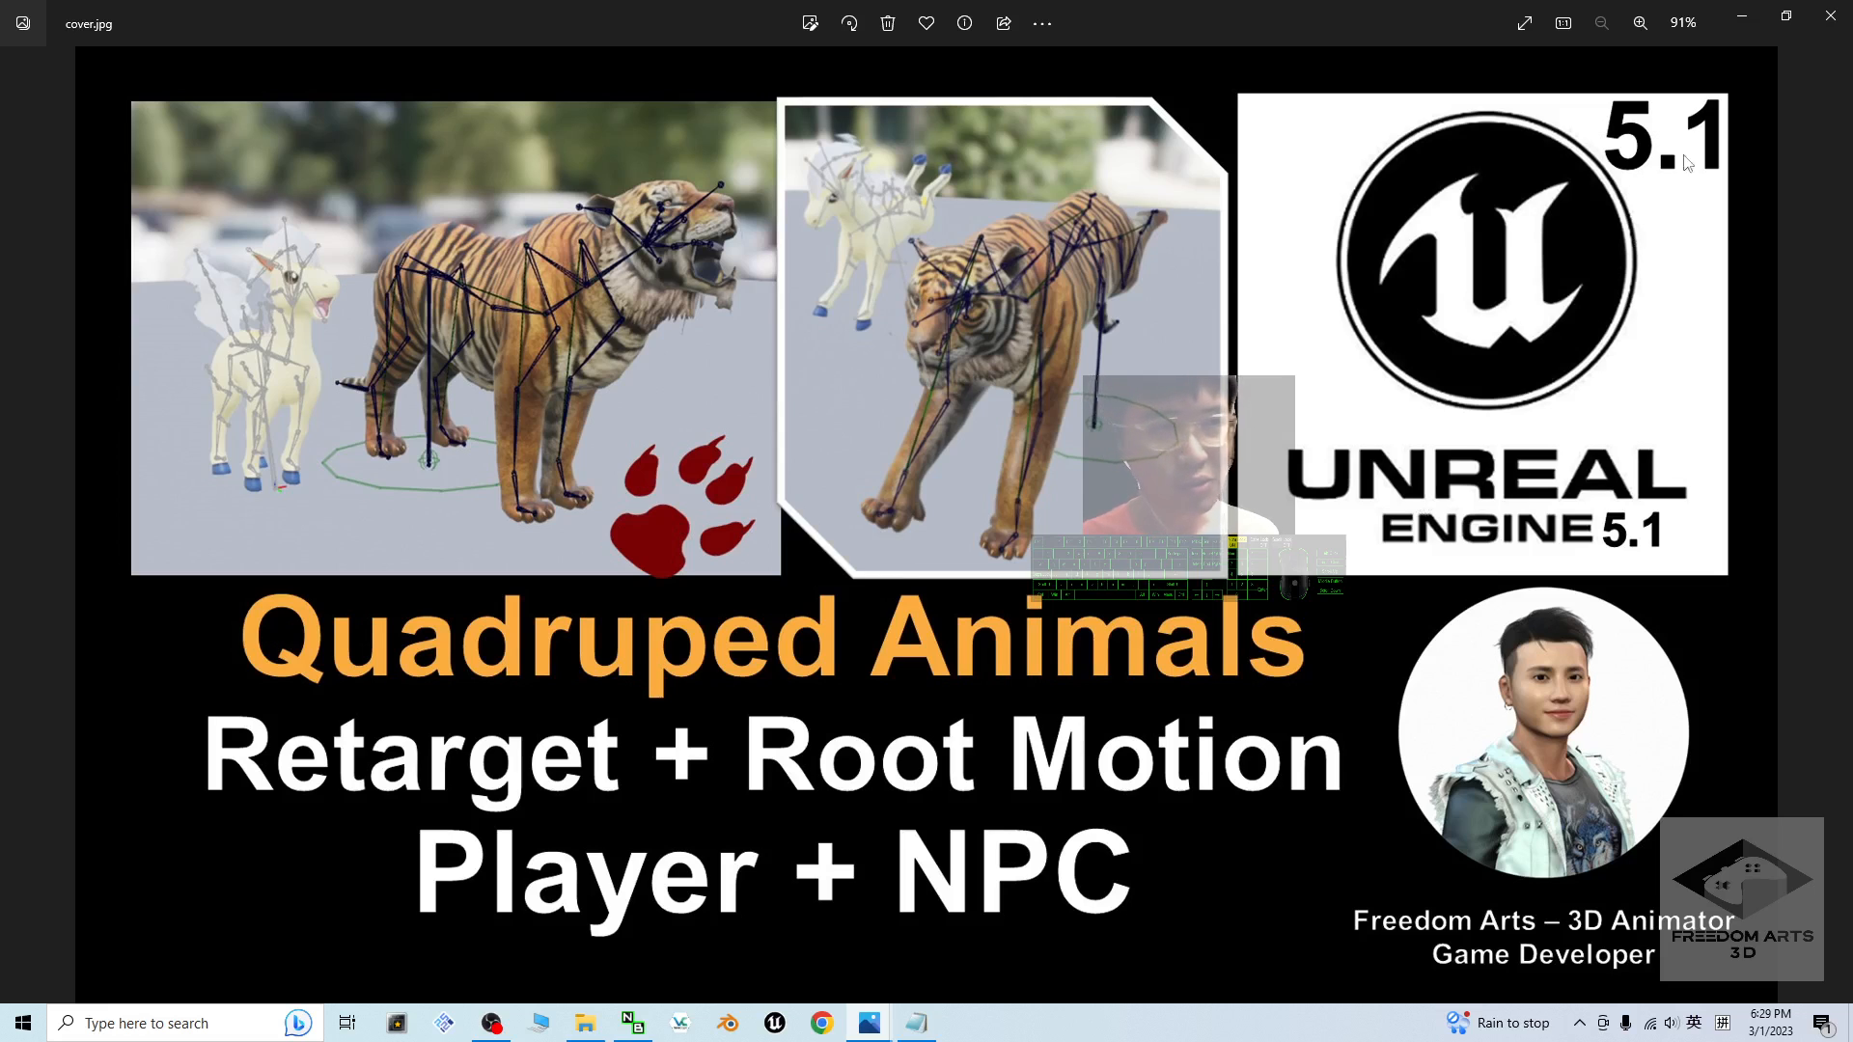
- Clear the cover image and file window away and review the Freedom Animation Pipeline V8.4 download link in notes.txt
click(1742, 16)
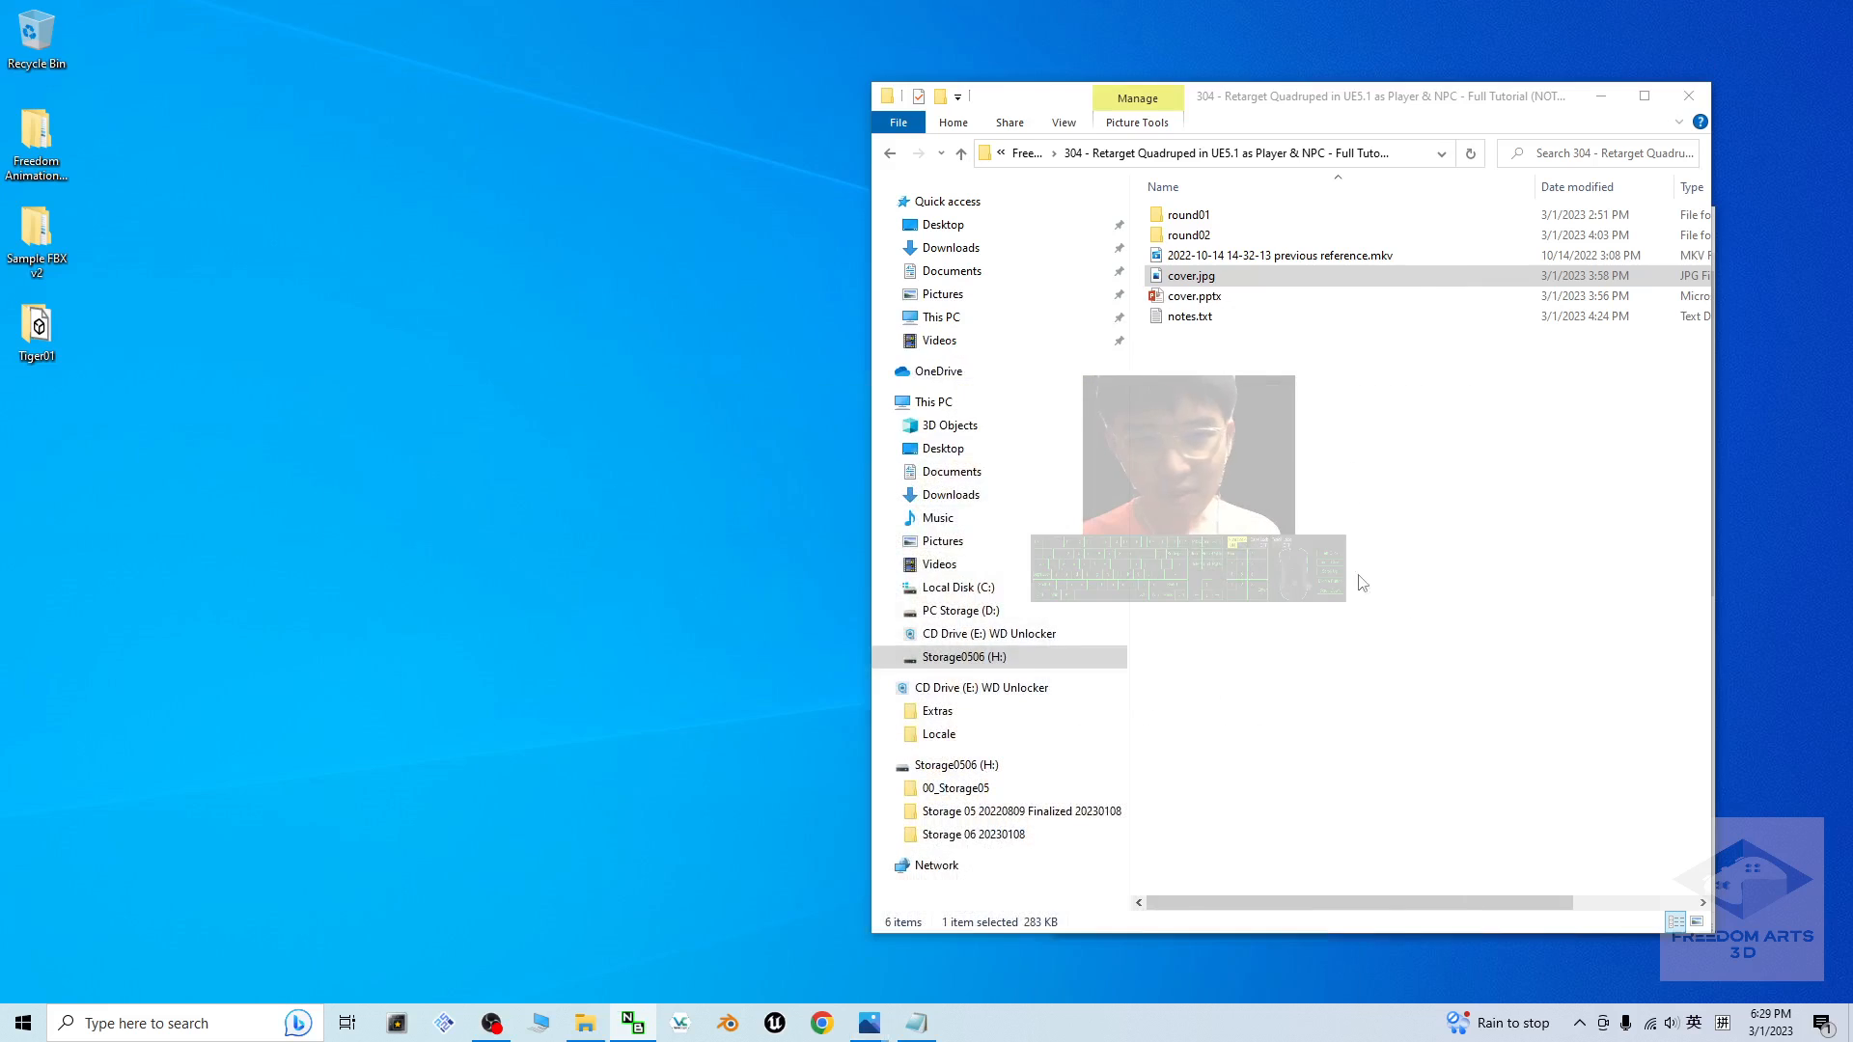
click(1600, 96)
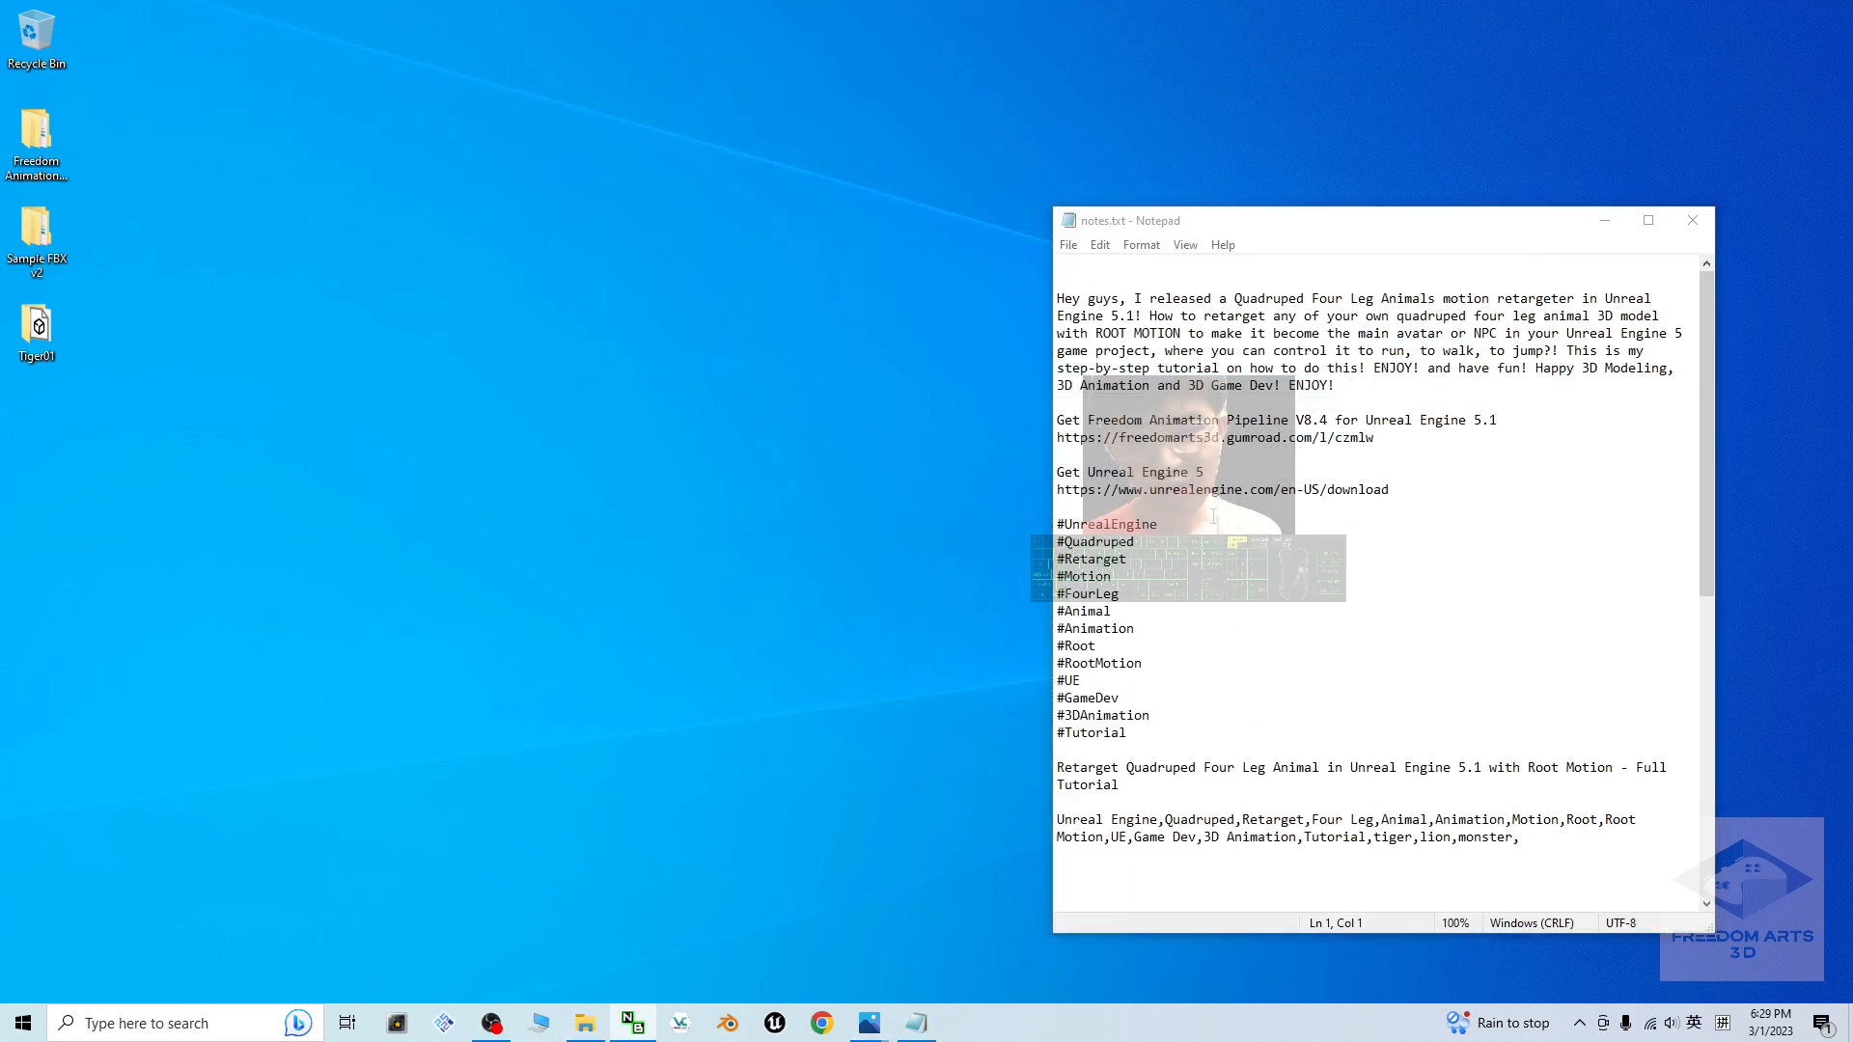
click(1344, 563)
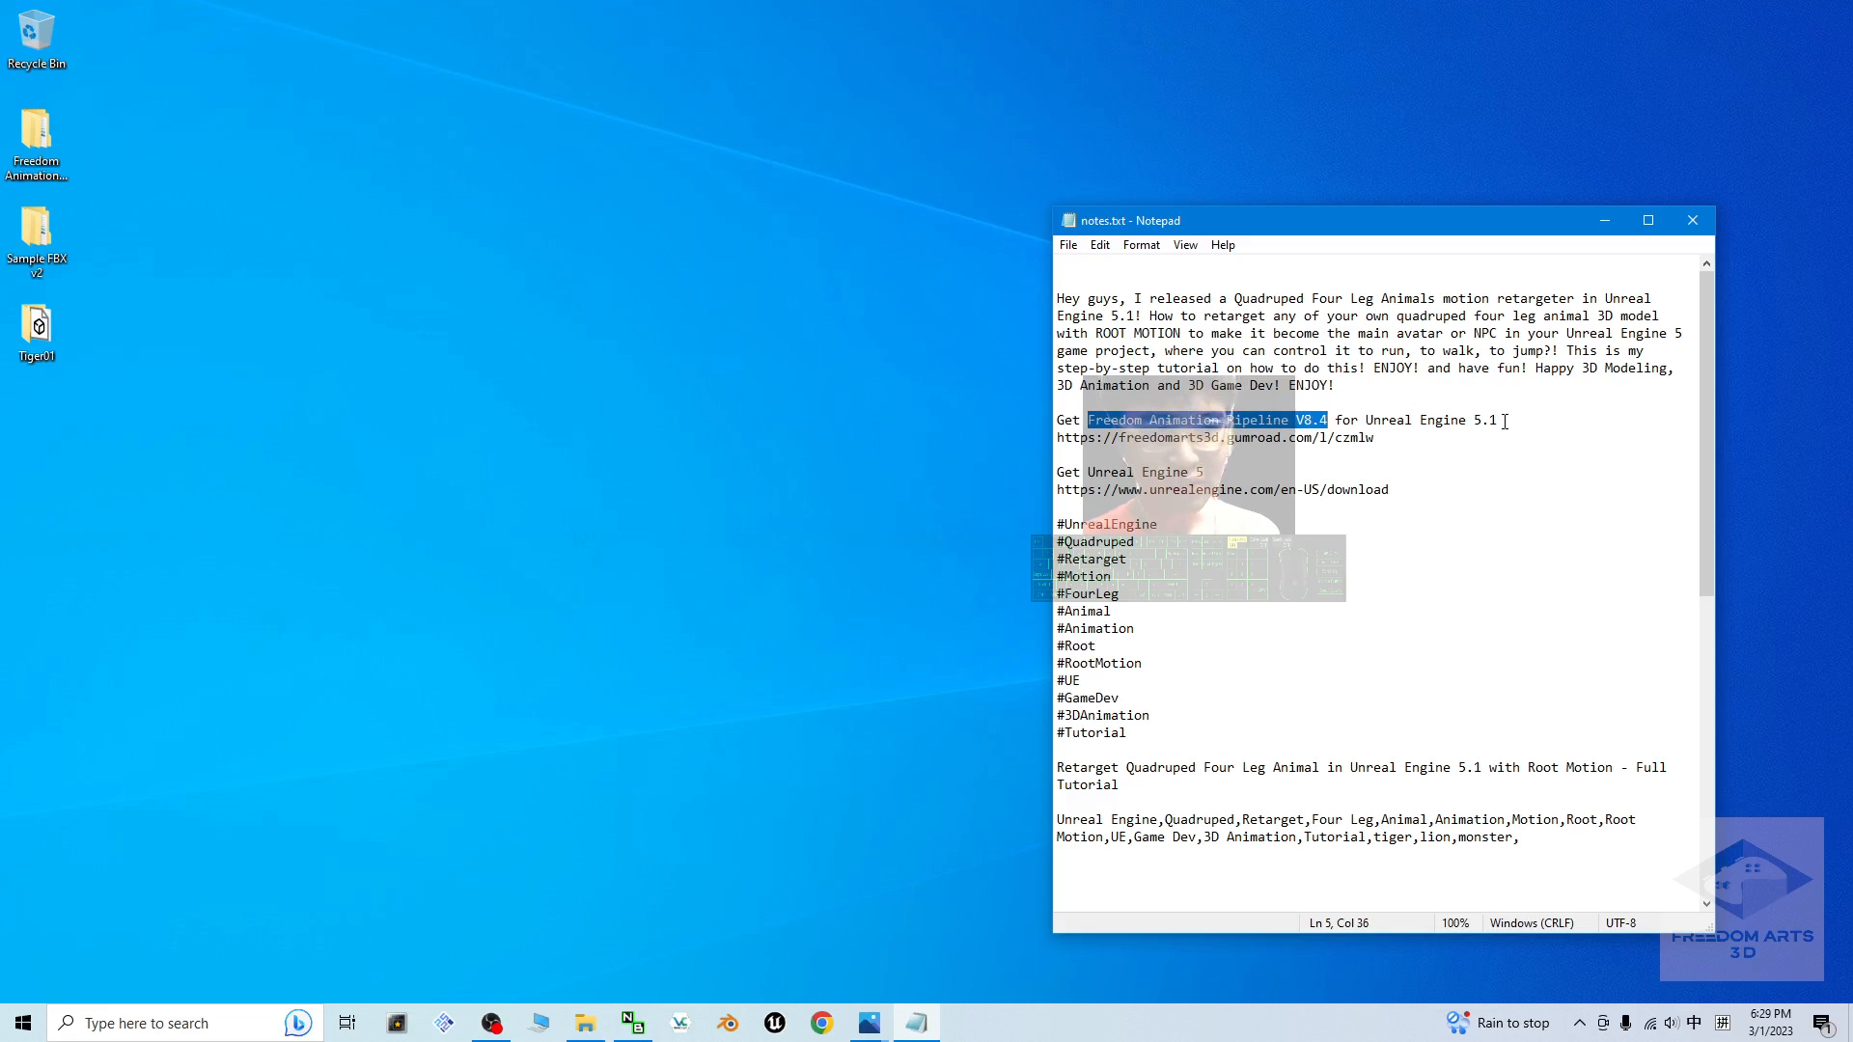
drag(1505, 422, 1232, 422)
click(1389, 441)
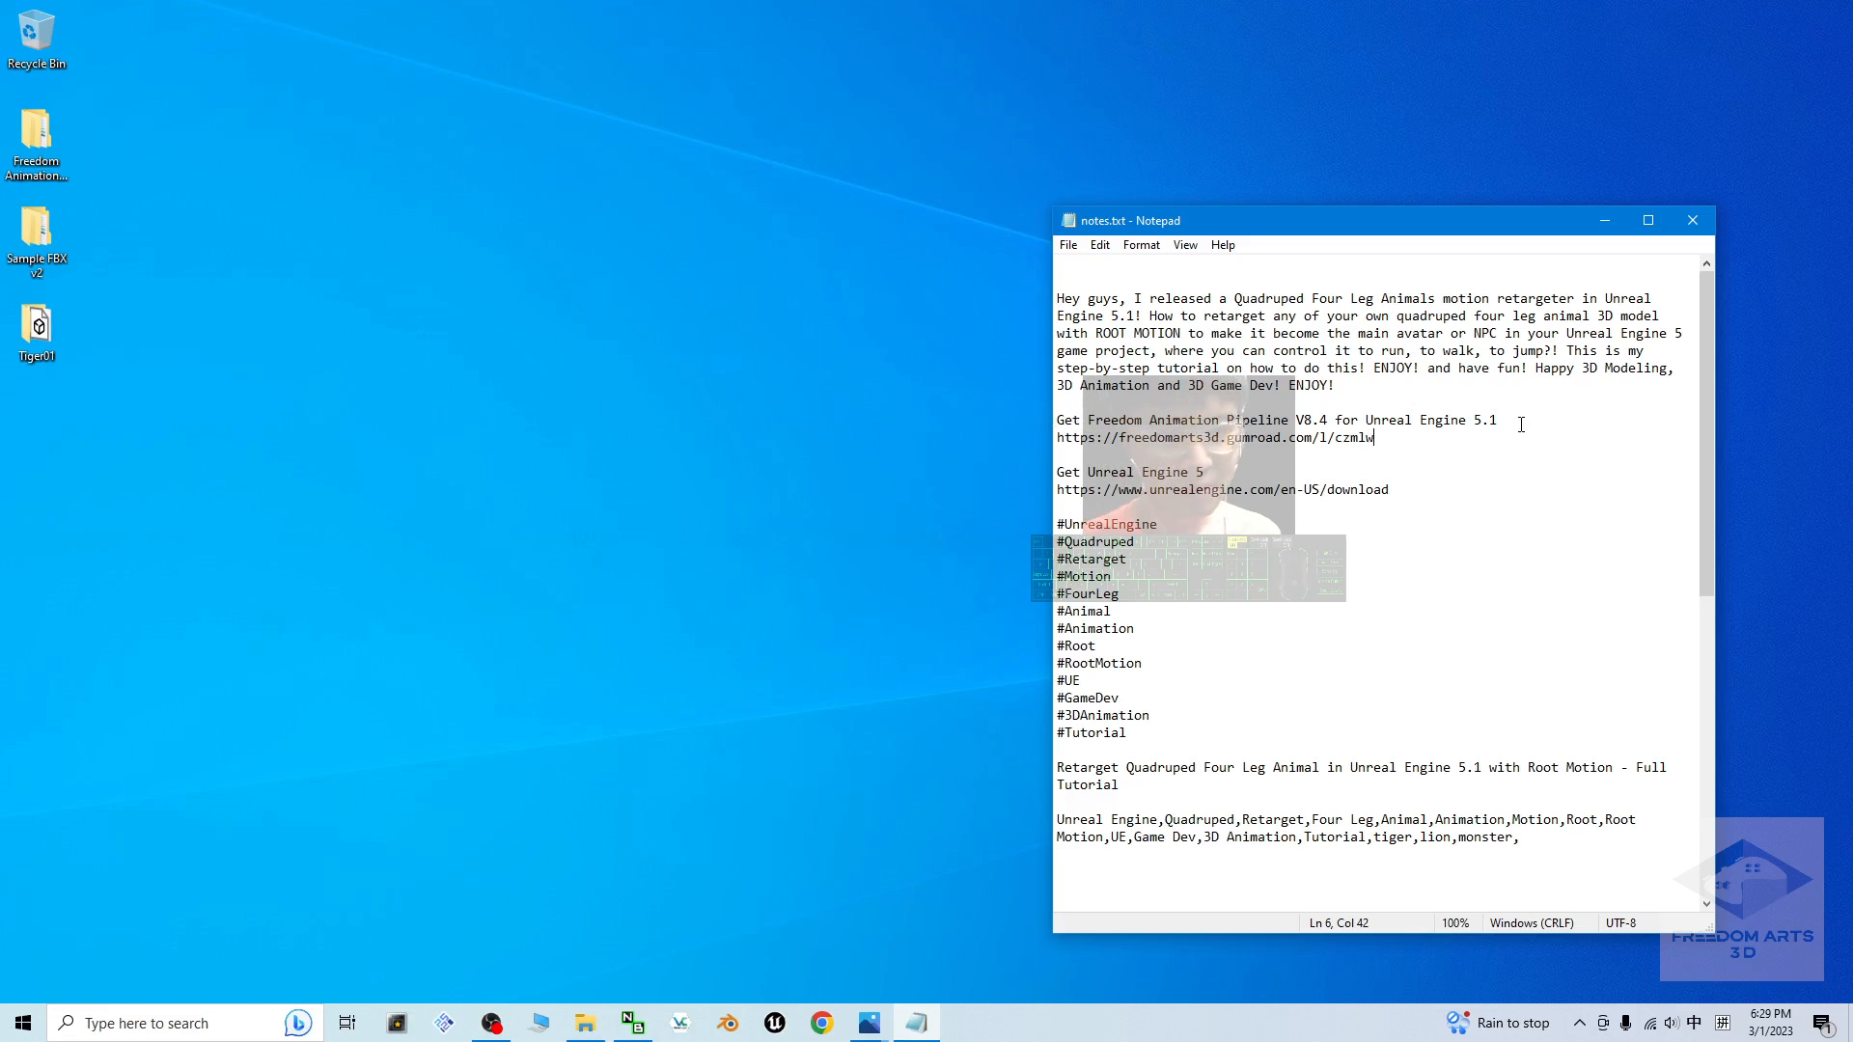
- Browse the Freedom Animation Pipeline V8.4 folder down to the Quadruped_Retargeter folder, and close the file window
click(37, 135)
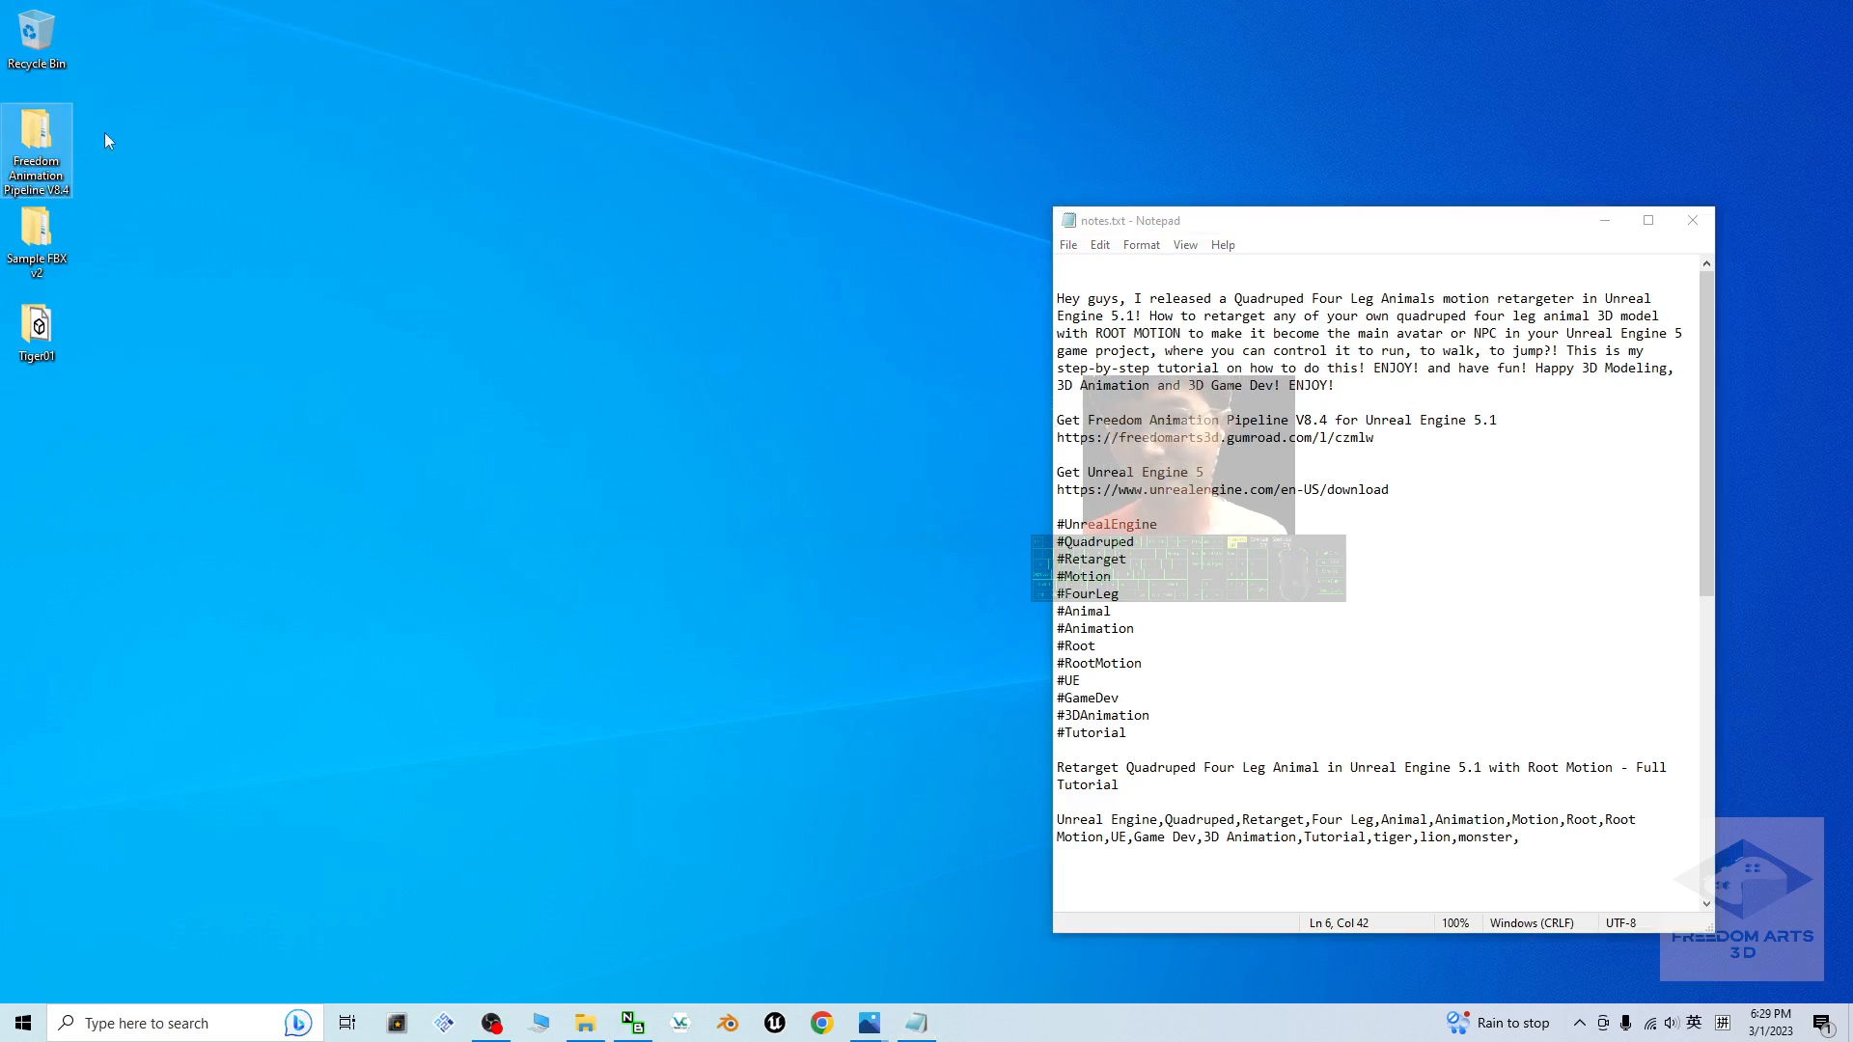
double_click(48, 138)
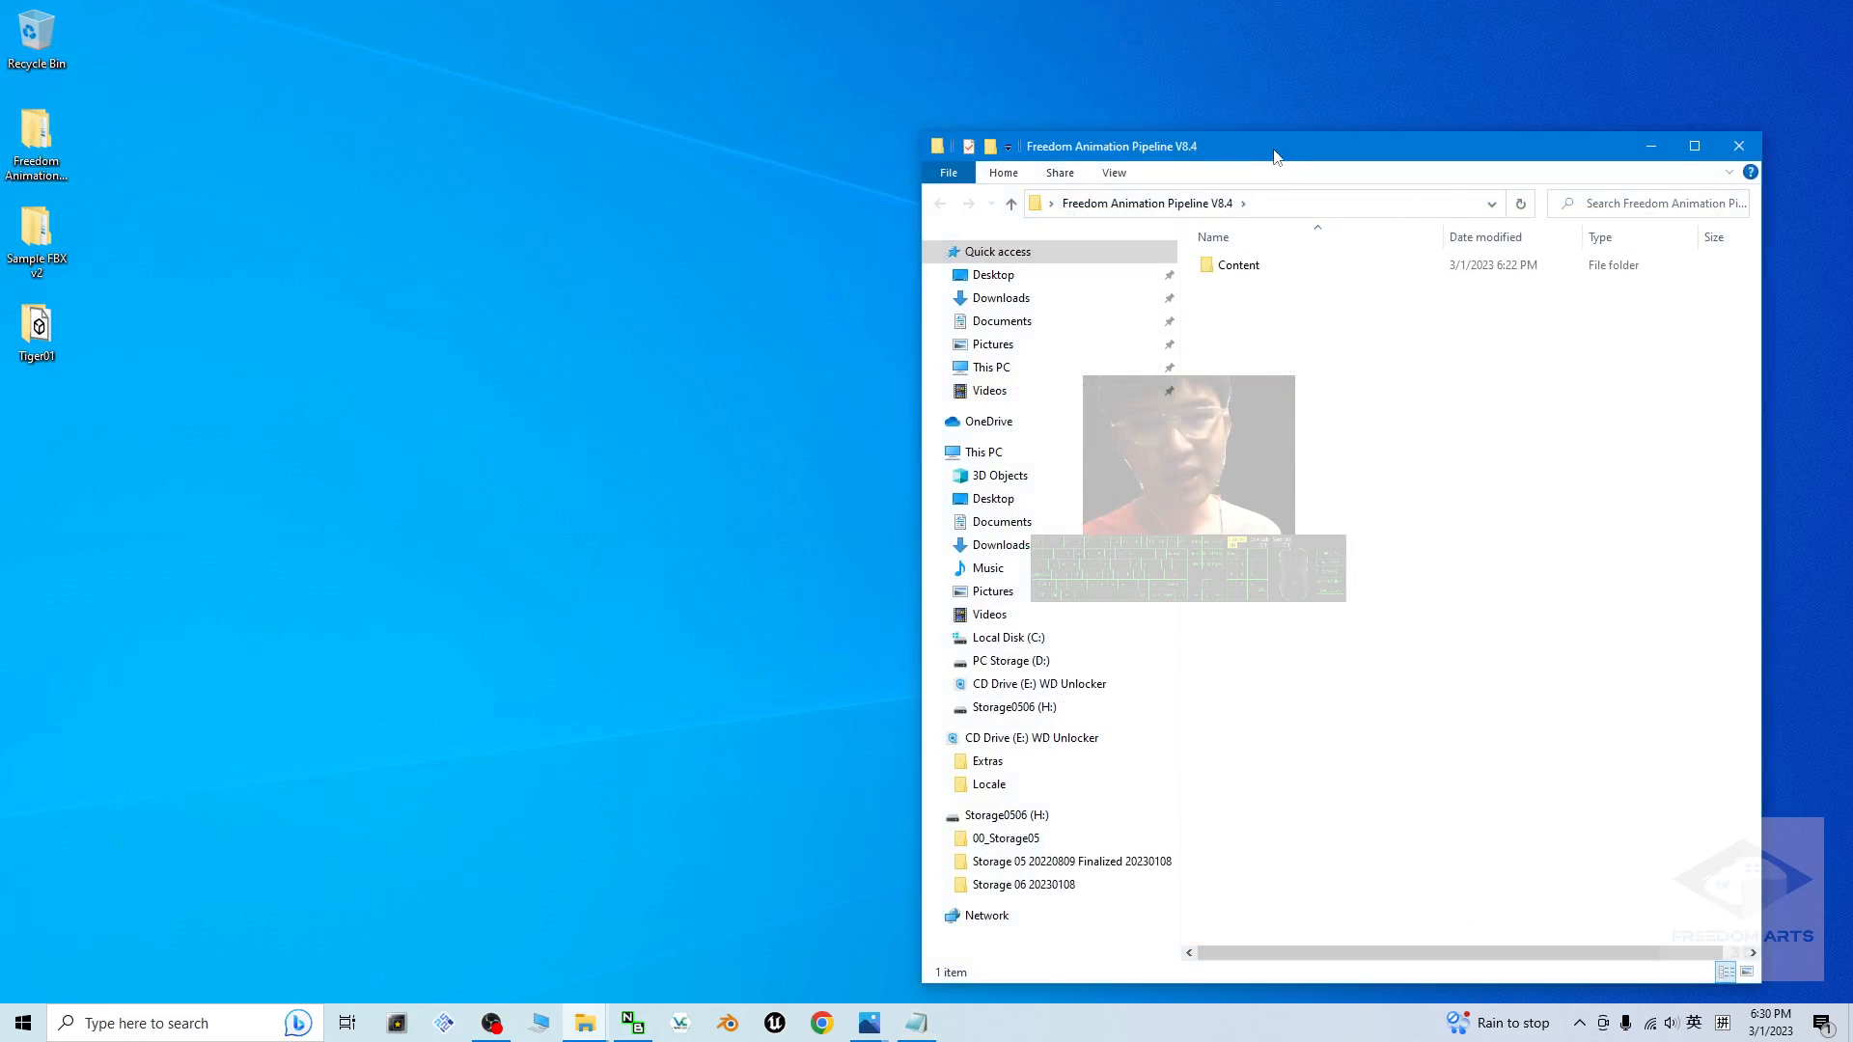
drag(1273, 157, 390, 151)
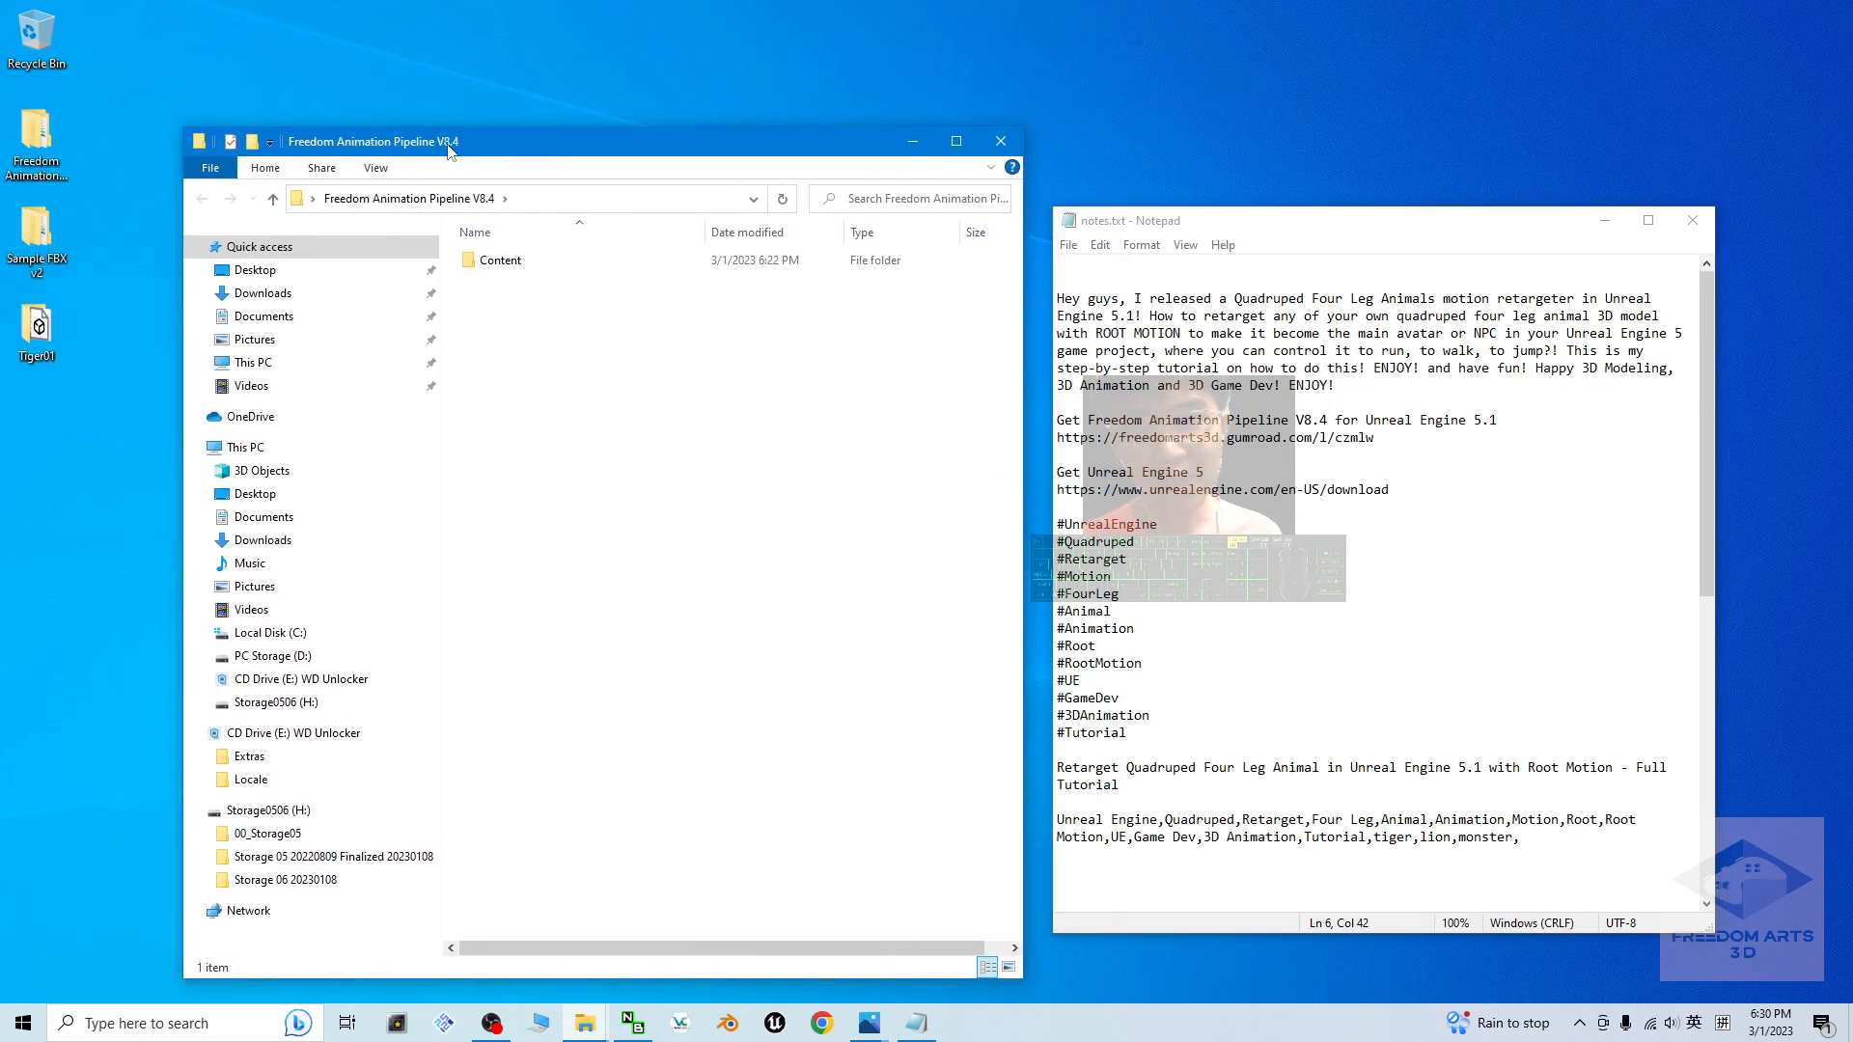
double_click(500, 260)
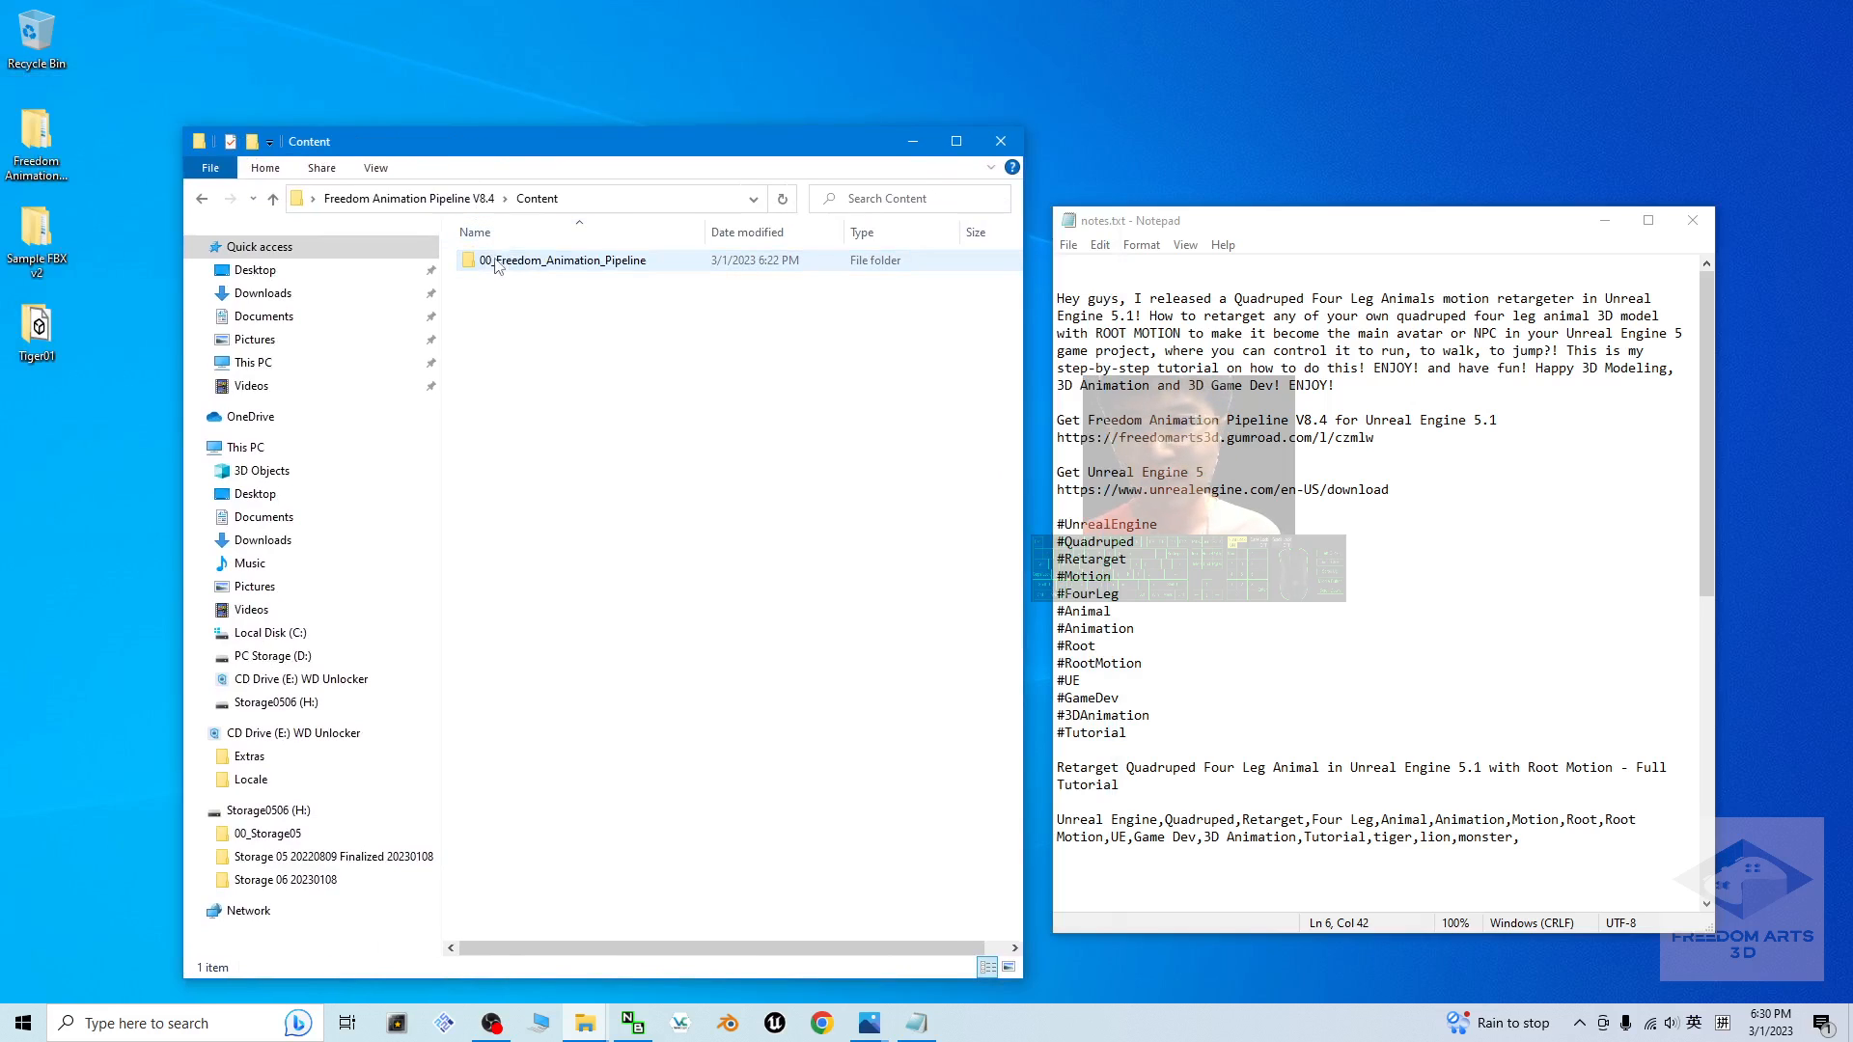
double_click(526, 260)
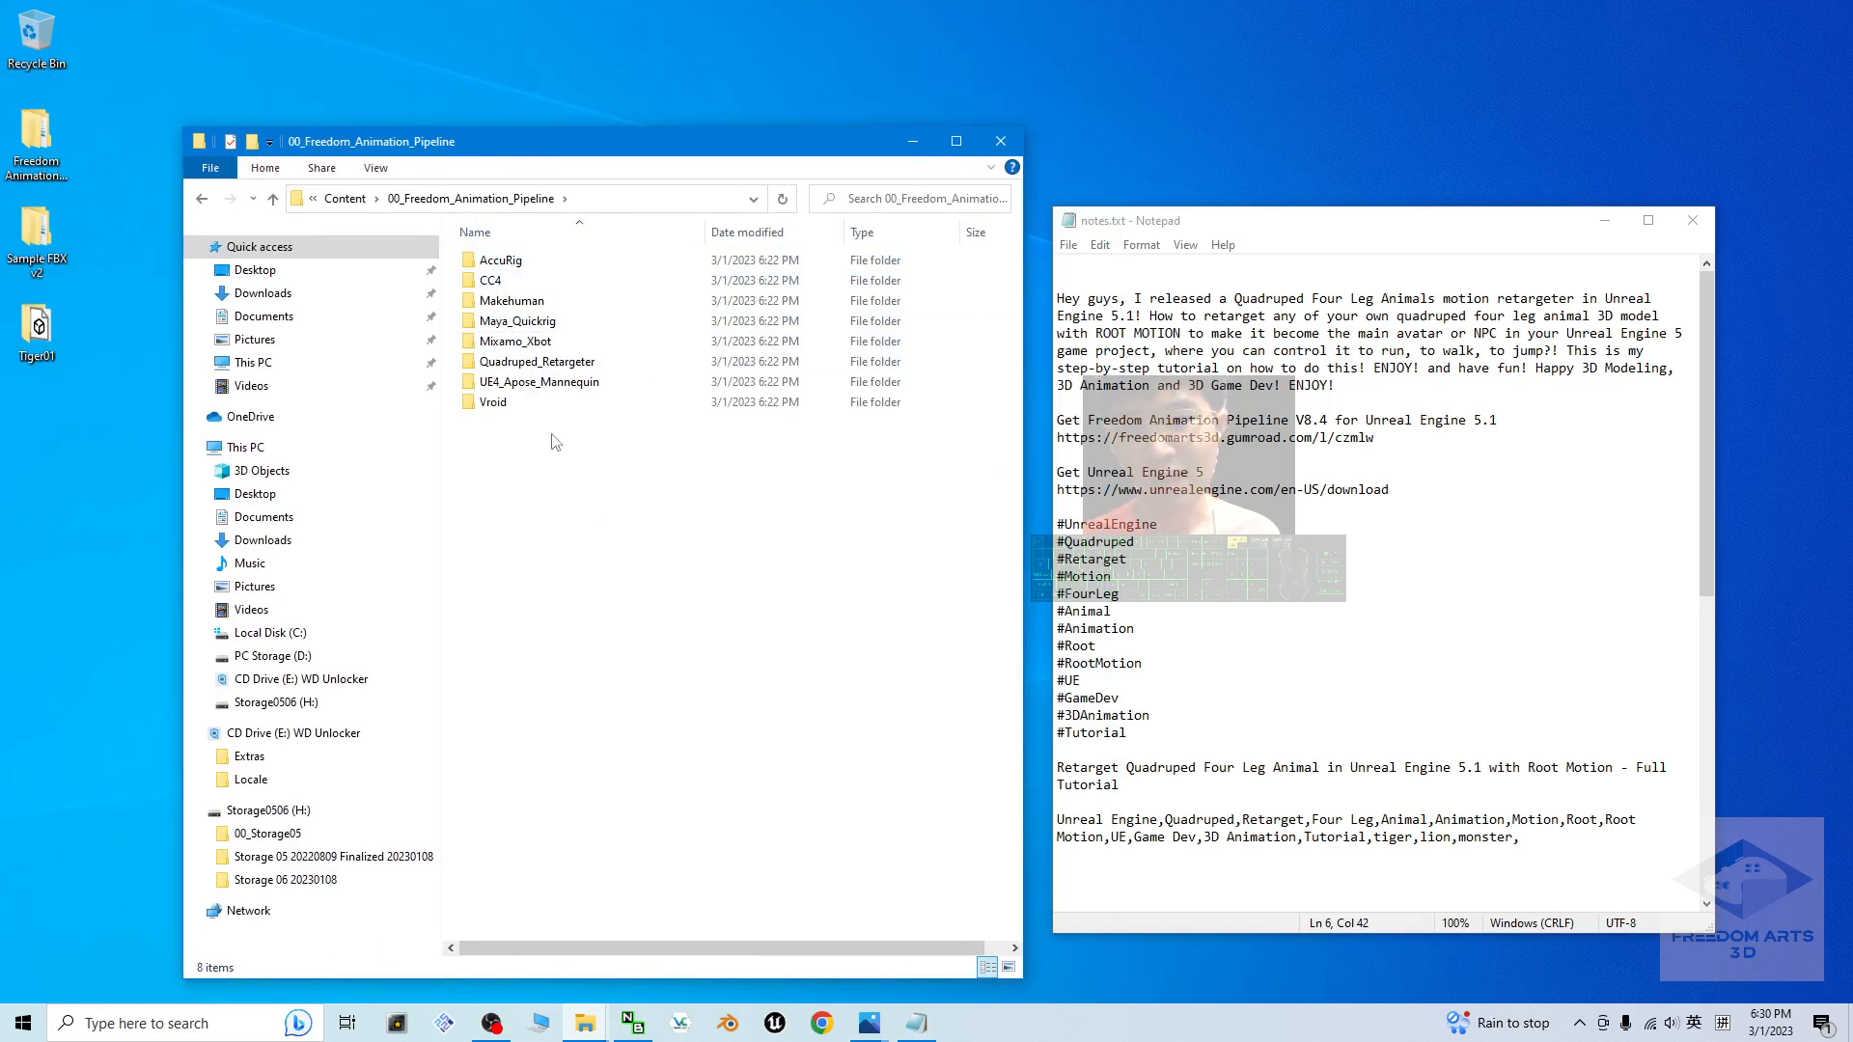
click(521, 364)
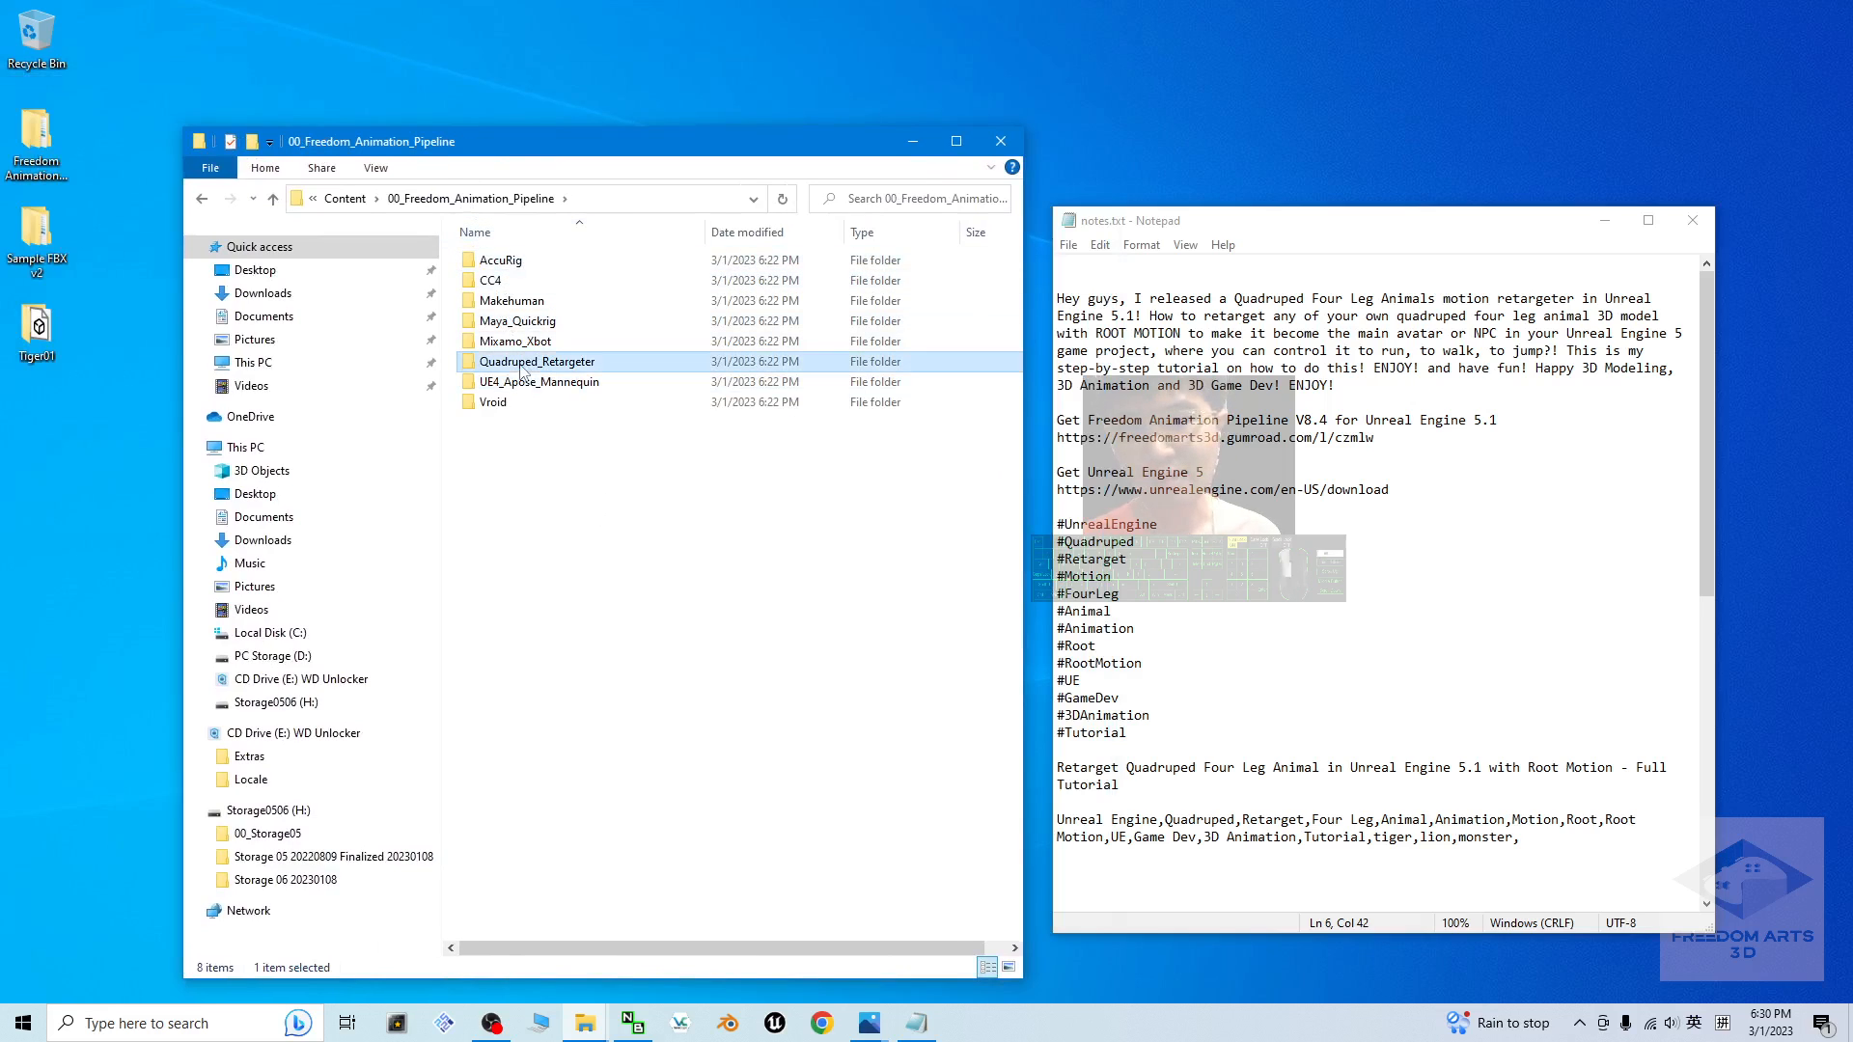
click(732, 582)
click(274, 200)
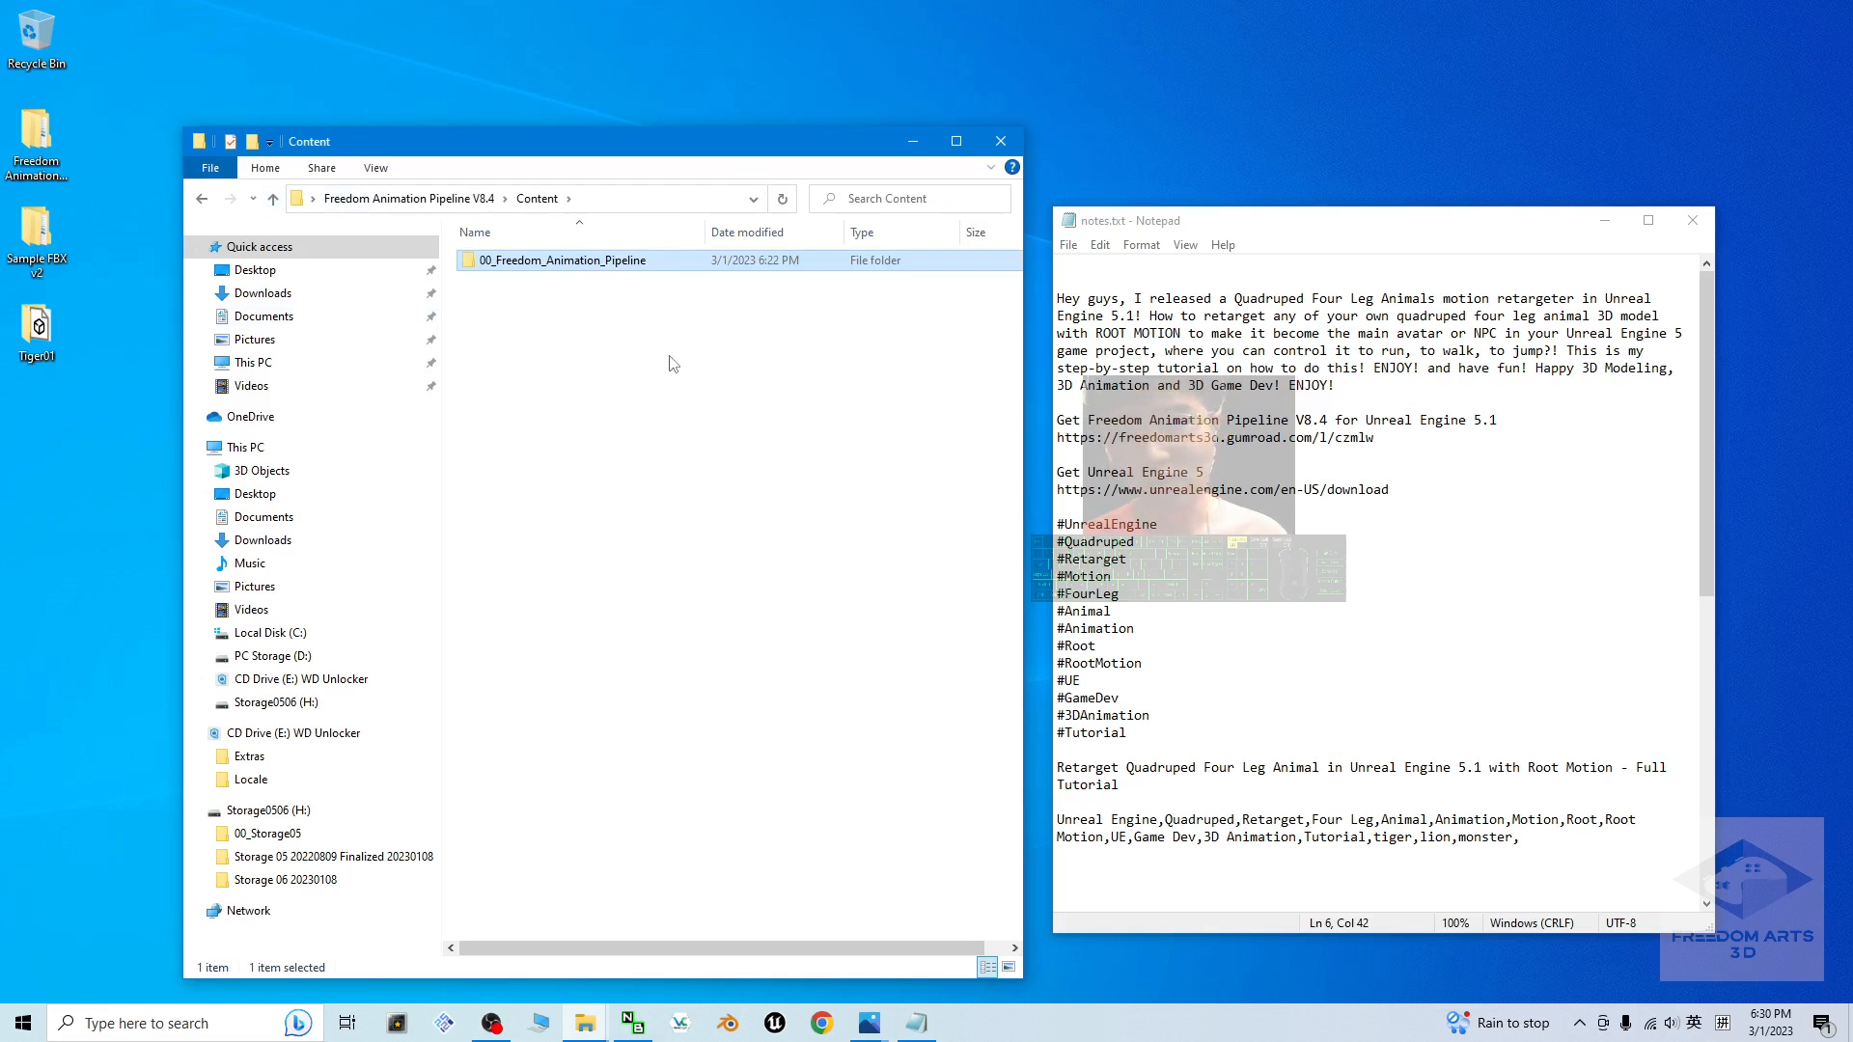
click(1000, 140)
- Inspect the Tiger01 folder and its Tiger01.fbx model, and minimize the notes and the folder window
double_click(55, 333)
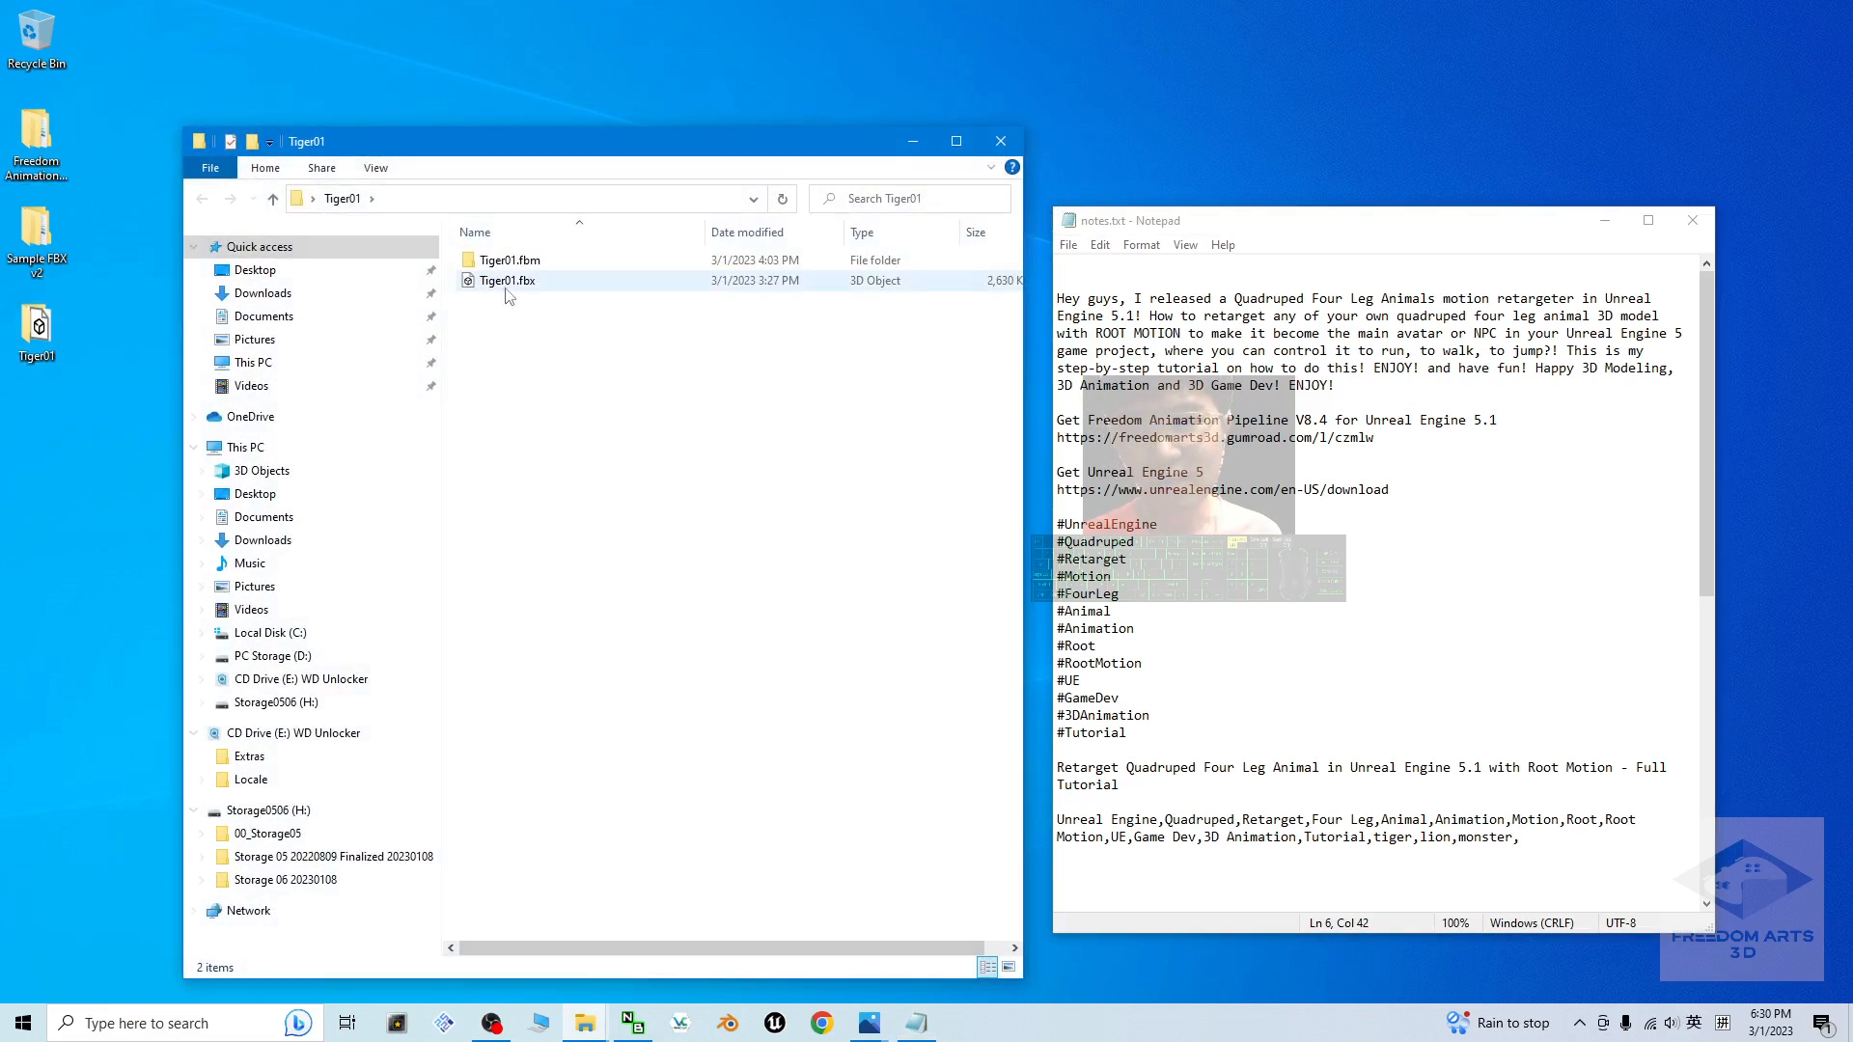
click(497, 289)
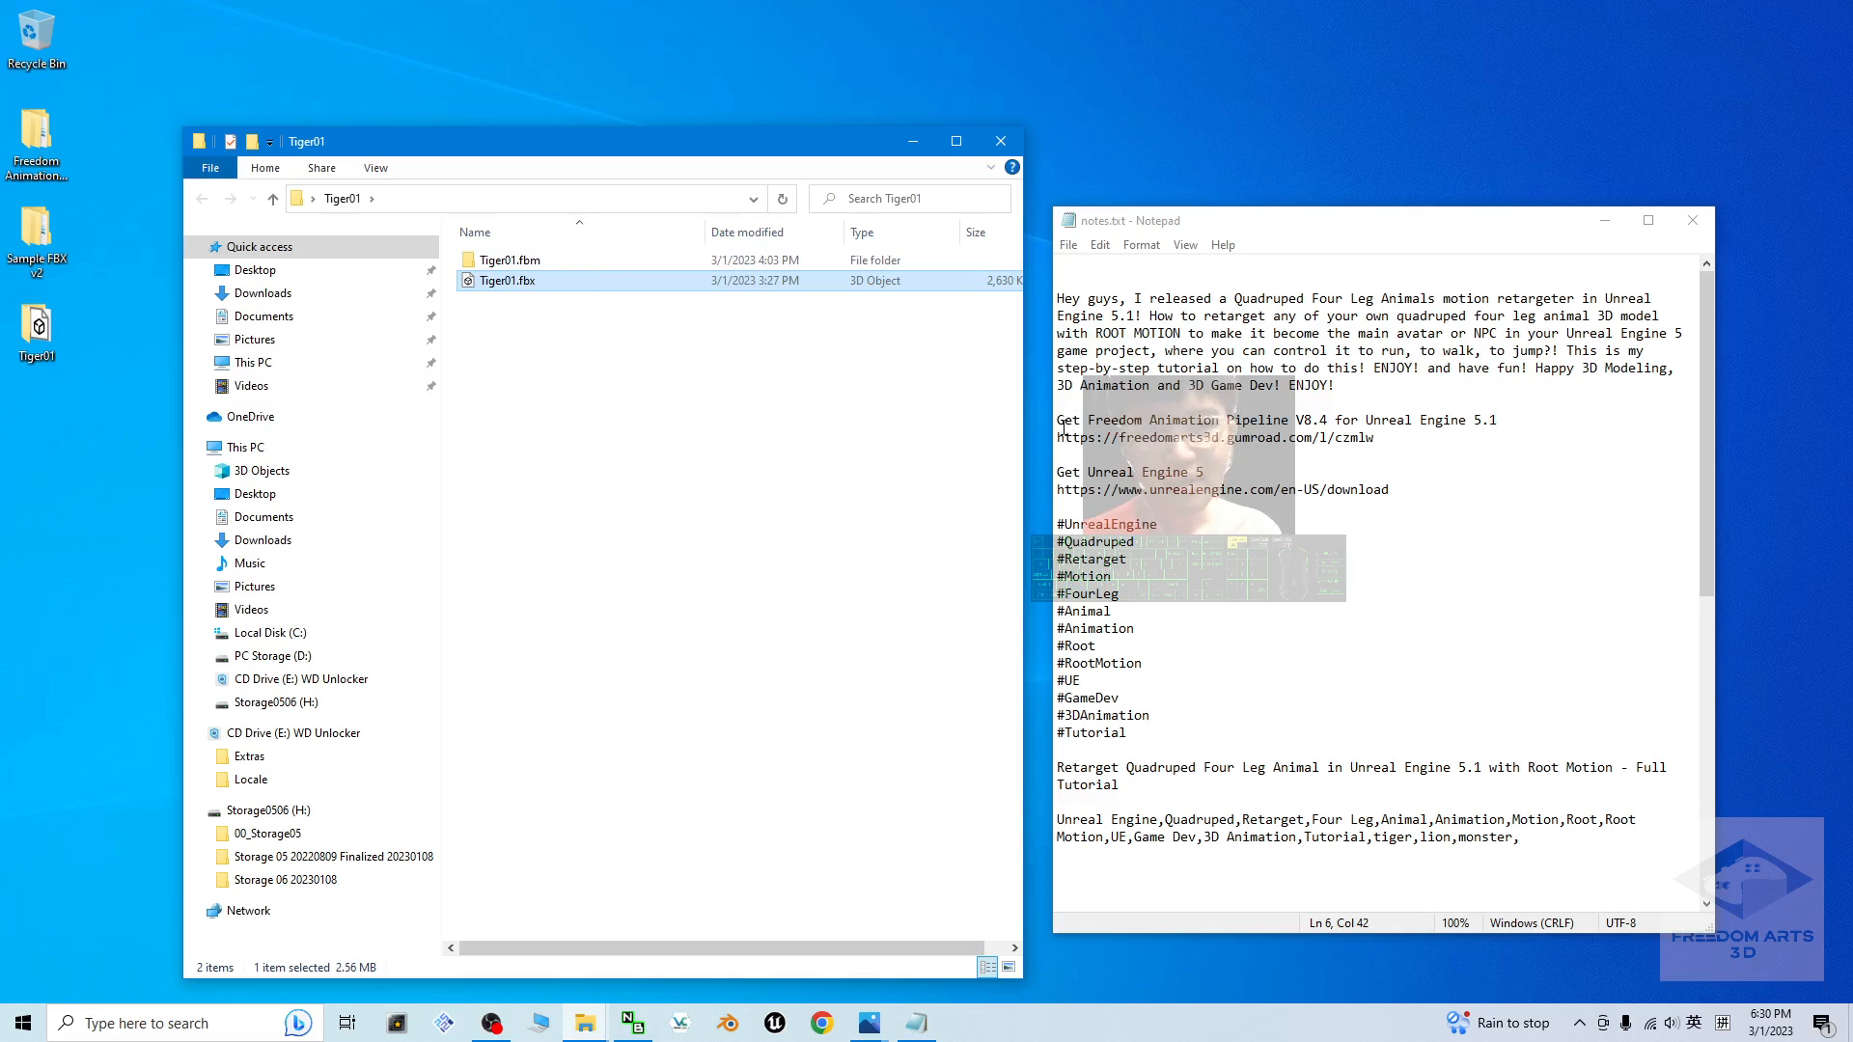
drag(1030, 415, 1044, 419)
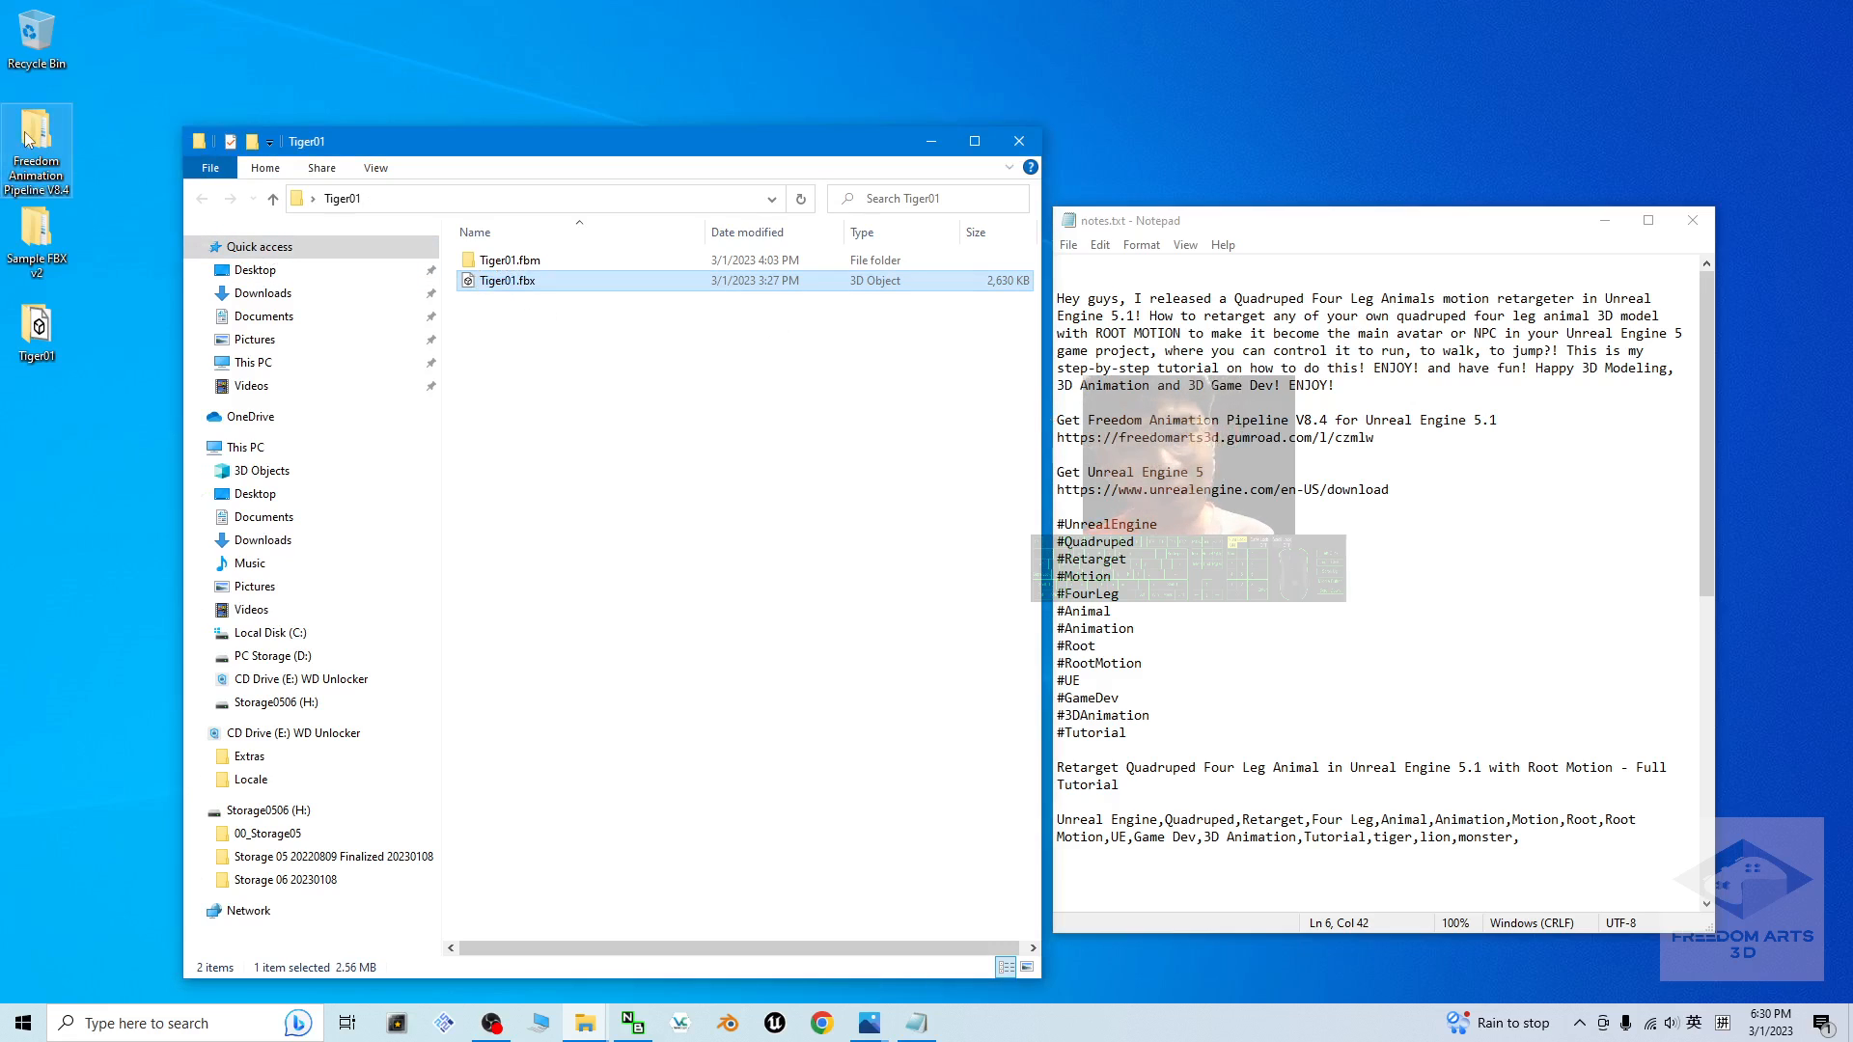
click(1605, 224)
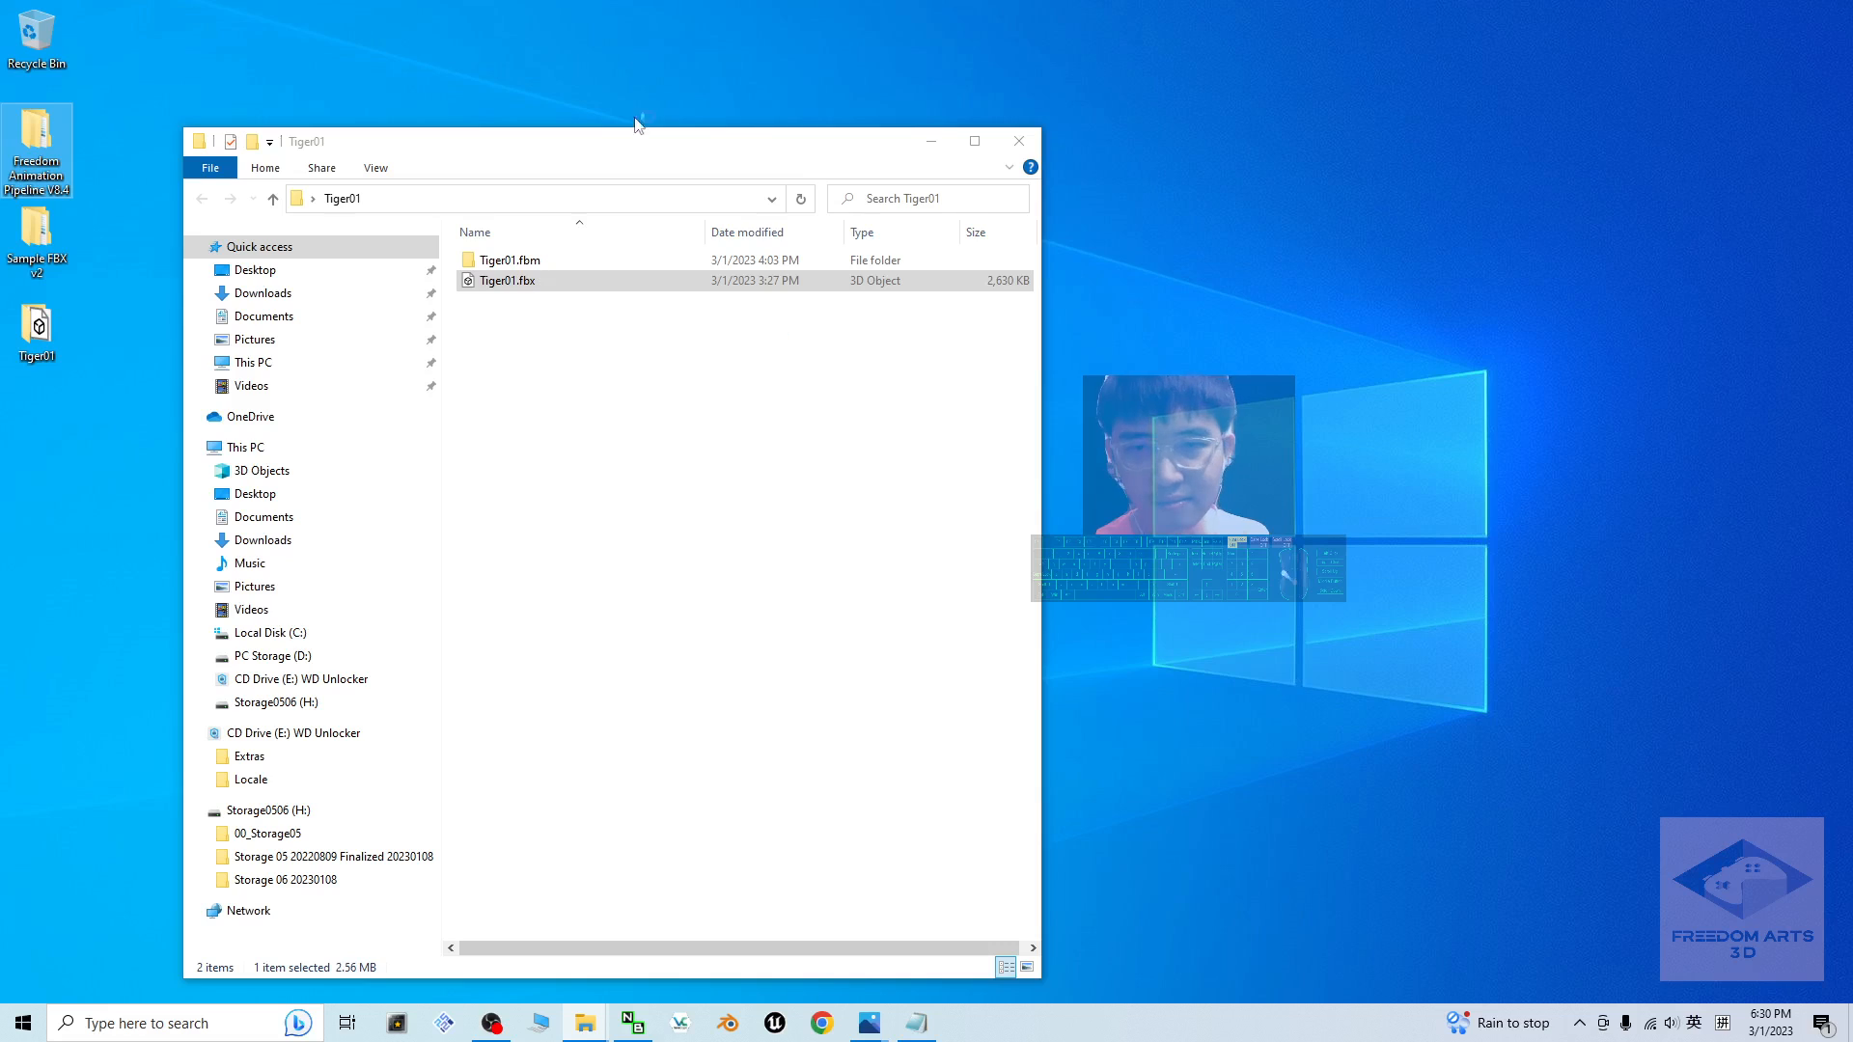
drag(715, 150, 607, 104)
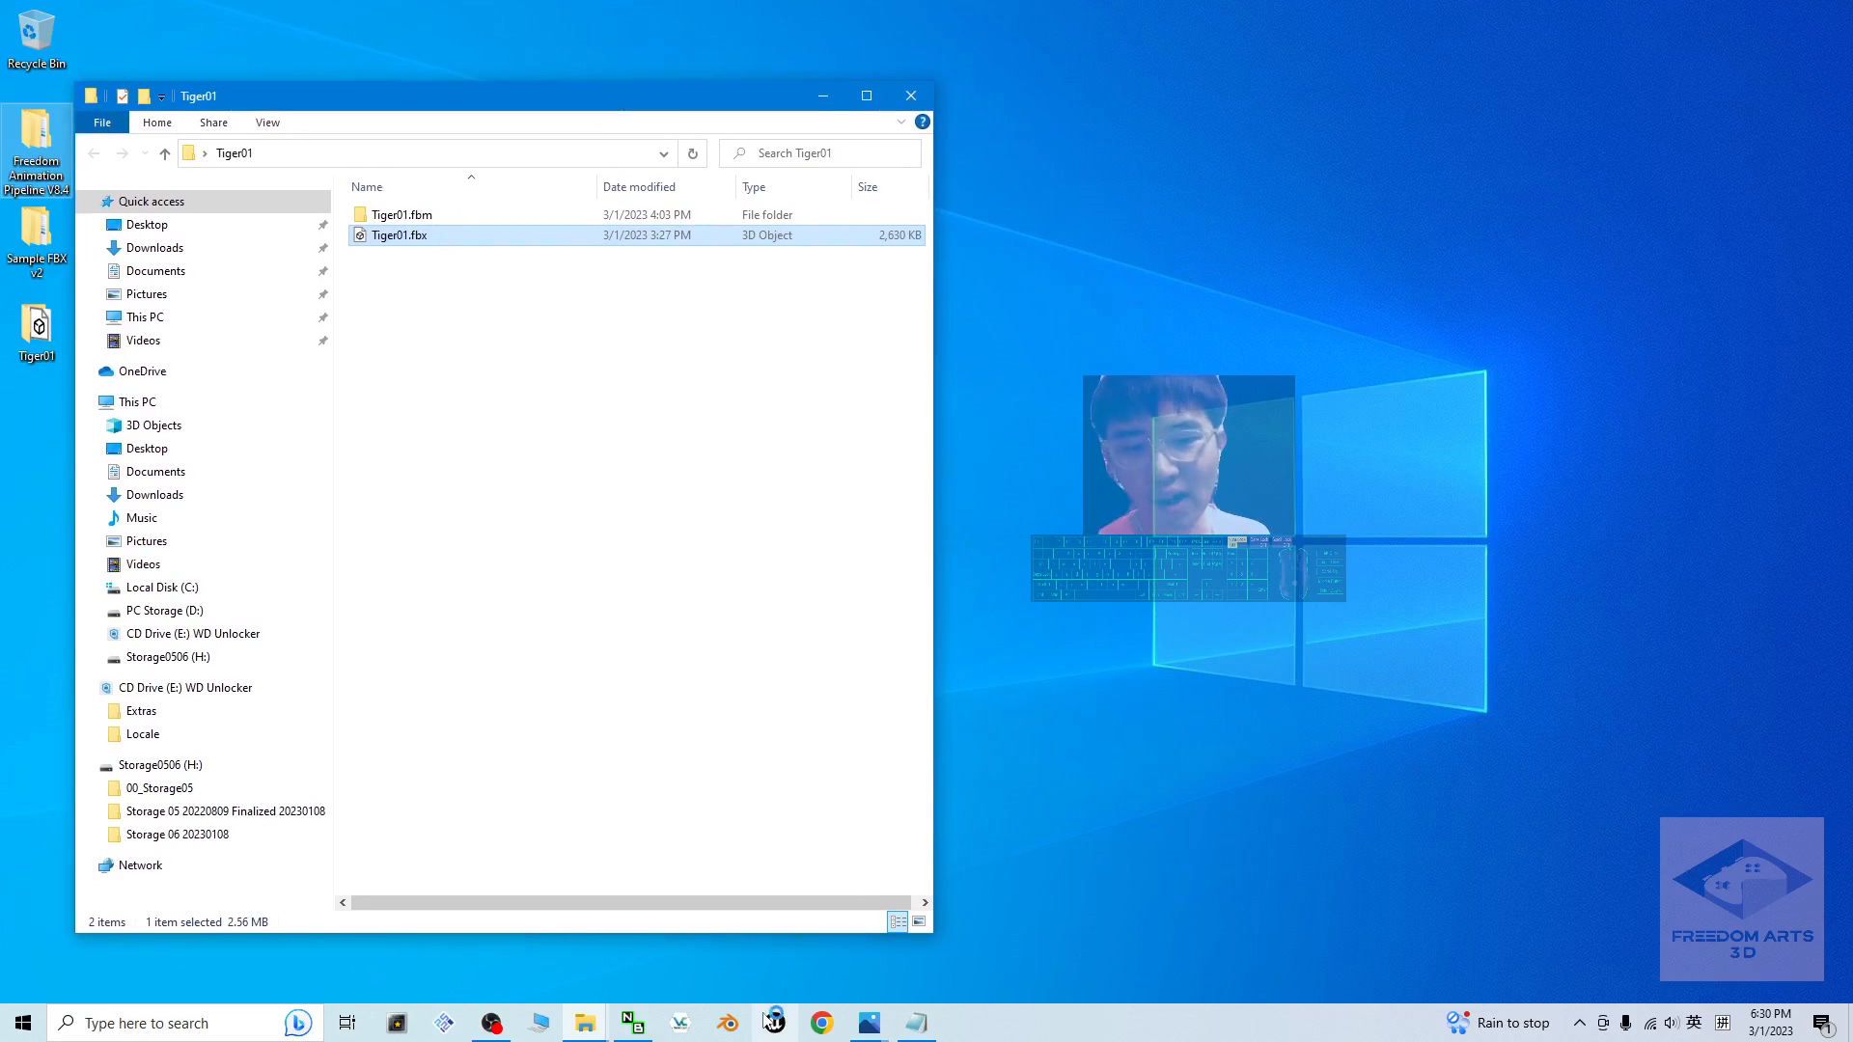
click(822, 95)
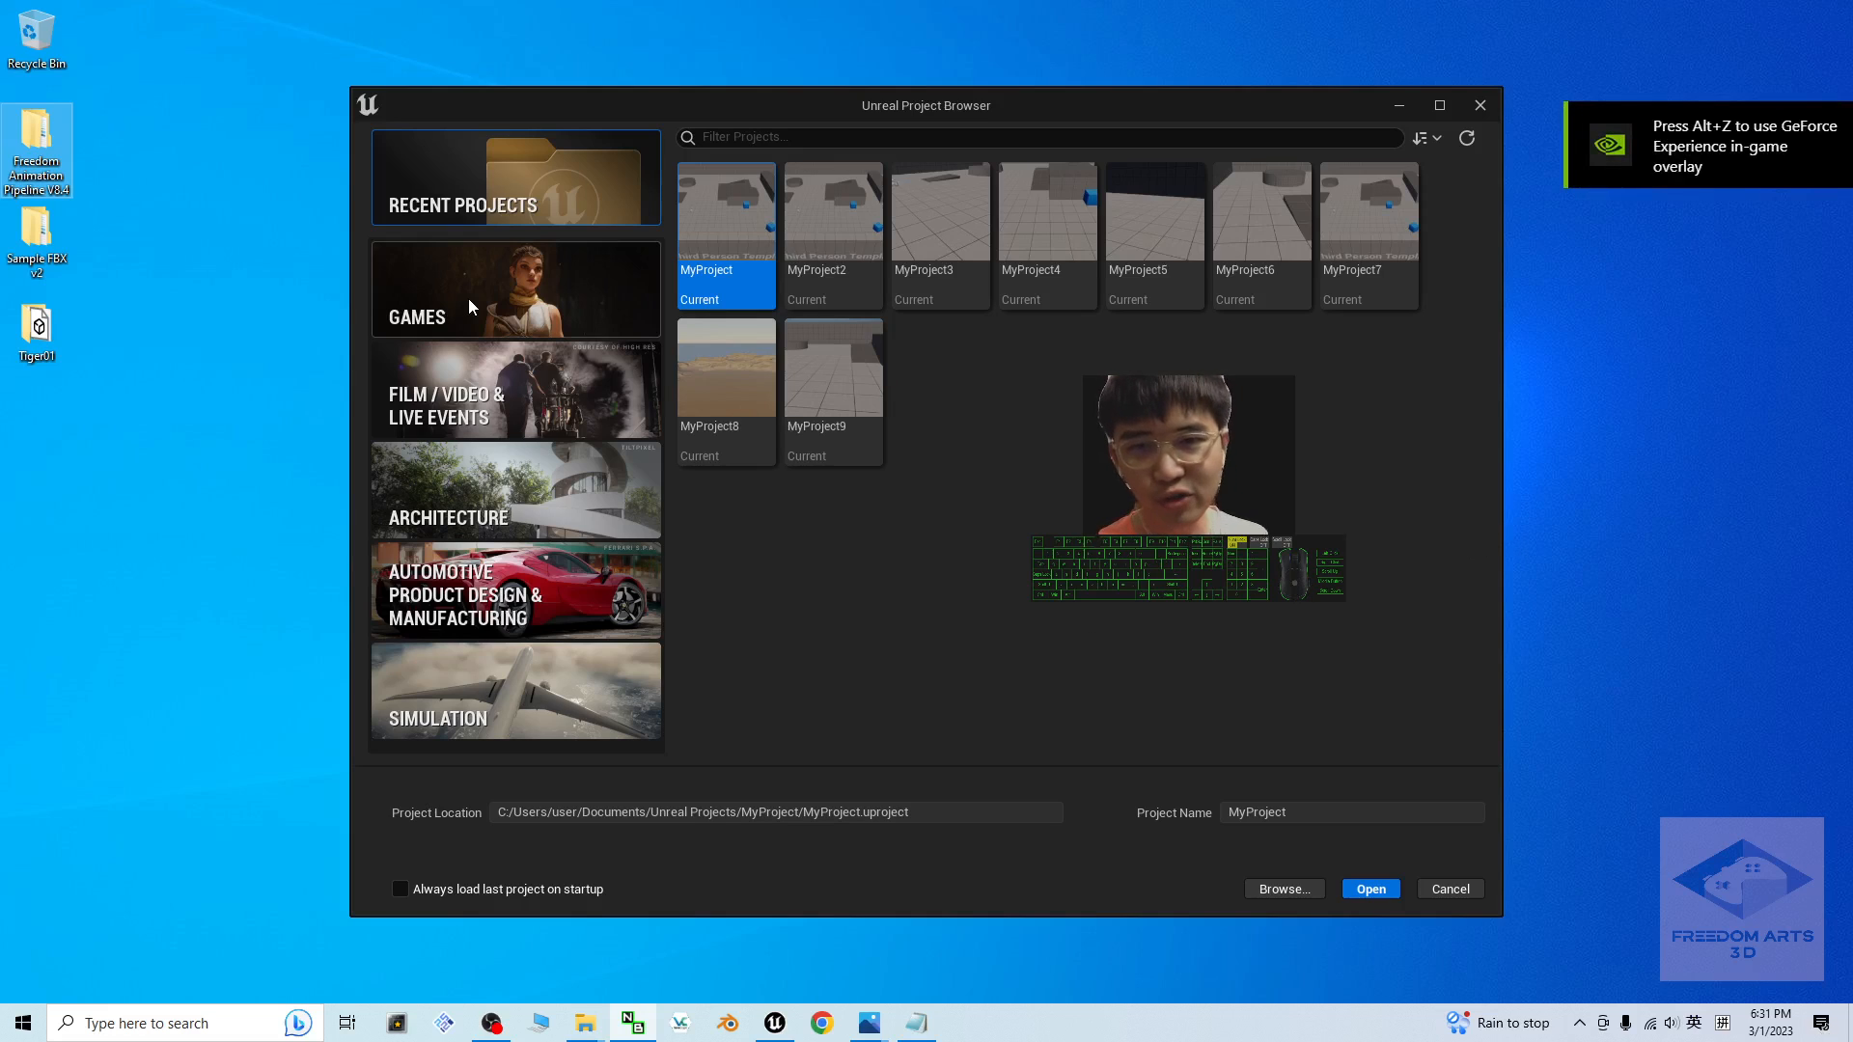
- Create a new Unreal Engine game project named MyProject10 from the Third Person template
click(418, 280)
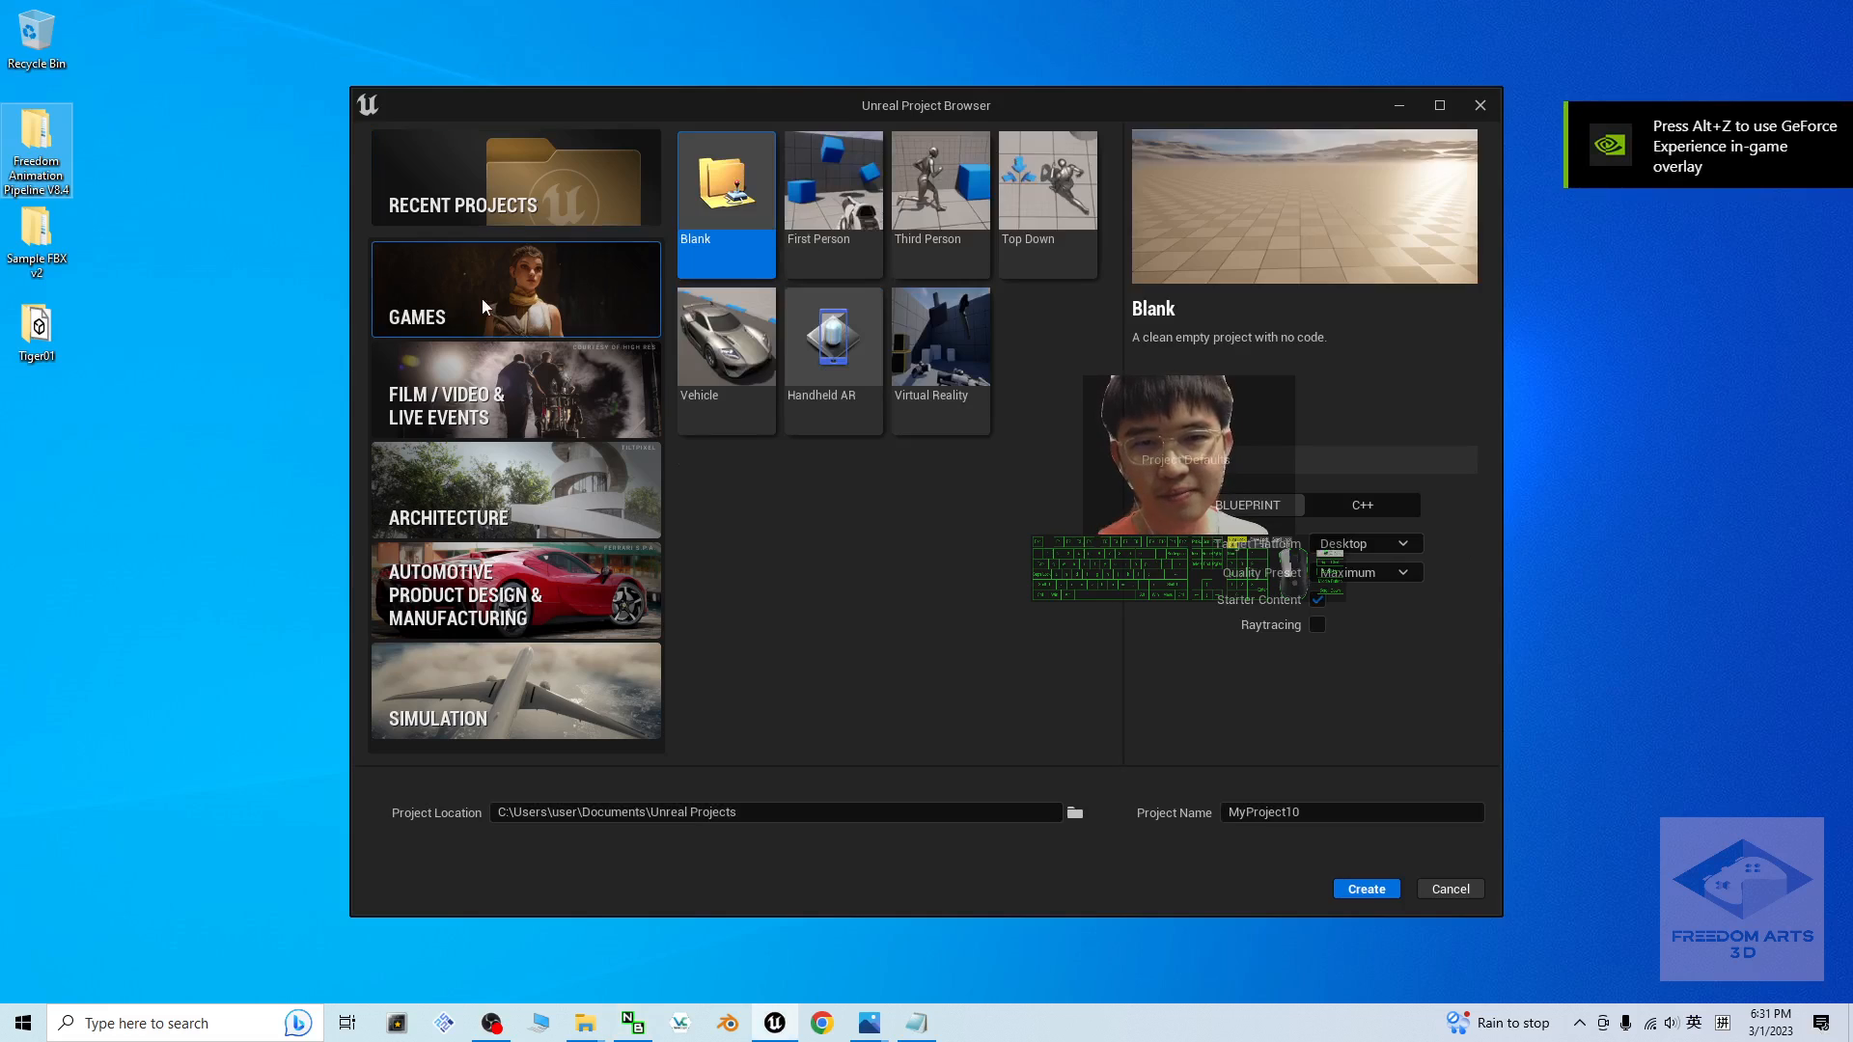
click(955, 201)
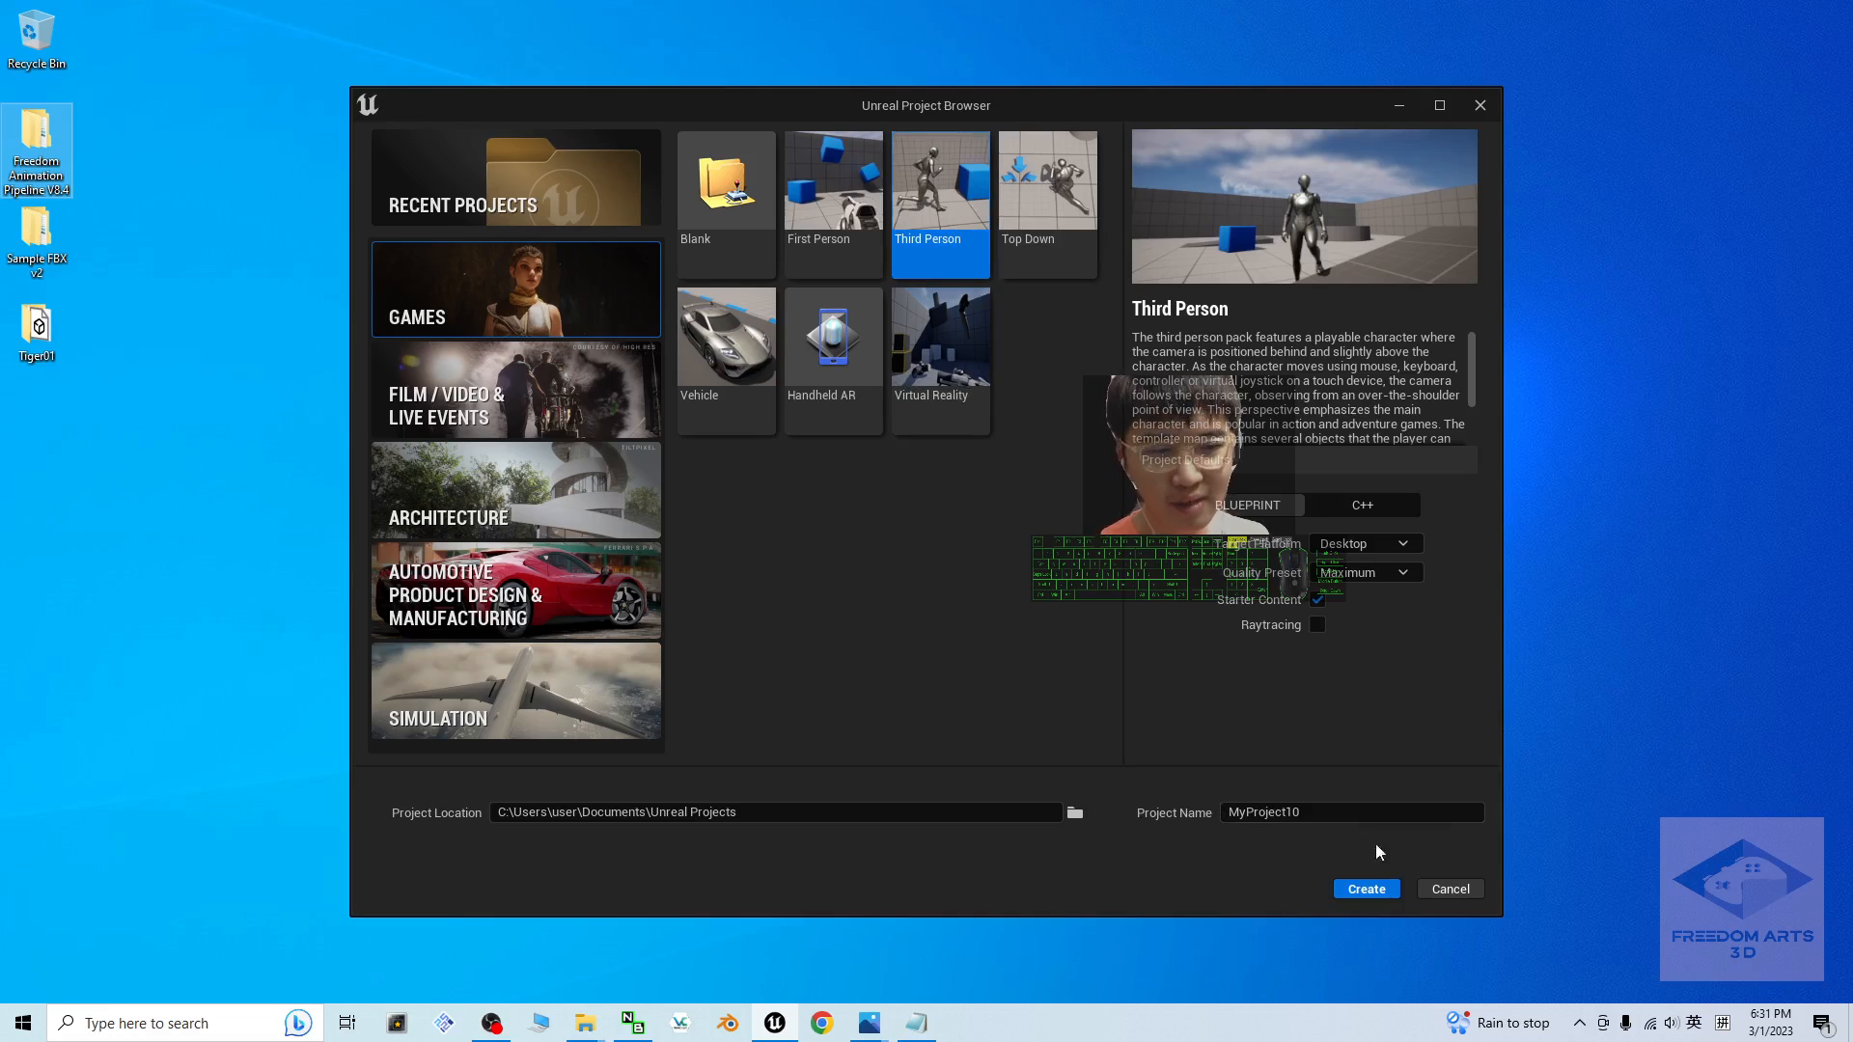
click(1366, 889)
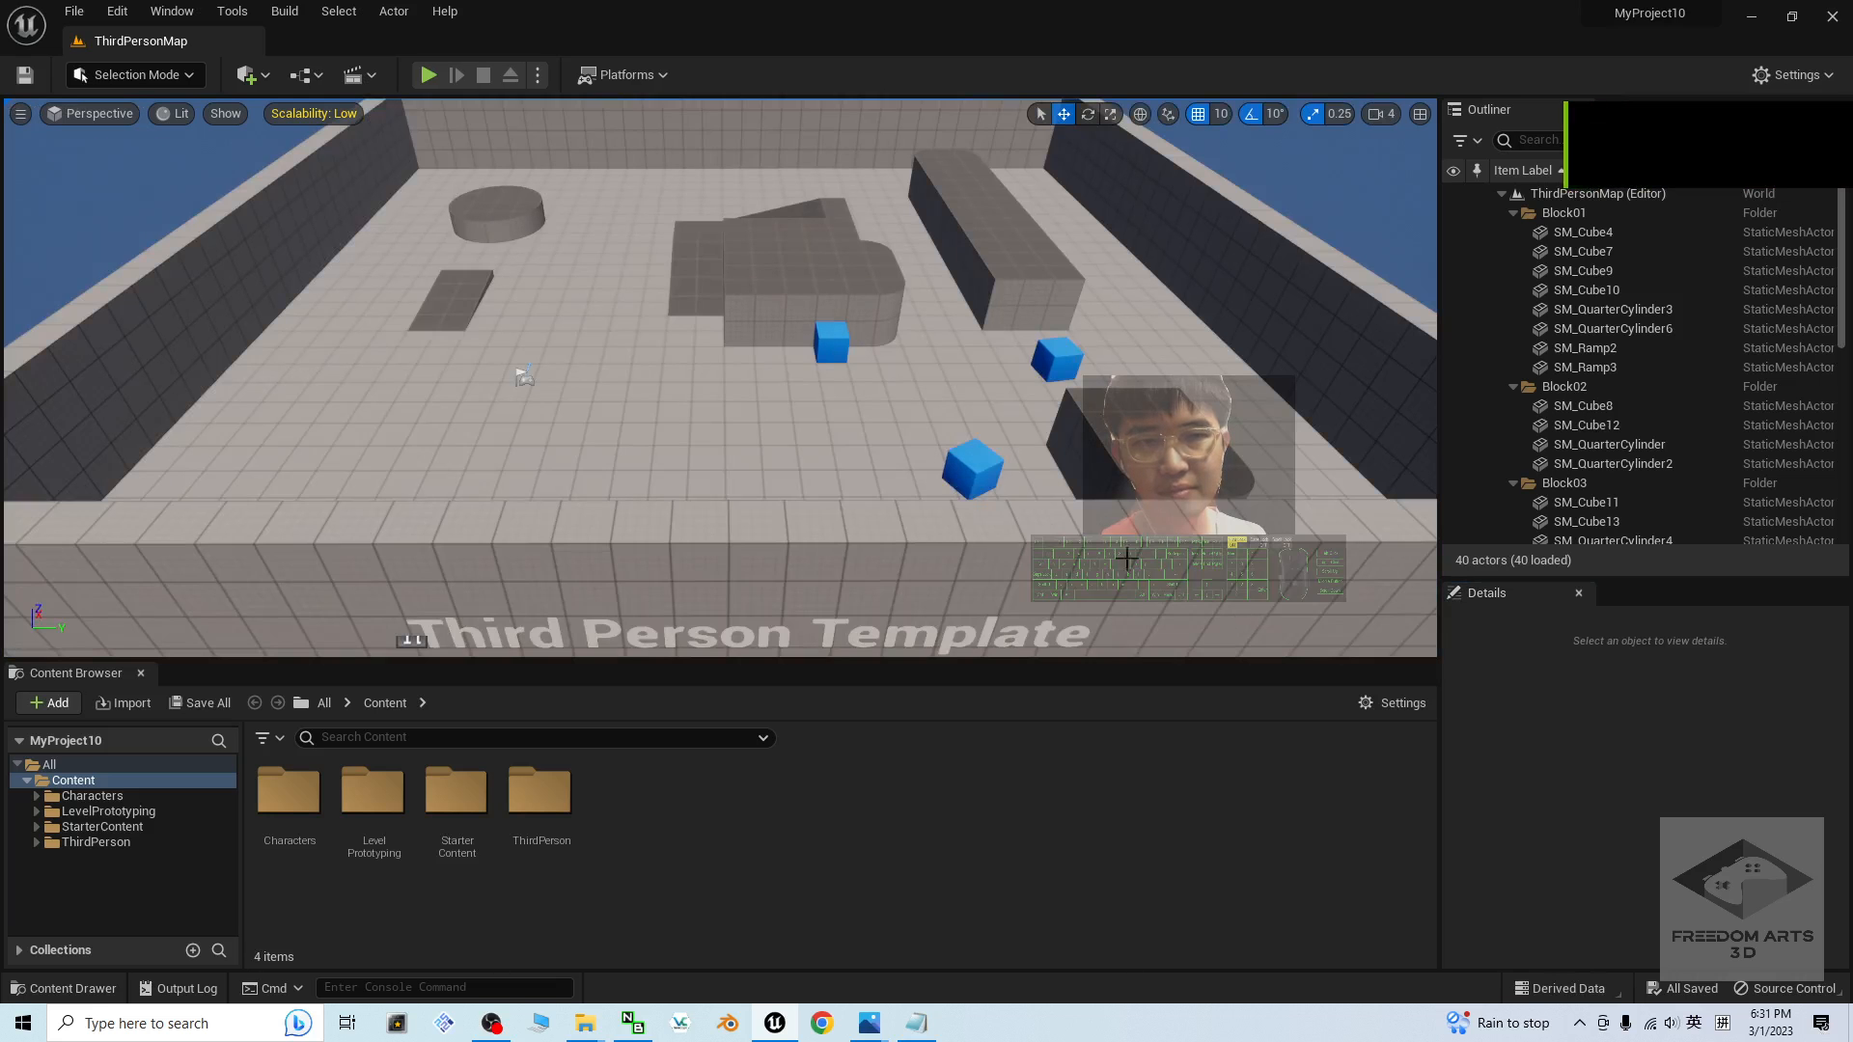
- Play the ThirdPersonMap level, test the default mannequin by running and jumping around, and stop the session
scroll(1127, 559, down, 3)
key(w)
right_drag(860, 409, 818, 409)
key(s)
key(w)
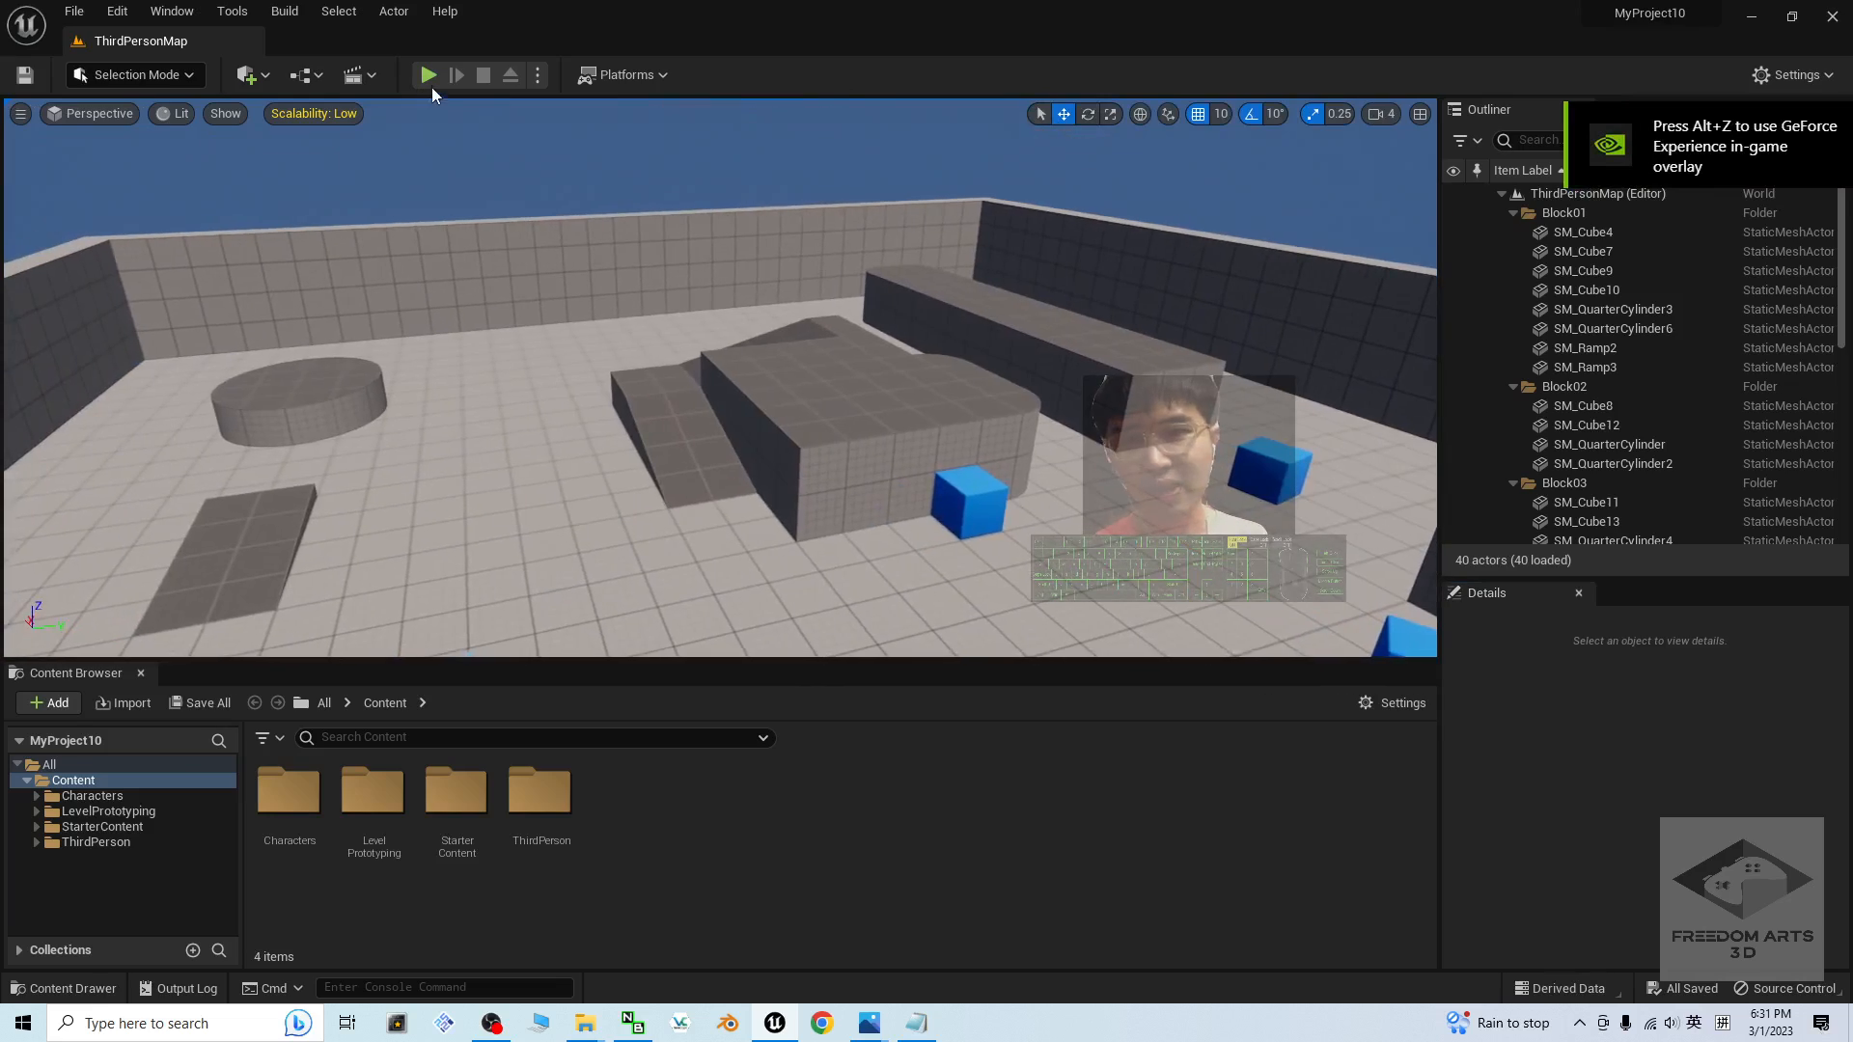
click(428, 75)
key(w)
key(s)
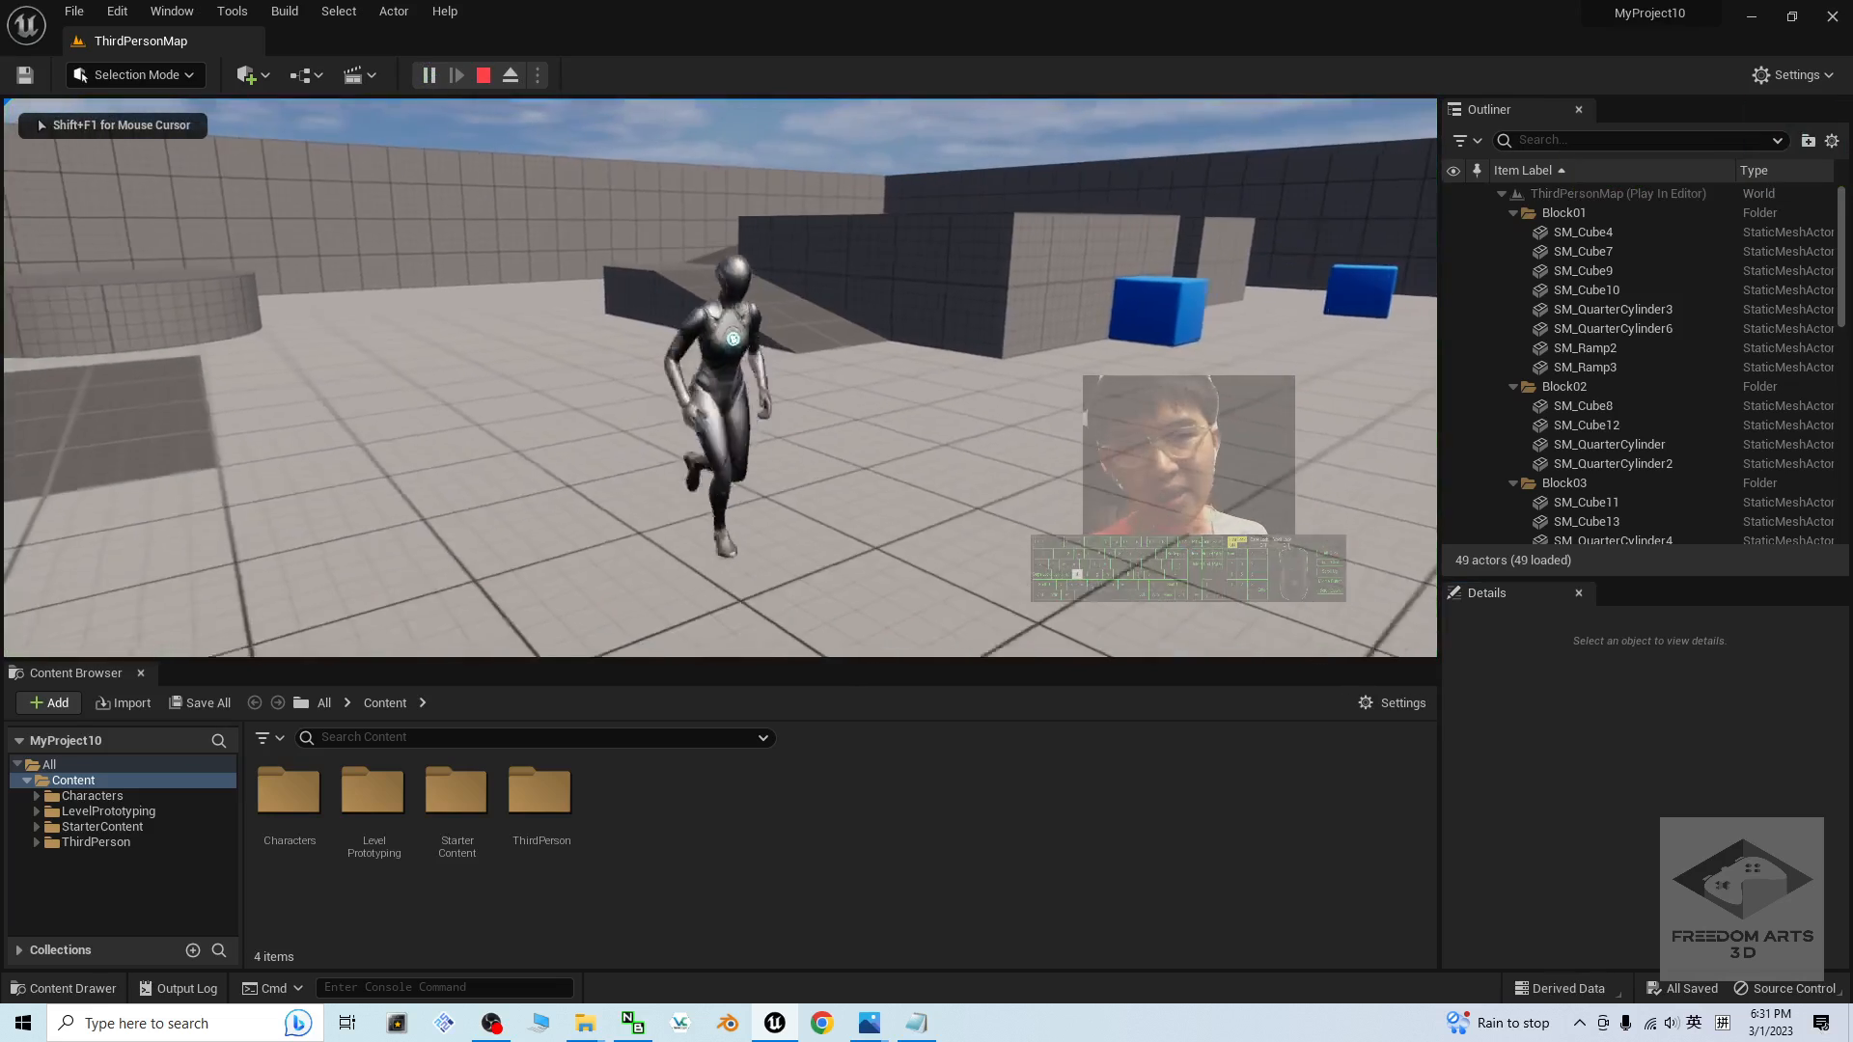
key(w)
key(space)
key(a)
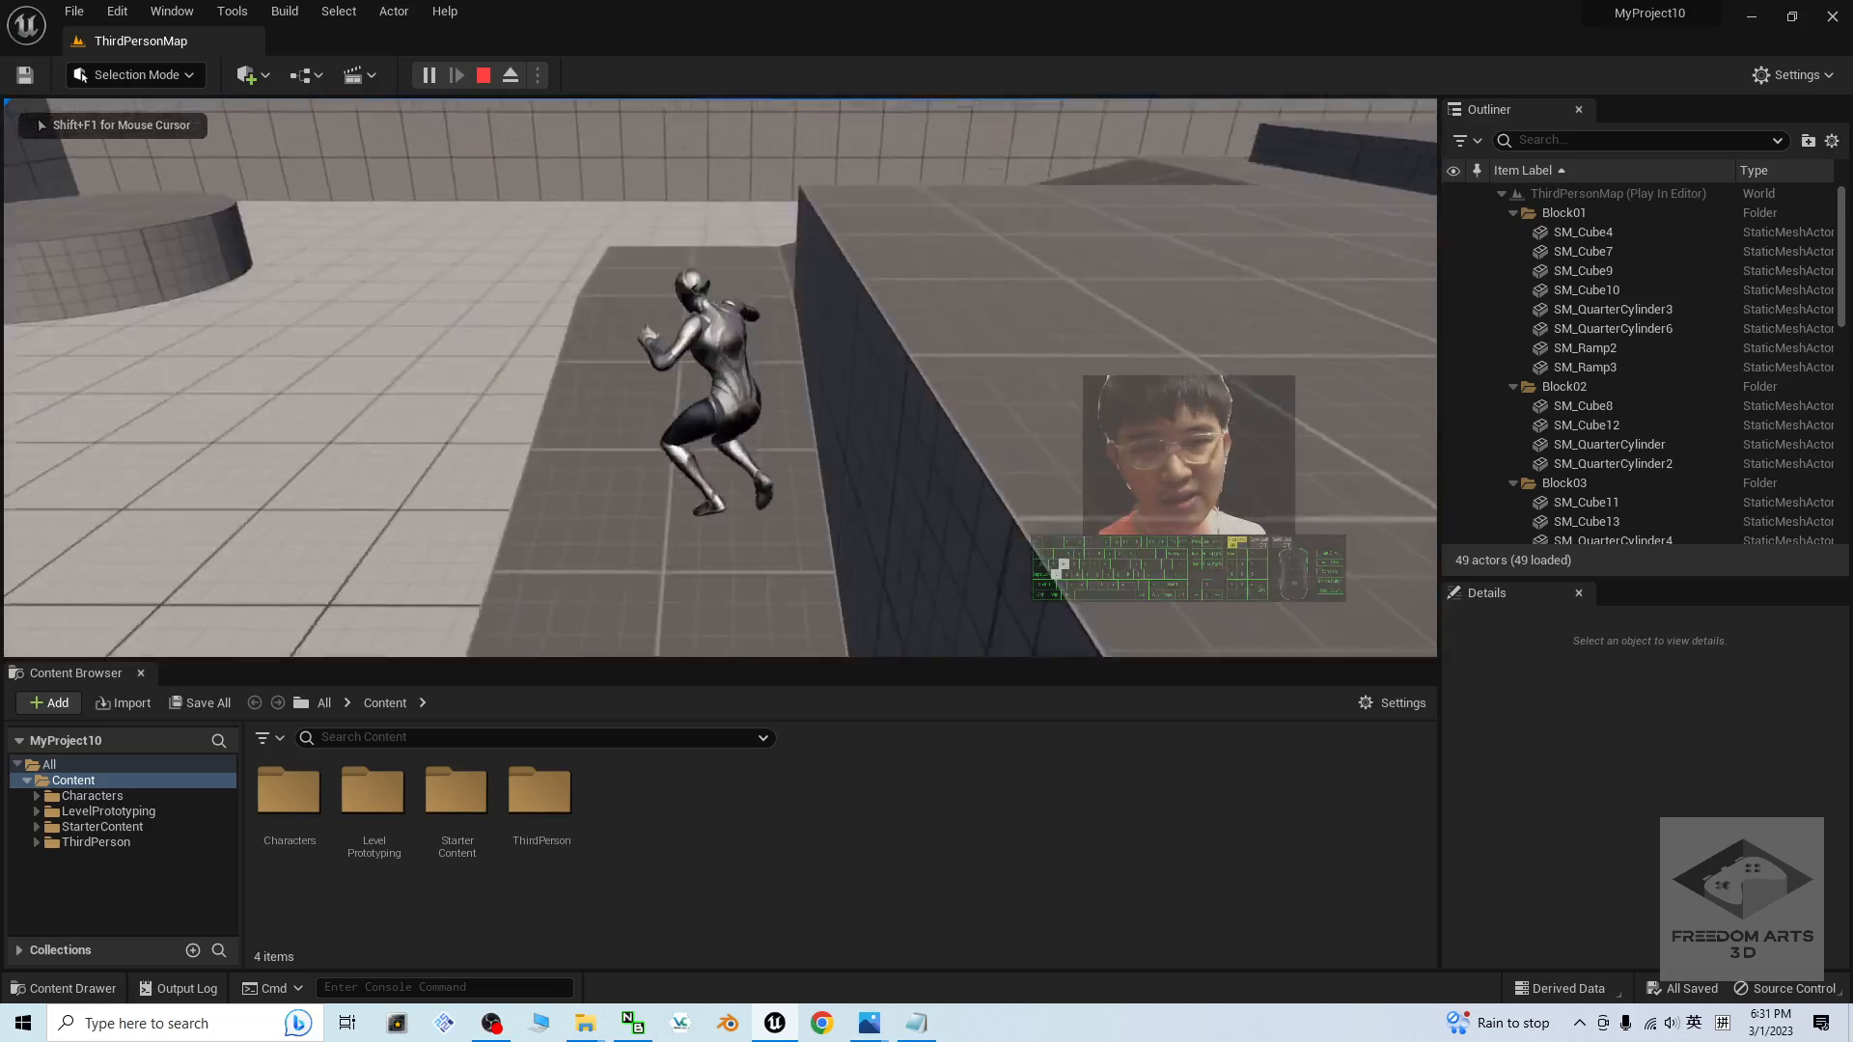
key(space)
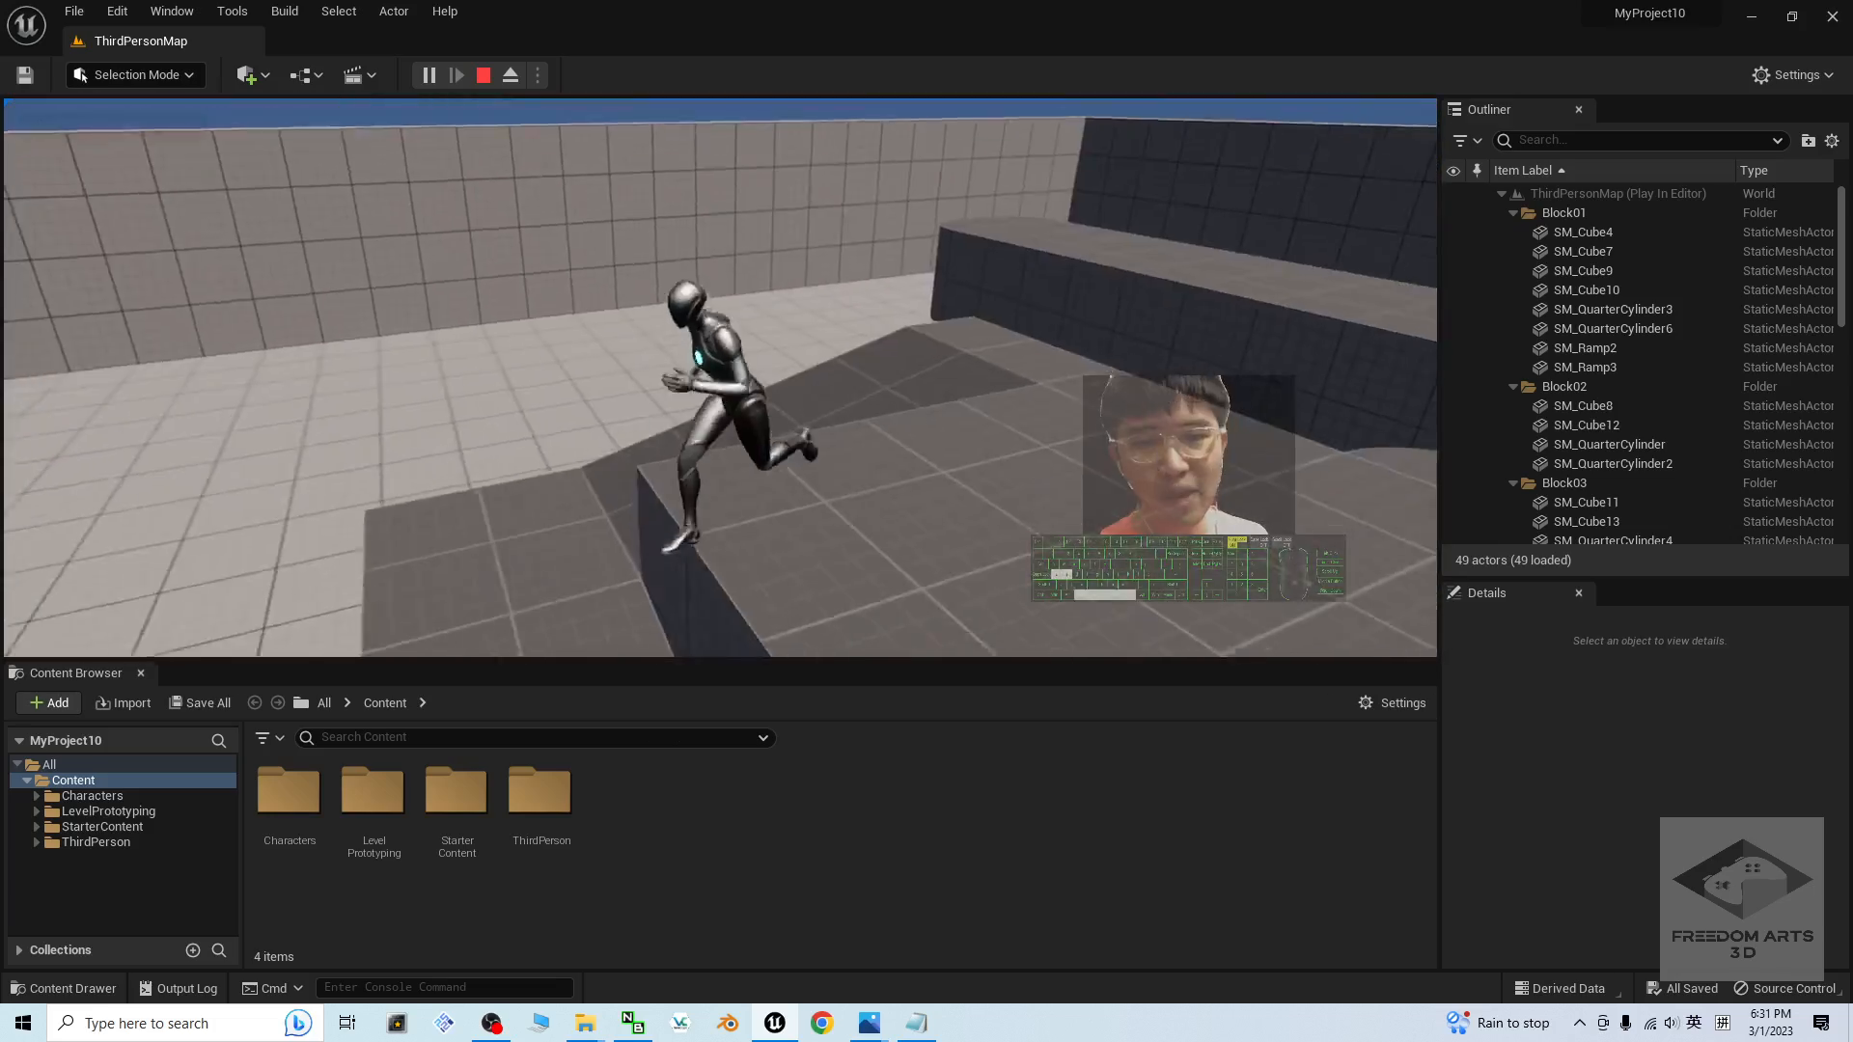
key(d)
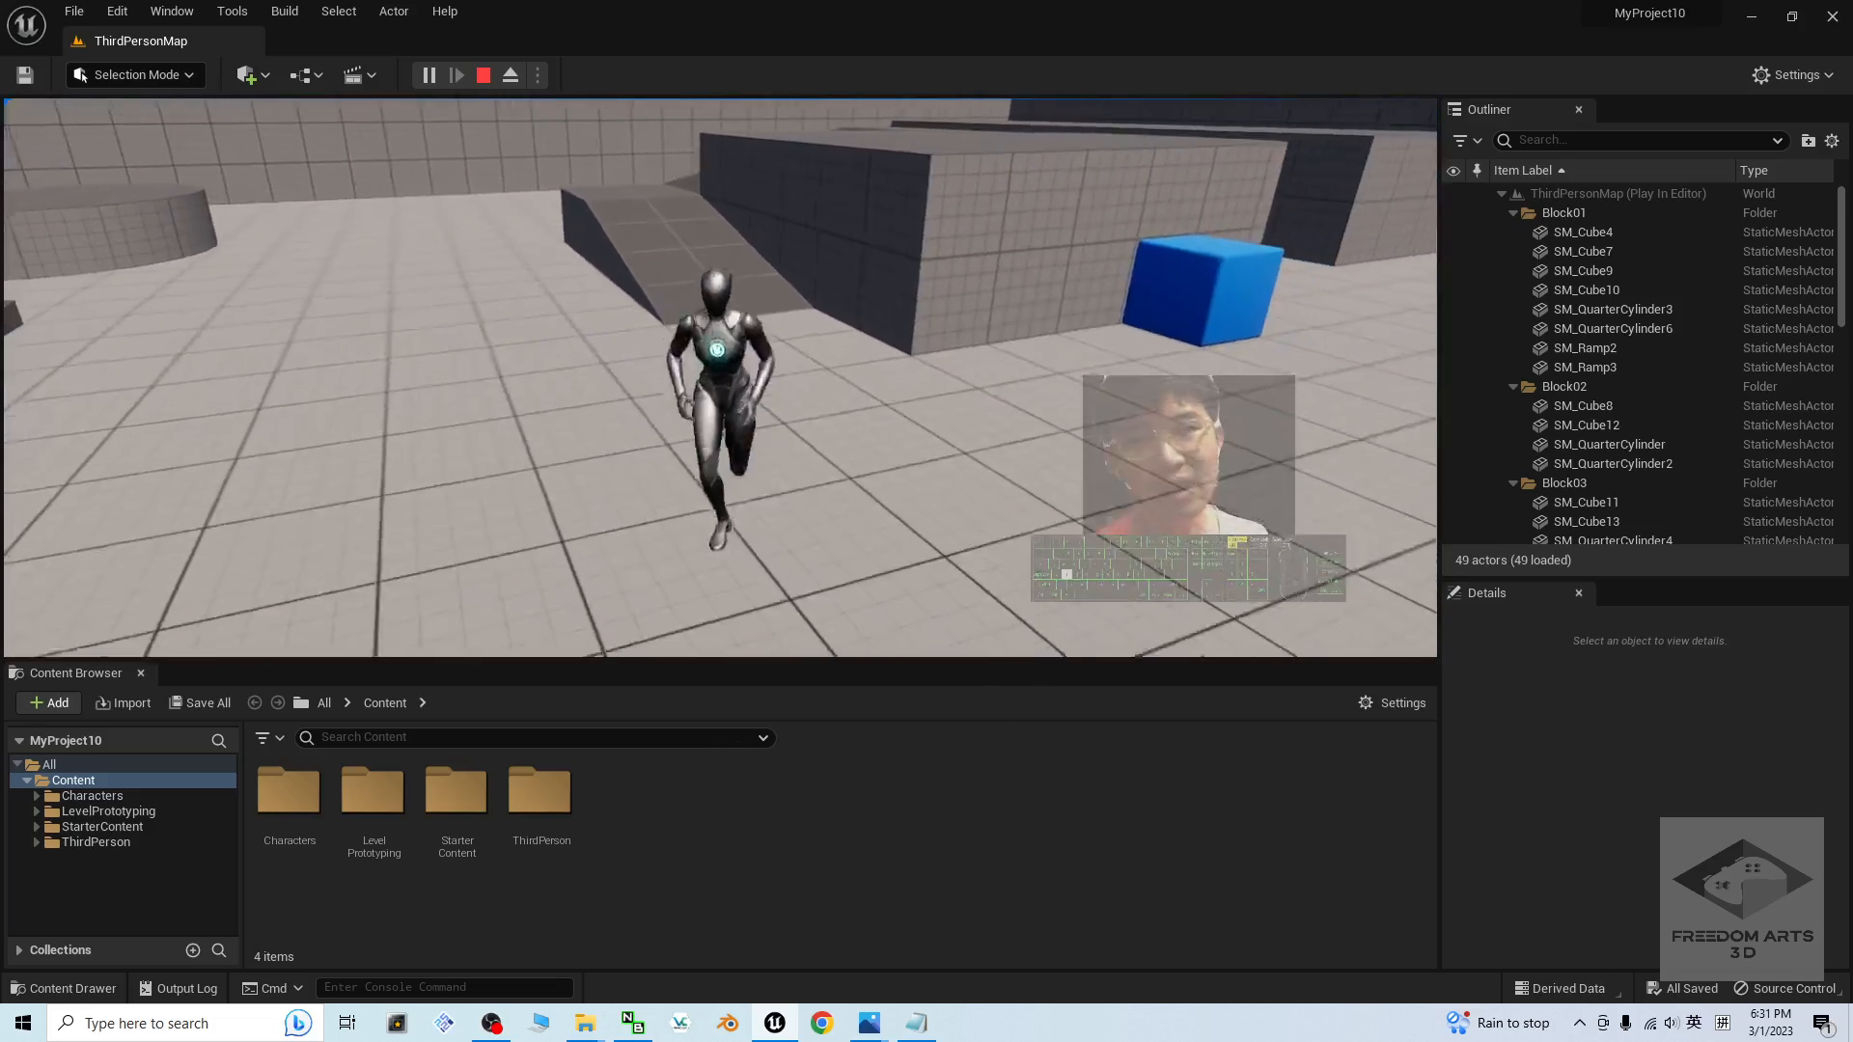
key(a)
key(d)
key(s)
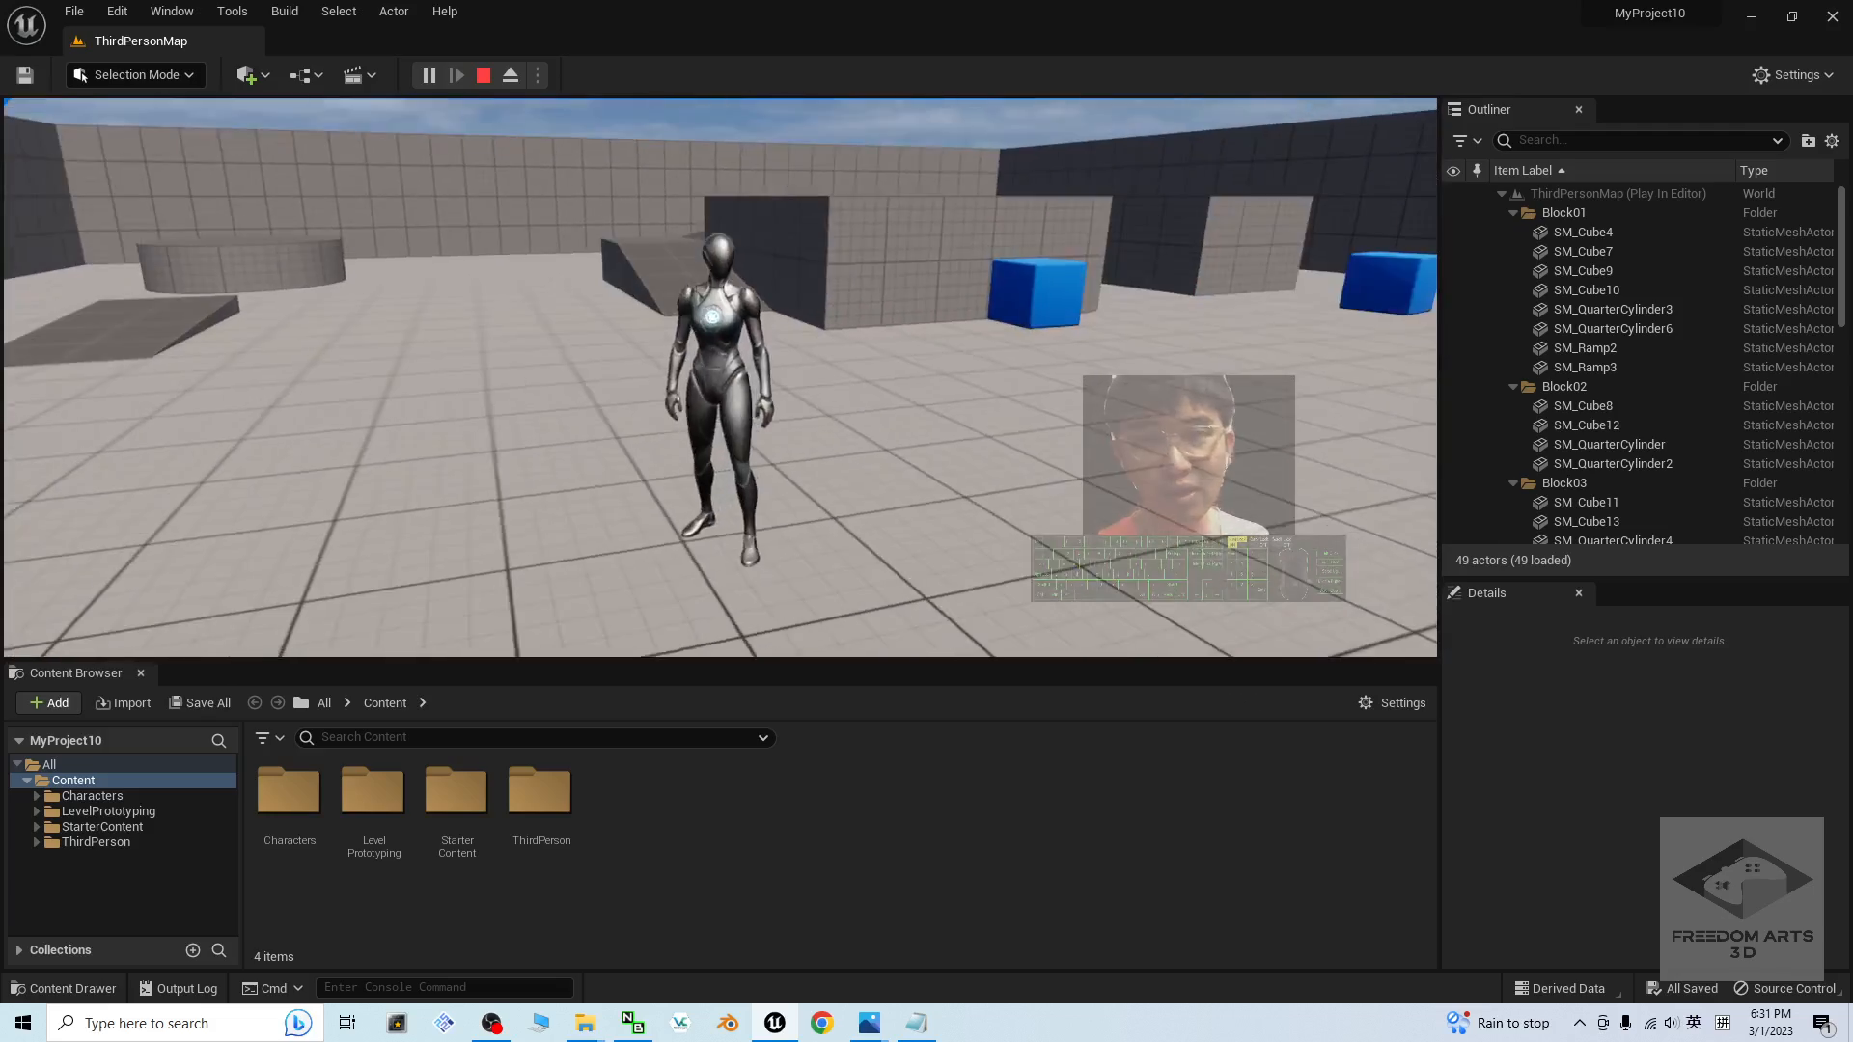
key(a)
key(s)
key(d)
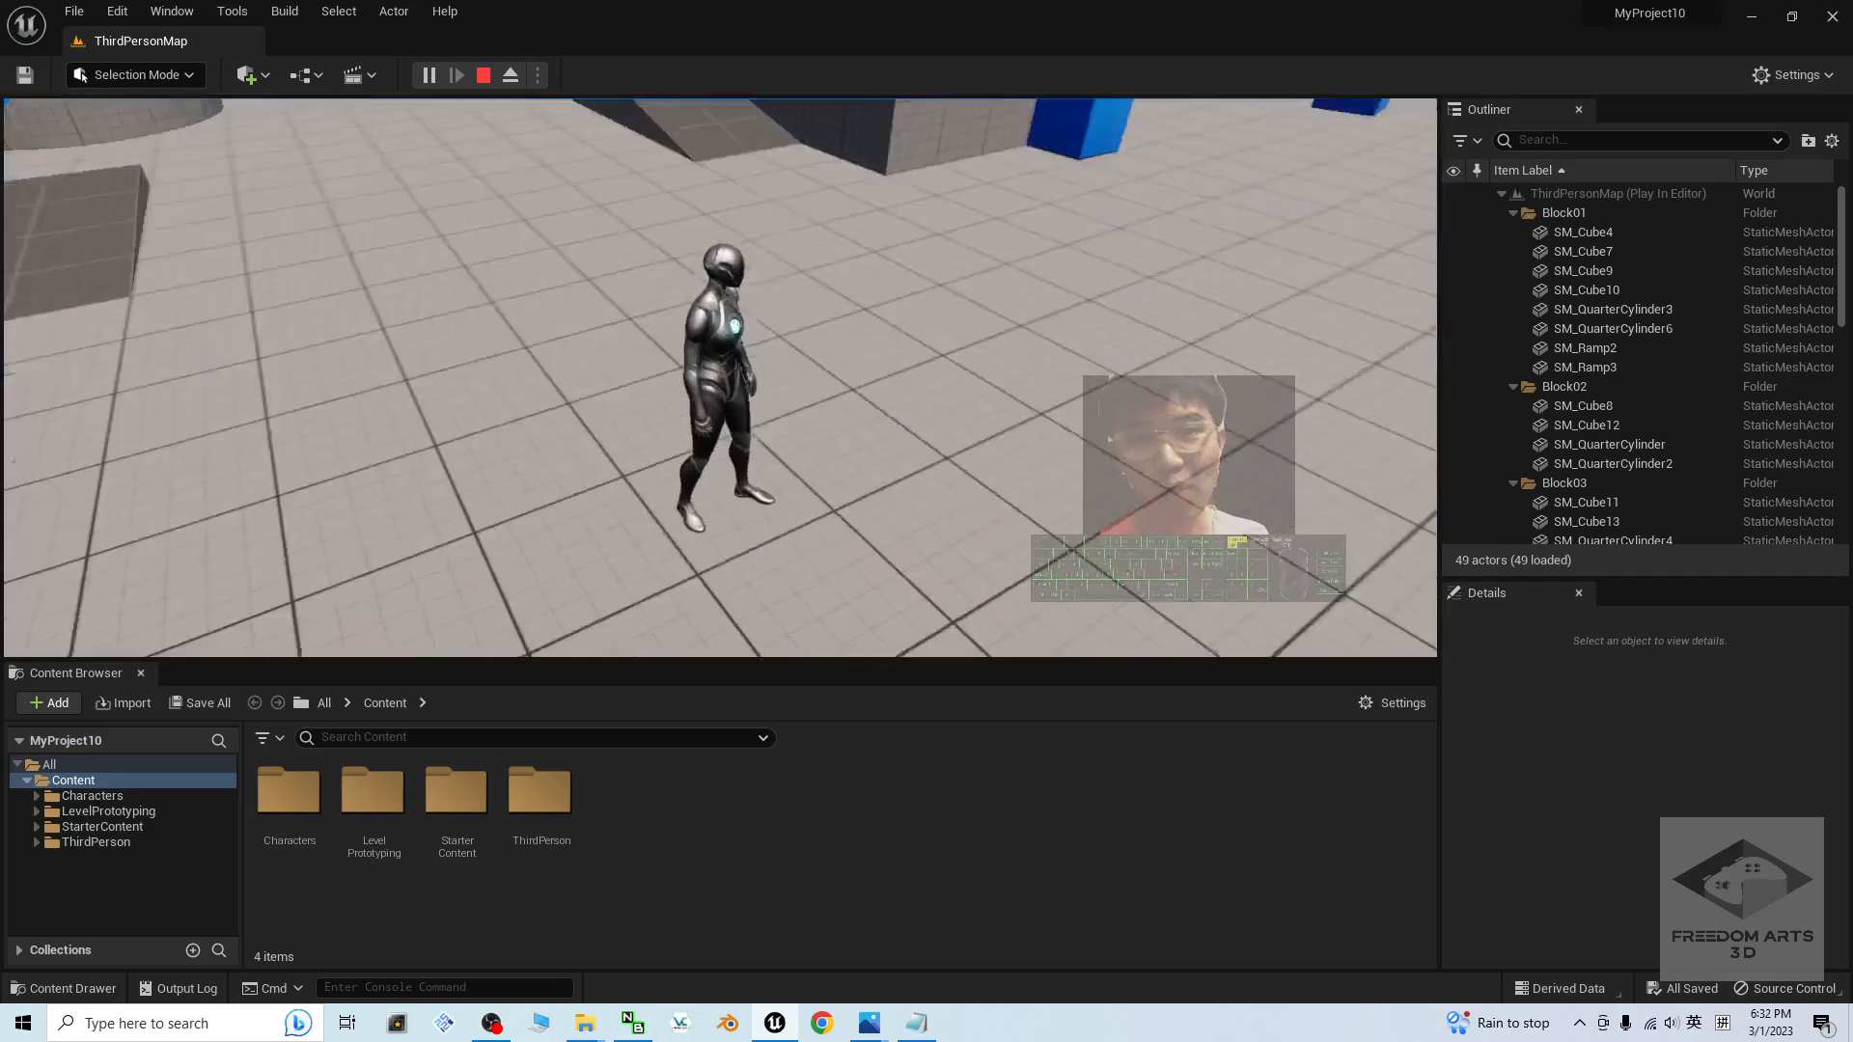
key(Escape)
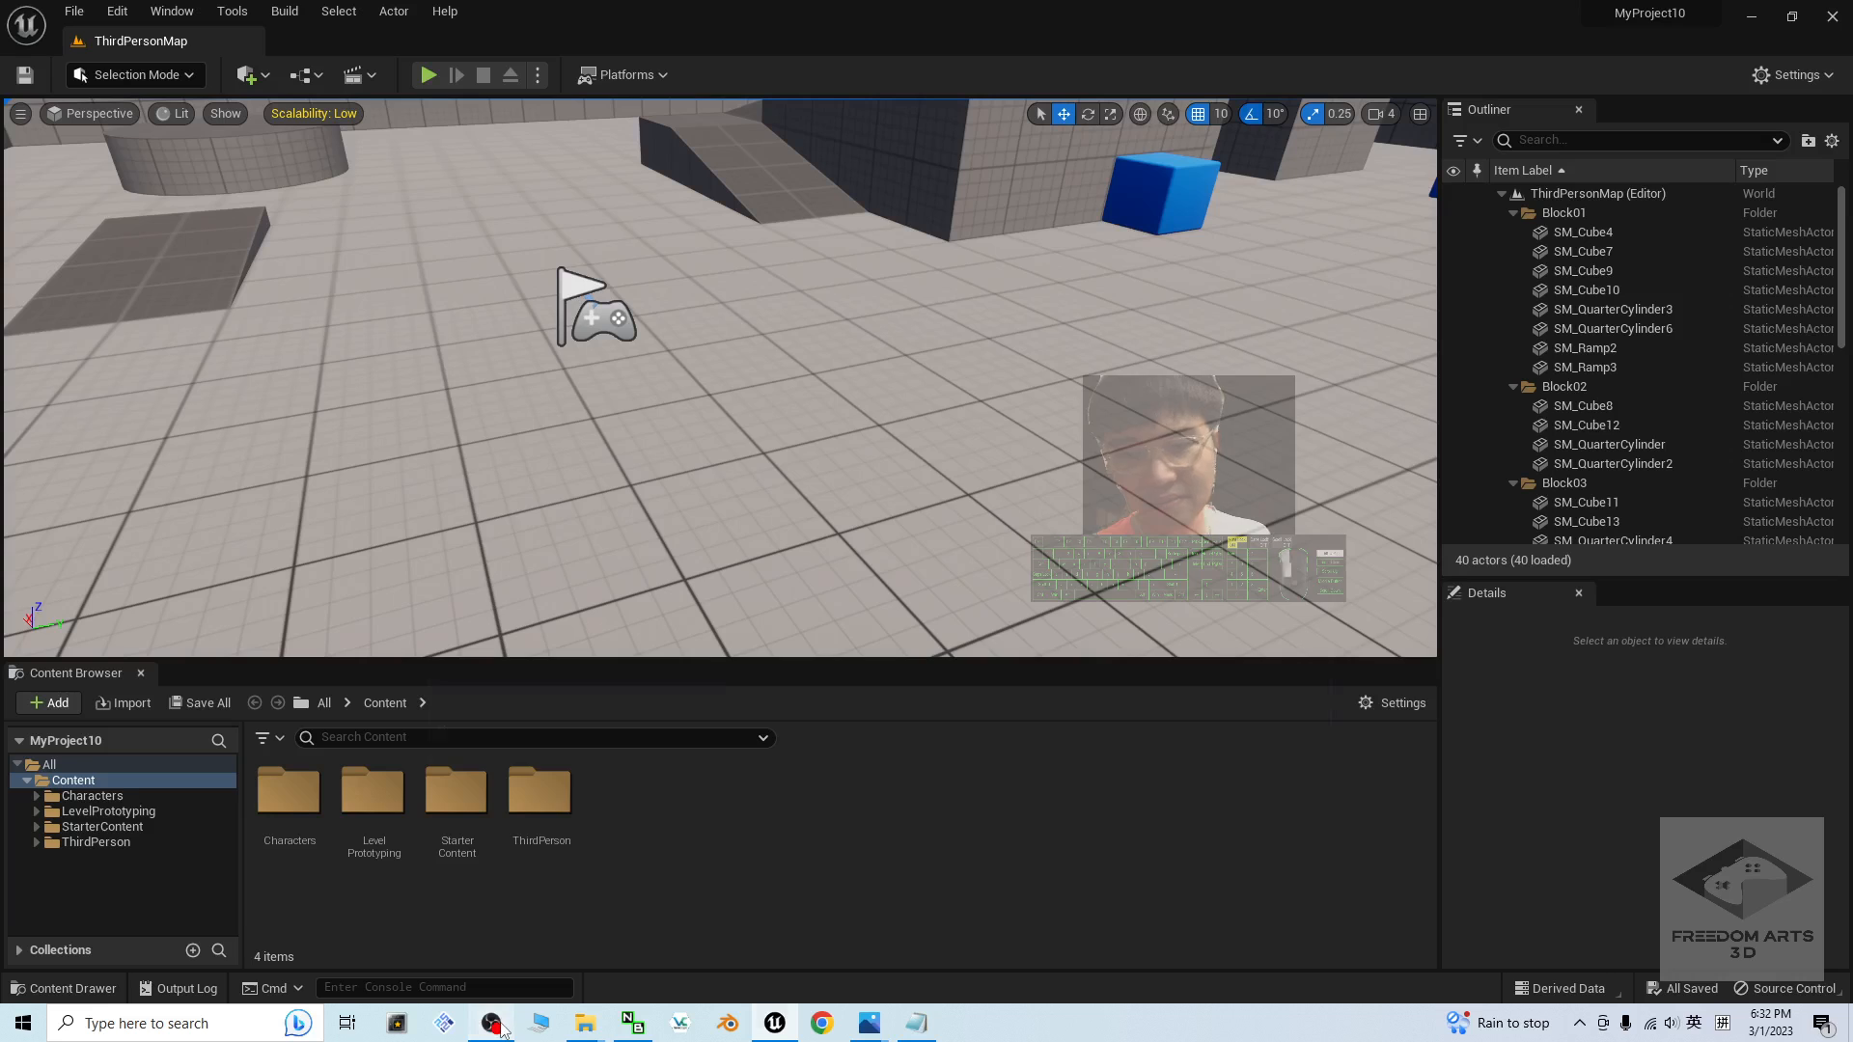
click(538, 1023)
click(1354, 762)
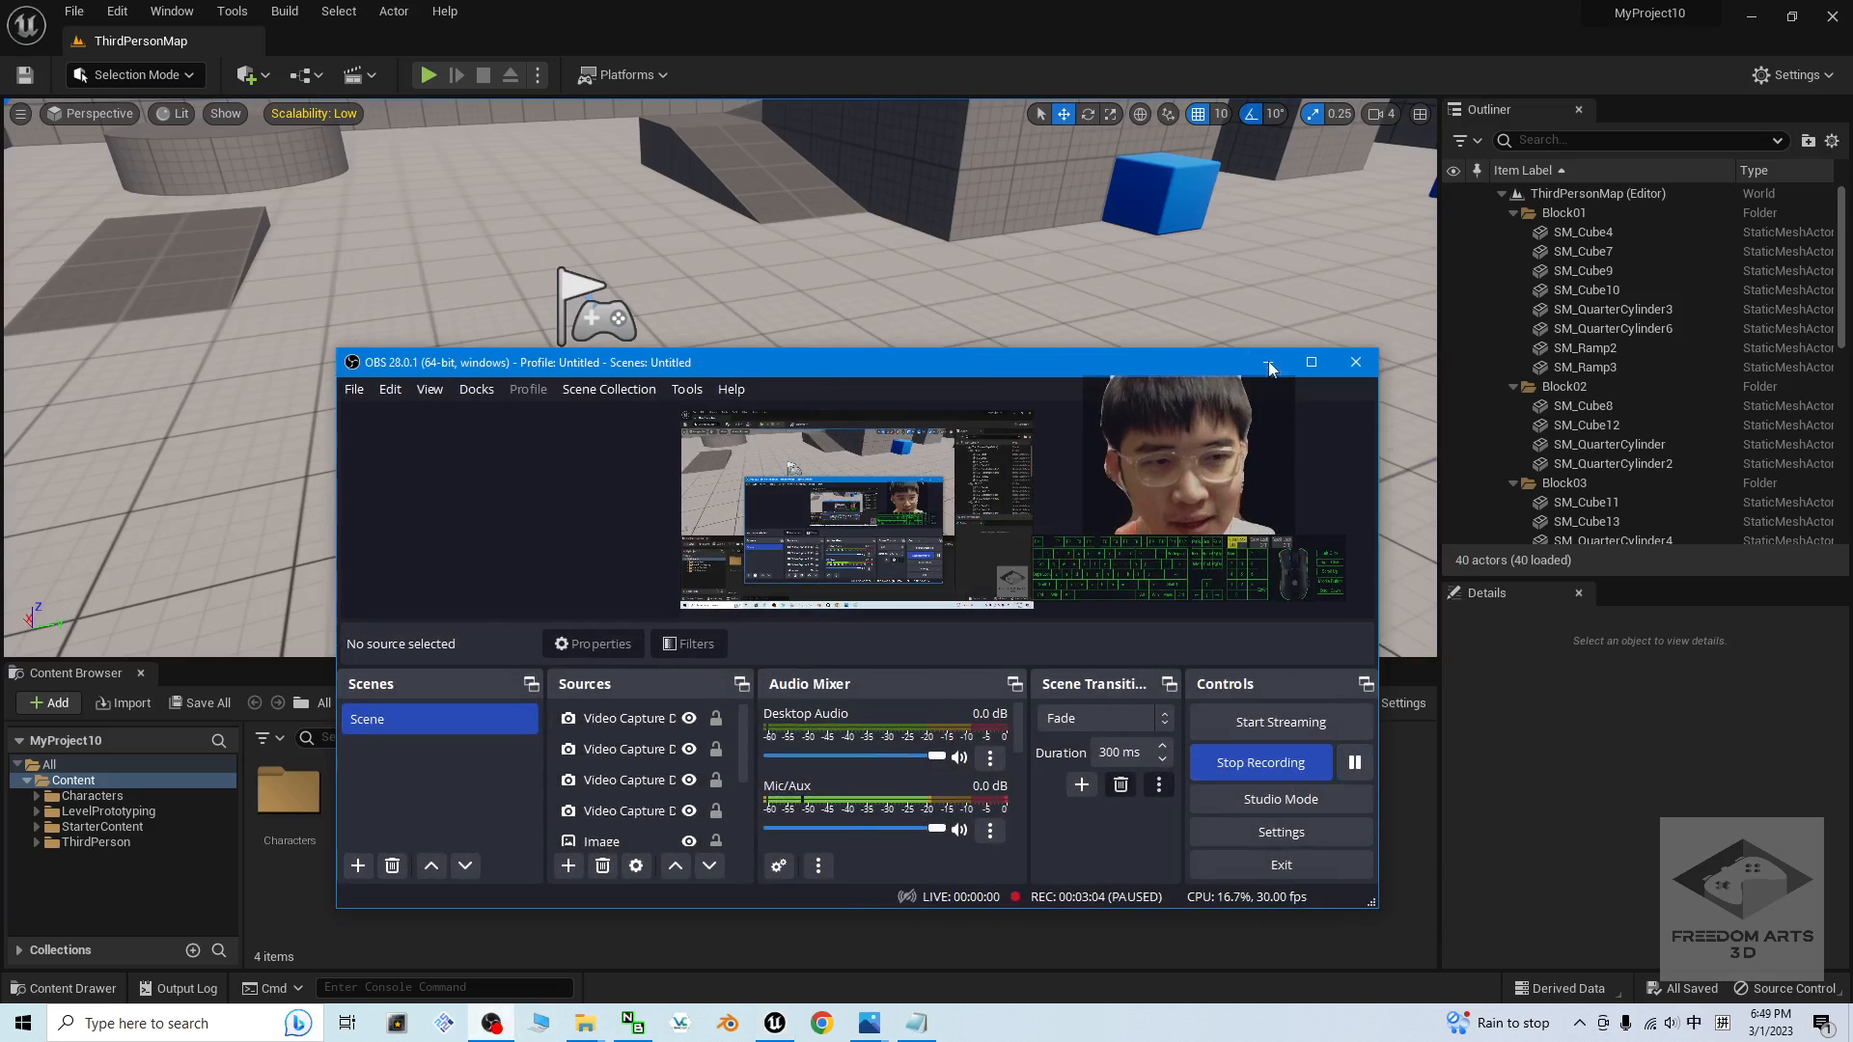
click(1268, 365)
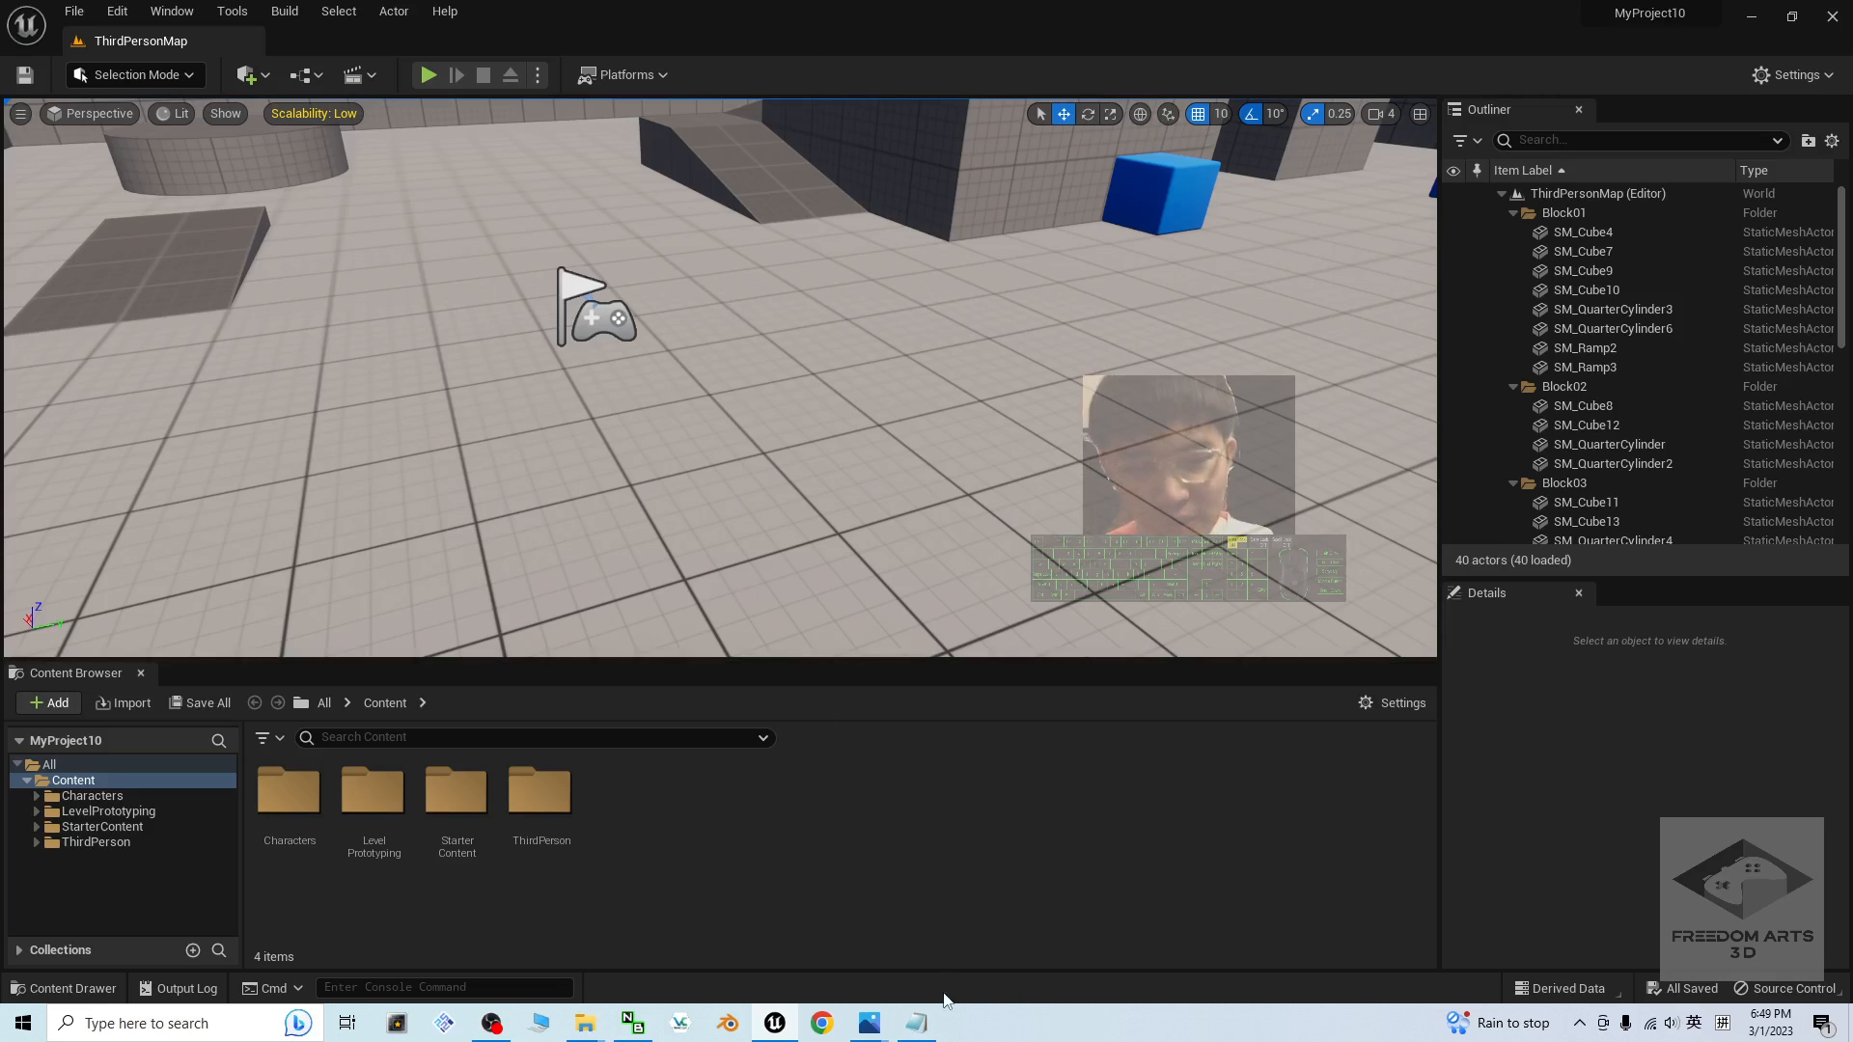
- Reopen notes.txt, highlight the Freedom Animation Pipeline V8.4 line with its link, and minimize the notes
click(925, 1024)
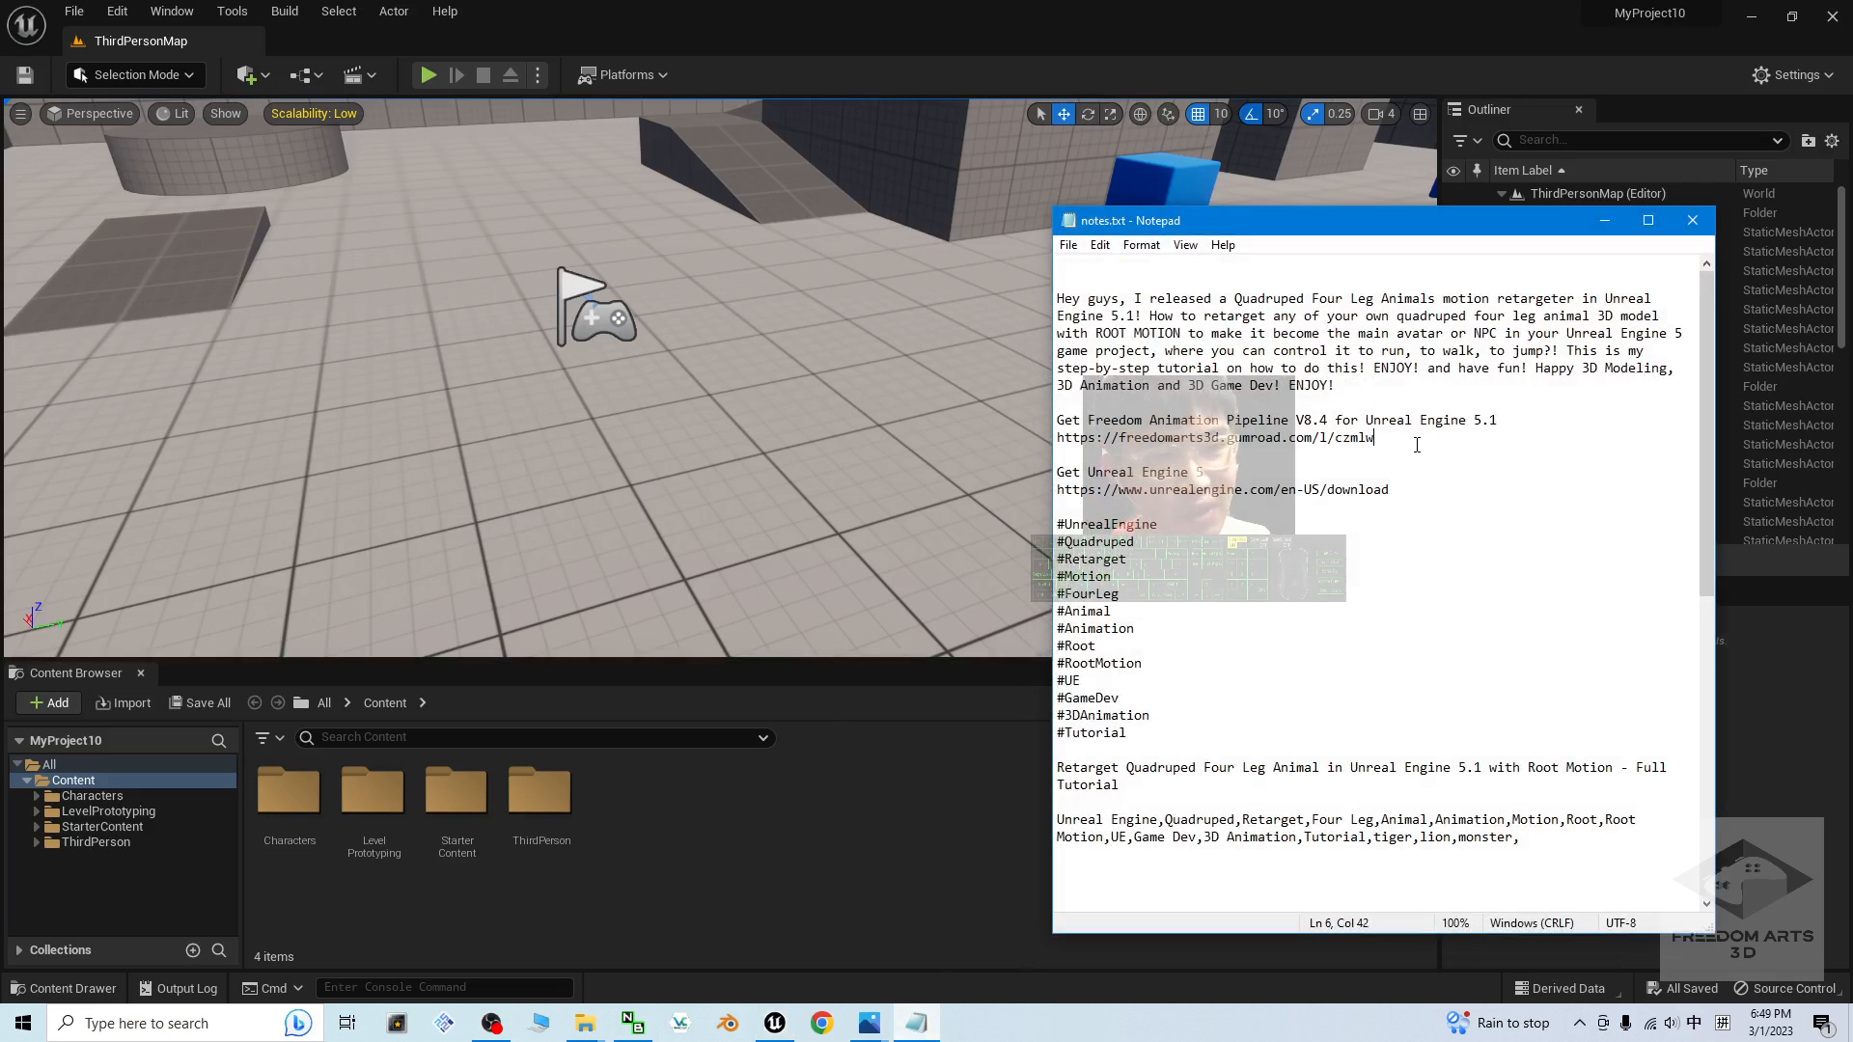
drag(1416, 444, 1025, 423)
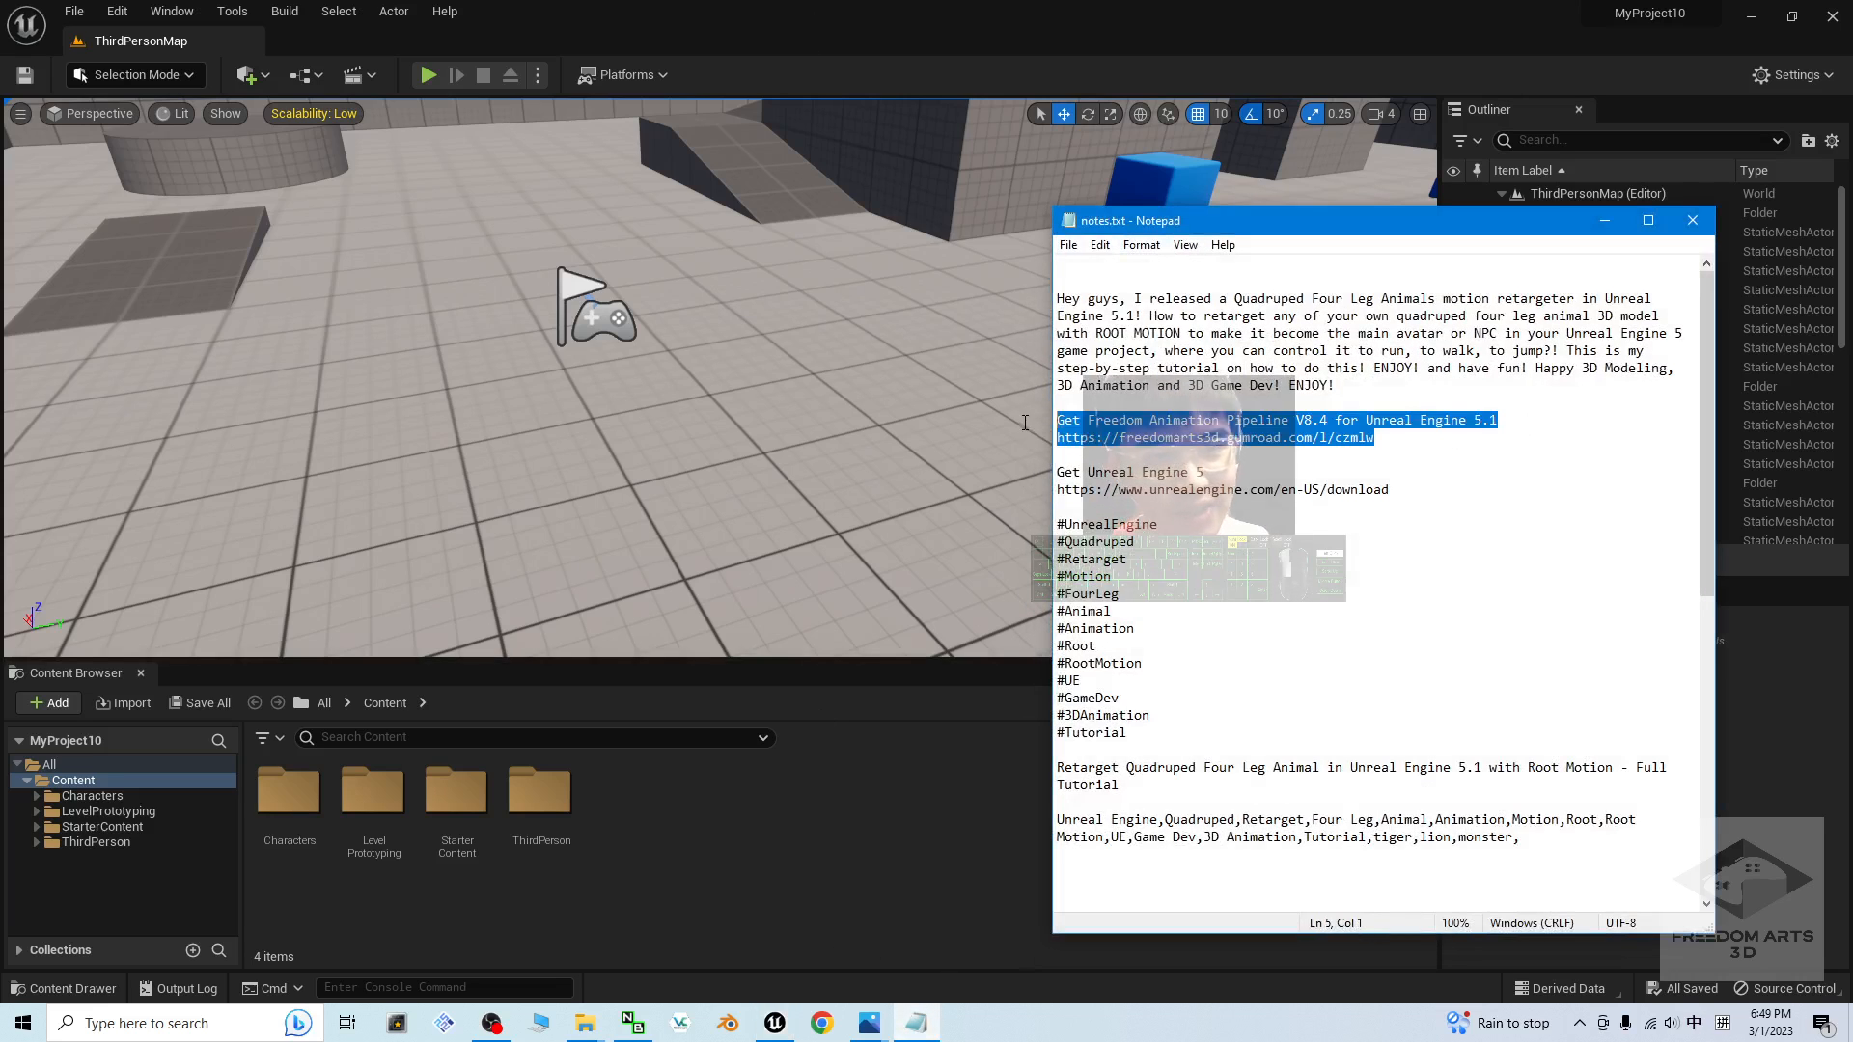
click(1398, 442)
click(1603, 218)
- Shrink the Unreal Editor window and open the Freedom Animation Pipeline V8.4 and Documents folders in separate windows arranged side by side
drag(1052, 15, 1064, 75)
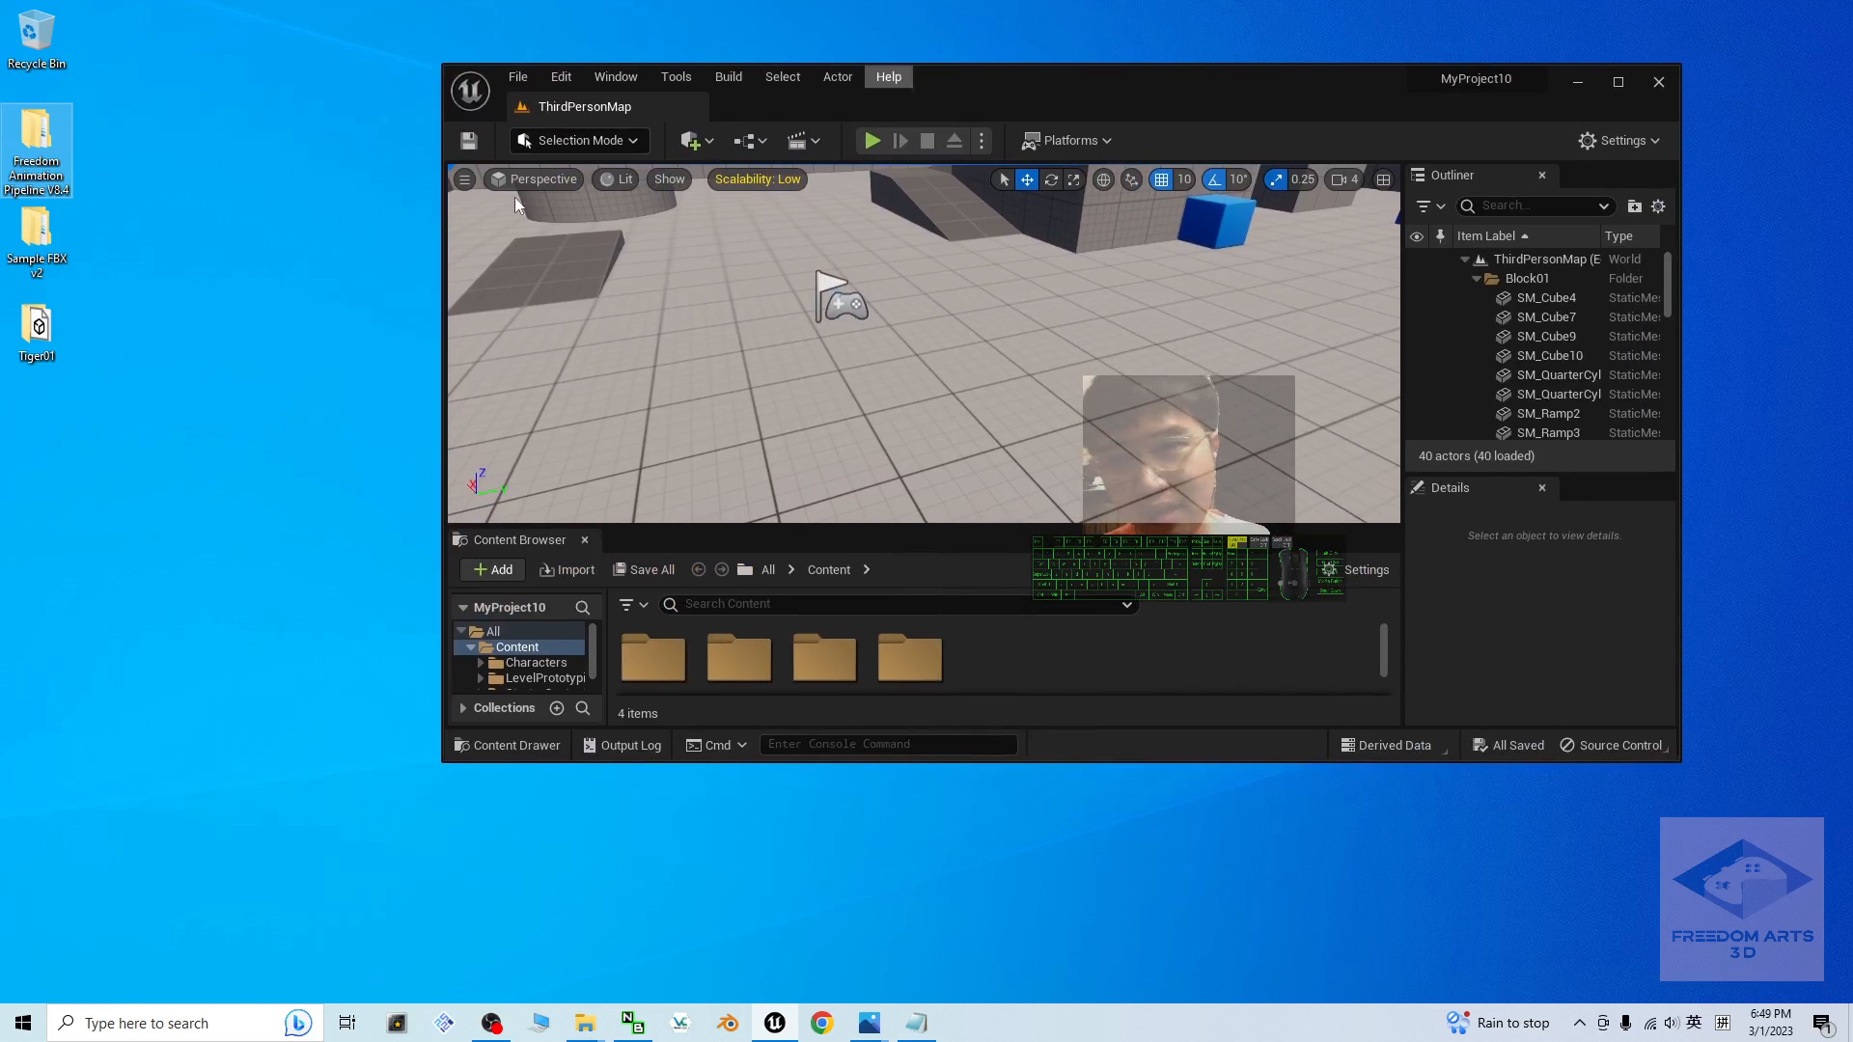
double_click(35, 125)
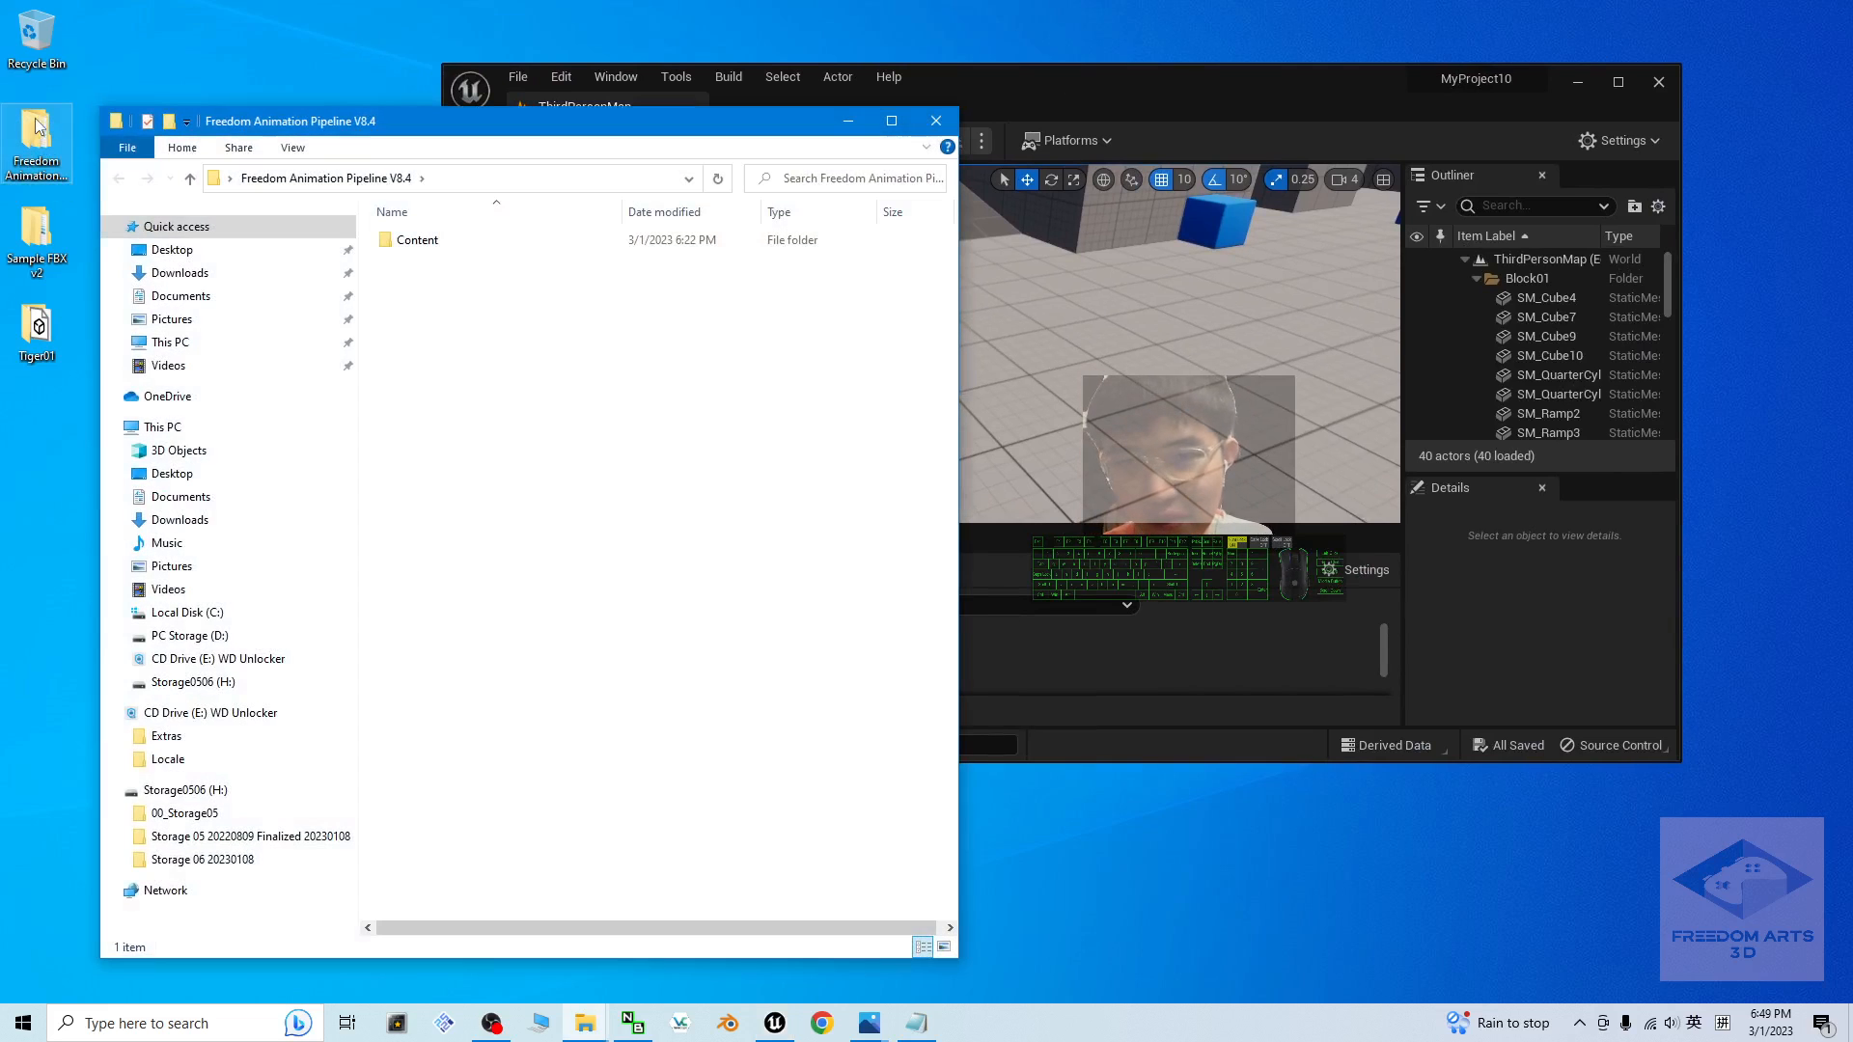
right_click(182, 302)
click(266, 337)
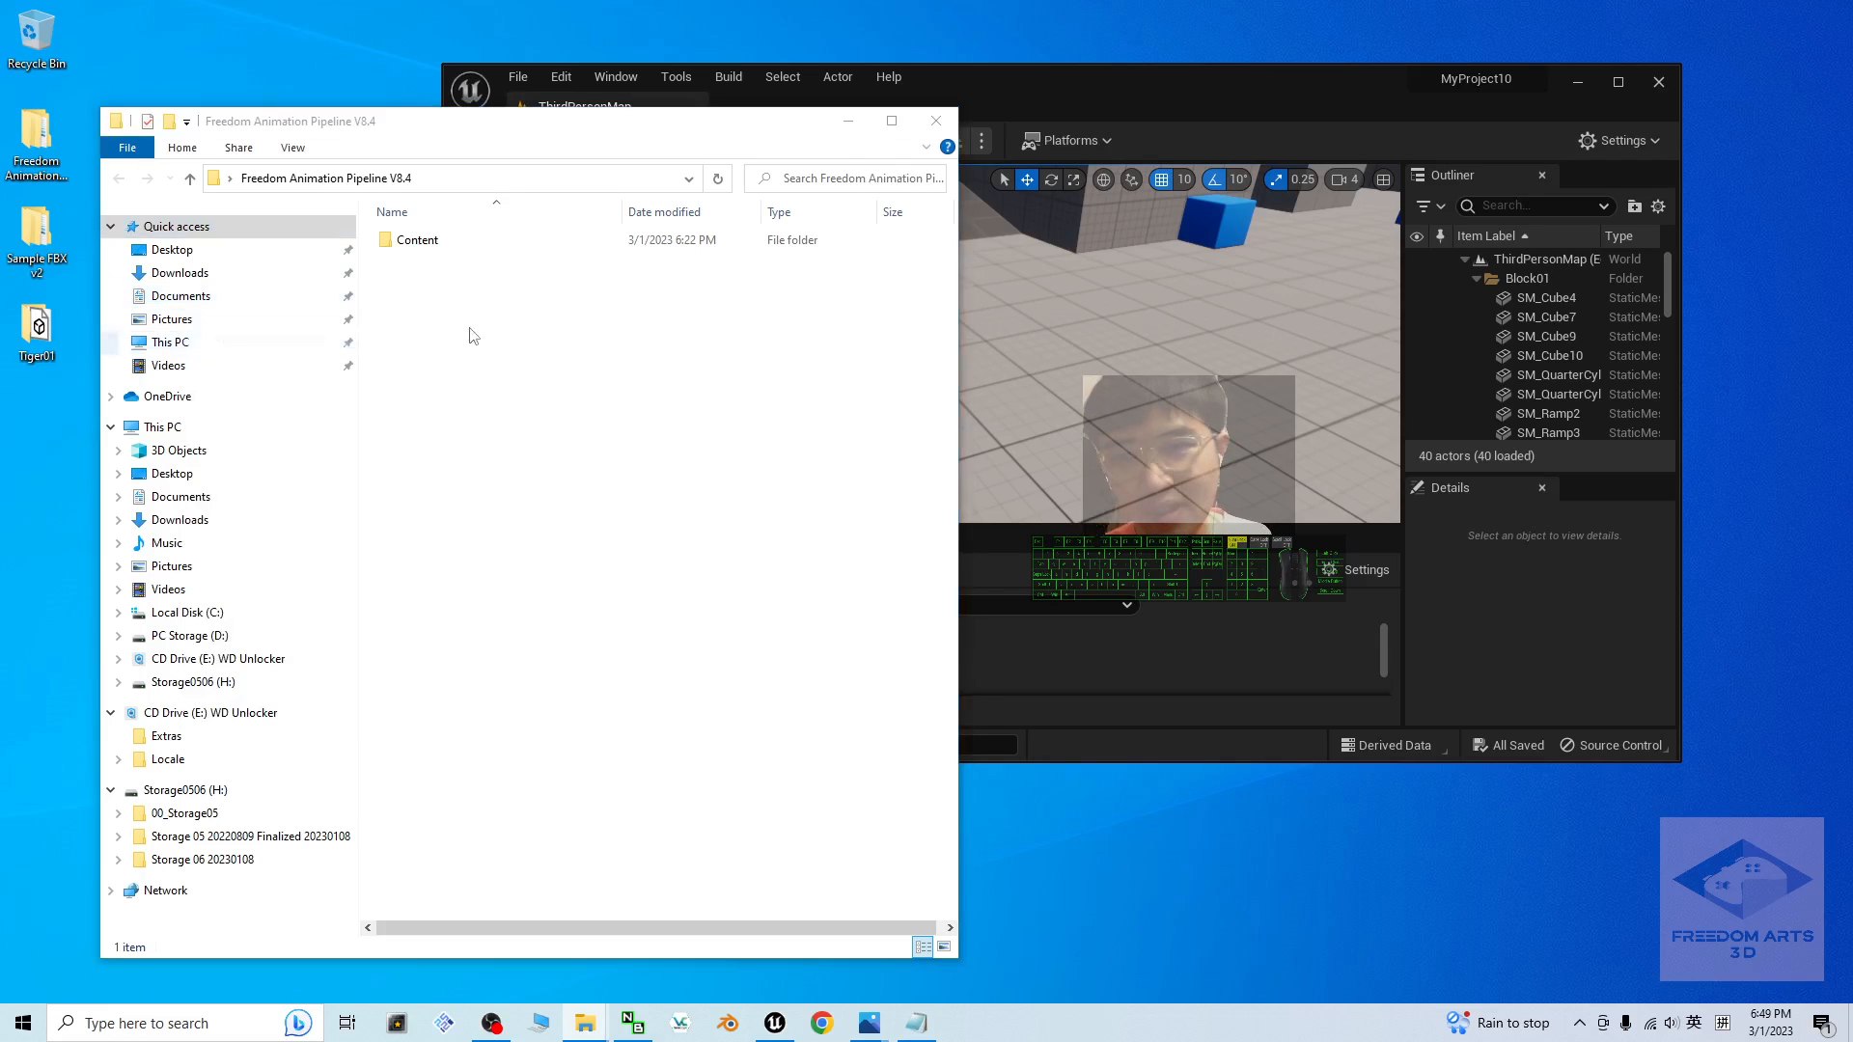
drag(564, 157, 1238, 141)
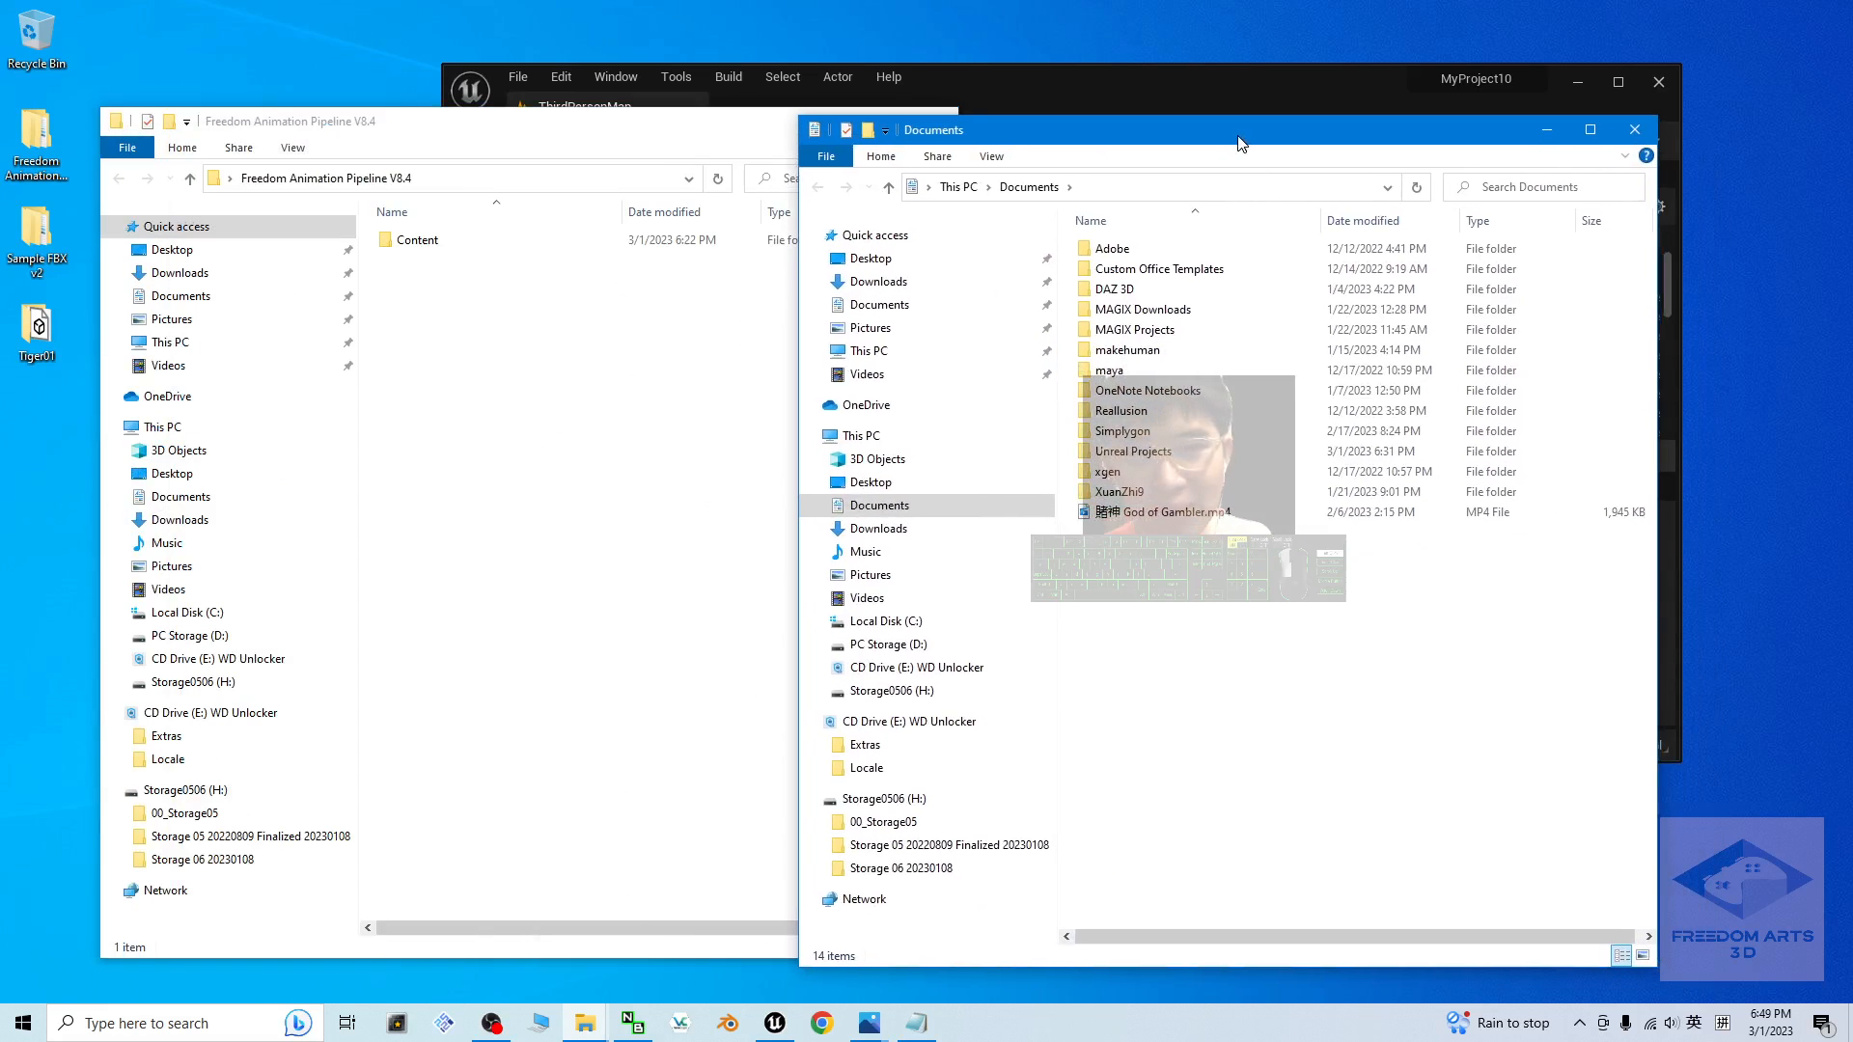
drag(670, 117, 634, 120)
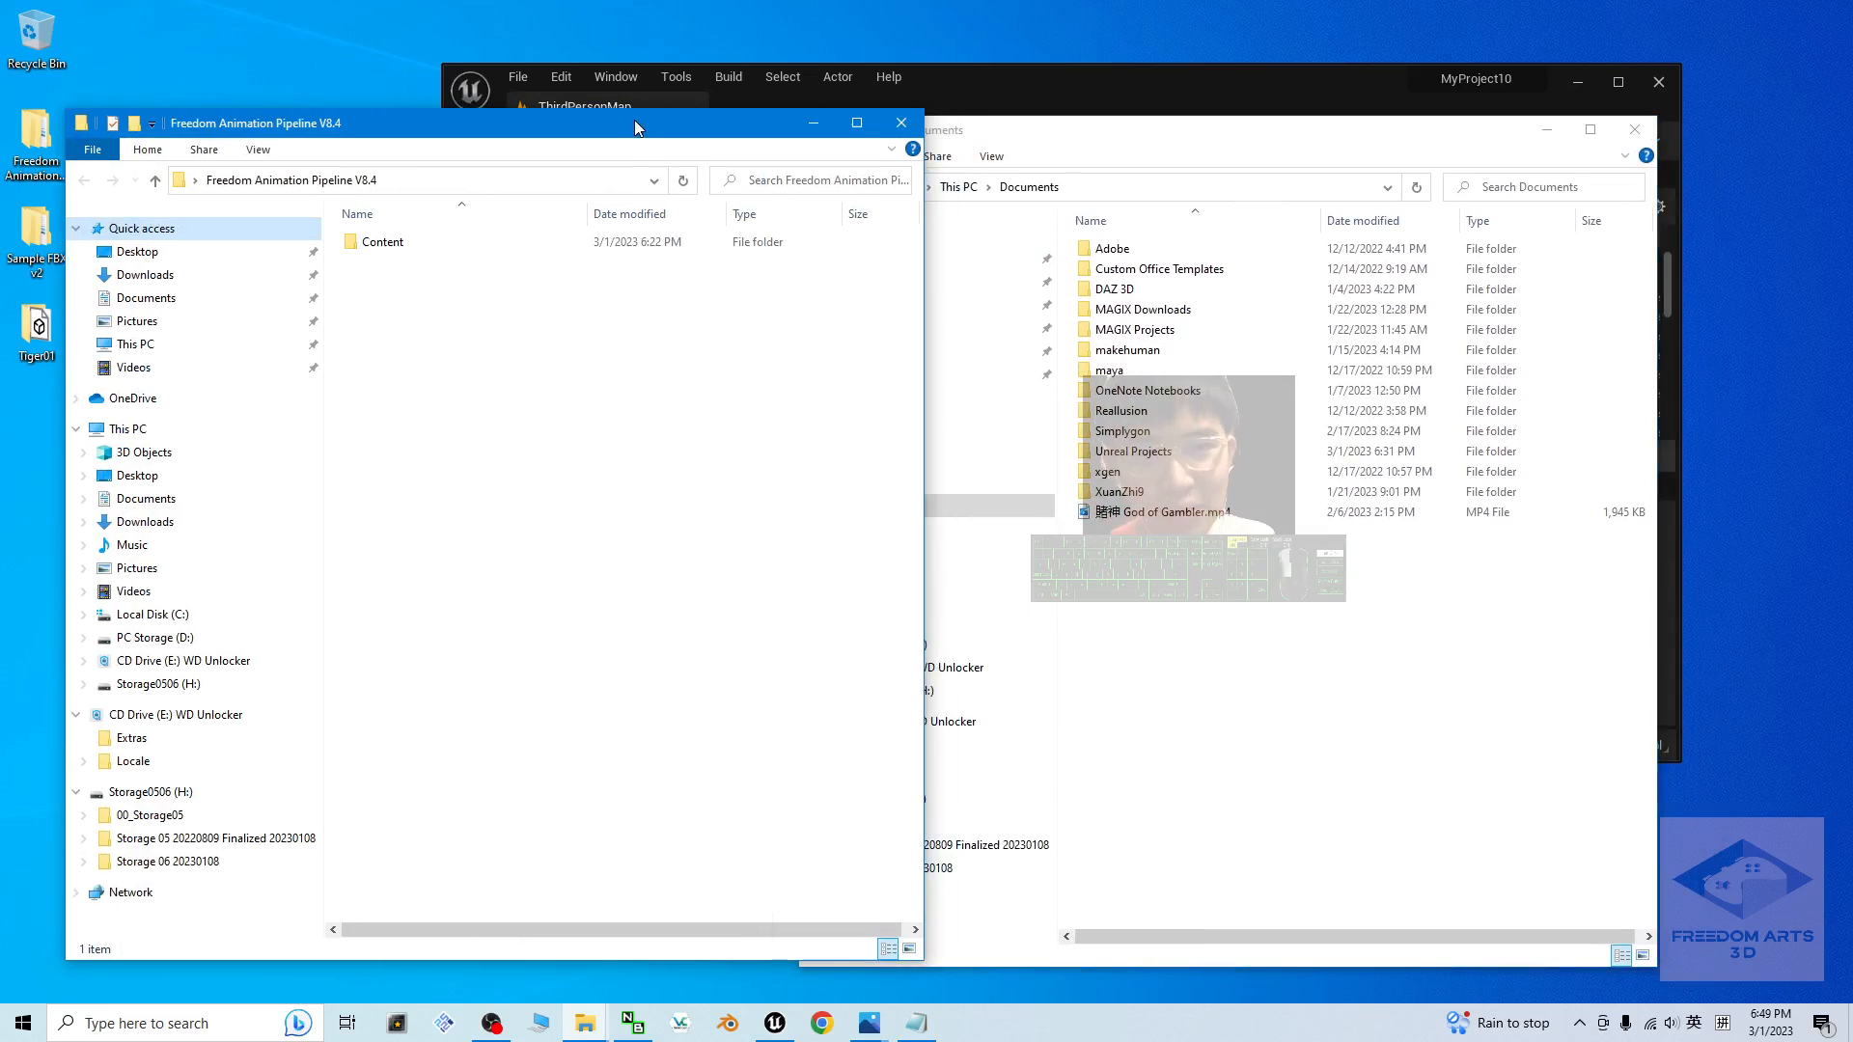
- In the Documents window, browse through Unreal Projects and MyProject10 to the project's Content folder
click(1328, 749)
double_click(1137, 452)
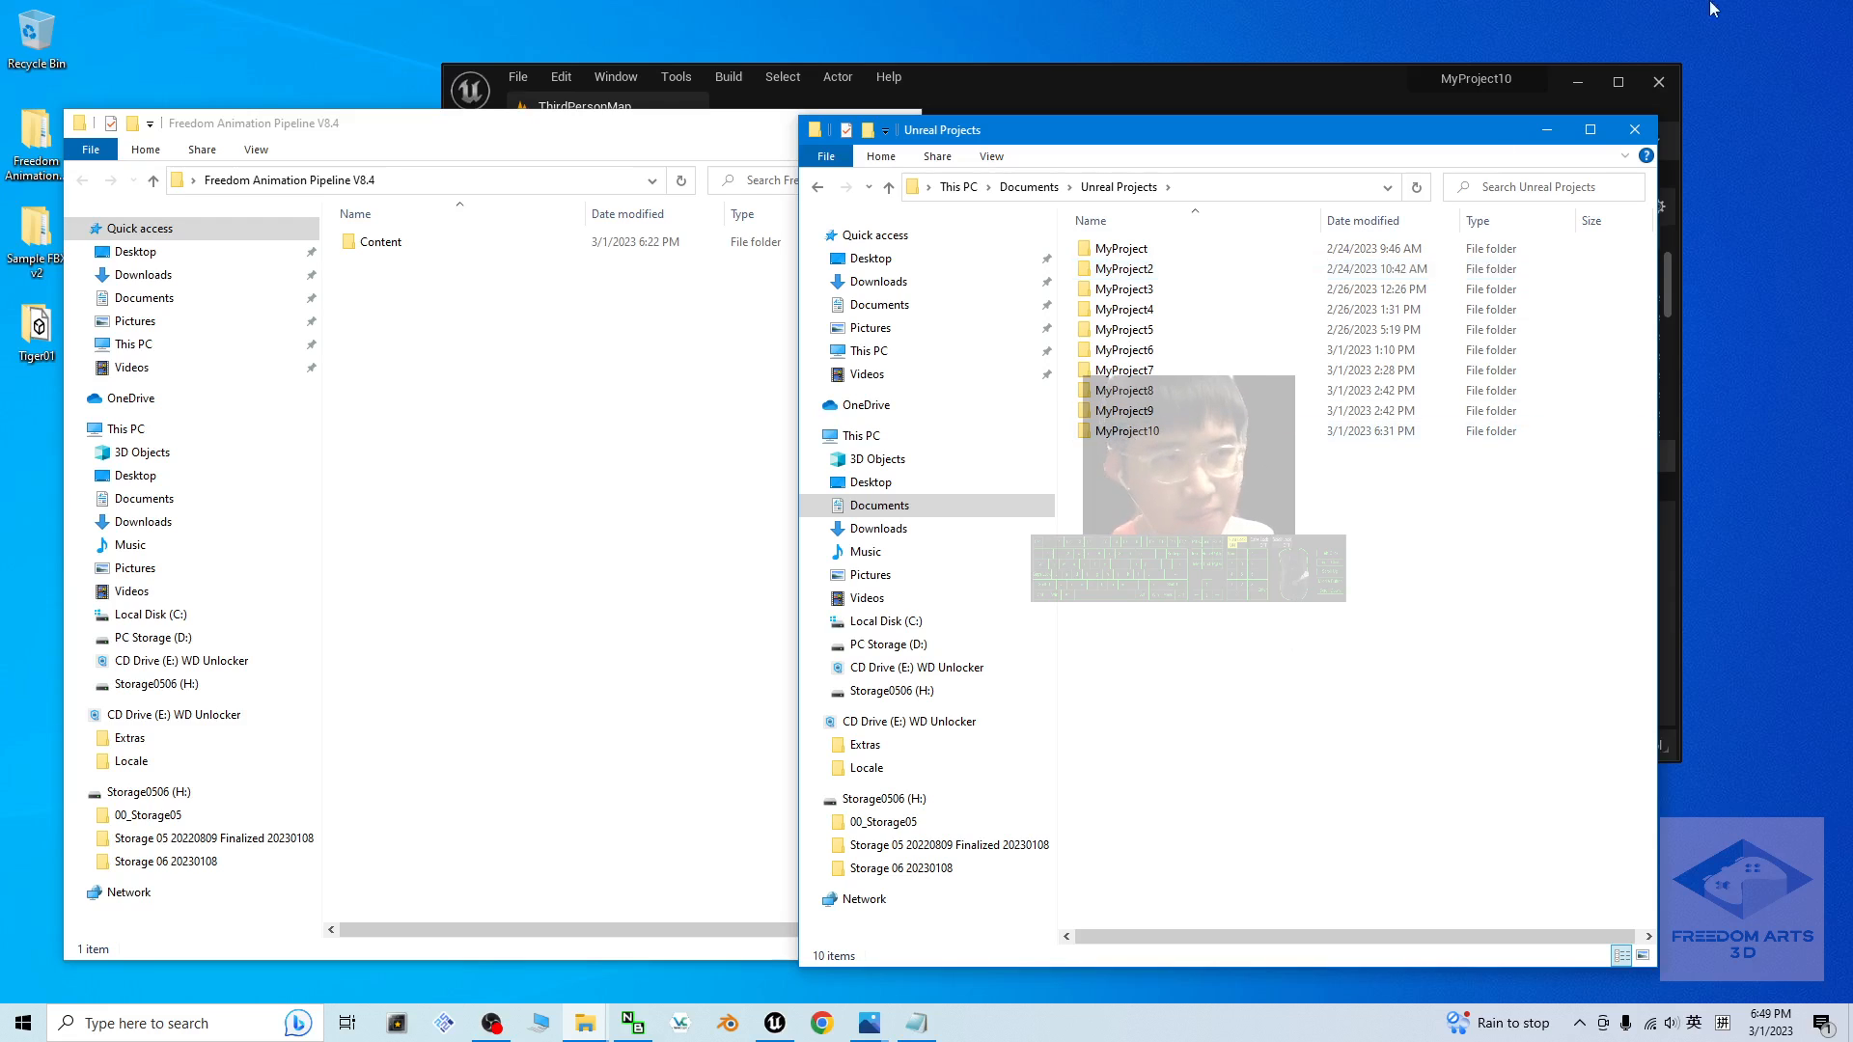
mouse_move(1492, 79)
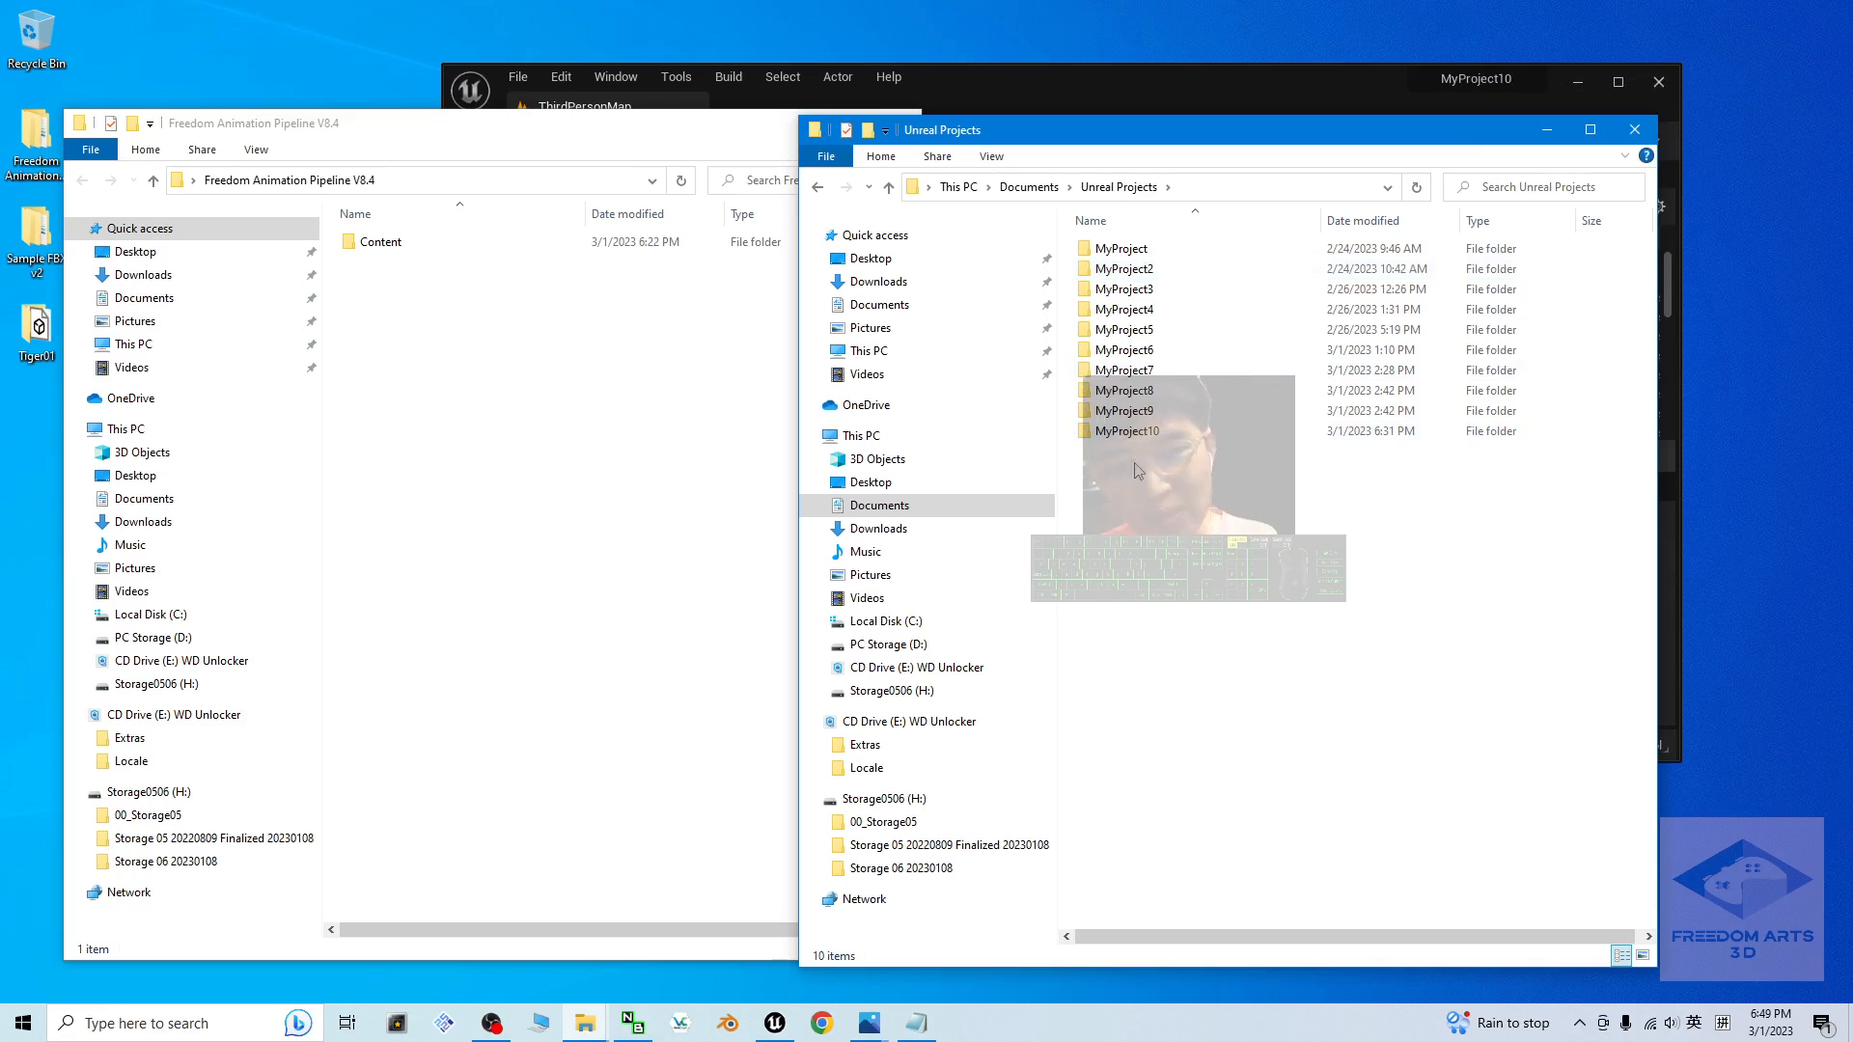
double_click(1124, 432)
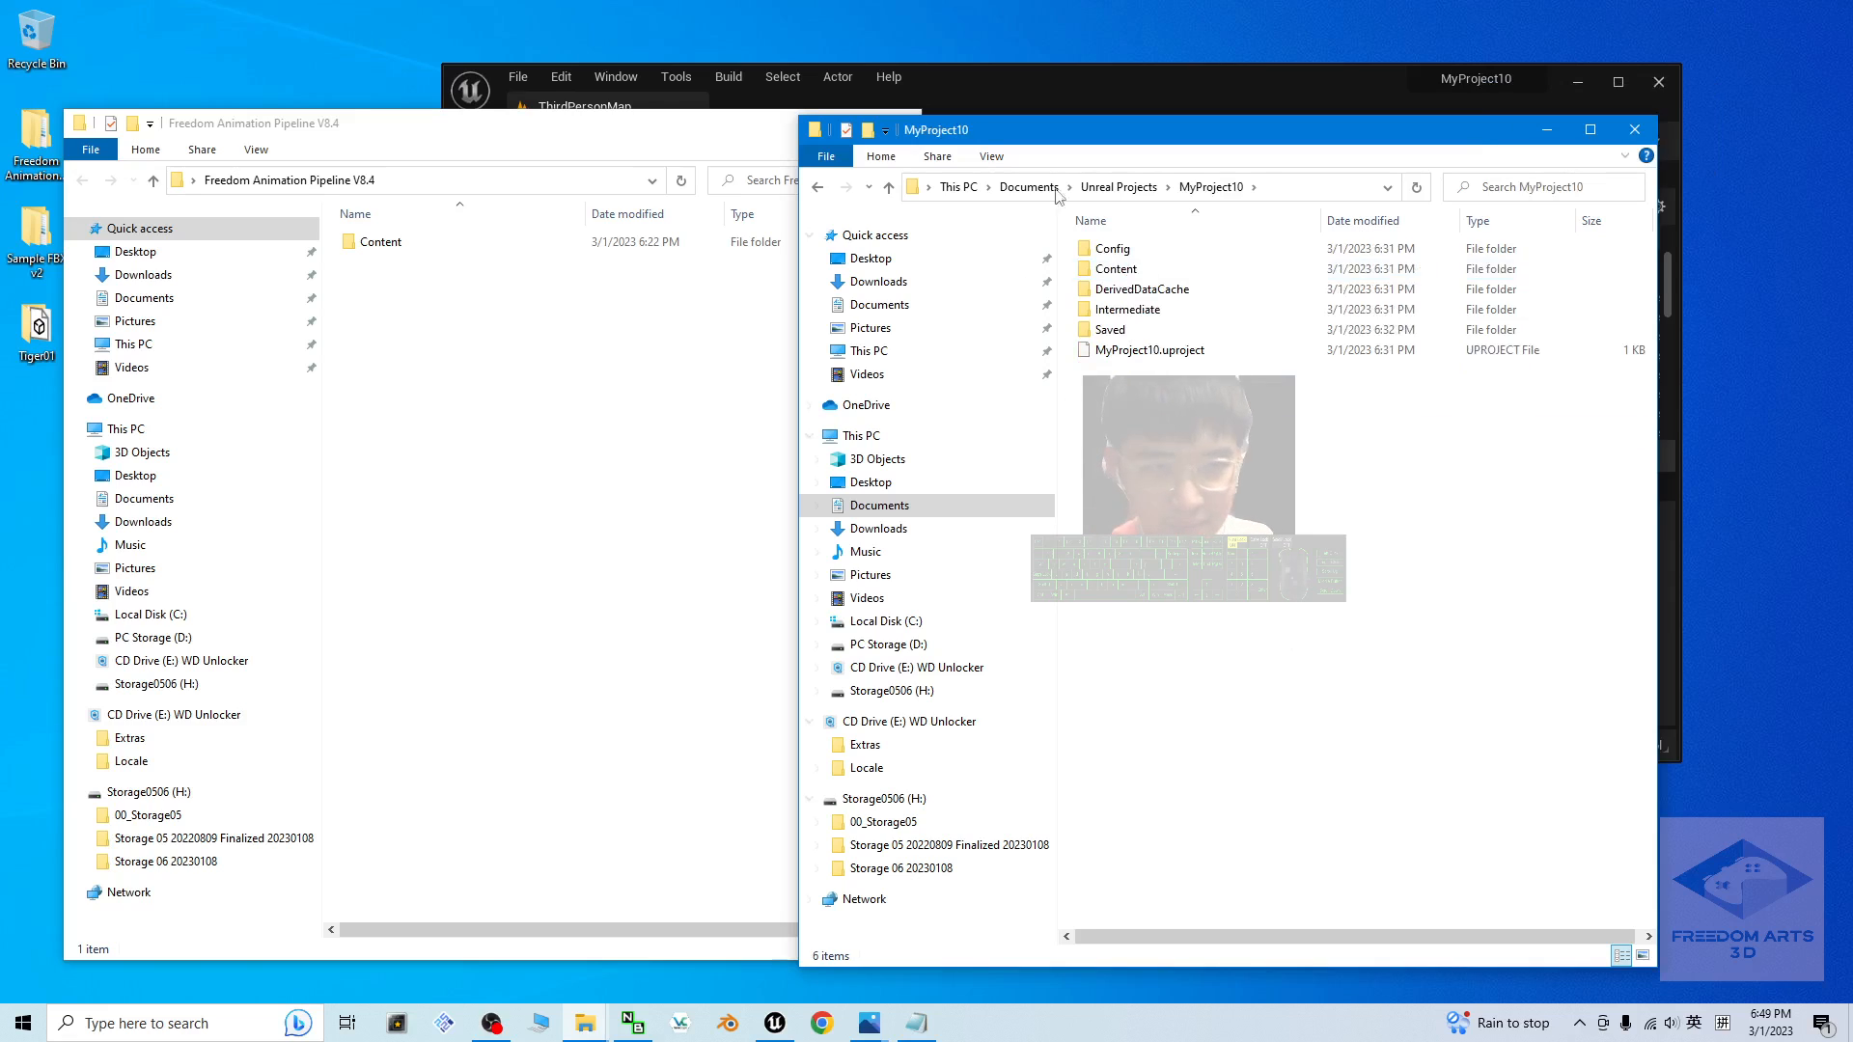
double_click(1136, 270)
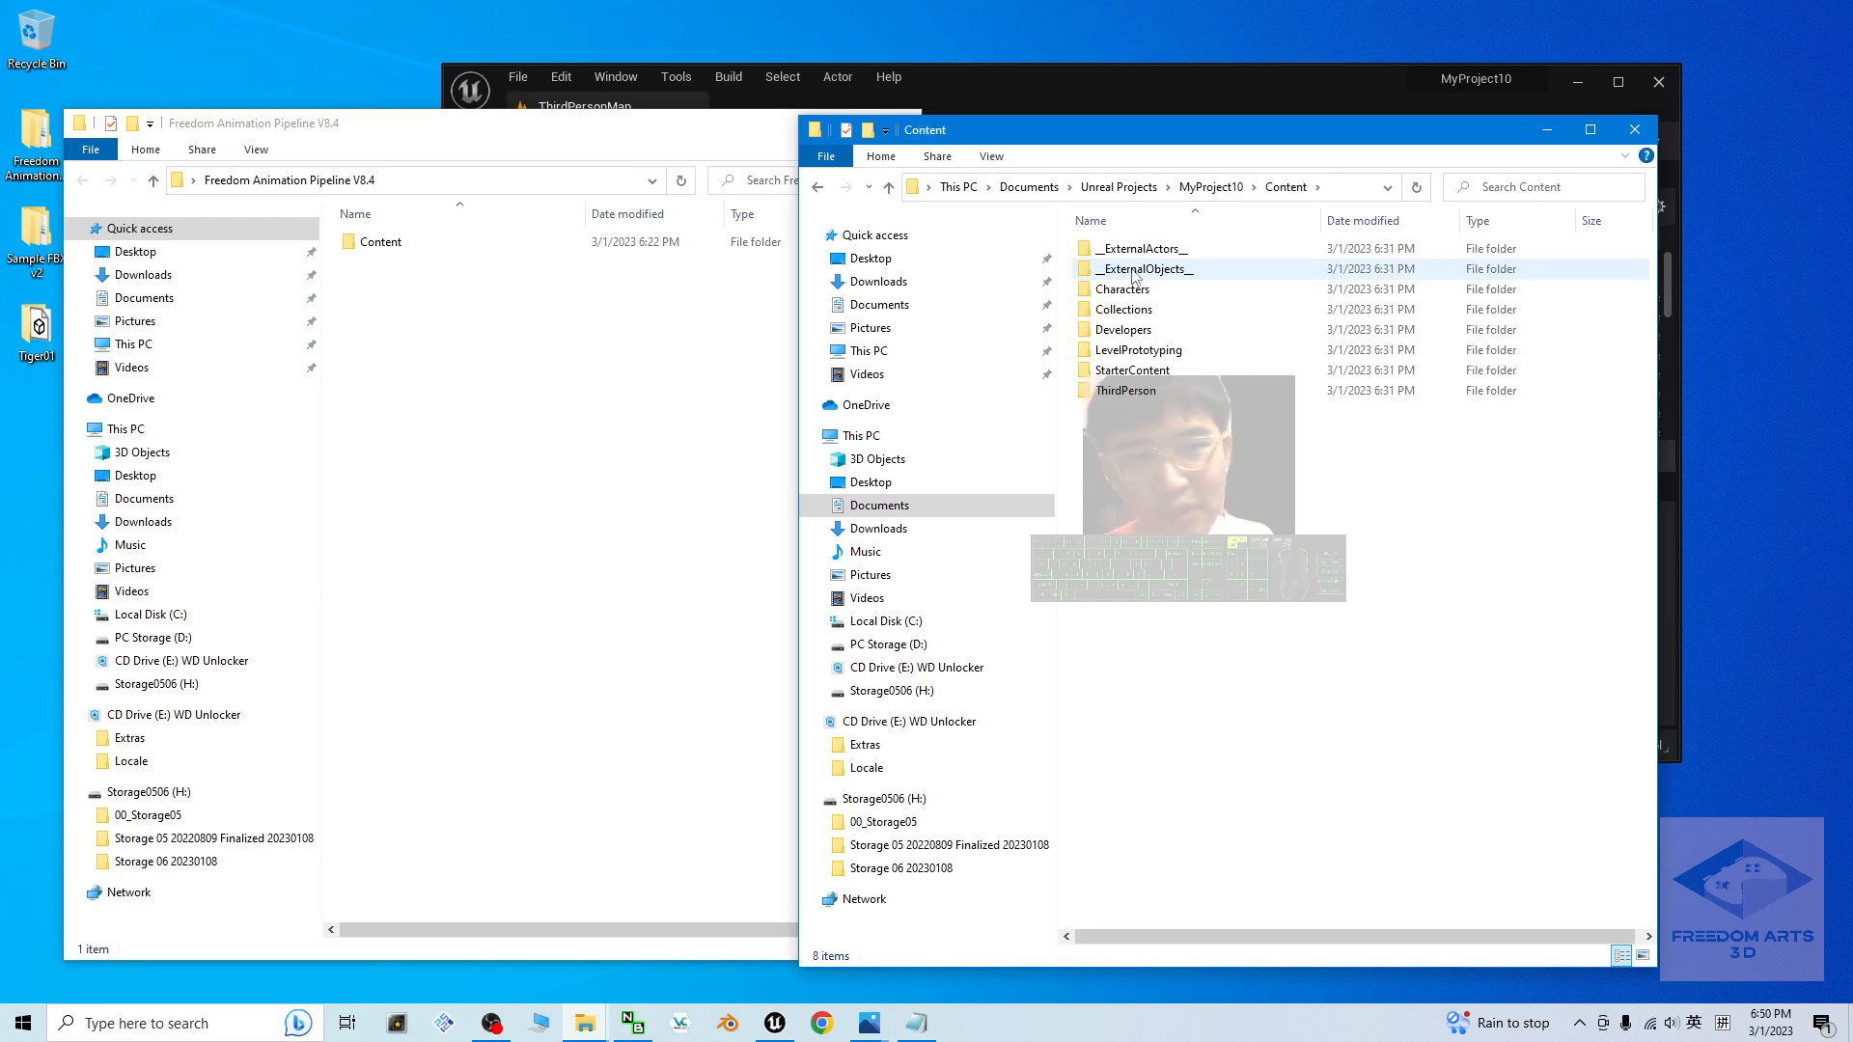
- Copy the 00_Freedom_Animation_Pipeline folder from the pipeline's Content folder into MyProject10's Content folder
drag(340, 135, 312, 167)
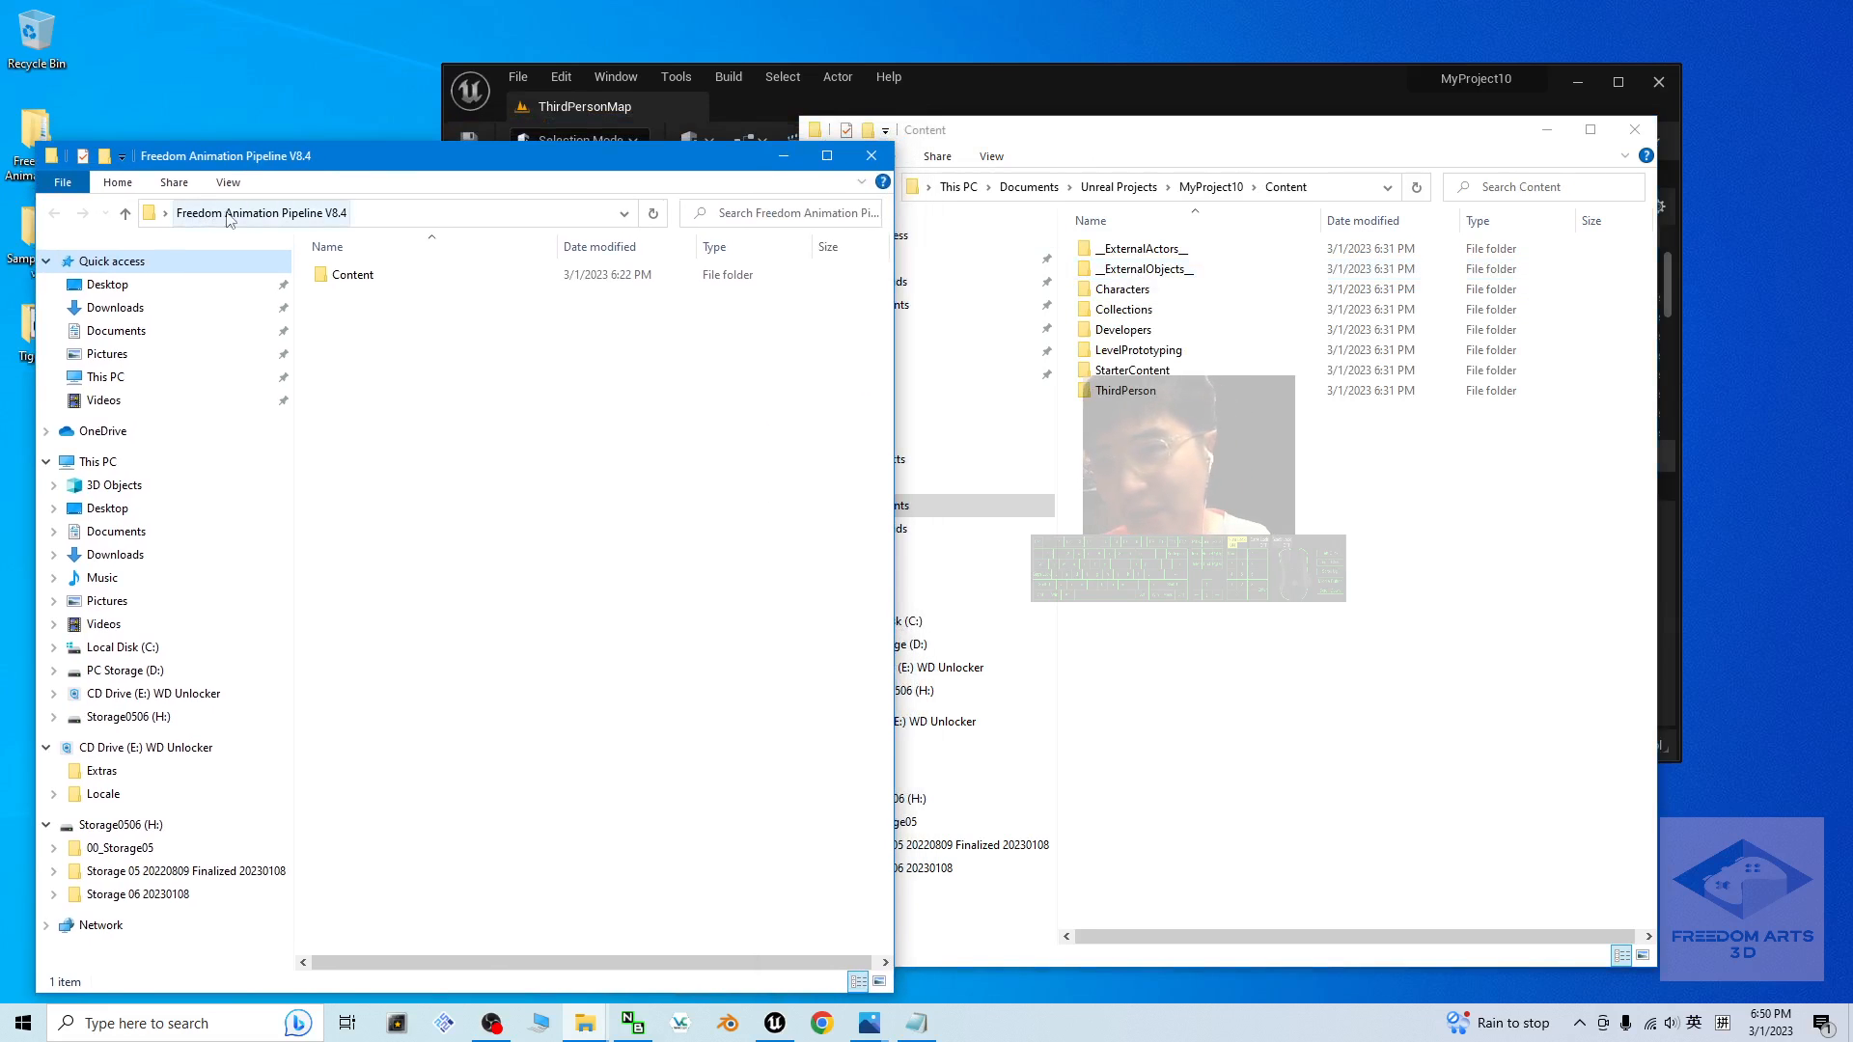
double_click(354, 277)
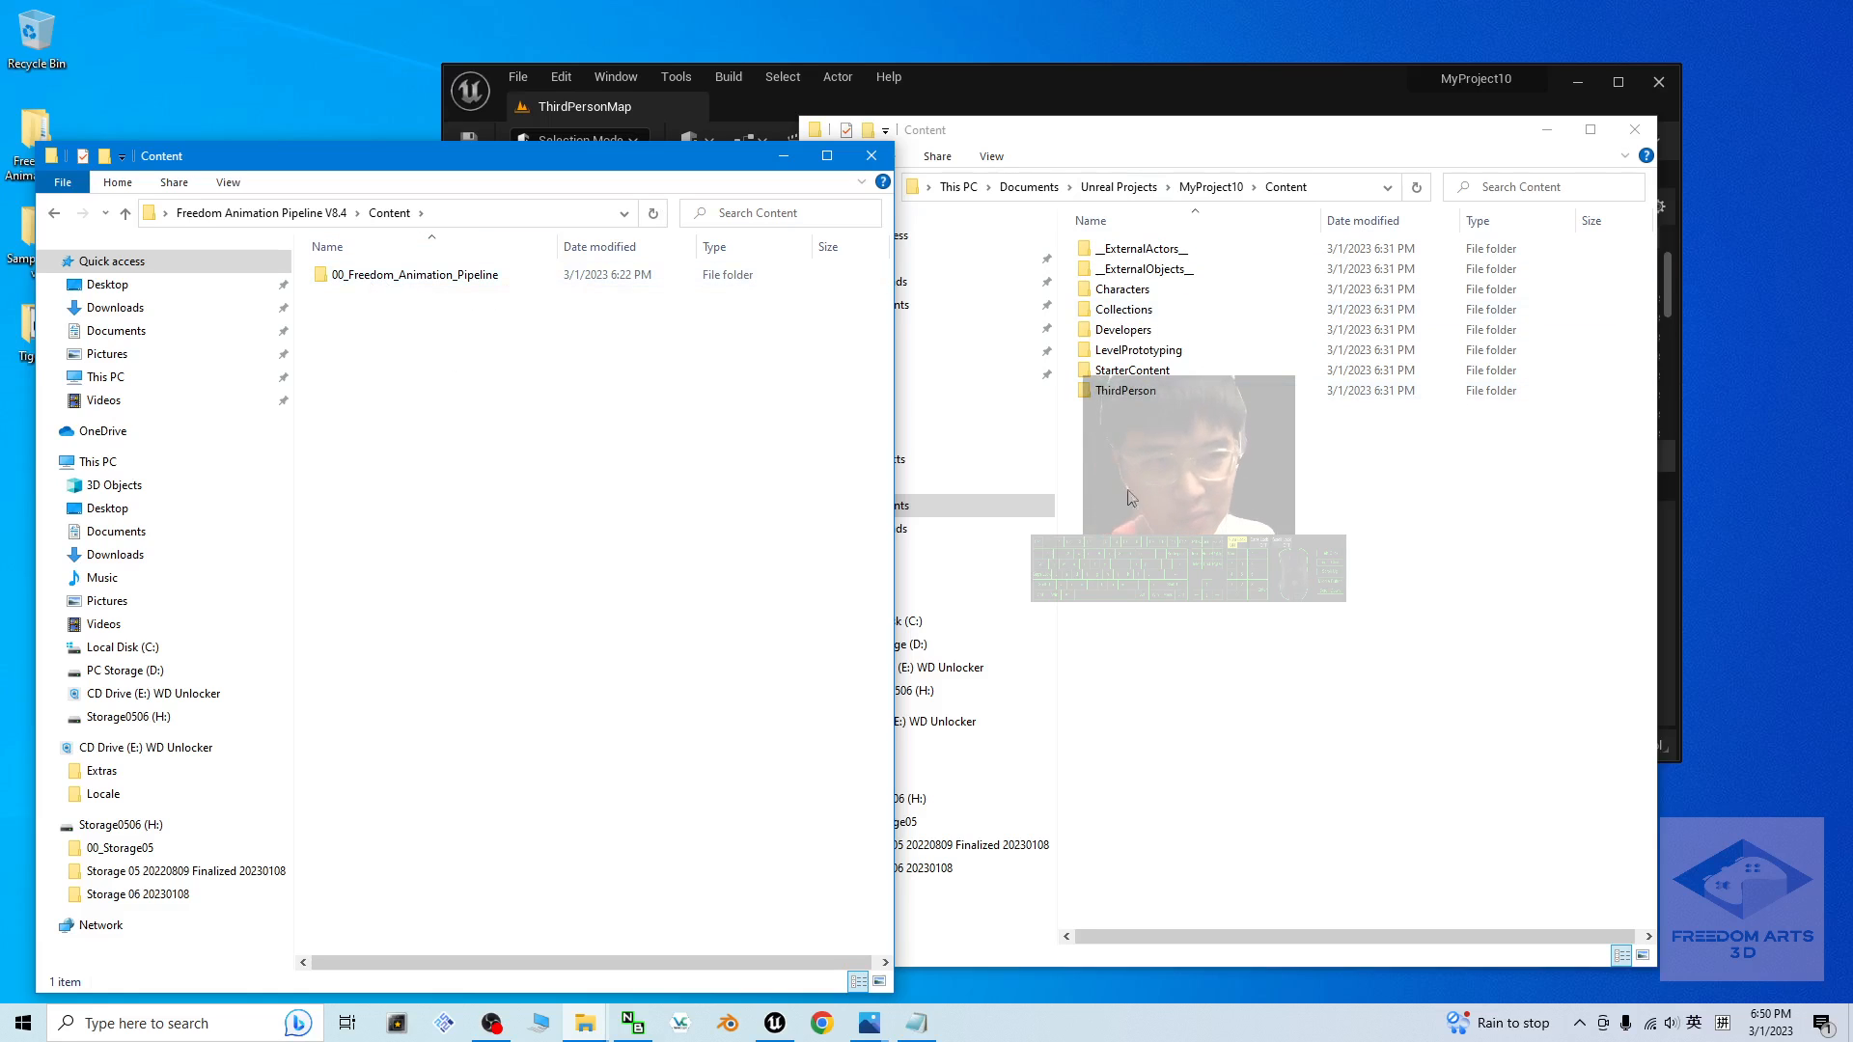
right_click(370, 275)
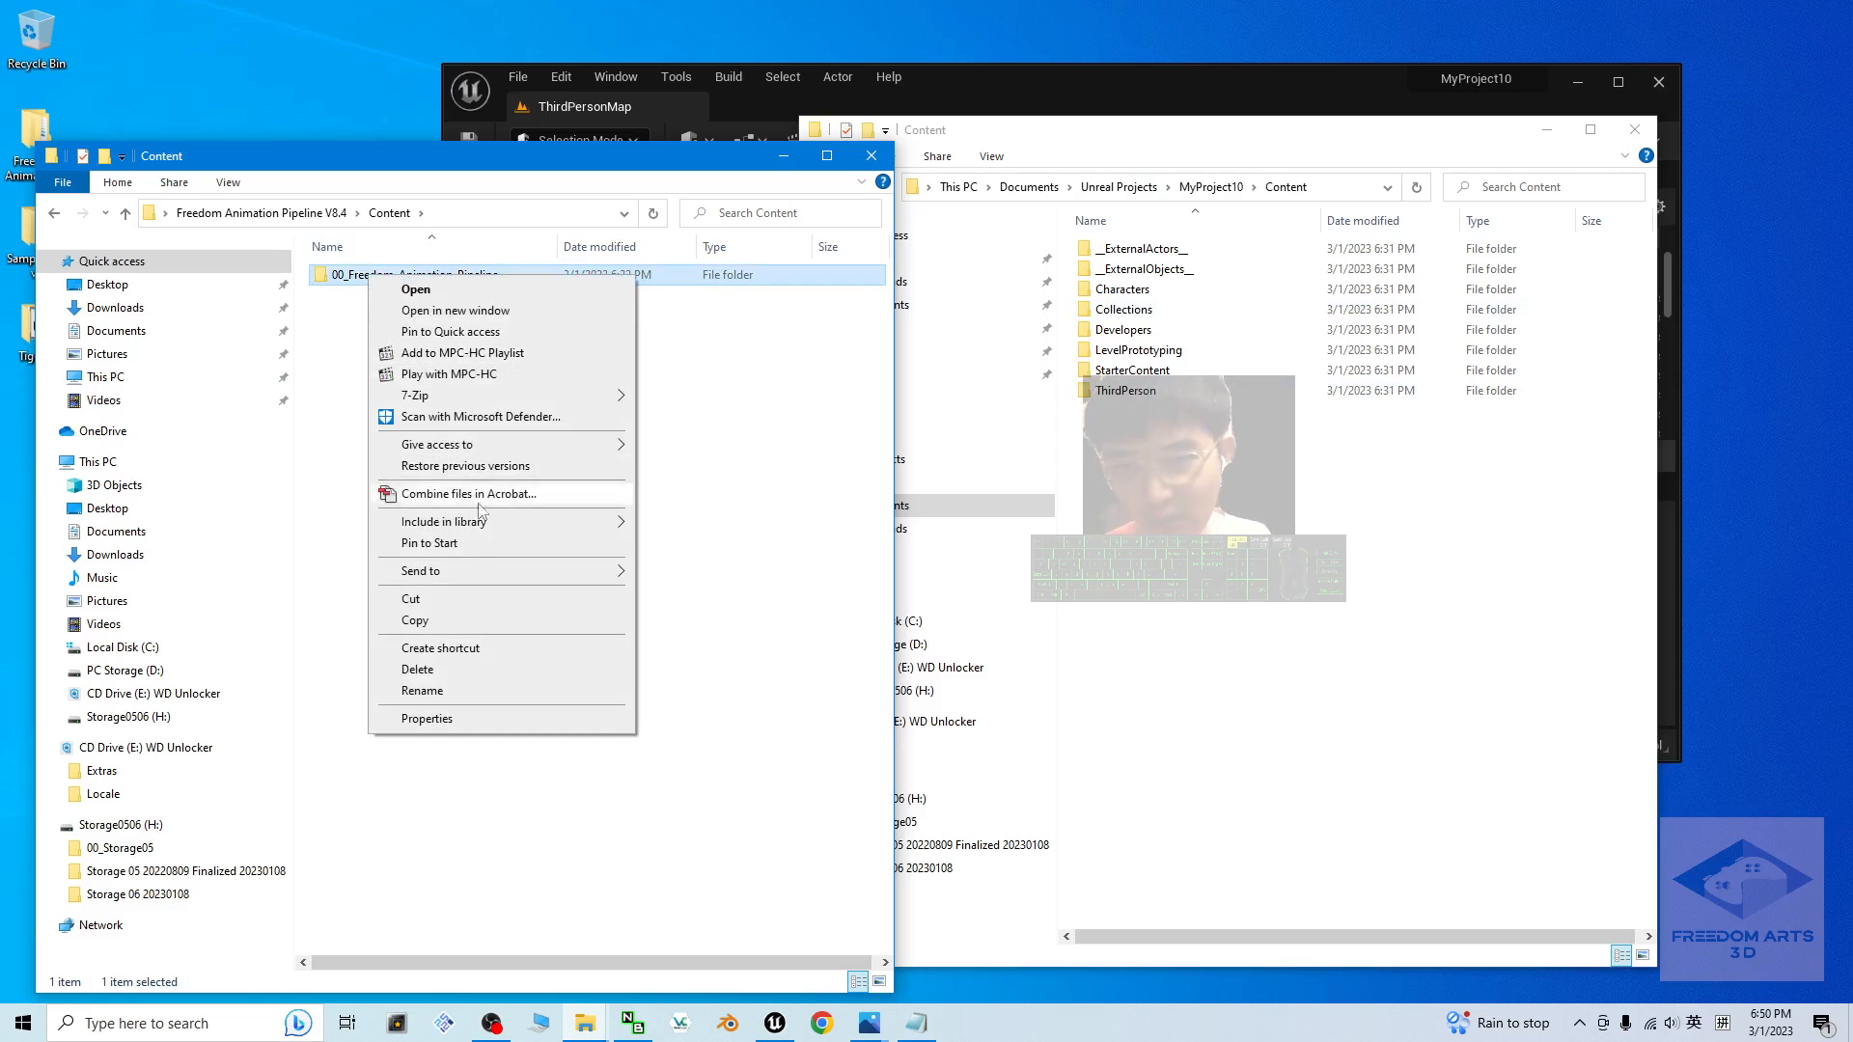
click(462, 626)
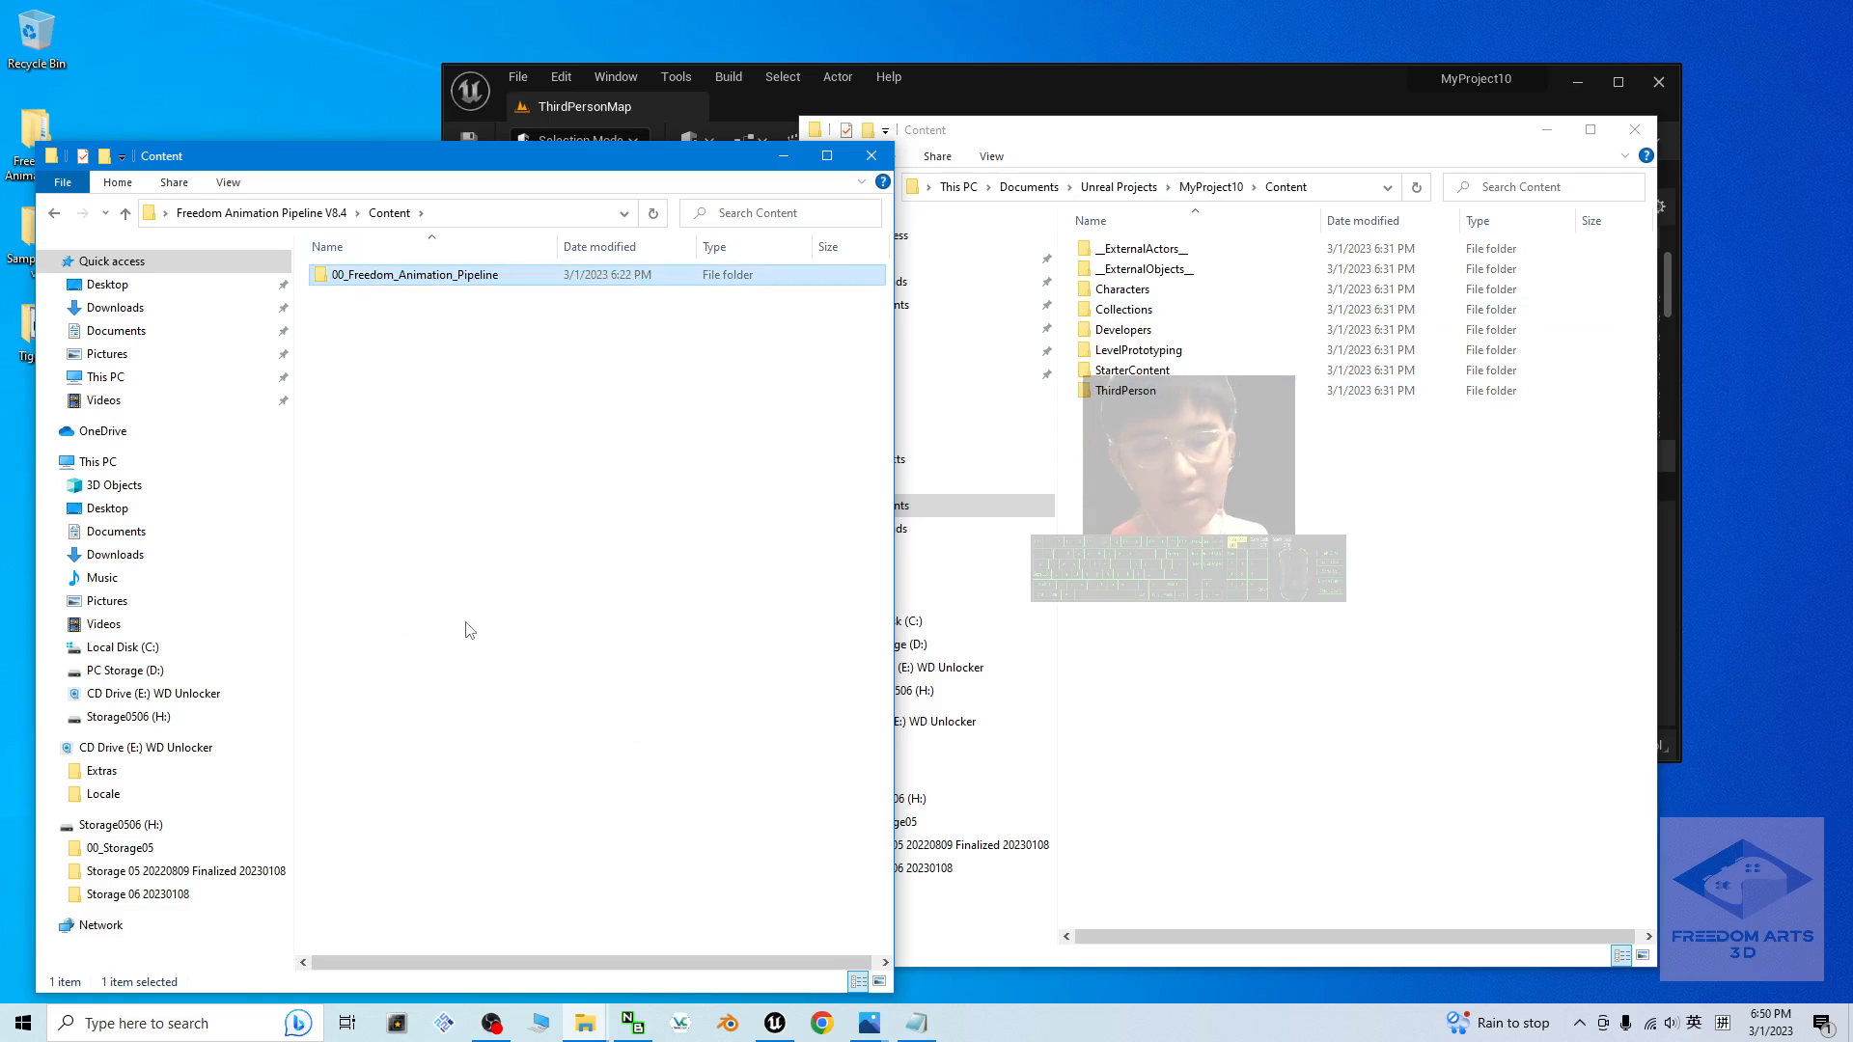
right_click(1145, 499)
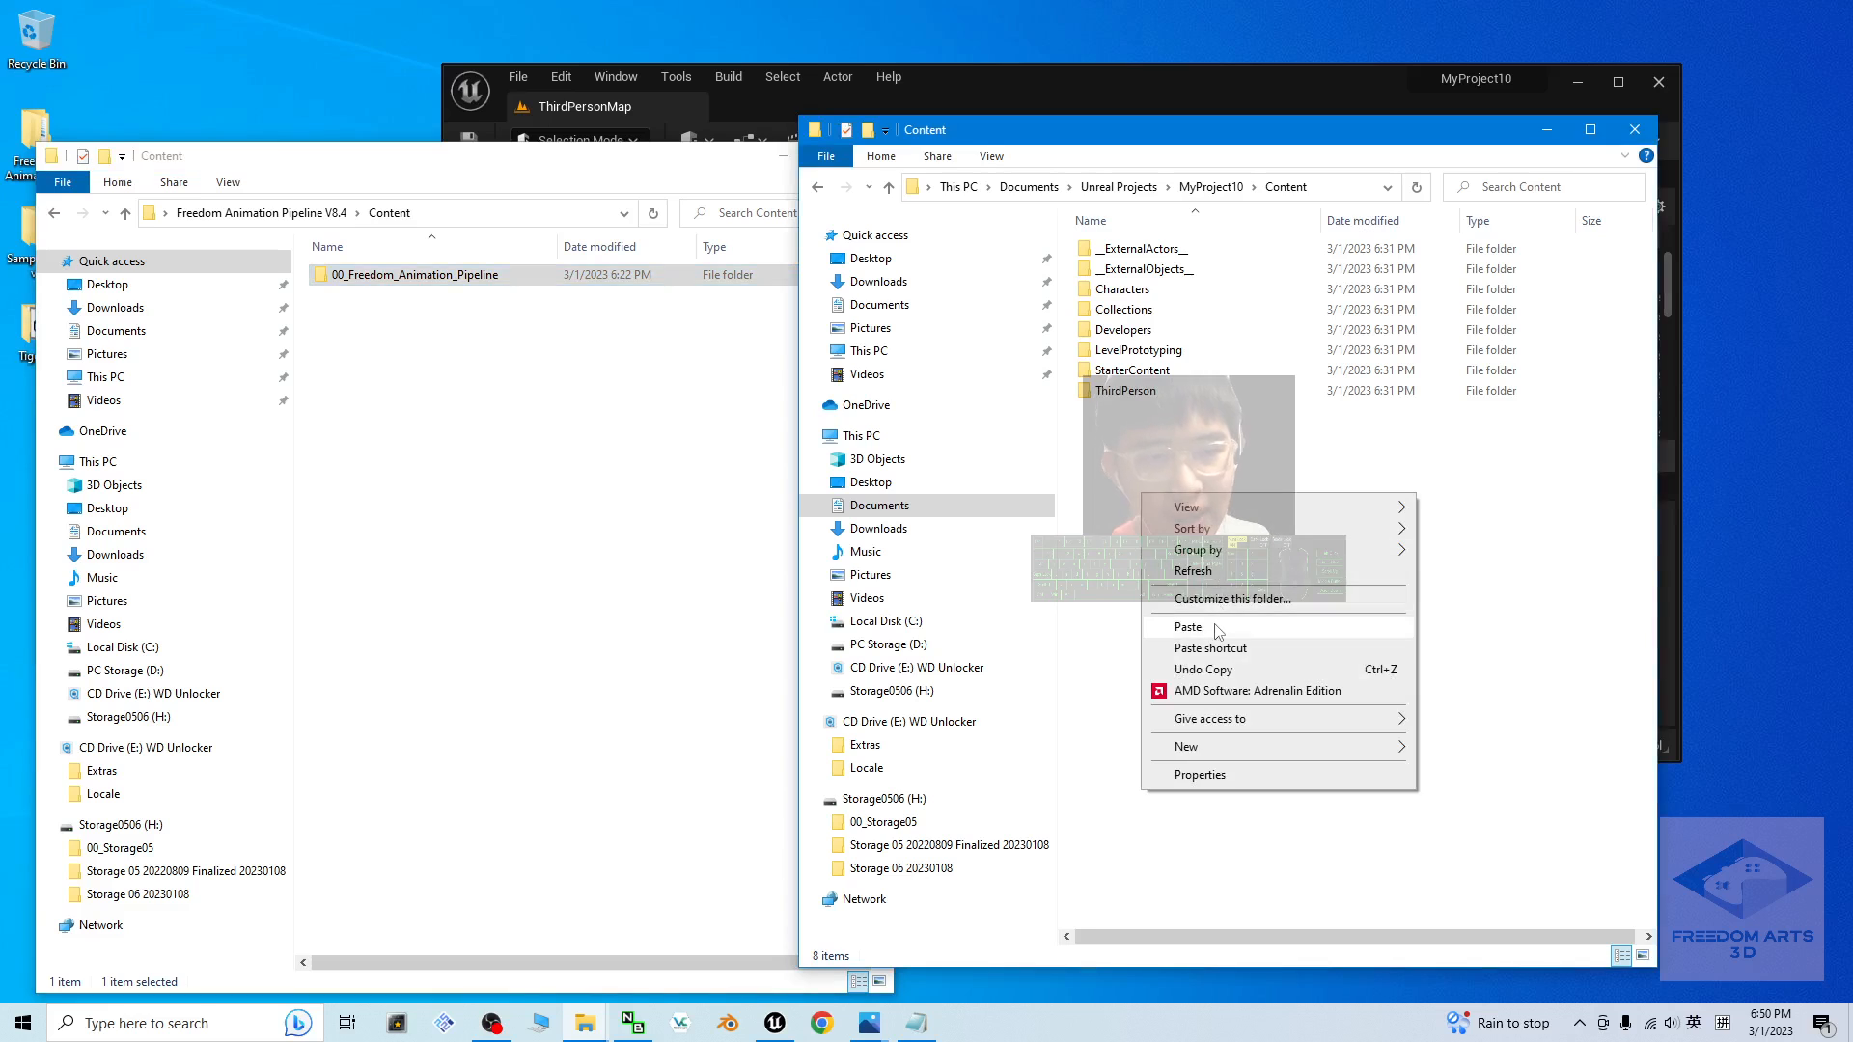
click(1187, 627)
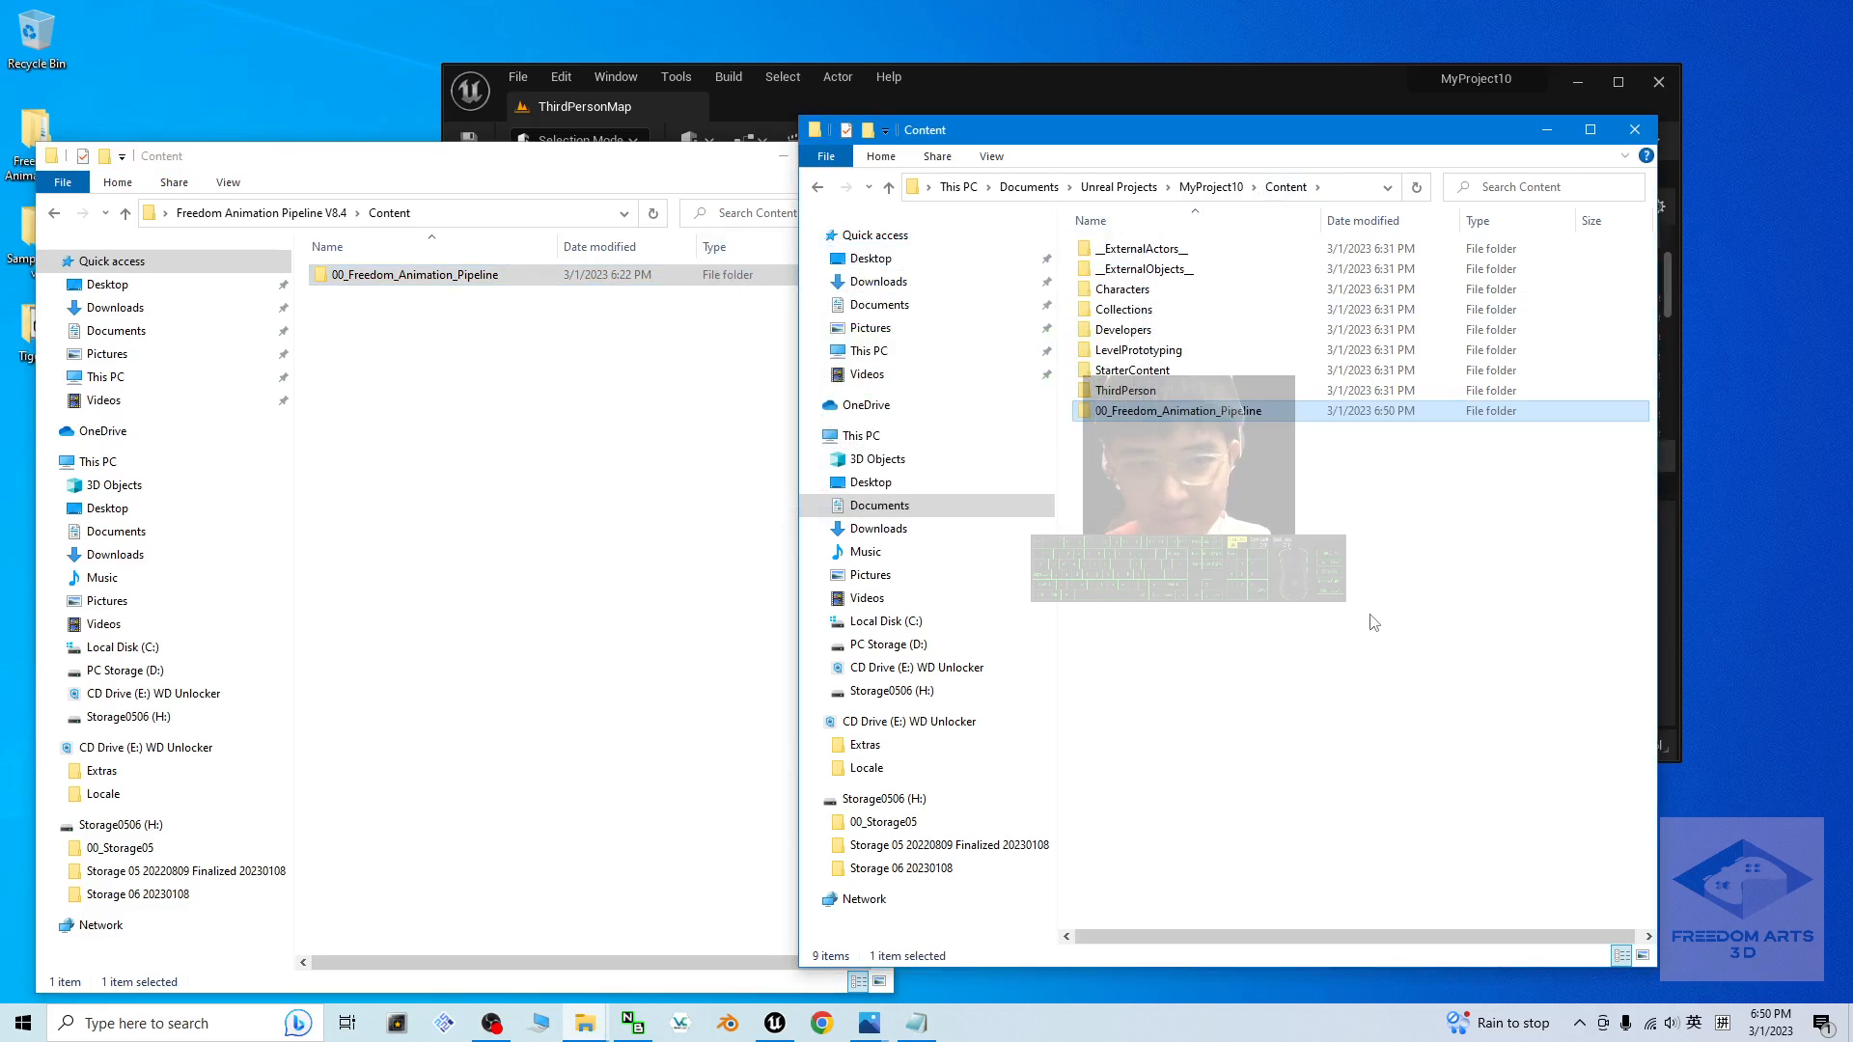
click(1134, 435)
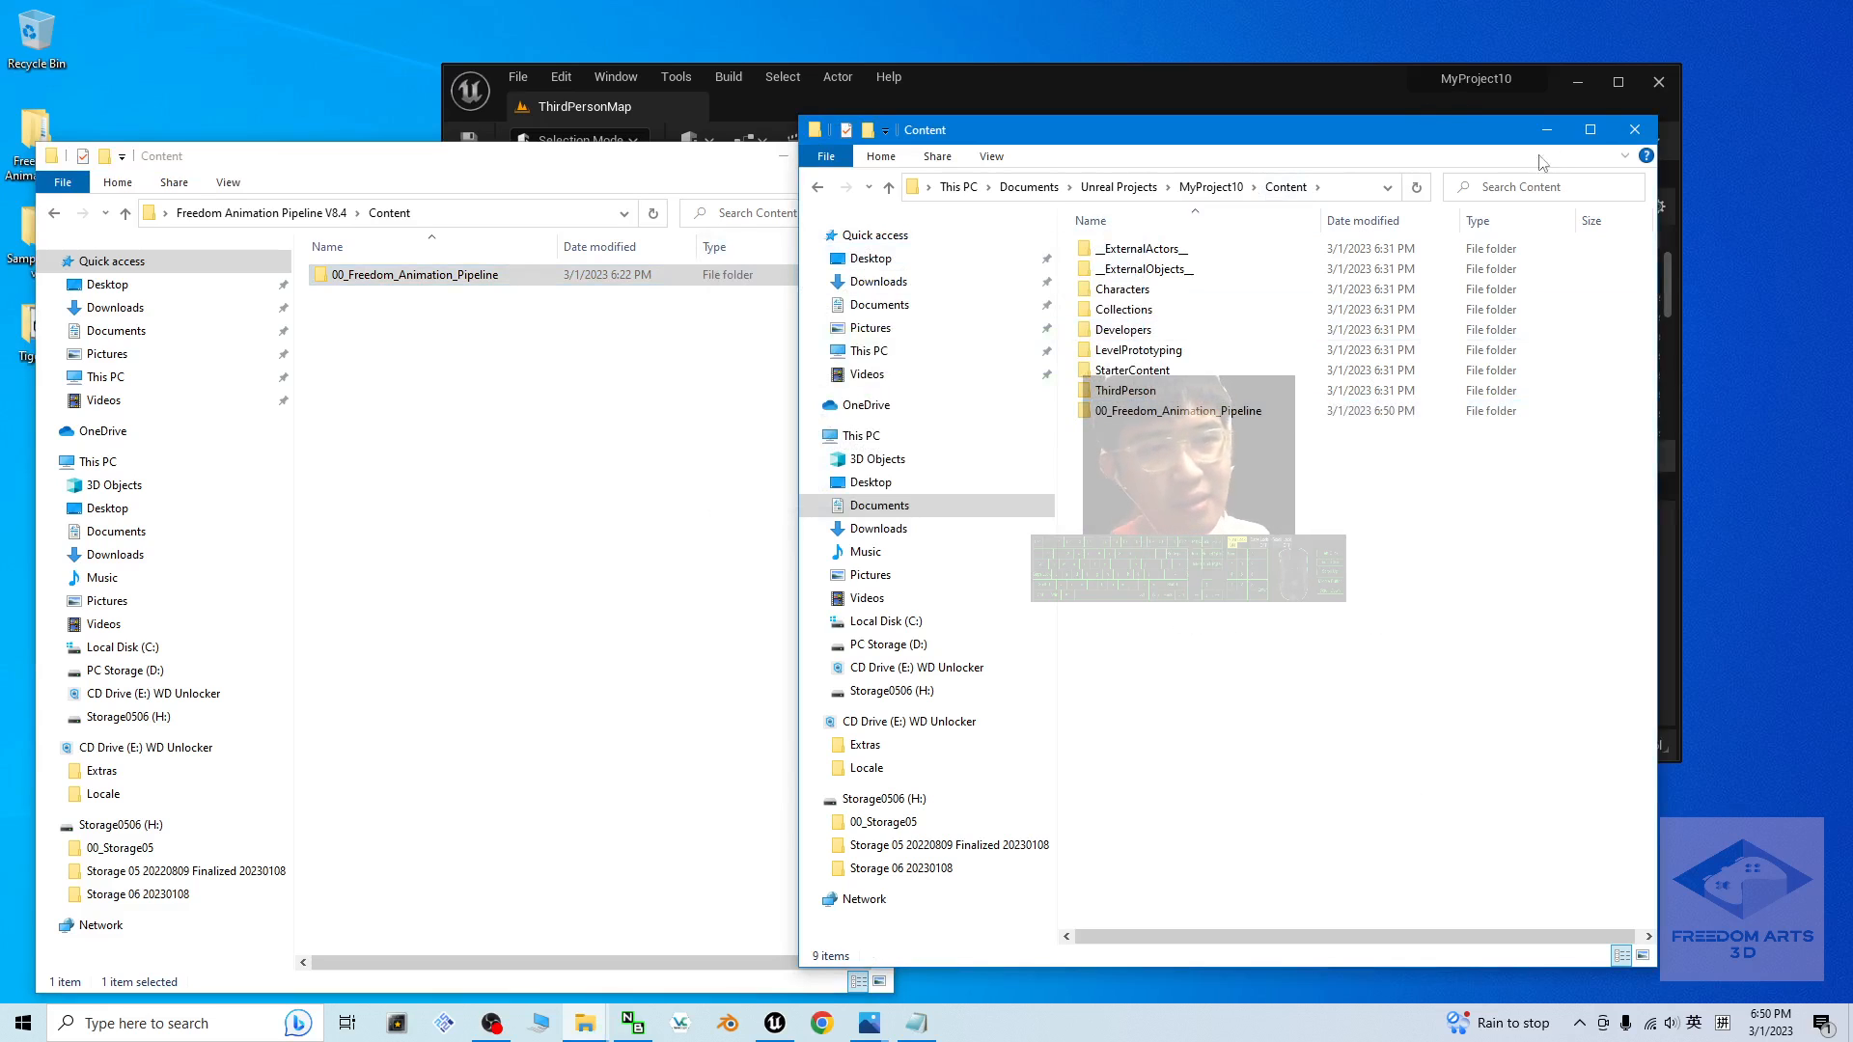
- Close both folder windows and resize the Unreal Editor window so that the desktop folders stay accessible beside it
click(1635, 129)
click(873, 155)
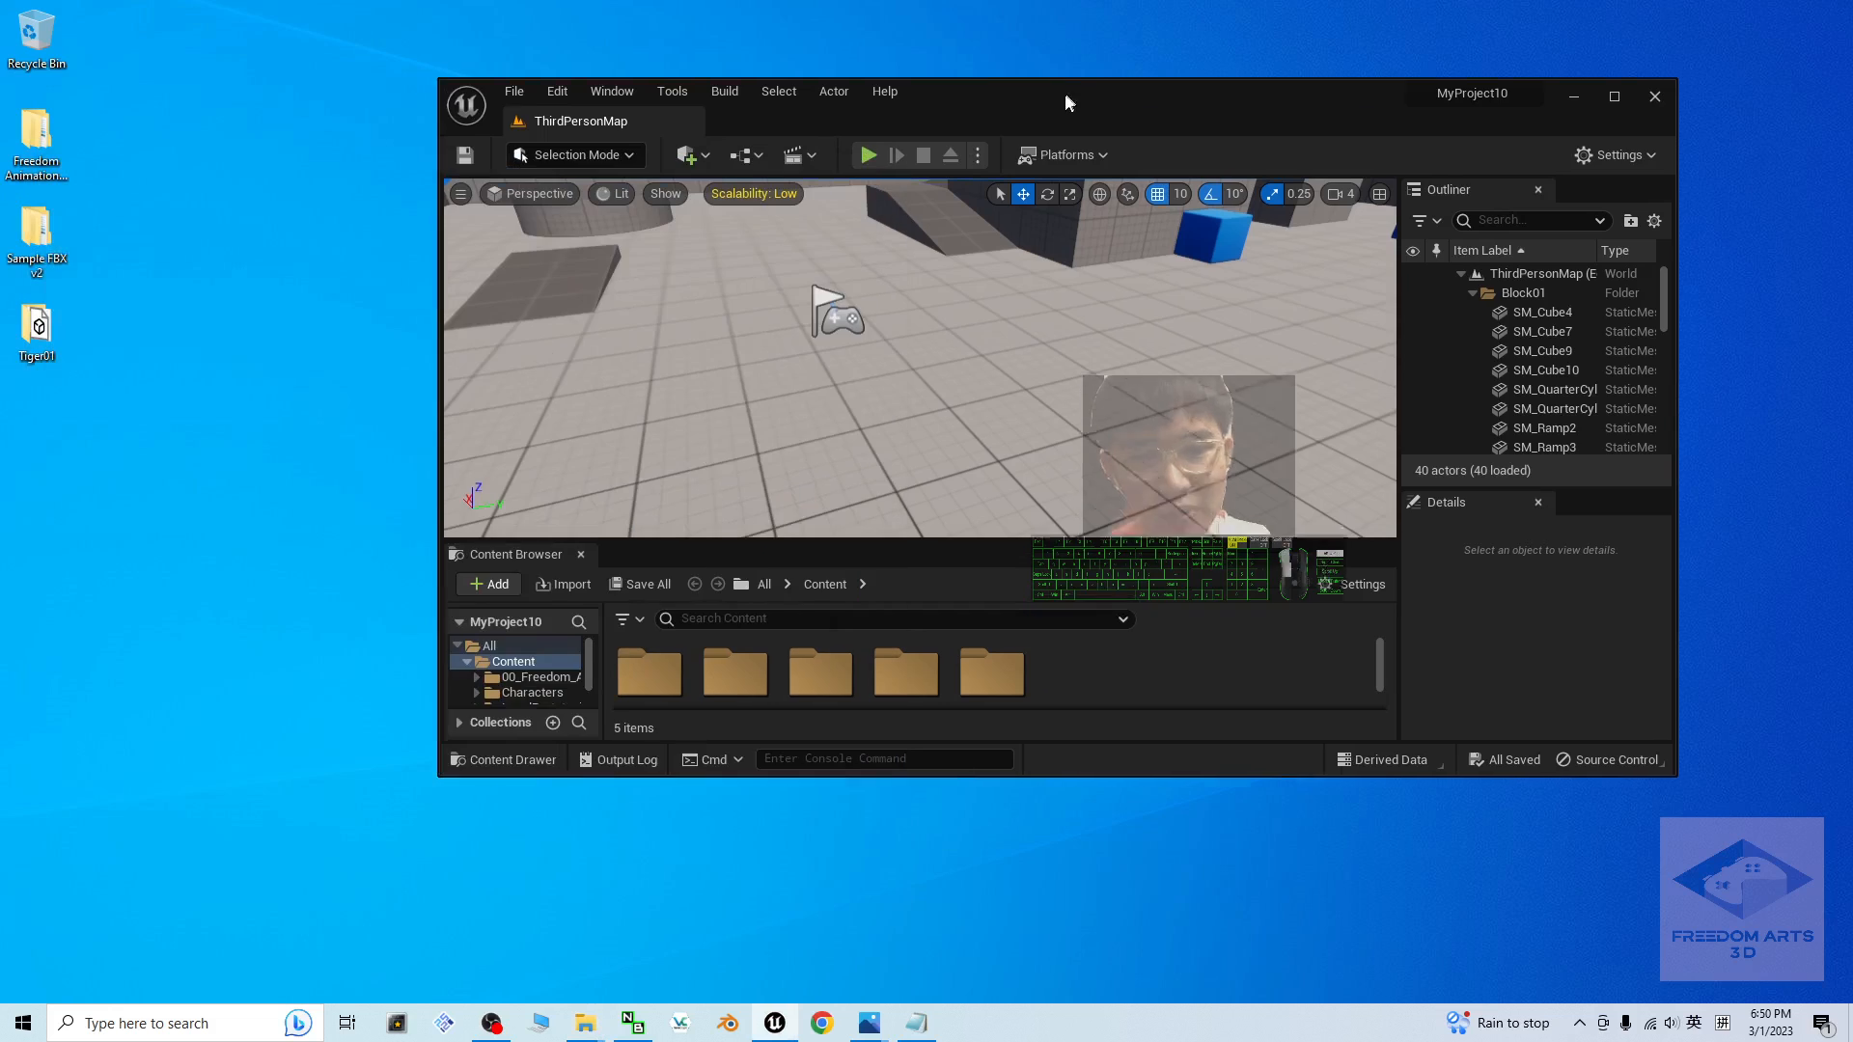
double_click(1064, 93)
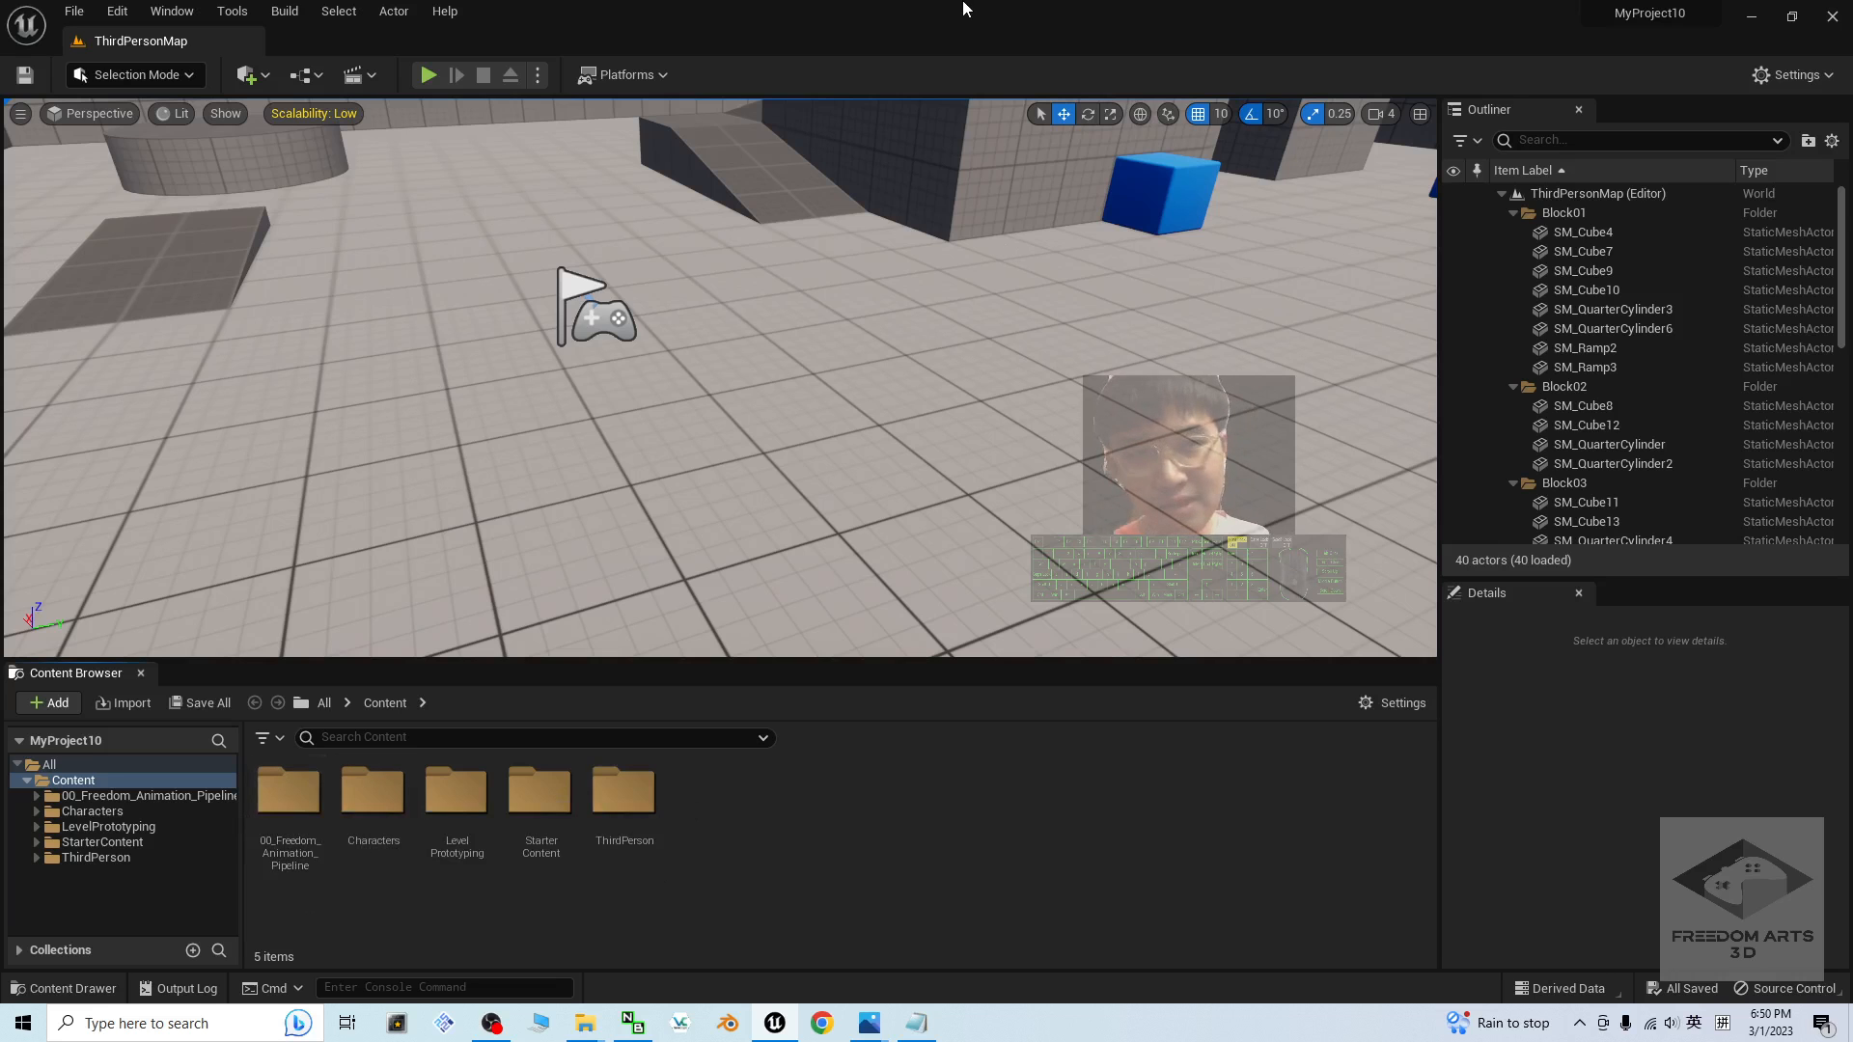
drag(982, 13, 1023, 49)
drag(1085, 733, 1086, 963)
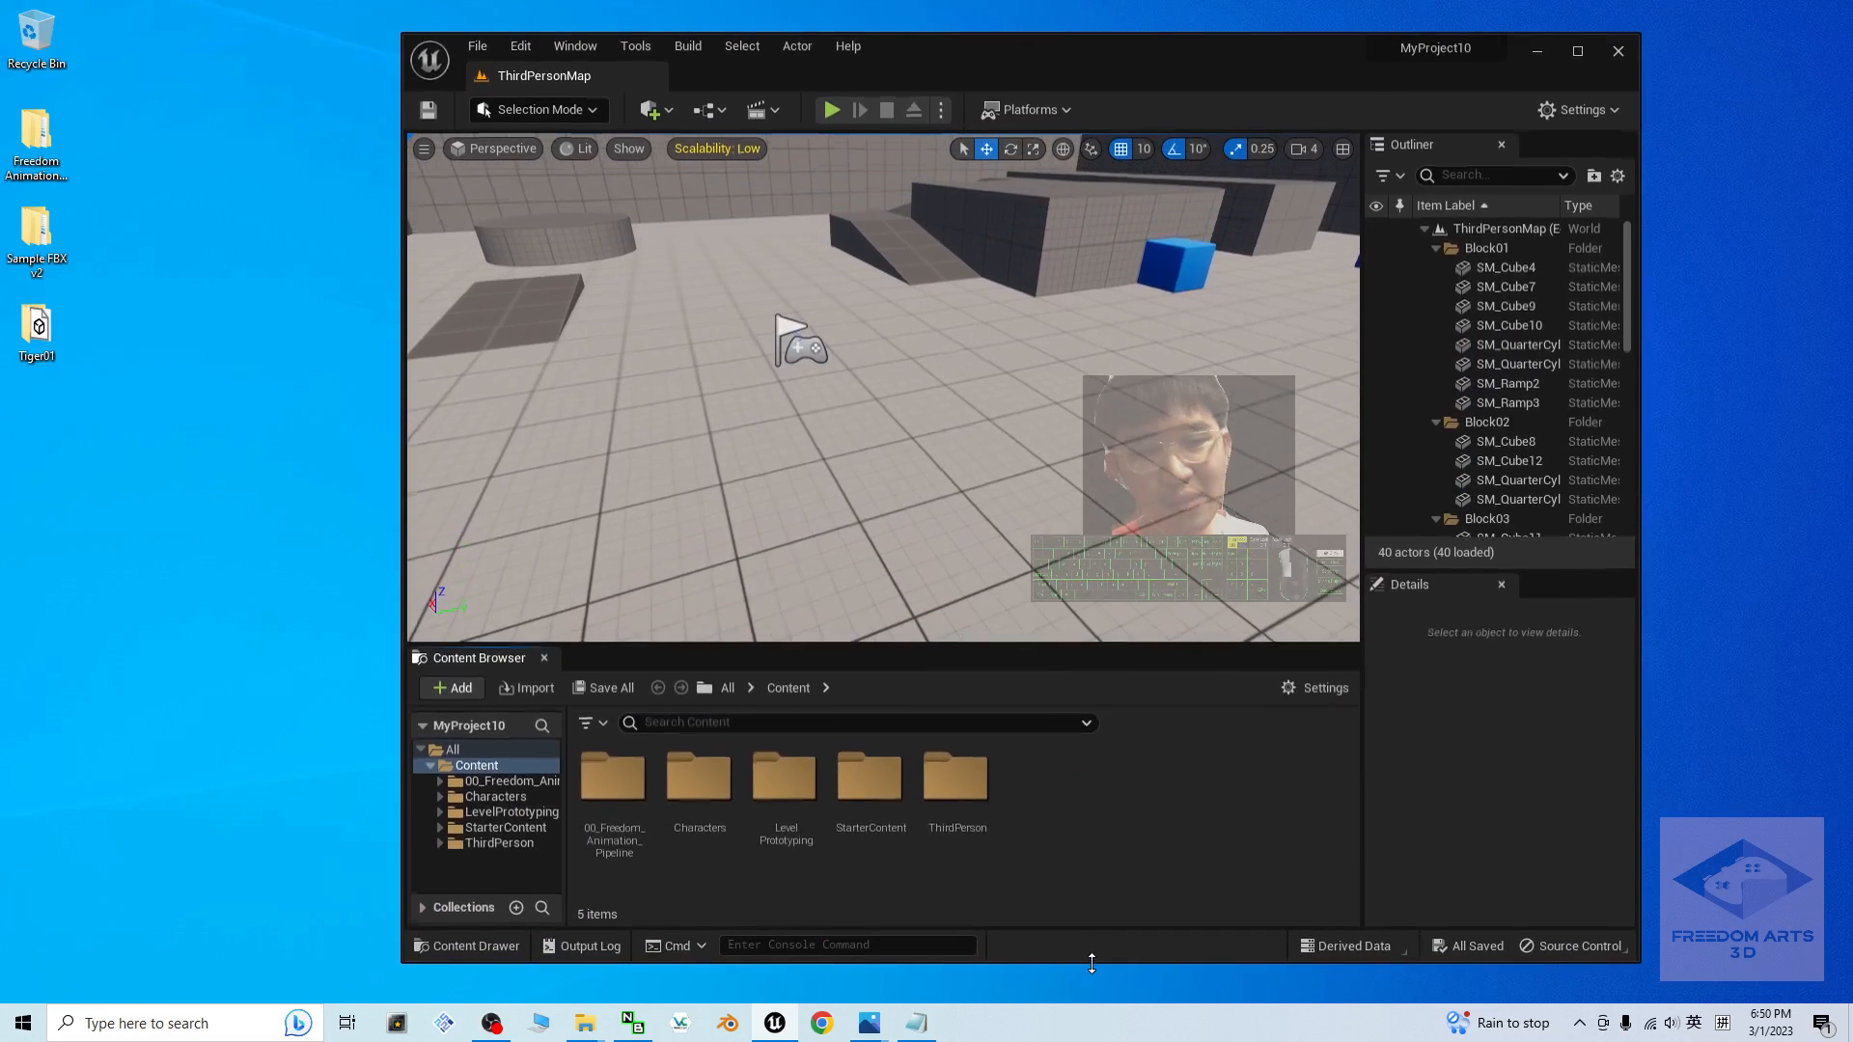
- Check the Tiger01.fbx file in the desktop's Tiger01 folder and close the folder window
double_click(38, 328)
click(430, 239)
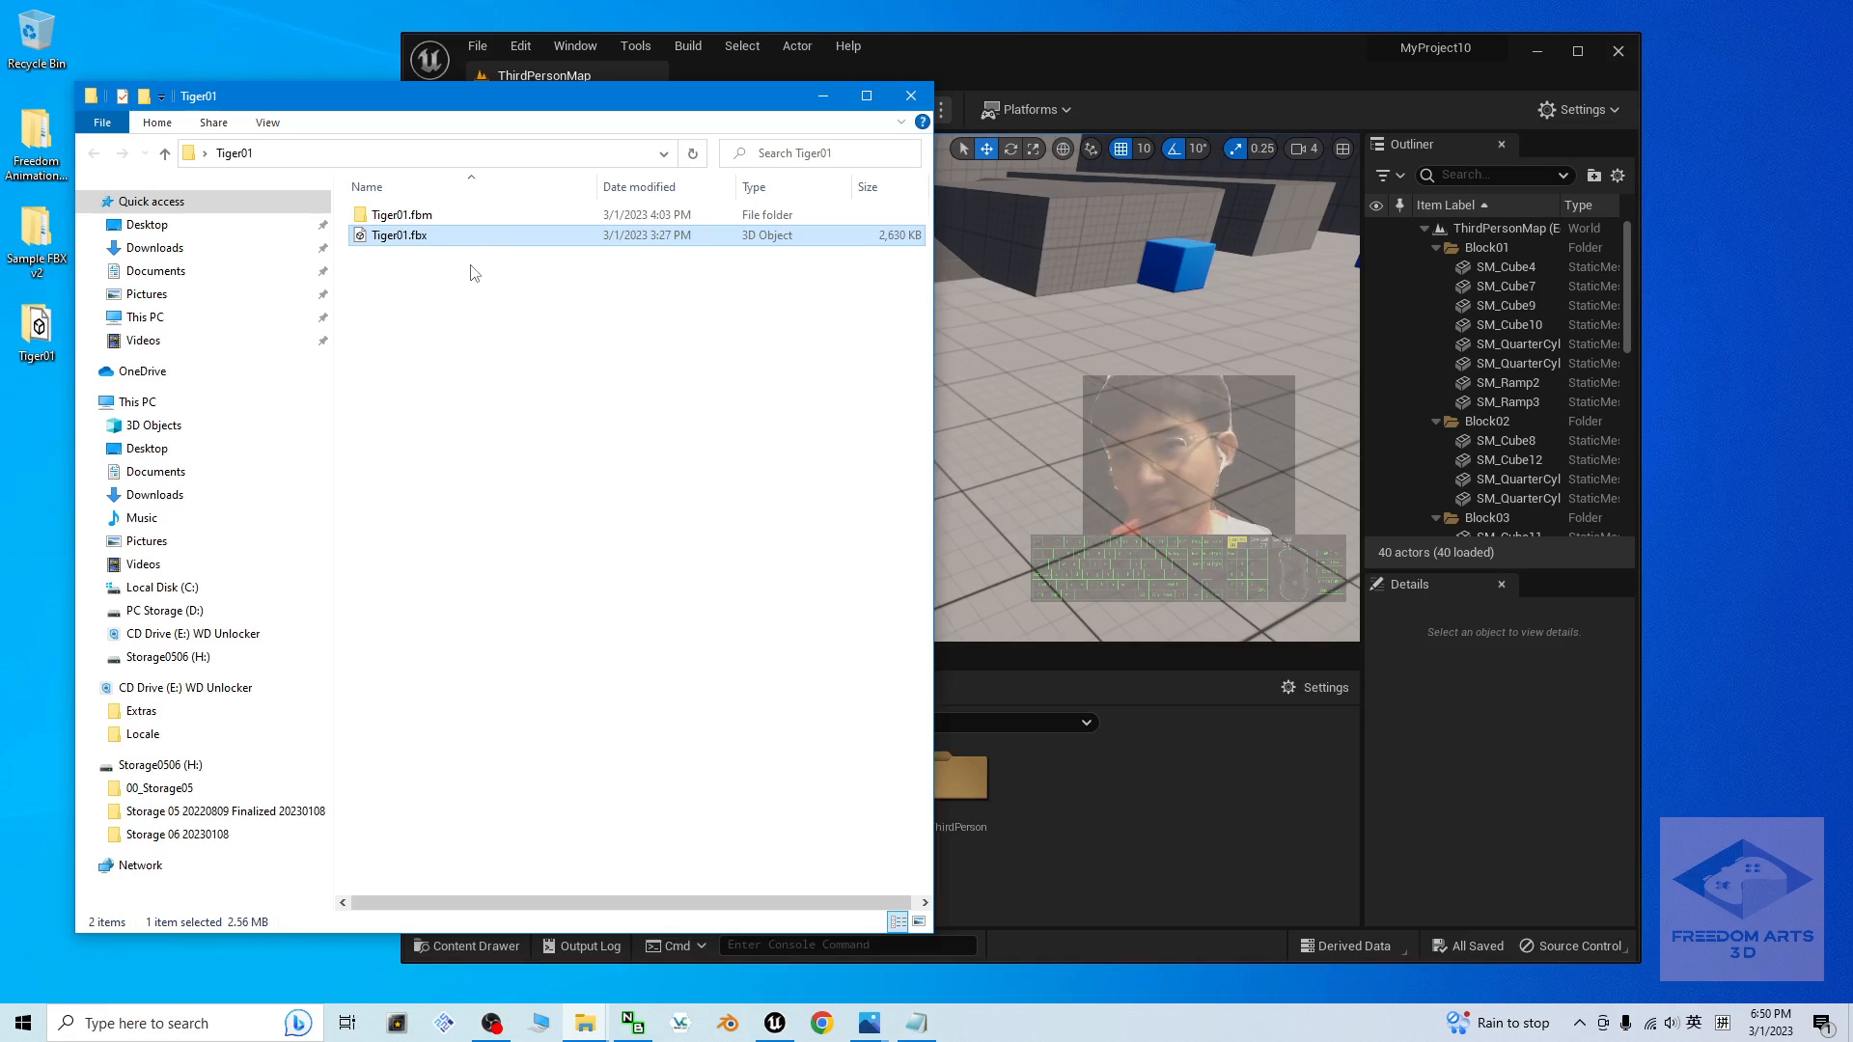
click(910, 95)
- Create a folder named Tiger01 in the project's Content directory and open it
right_click(1051, 848)
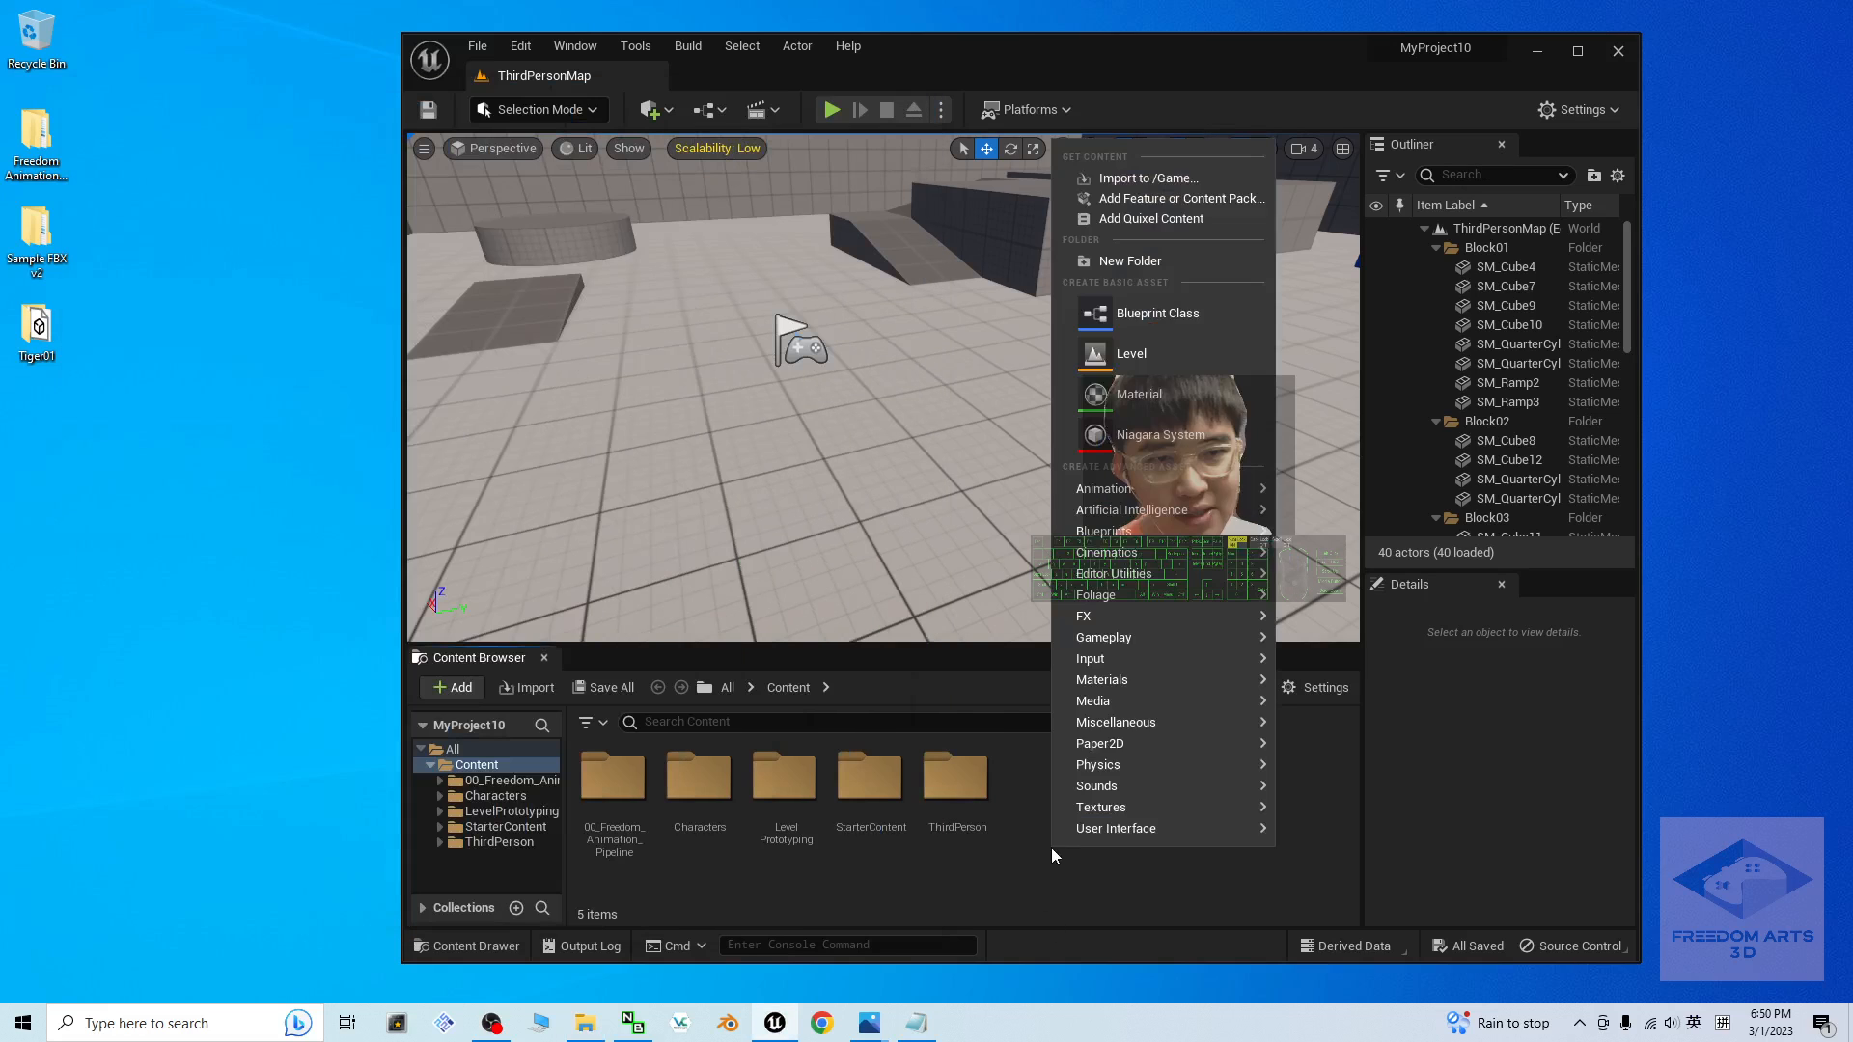
click(1131, 259)
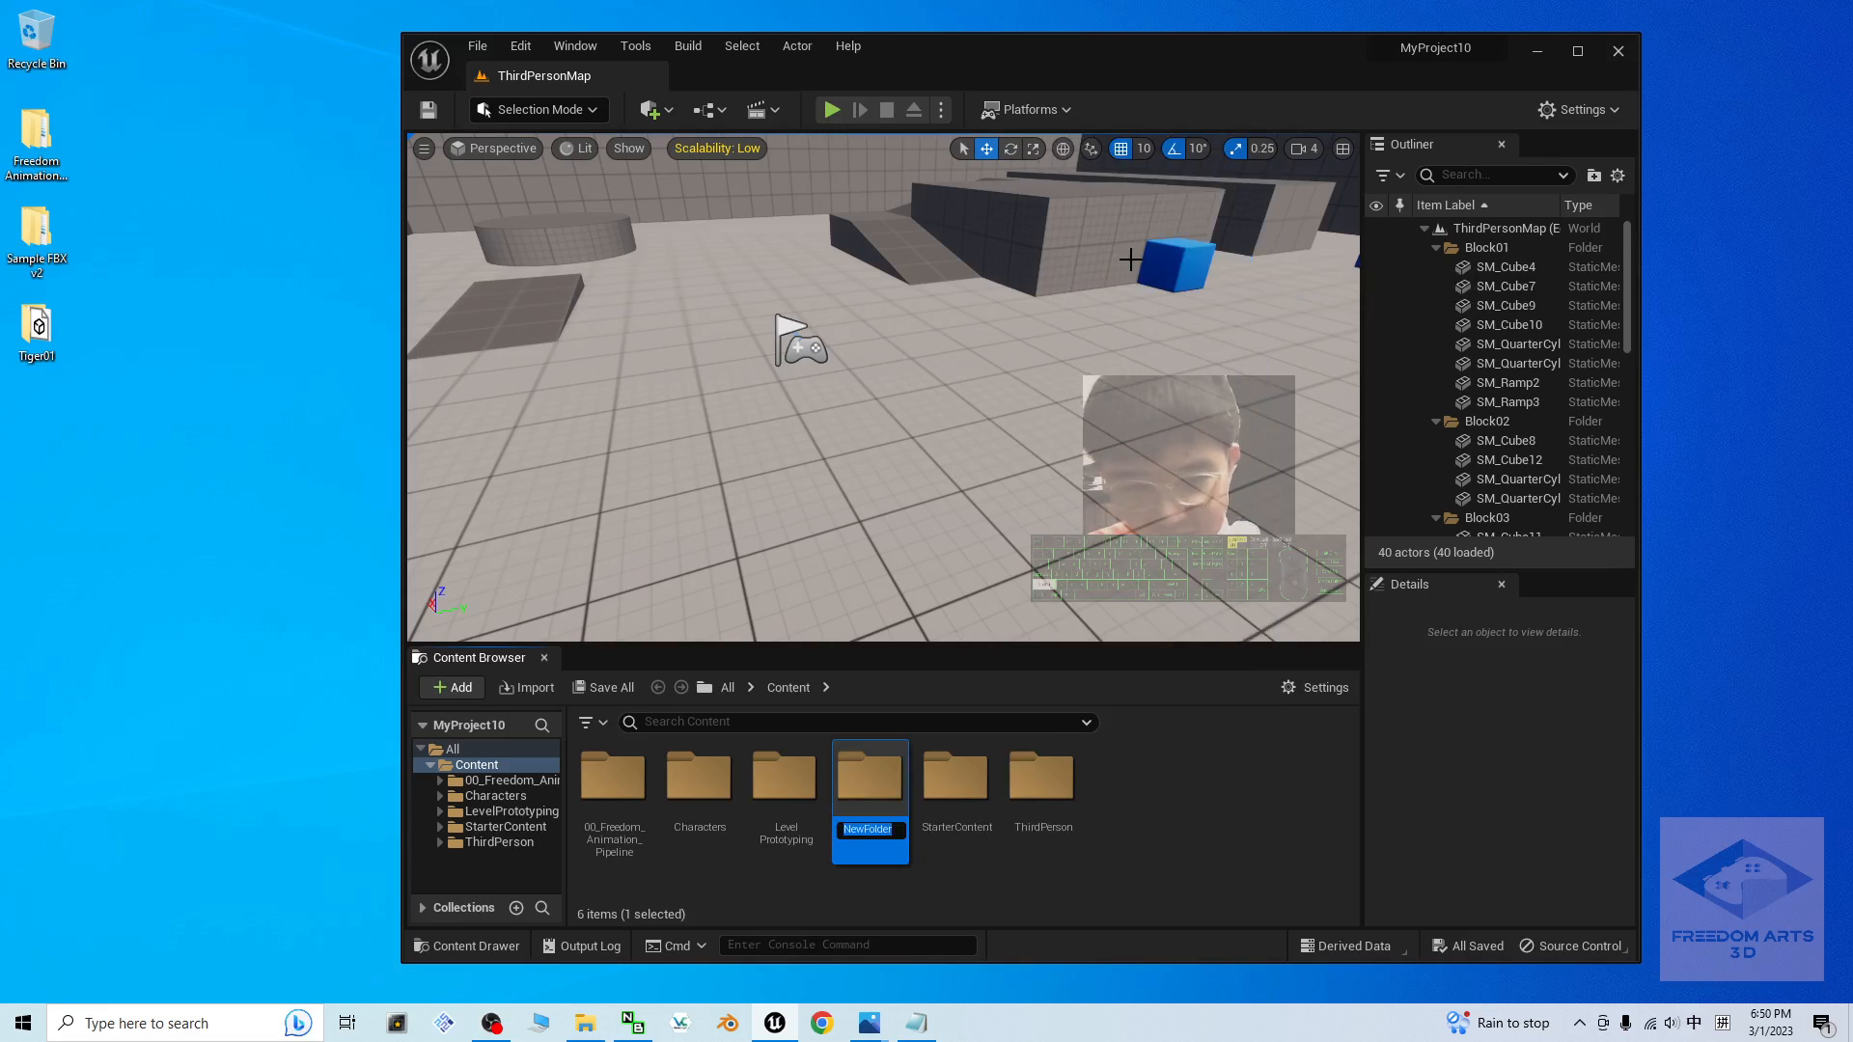
text(Tiger01)
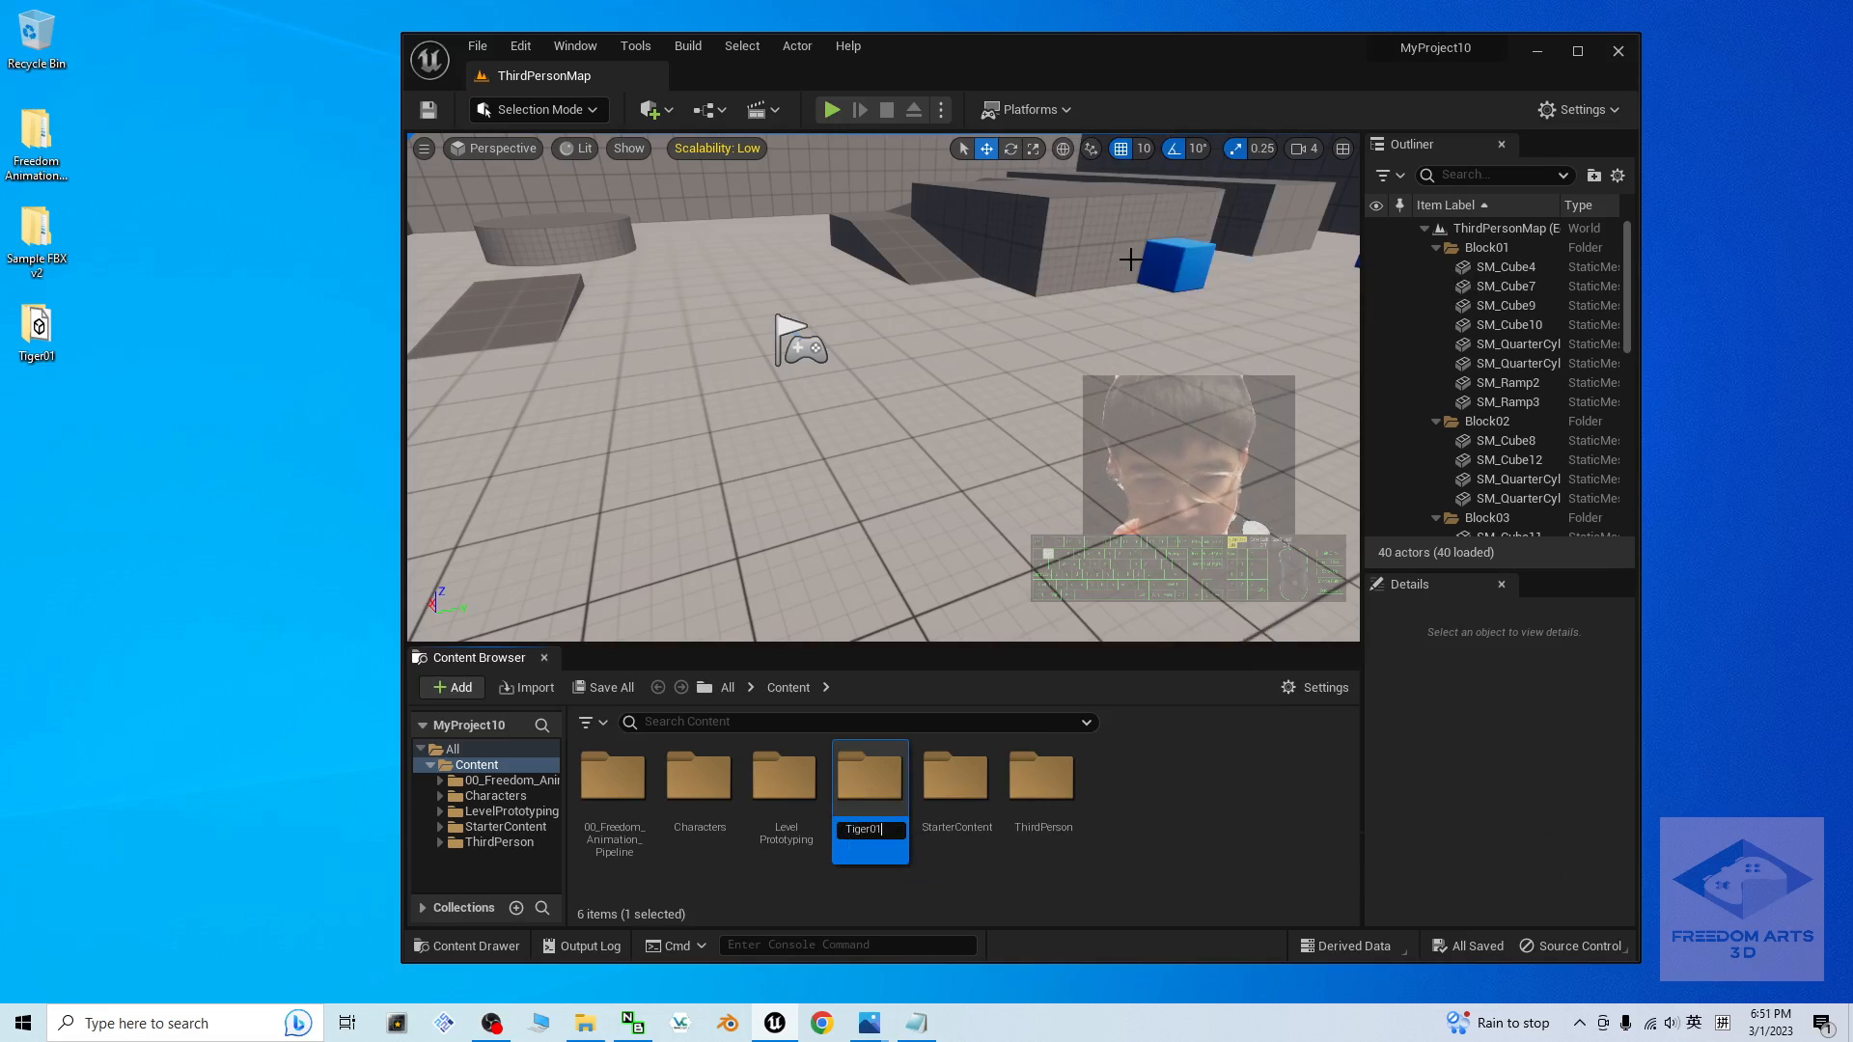
key(Return)
key(Return)
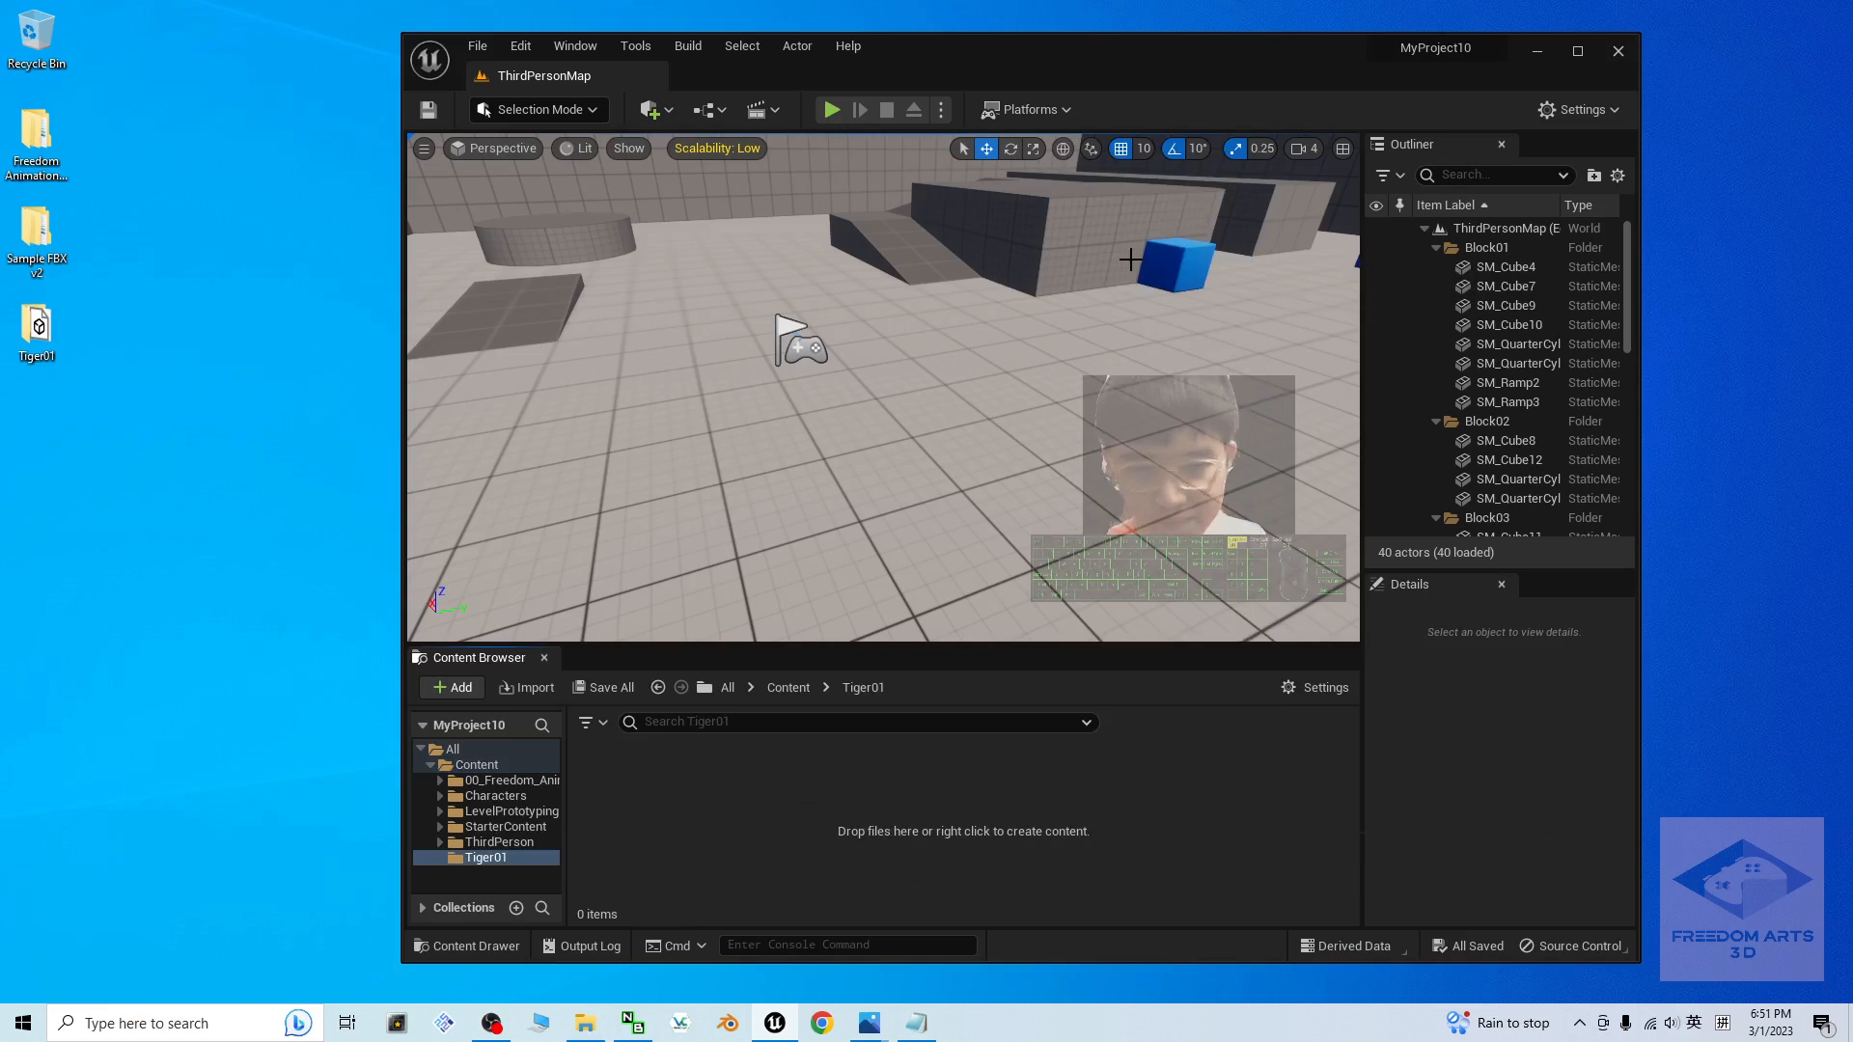
- Import Tiger01.fbx from the desktop folder into Content/Tiger01 as a skeletal mesh with no existing skeleton, and dismiss the message log
double_click(36, 333)
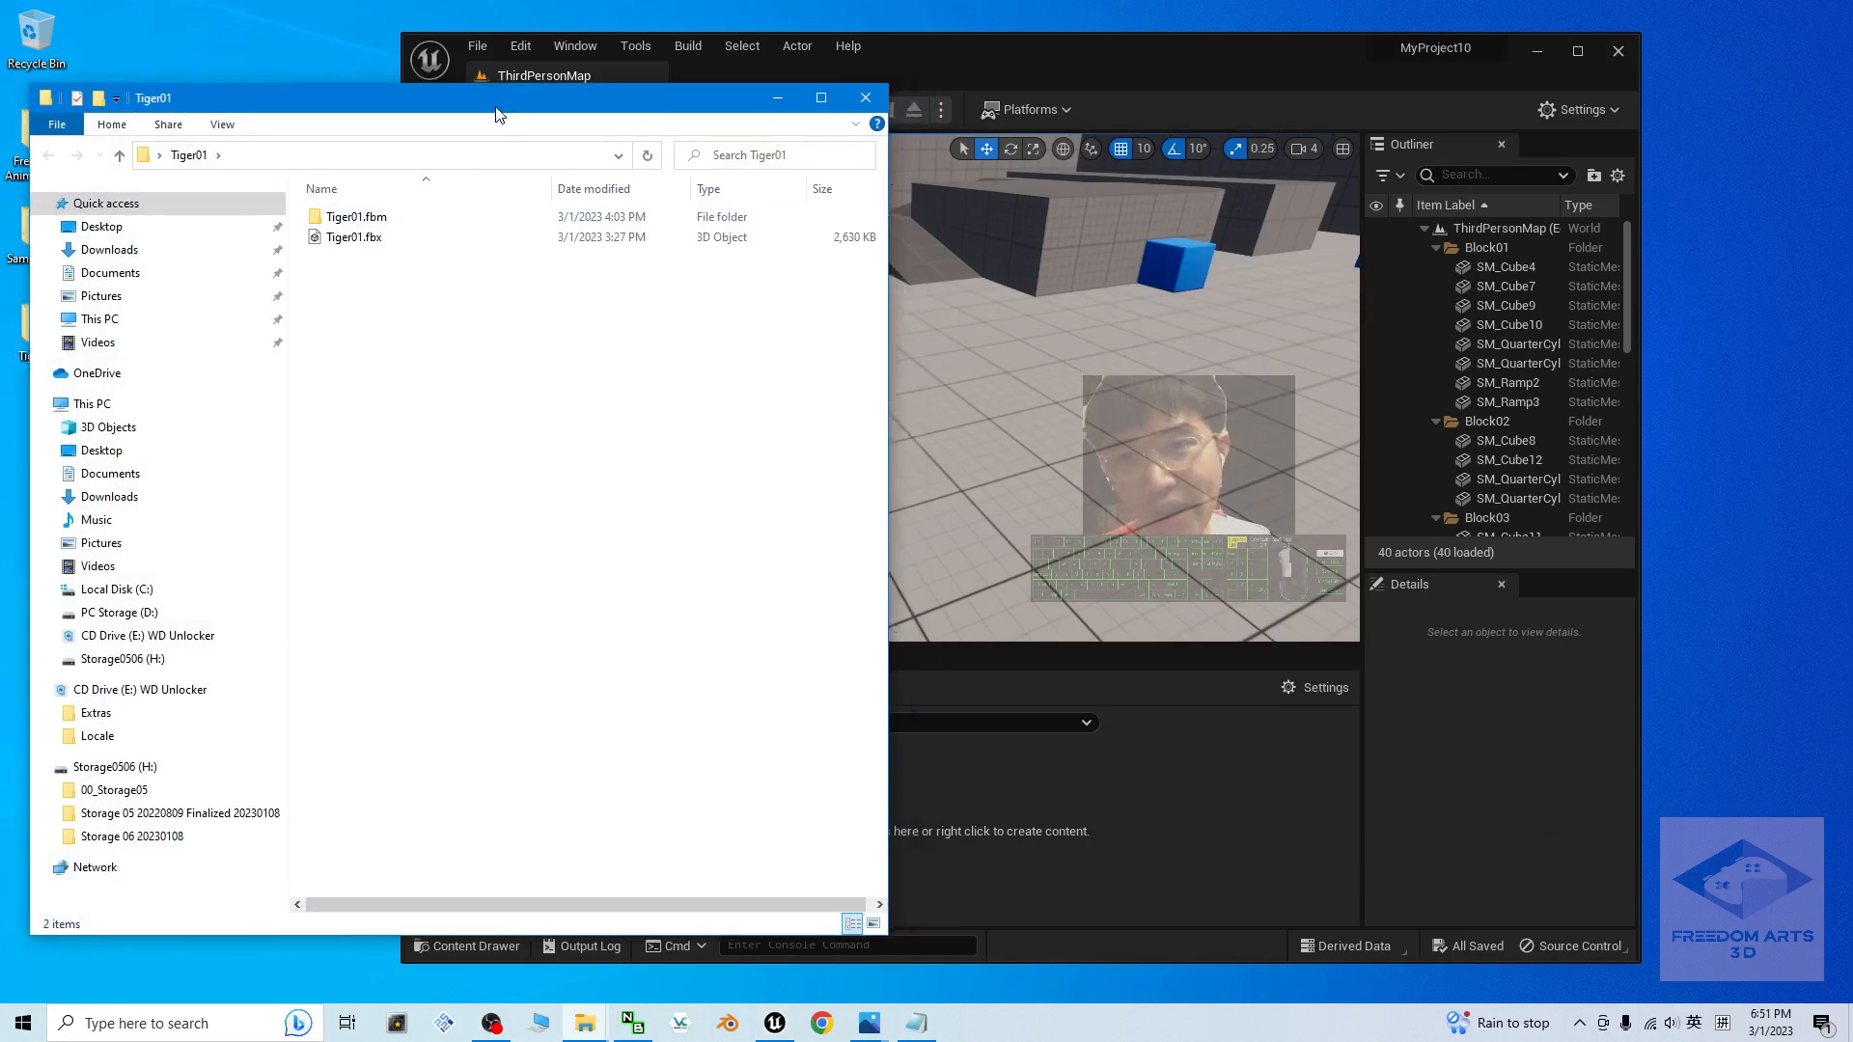
drag(352, 247, 900, 657)
drag(983, 790, 983, 790)
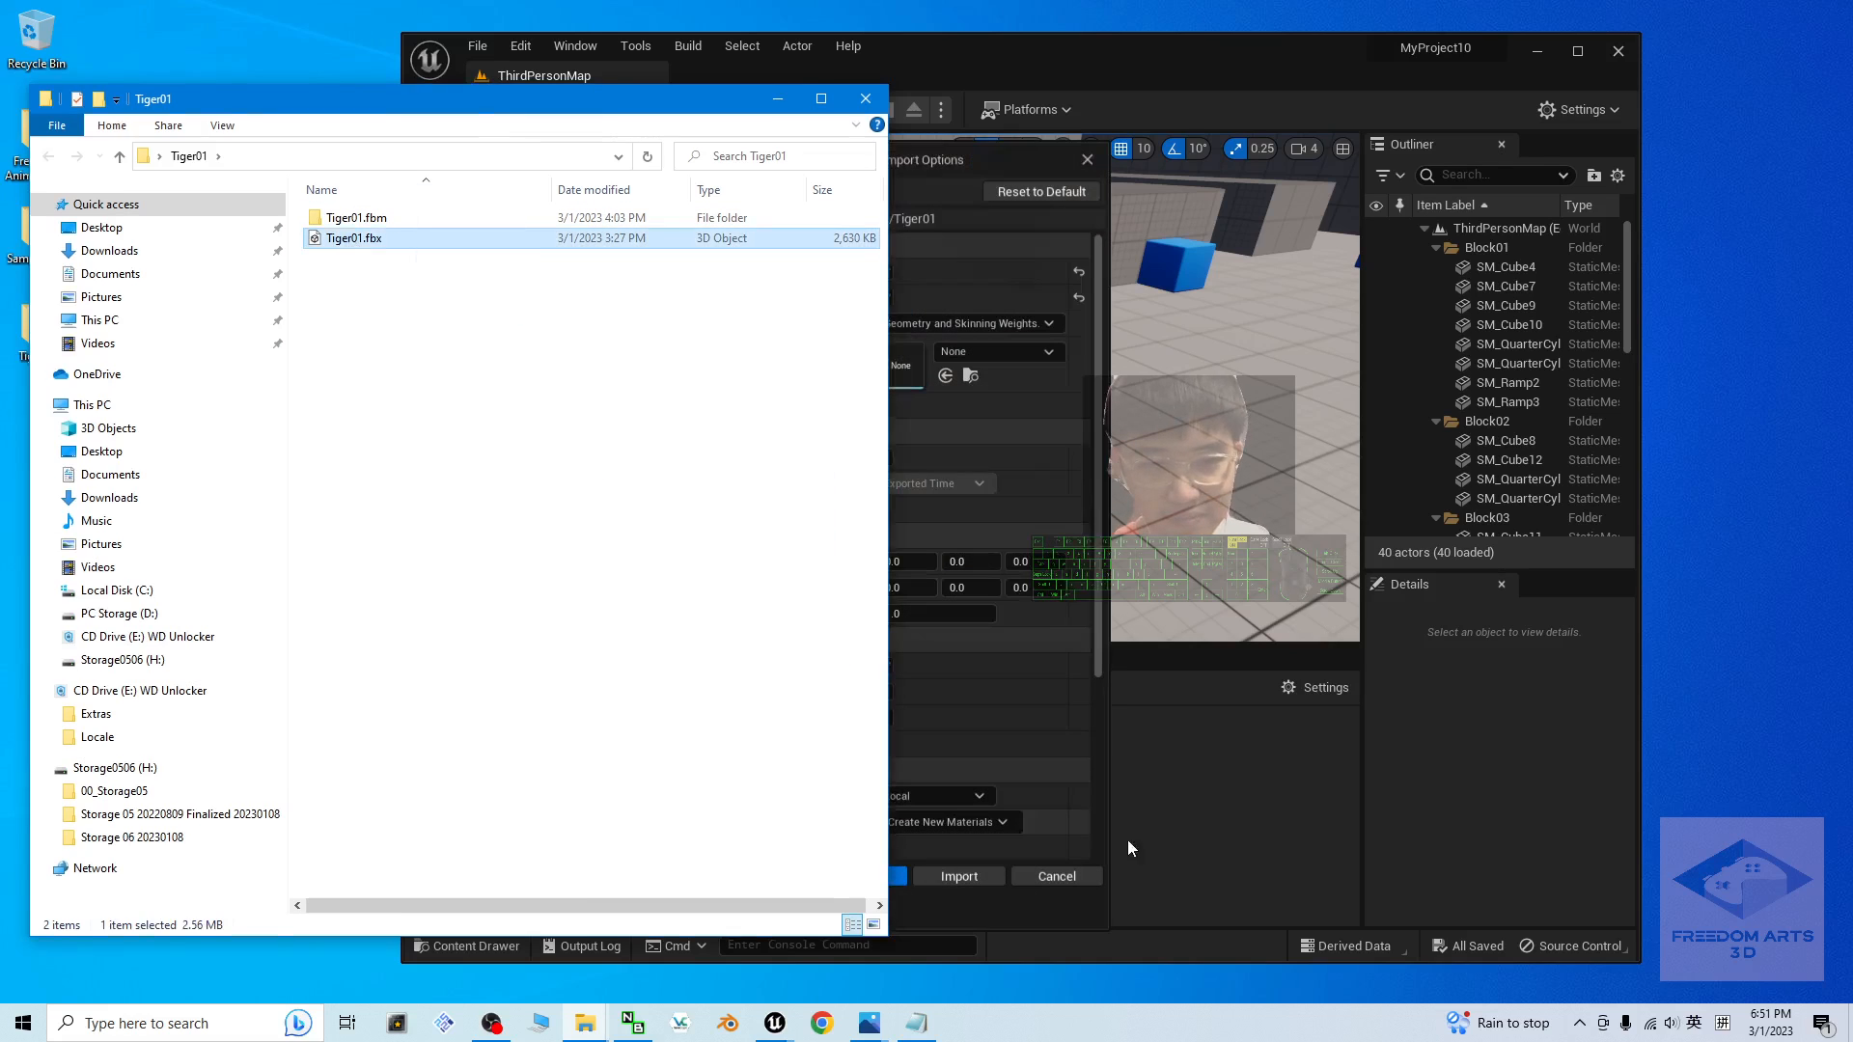
drag(1051, 157, 1090, 158)
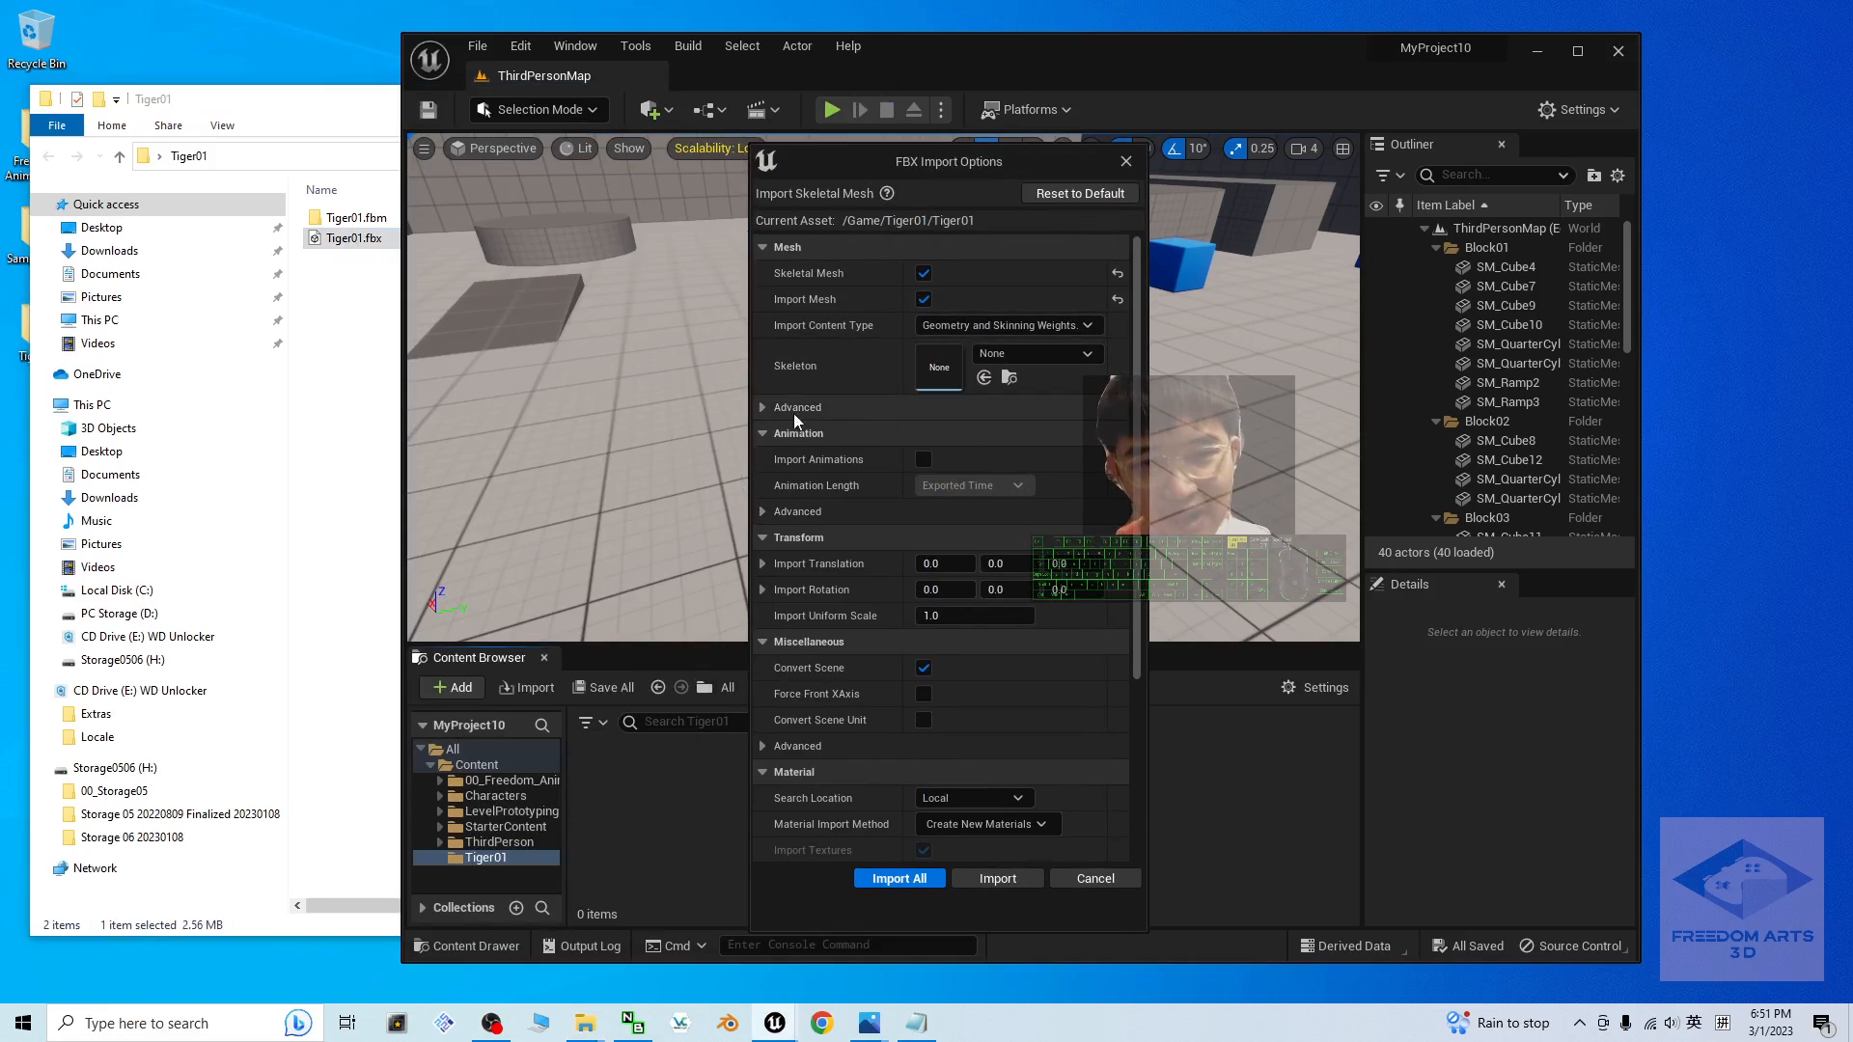
click(767, 406)
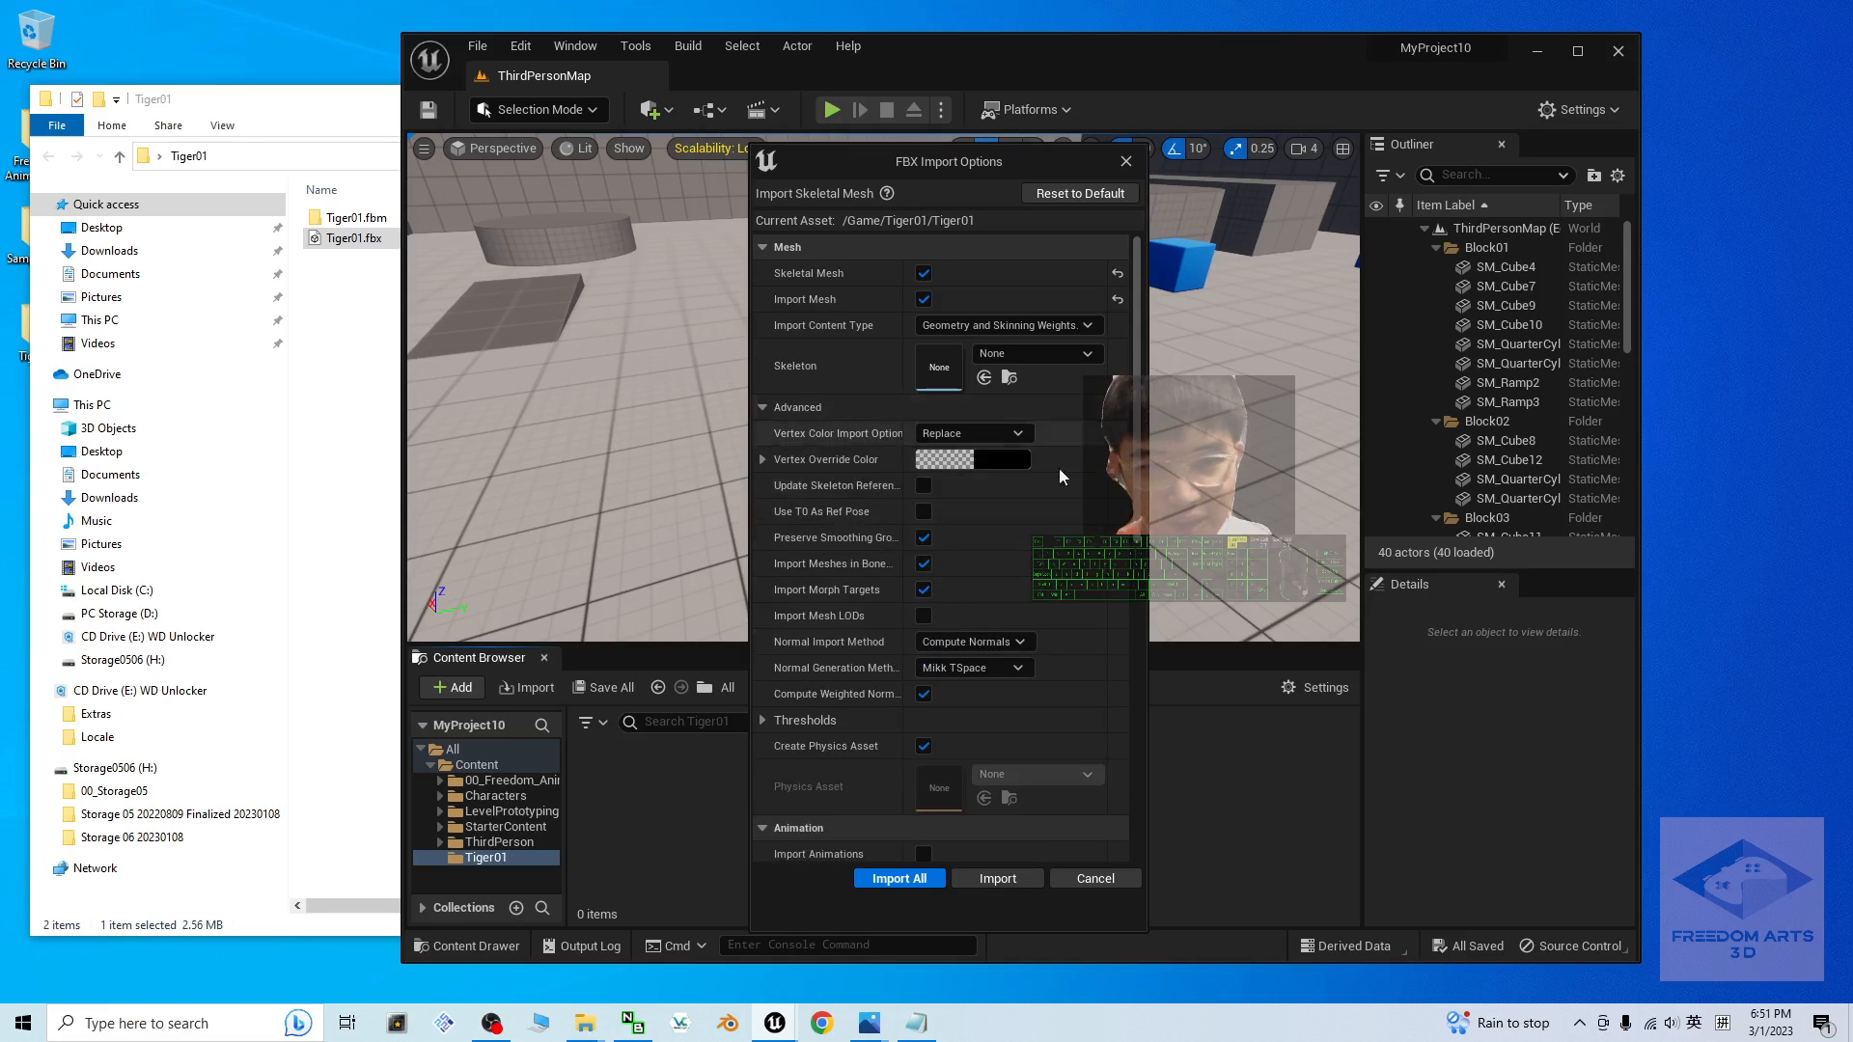
click(902, 880)
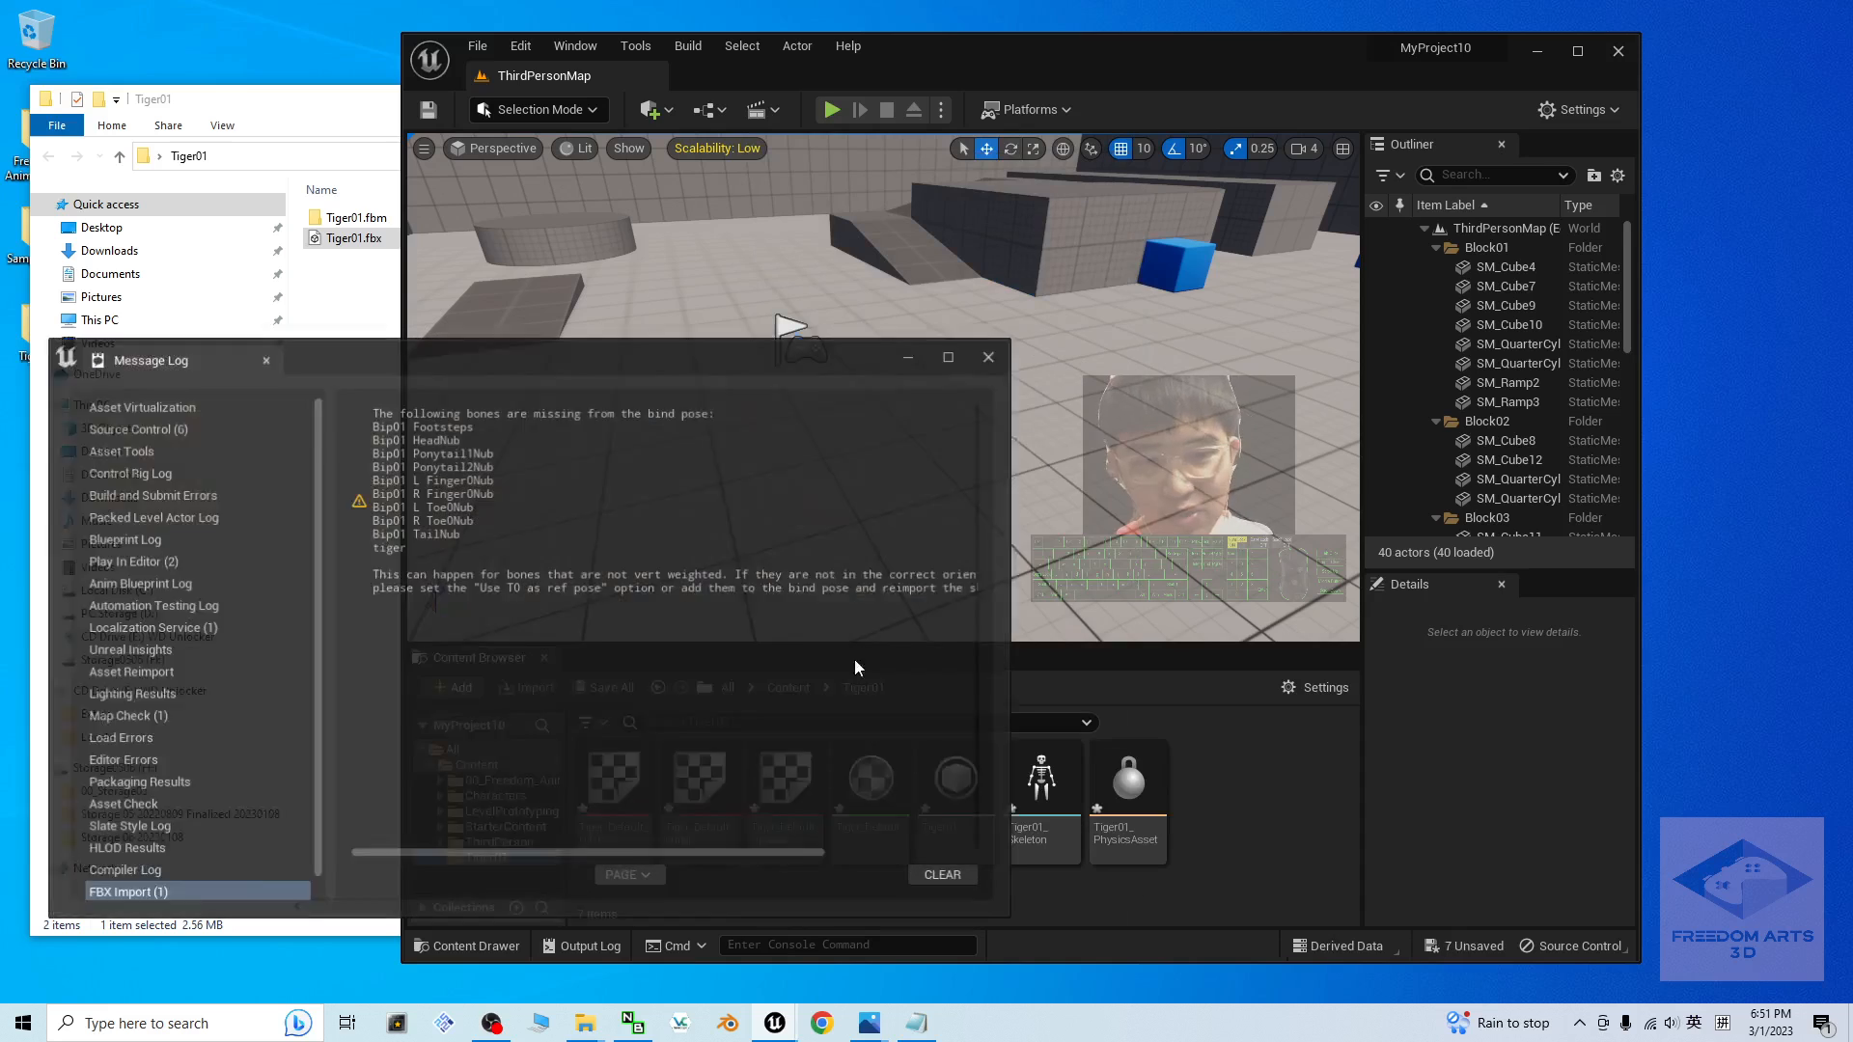
drag(839, 359, 692, 347)
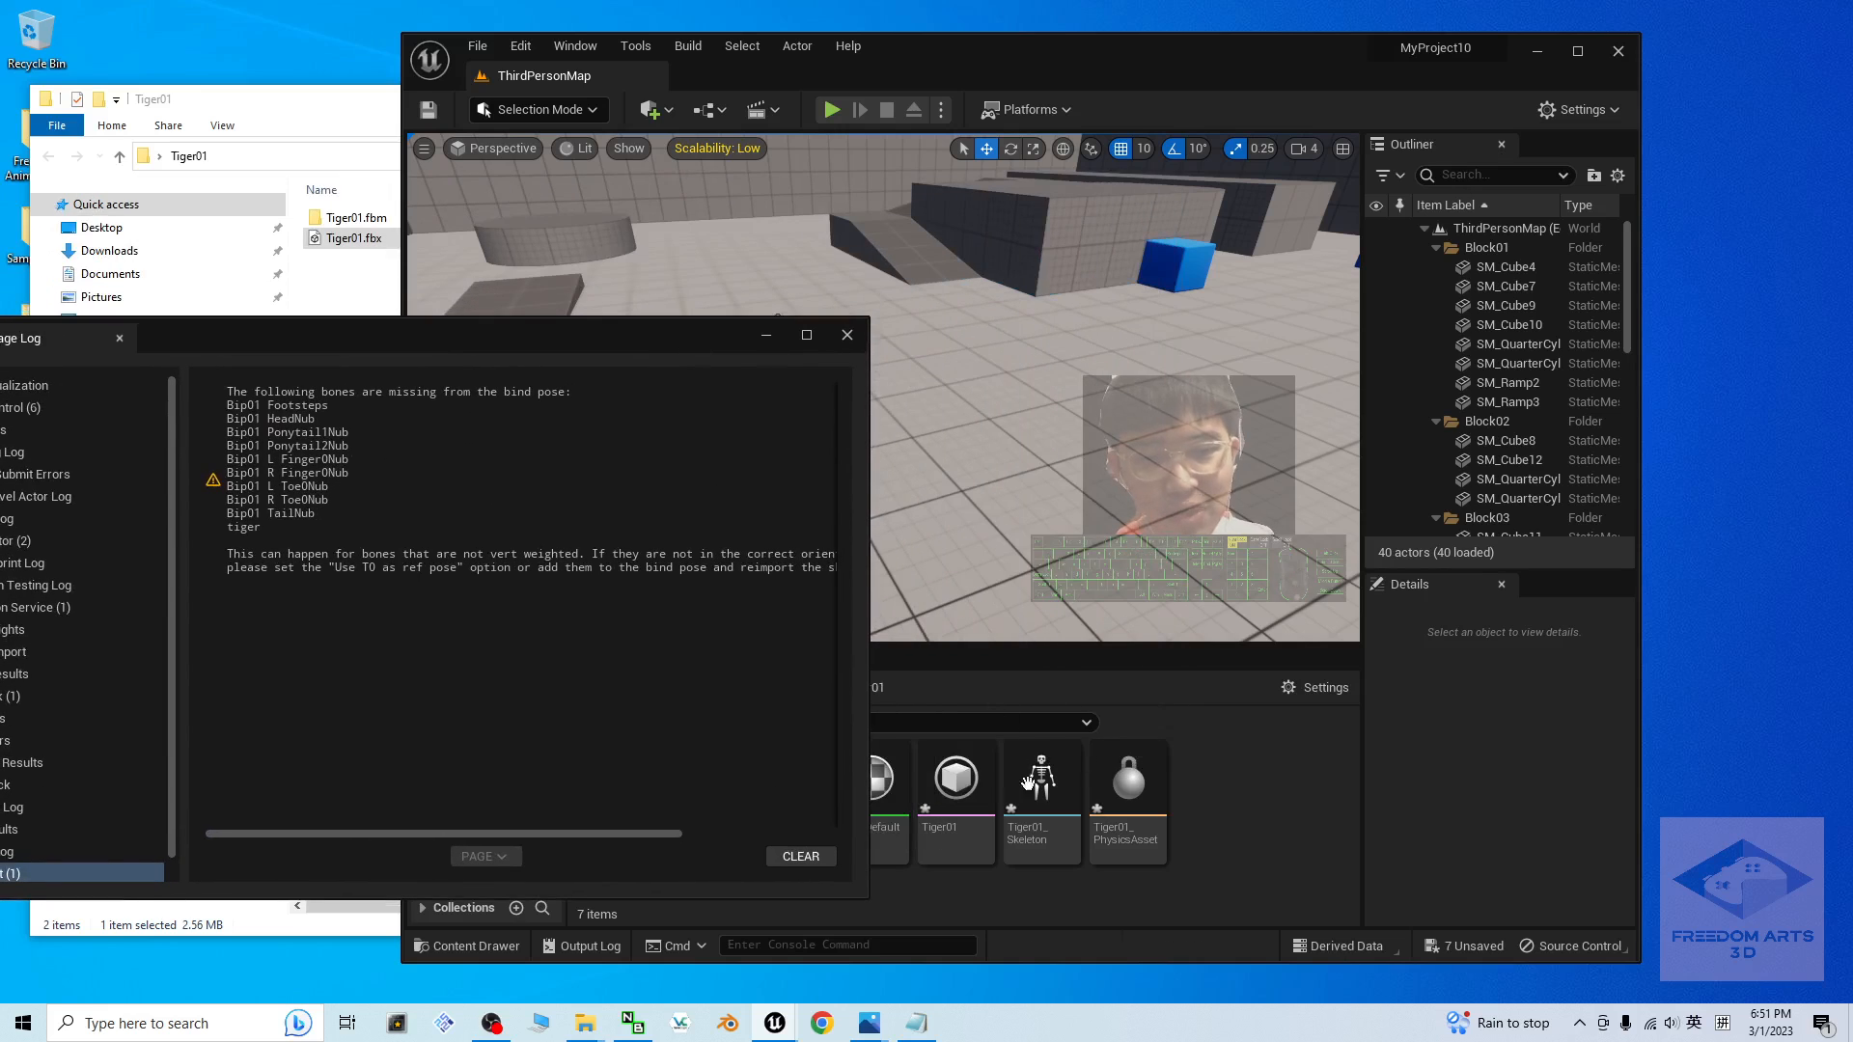
click(850, 335)
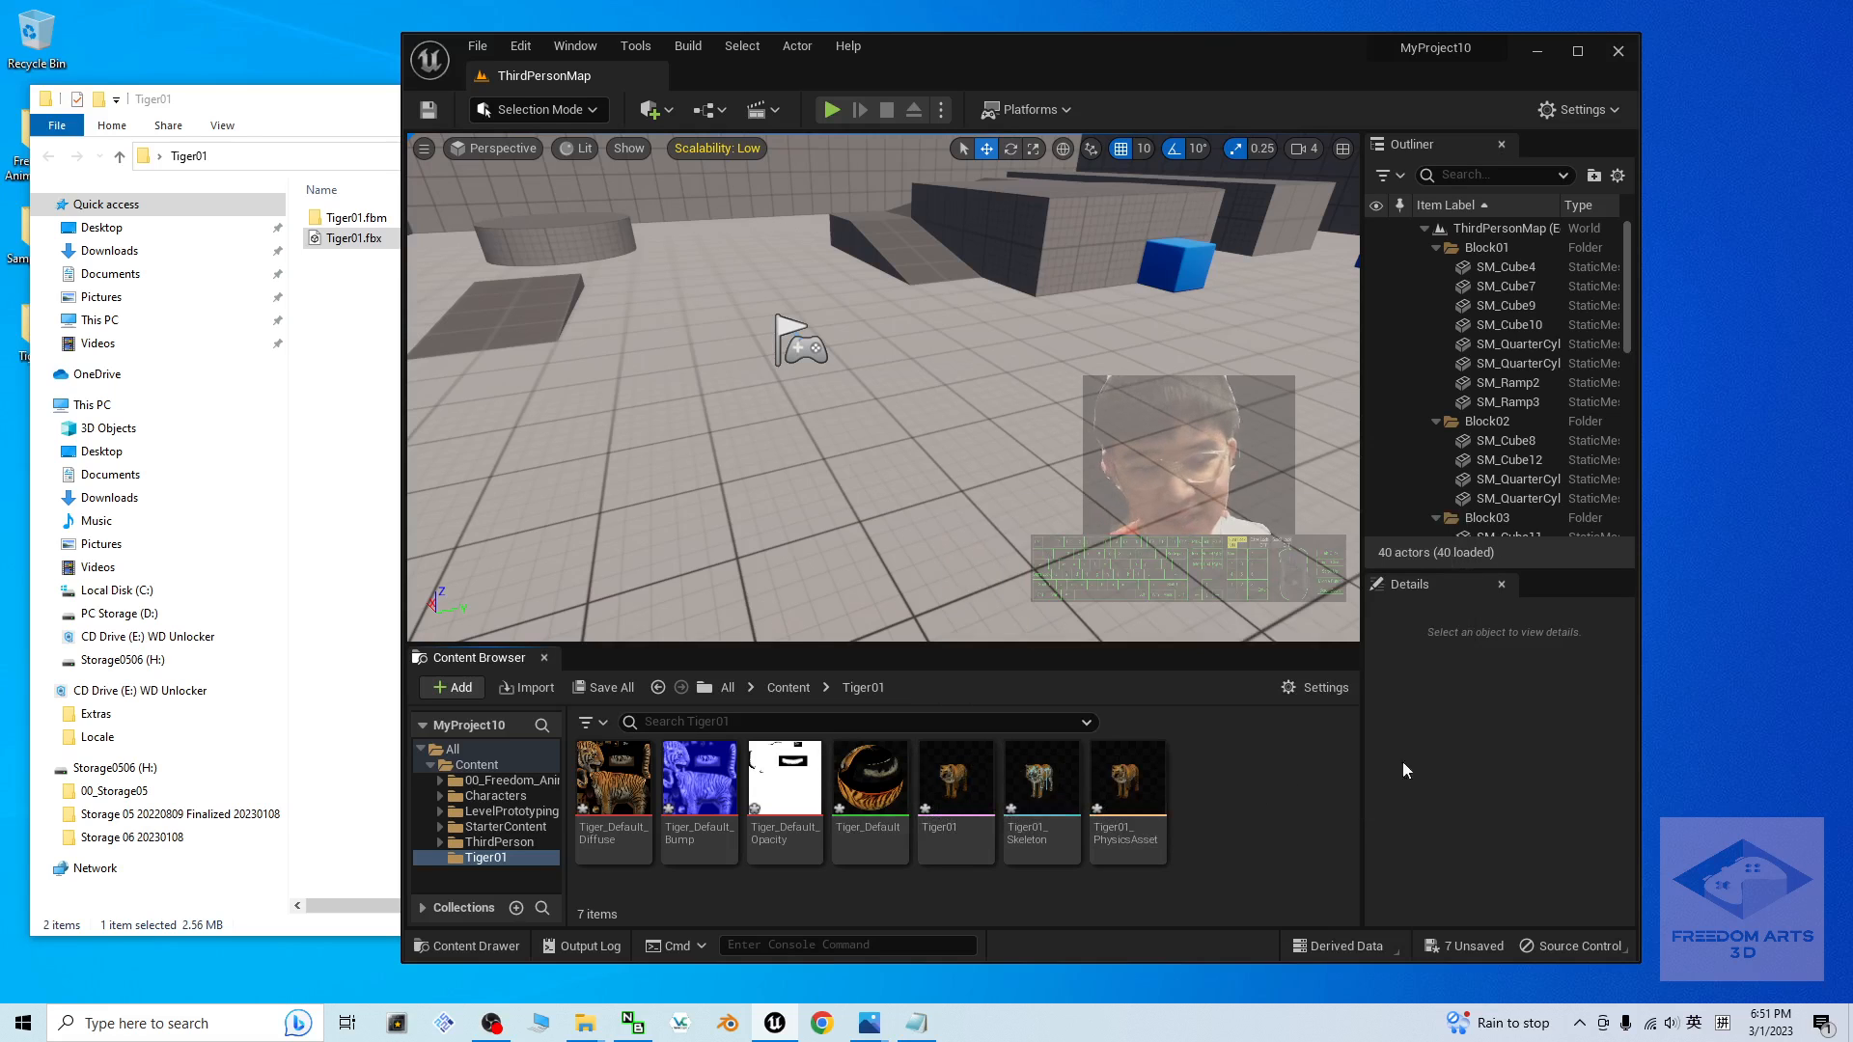
- Inspect the imported Tiger01_Skeleton bone hierarchy and the Tiger01 skeletal mesh in their asset editors
double_click(1064, 786)
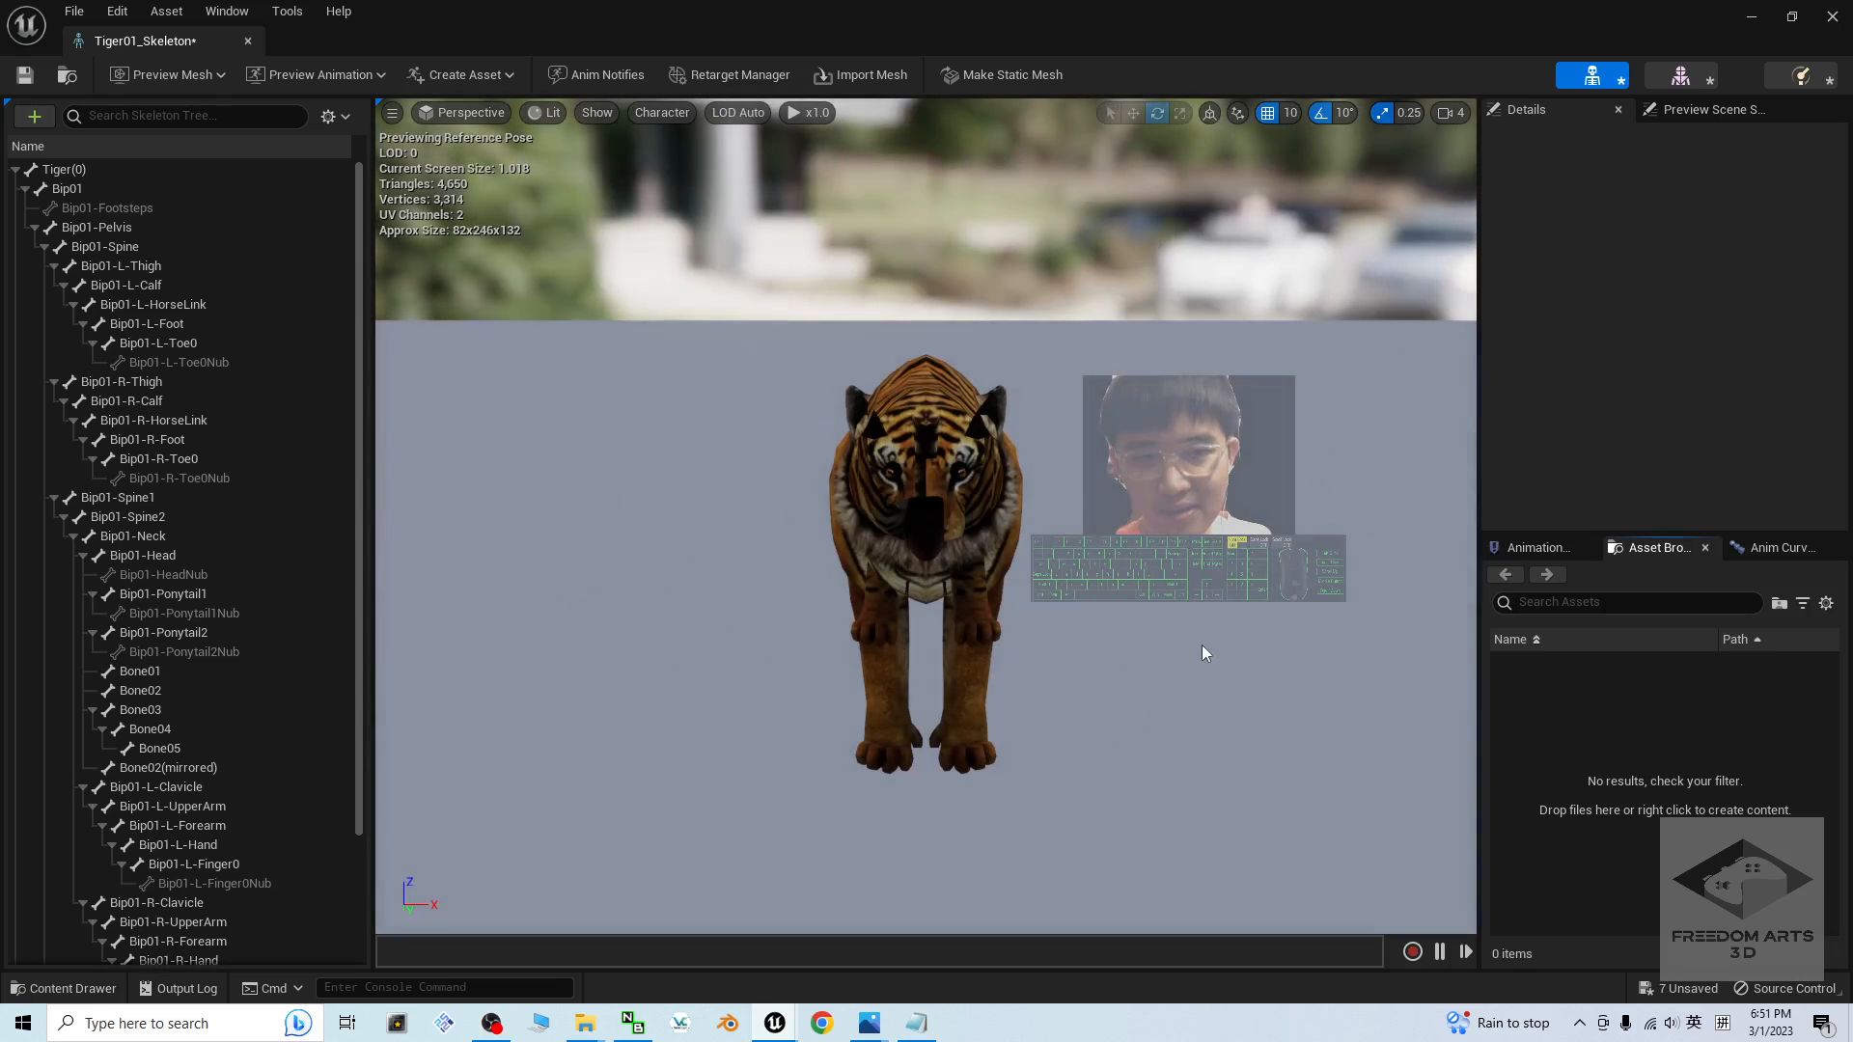
click(1832, 13)
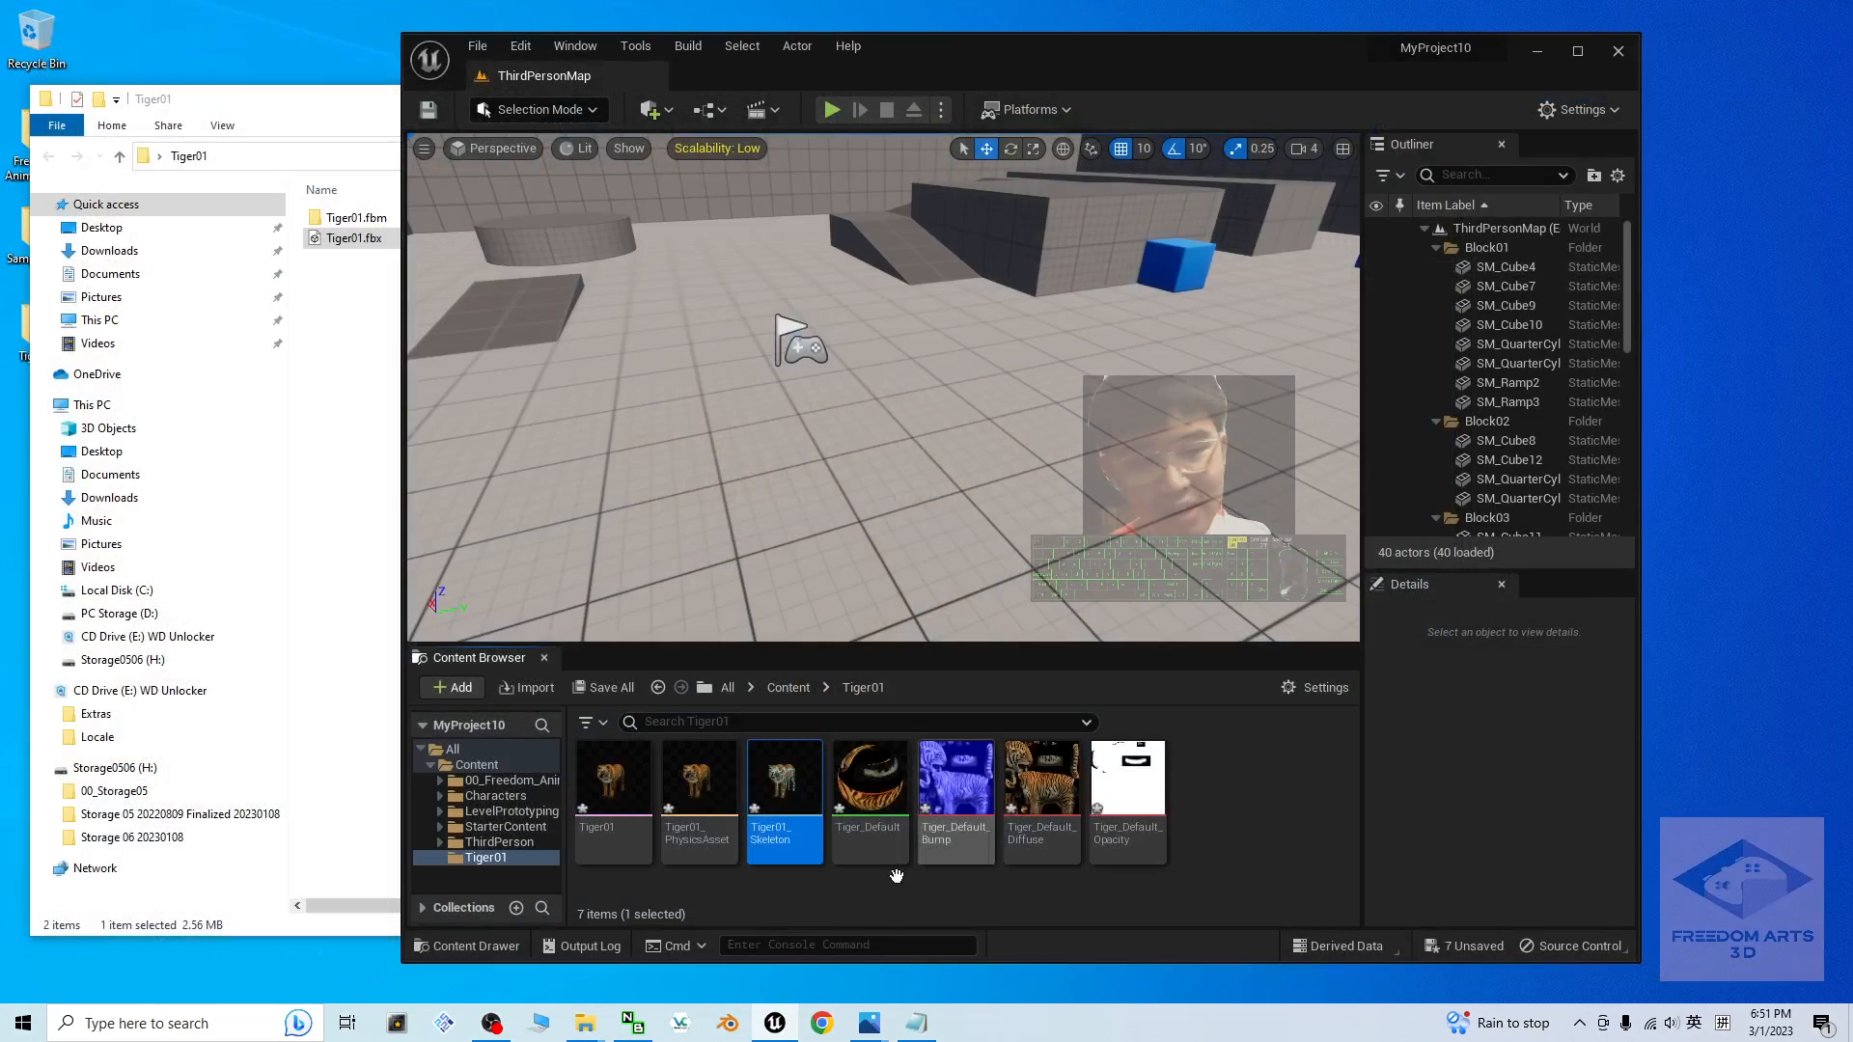
double_click(624, 785)
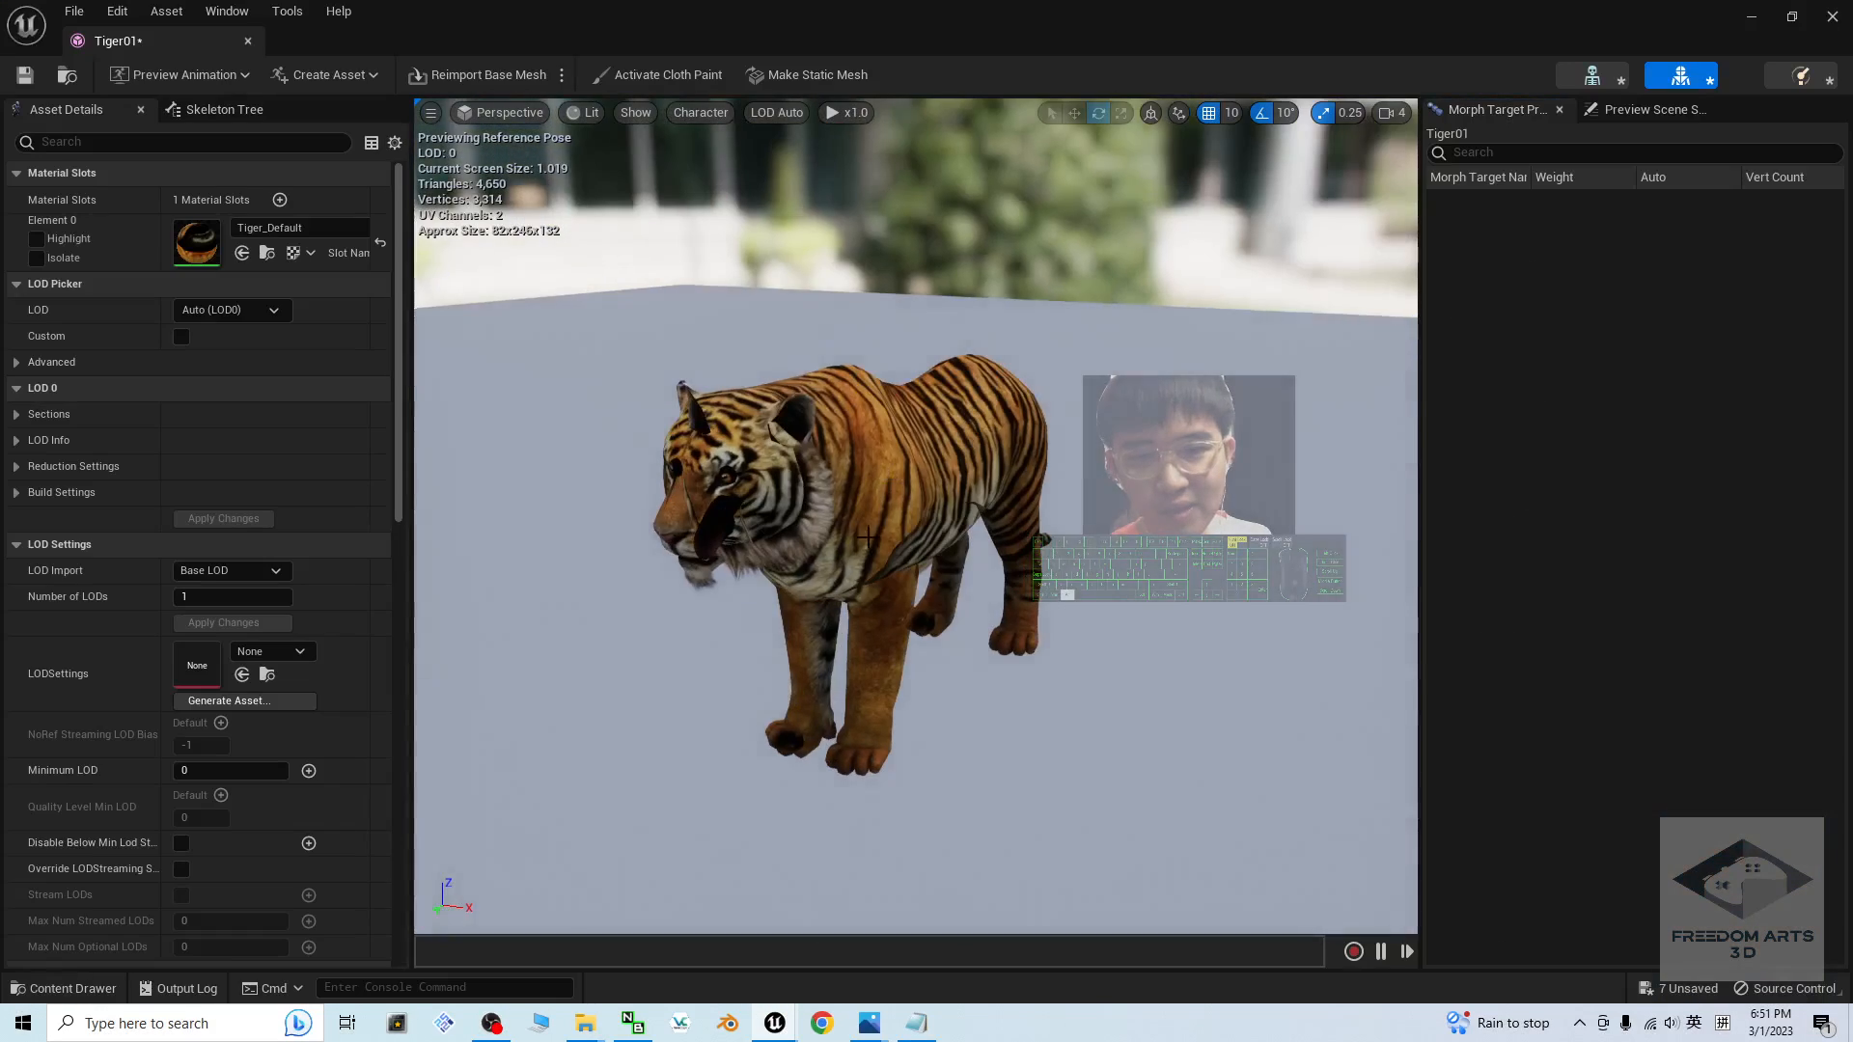
alt+drag(869, 536, 733, 540)
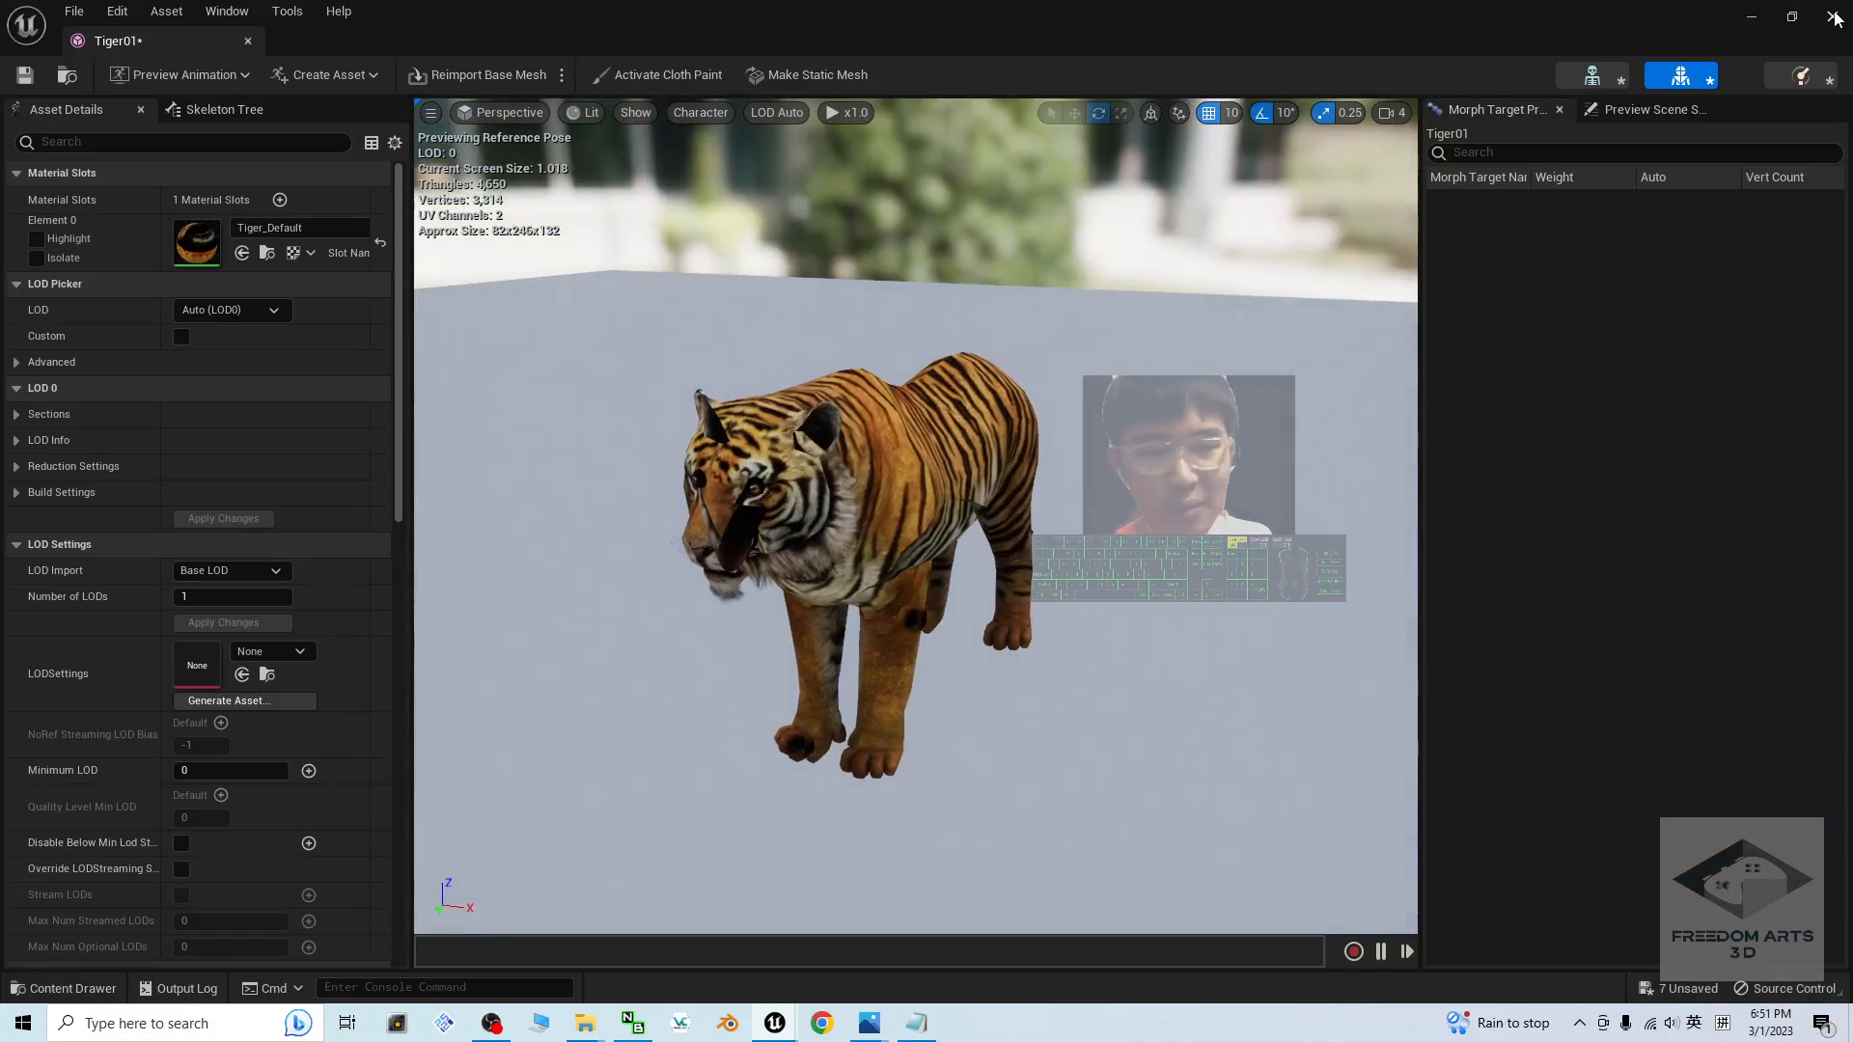
- Close the Tiger01 mesh editor and maximize the level editor window
click(1834, 14)
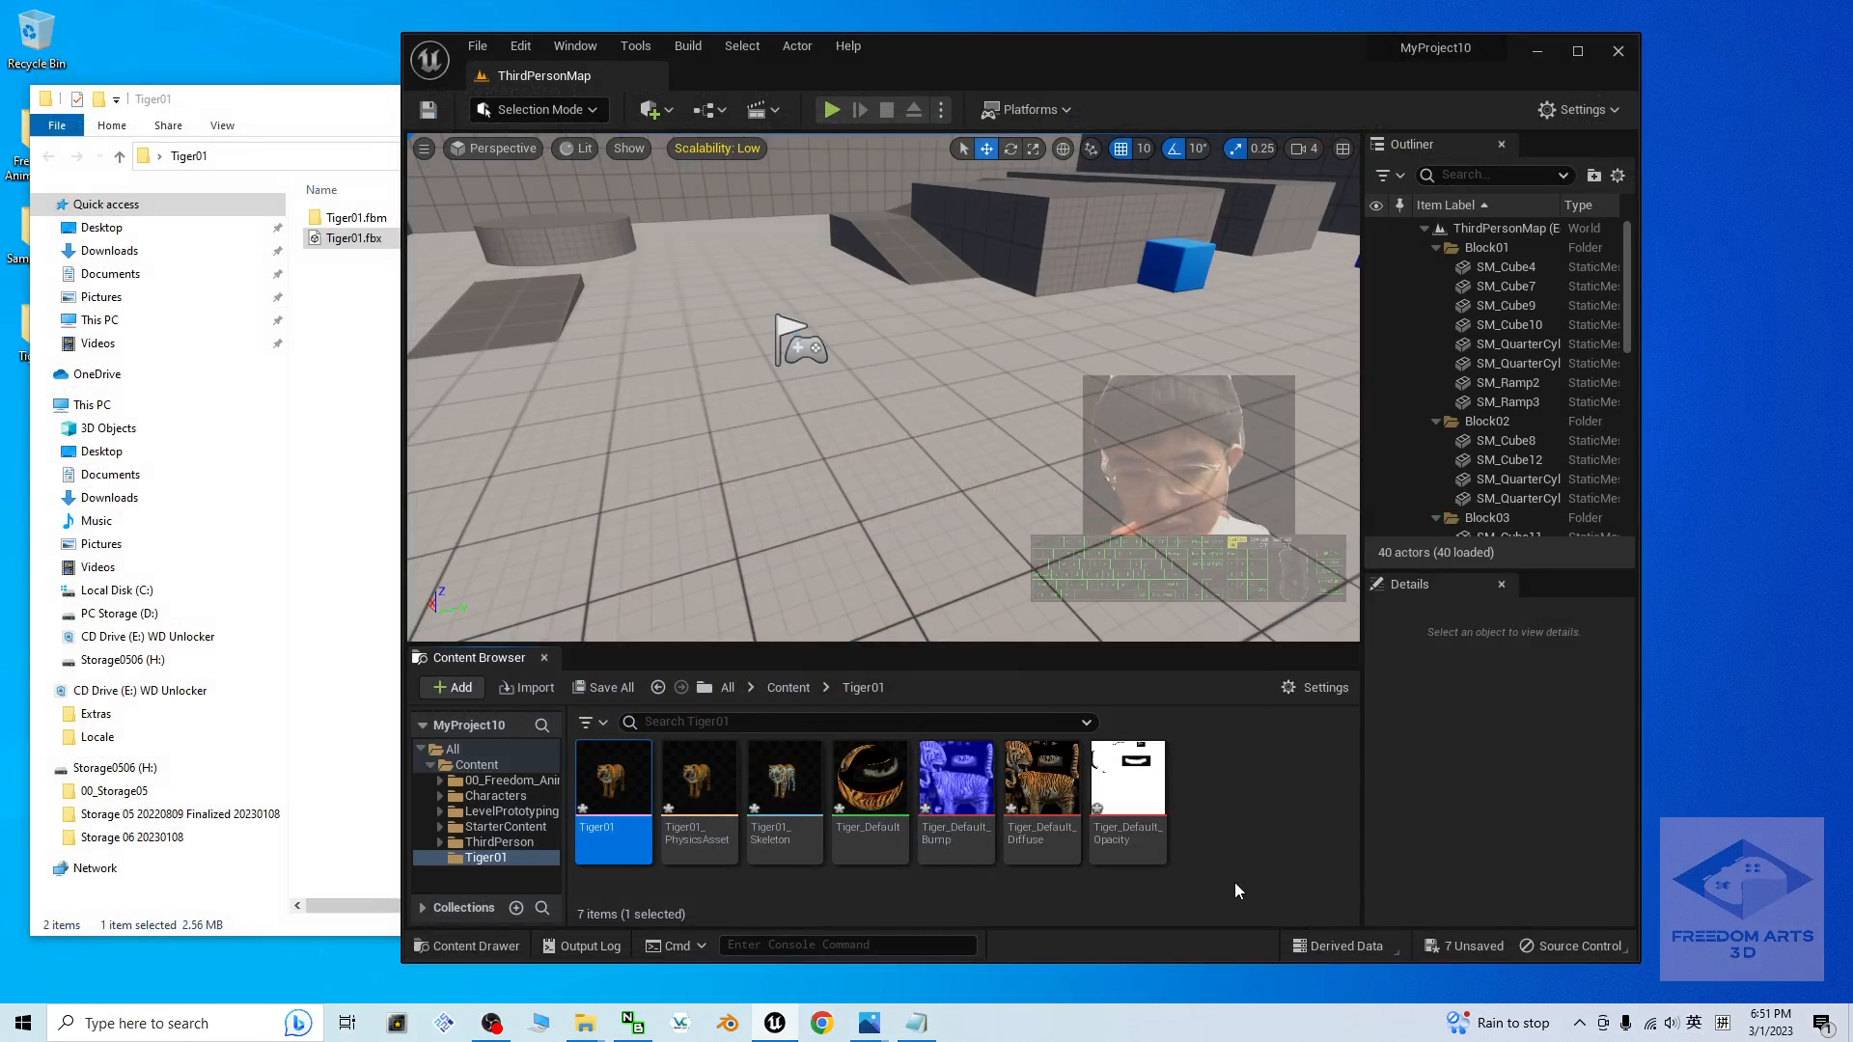
click(491, 1023)
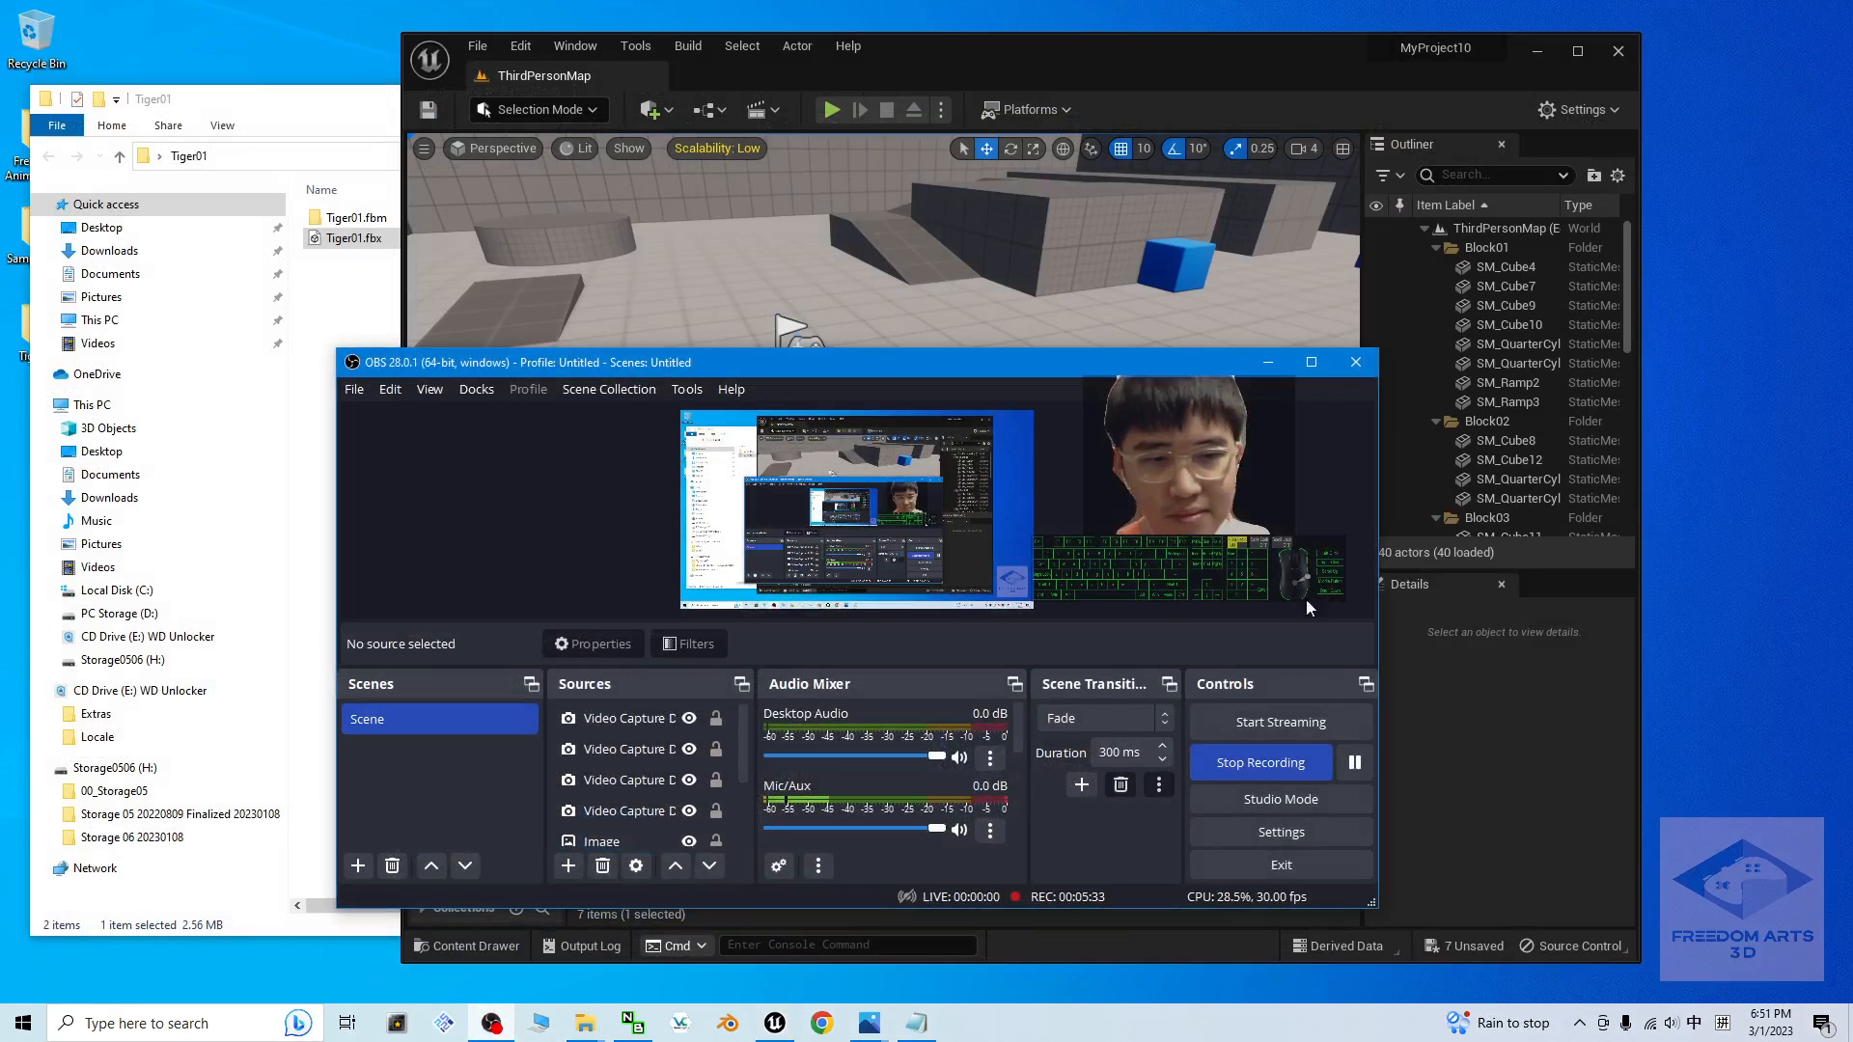
click(1268, 362)
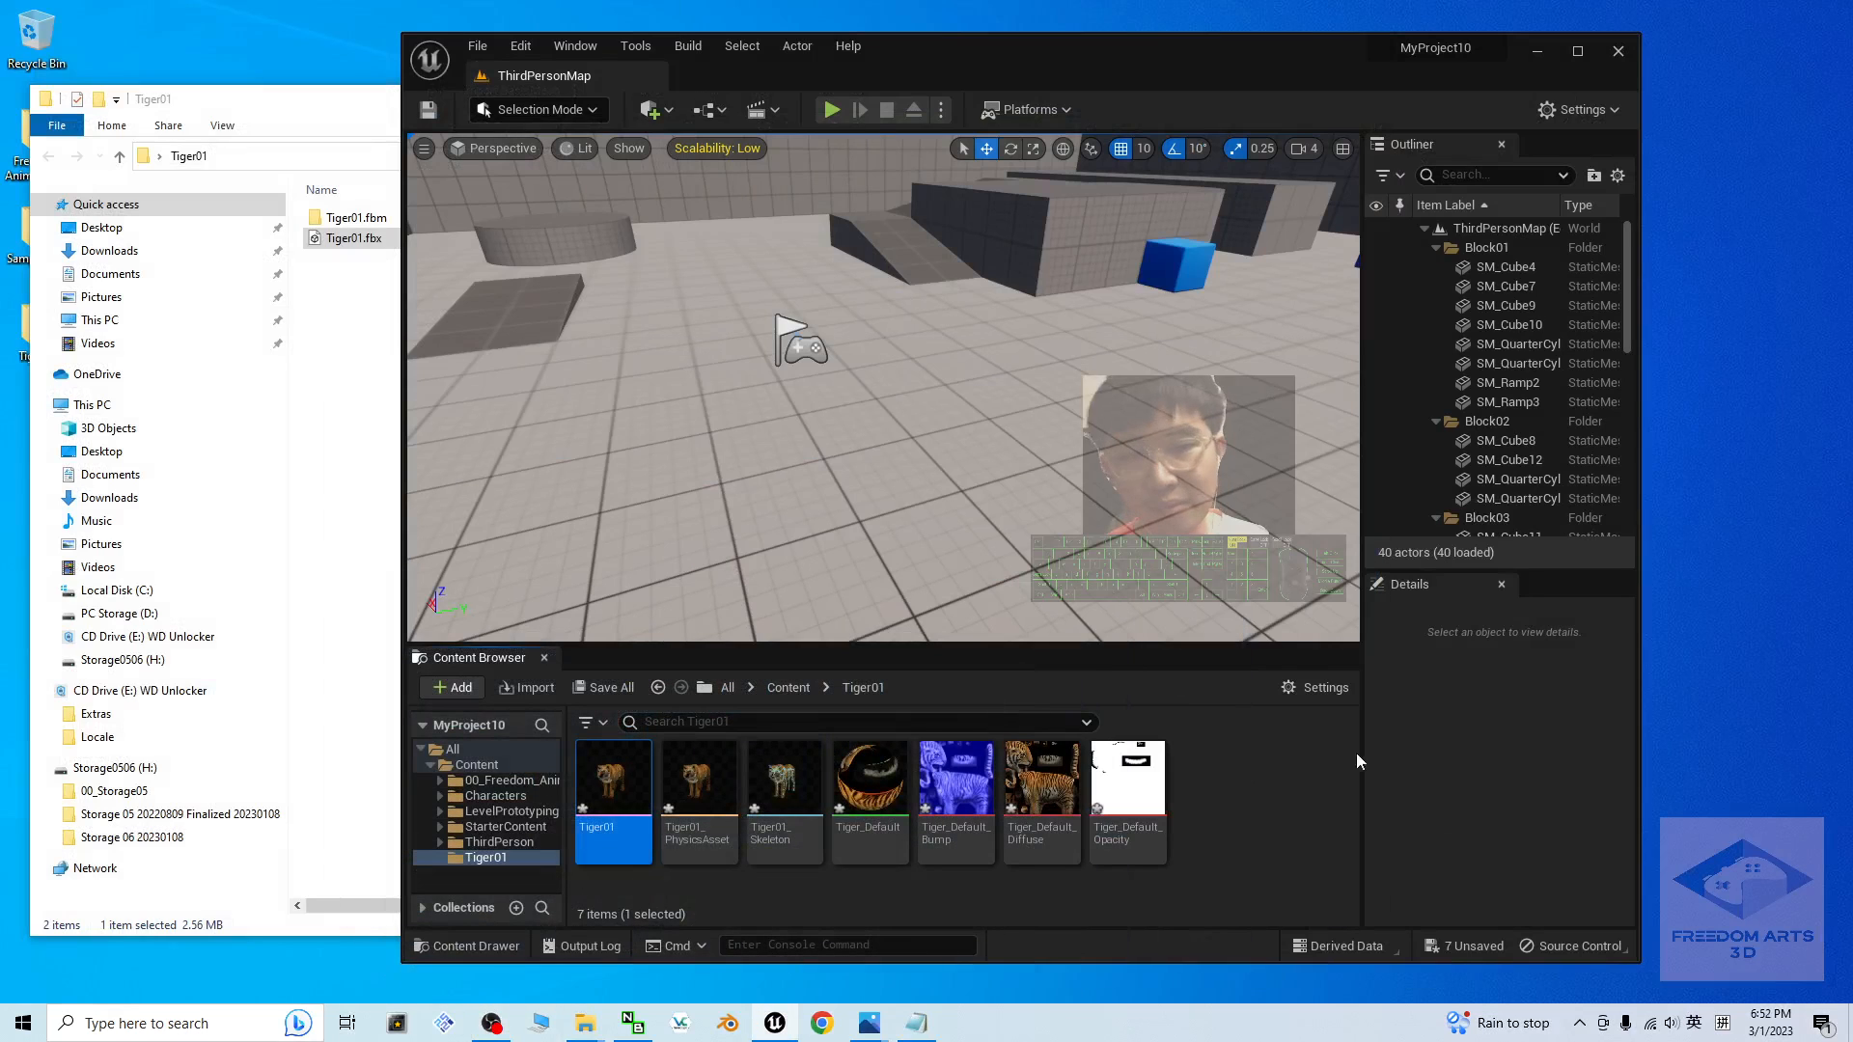
click(1580, 51)
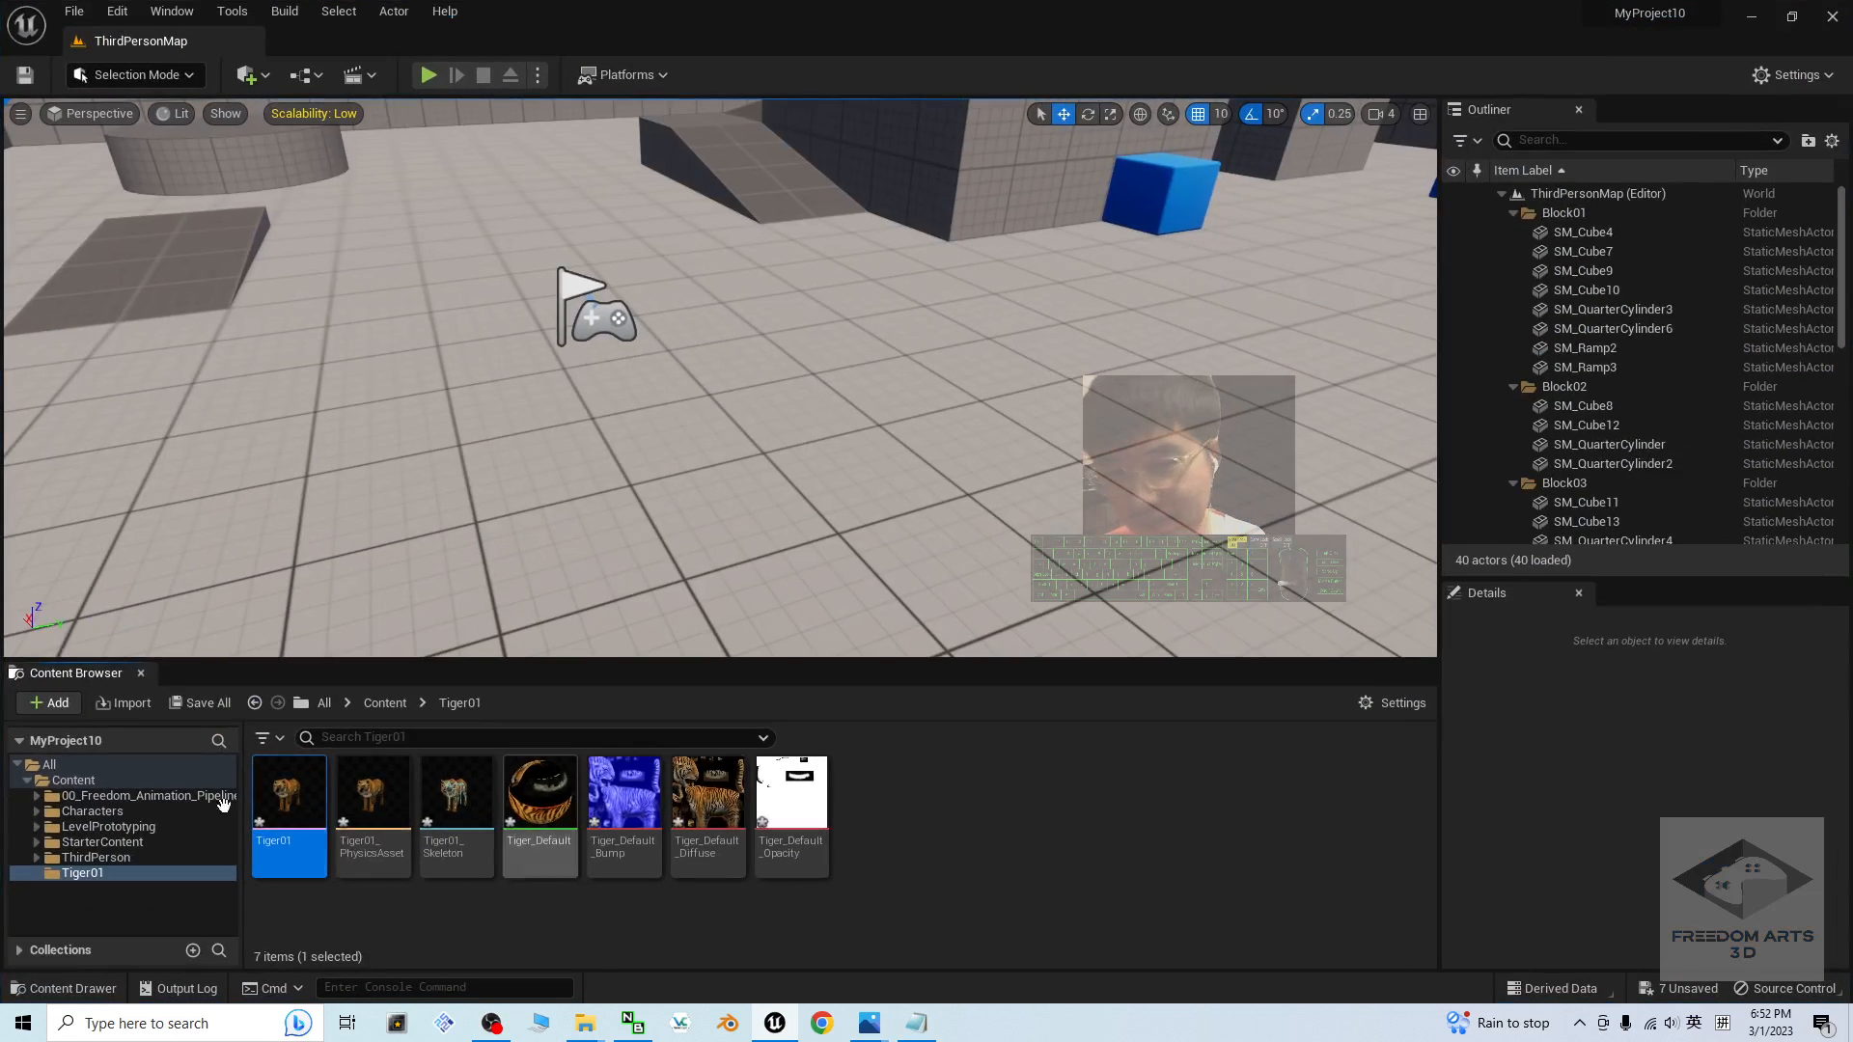
- Reopen the Tiger01 skeletal mesh and examine how the material renders on the tiger's face
double_click(294, 793)
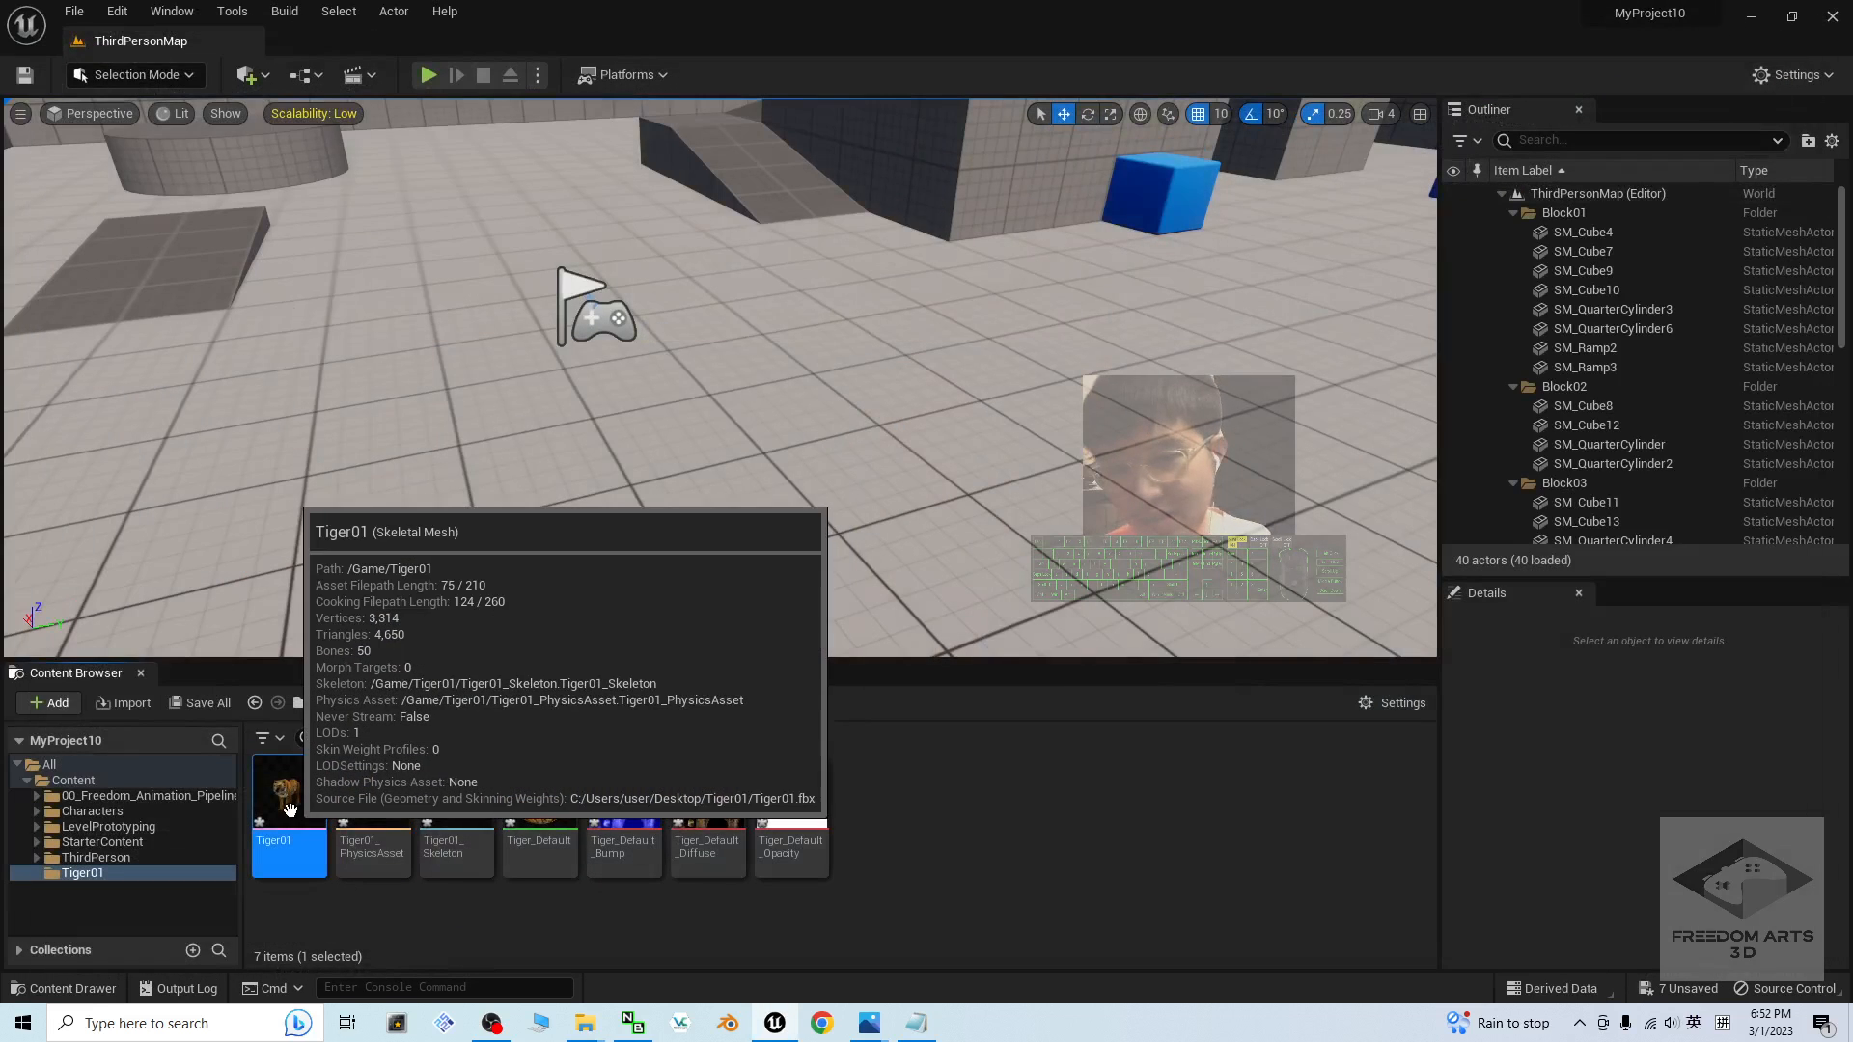
double_click(289, 808)
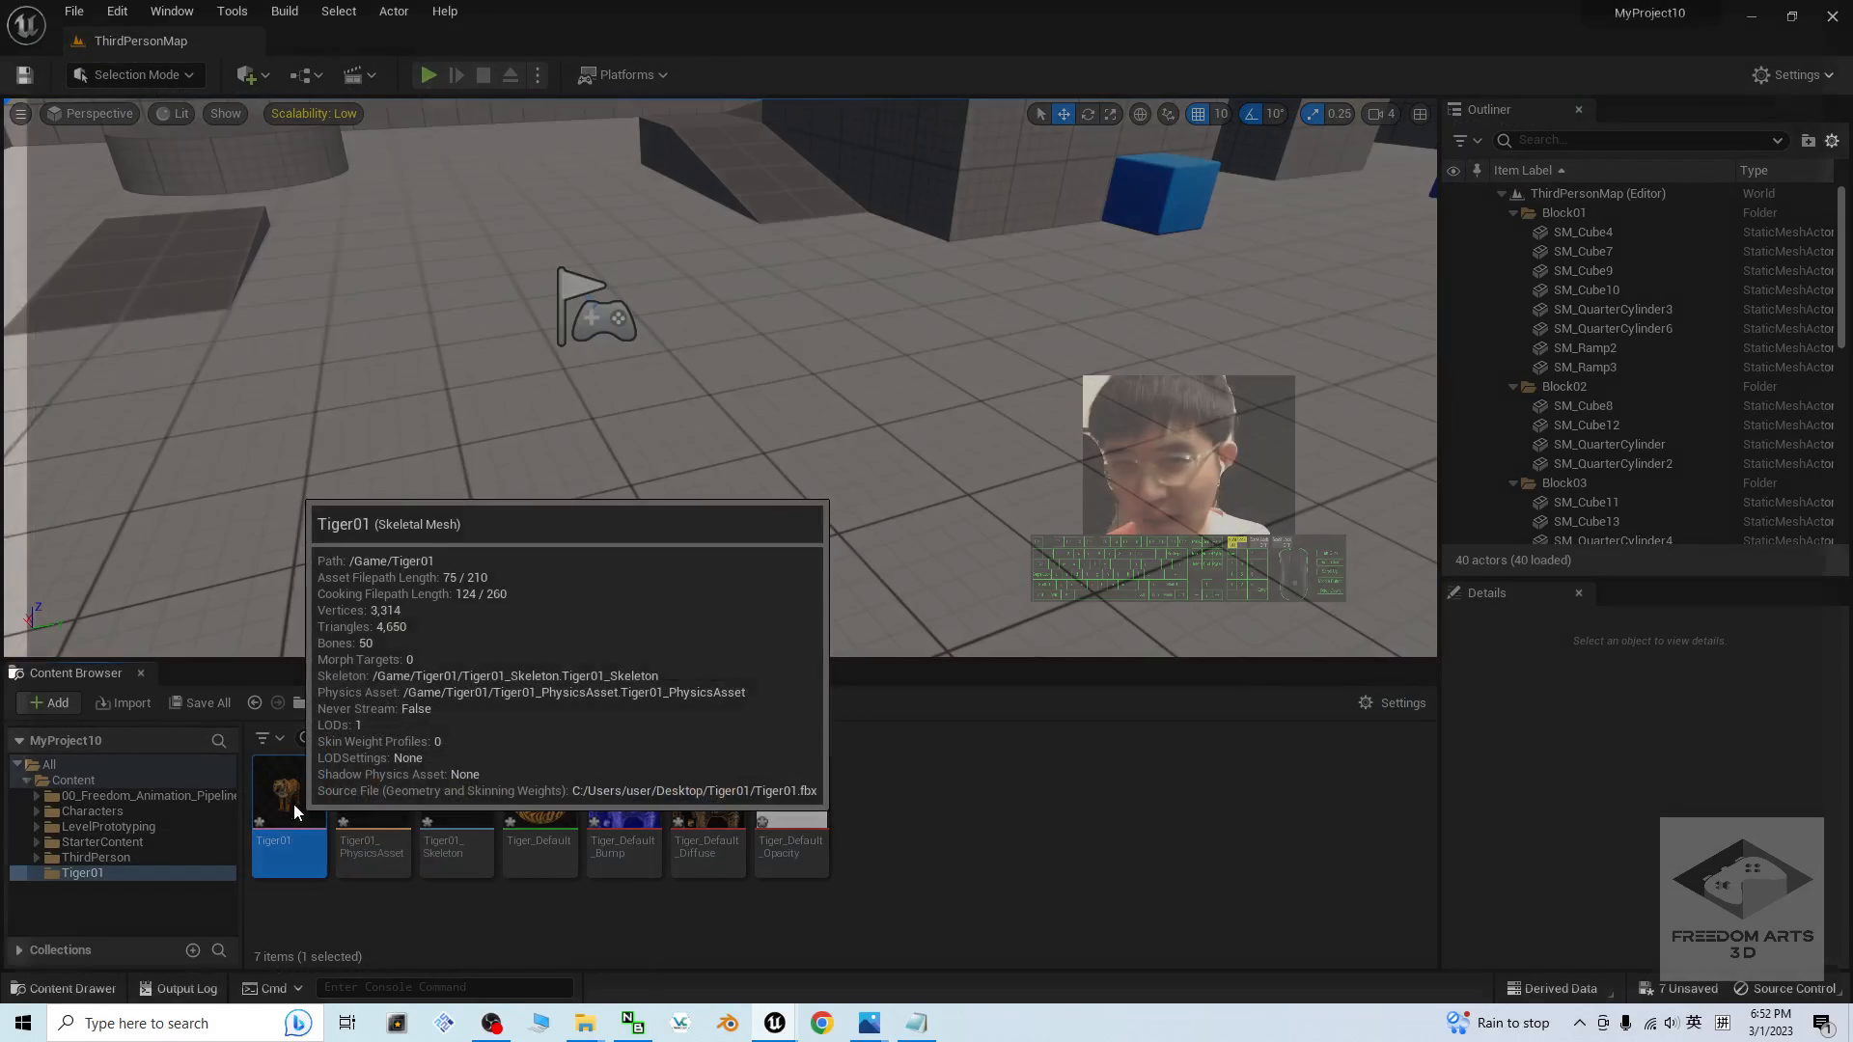
scroll(1137, 586, up, 3)
scroll(1137, 587, down, 3)
alt+drag(1136, 587, 1003, 627)
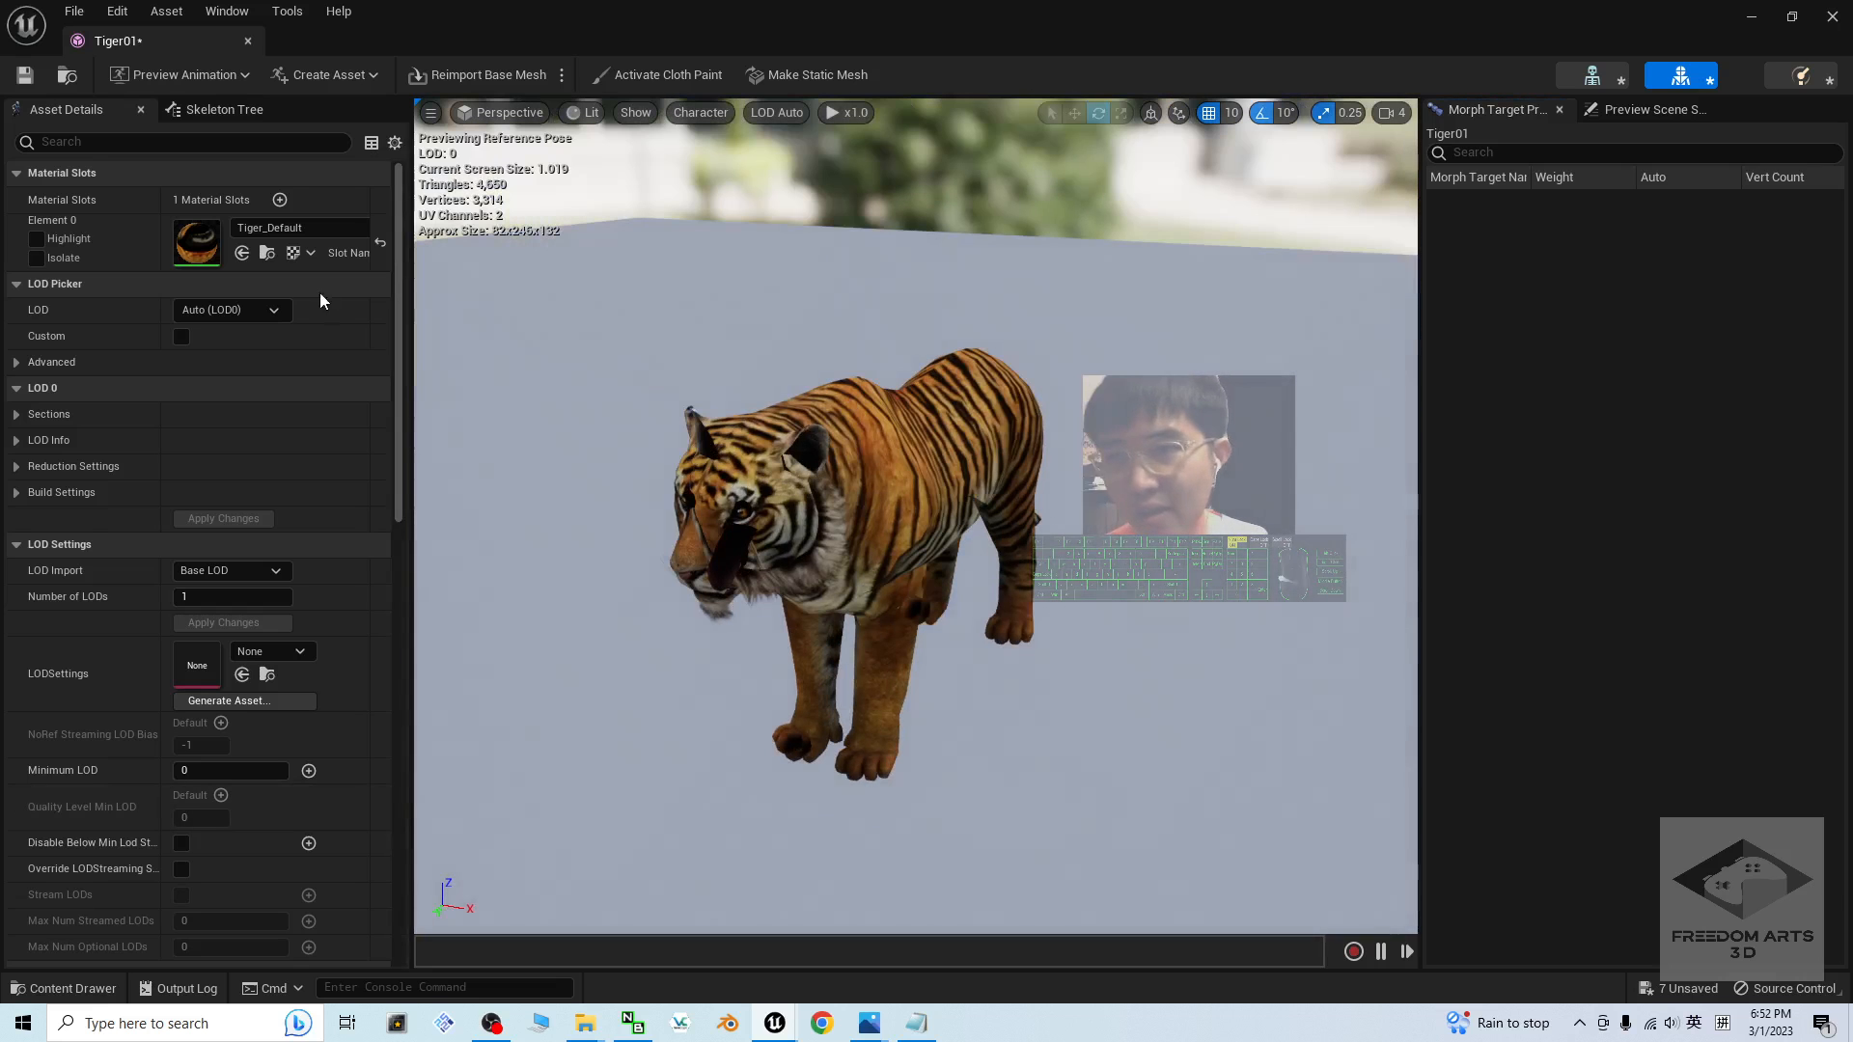
- Open the tiger's Tiger_Default material and spread its three overlapping texture sample nodes apart in the graph
double_click(193, 246)
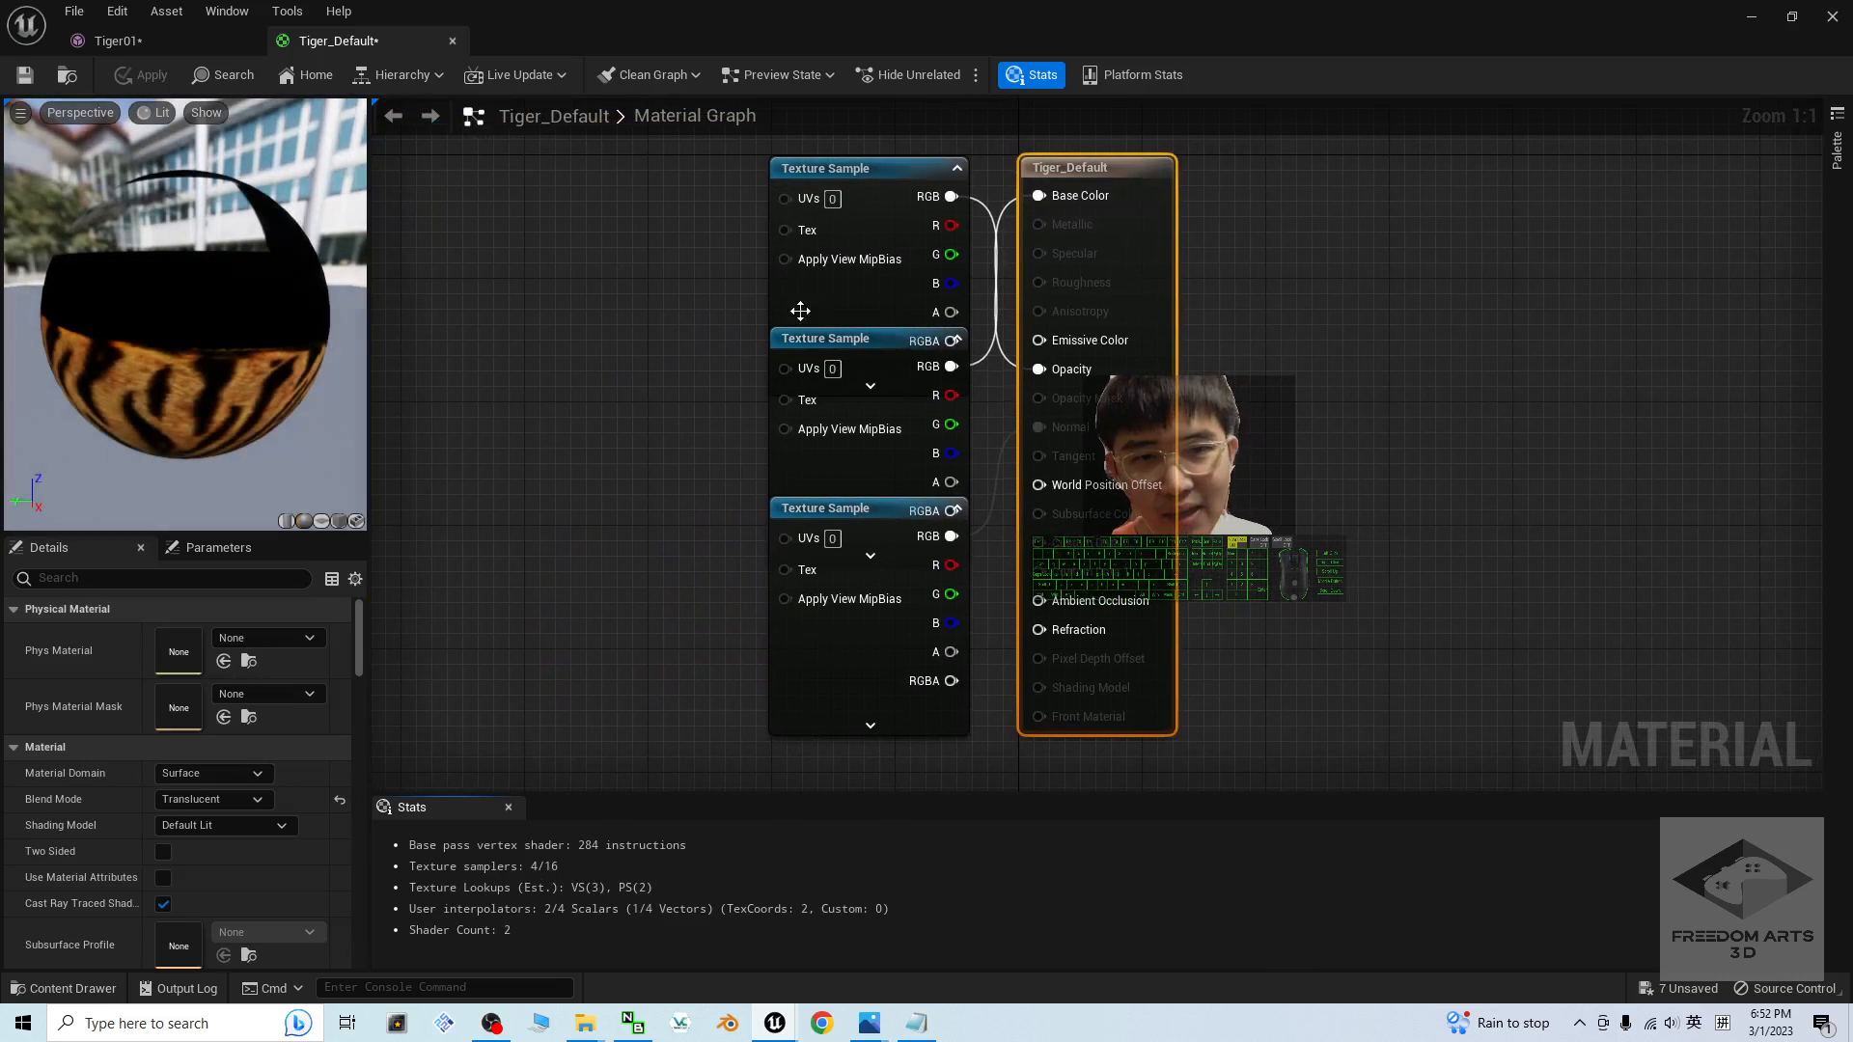
drag(836, 342, 716, 295)
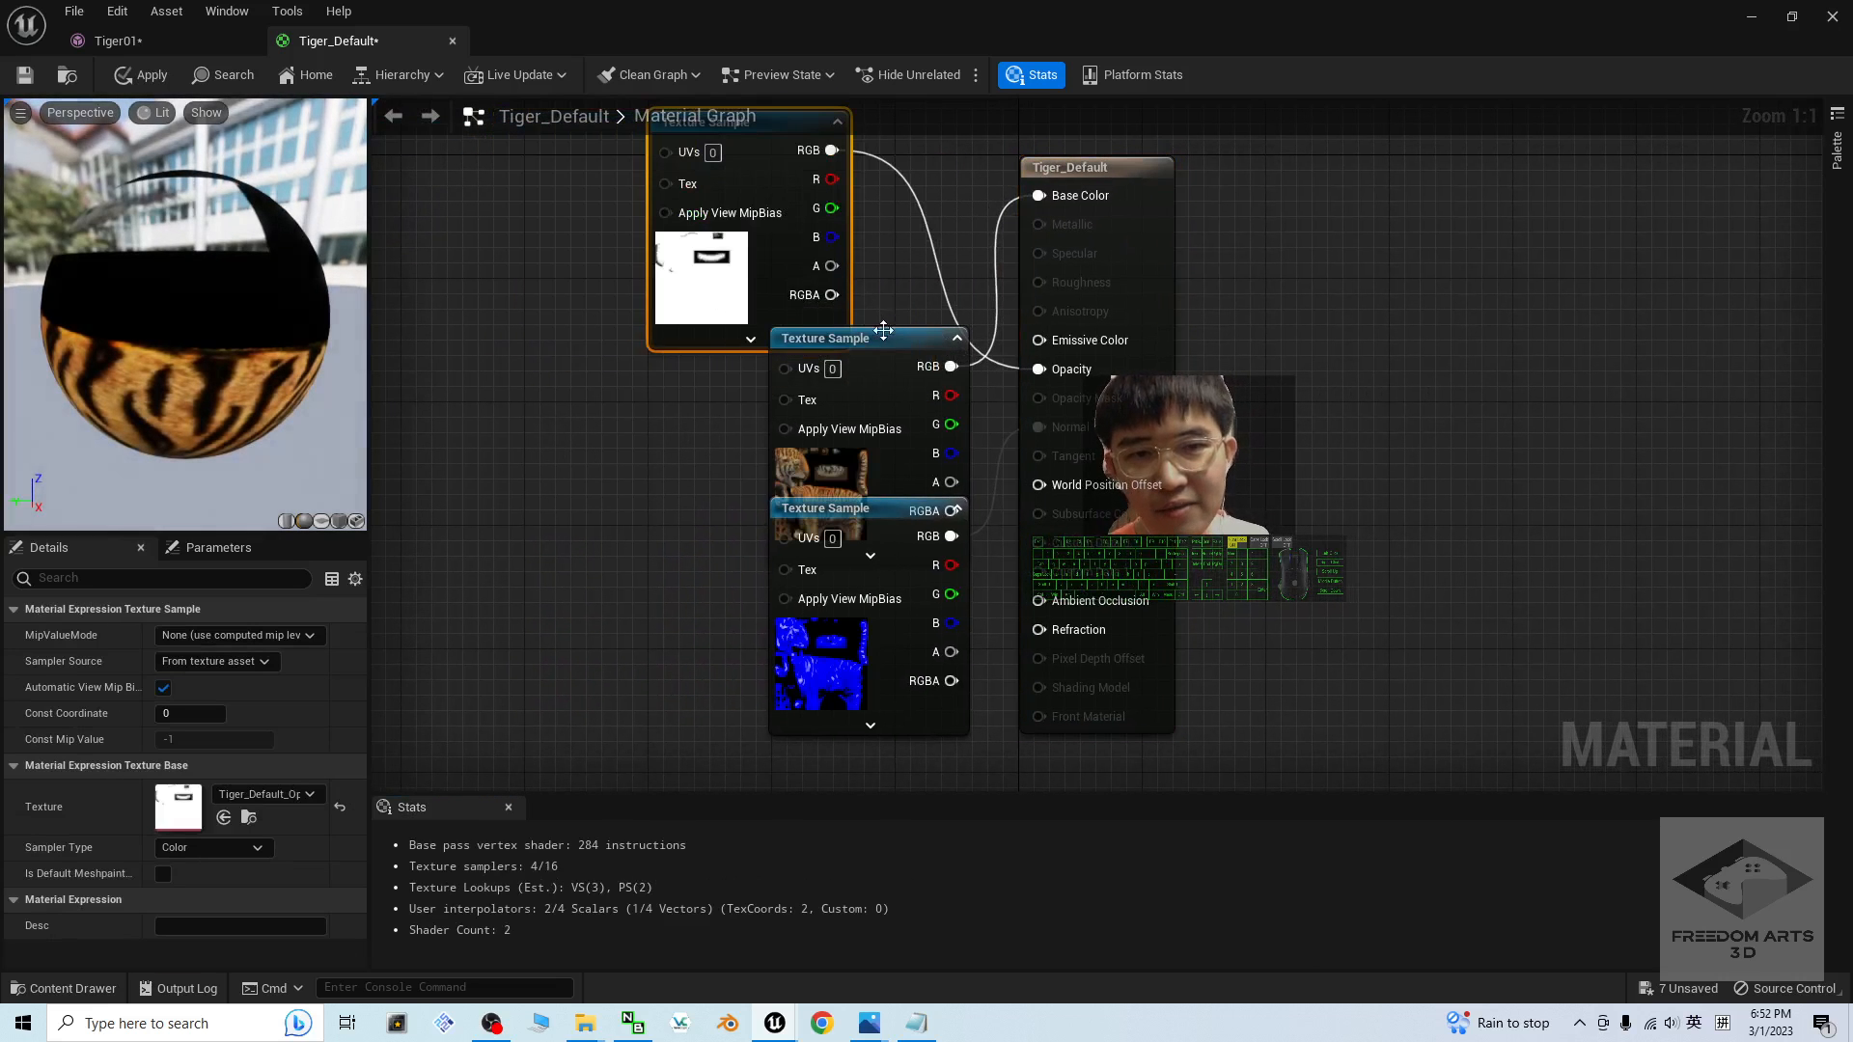
drag(882, 339, 568, 408)
drag(870, 506, 734, 600)
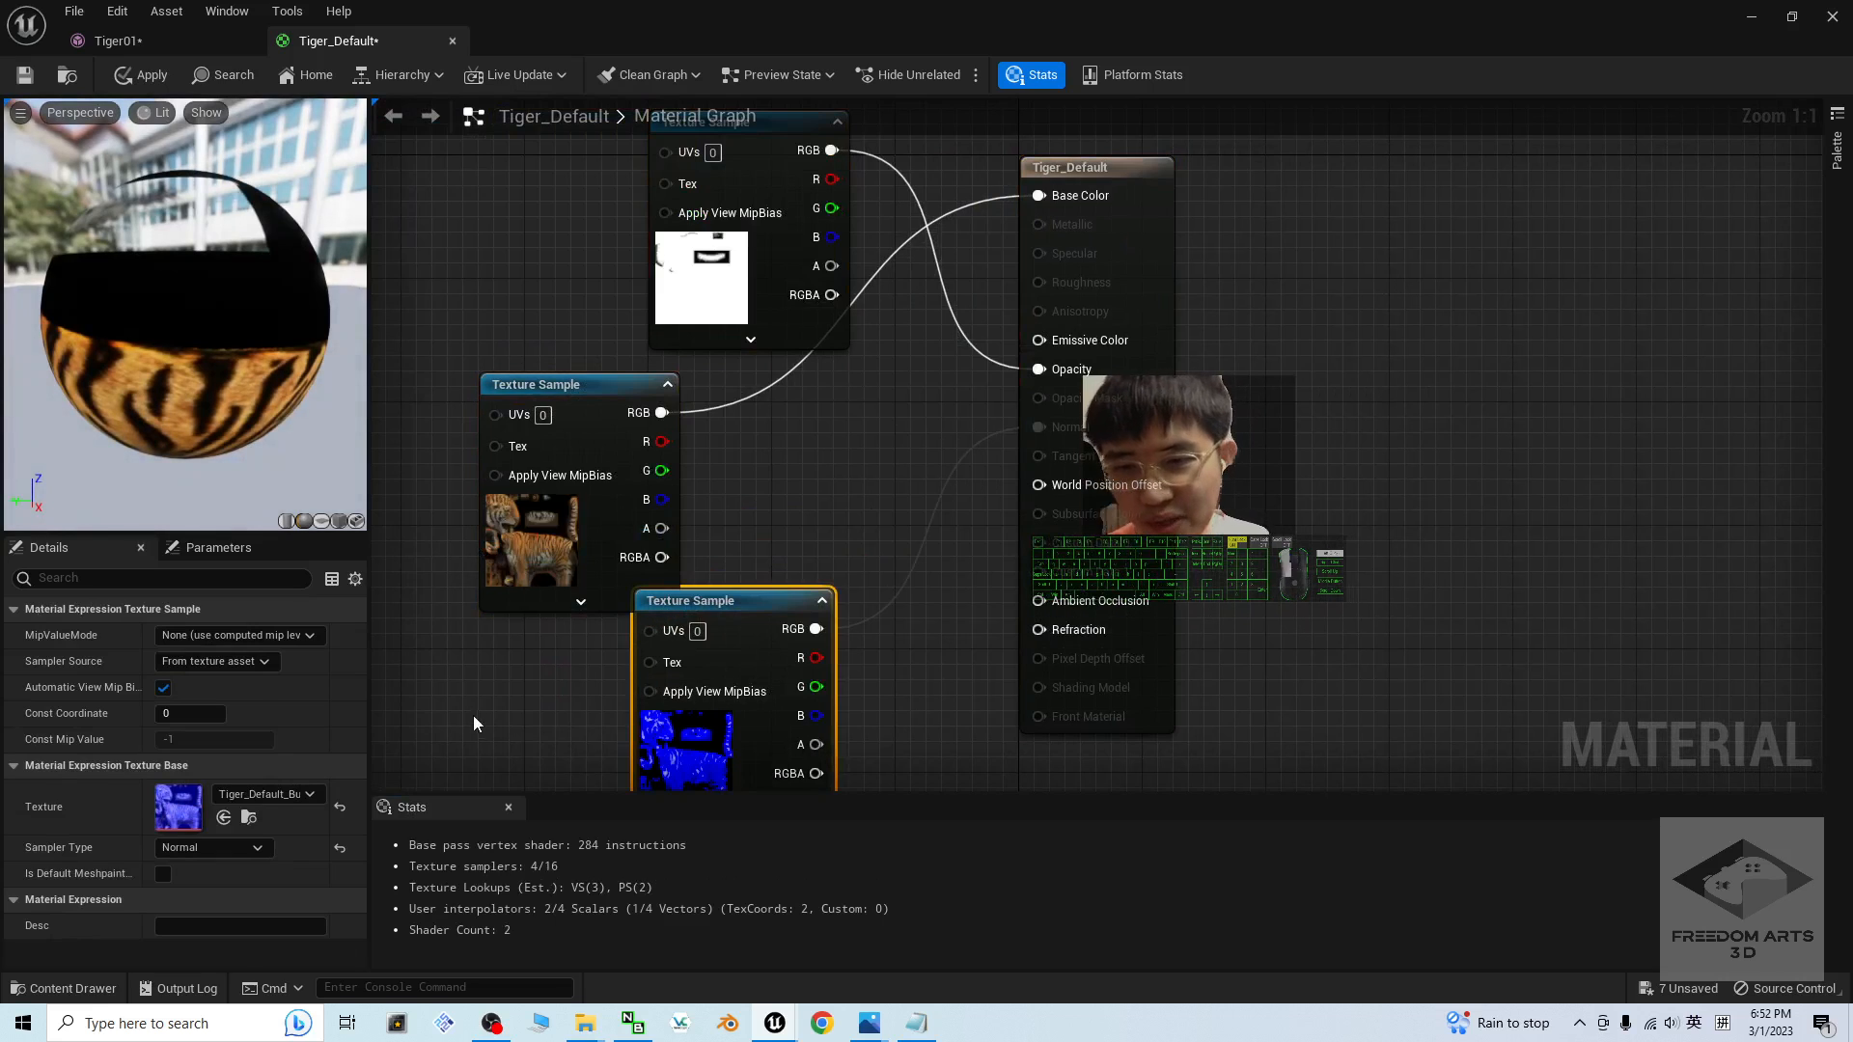
- Set the material's blend mode to Masked and move the opacity texture's connection from Opacity to Opacity Mask
click(458, 685)
click(216, 797)
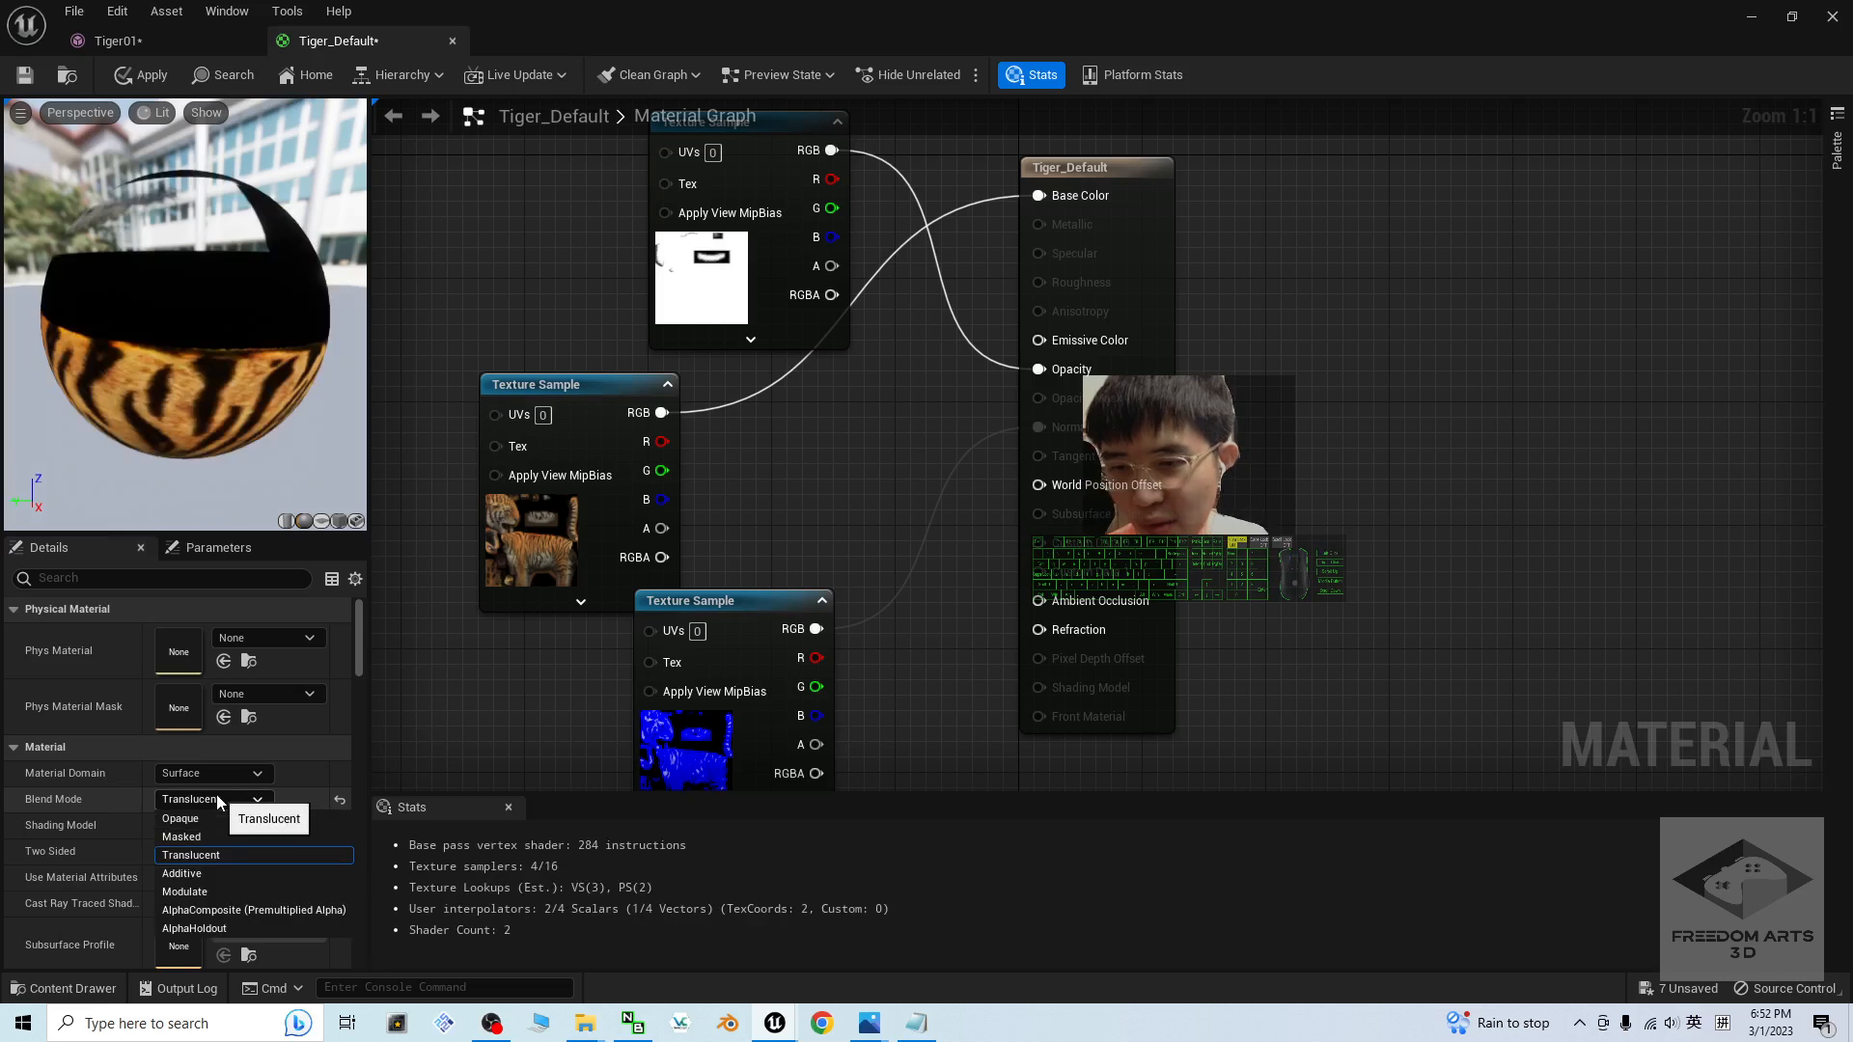
click(181, 837)
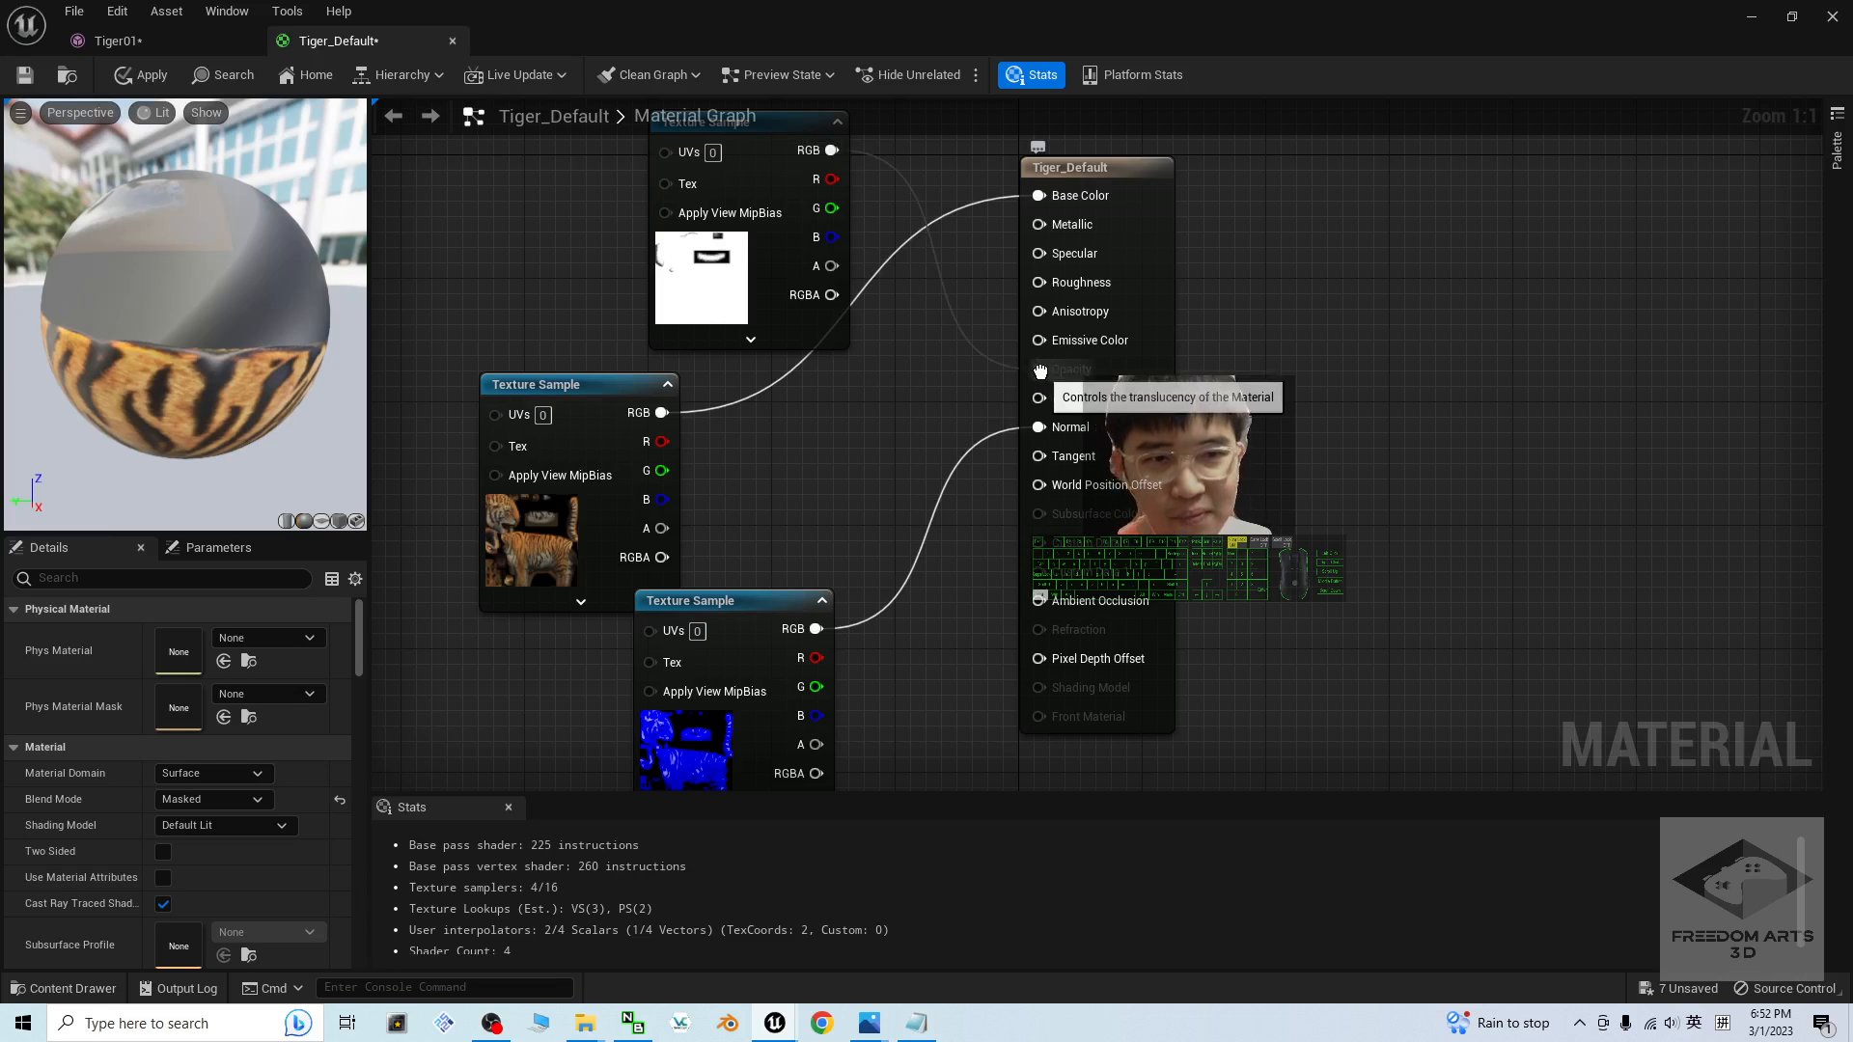
mouse_move(1035, 371)
ctrl+mouse_down()
mouse_move(948, 369)
mouse_move(969, 350)
mouse_move(1038, 398)
ctrl+mouse_up()
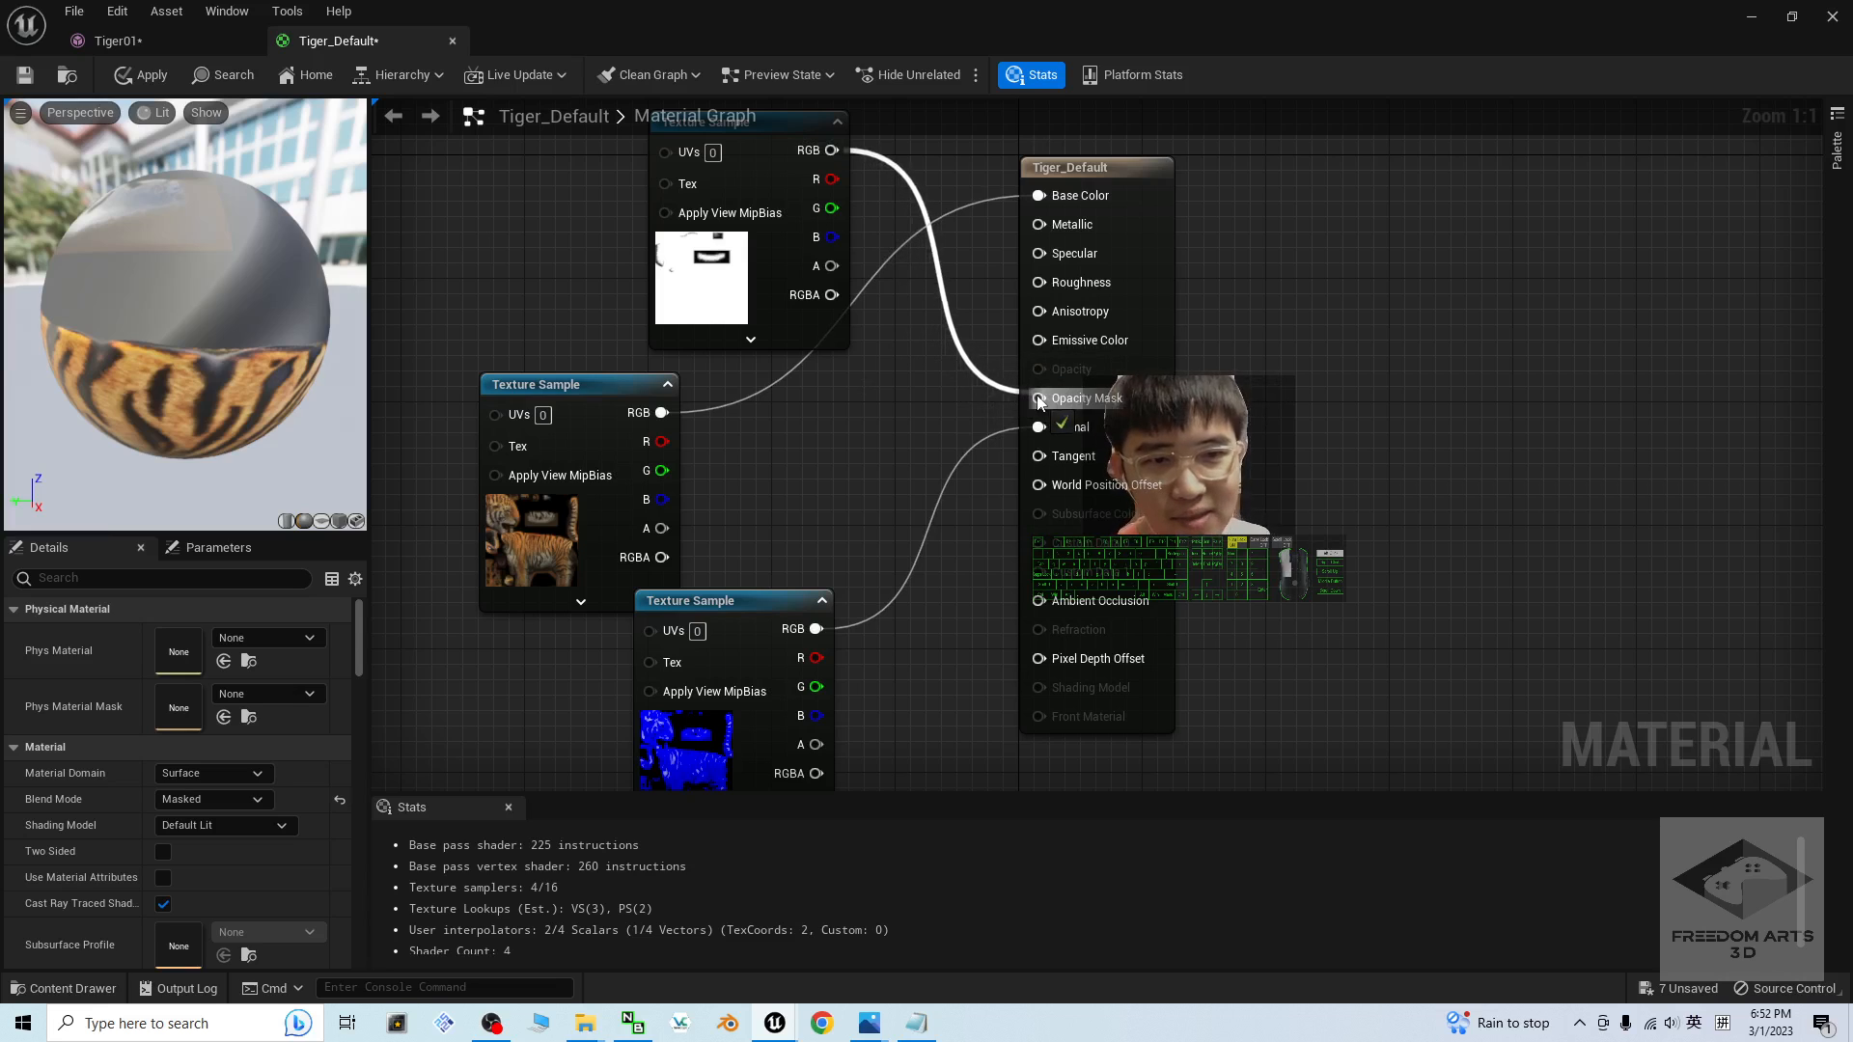
- Disconnect the bump texture from the Normal input, enable Two Sided, and save the Tiger_Default material
drag(768, 654, 830, 577)
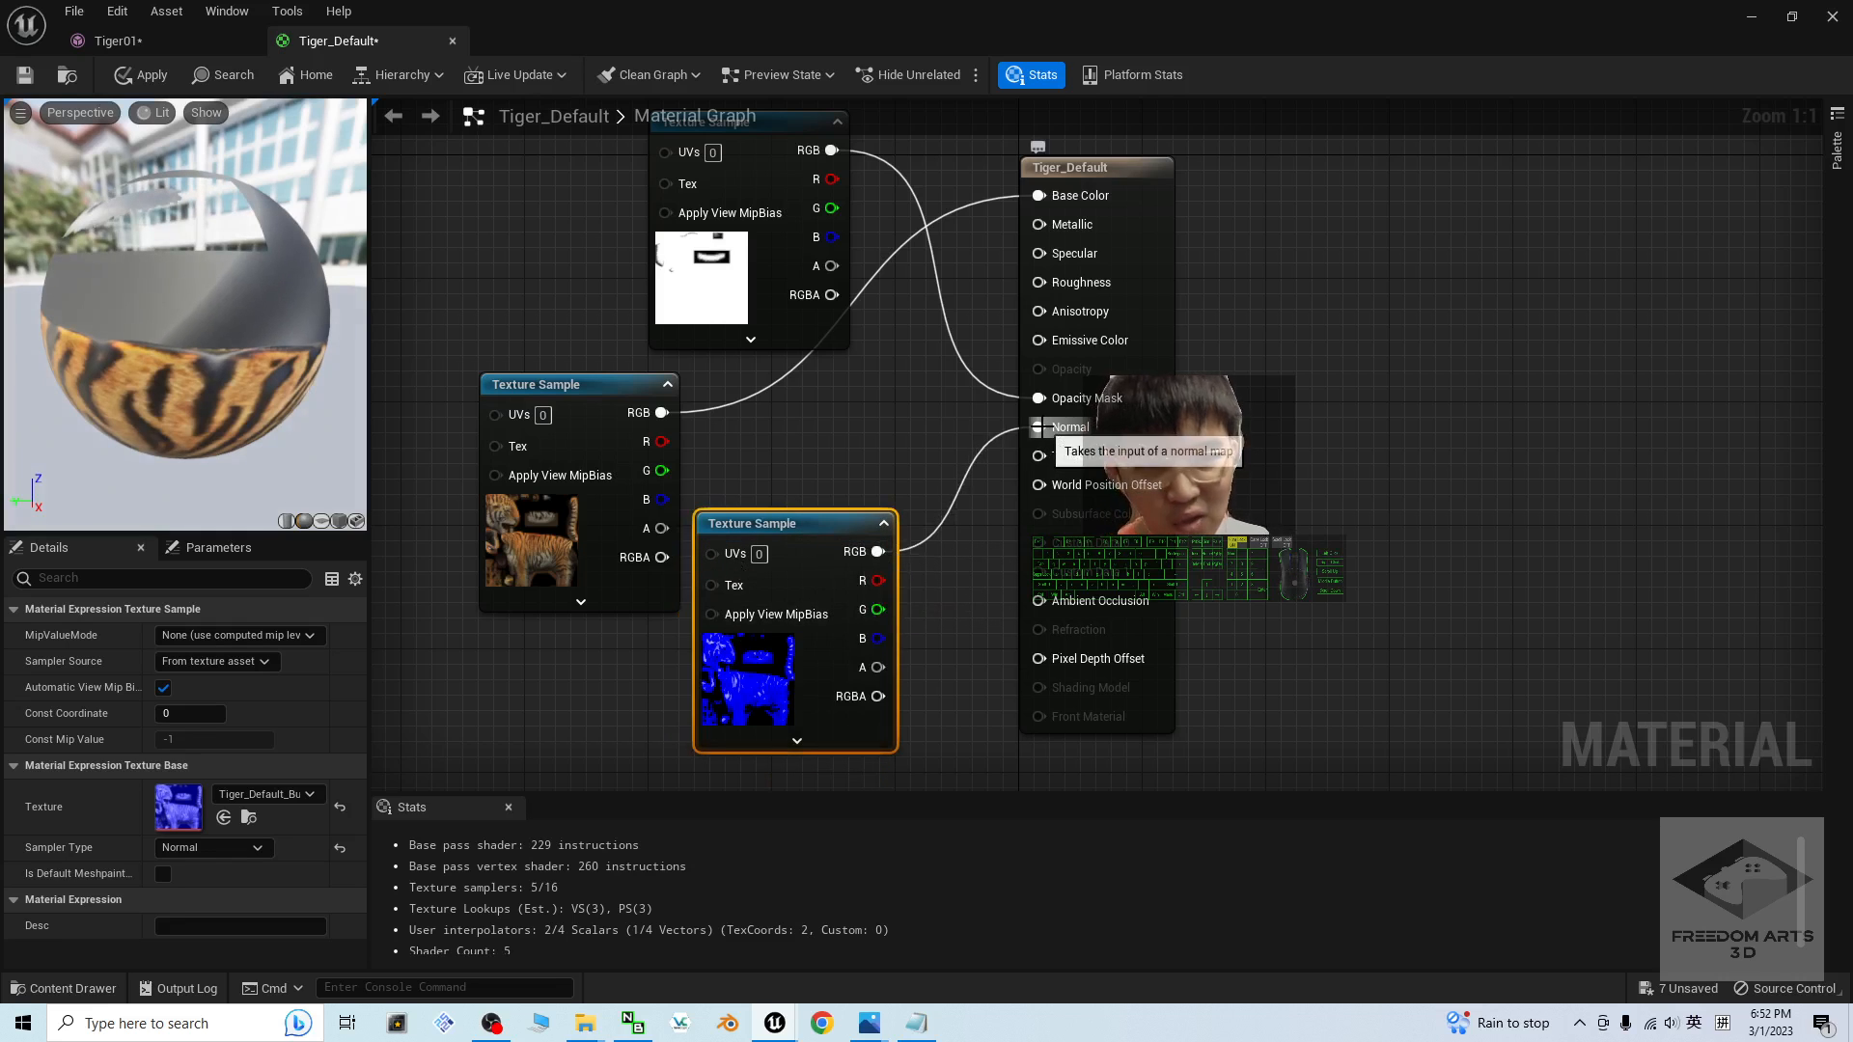
ctrl+drag(1039, 426, 965, 440)
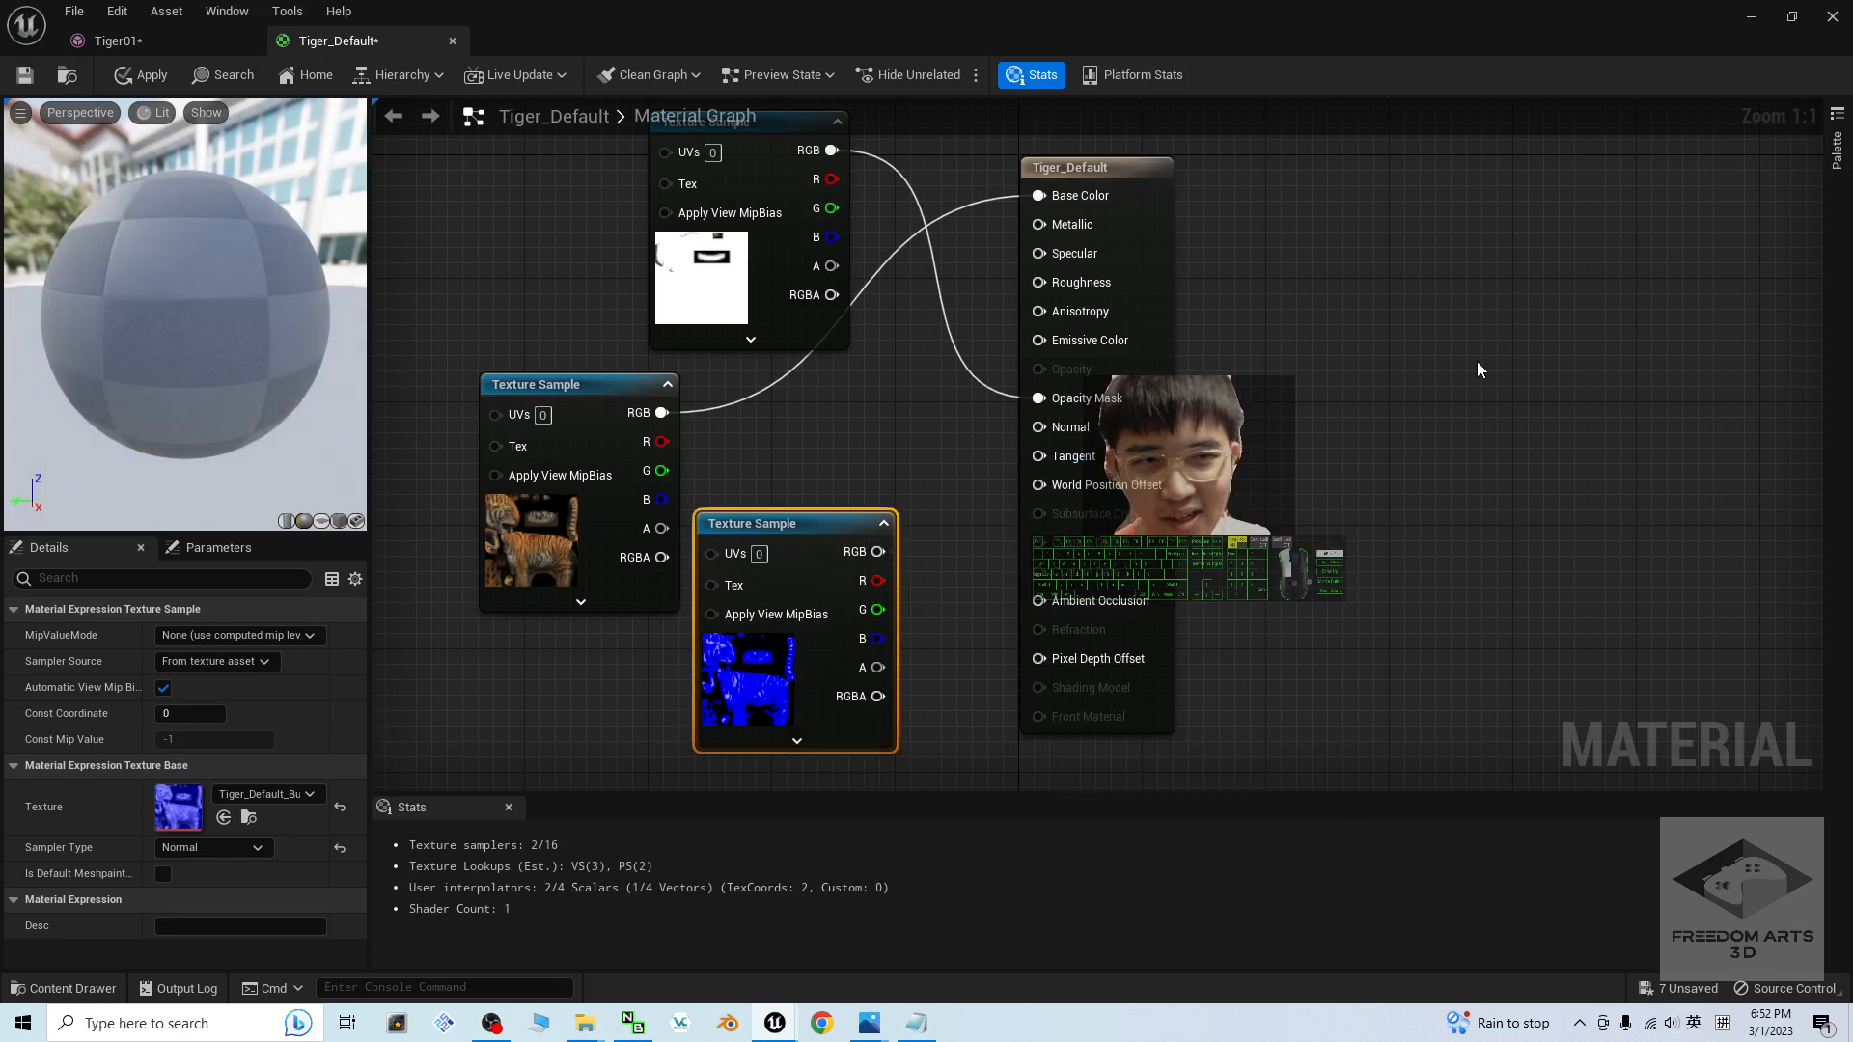
click(1477, 361)
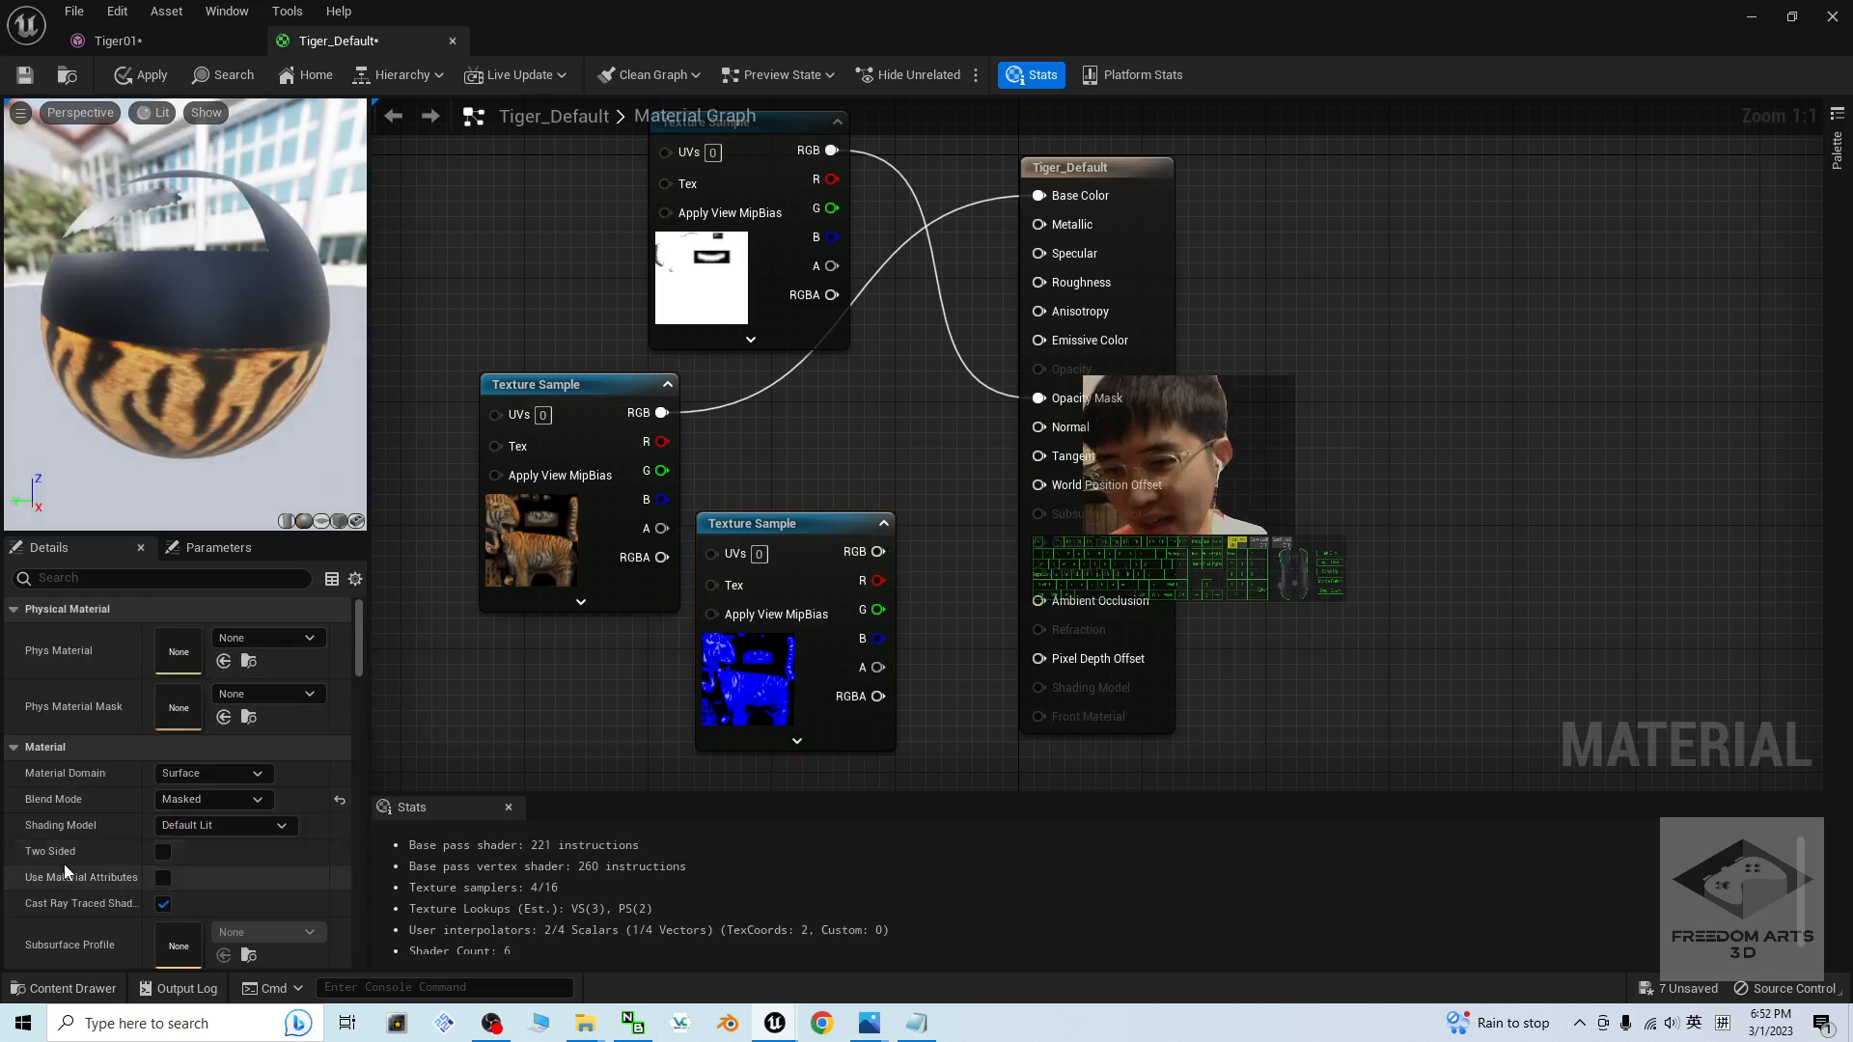
click(163, 852)
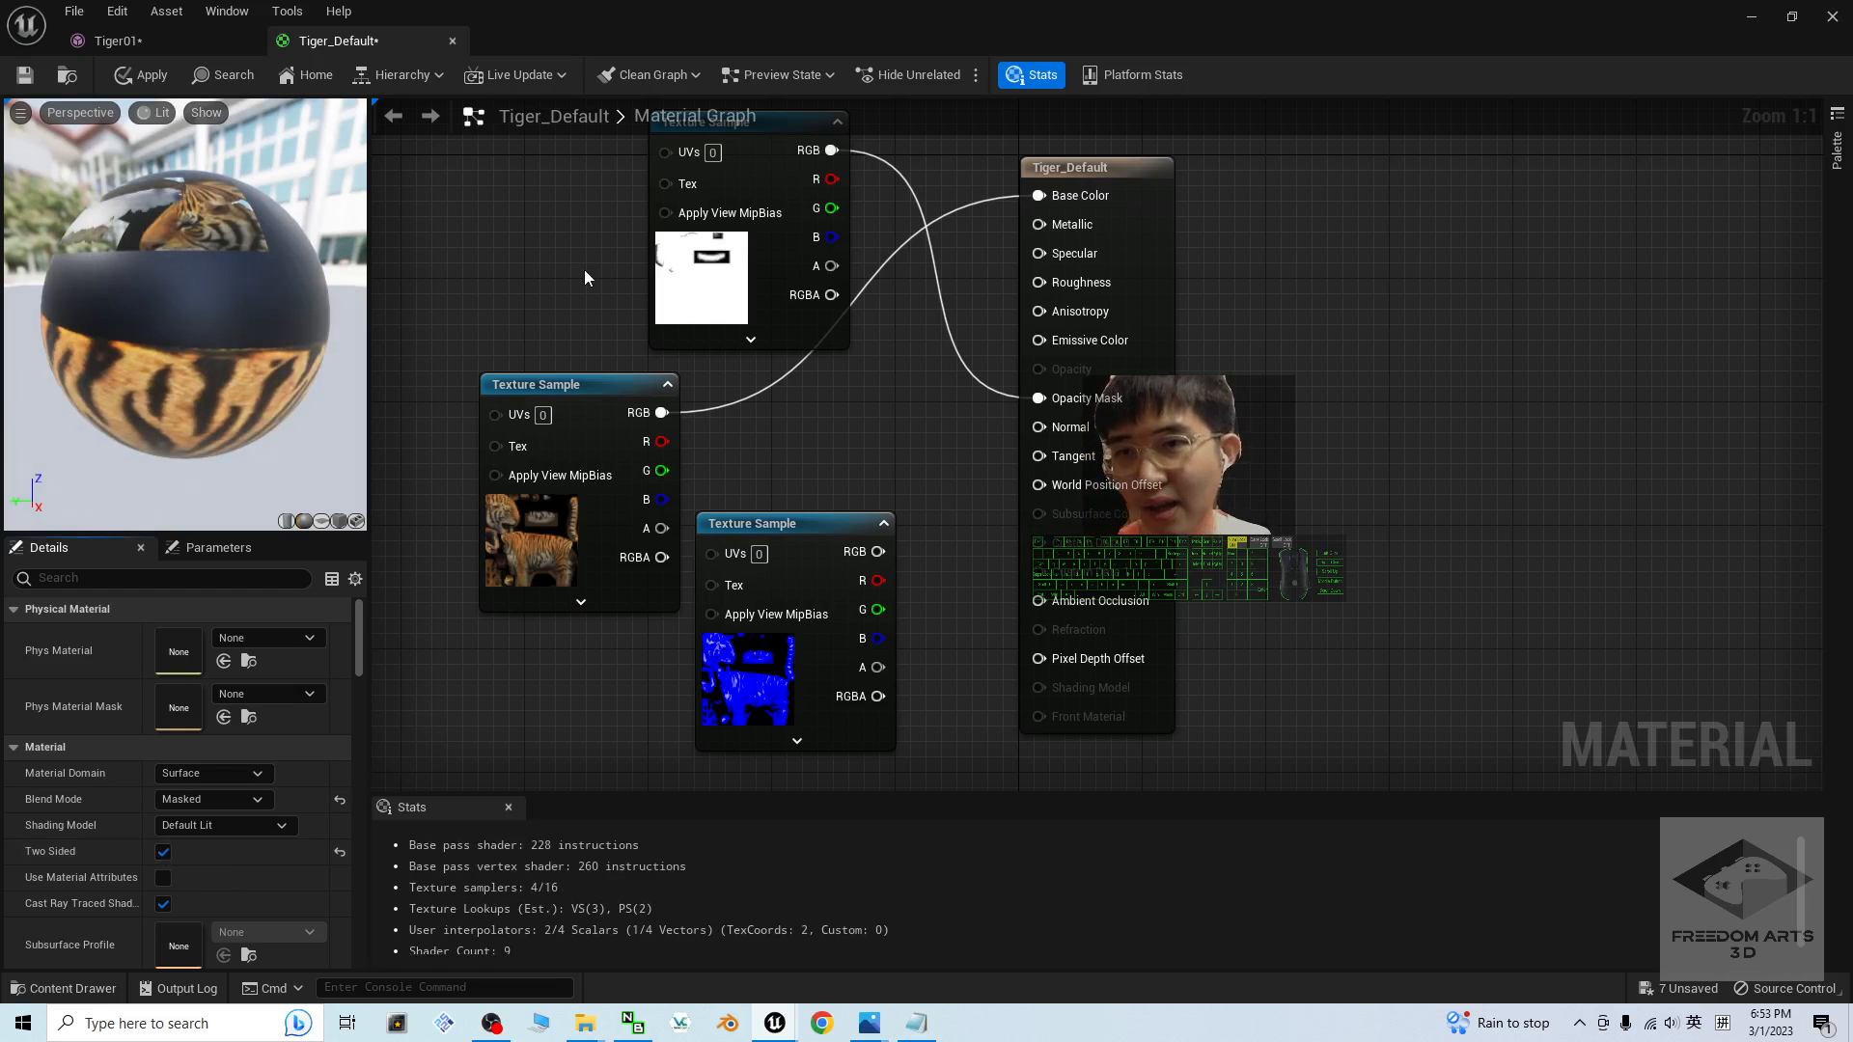
click(25, 75)
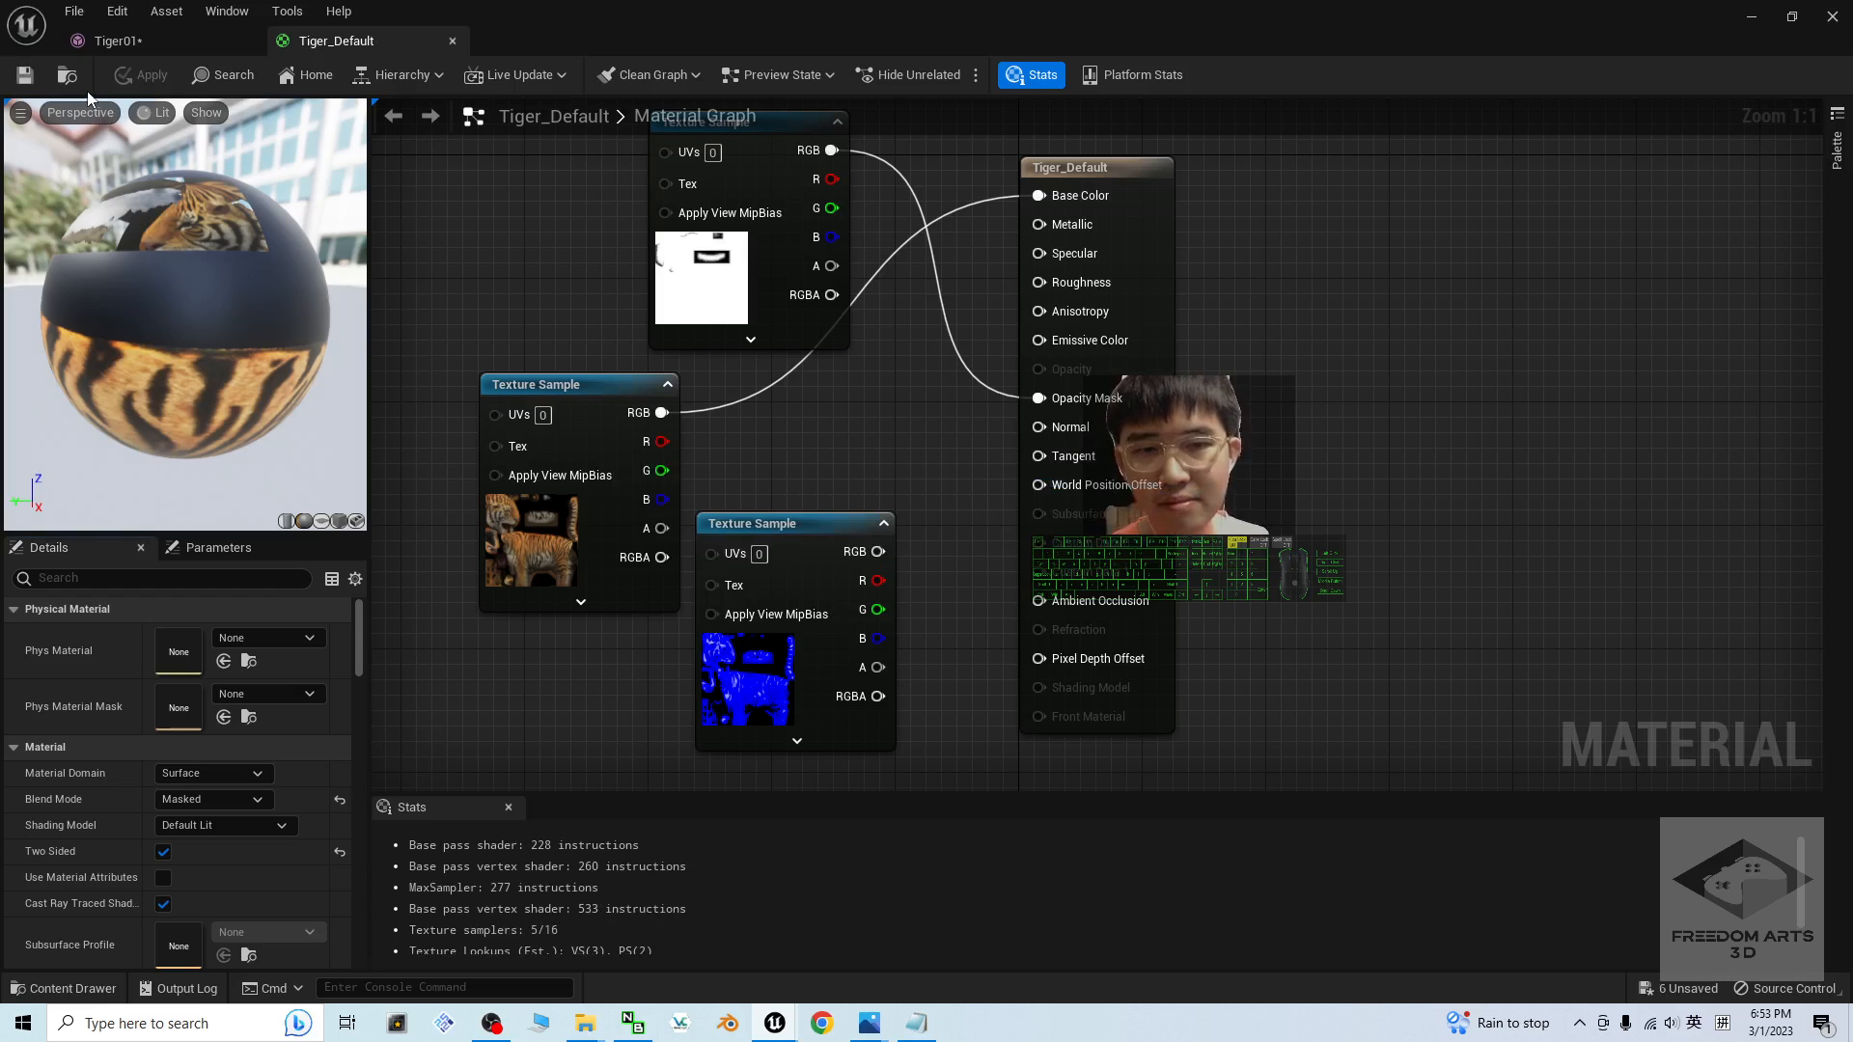
- Check the updated material on the Tiger01 mesh, save the mesh, and close the asset editor window
click(123, 46)
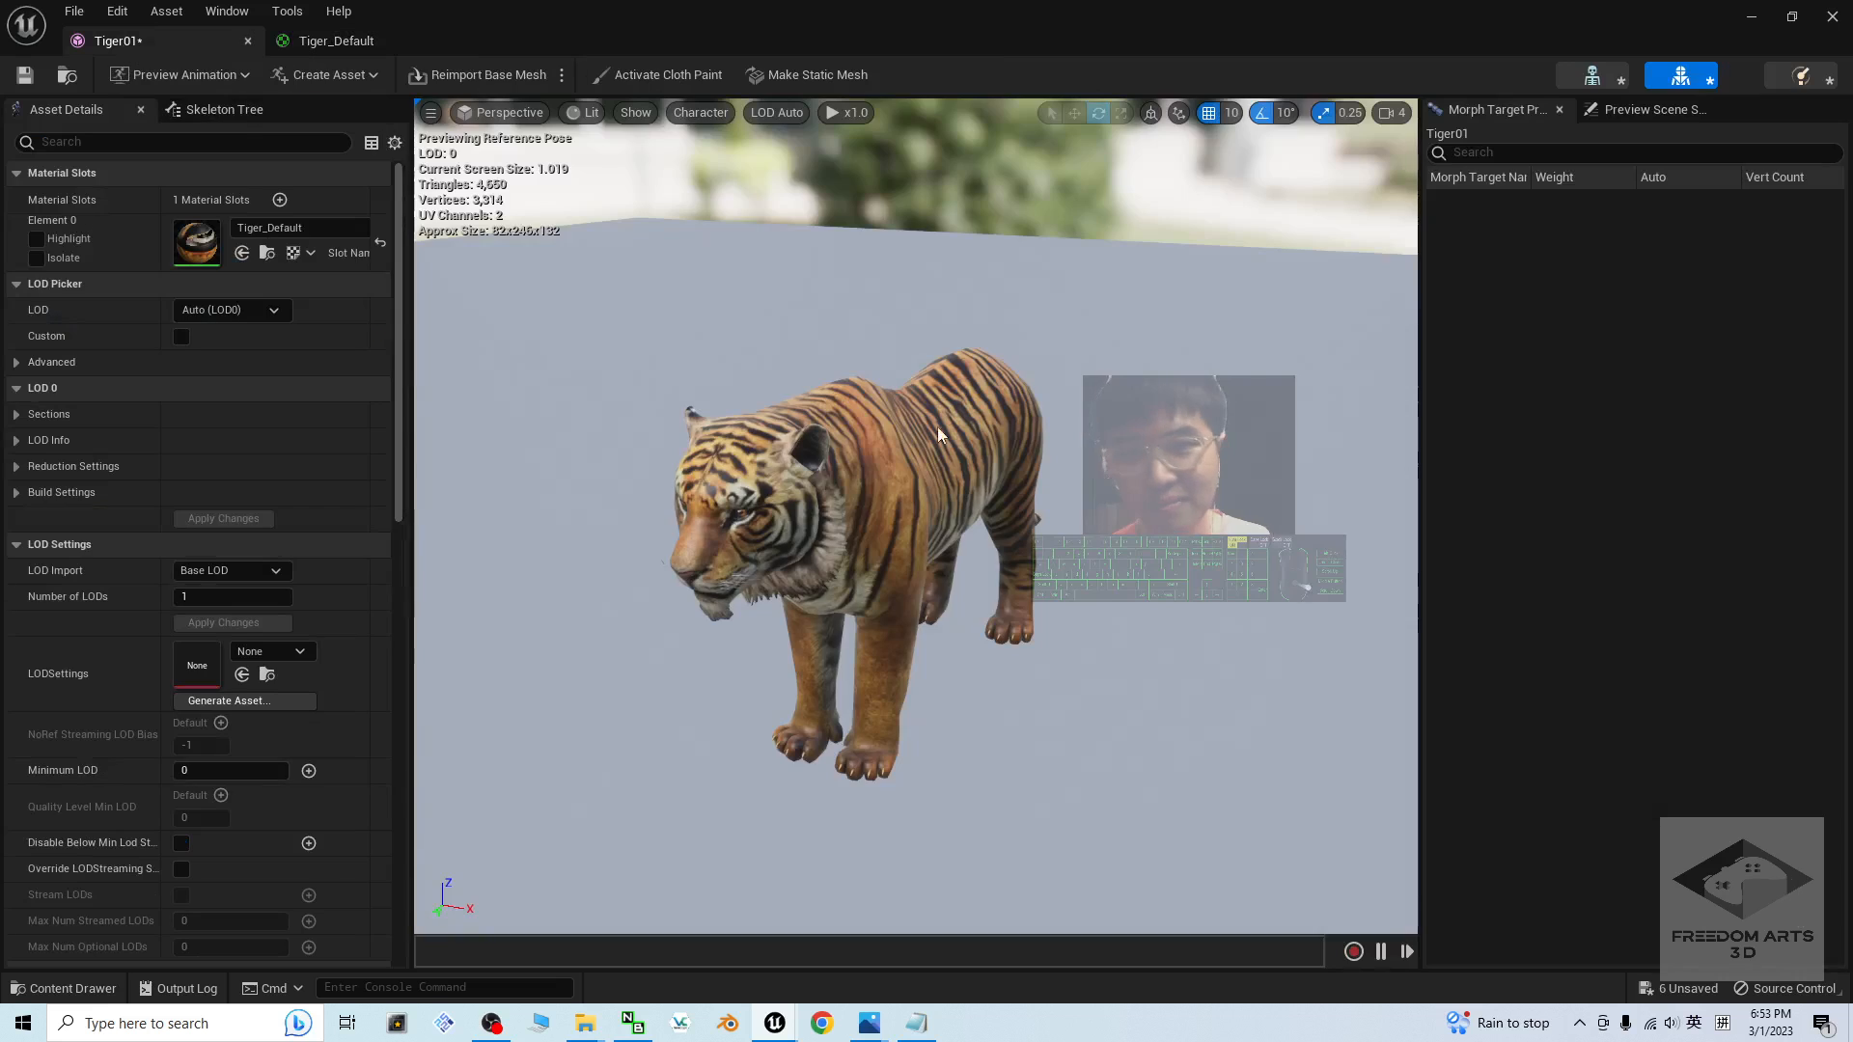
scroll(1061, 570, up, 2)
scroll(1060, 570, down, 2)
mouse_move(1060, 570)
alt+mouse_down()
mouse_move(1303, 516)
mouse_move(1068, 563)
alt+mouse_up()
alt+drag(956, 638, 1023, 569)
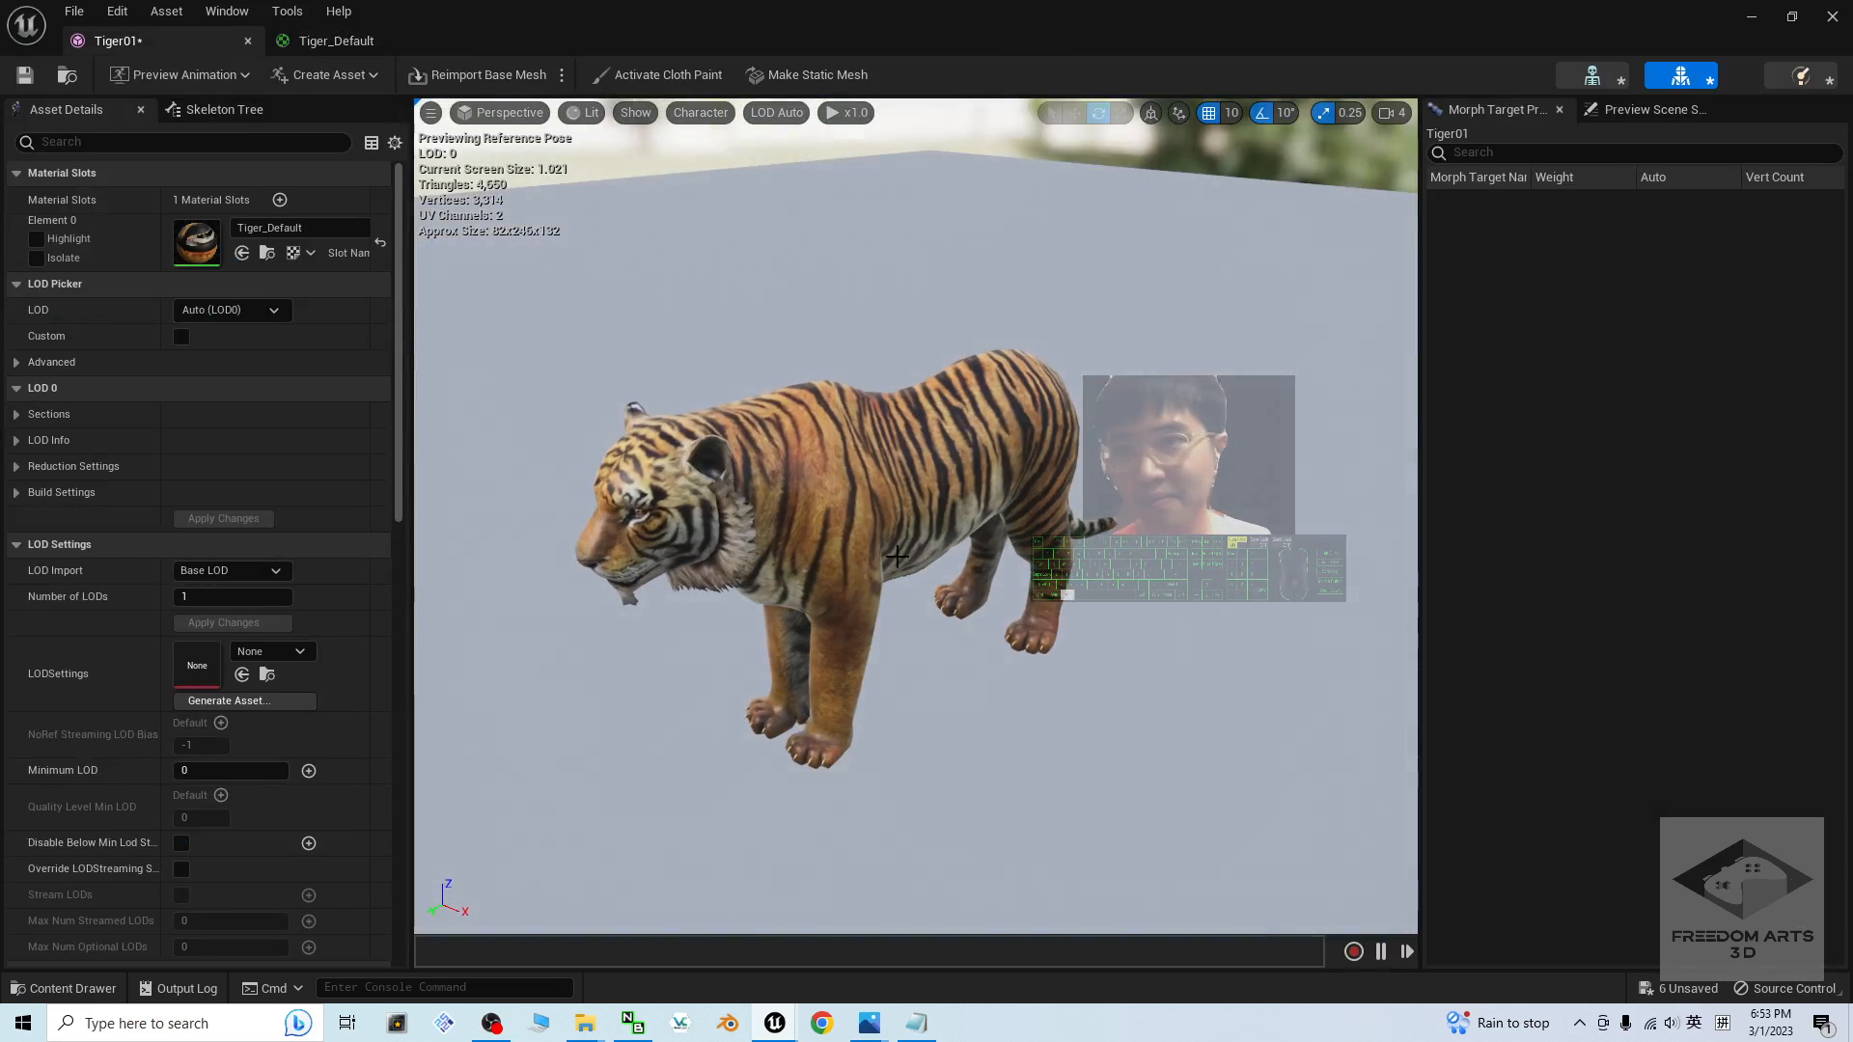
click(24, 75)
click(1842, 13)
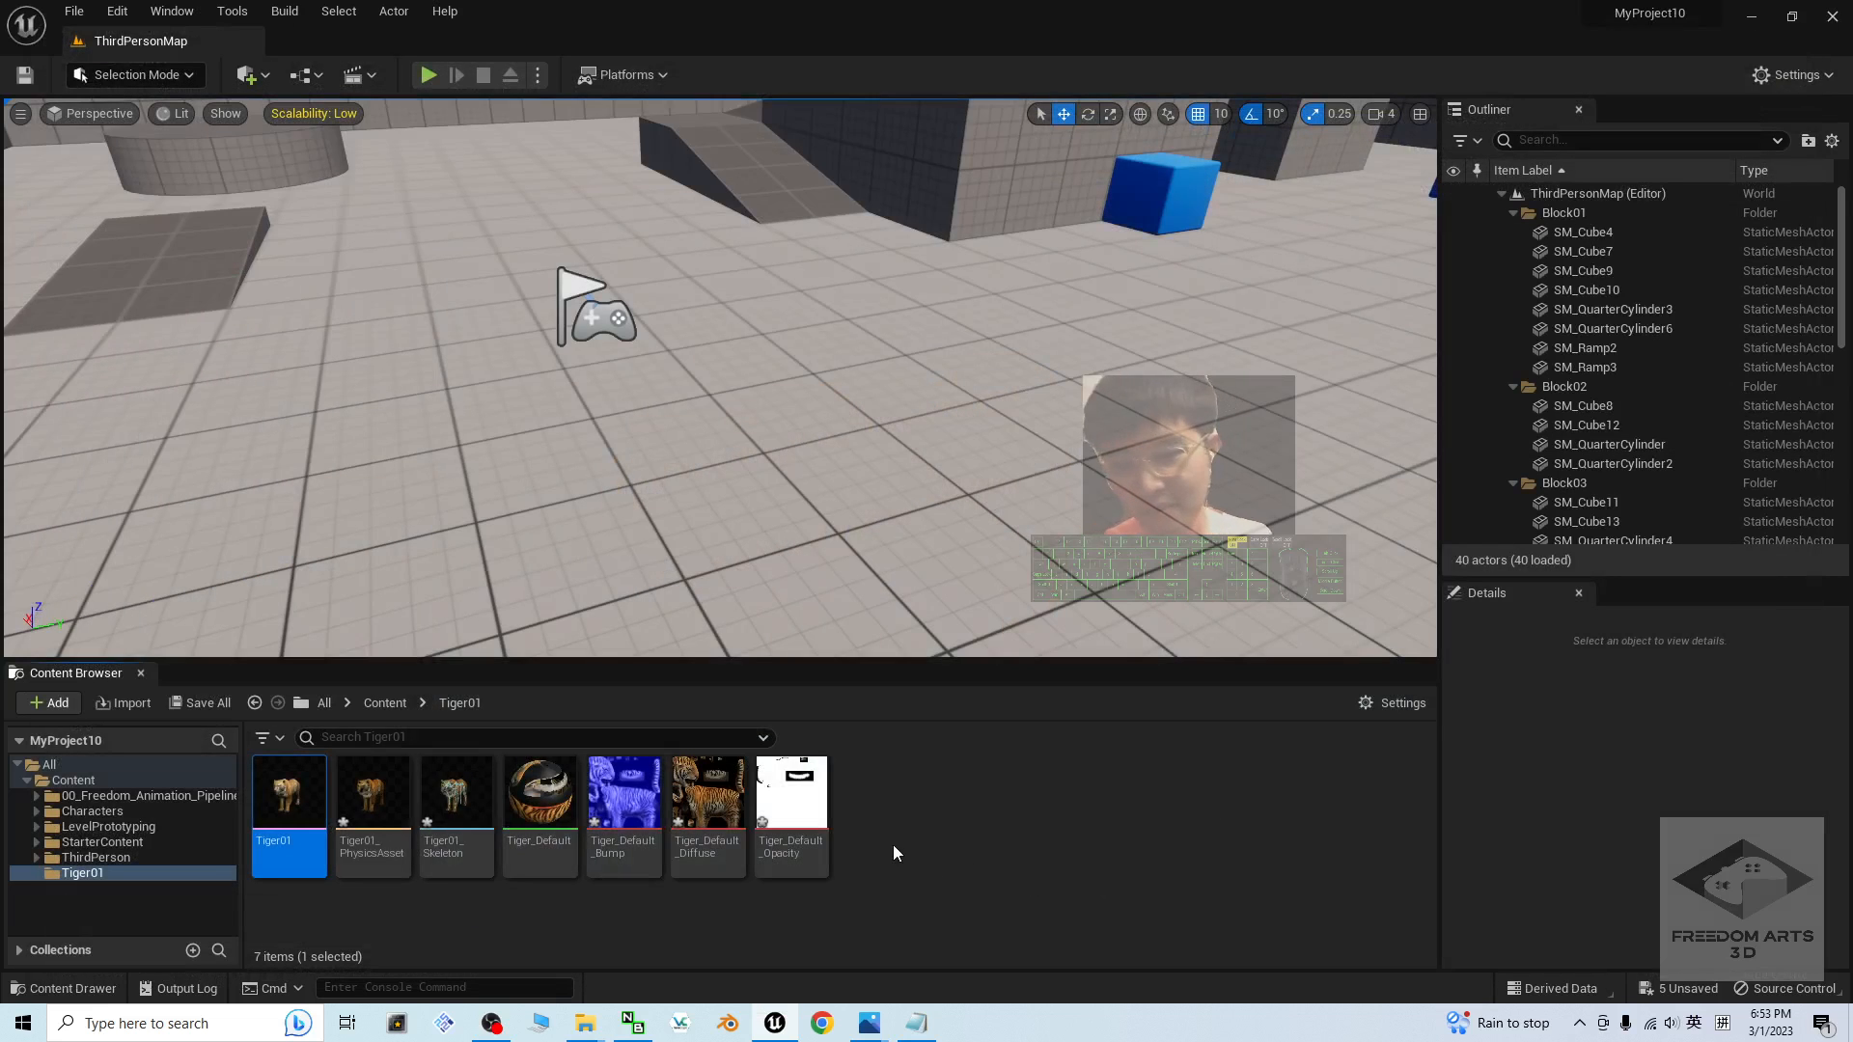
- Create an IK Rig asset in the Tiger01 folder based on the Tiger01 skeletal mesh
right_click(877, 874)
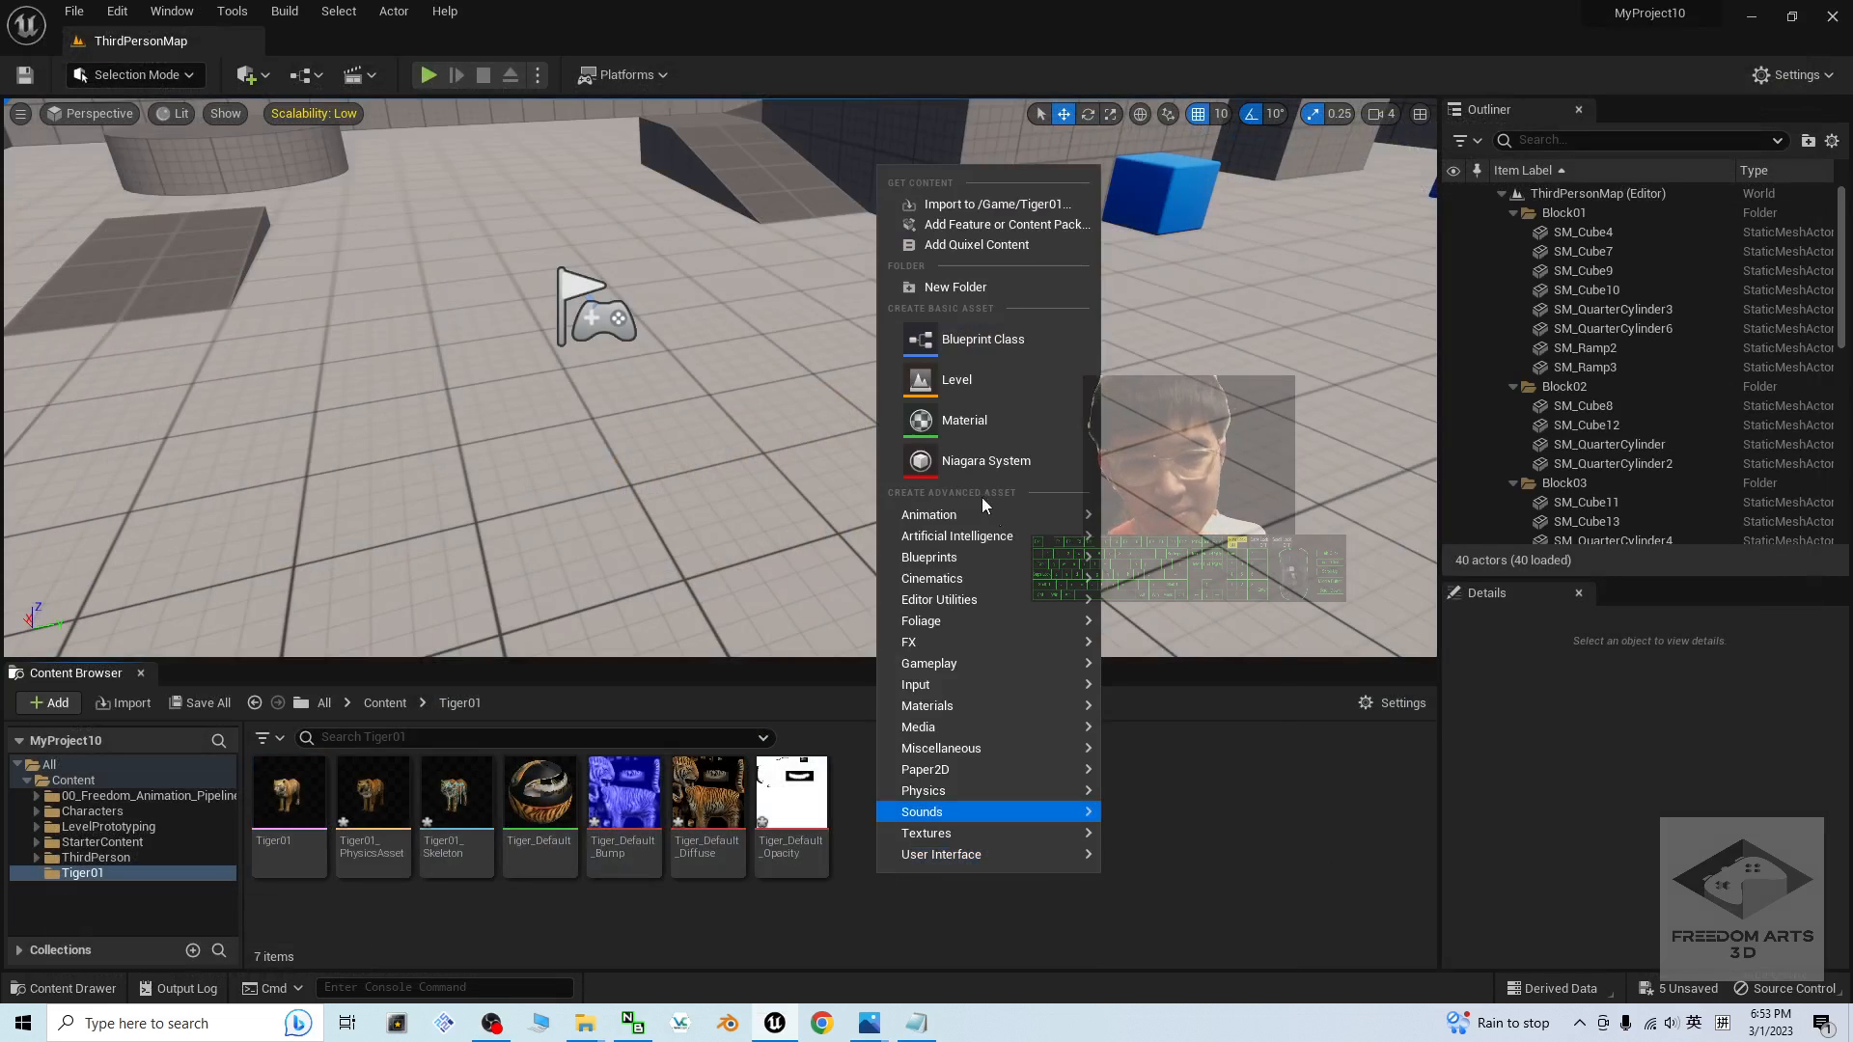
mouse_move(974, 515)
mouse_move(1187, 901)
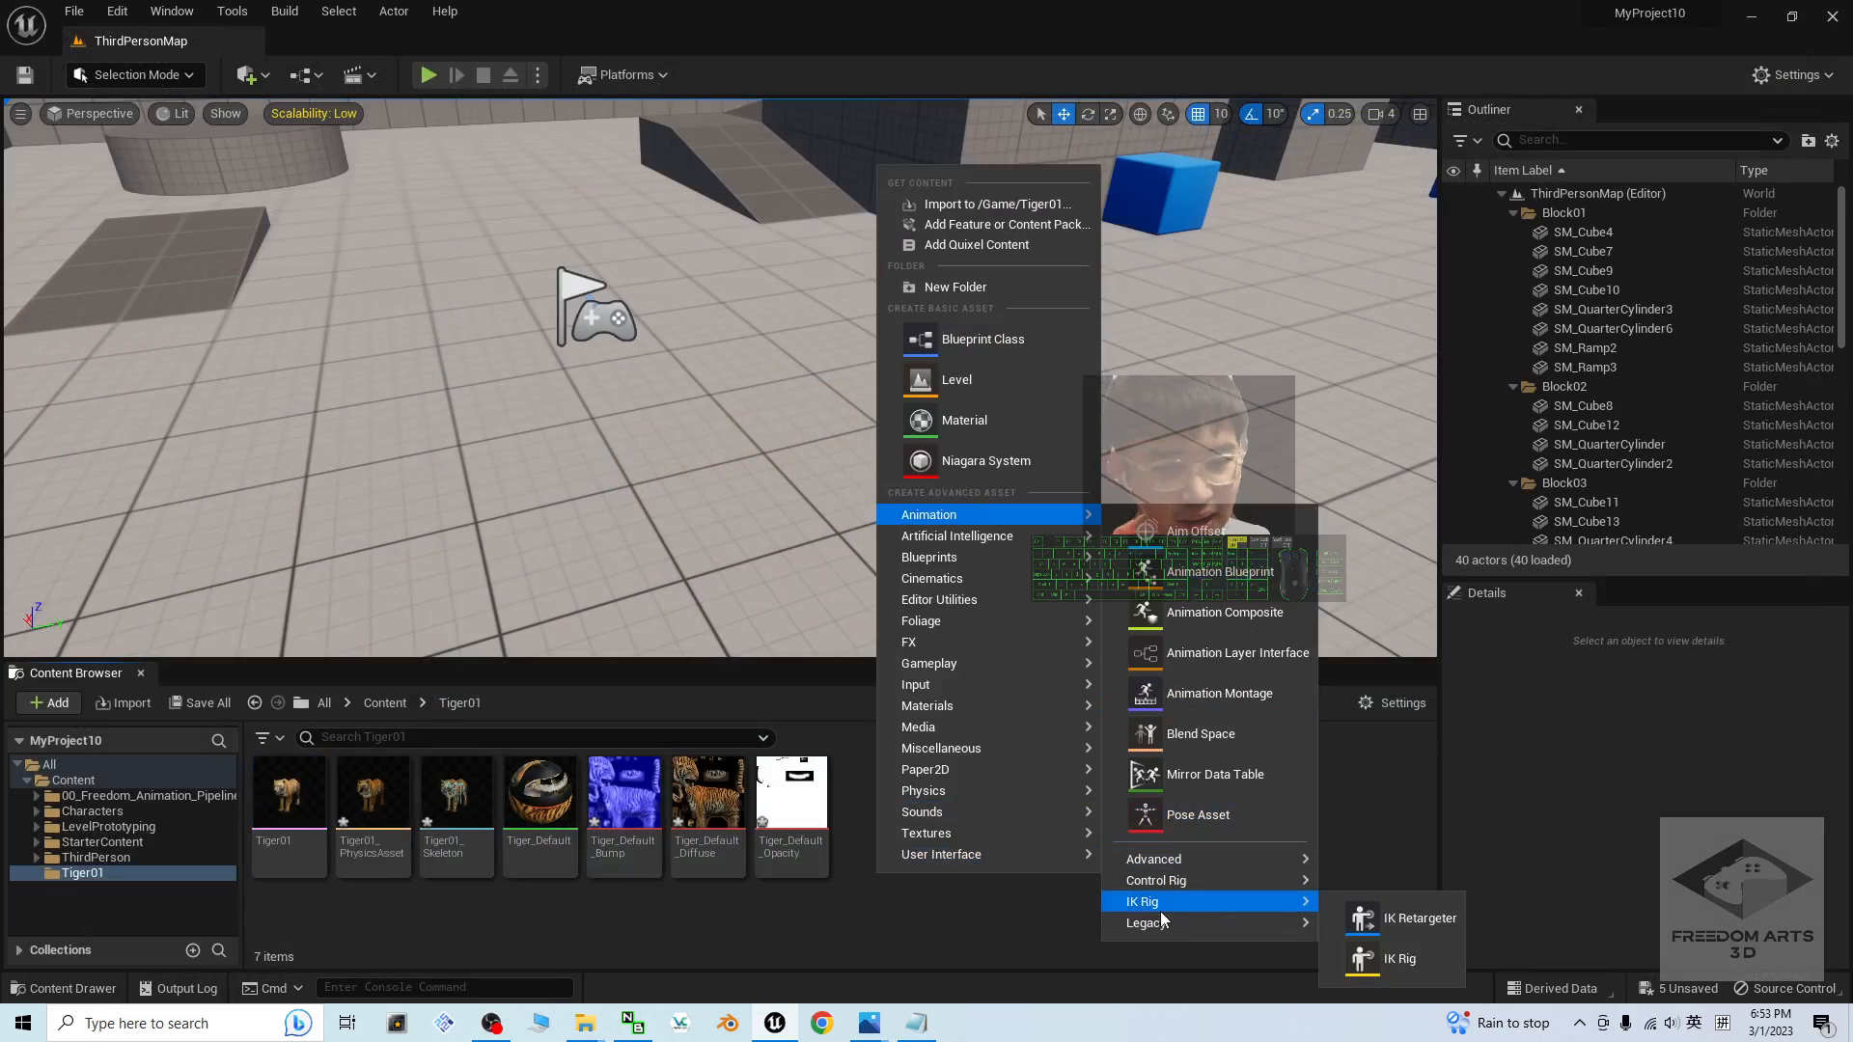
click(1400, 960)
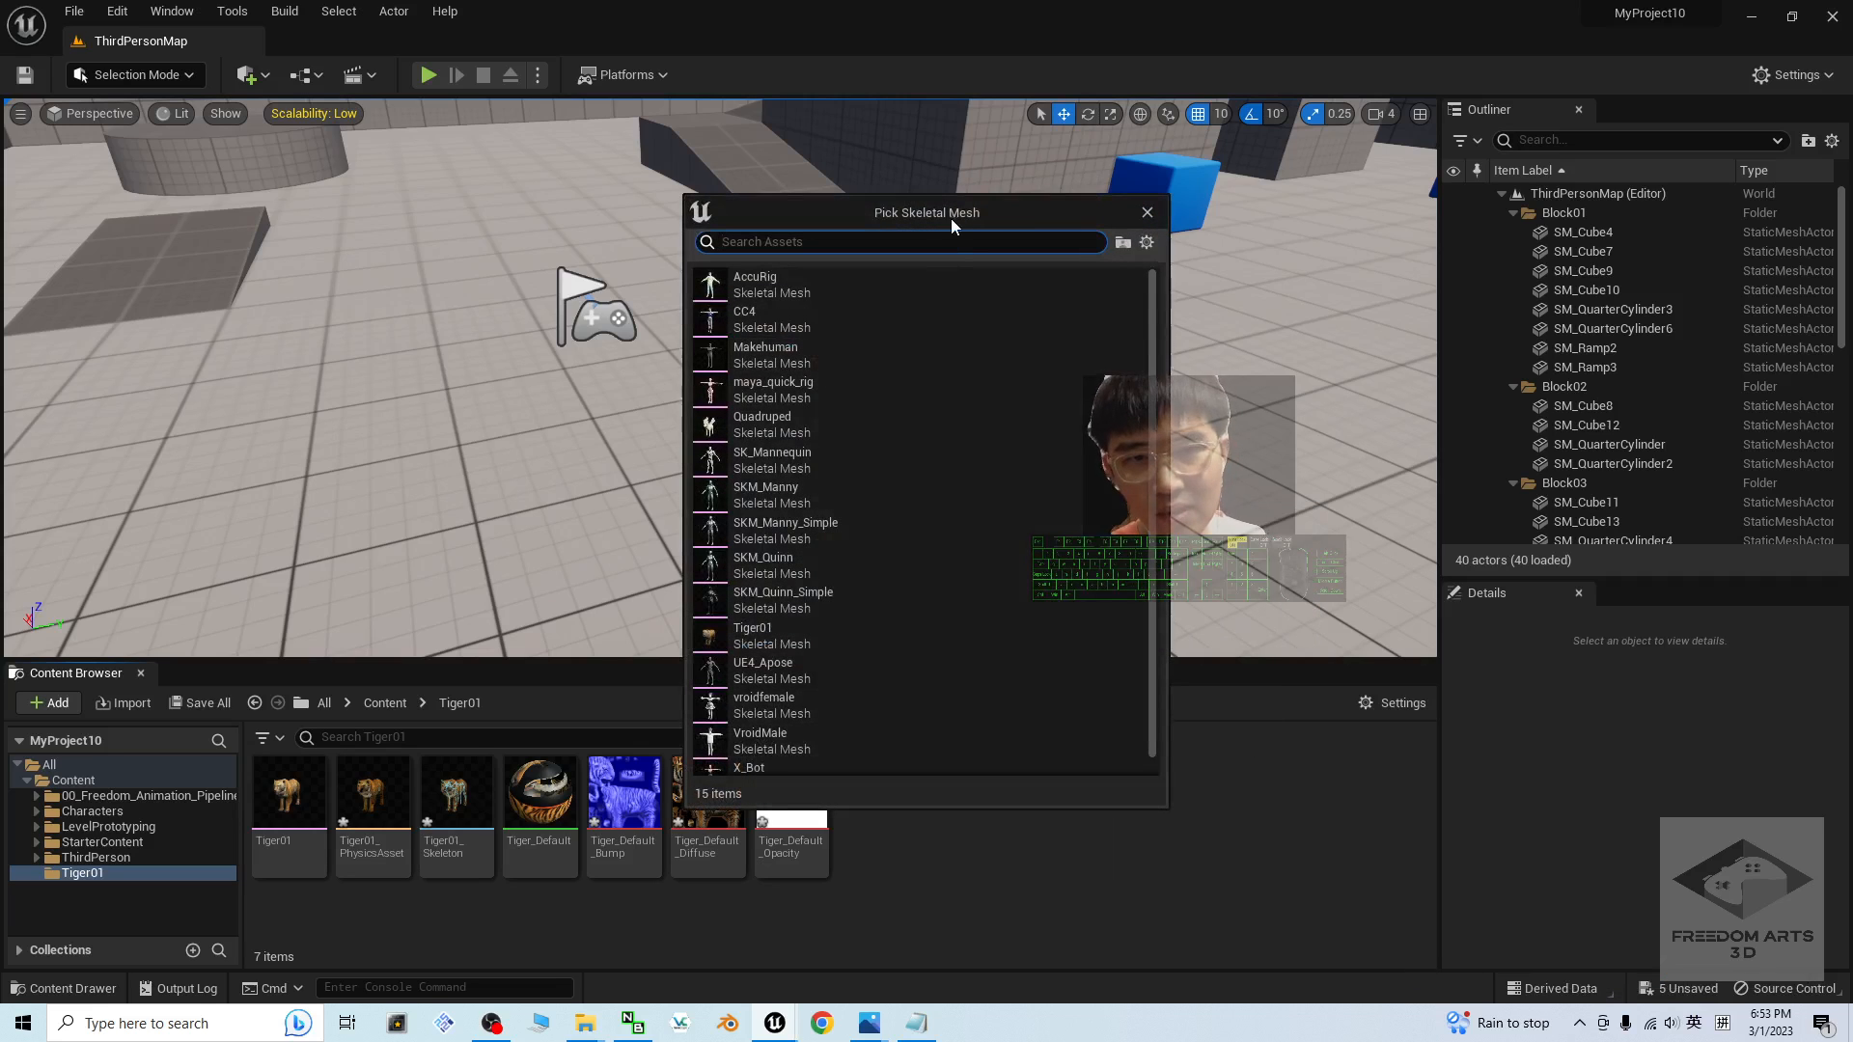
drag(952, 218, 1050, 209)
scroll(914, 740, down, 1)
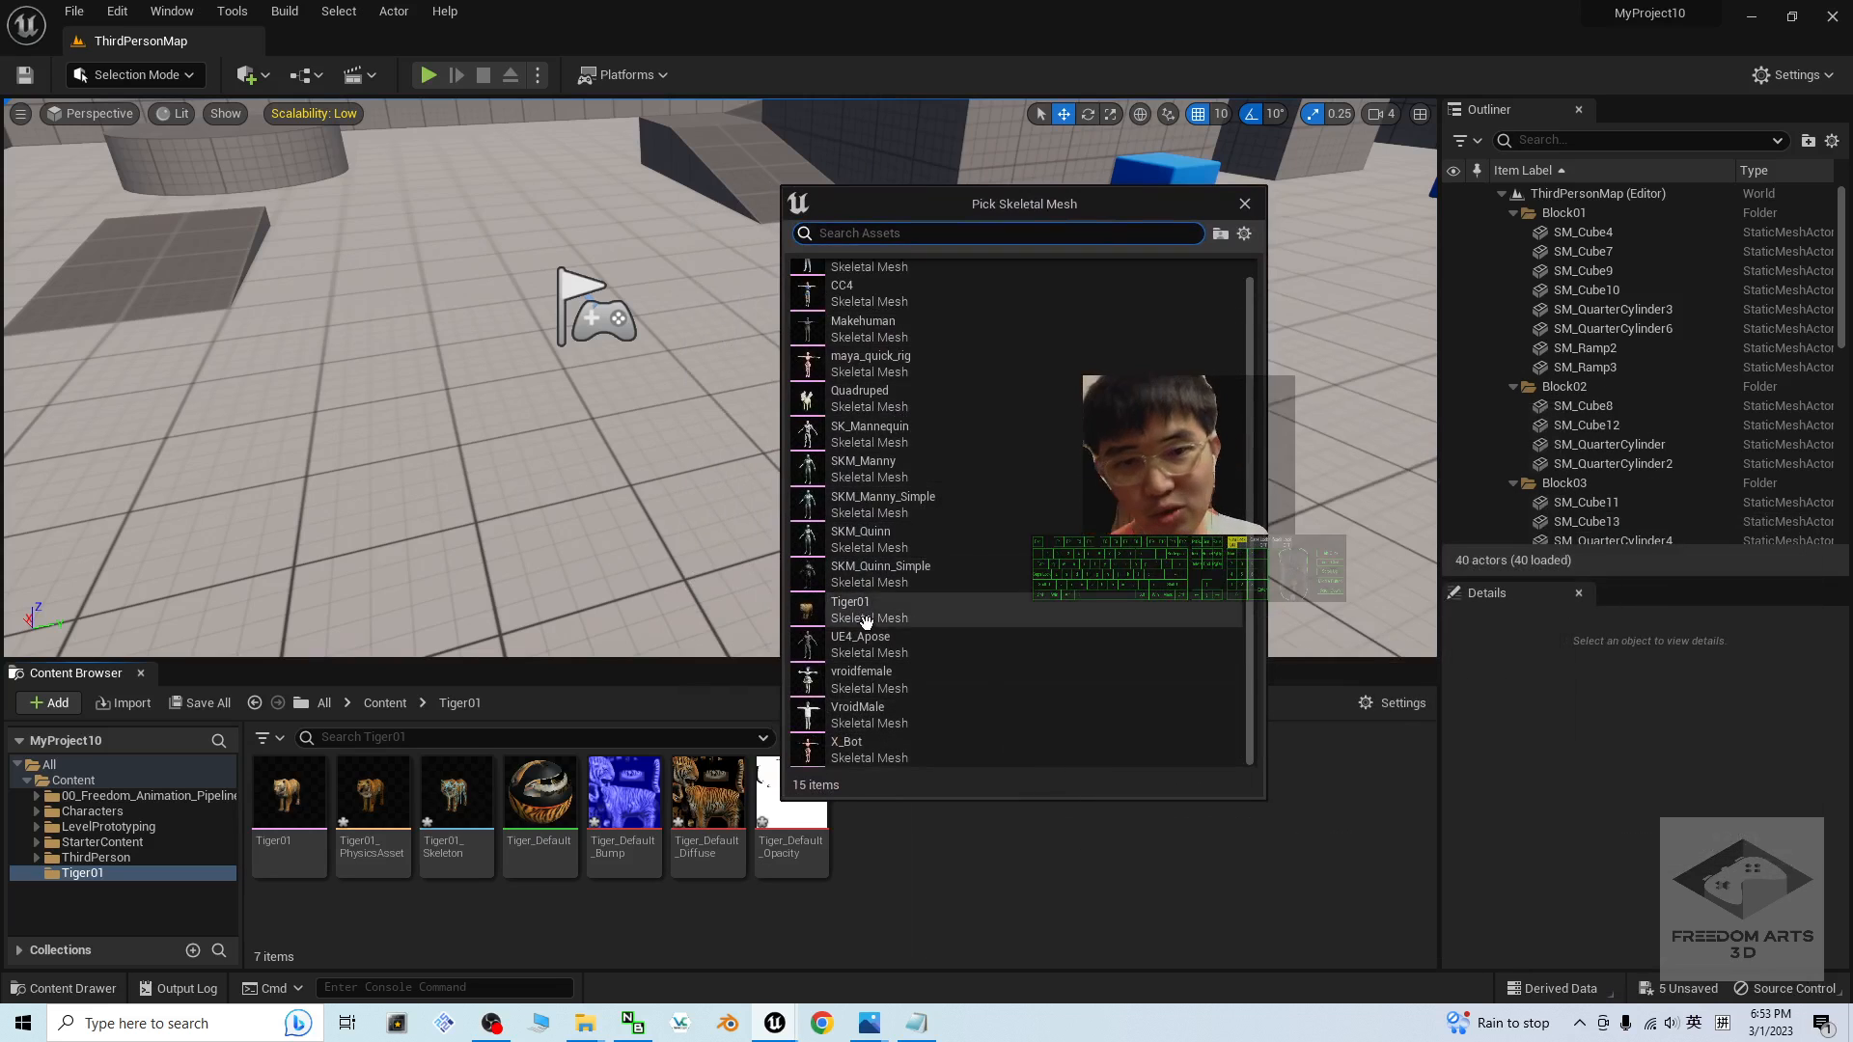
mouse_move(868, 610)
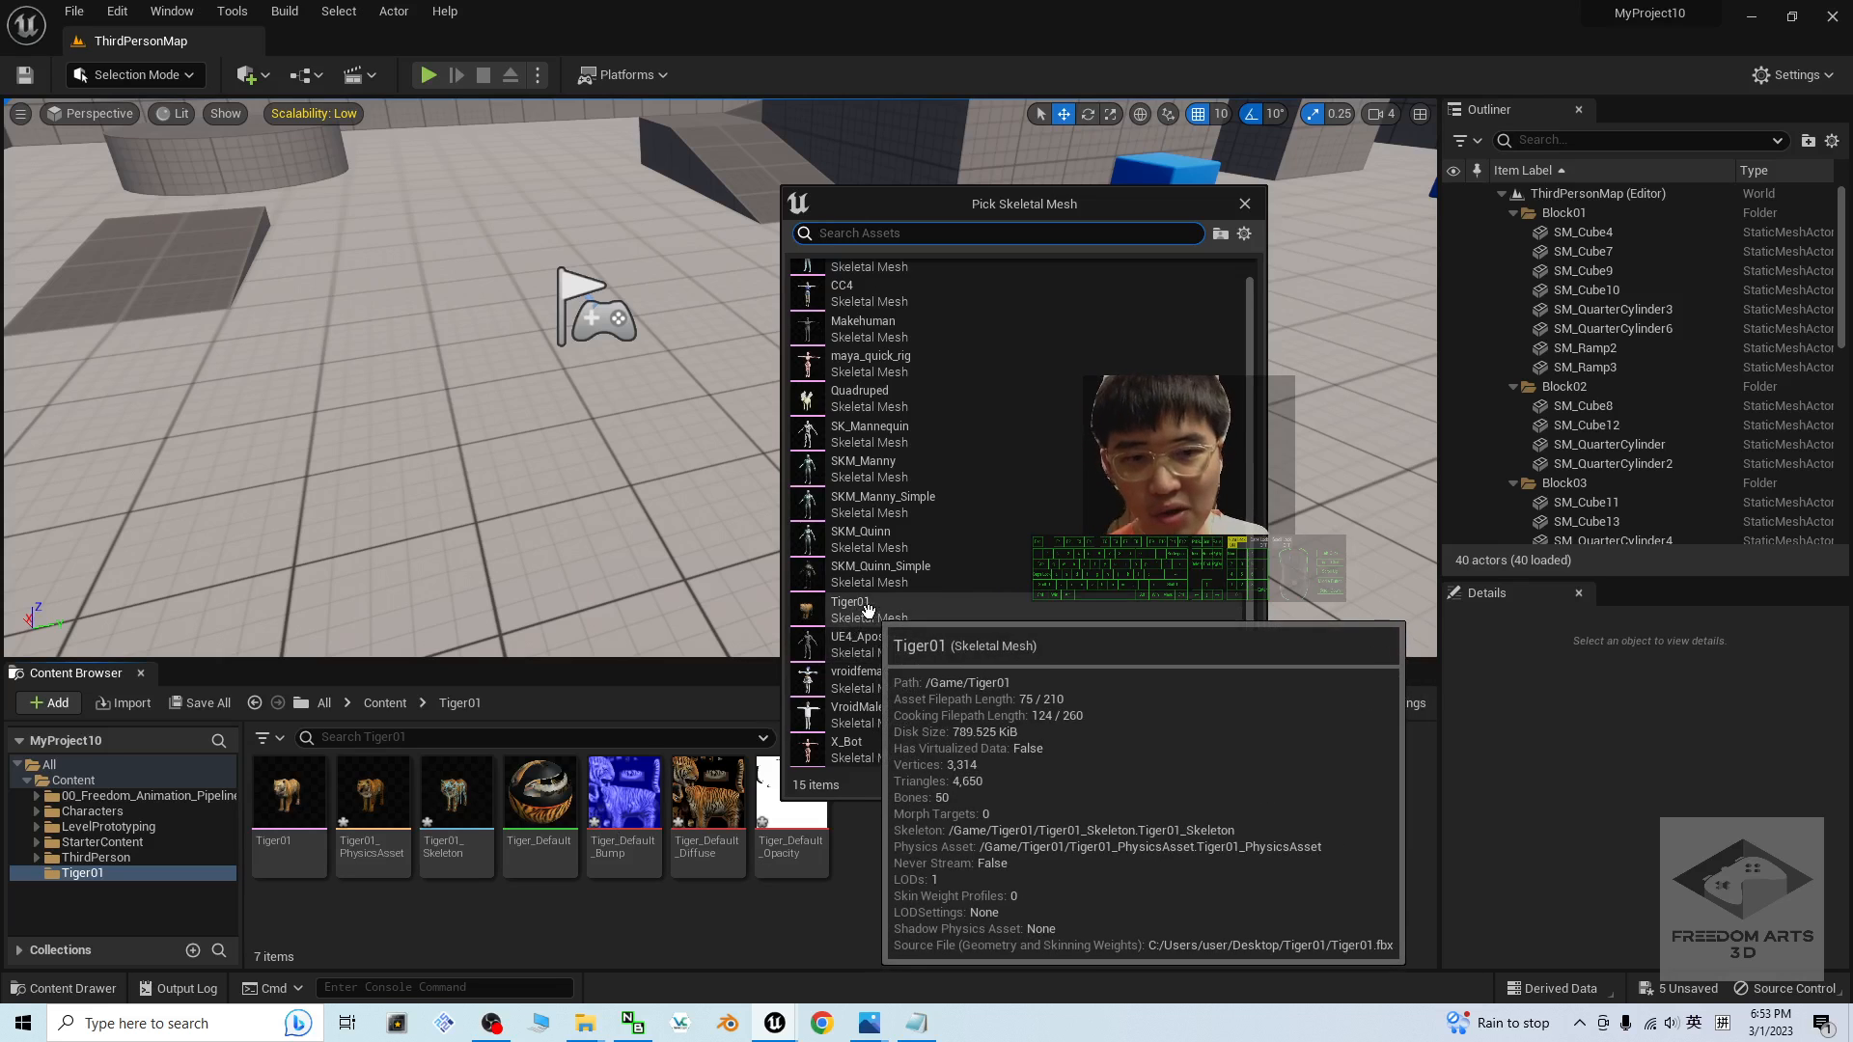
click(868, 610)
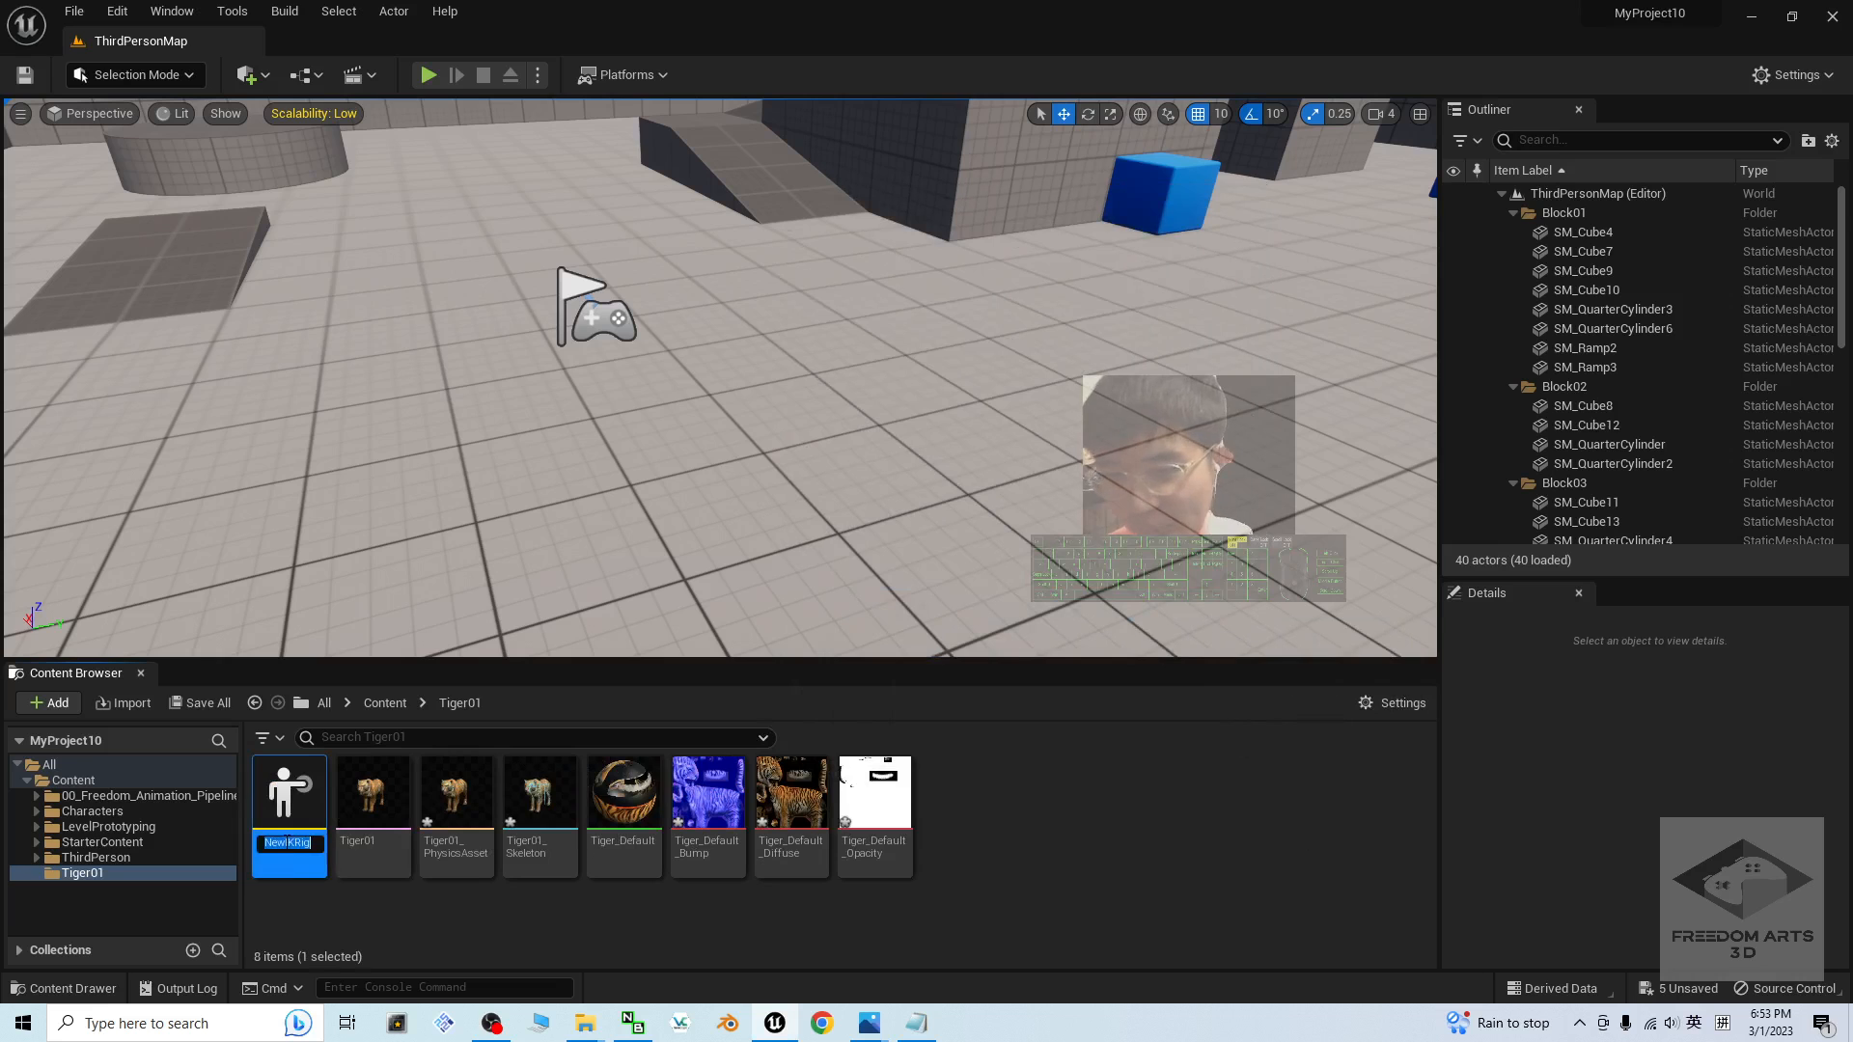
- Name the new IK Rig asset Tiger01_IKRig
click(283, 842)
key(BackSpace)
key(BackSpace)
key(BackSpace)
text(T)
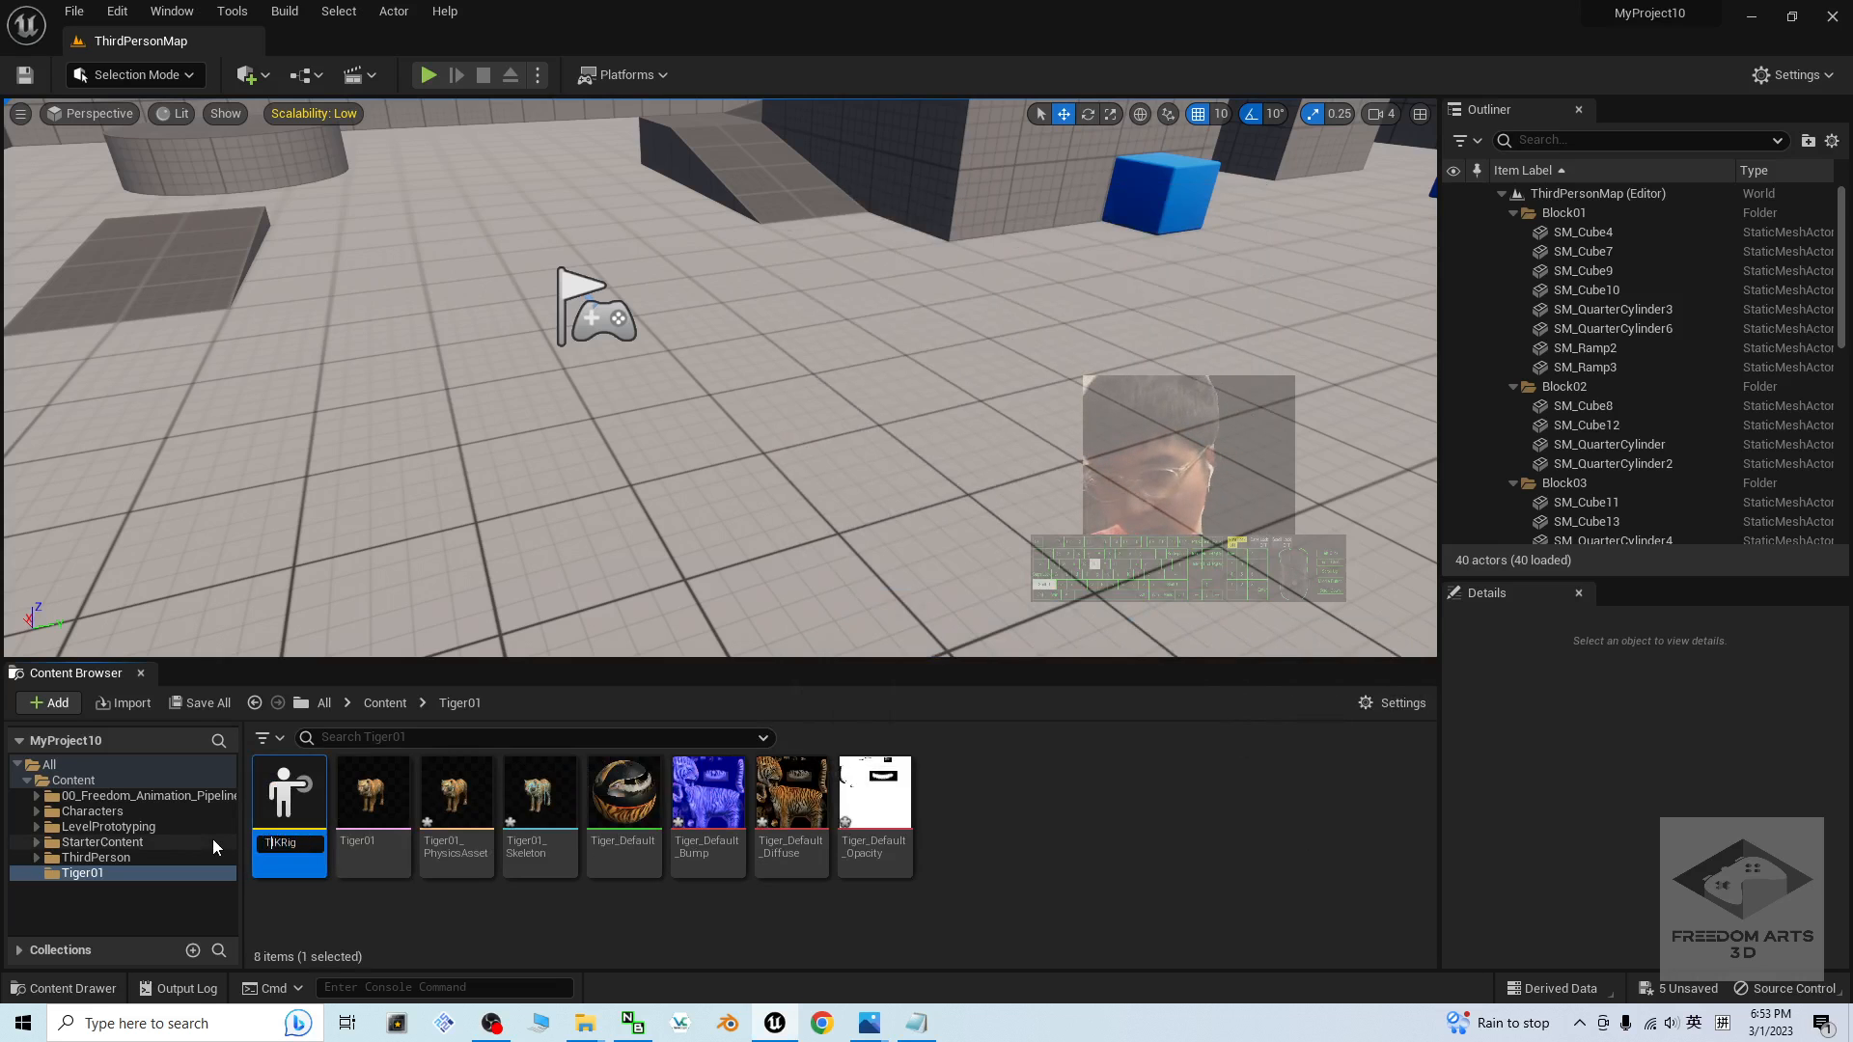
text(iger01_)
key(Return)
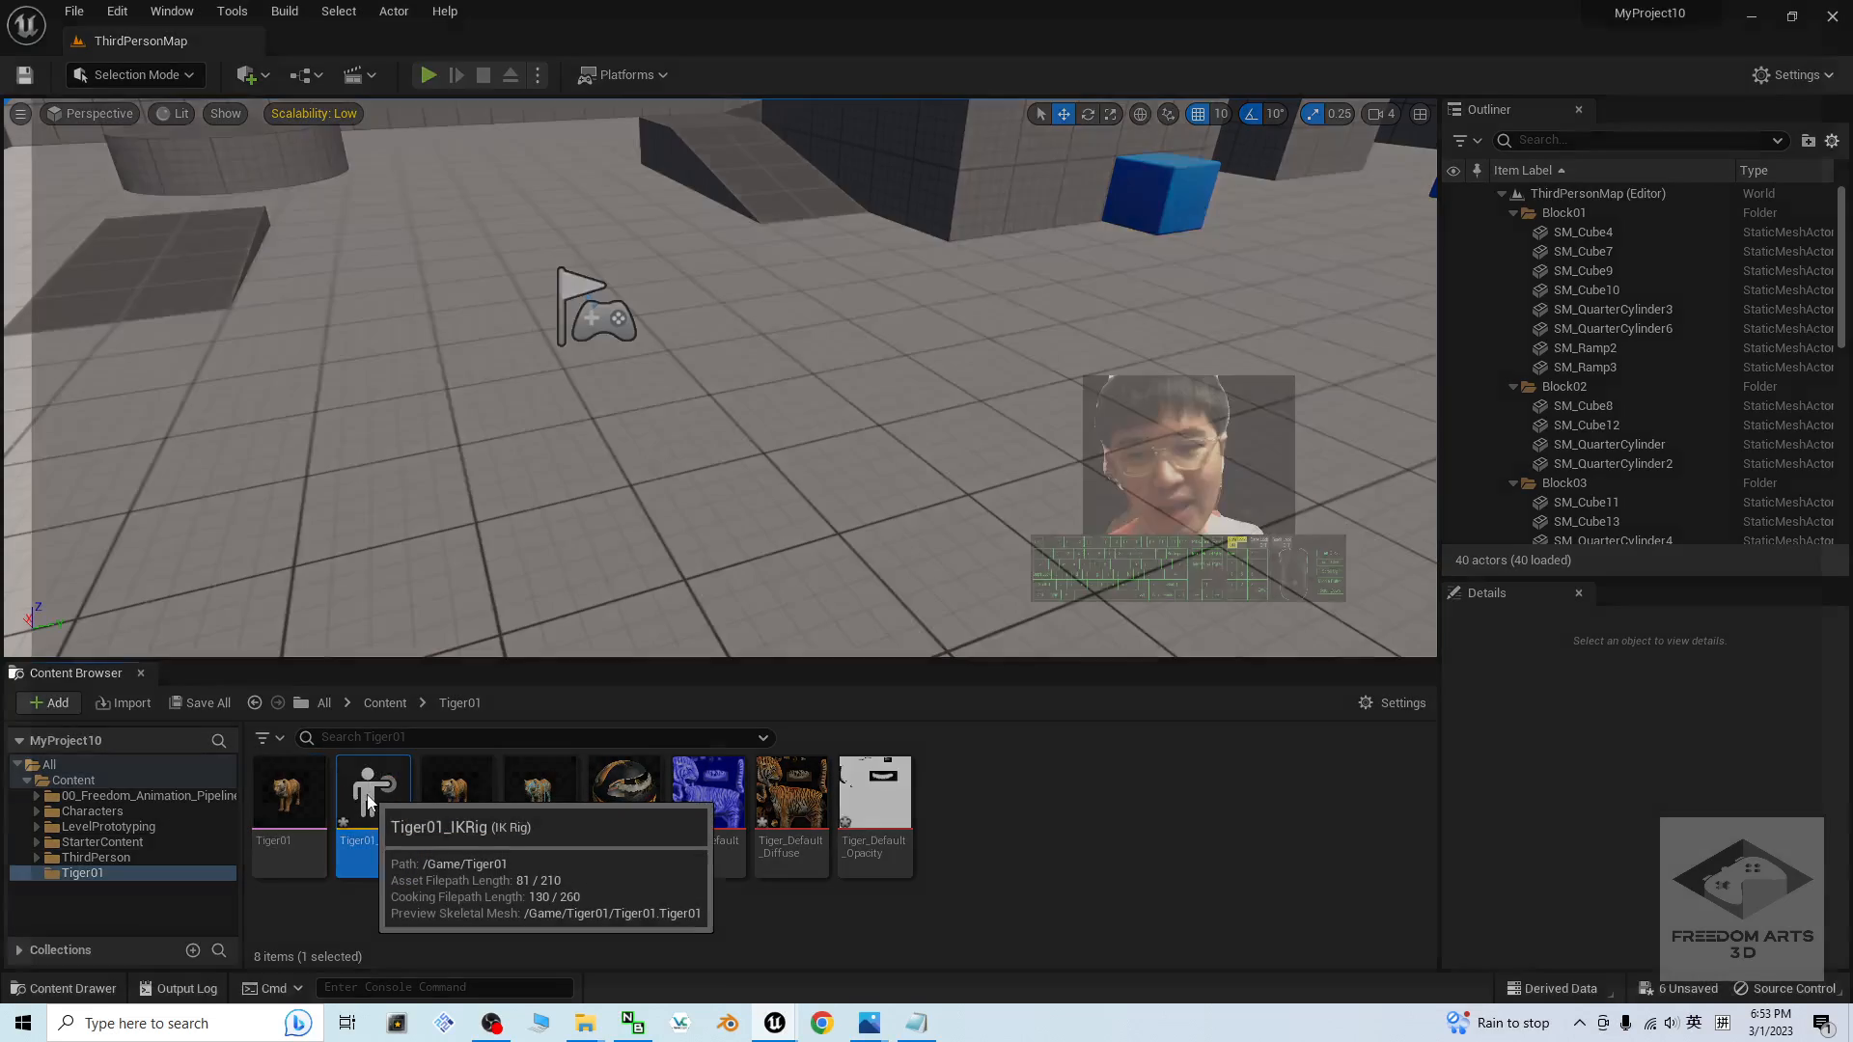
- Open Tiger01_IKRig and set the viewport's bone drawing to All Hierarchy
double_click(370, 802)
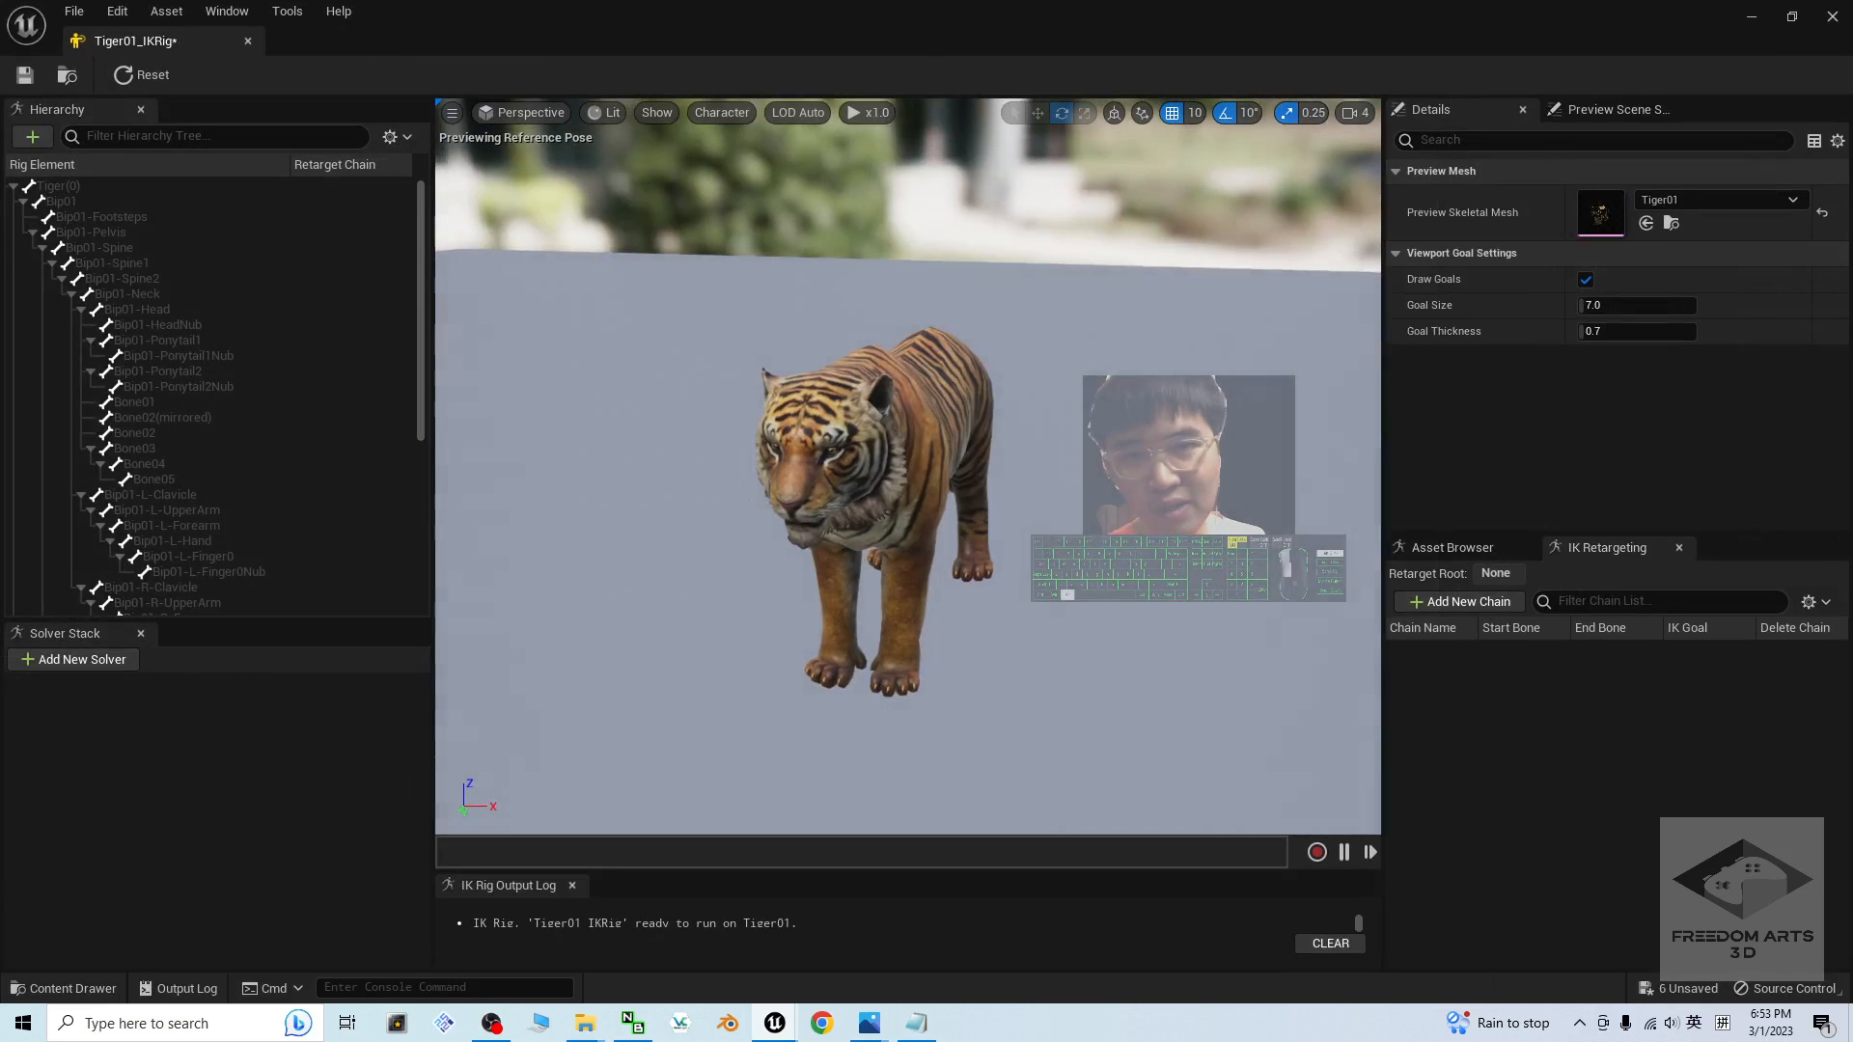
click(731, 112)
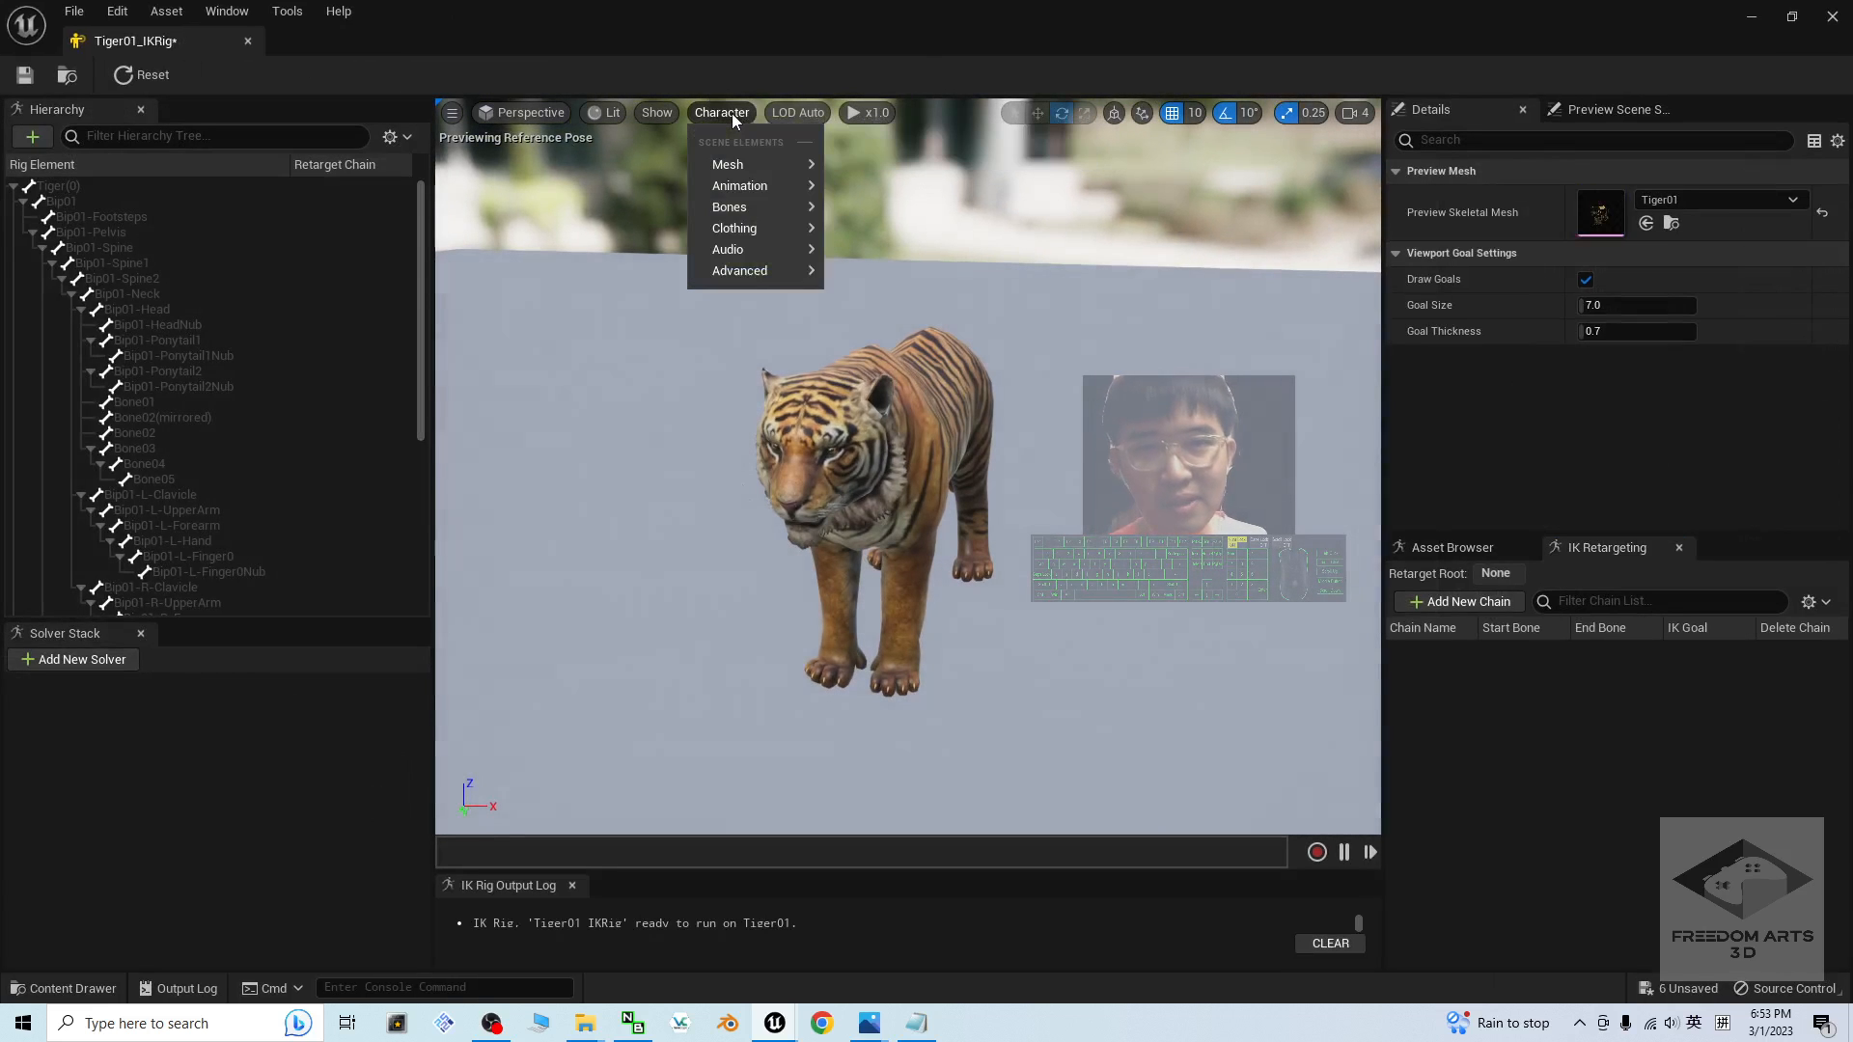
mouse_move(757, 206)
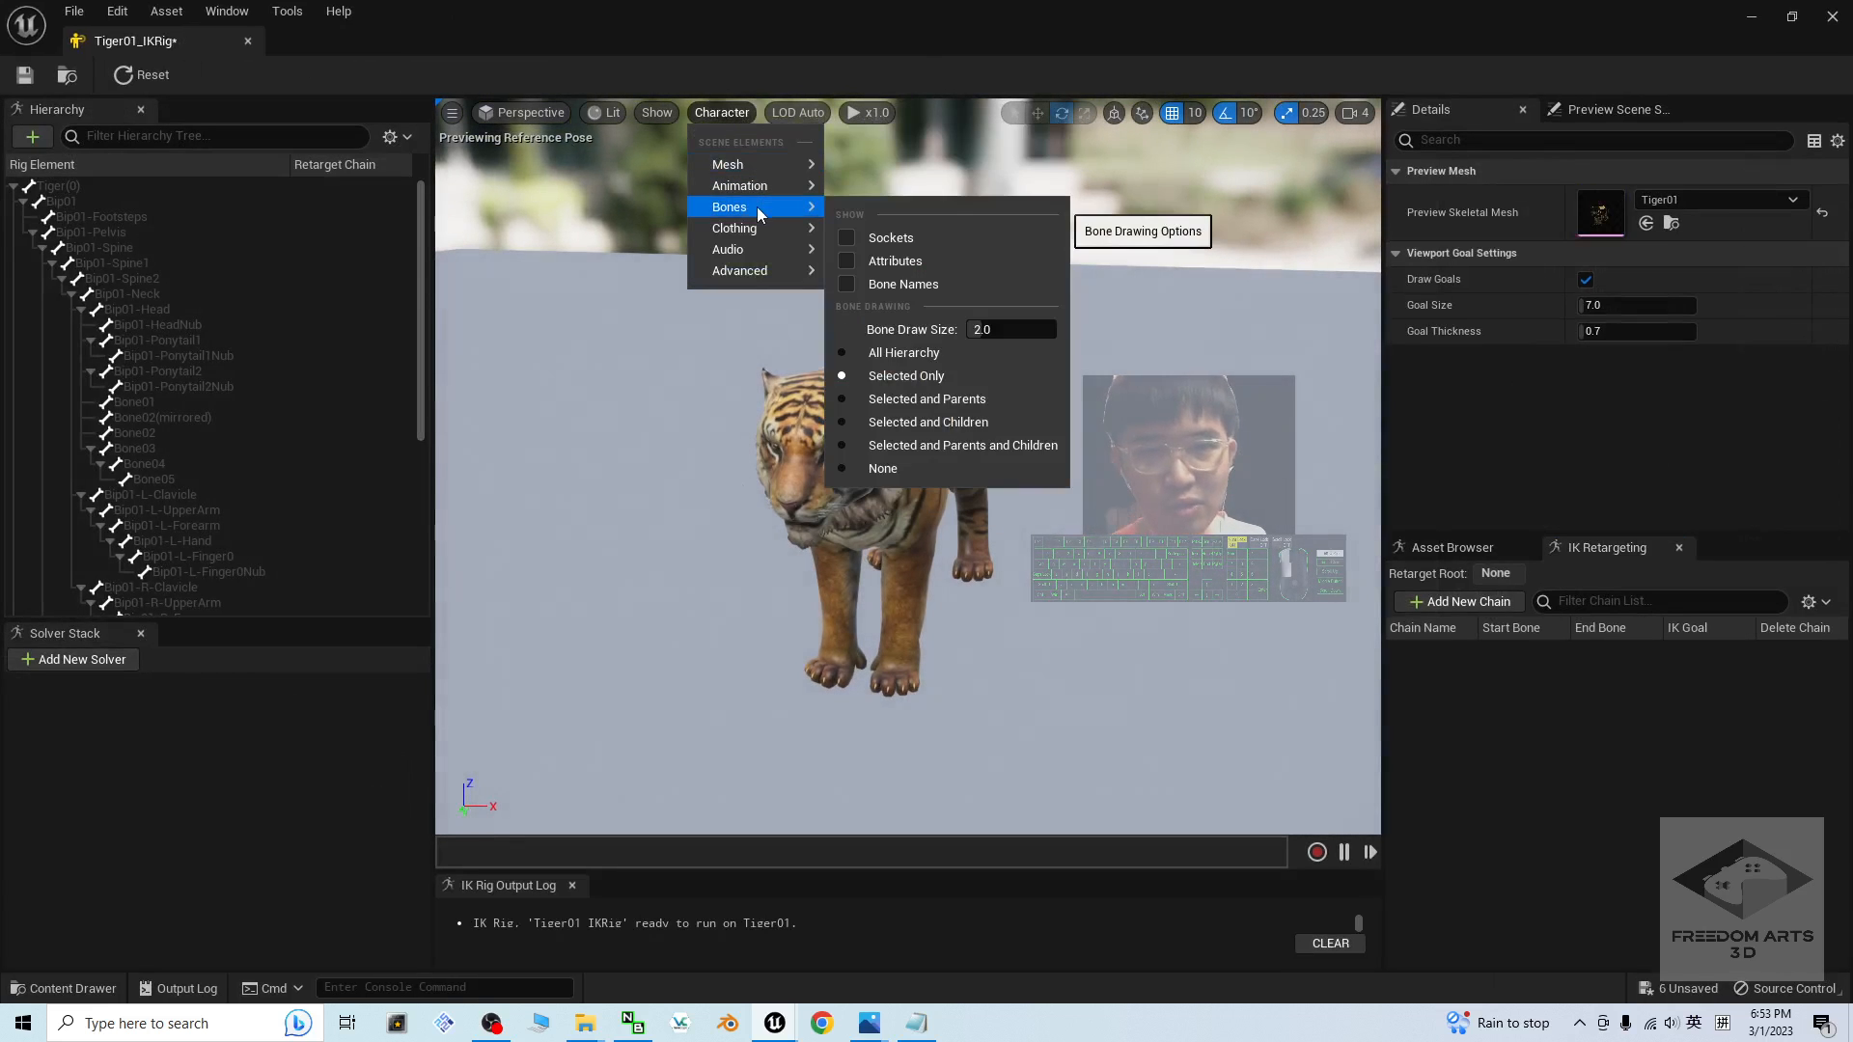
click(886, 350)
- Set the viewport's bone draw size to 1.0
click(652, 111)
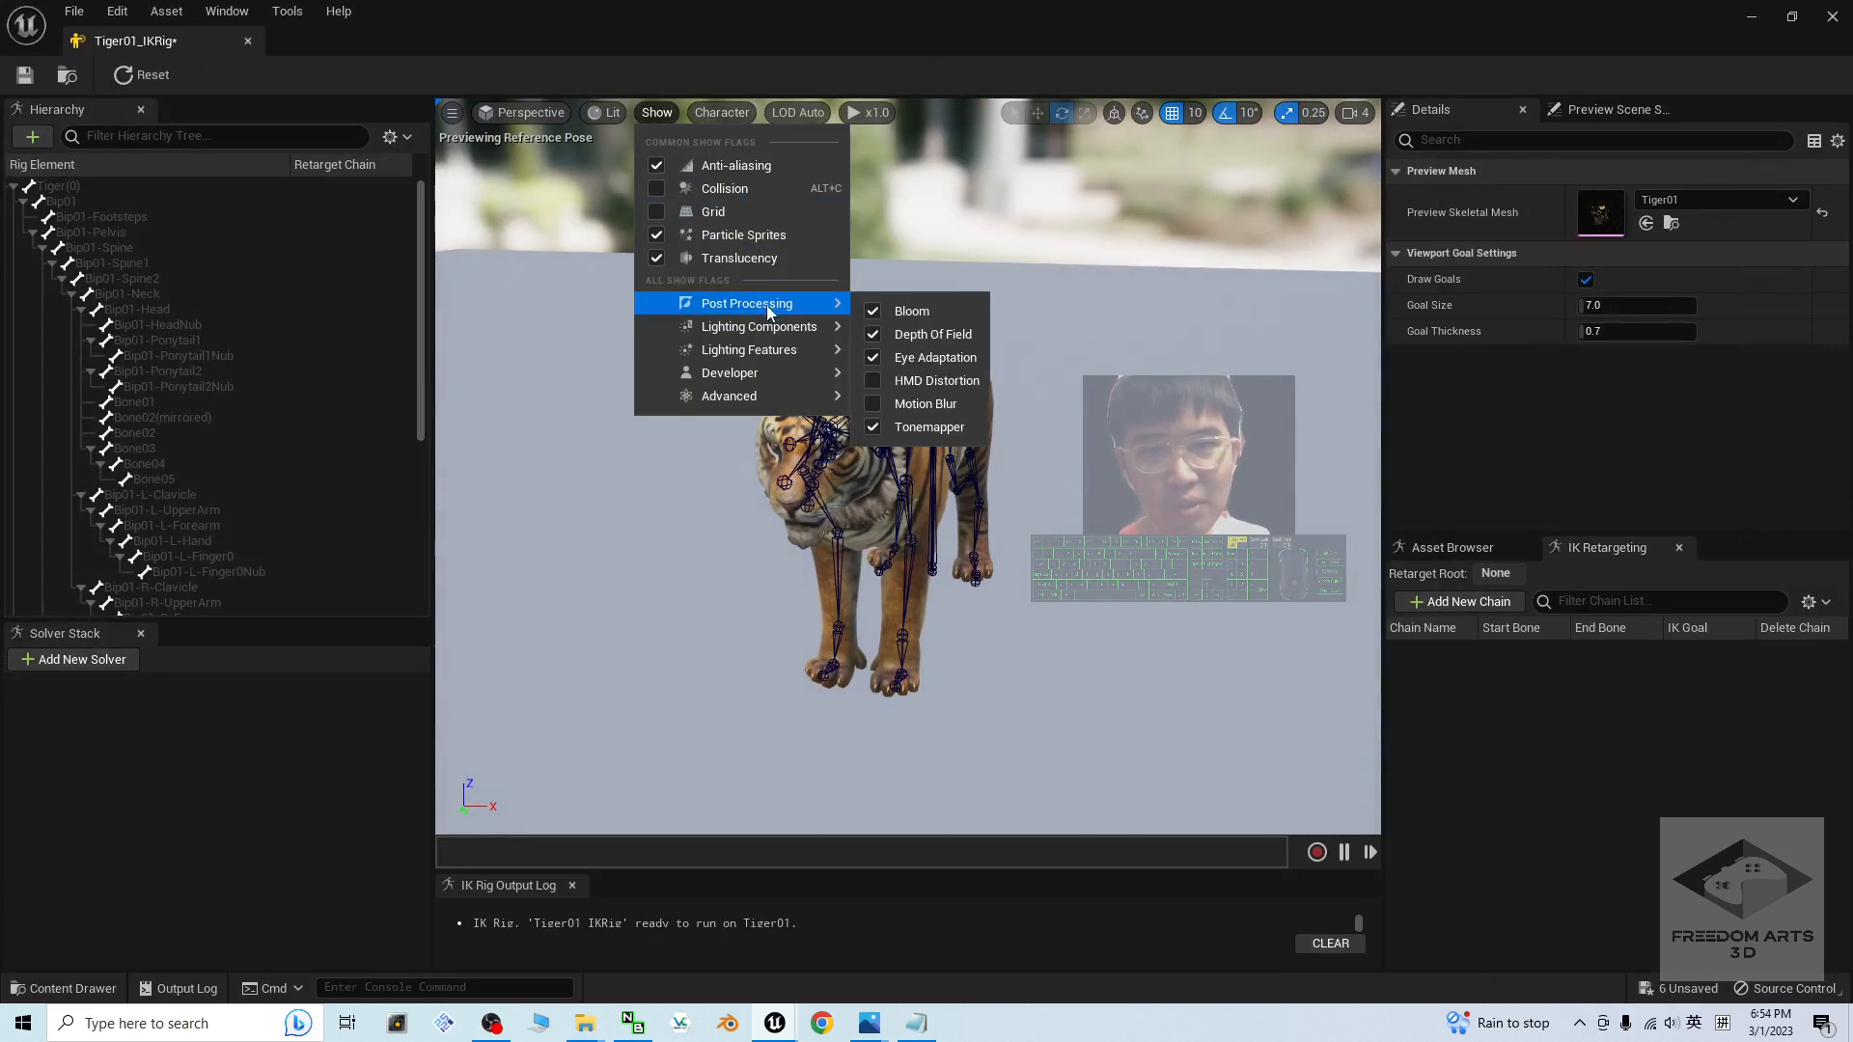
click(722, 113)
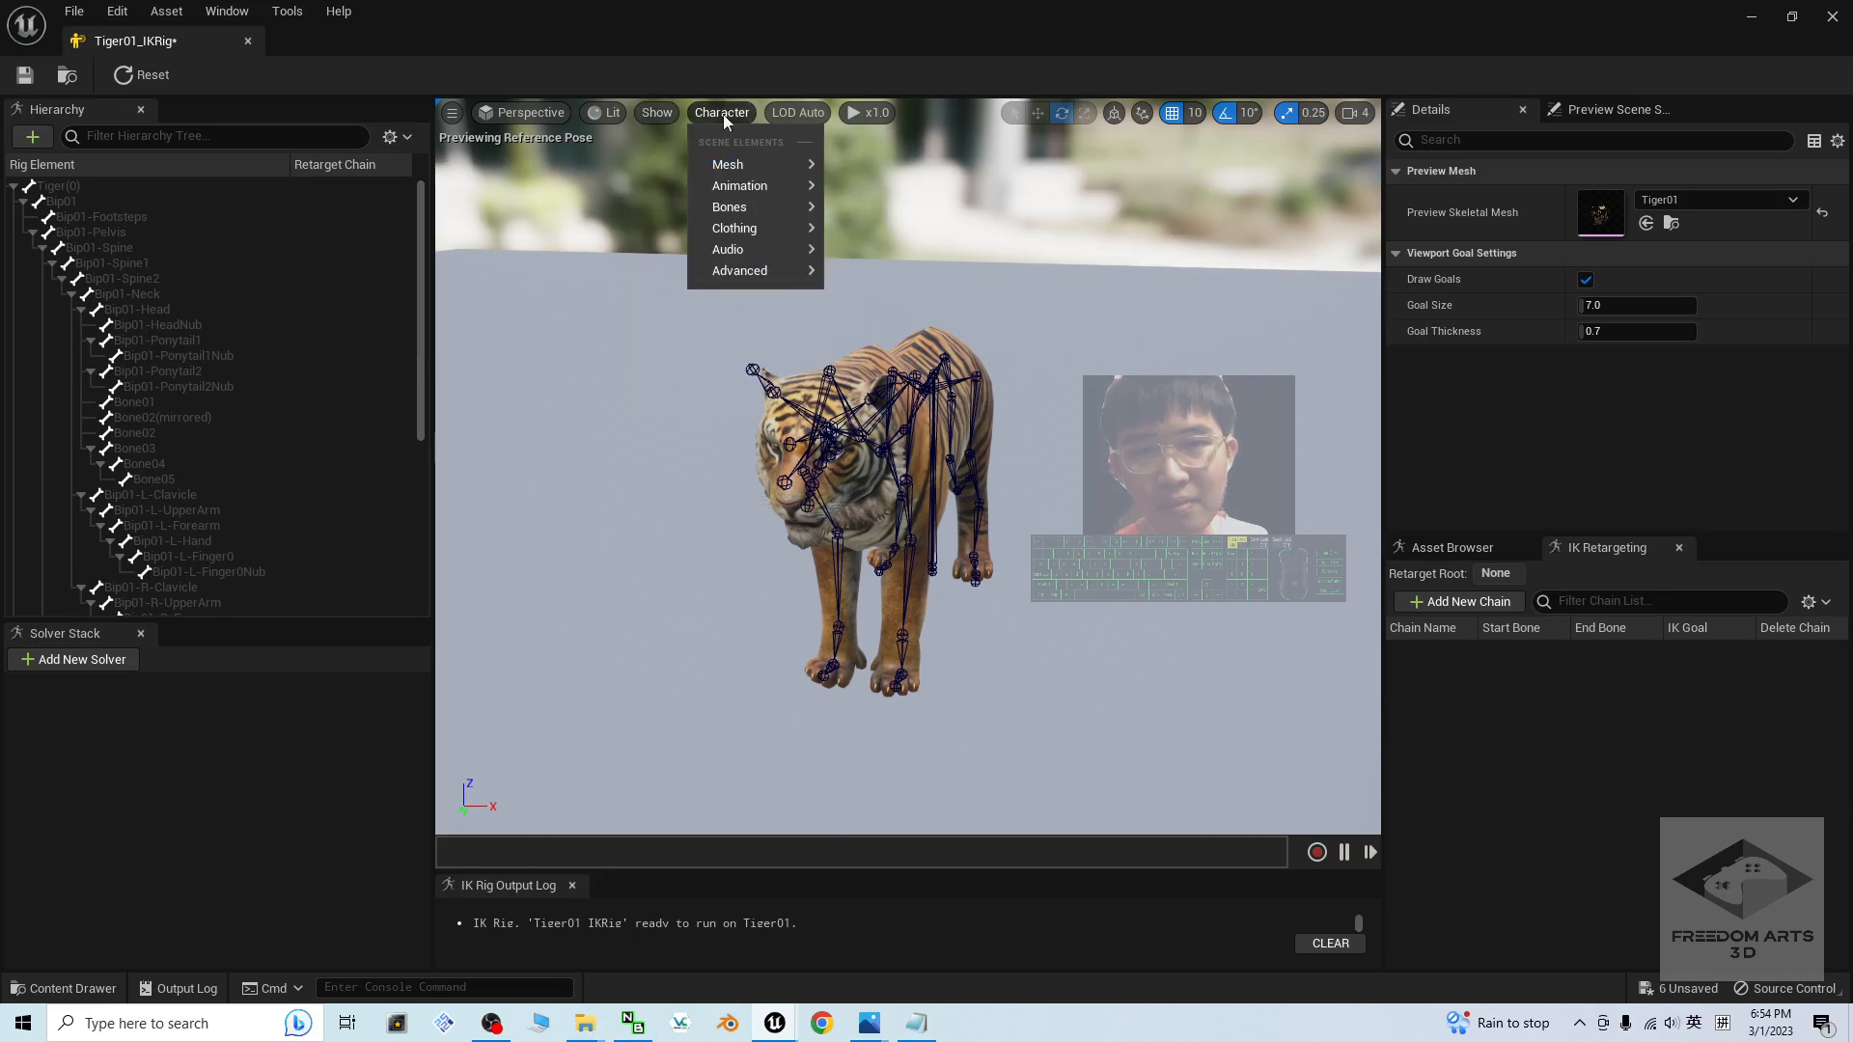
mouse_move(743, 207)
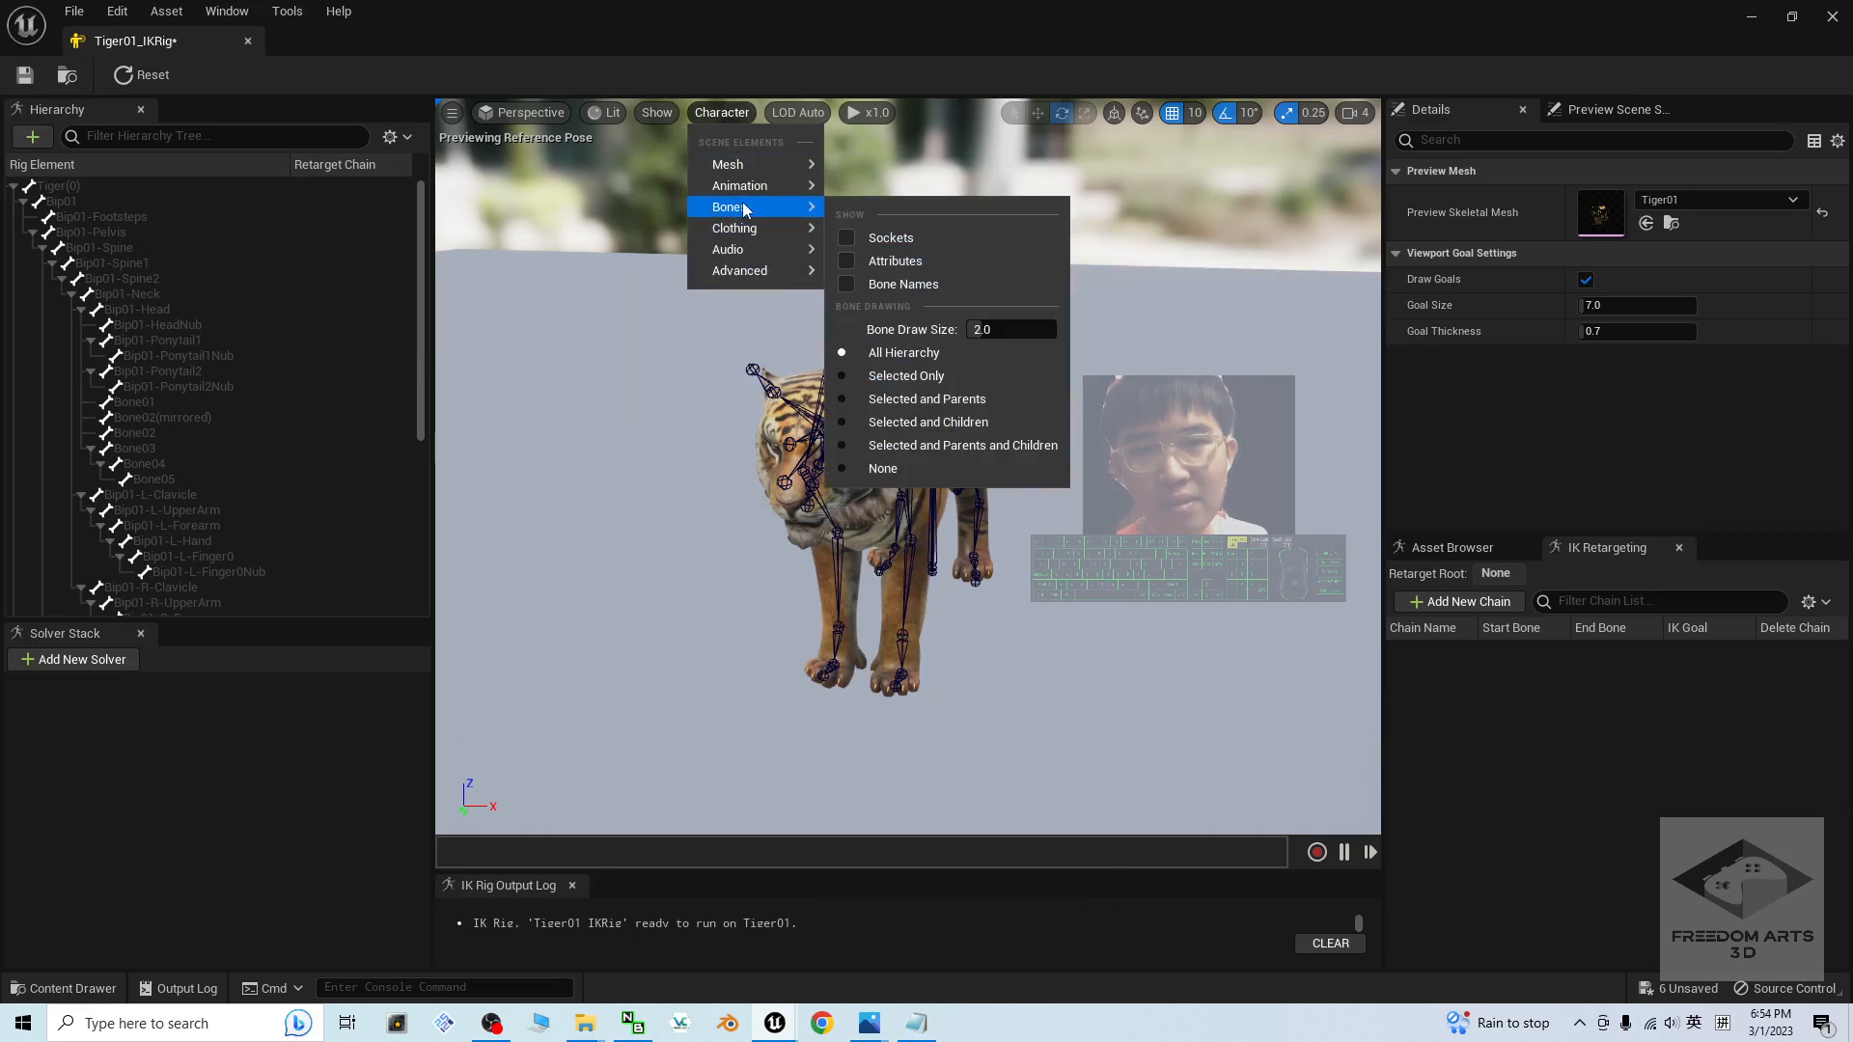
click(1004, 329)
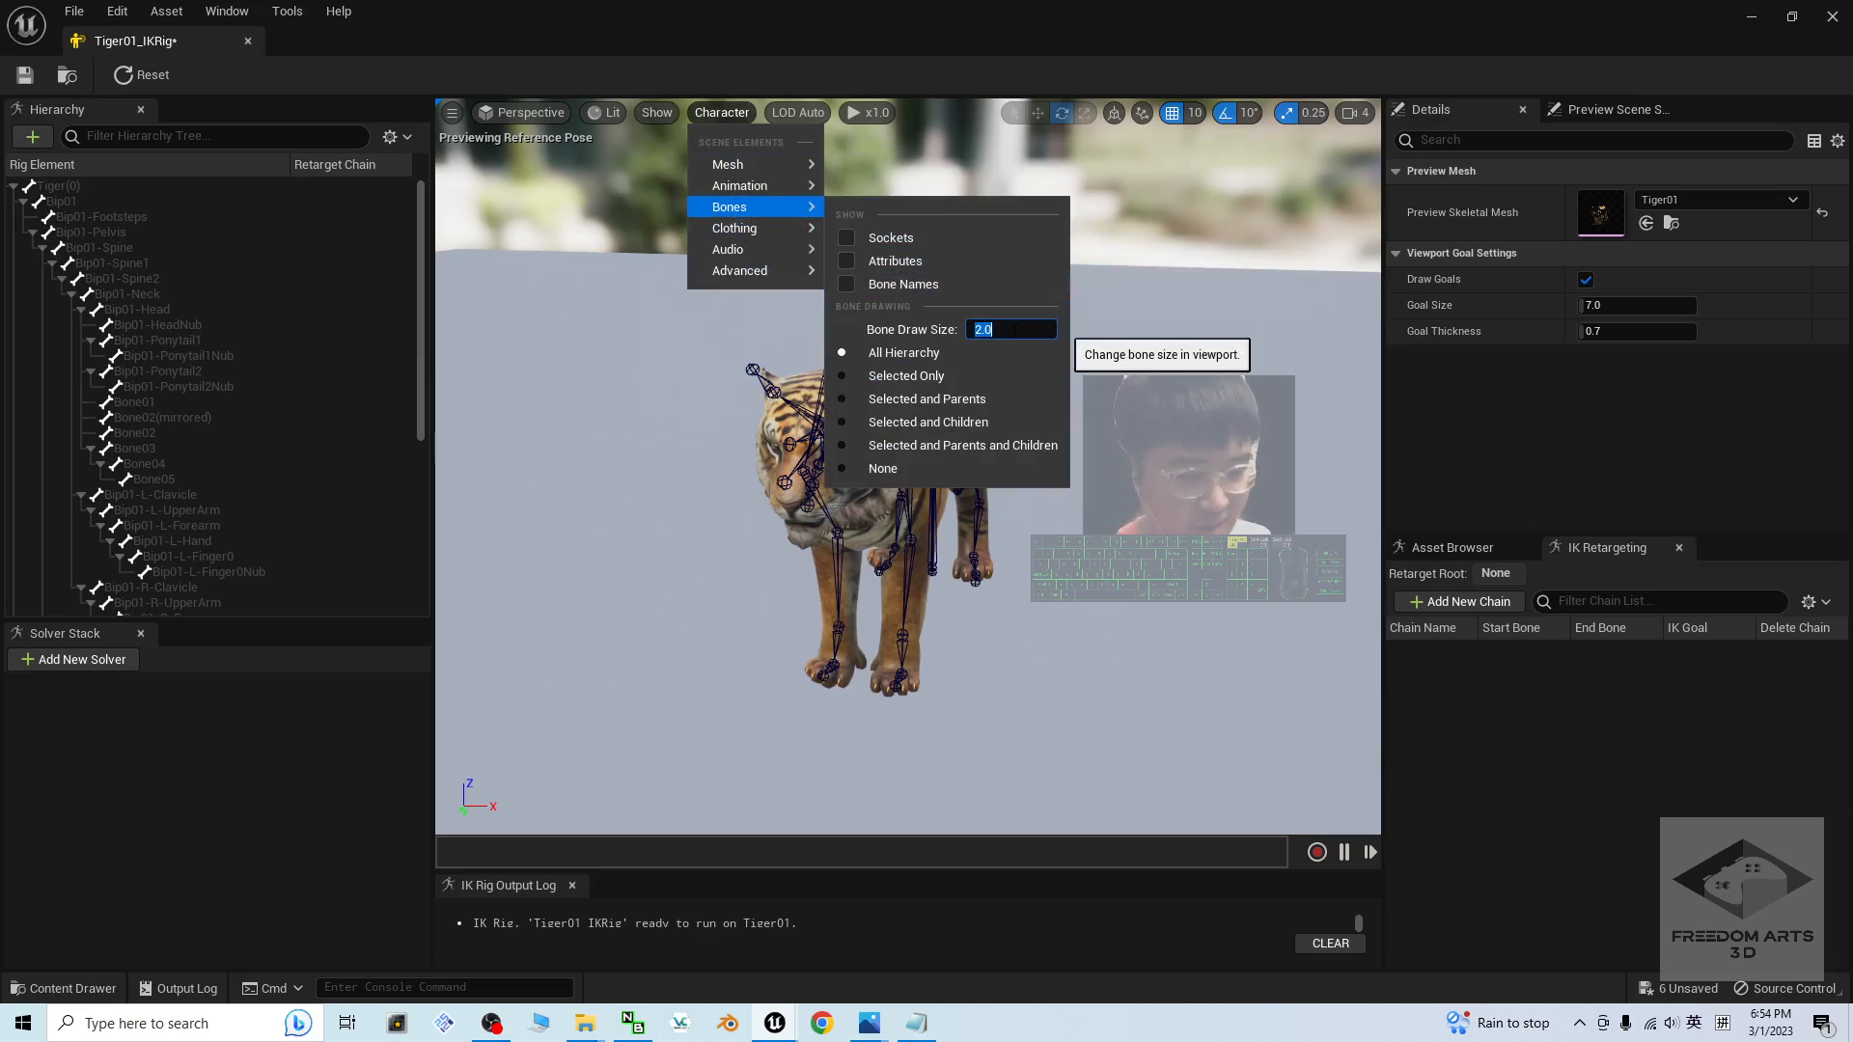
key(Return)
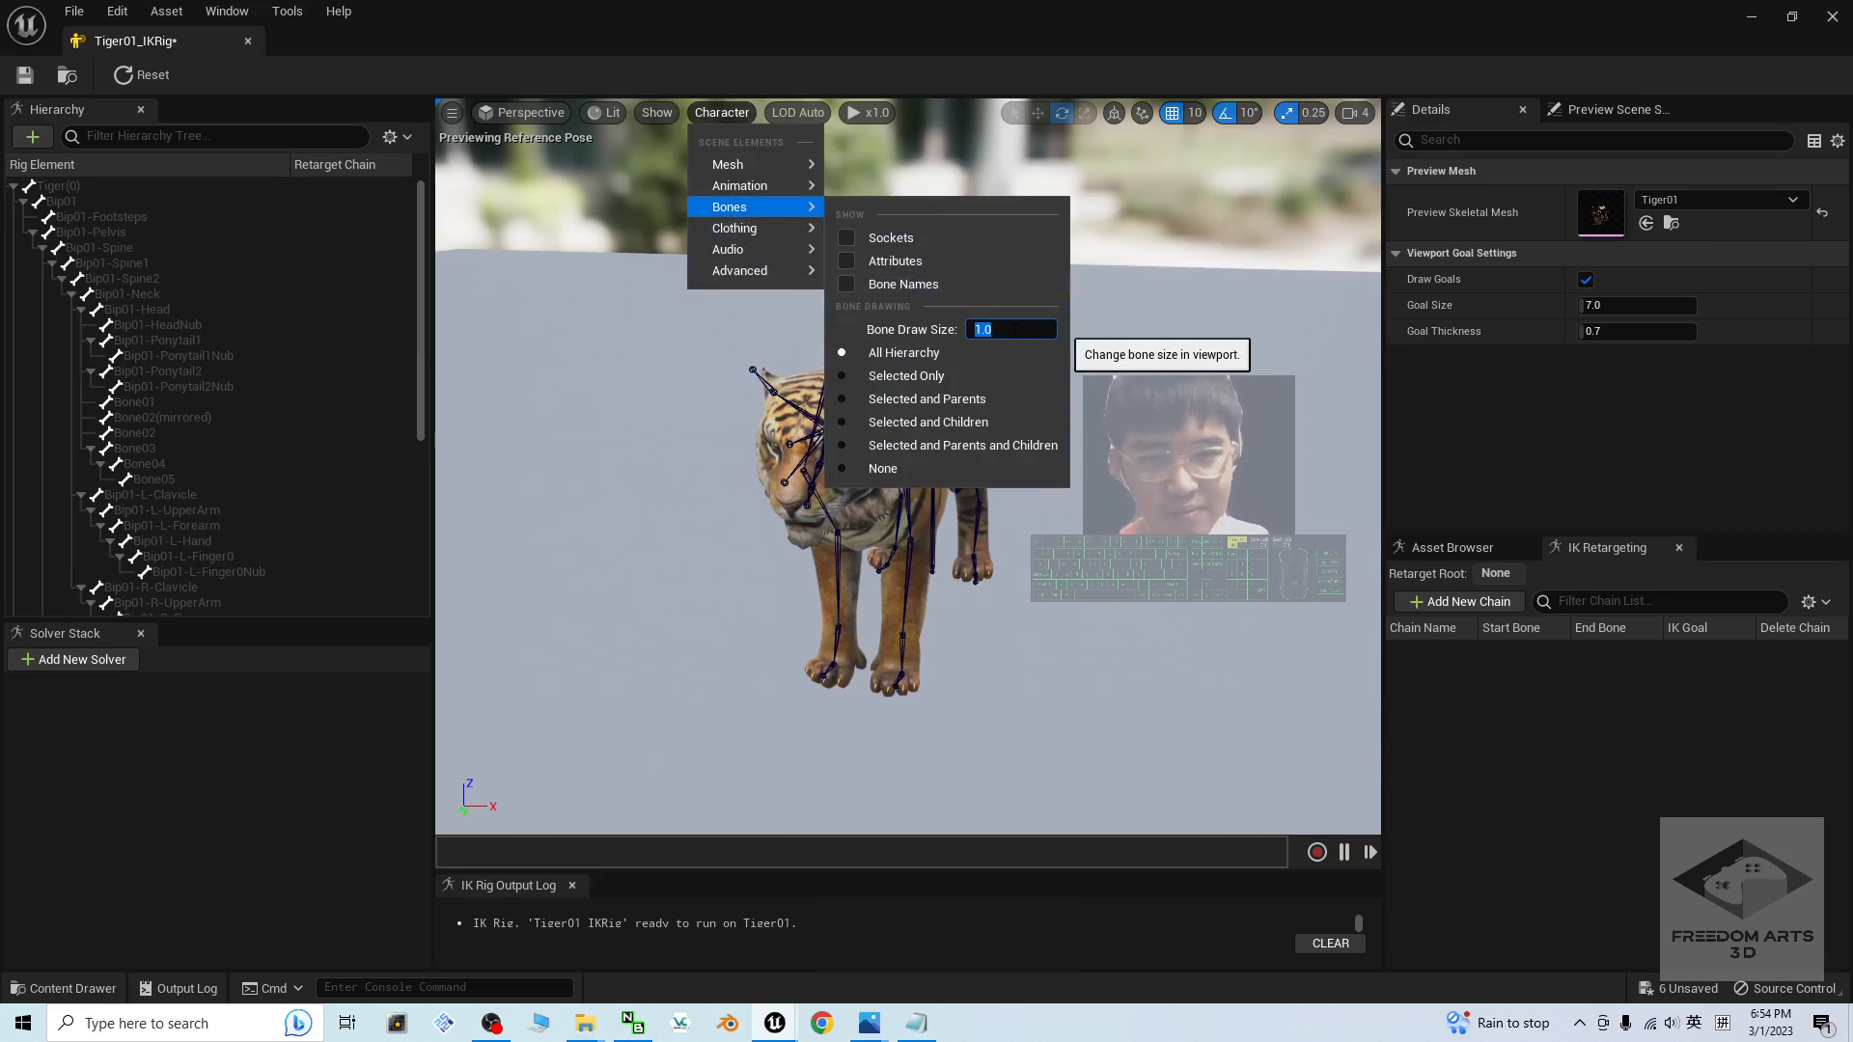
click(1073, 584)
- Set the tiger's top bone, Tiger(0), as the IK rig's retarget root
mouse_move(1125, 599)
alt+mouse_down()
mouse_move(950, 632)
mouse_move(861, 537)
mouse_move(842, 560)
mouse_move(801, 502)
mouse_move(781, 526)
alt+mouse_up()
scroll(861, 537, up, 3)
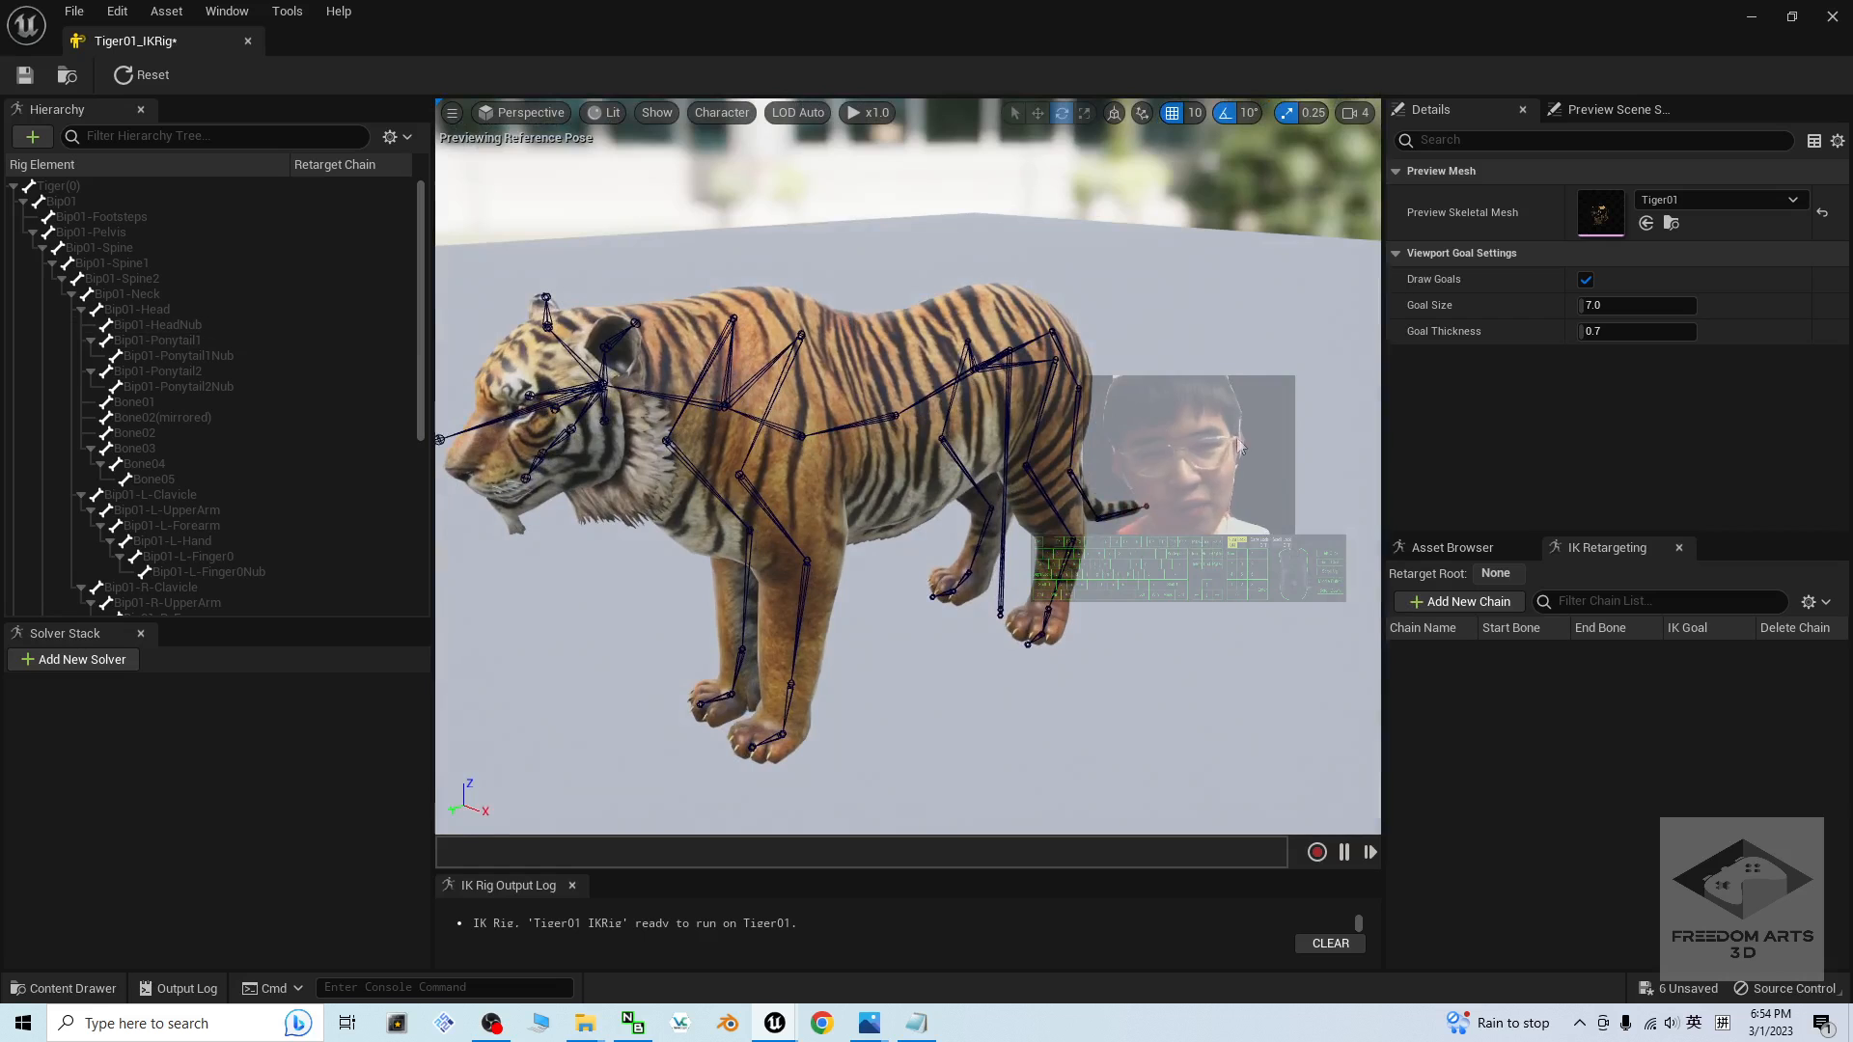
click(1001, 533)
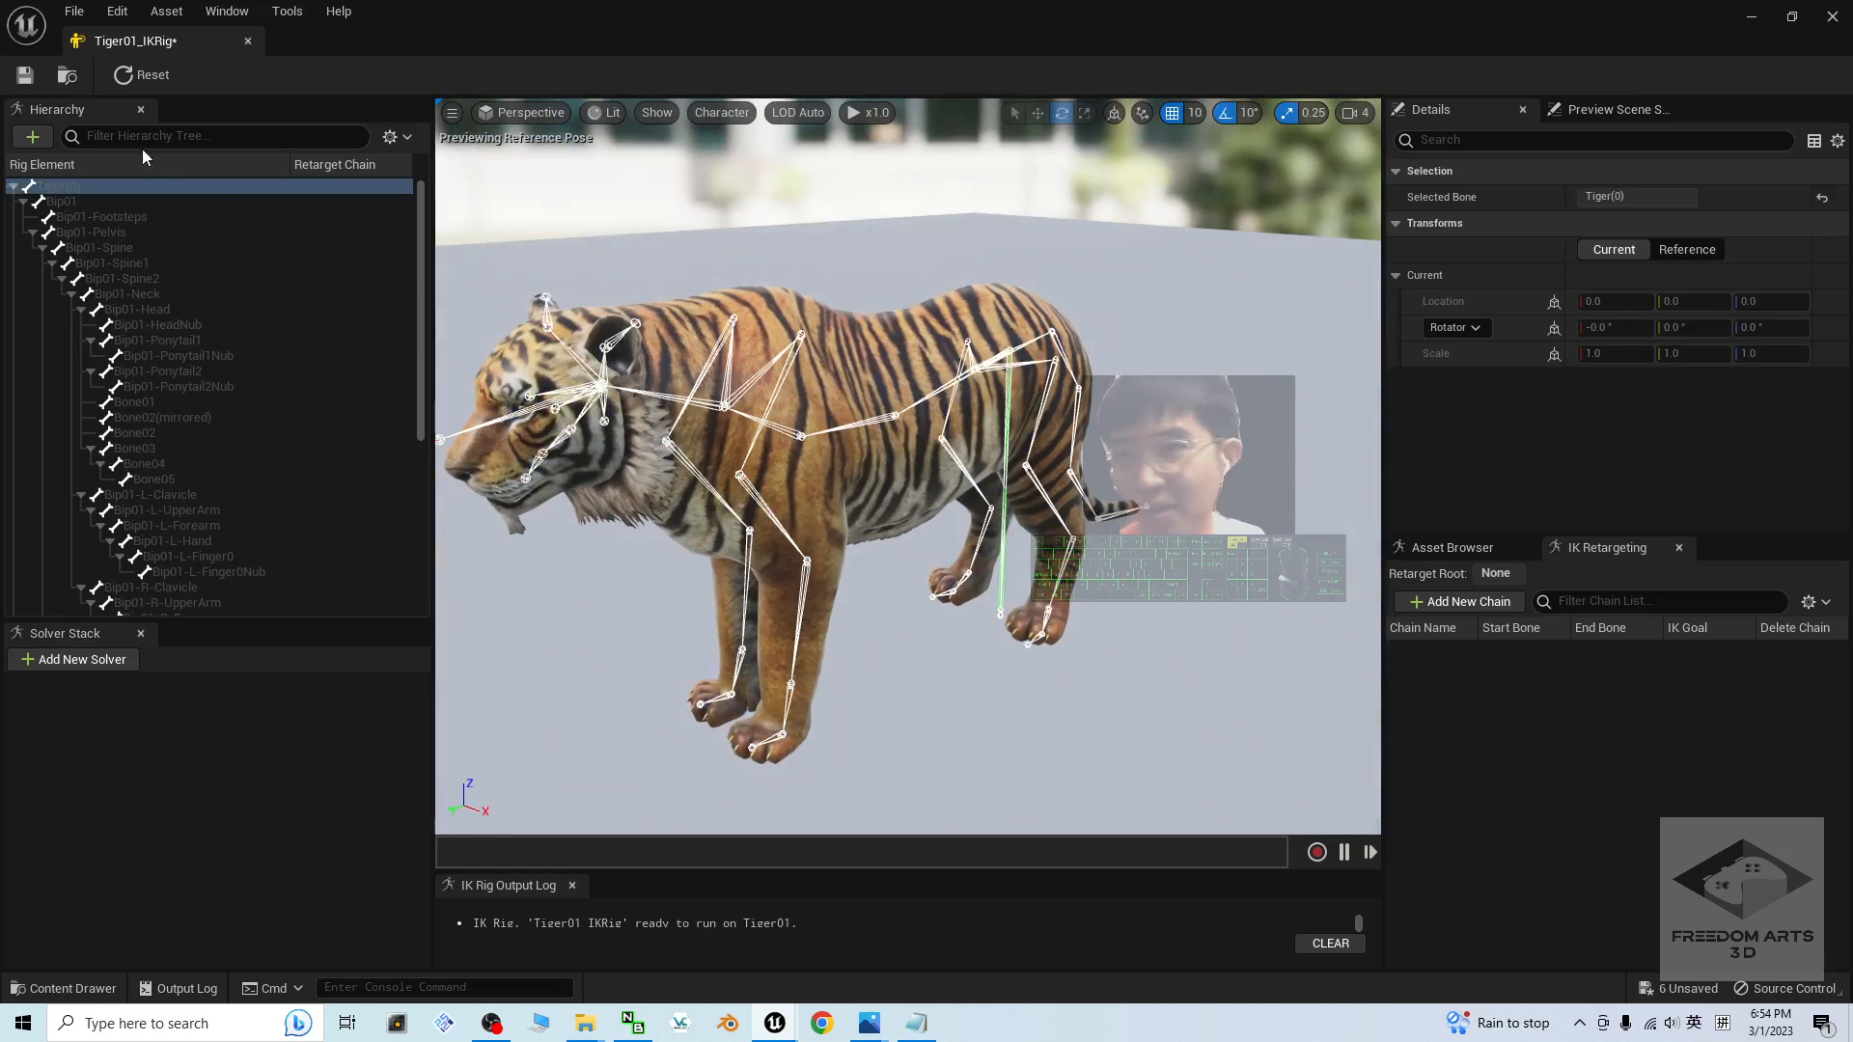
click(65, 200)
click(58, 186)
key(f)
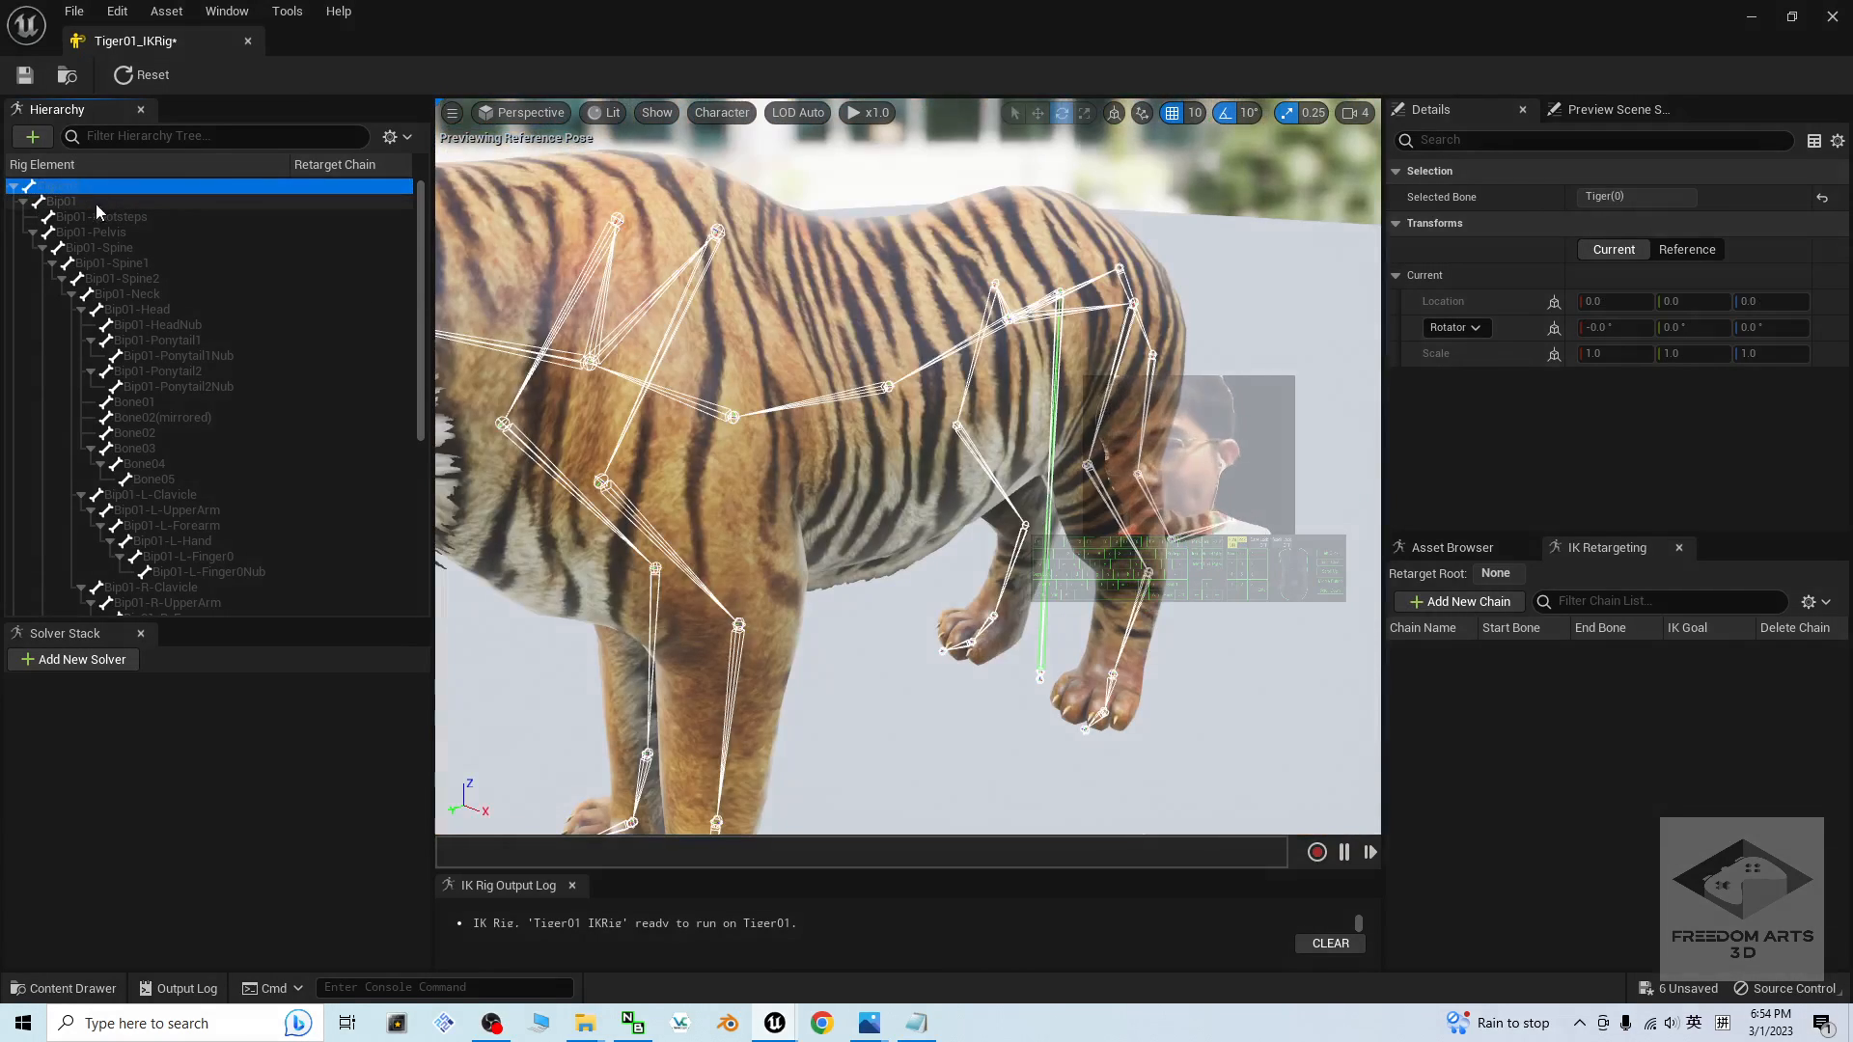
right_click(77, 183)
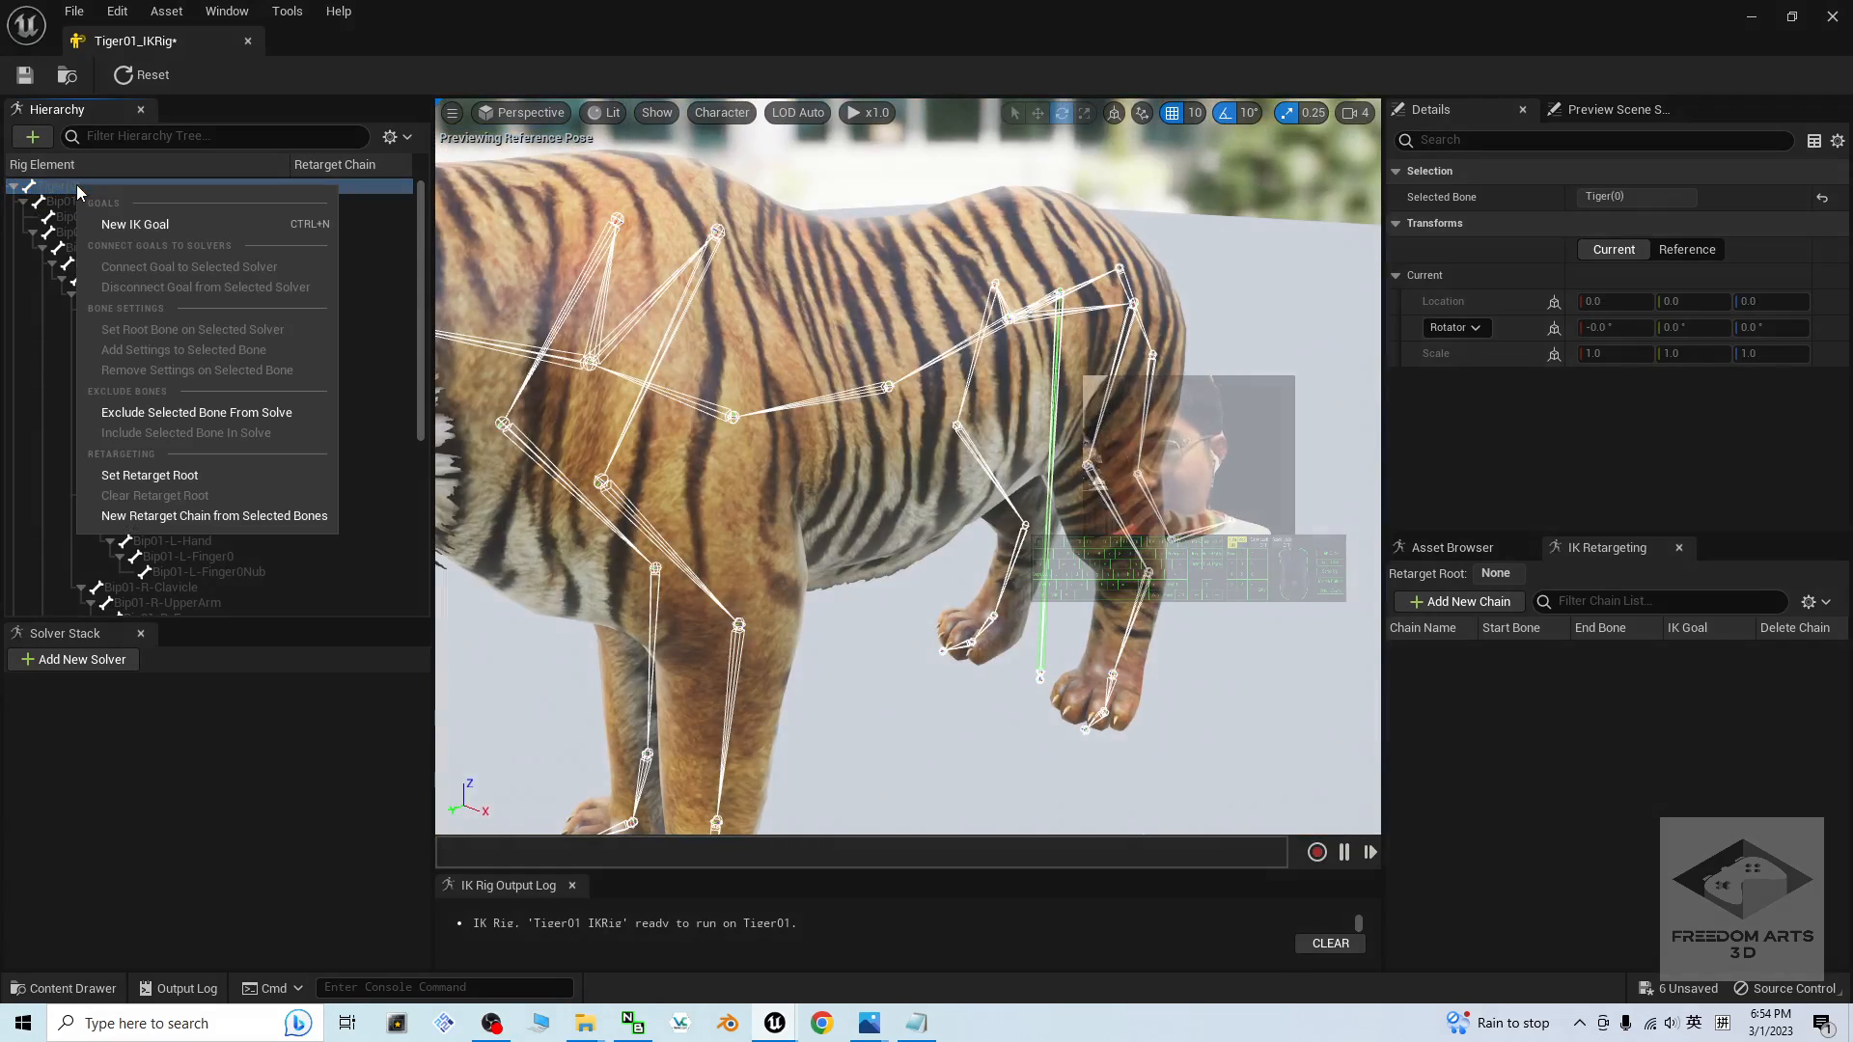
click(155, 475)
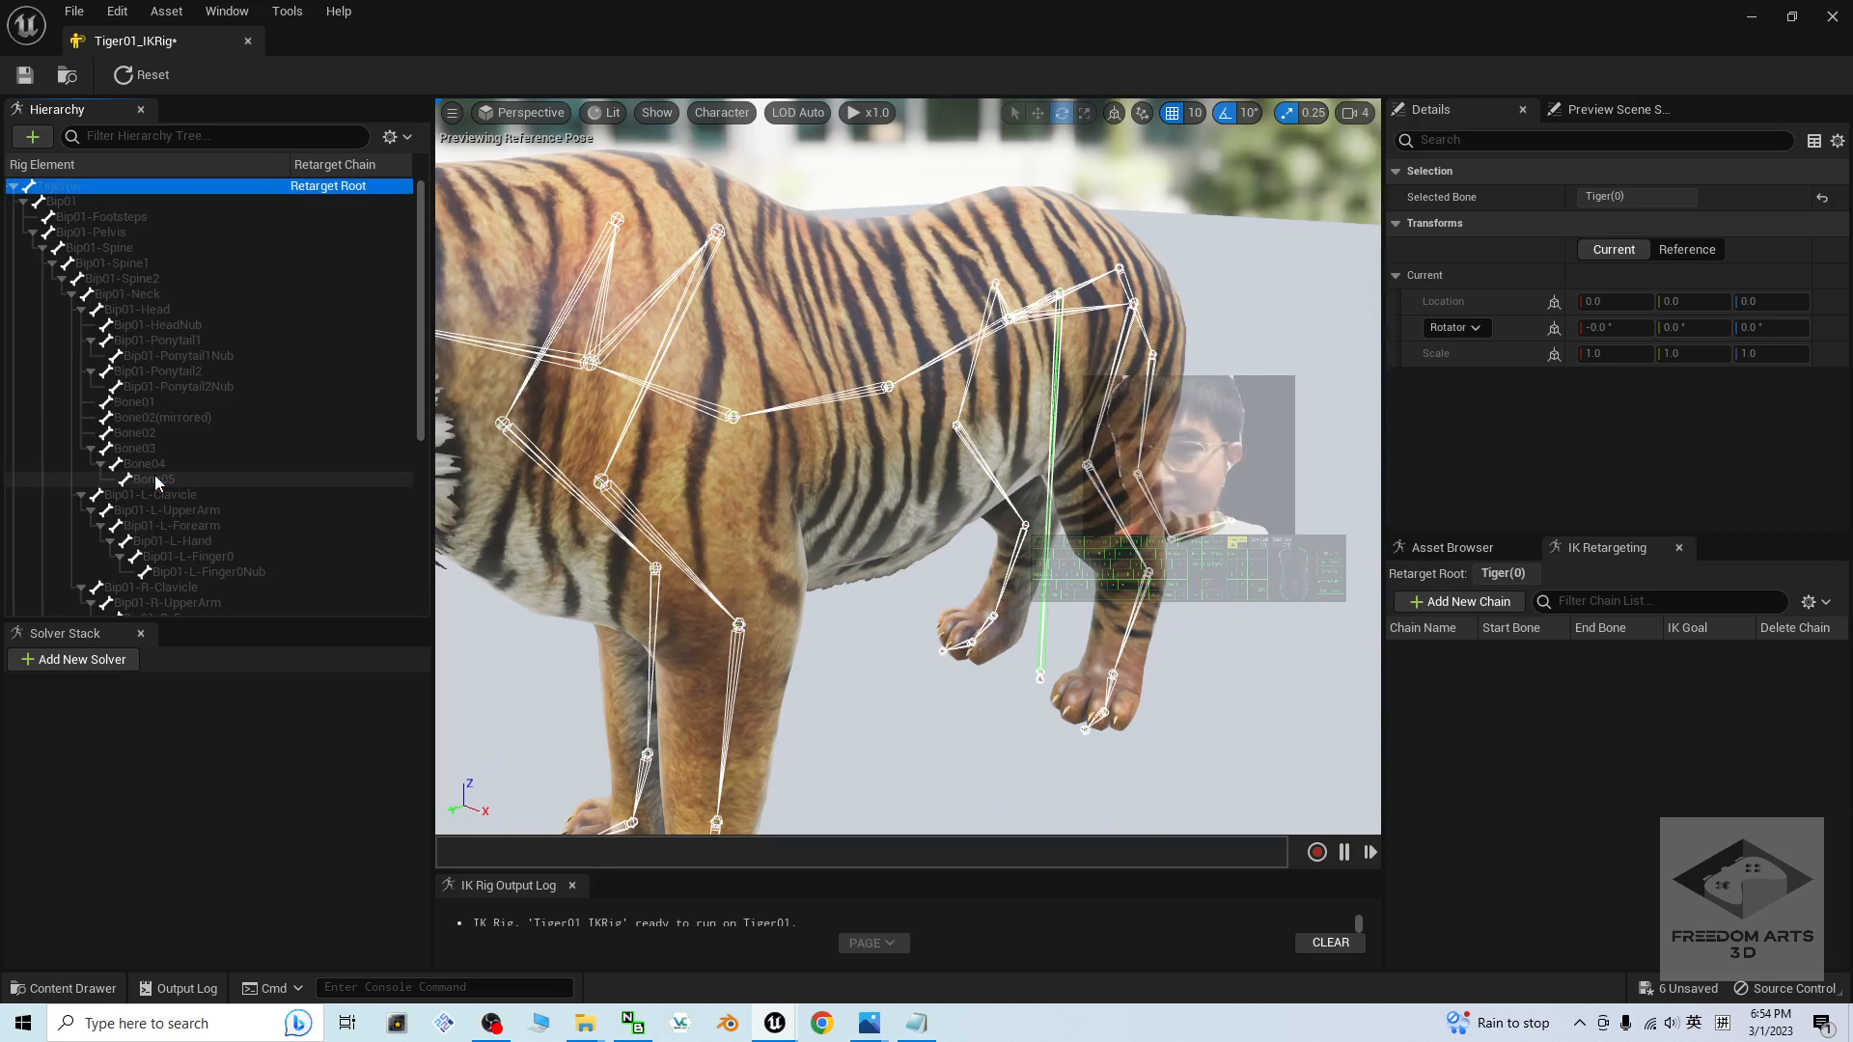
scroll(894, 585, down, 5)
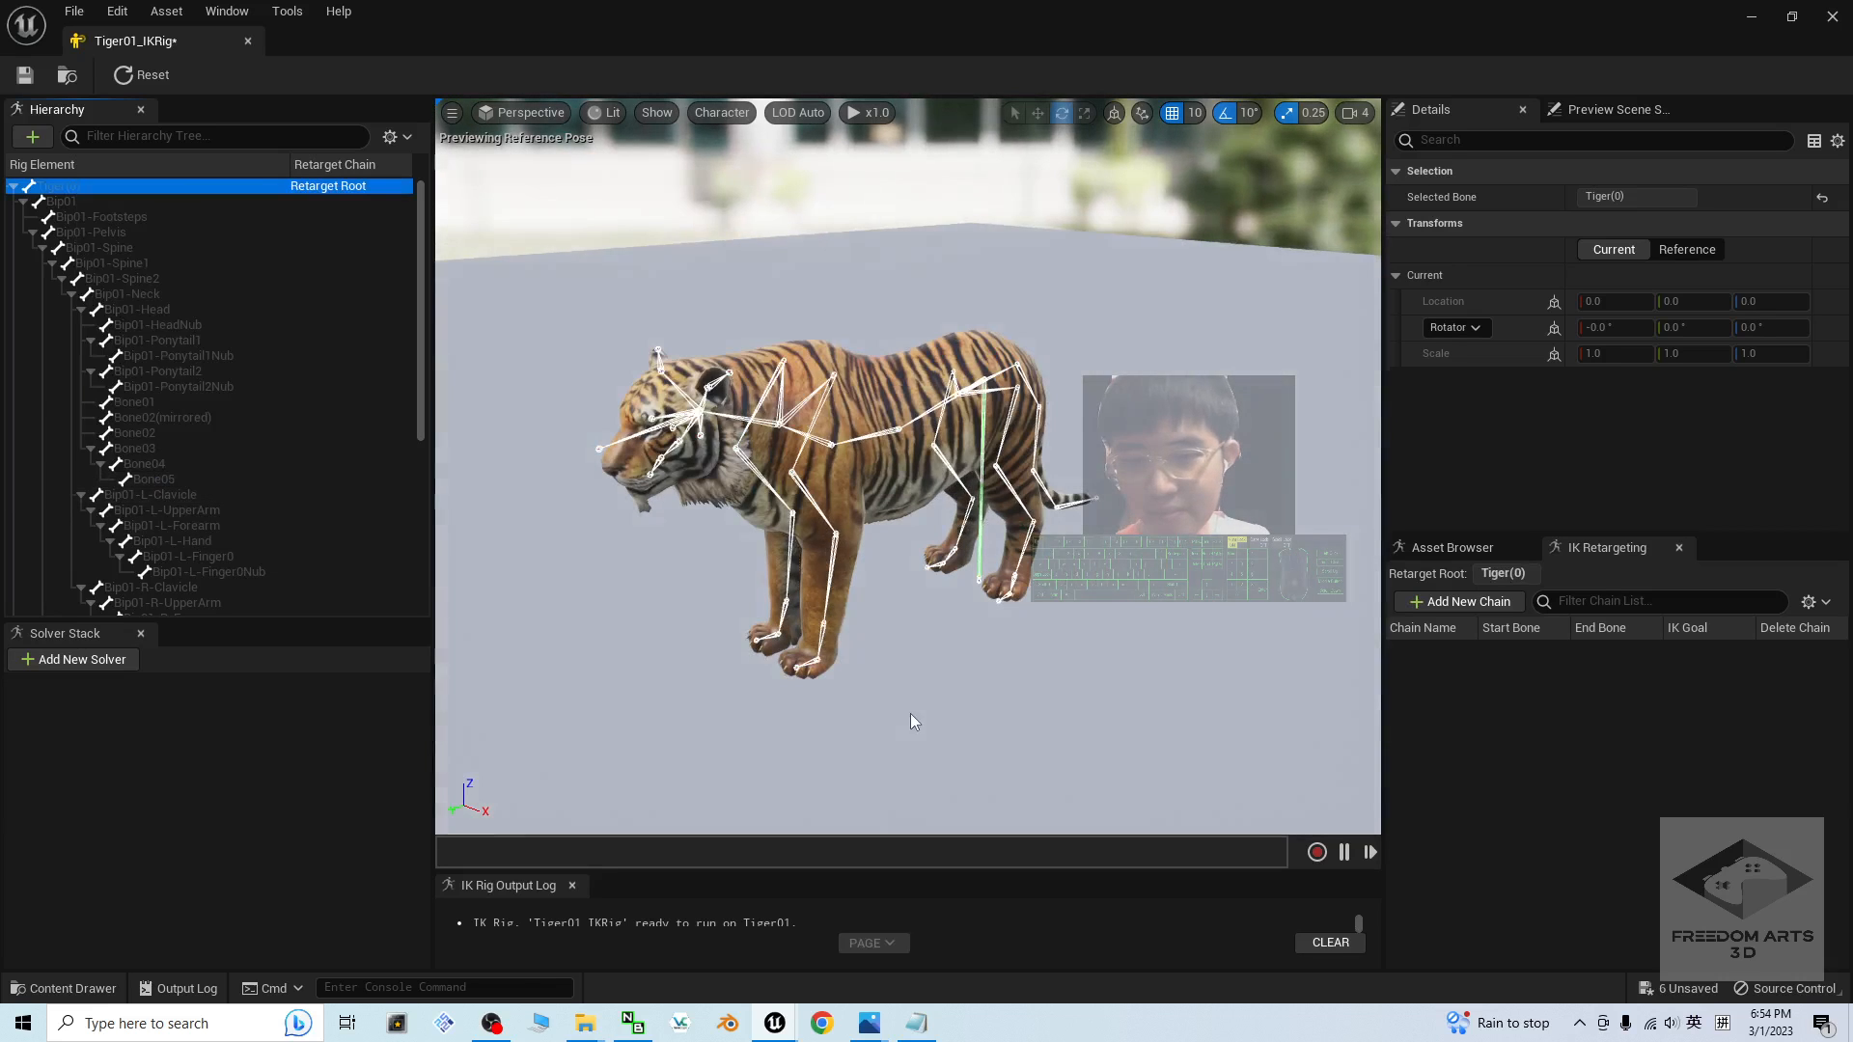
click(491, 1023)
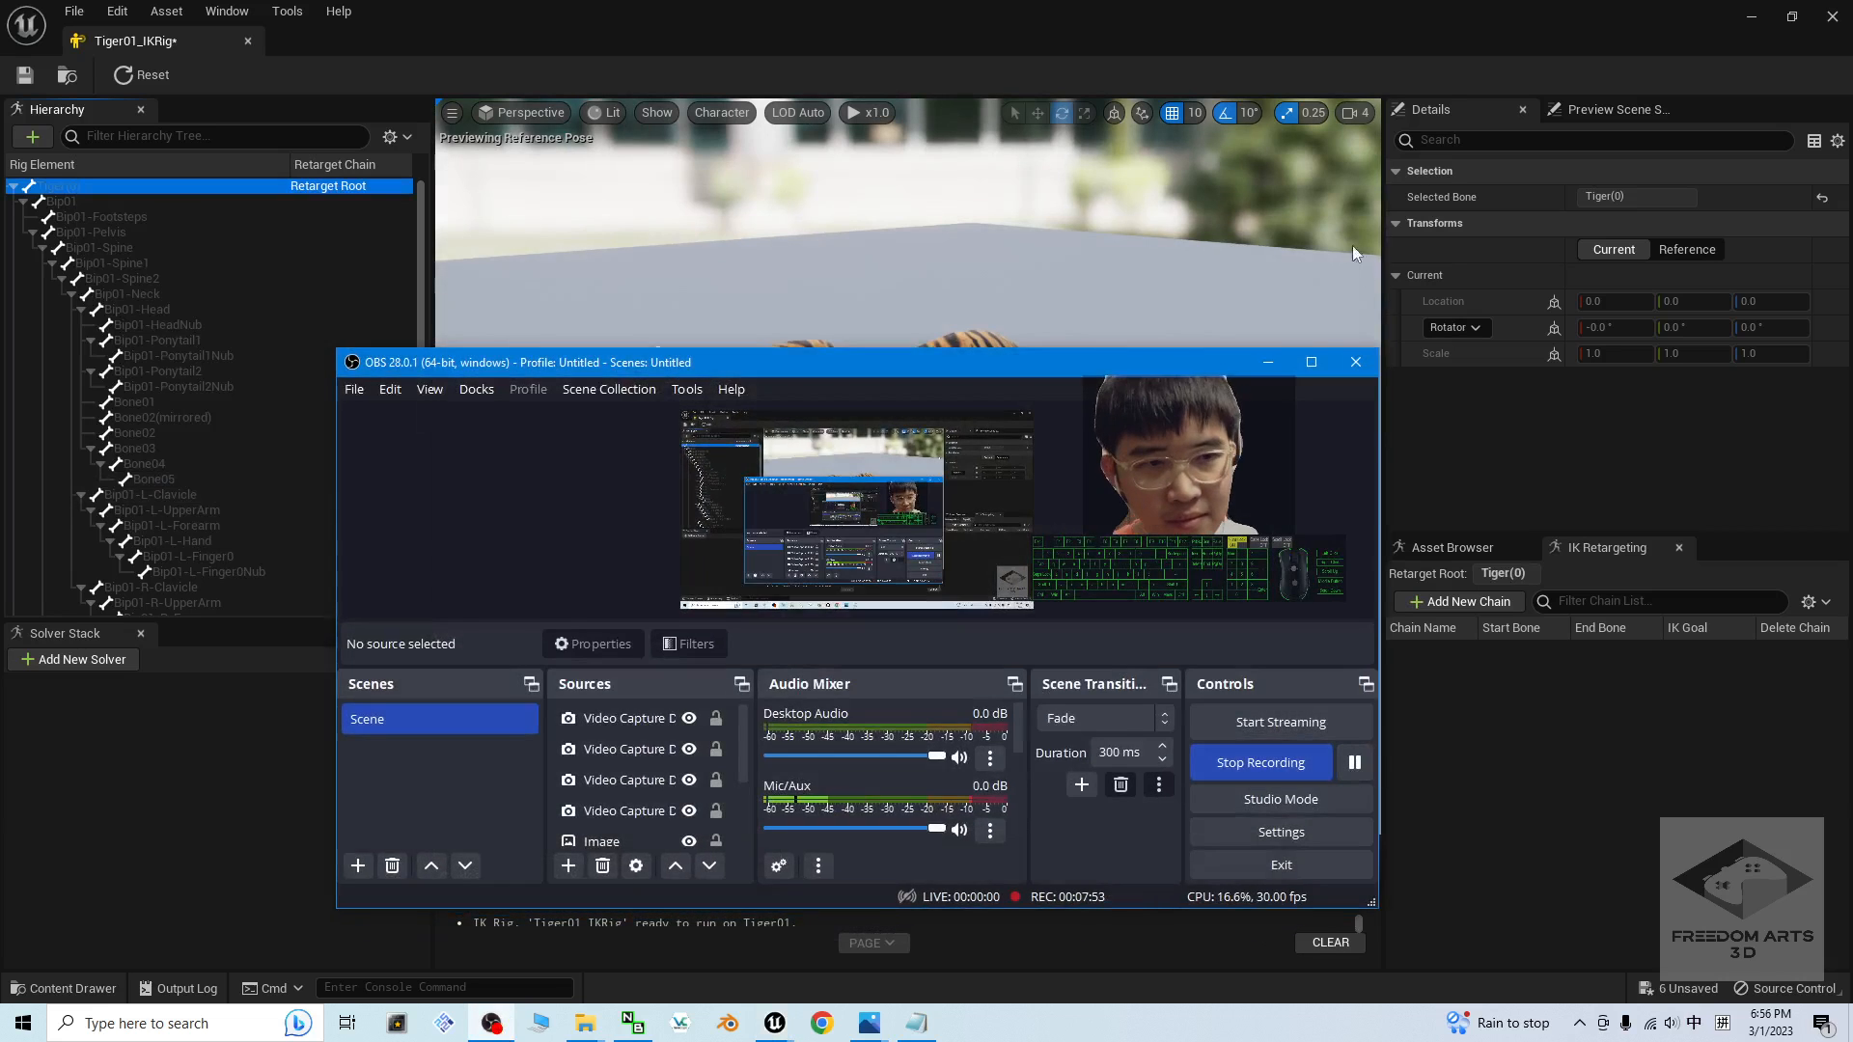
click(1268, 363)
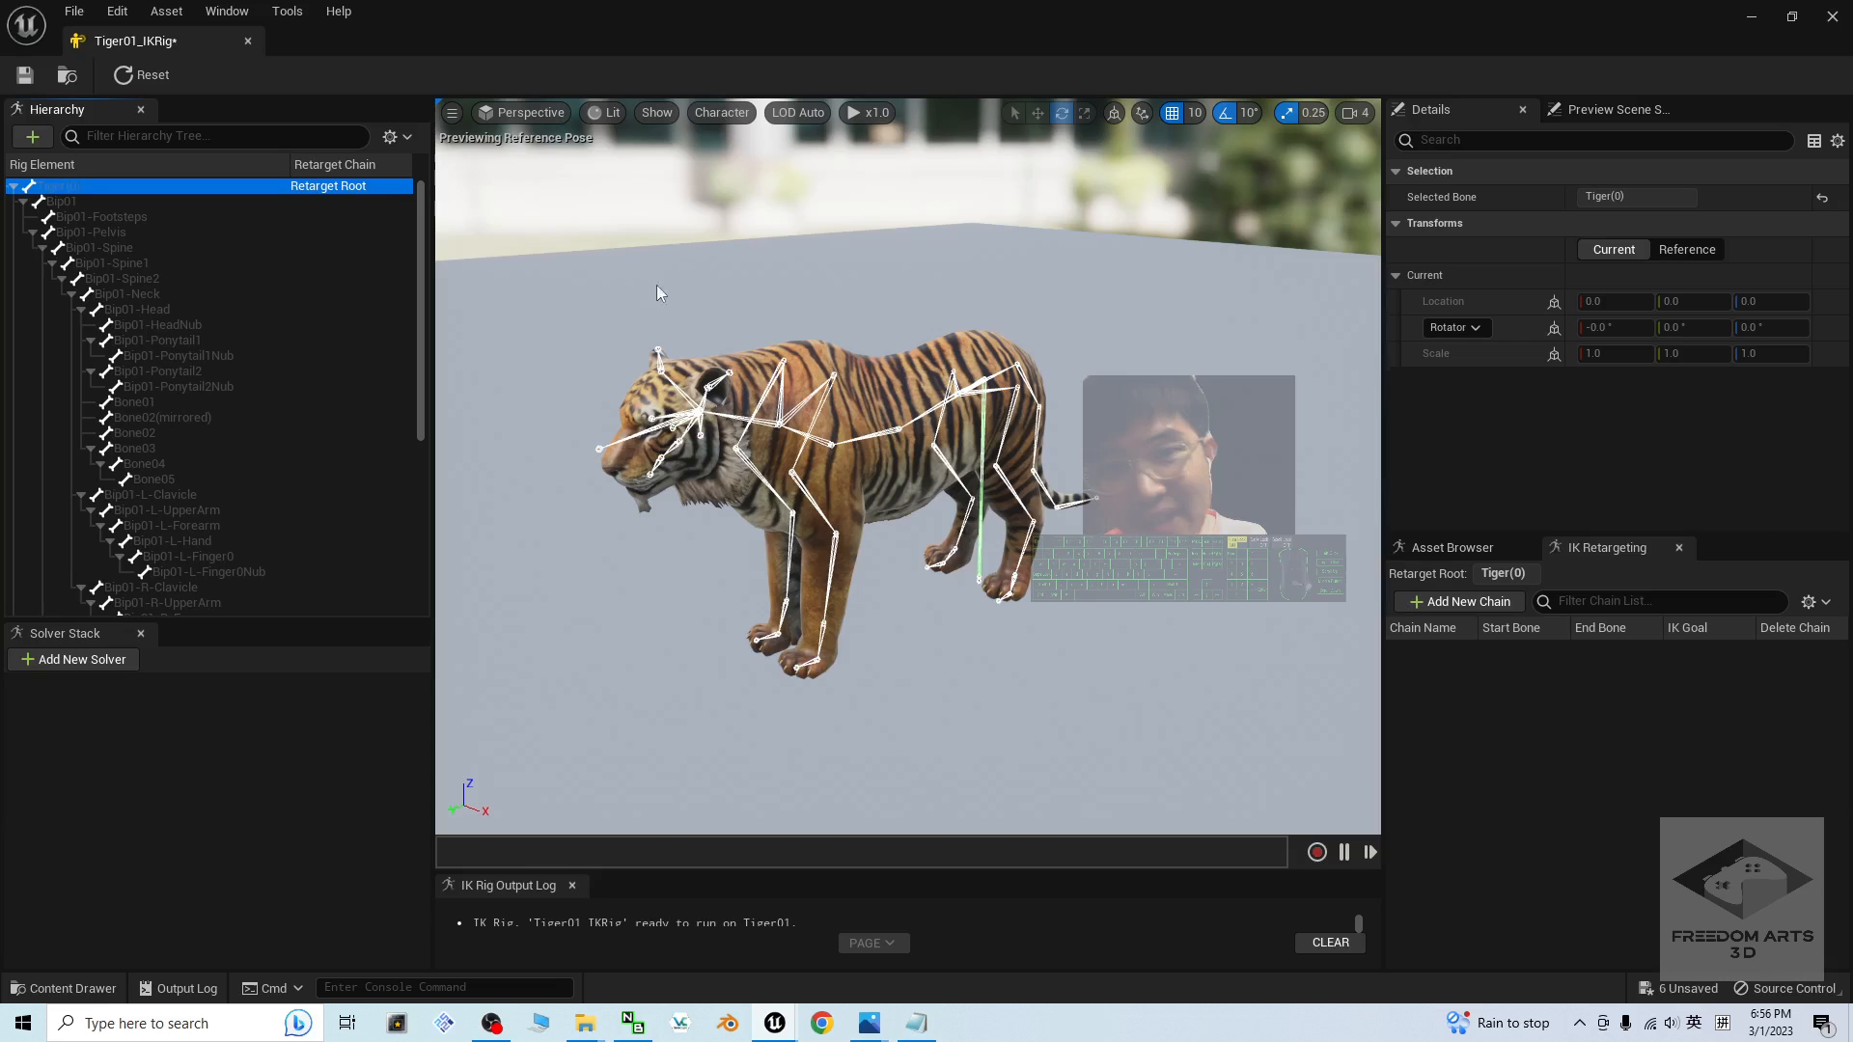
scroll(979, 494, up, 2)
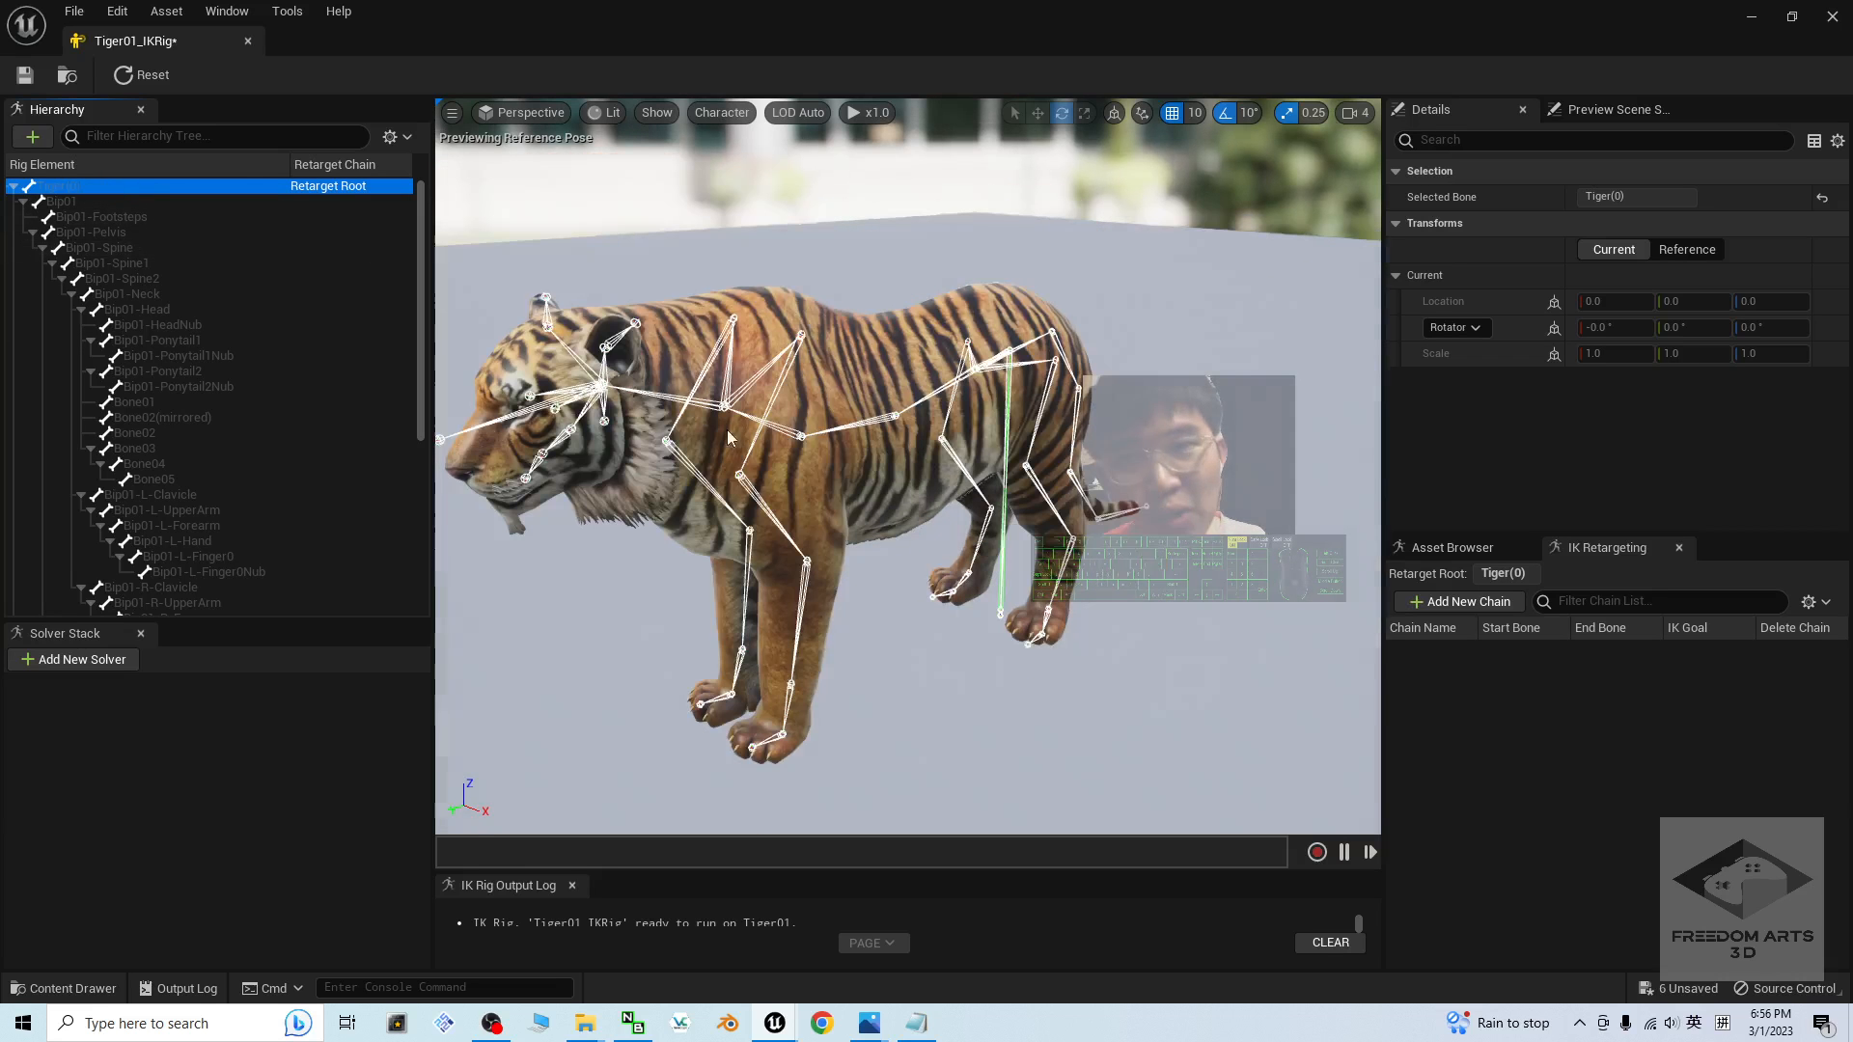
- Create a retarget chain named Root from the Tiger(0) bone, without adding an IK goal
right_click(153, 182)
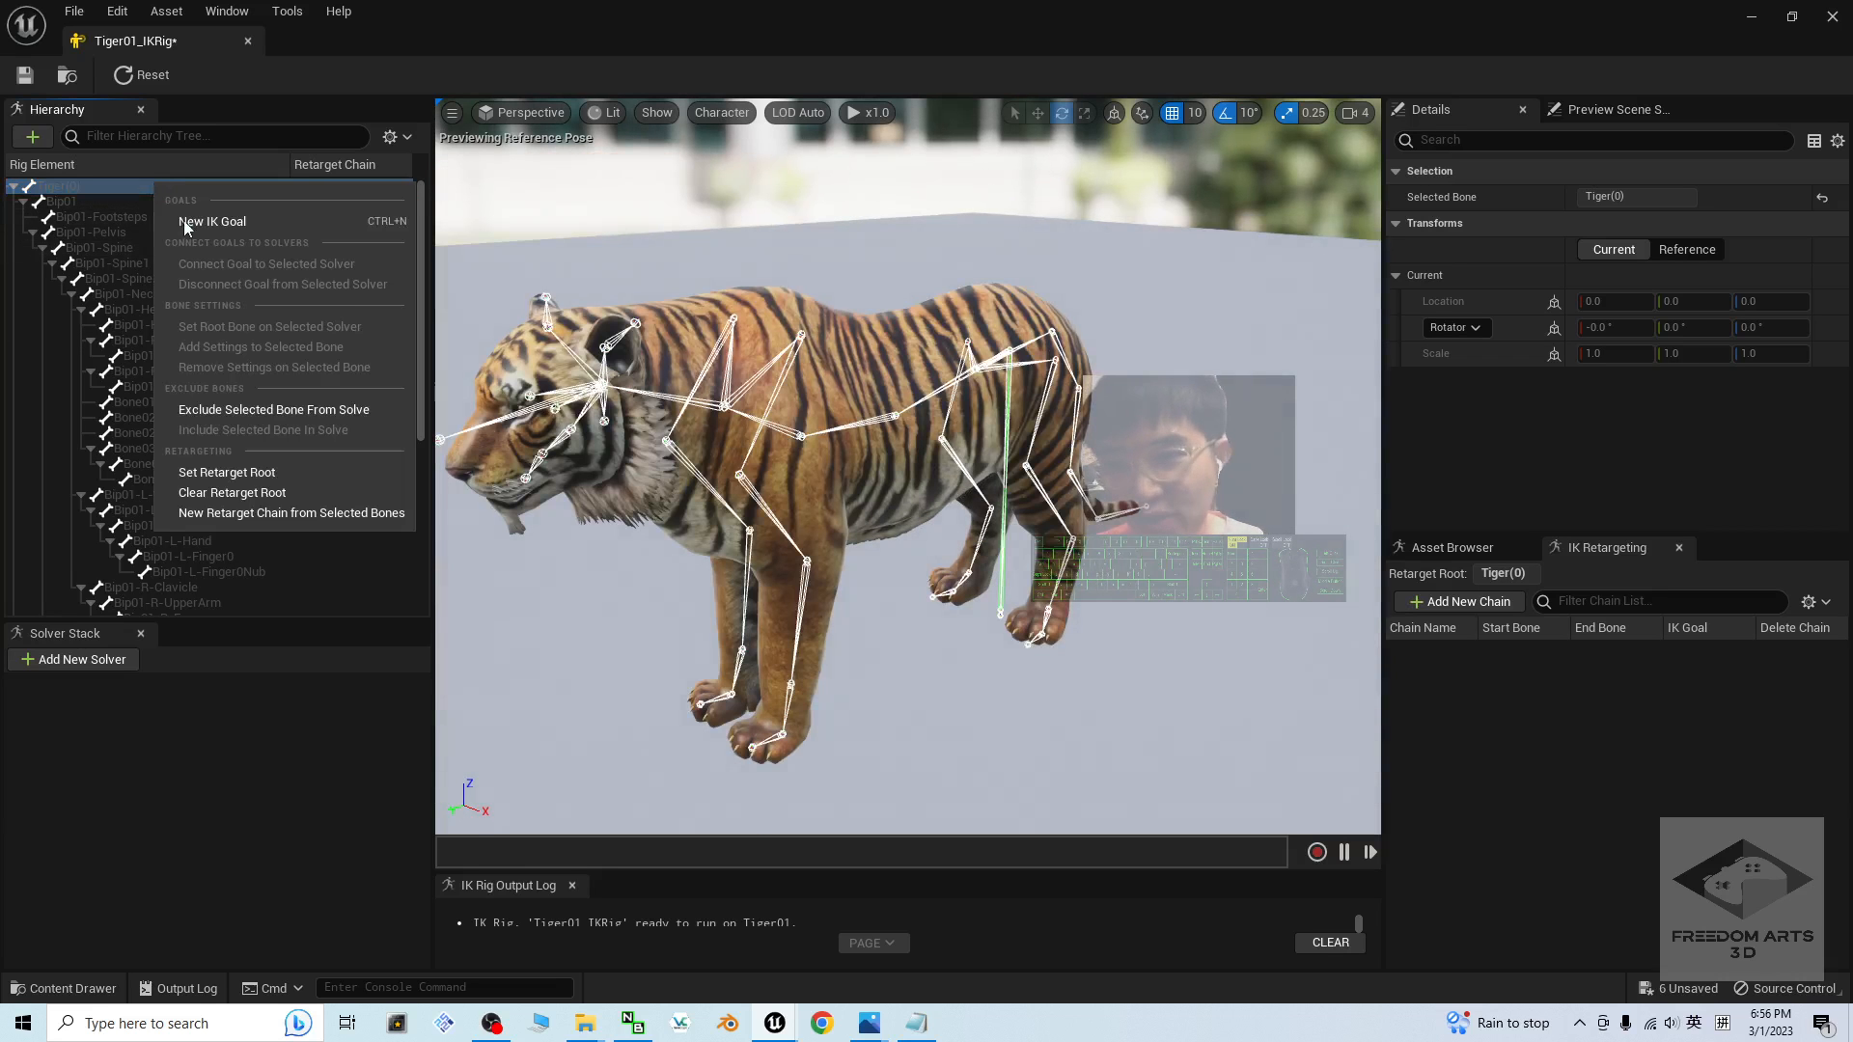
click(223, 513)
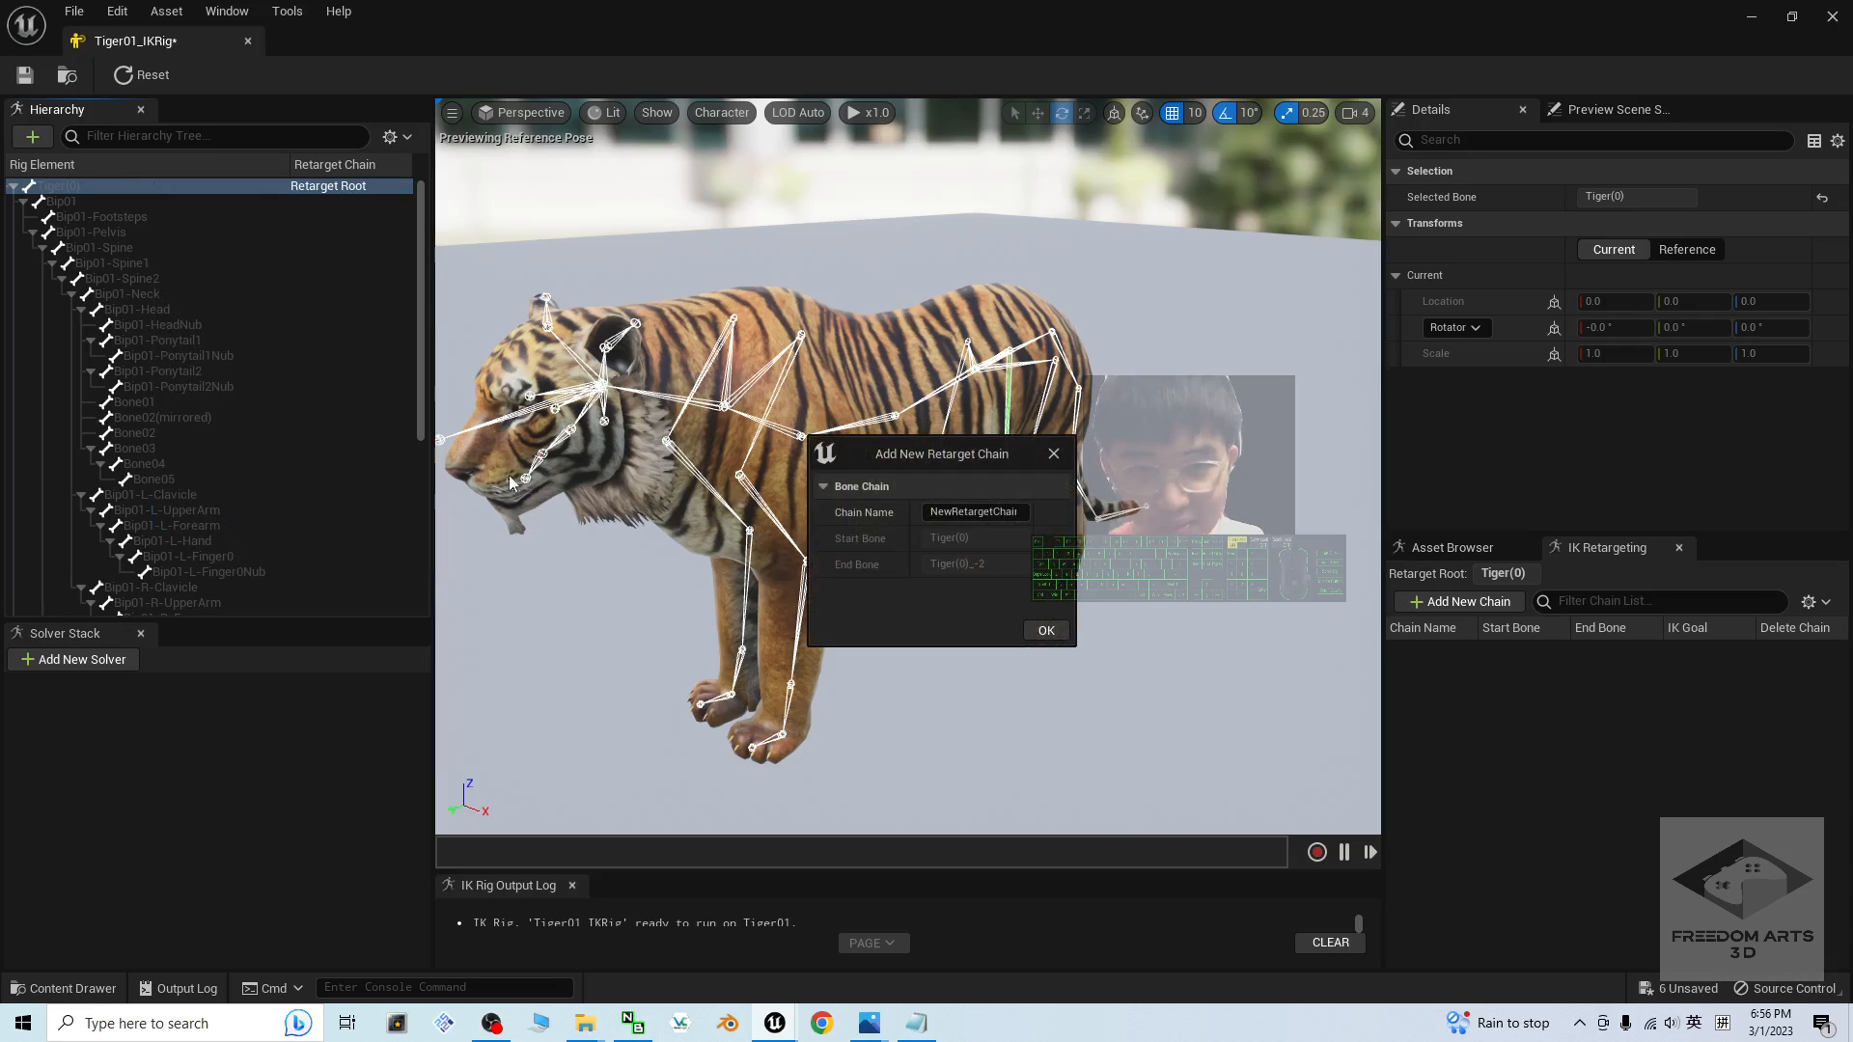
click(959, 519)
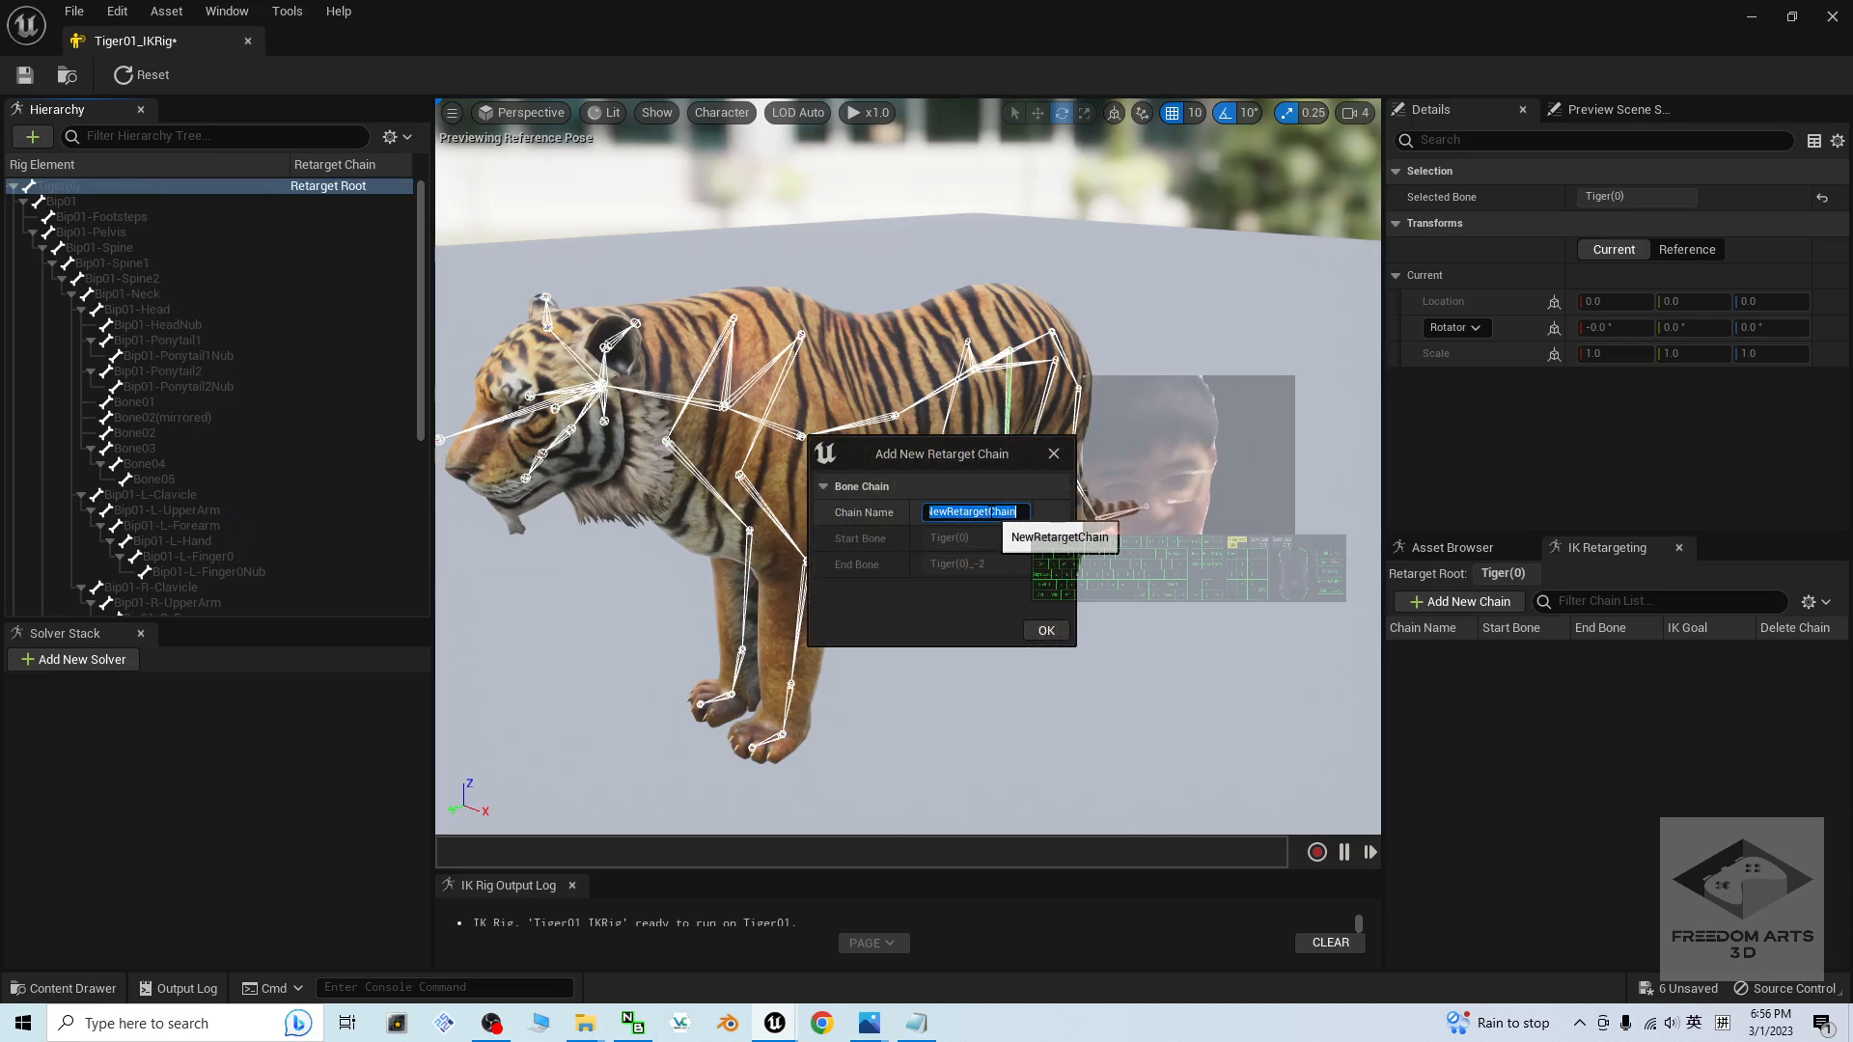
text(Root)
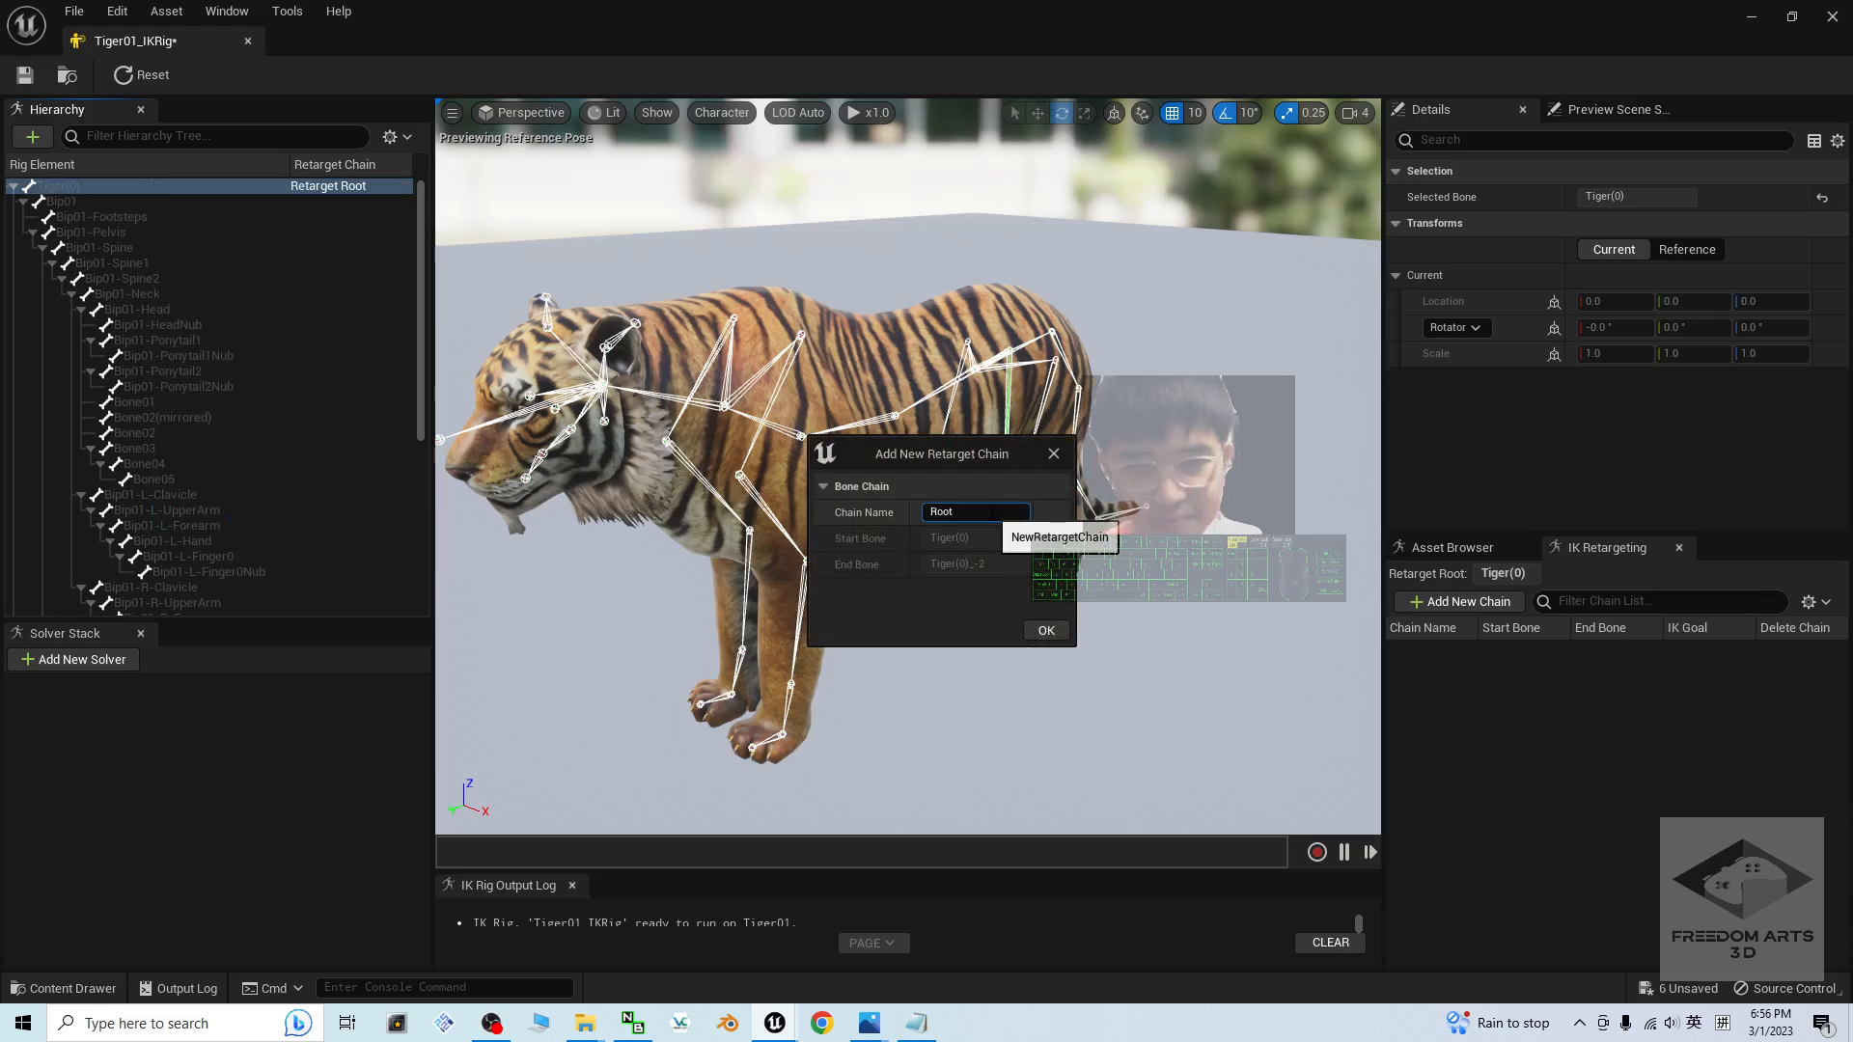
click(1047, 630)
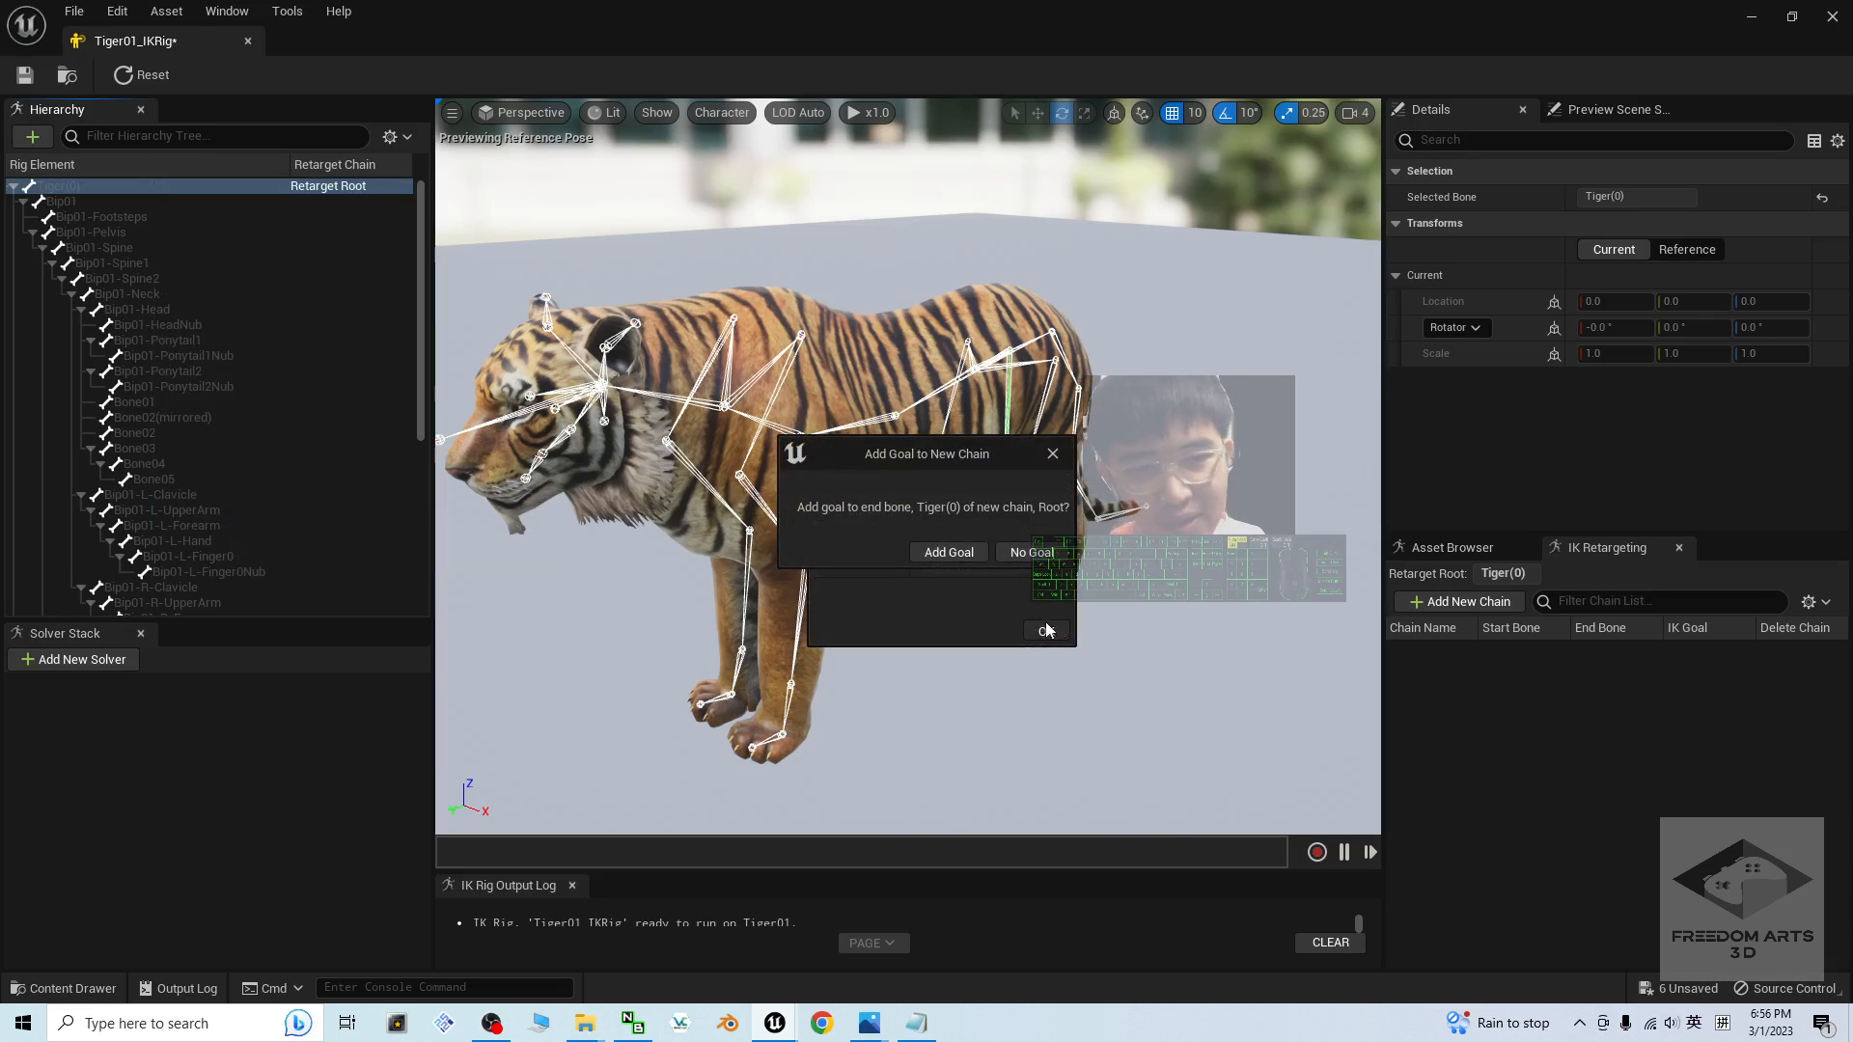
click(1031, 552)
- Examine where the Bip01, Bip01-Footsteps and Bip01-Pelvis bones sit in the tiger's skeleton
scroll(1266, 484, up, 3)
mouse_move(1266, 483)
alt+mouse_down()
mouse_move(1206, 540)
mouse_move(1252, 505)
alt+mouse_up()
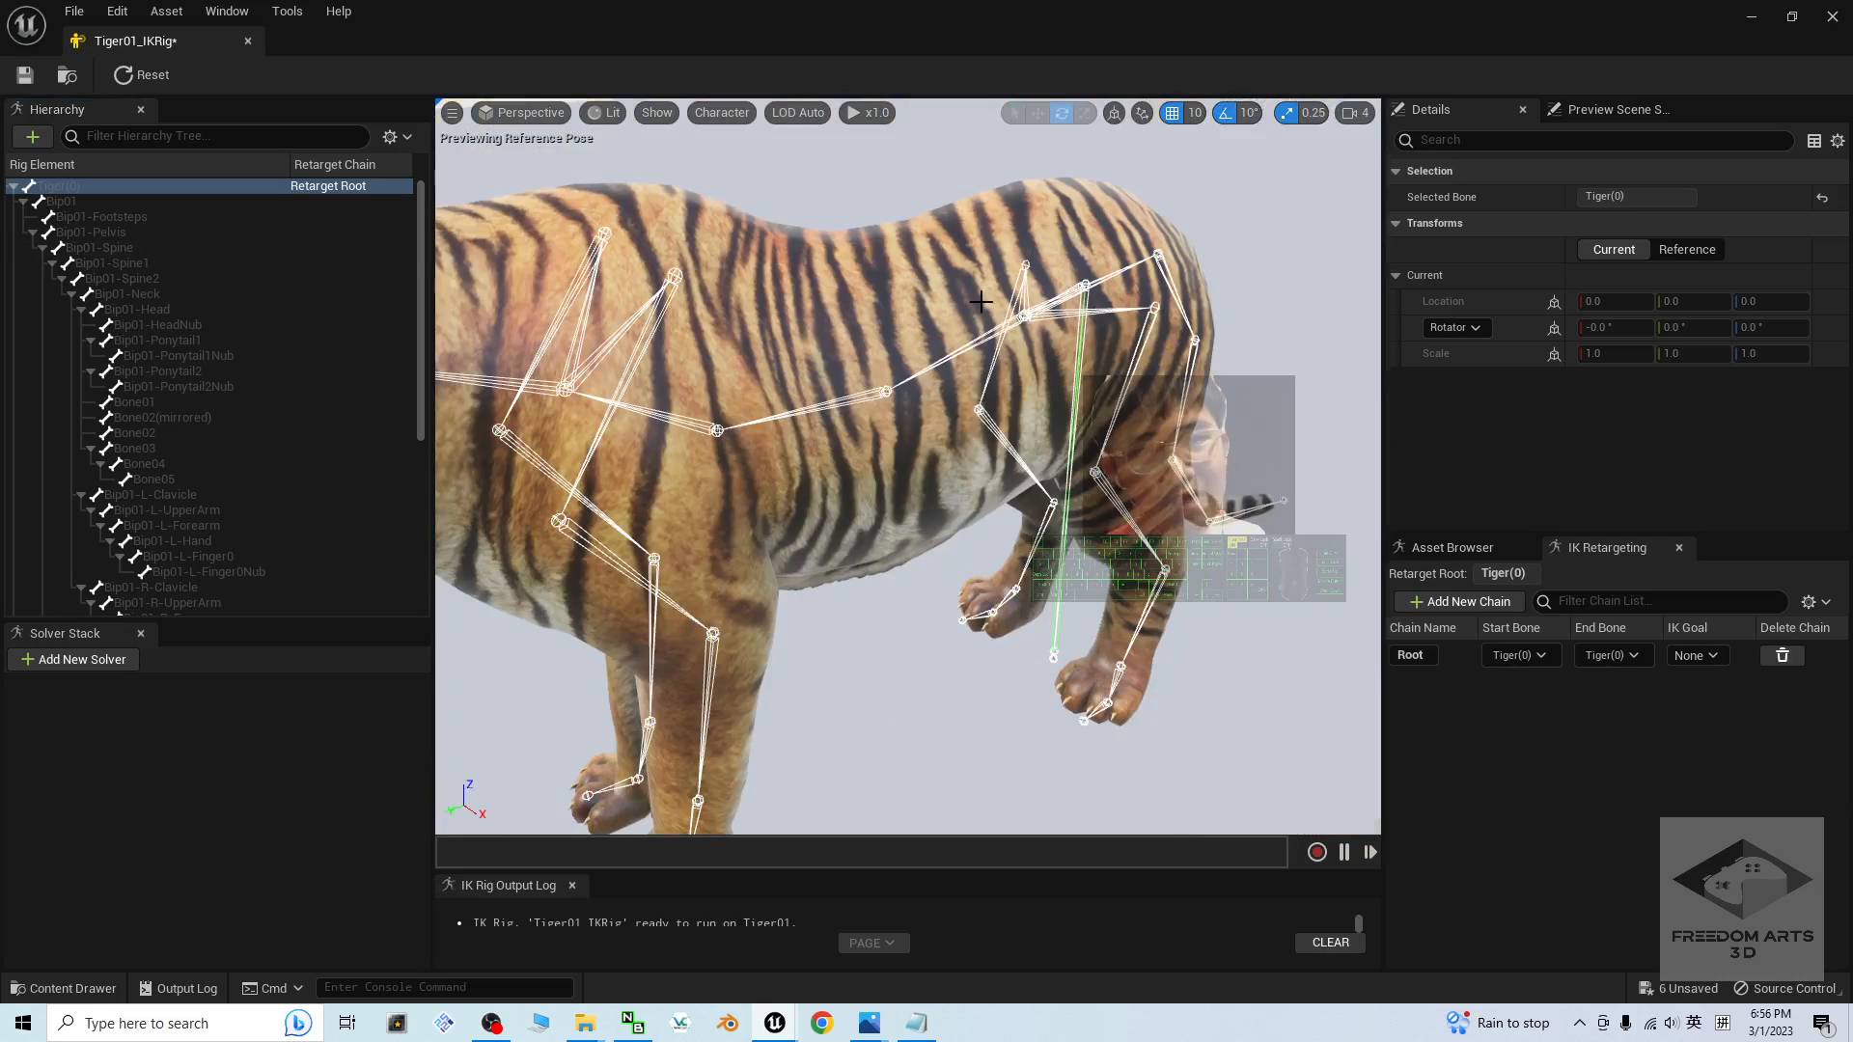
click(123, 200)
click(124, 220)
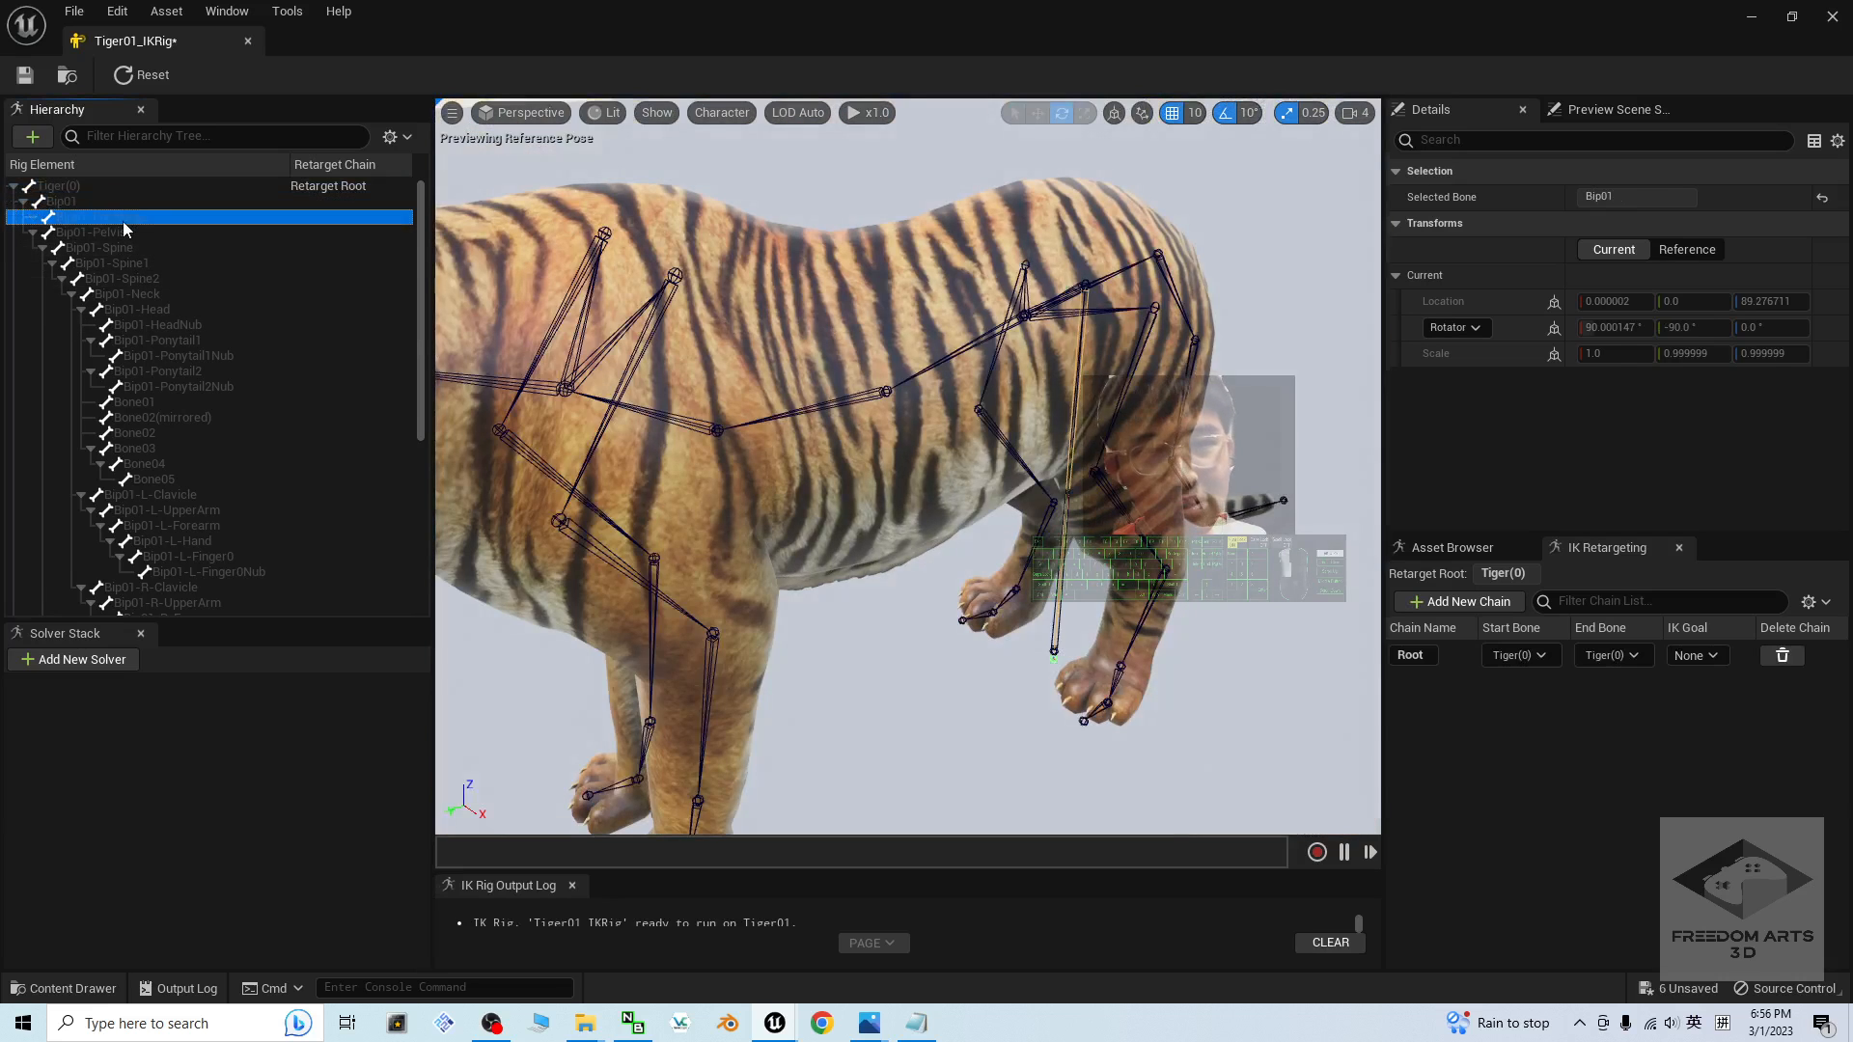
click(135, 187)
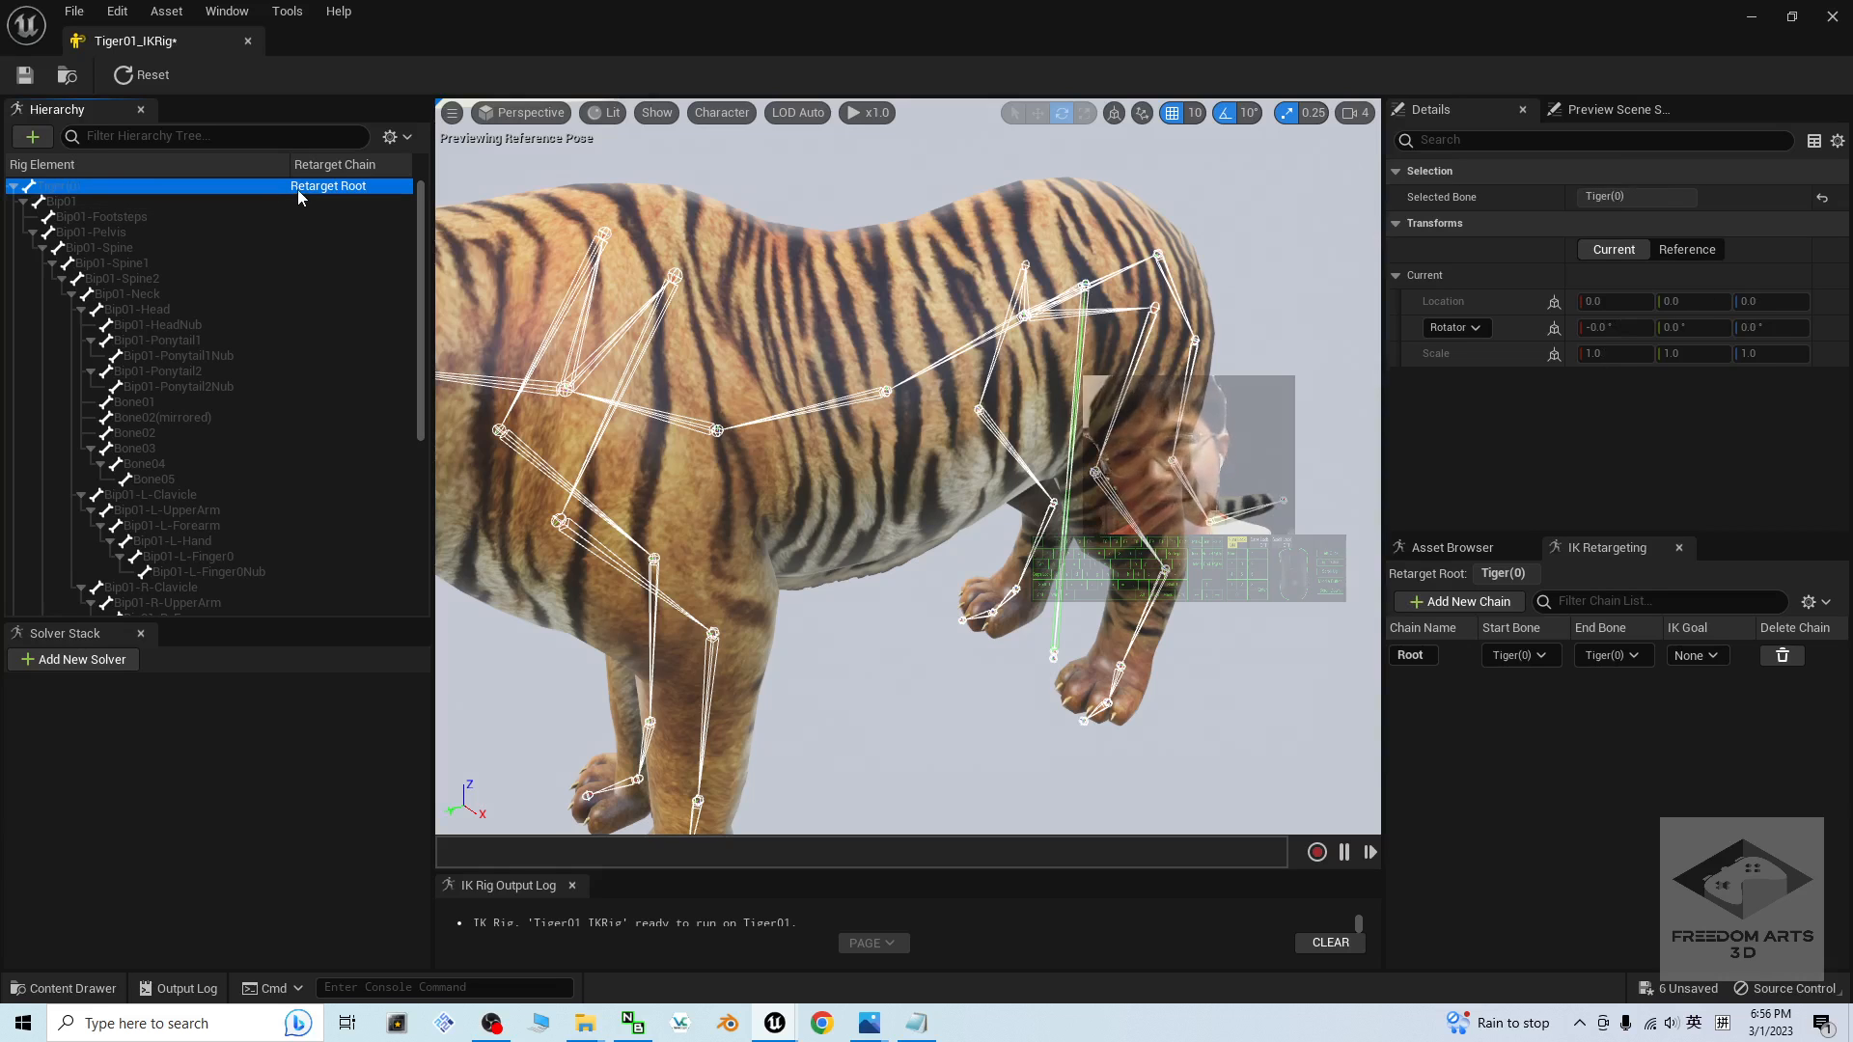
click(124, 200)
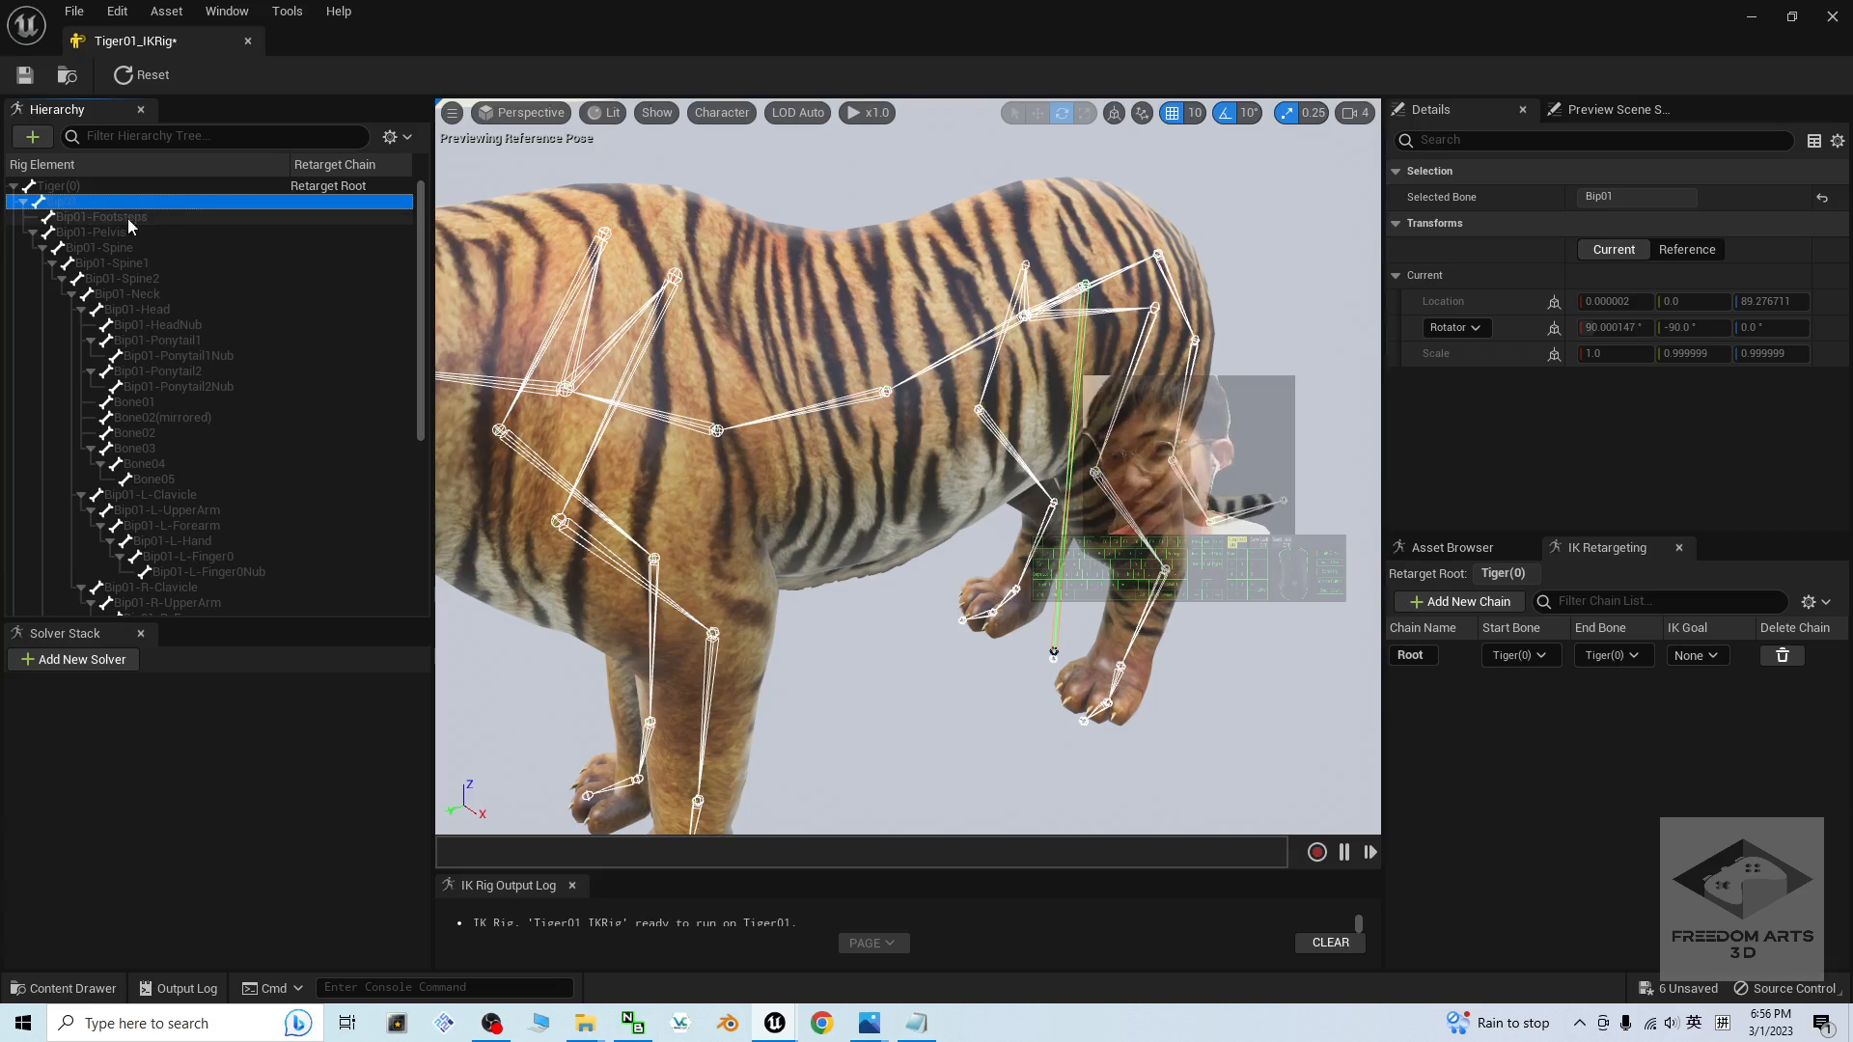
click(85, 217)
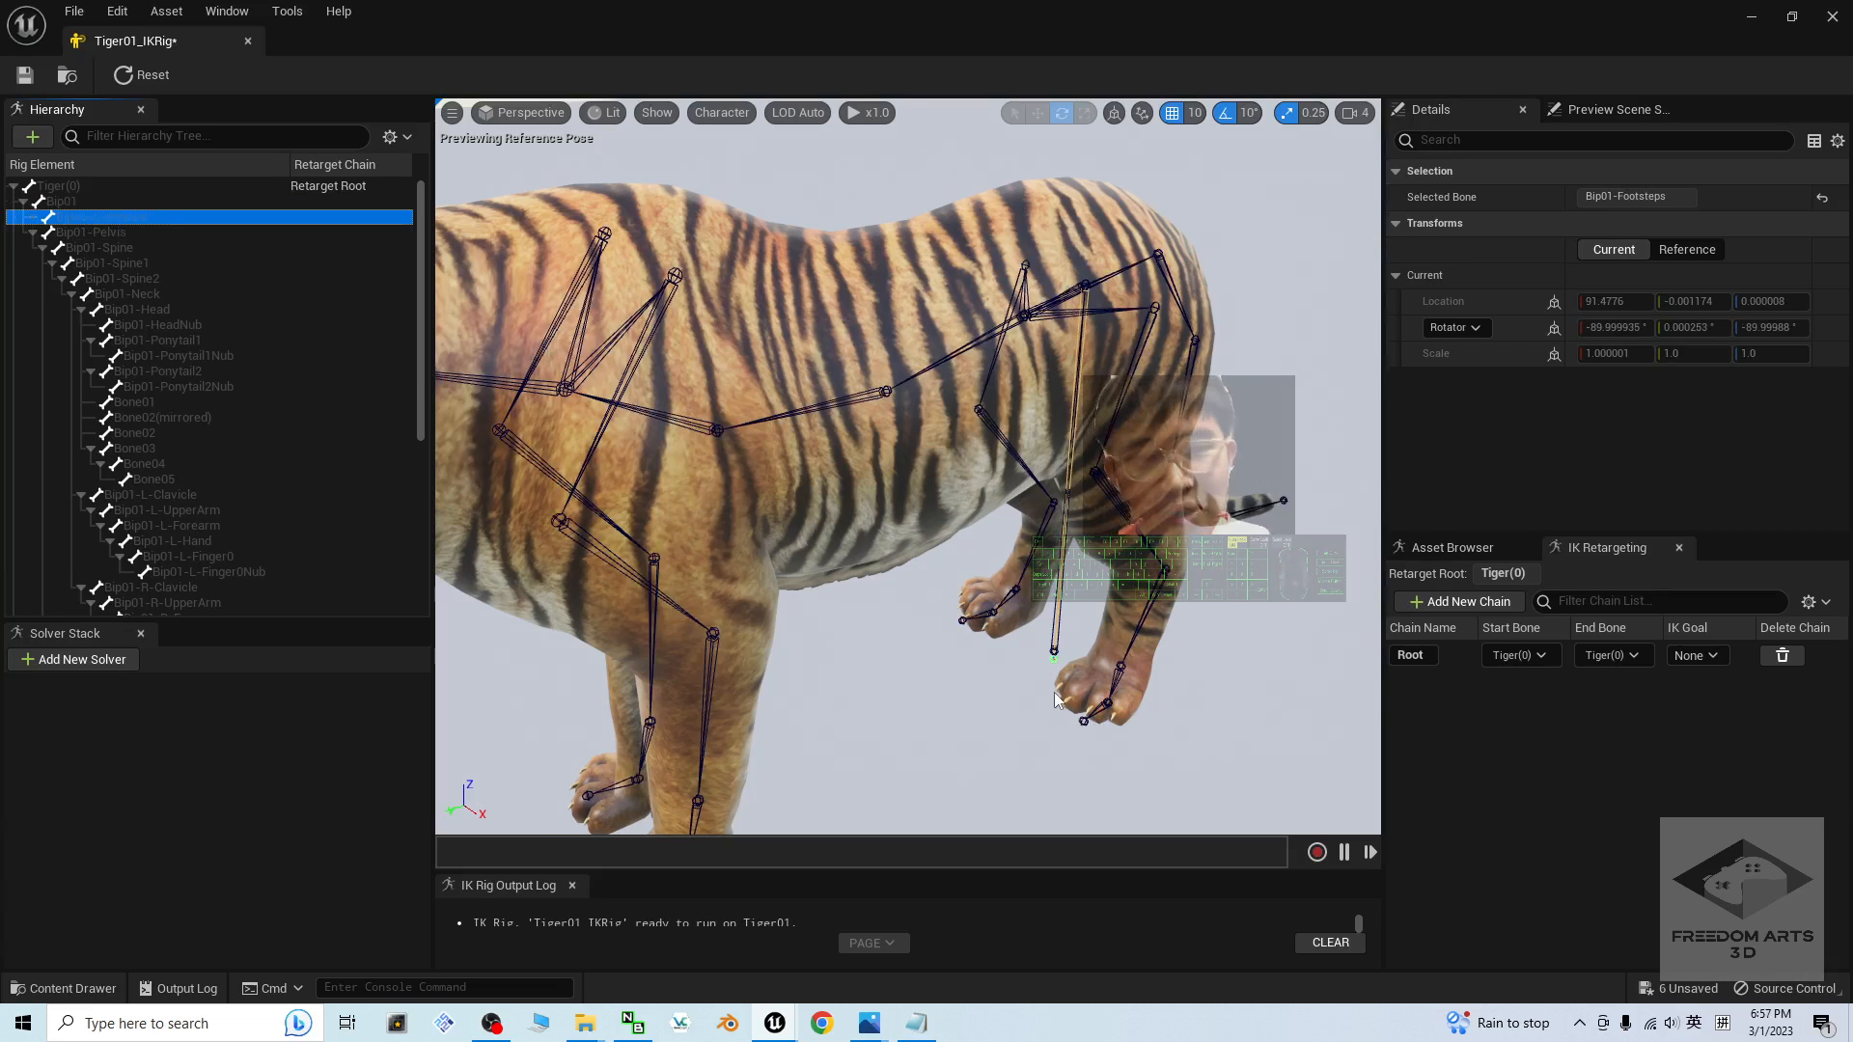
click(97, 235)
scroll(1259, 346, up, 2)
scroll(1258, 345, down, 2)
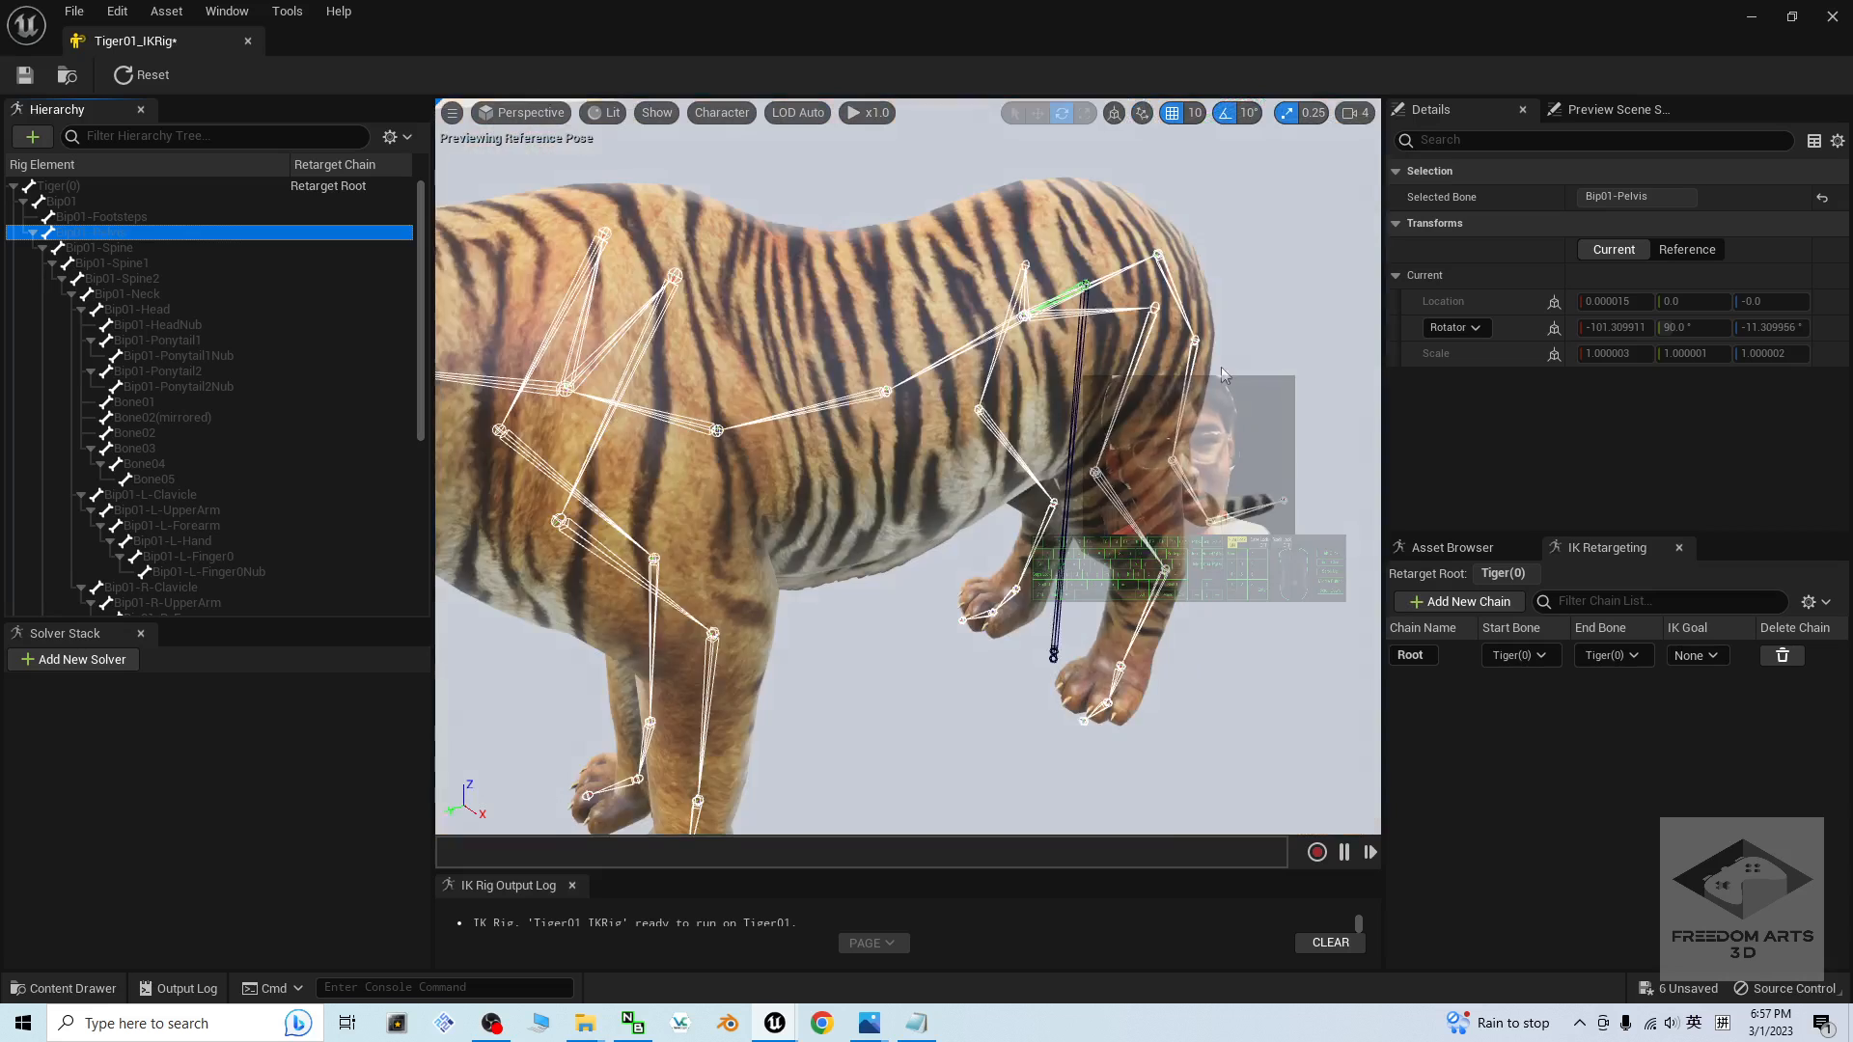
alt+drag(1258, 345, 1199, 310)
scroll(1199, 310, up, 3)
scroll(1199, 310, down, 3)
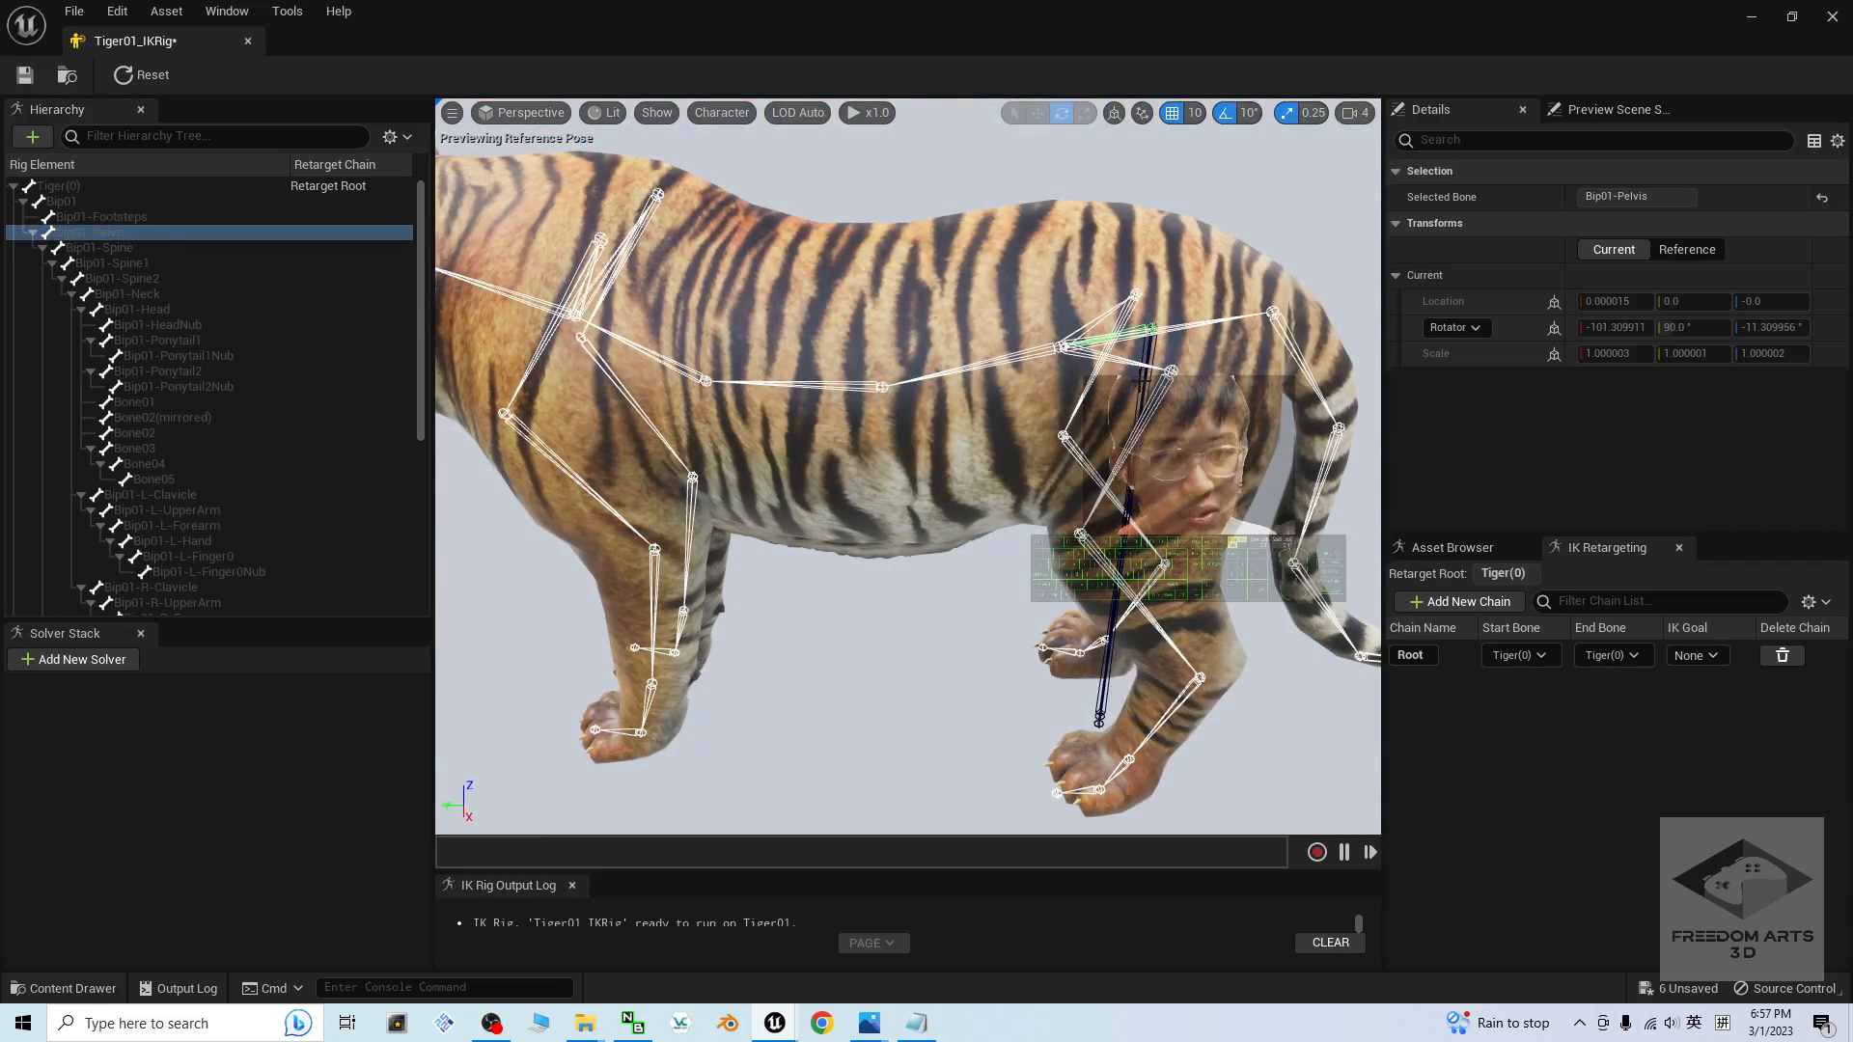
- Create a retarget chain named Hip / Pelvis from the Bip01-Pelvis bone, without adding an IK goal
click(106, 235)
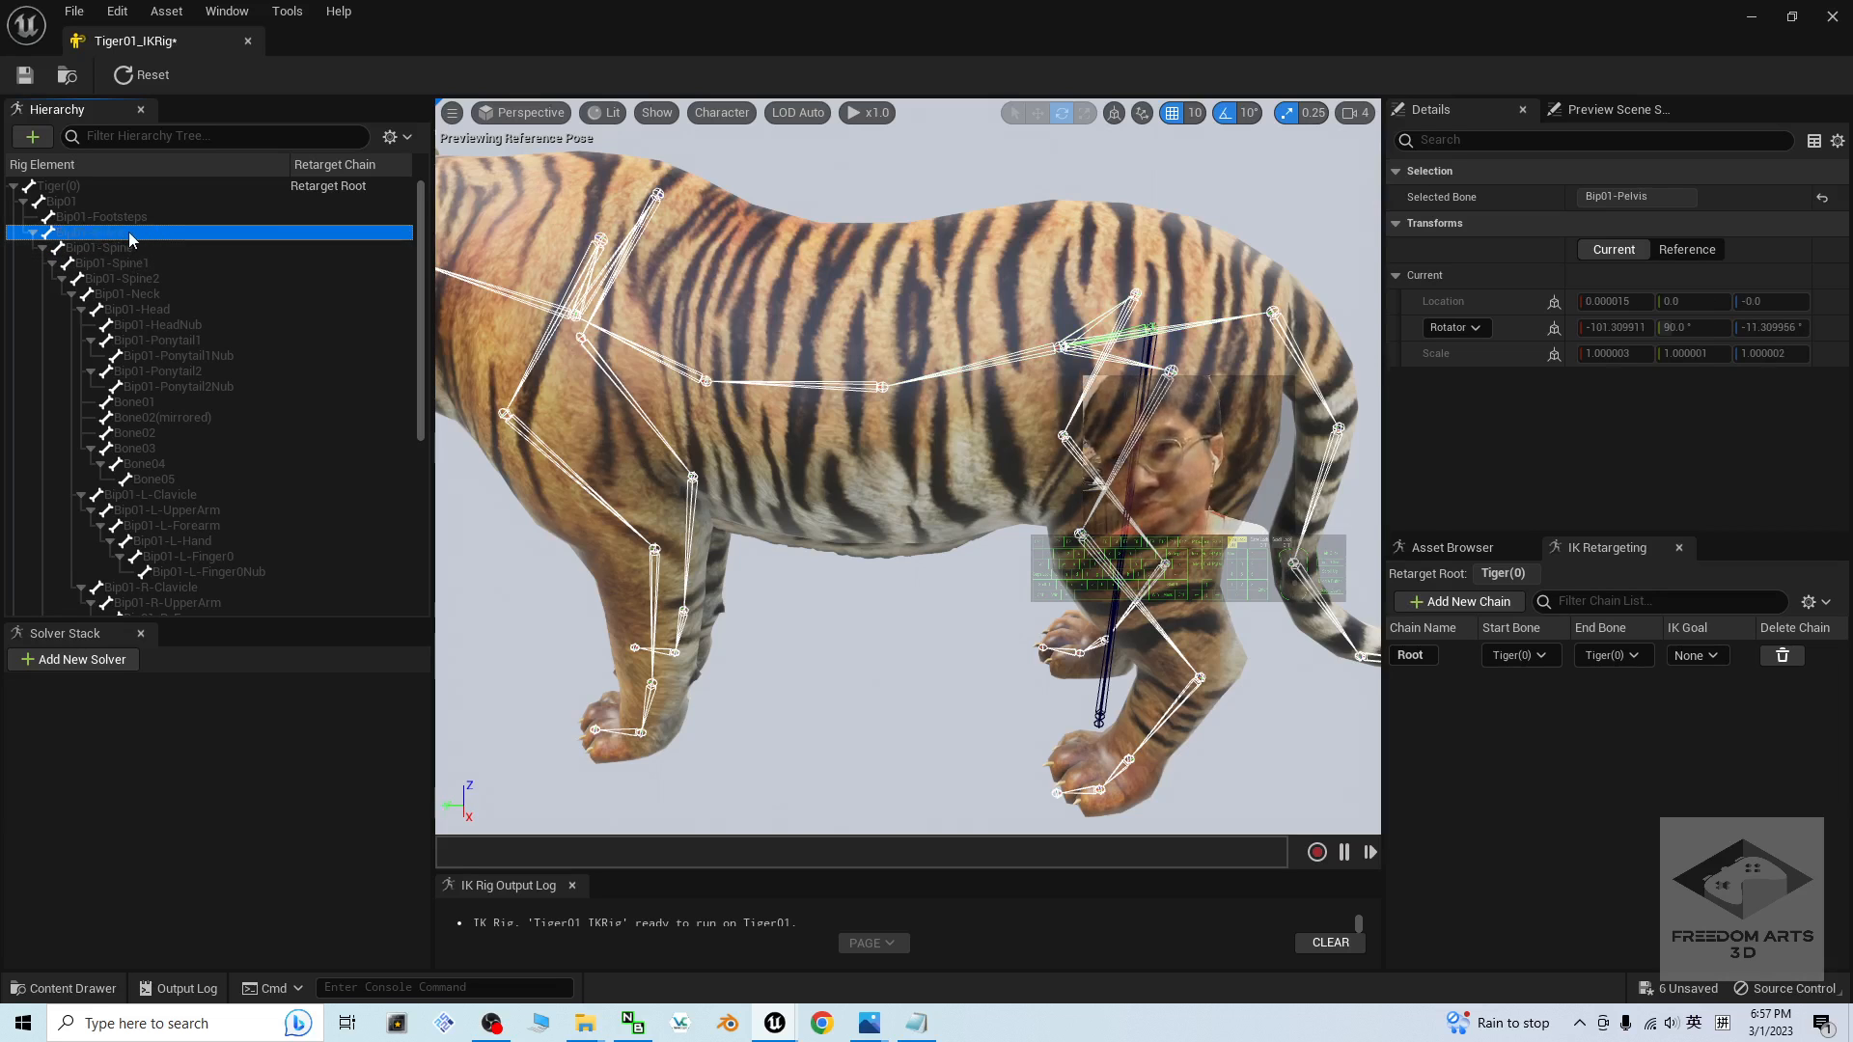
right_click(129, 232)
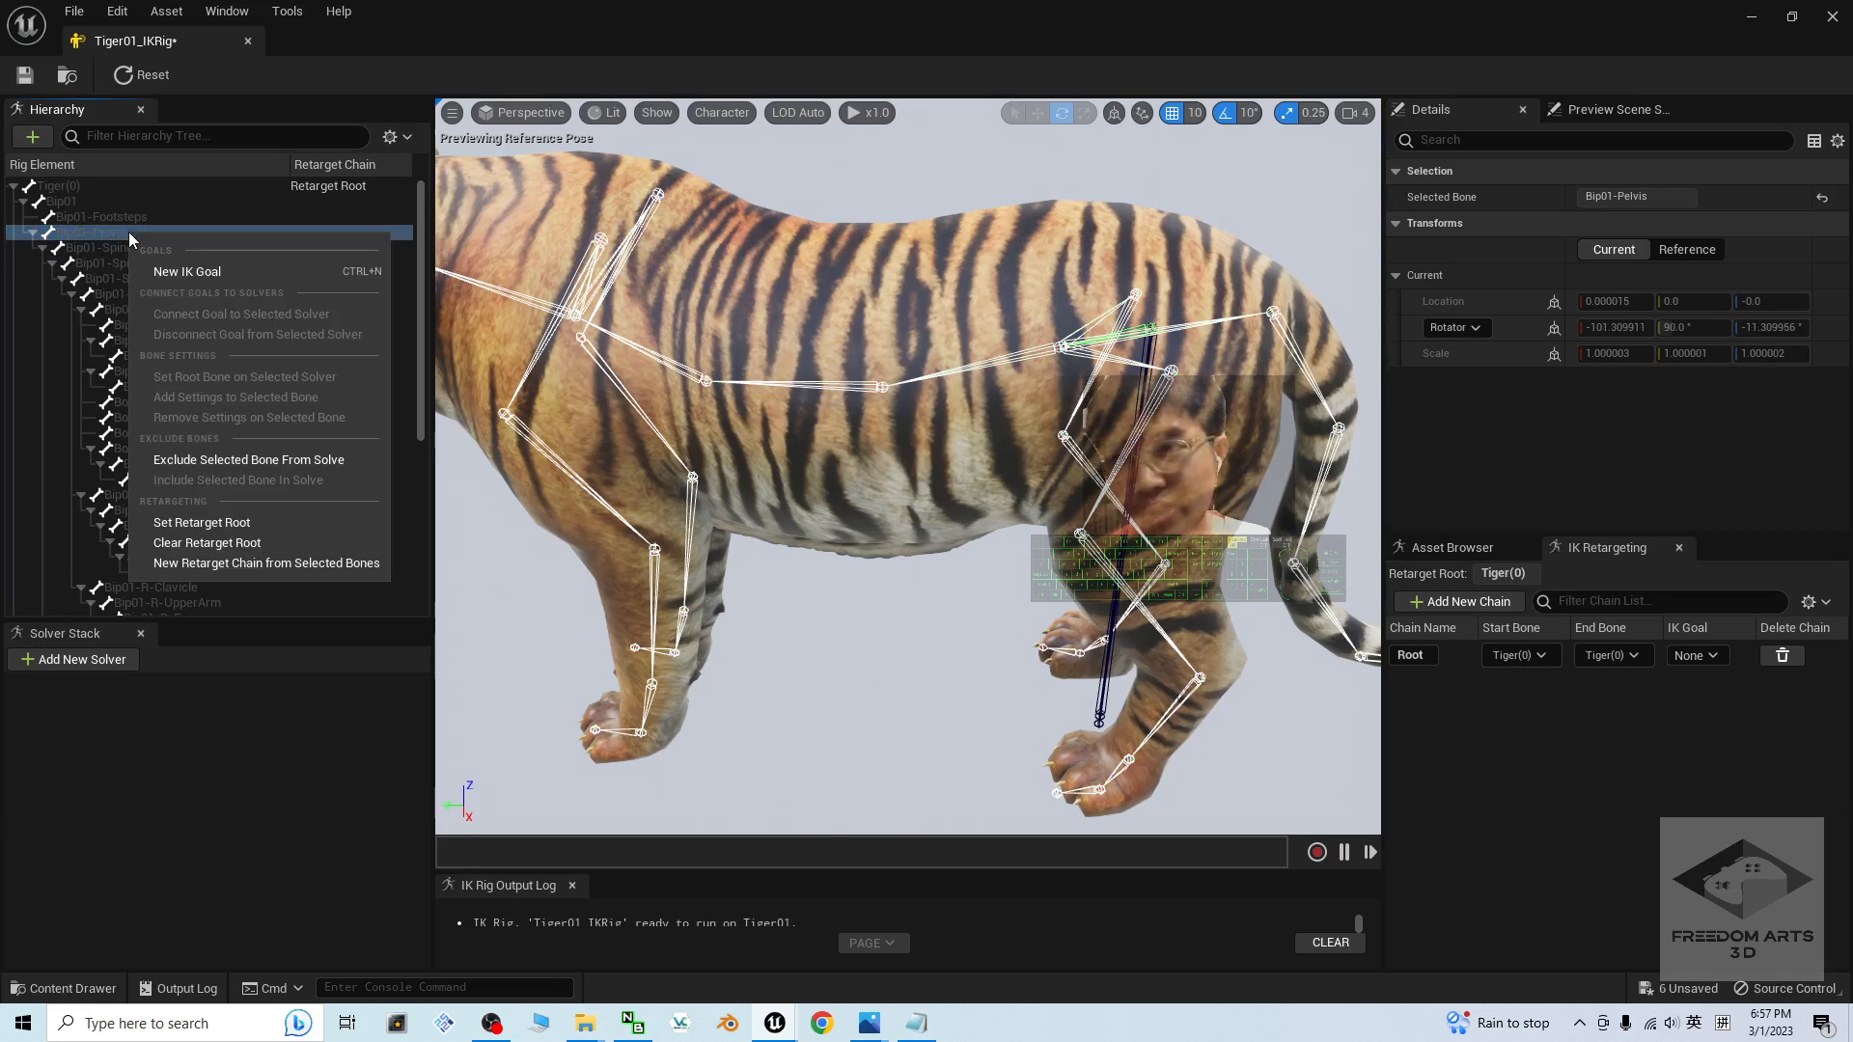
click(214, 564)
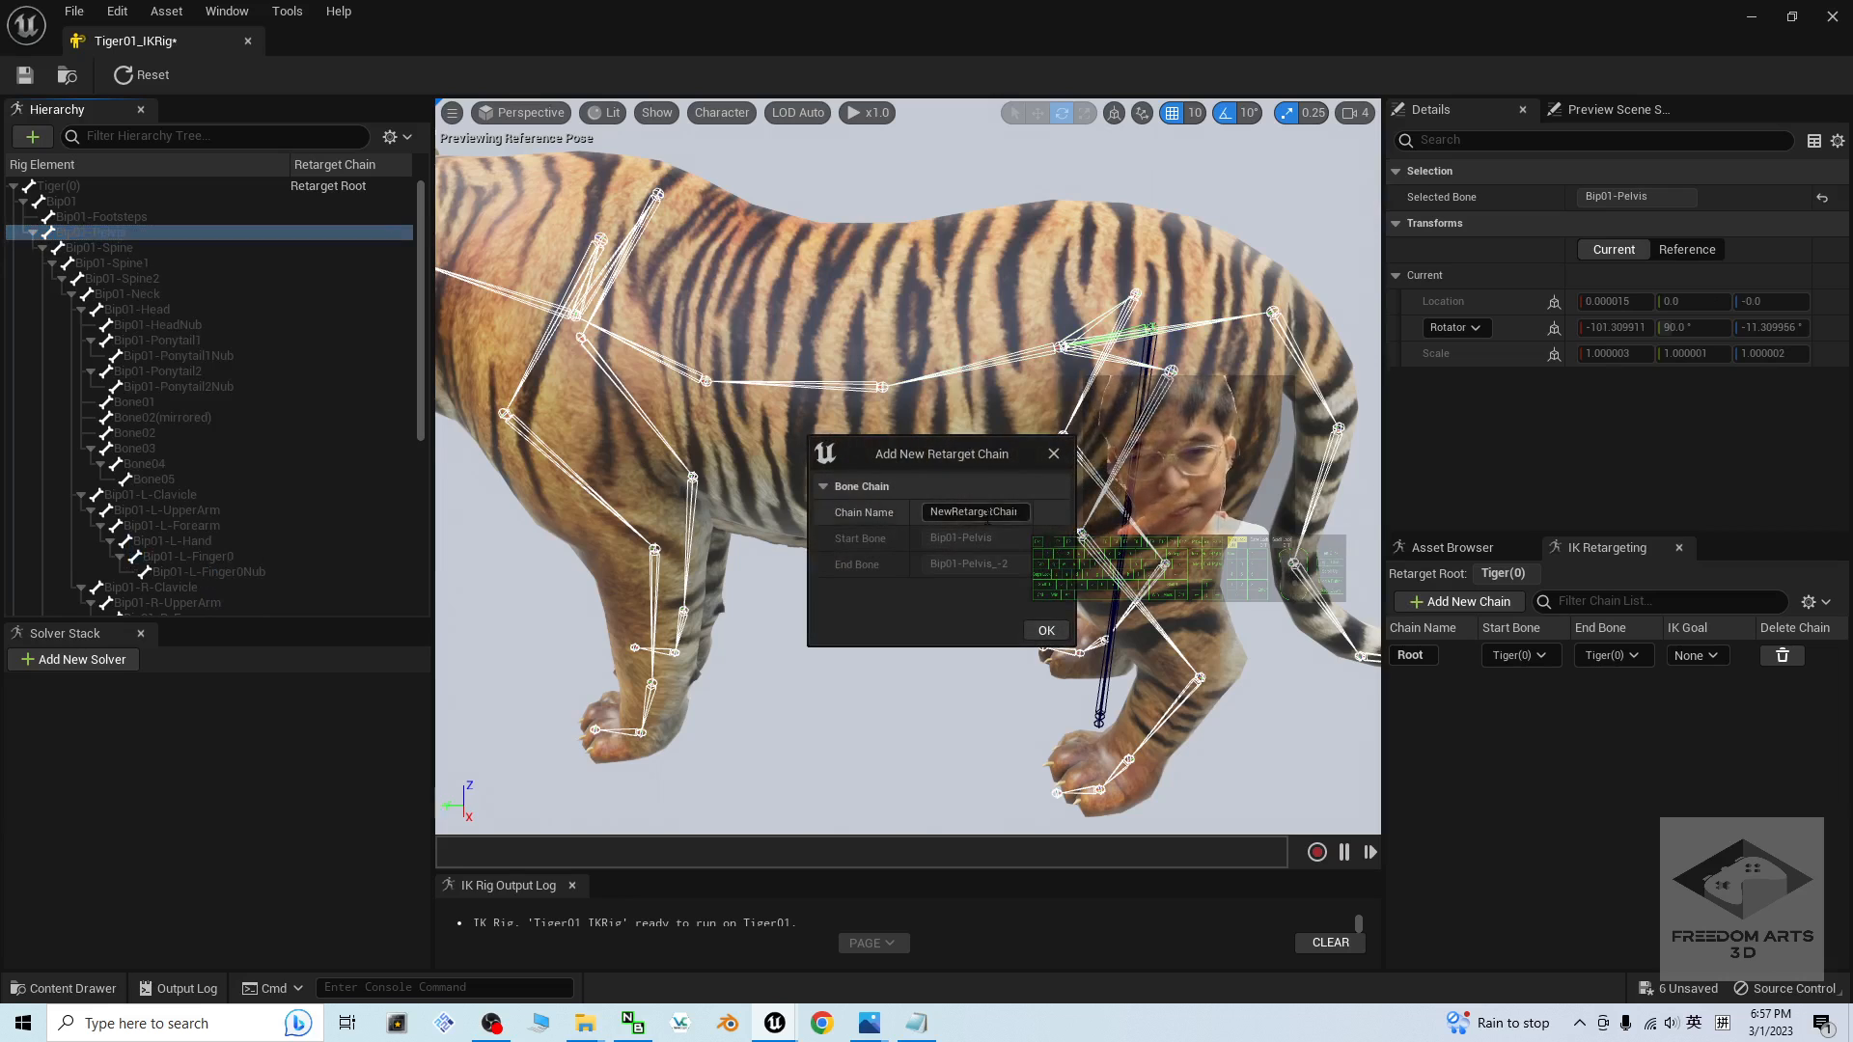
double_click(950, 512)
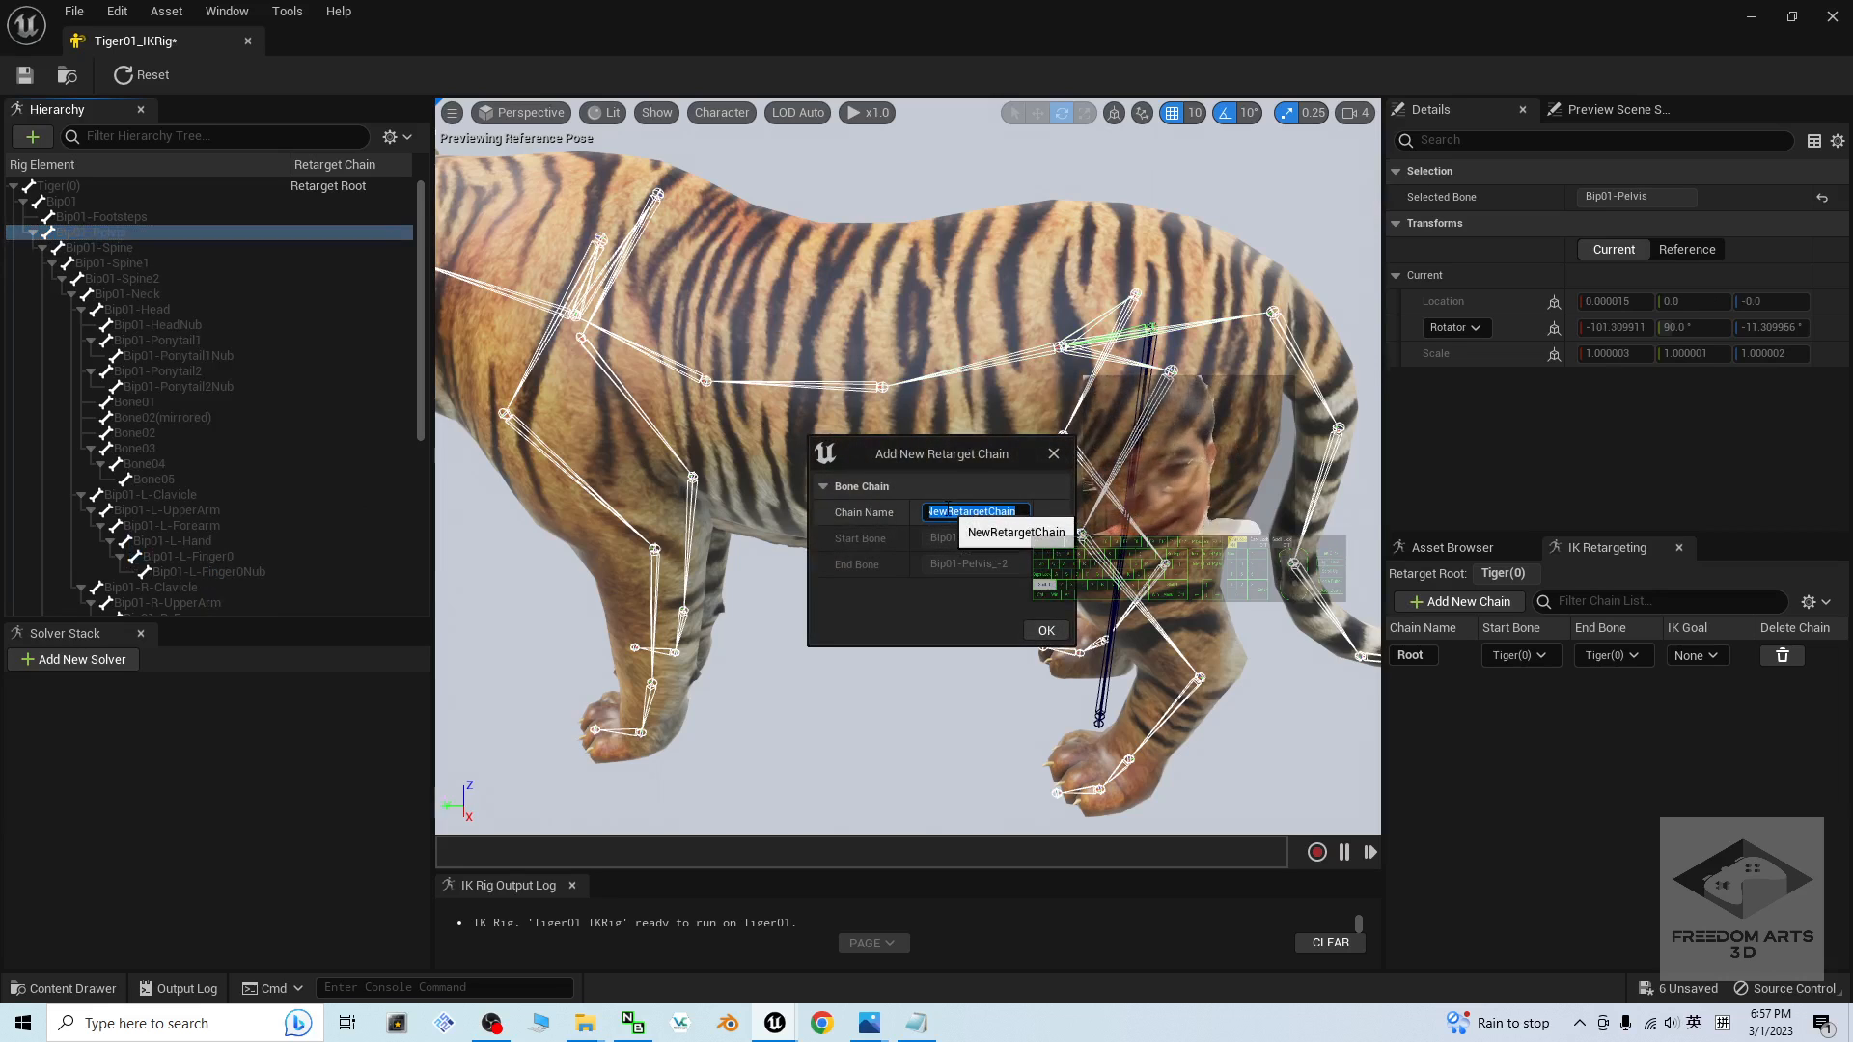
text(Hip / Pelvis)
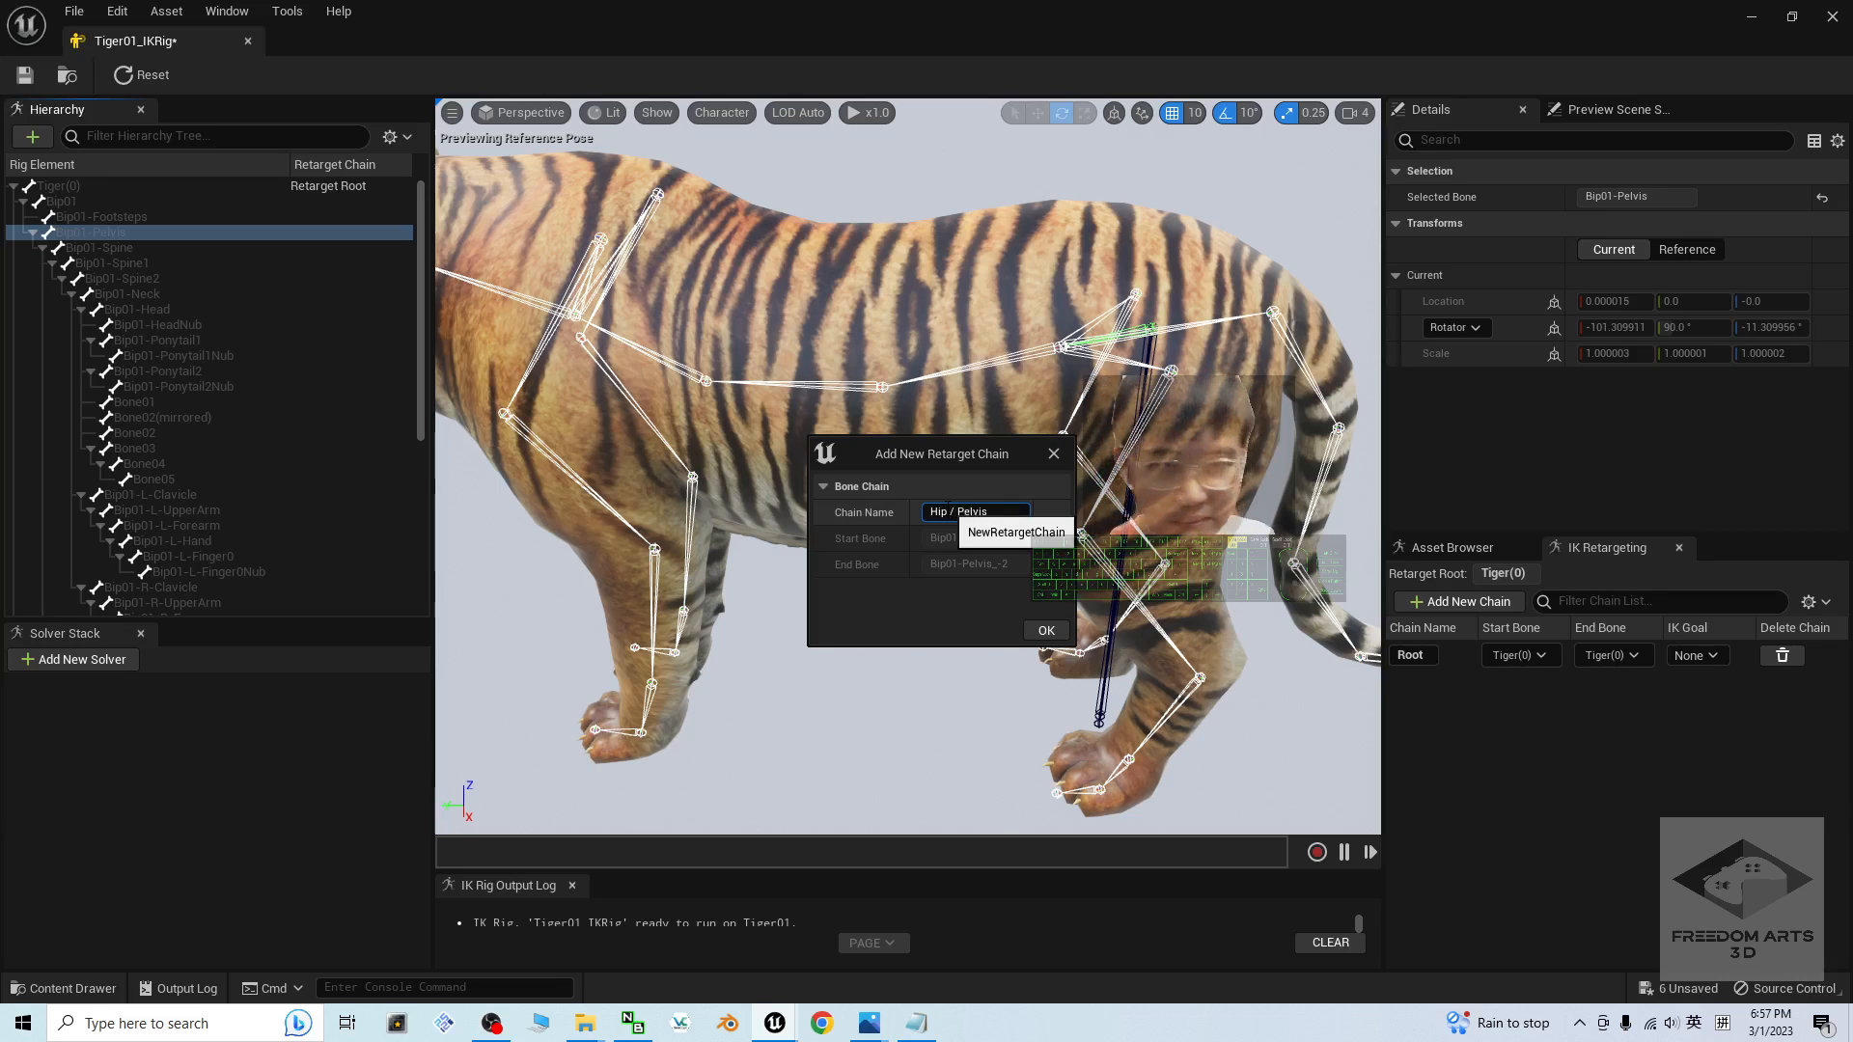
click(1046, 630)
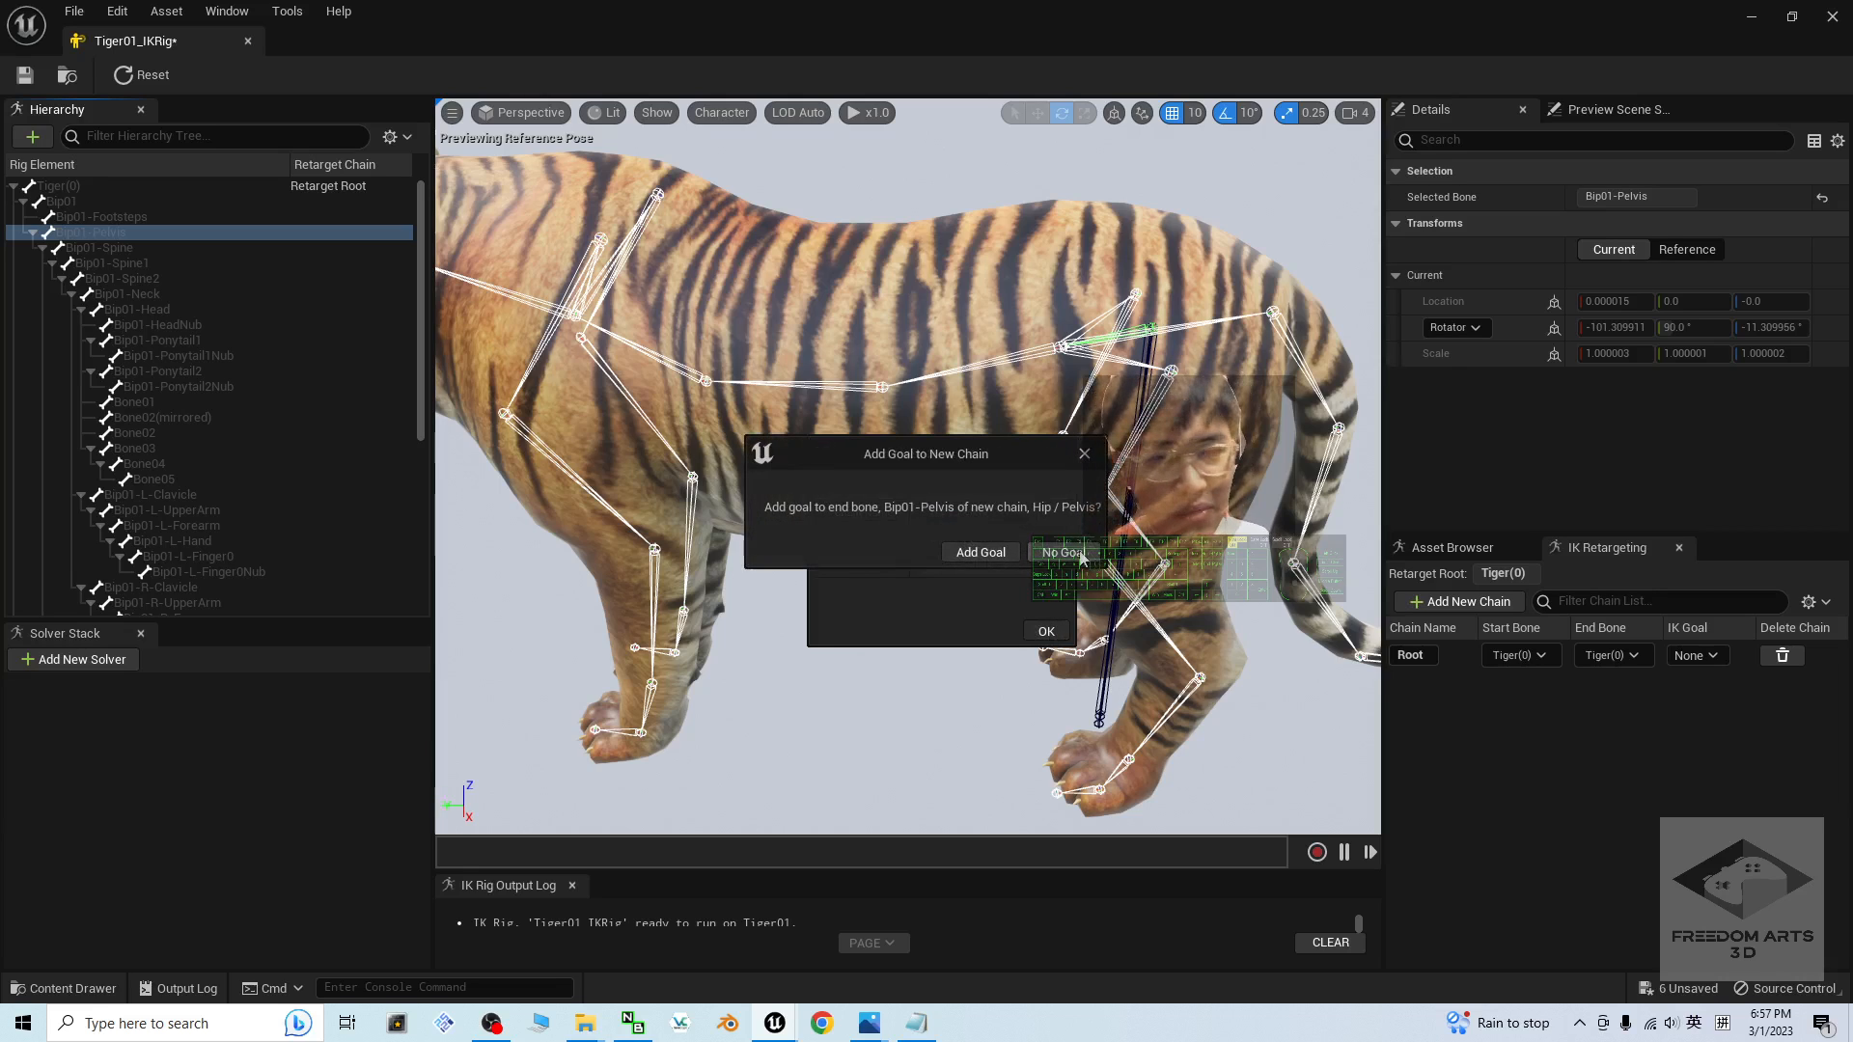
click(1064, 556)
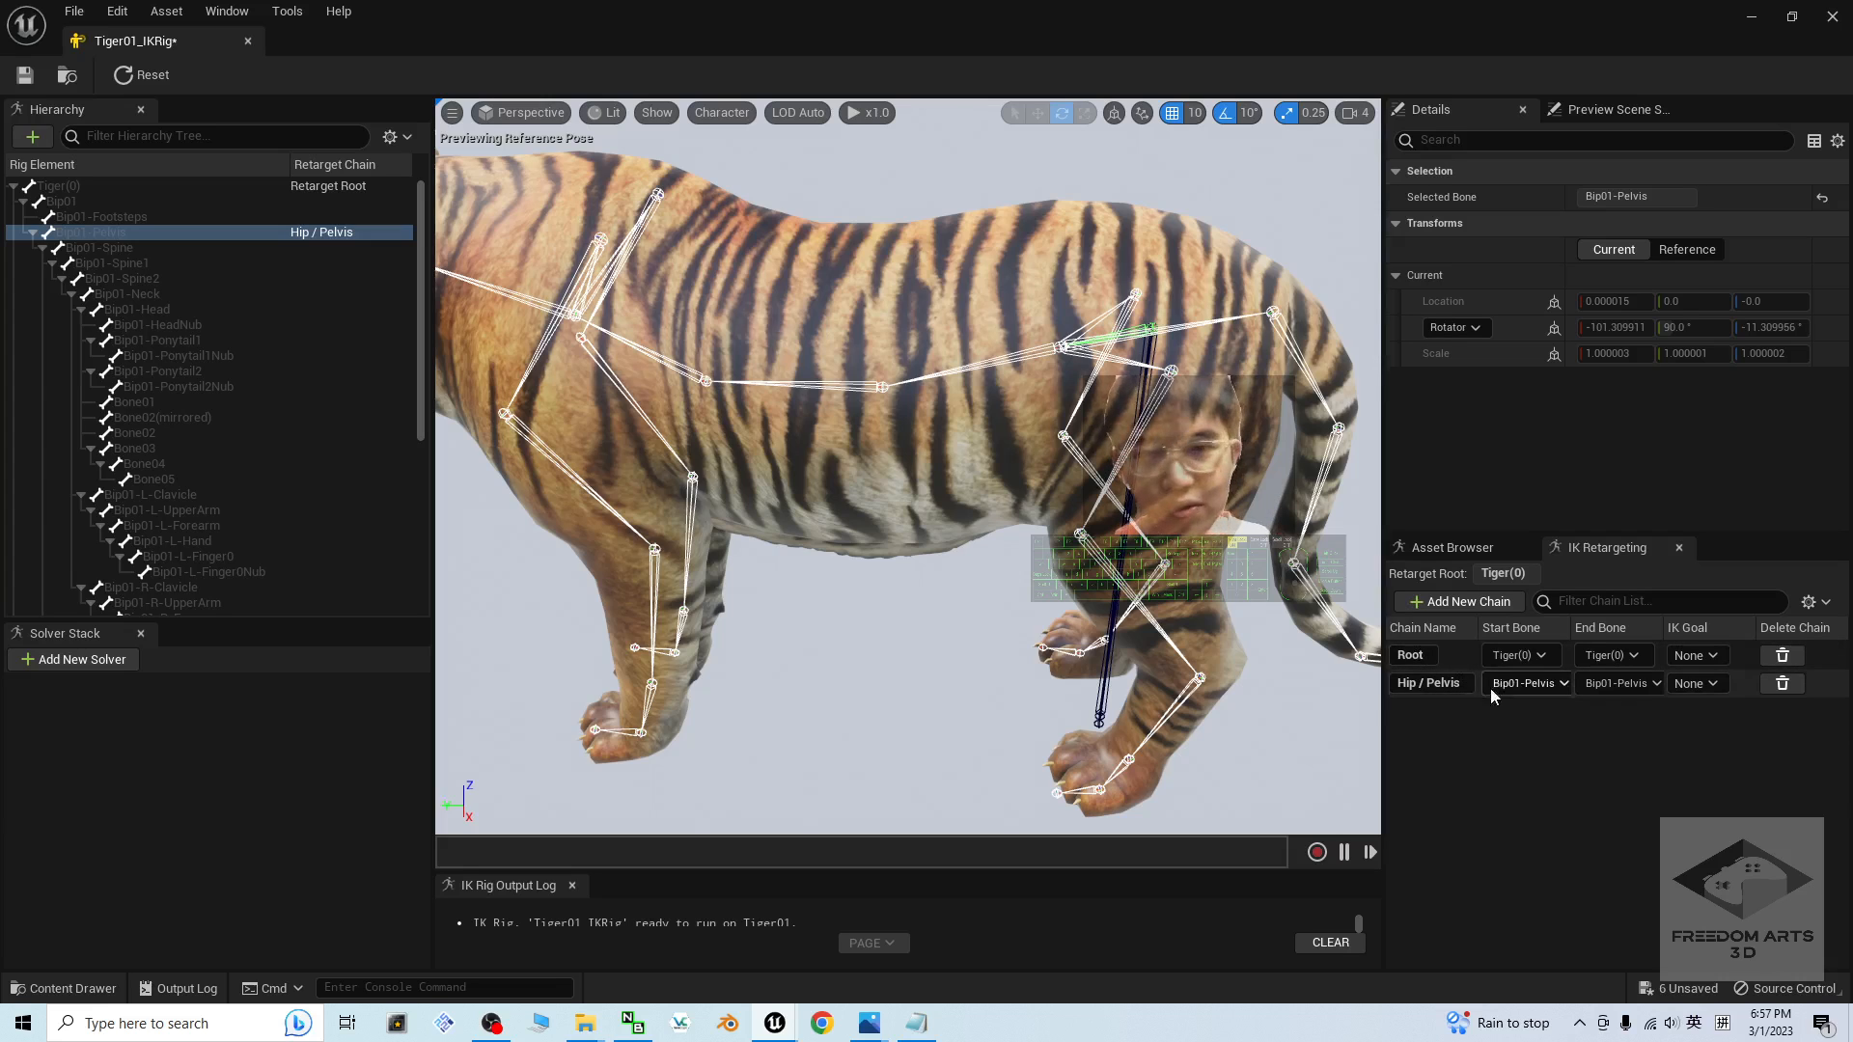
- Create a retarget chain named Spine from the Bip01-Spine, Bip01-Spine1 and Bip01-Spine2 bones, without adding an IK goal
scroll(948, 372, down, 5)
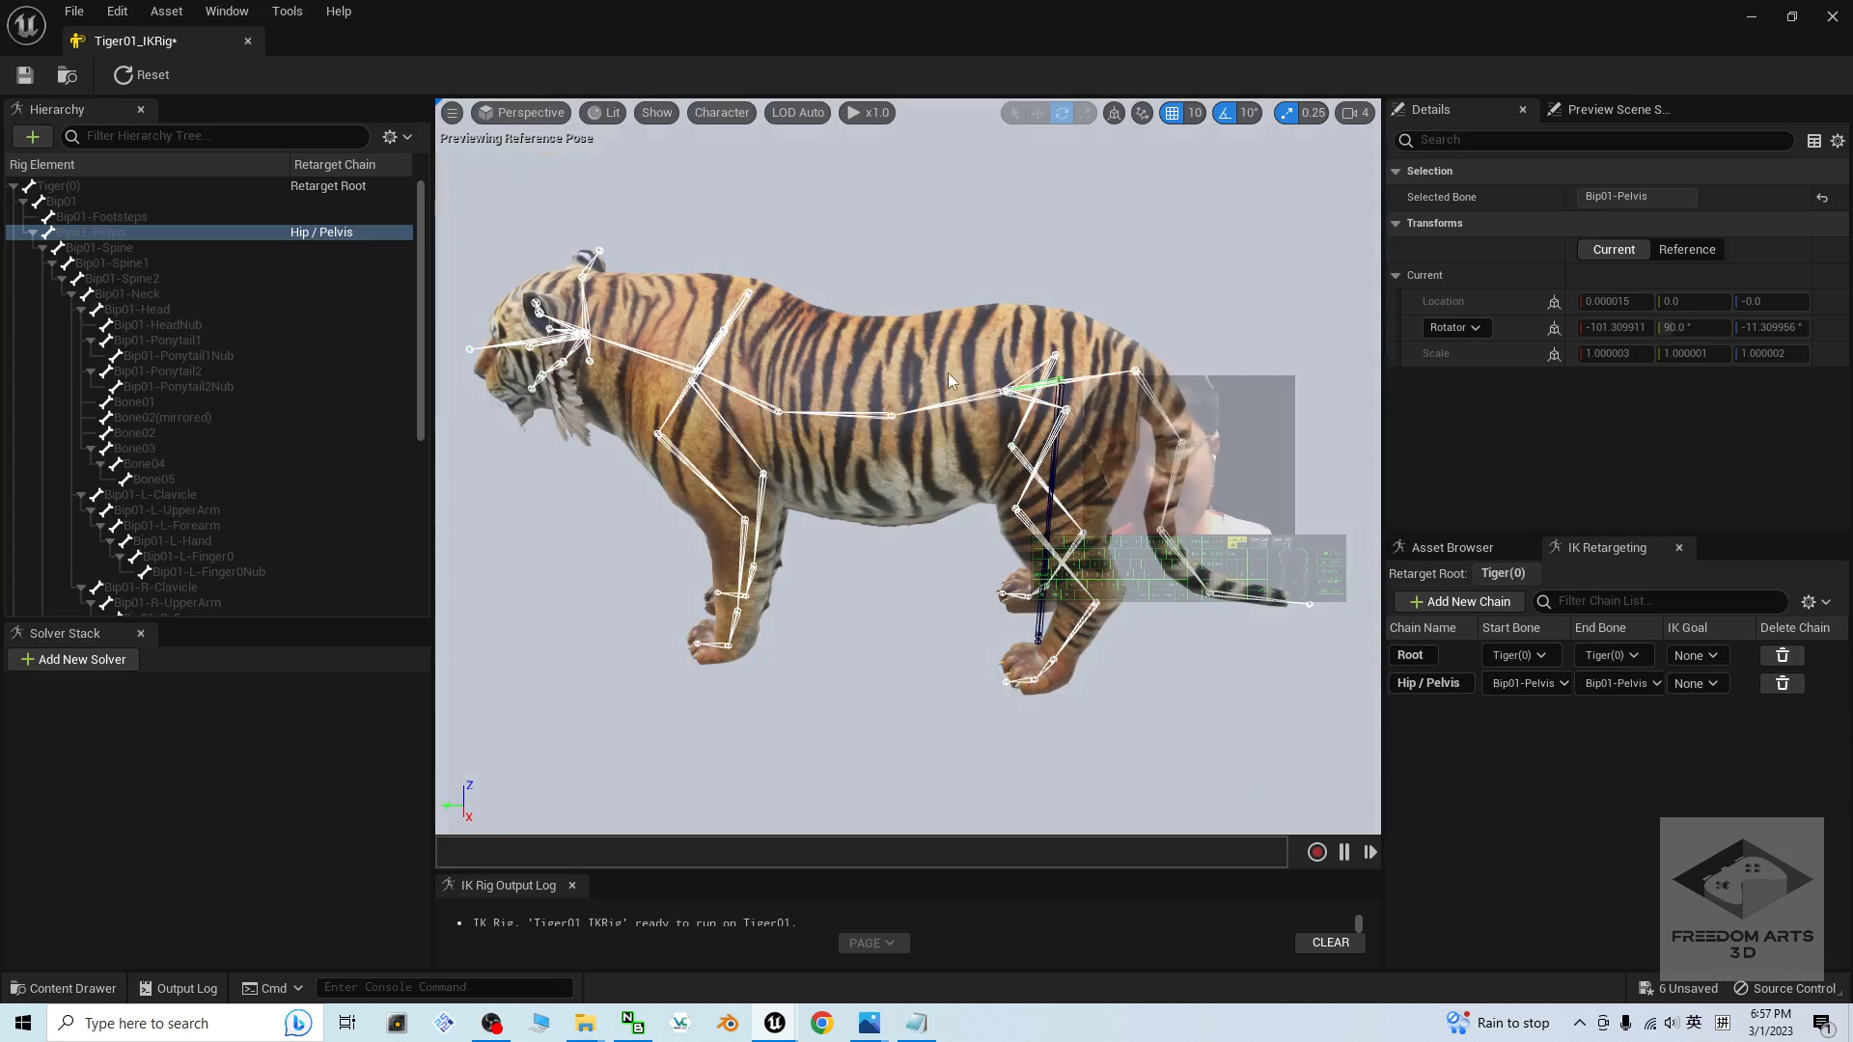
click(1007, 391)
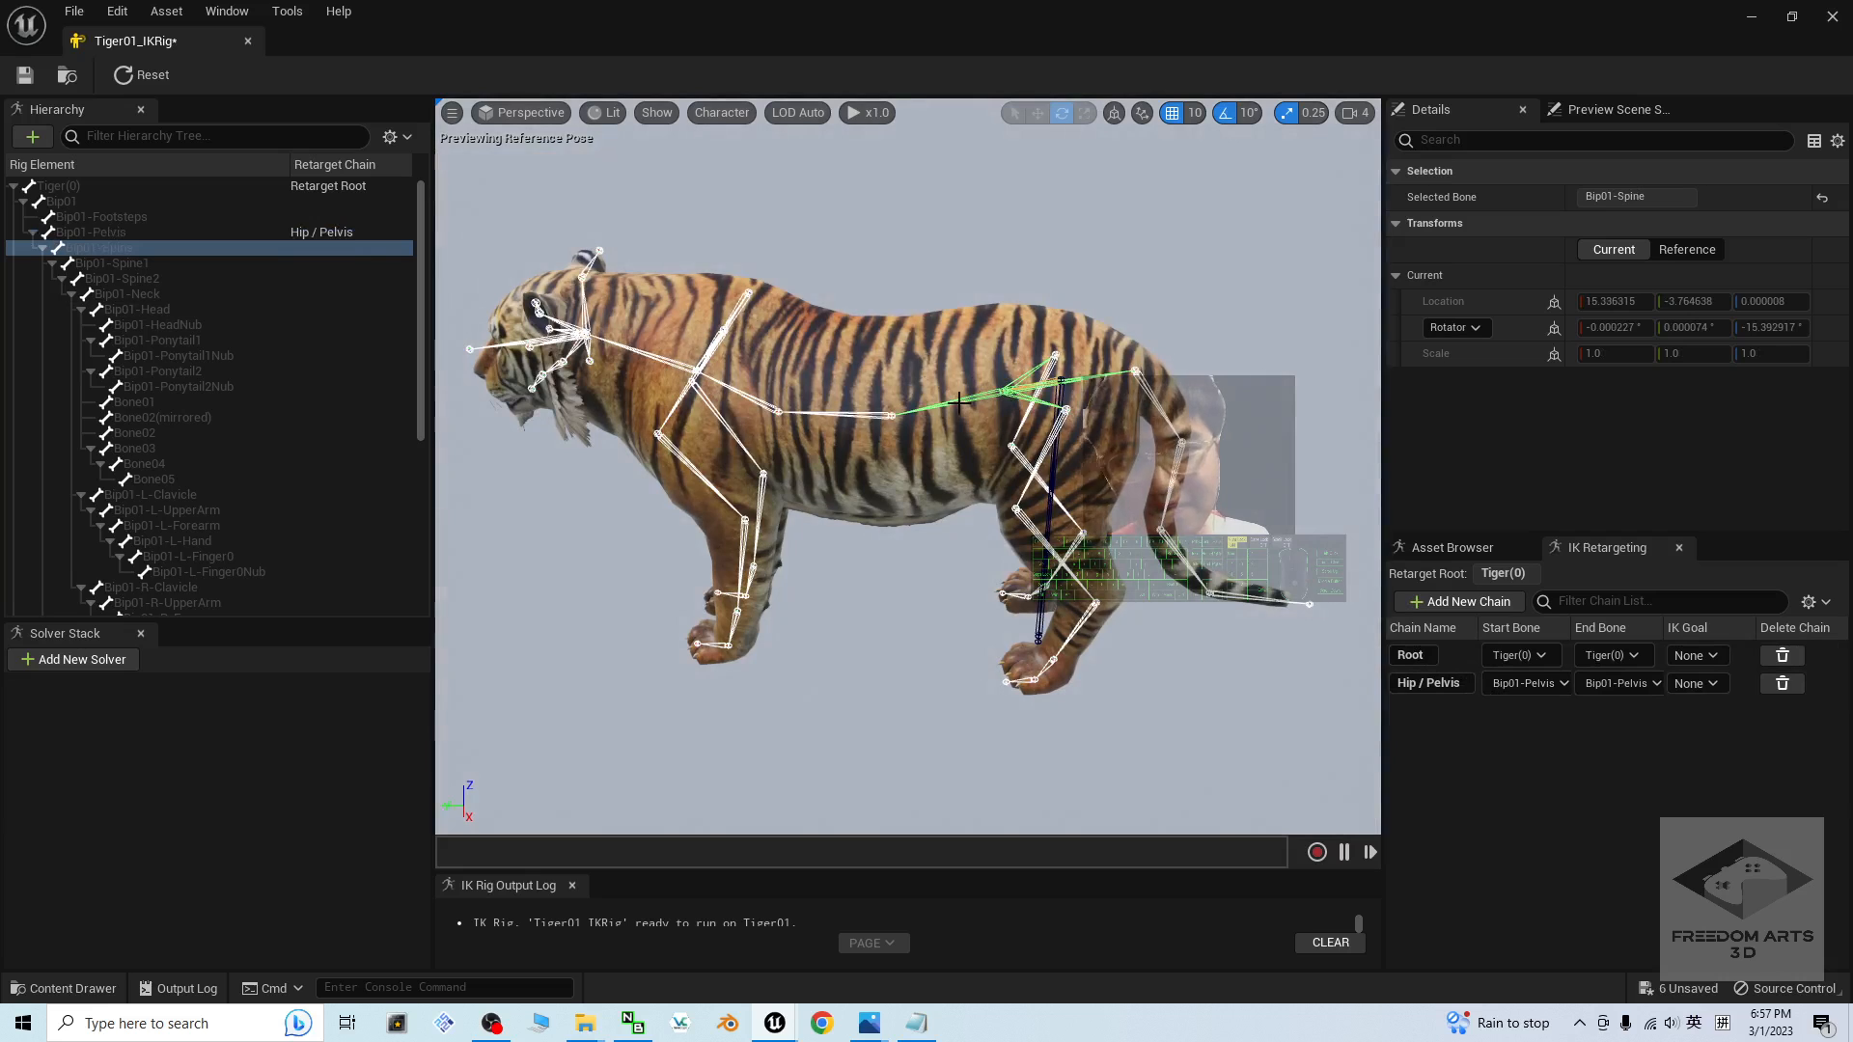
click(835, 413)
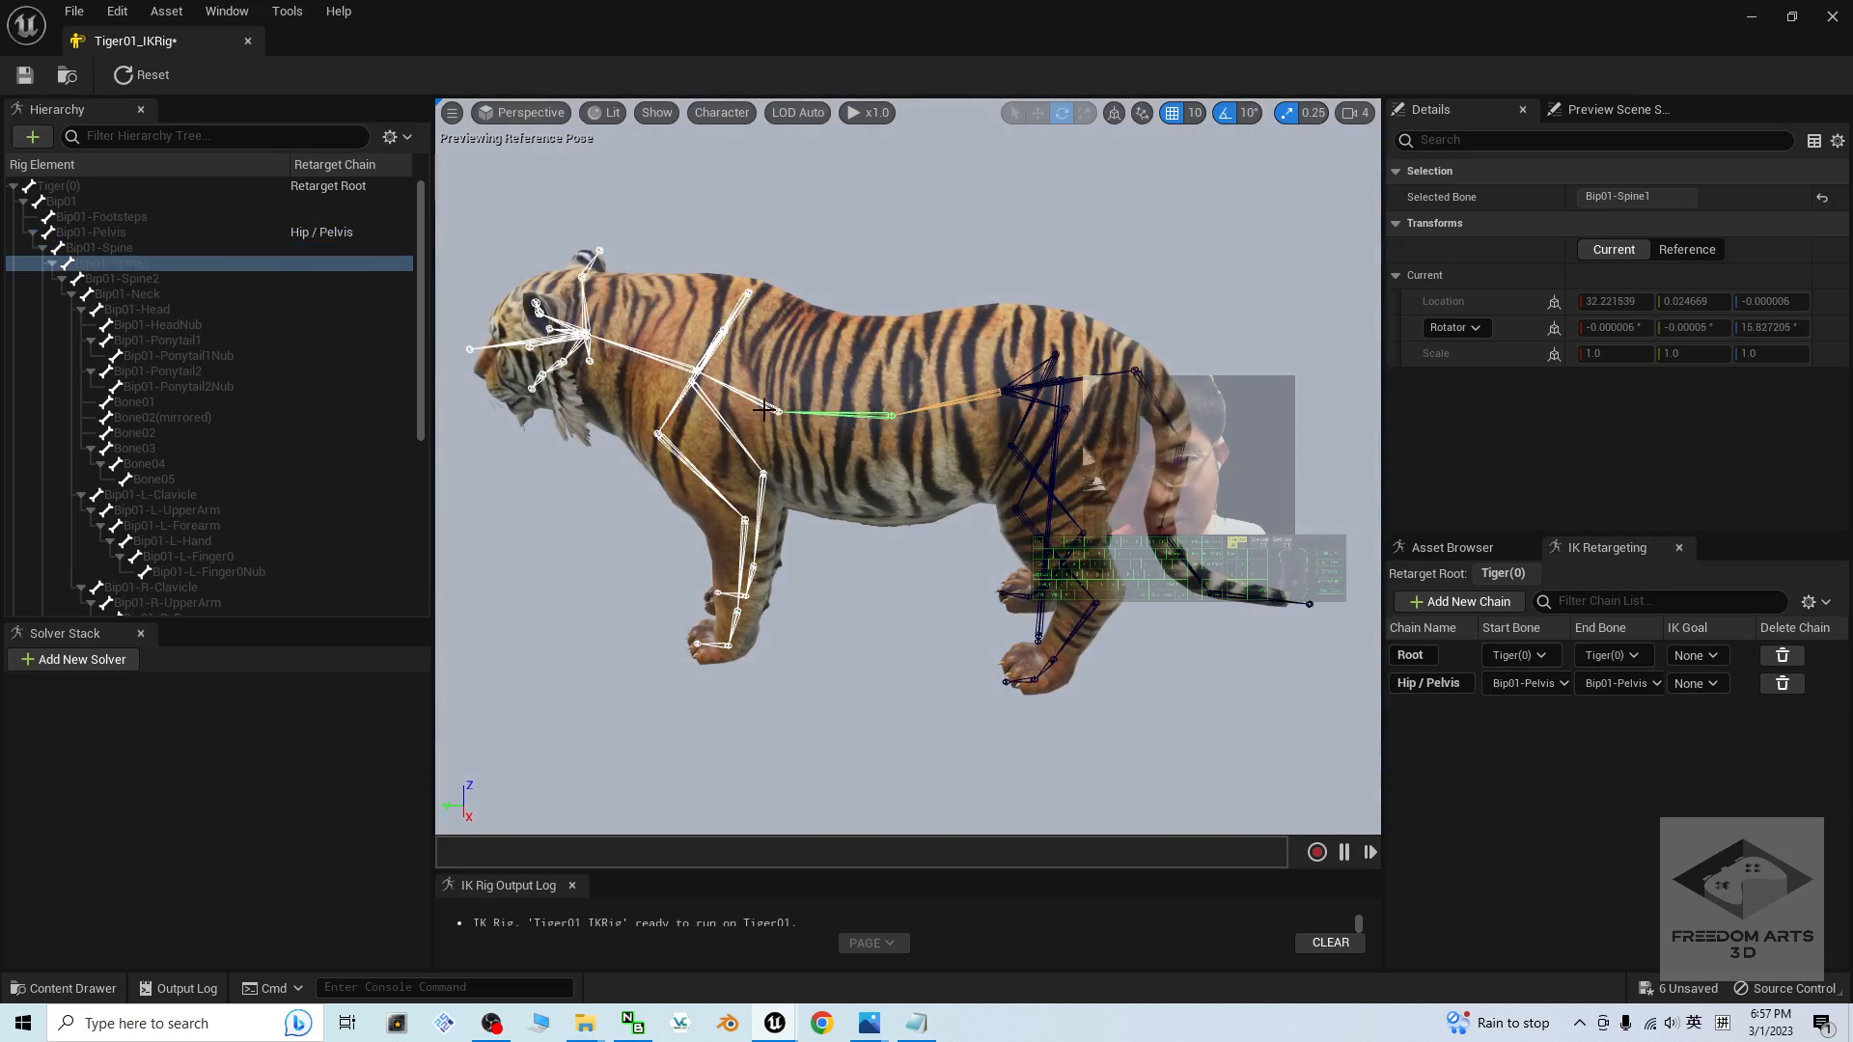
click(753, 399)
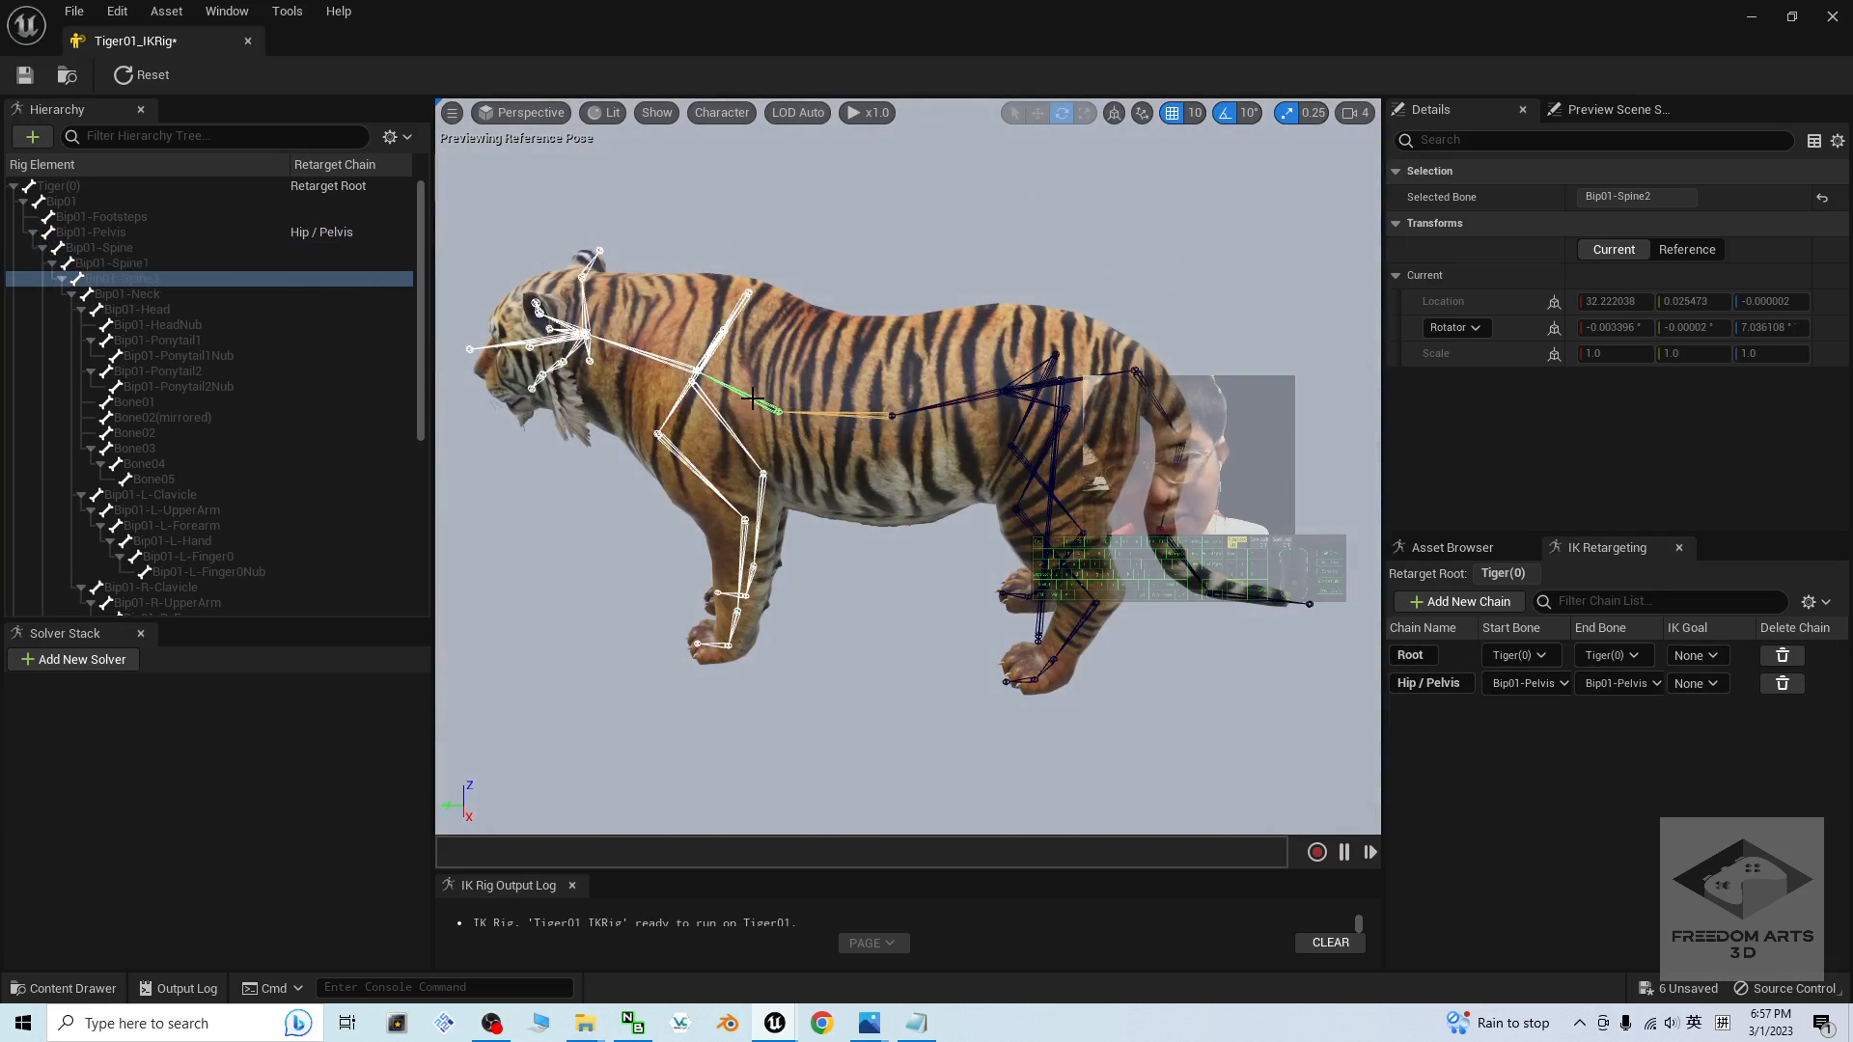
click(138, 277)
click(135, 253)
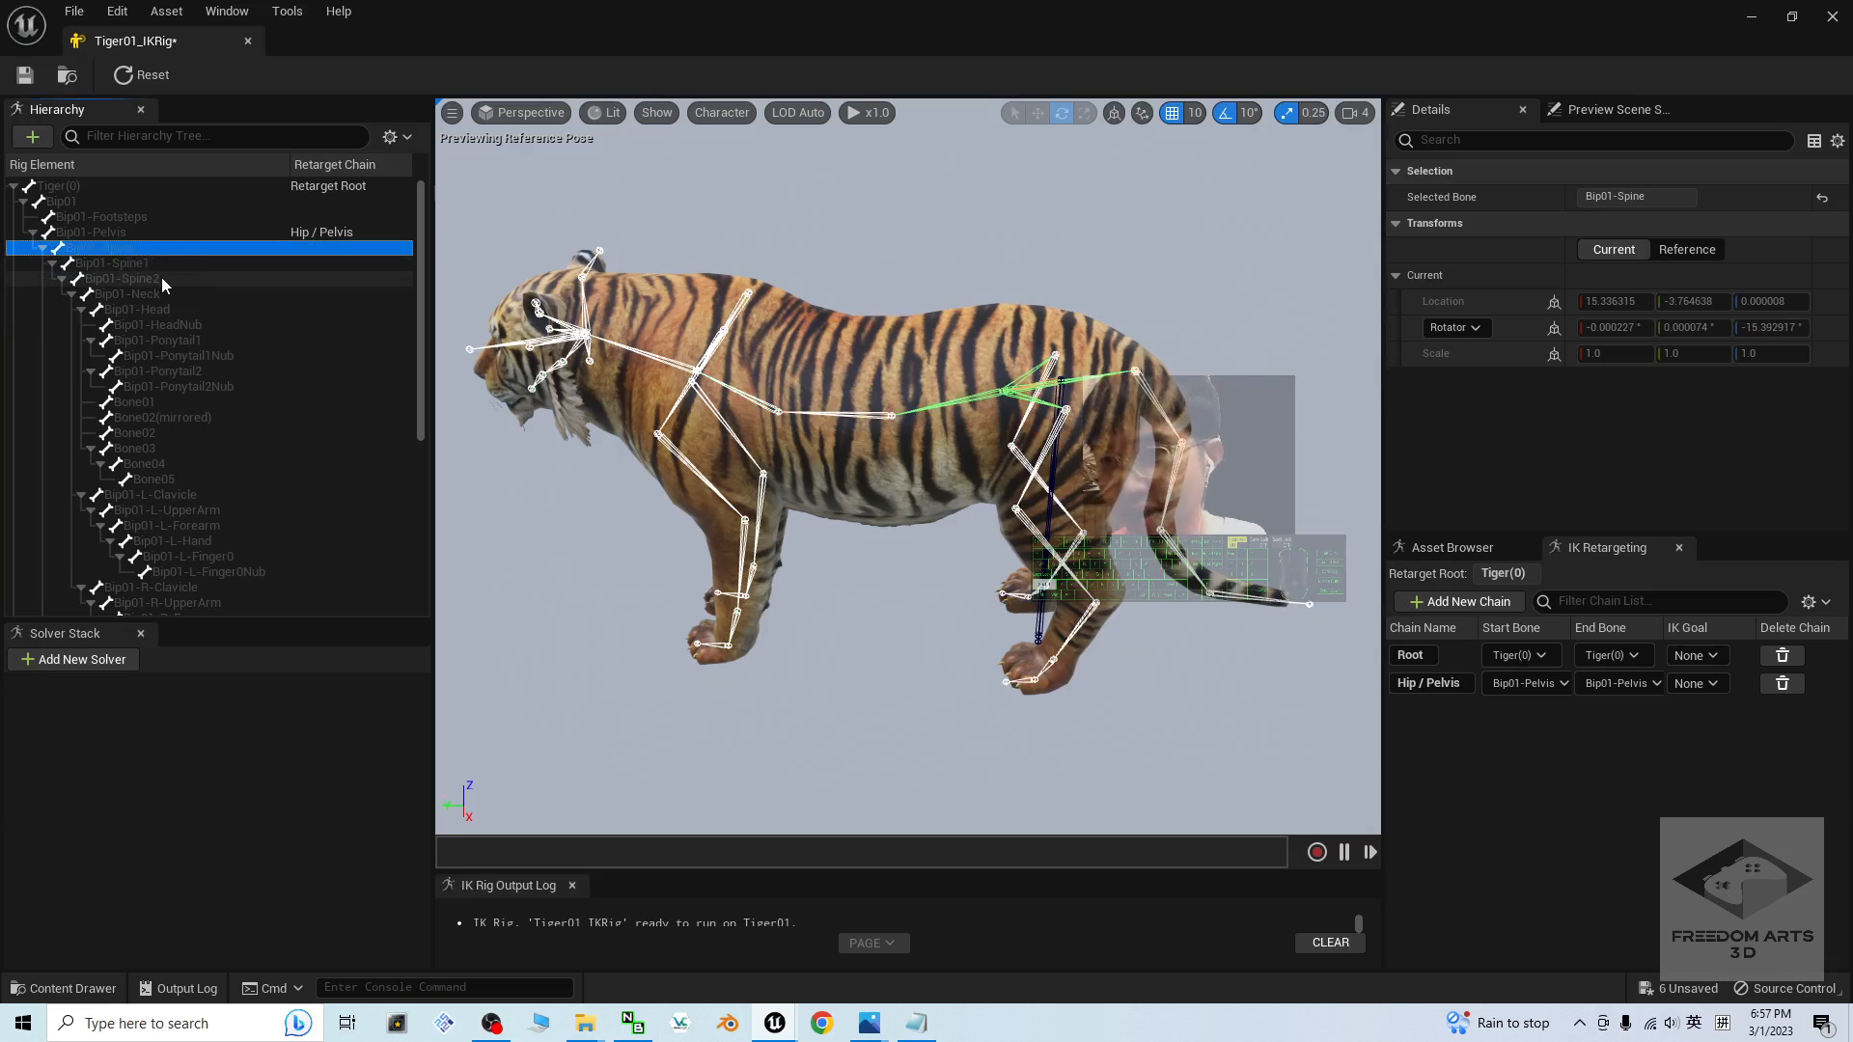
shift+click(156, 276)
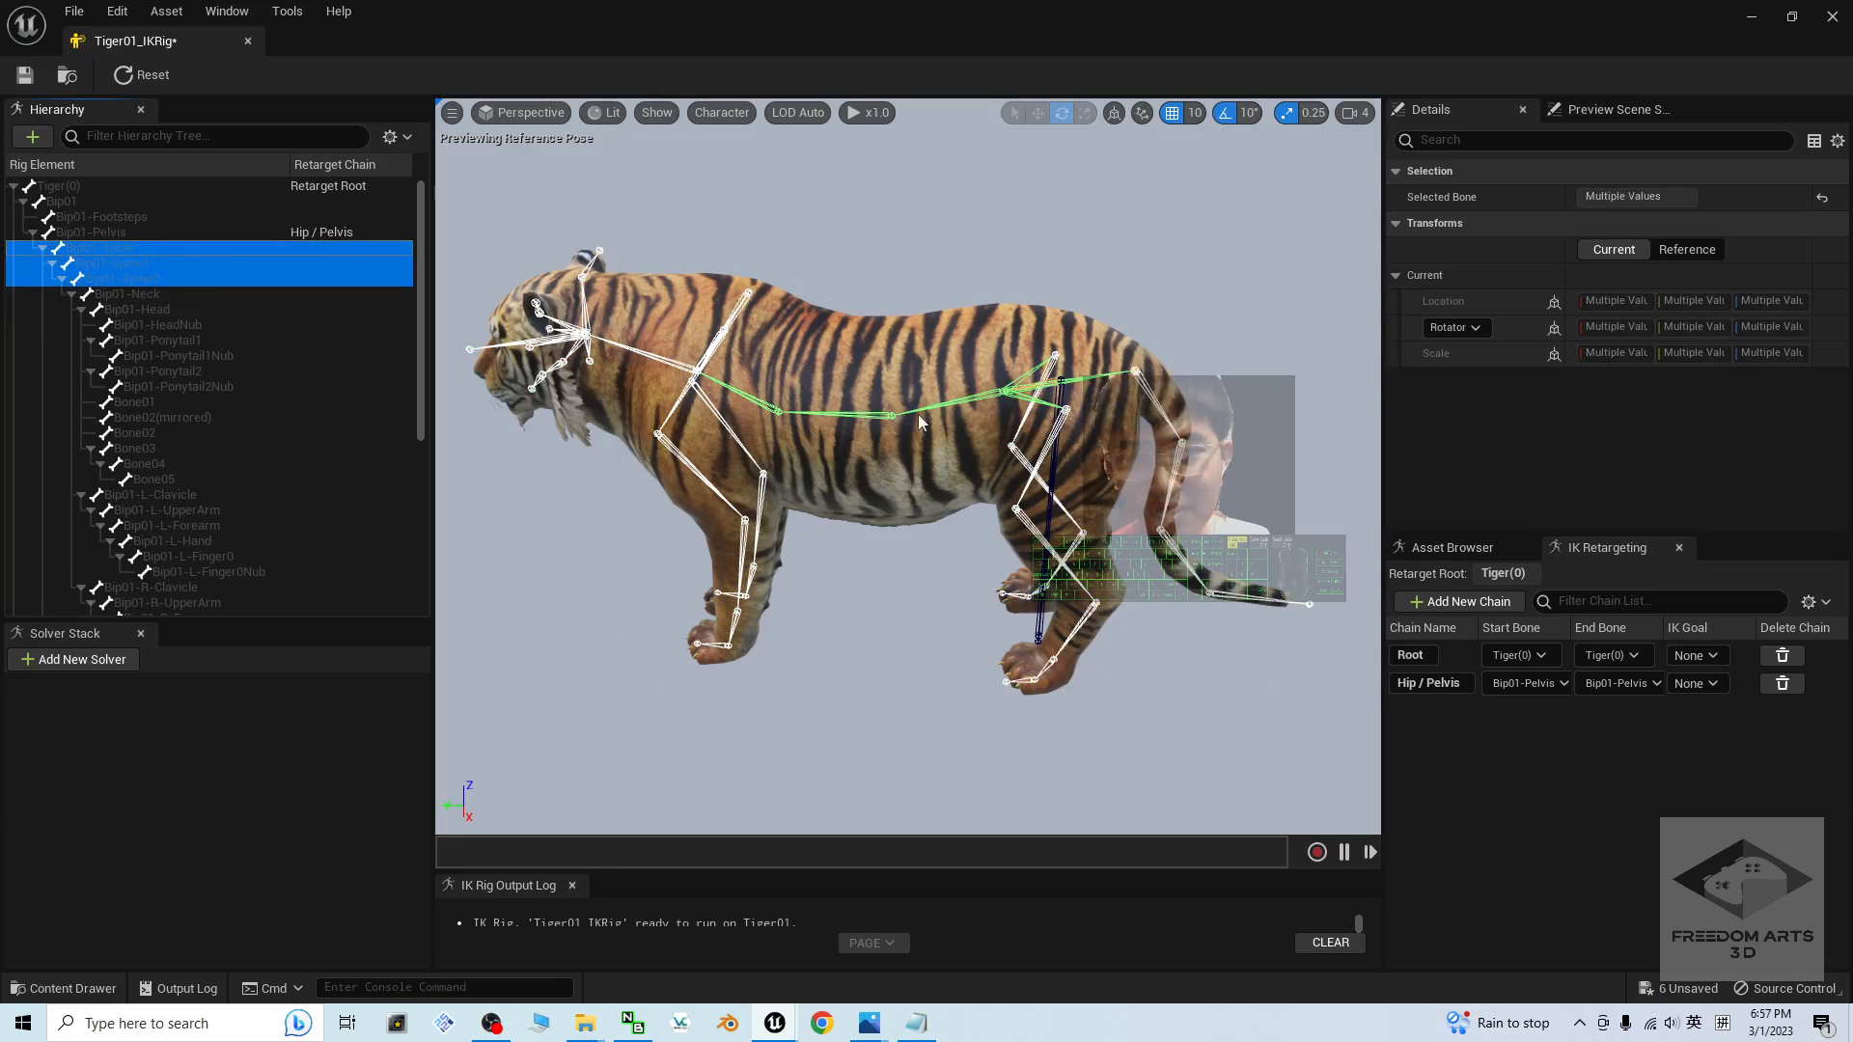
right_click(202, 281)
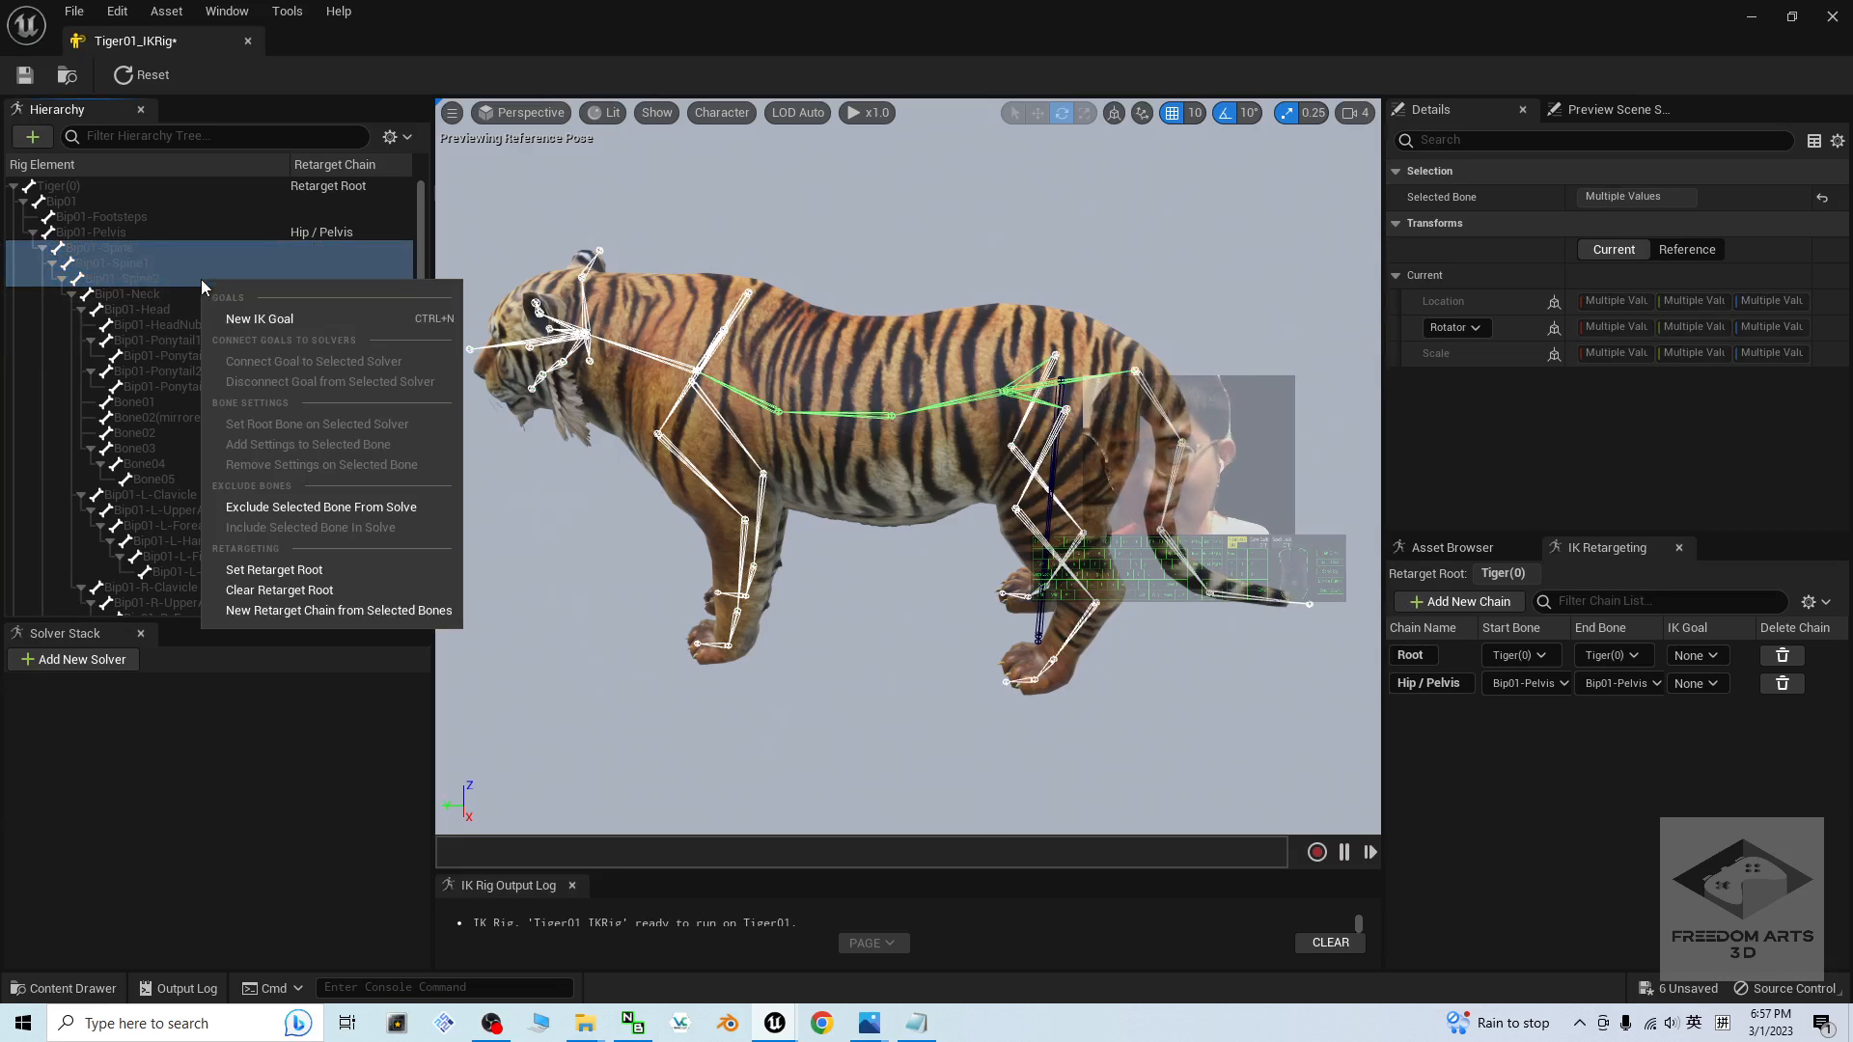
click(261, 611)
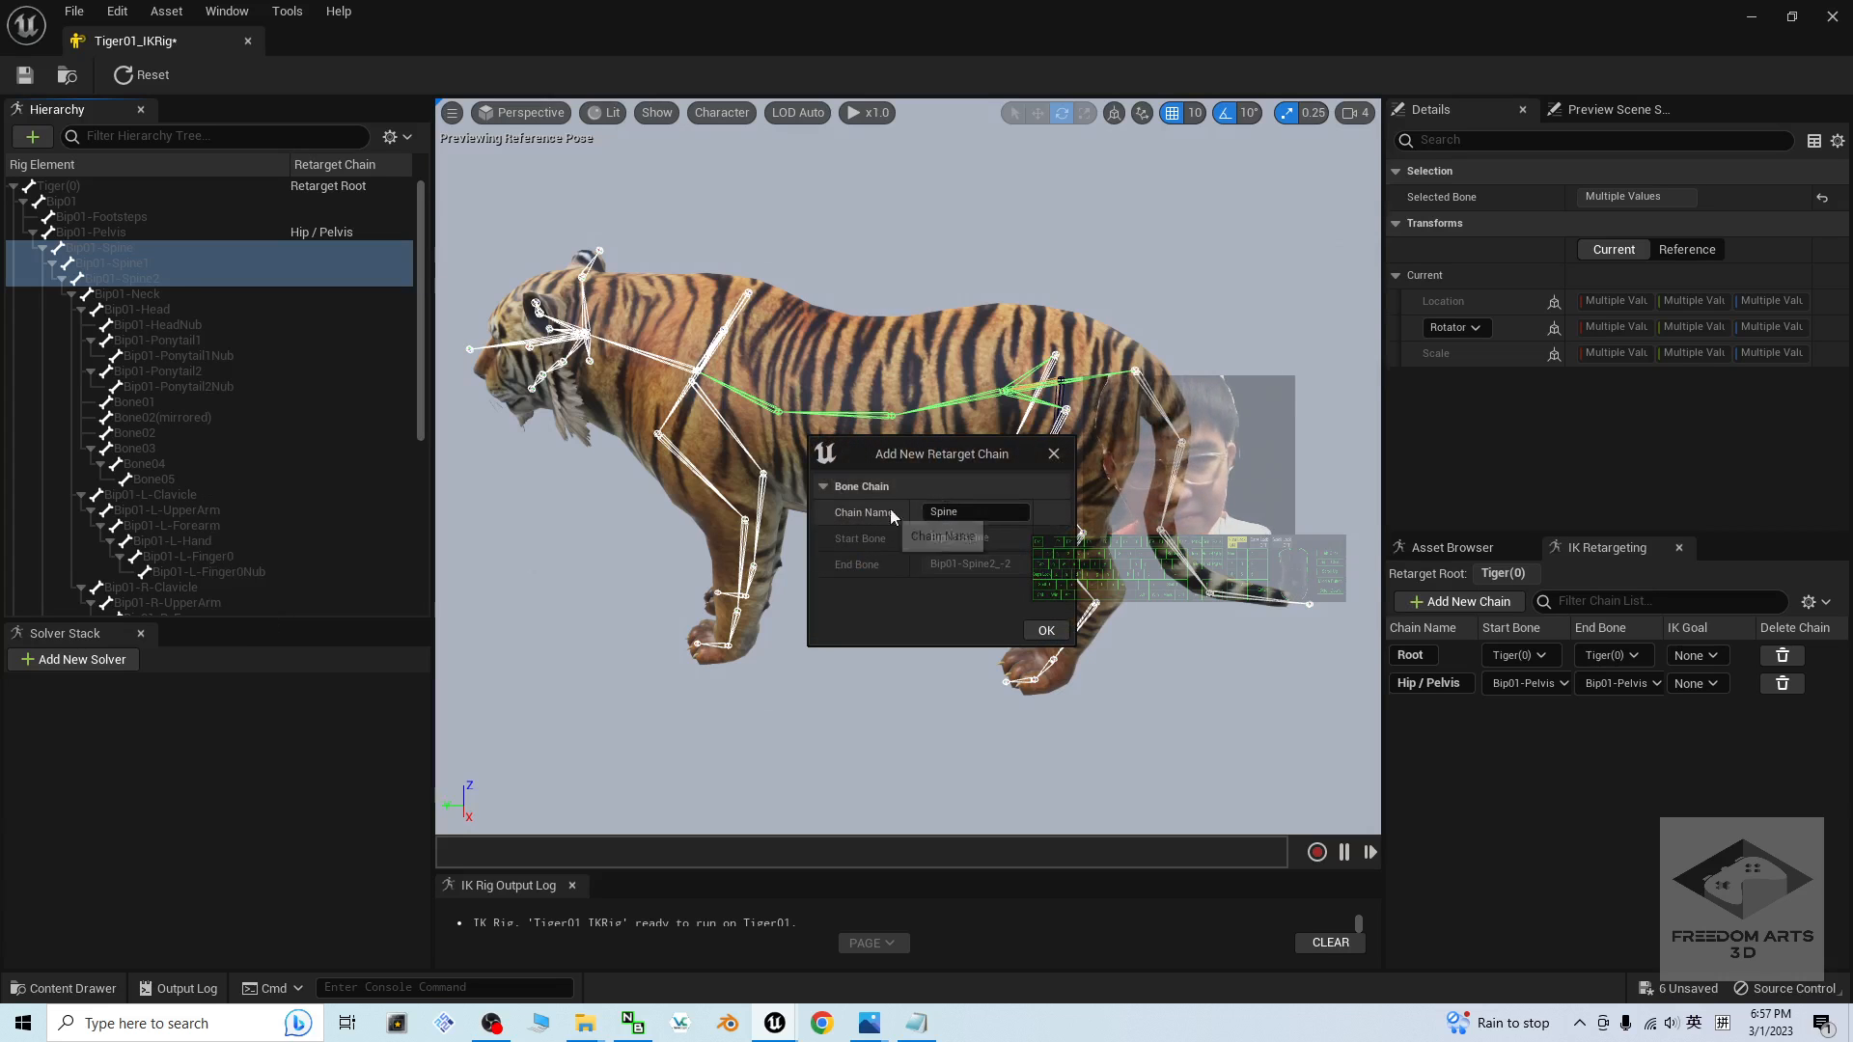
click(1046, 633)
click(1055, 550)
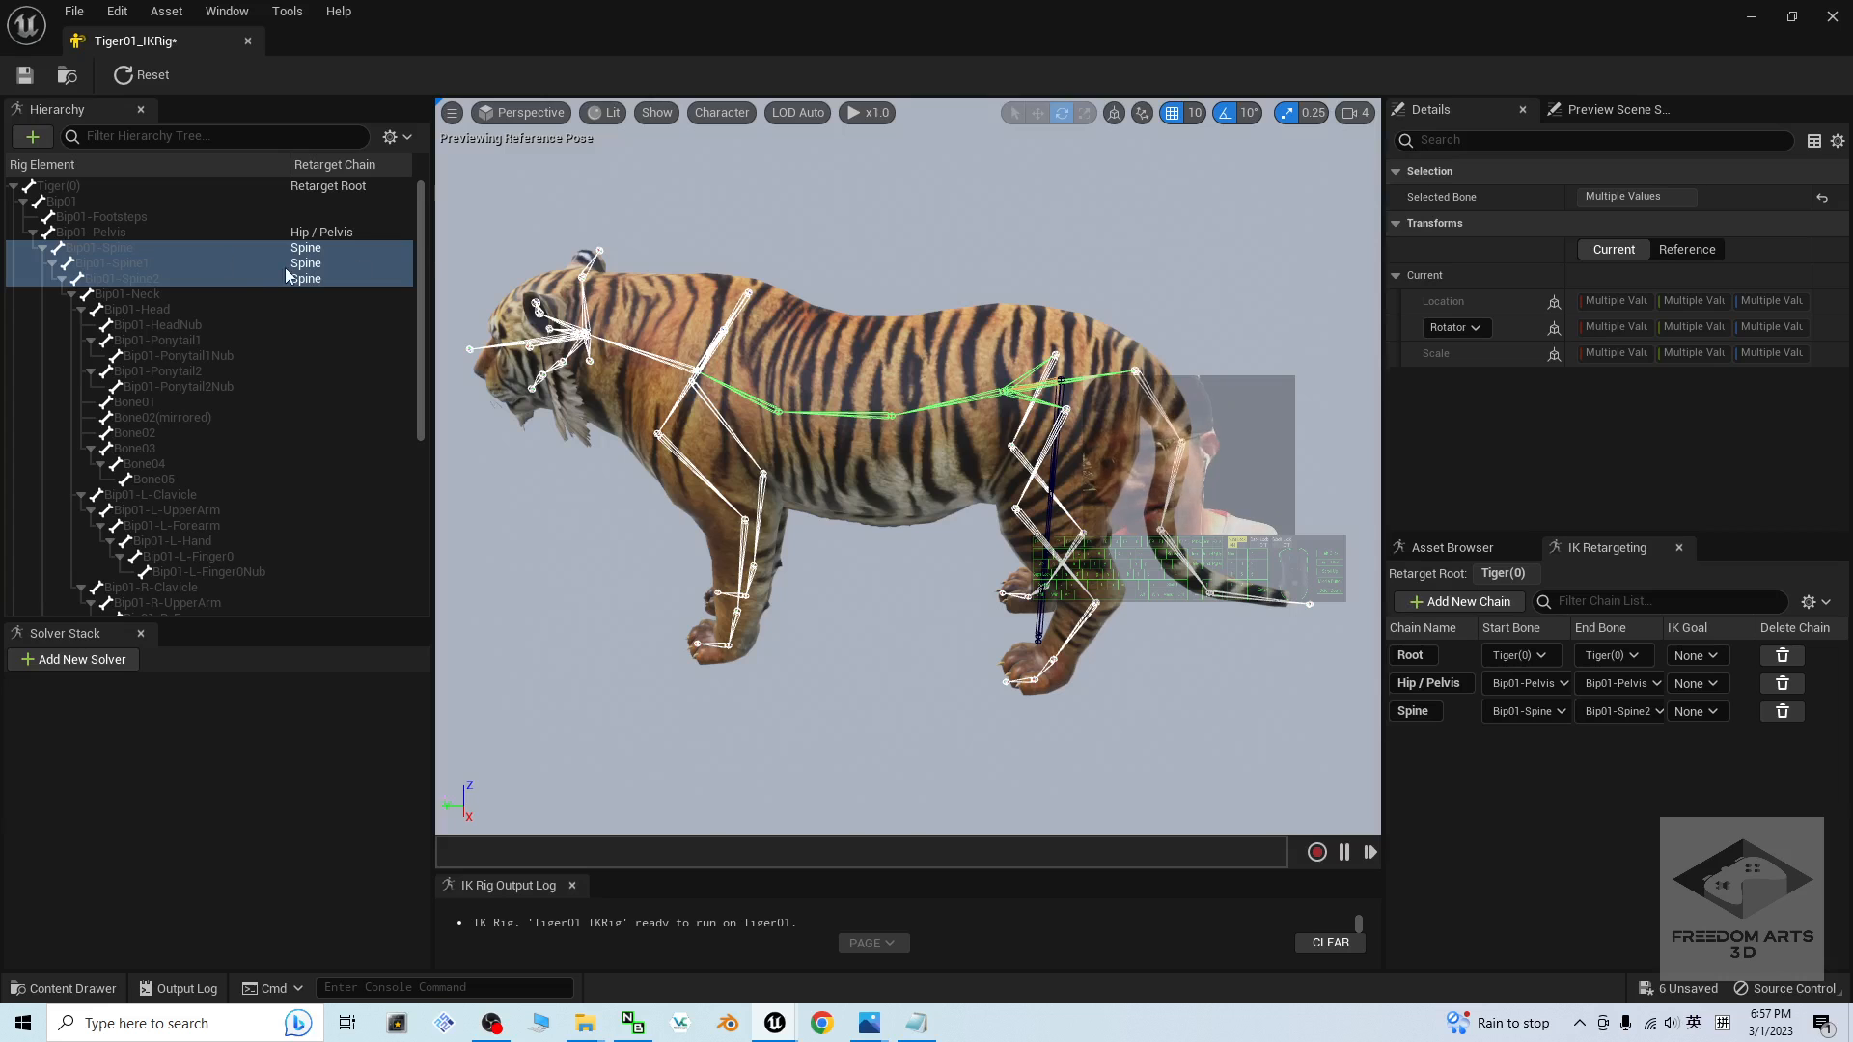
- Create a retarget chain named Head from the Bip01-Neck and Bip01-Head bones, without adding an IK goal
click(170, 296)
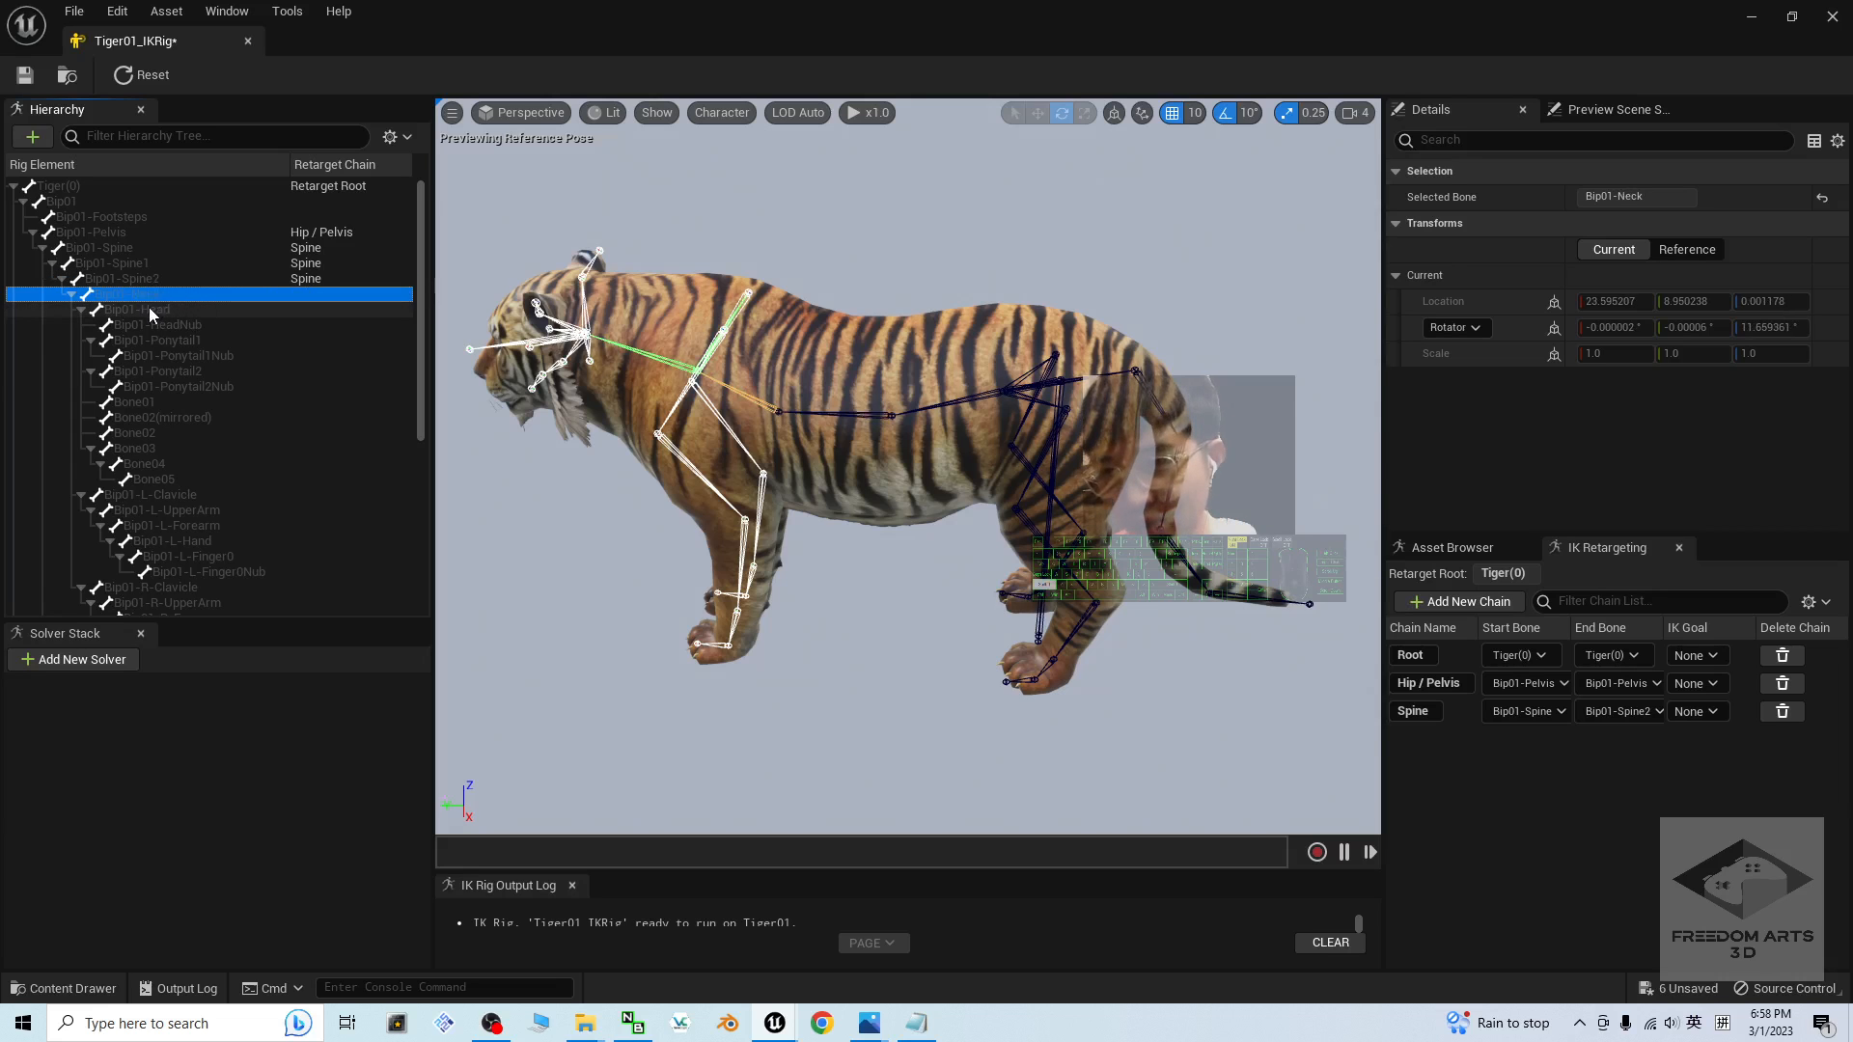
ctrl+click(149, 307)
click(177, 329)
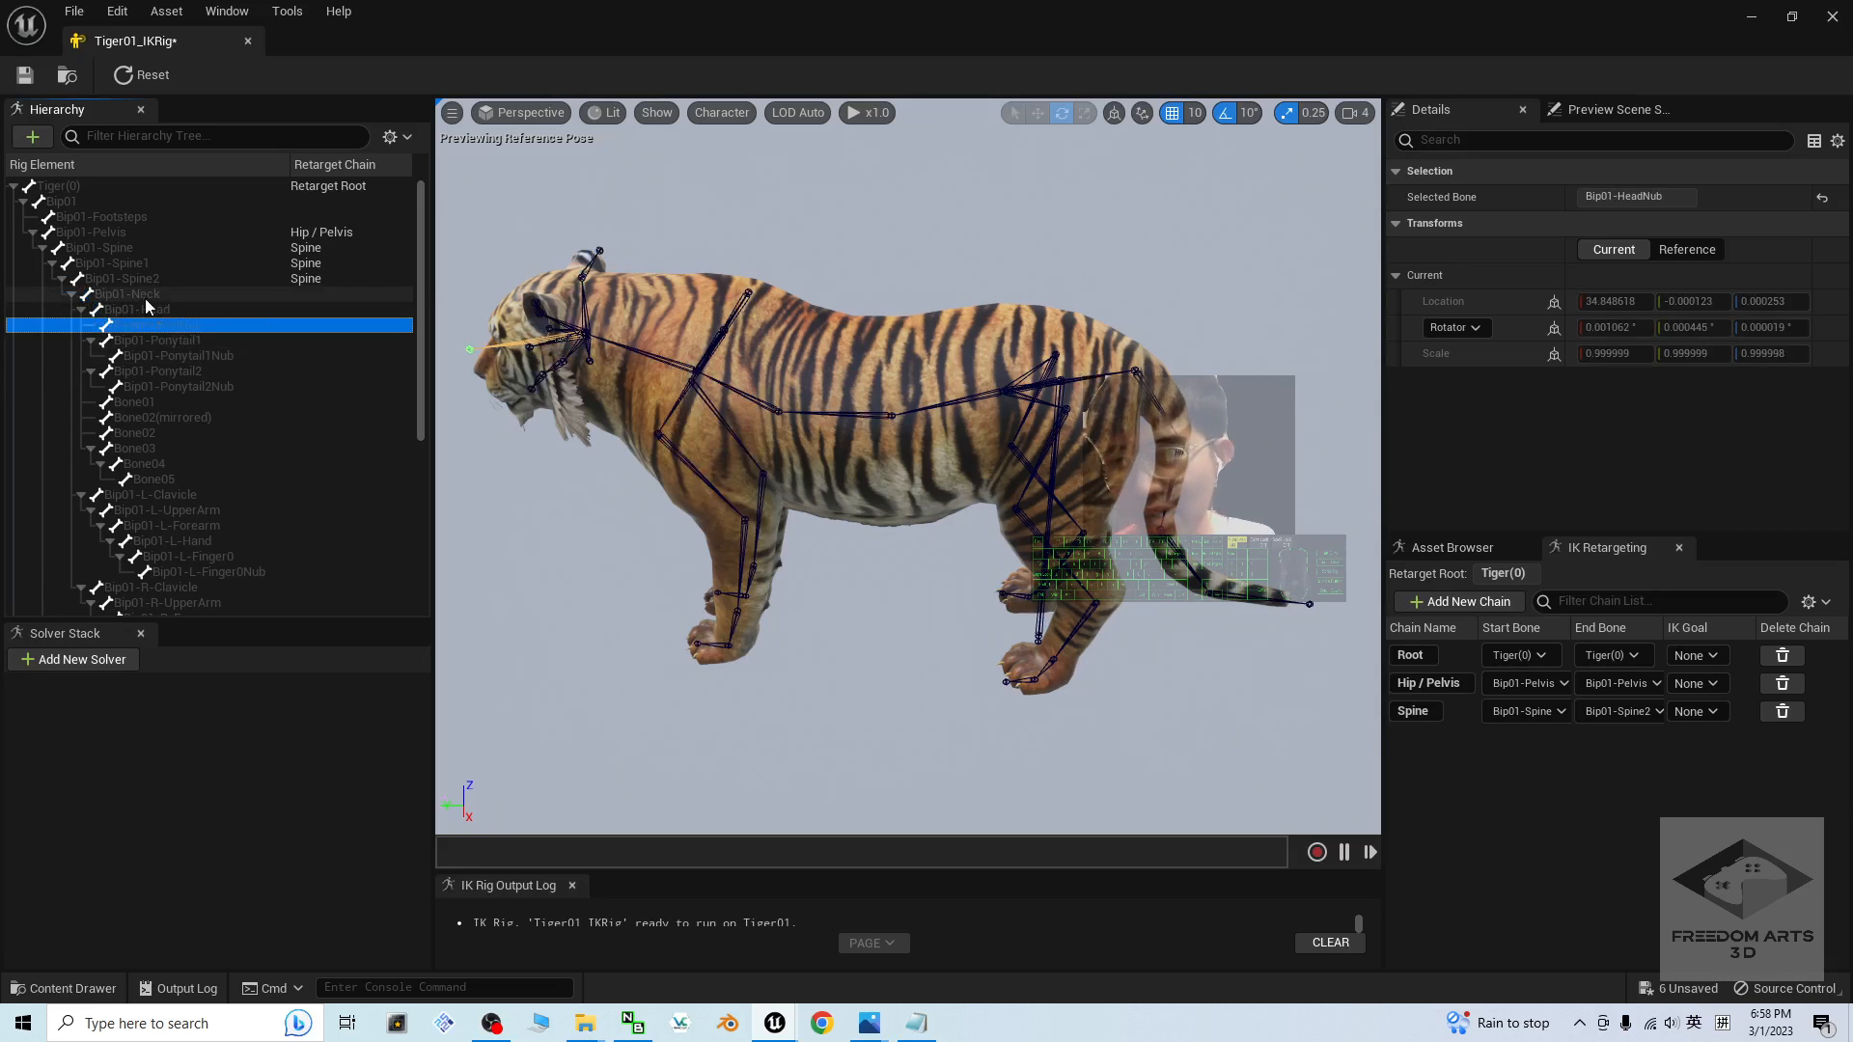
click(148, 296)
ctrl+click(161, 310)
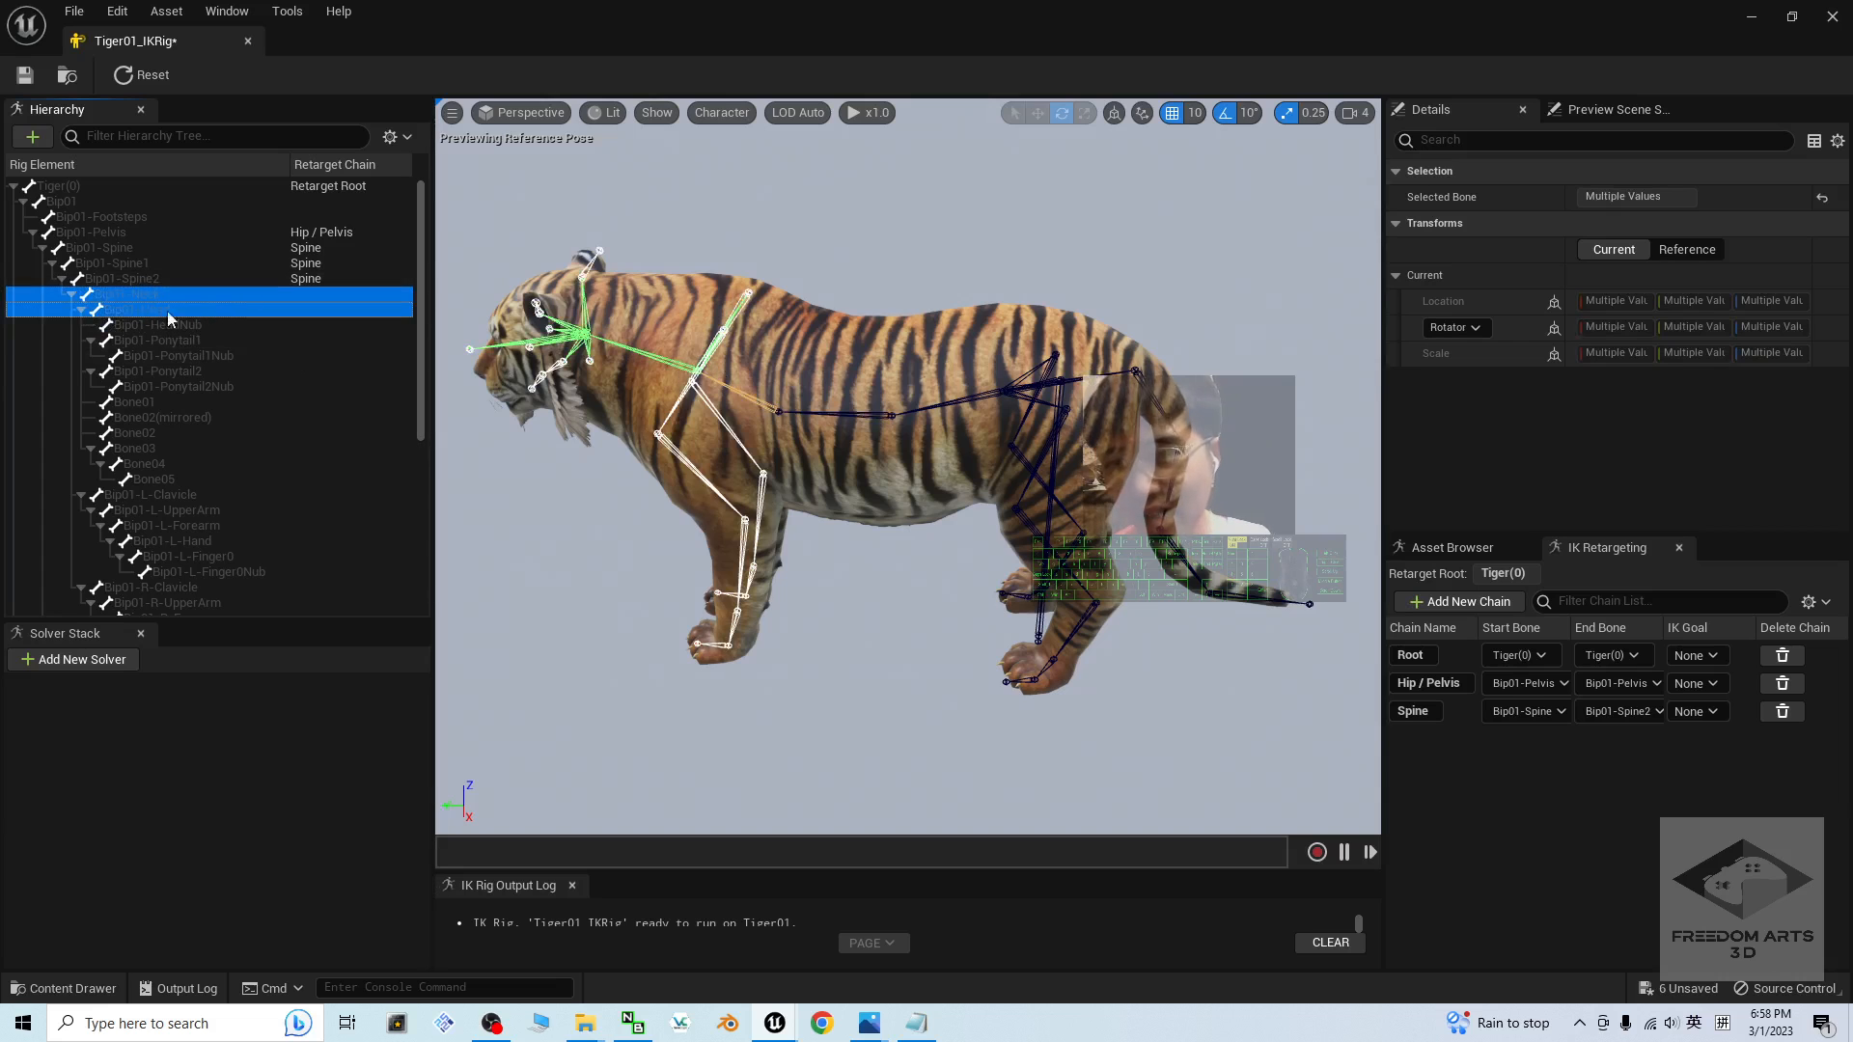
alt+drag(540, 507, 666, 550)
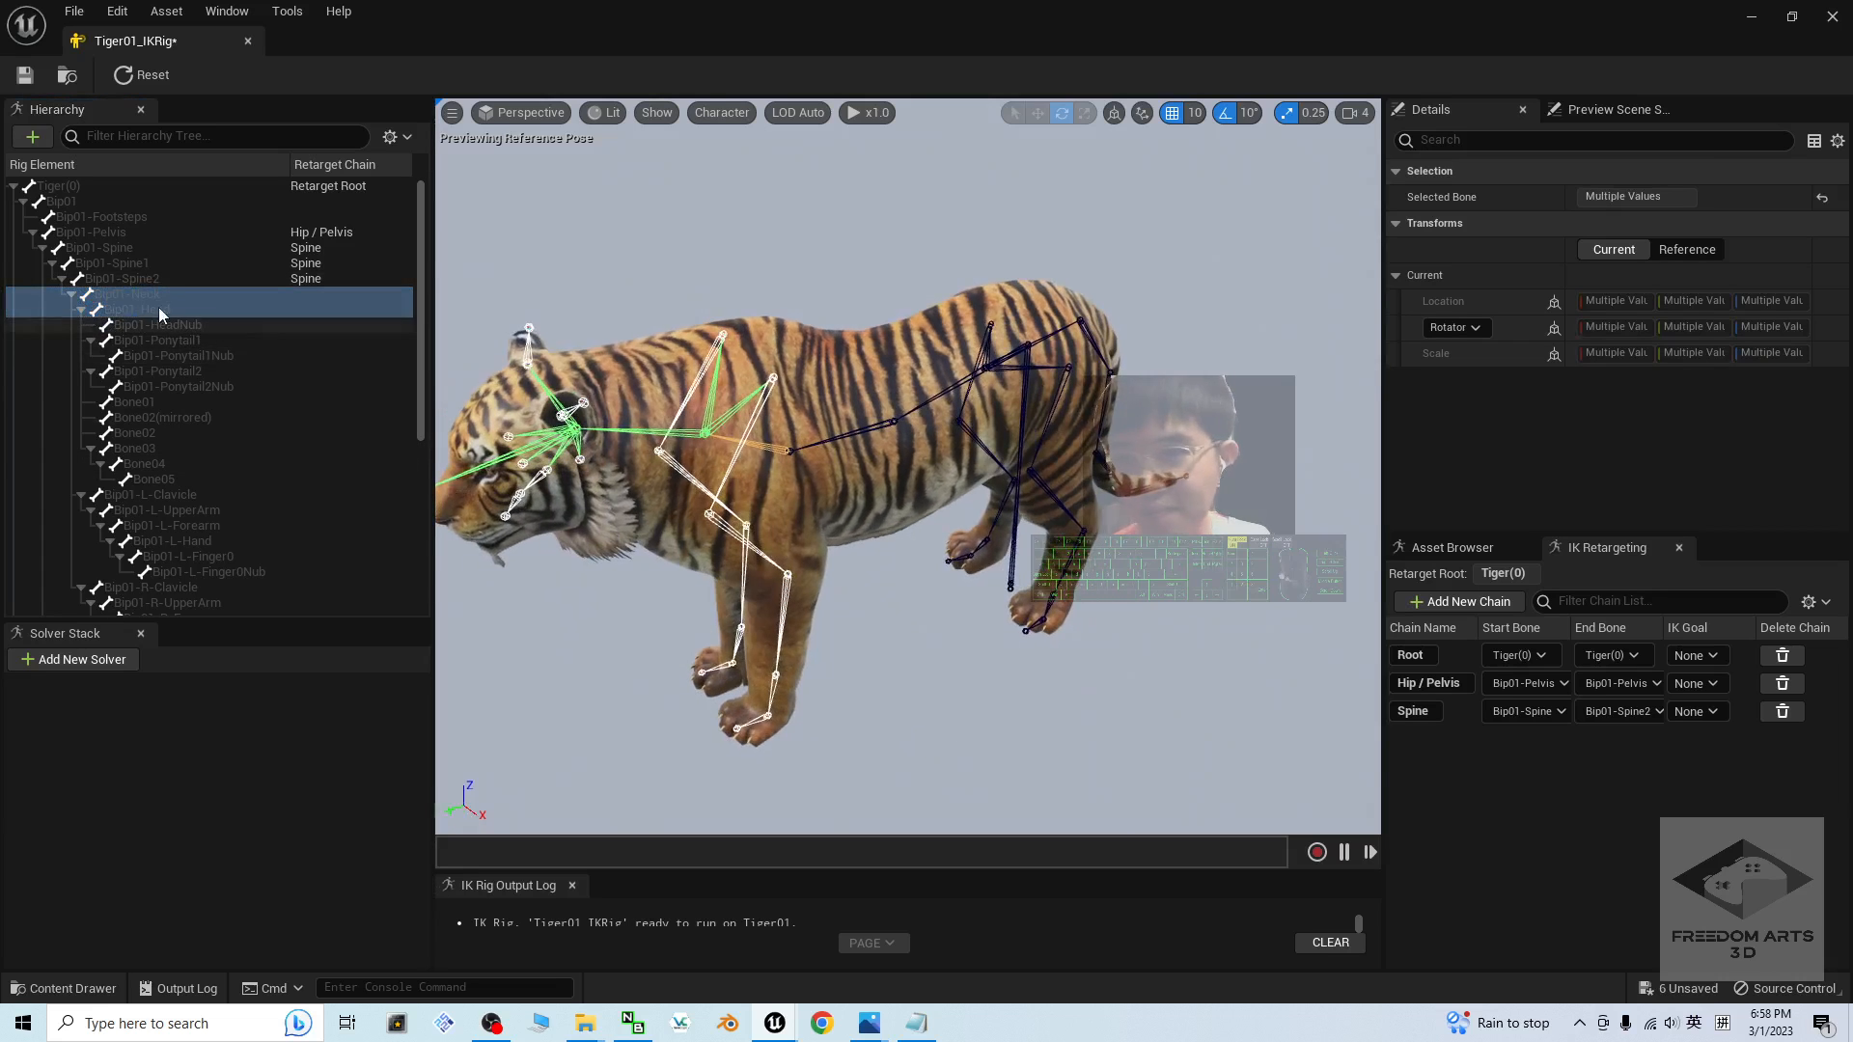
right_click(147, 302)
click(280, 632)
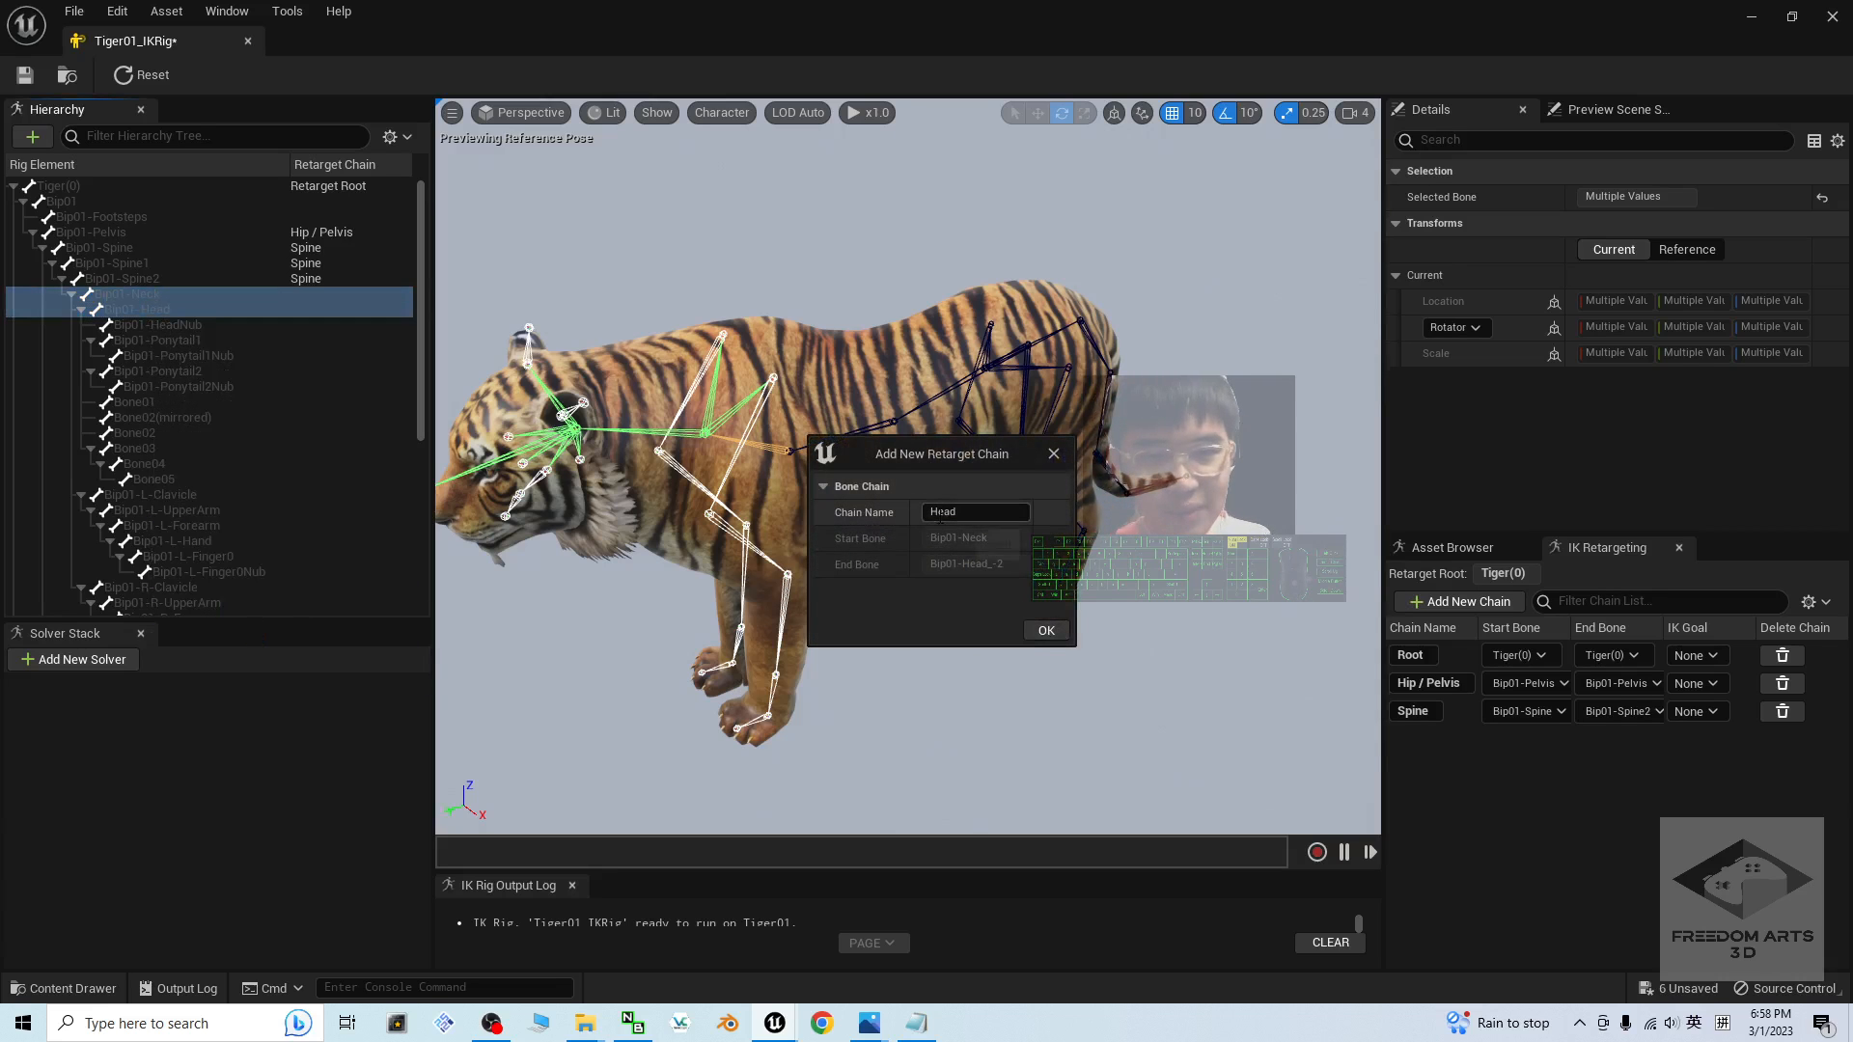
click(1046, 630)
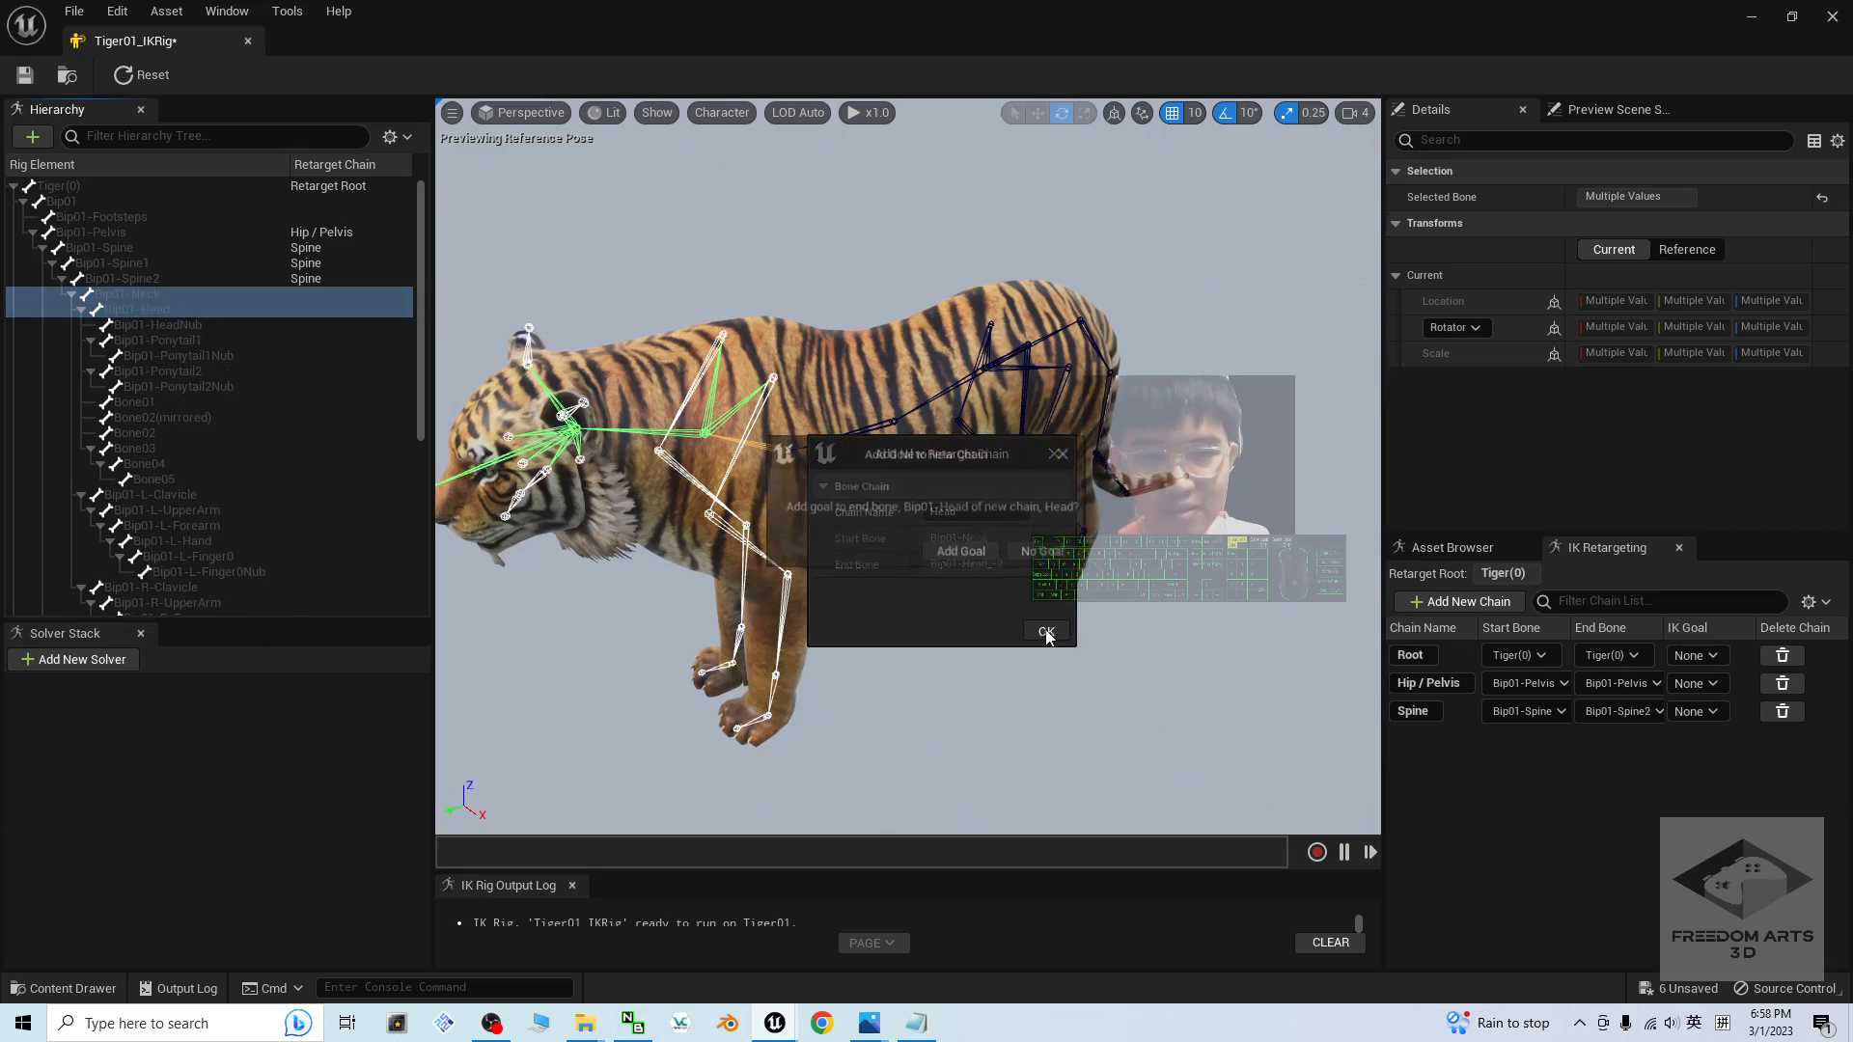
click(1043, 552)
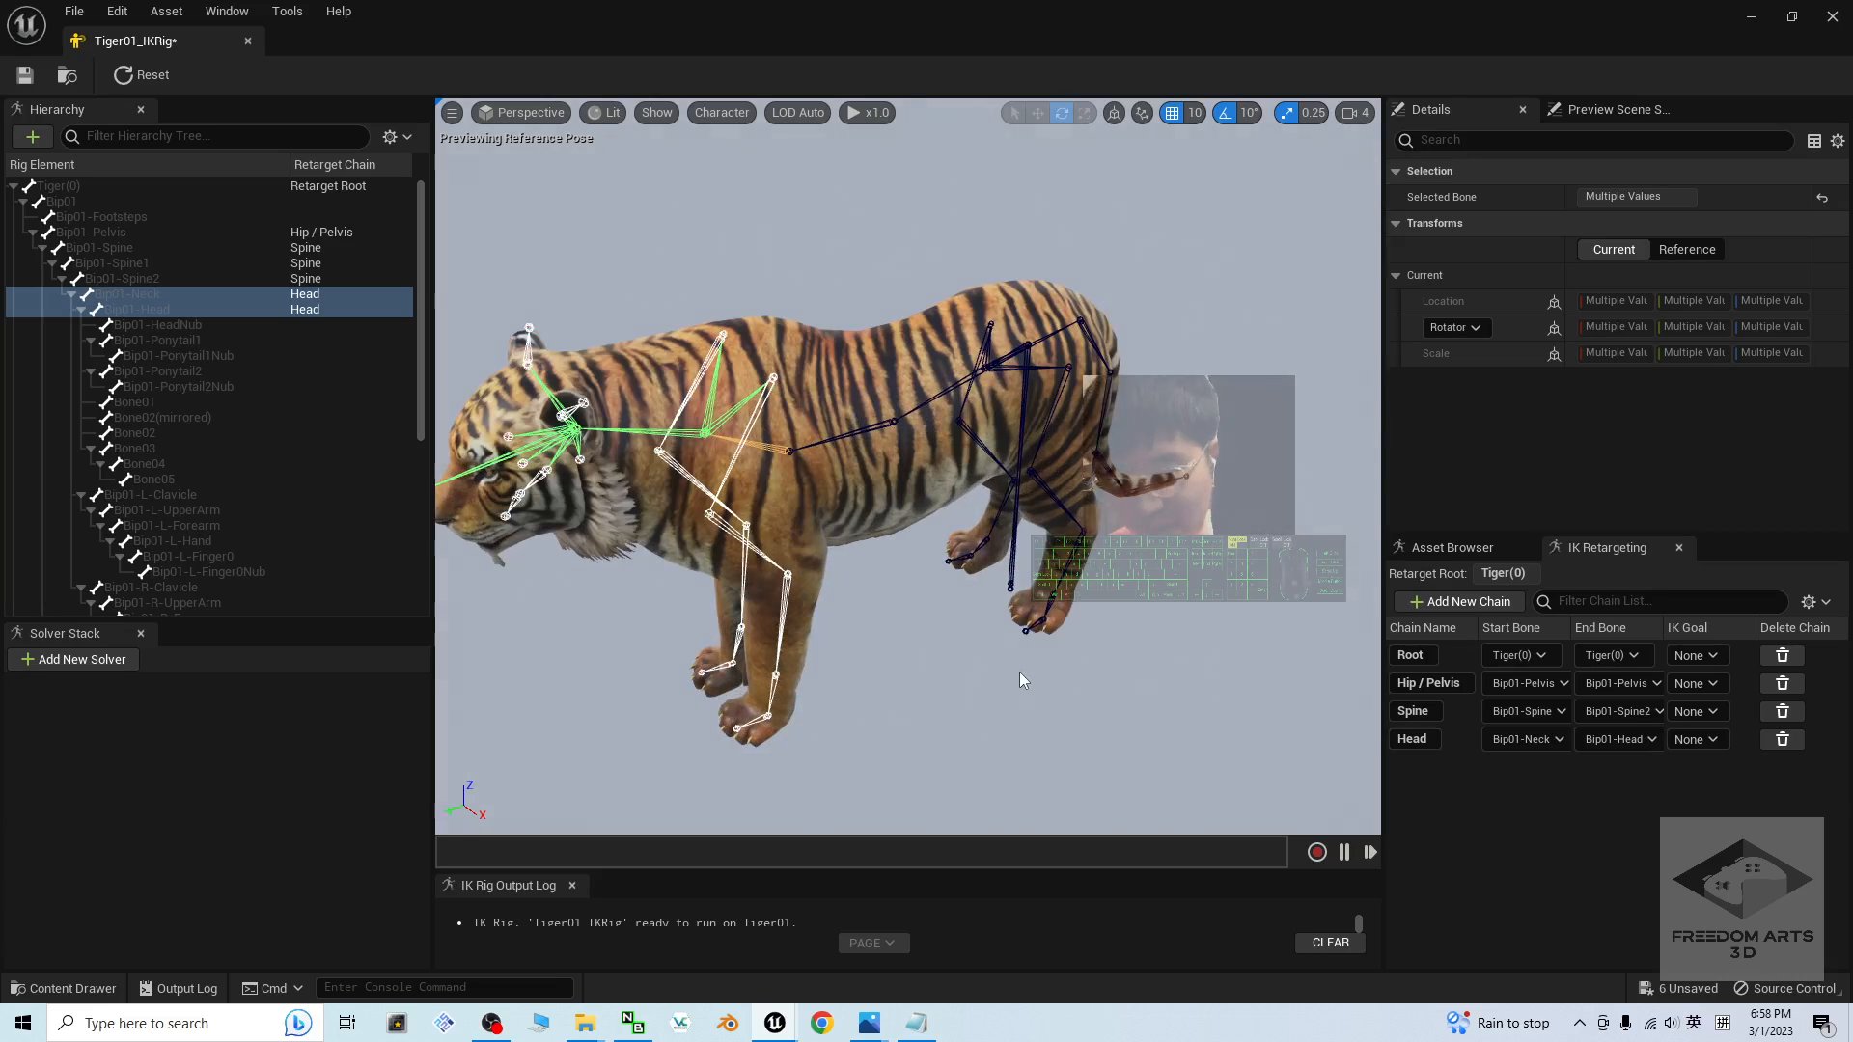
- Inspect Bone03 on the tiger's face and open the Tiger01_Skeleton asset for testing the facial bones
mouse_move(1023, 680)
alt+mouse_down()
mouse_move(1100, 617)
mouse_move(991, 673)
alt+mouse_up()
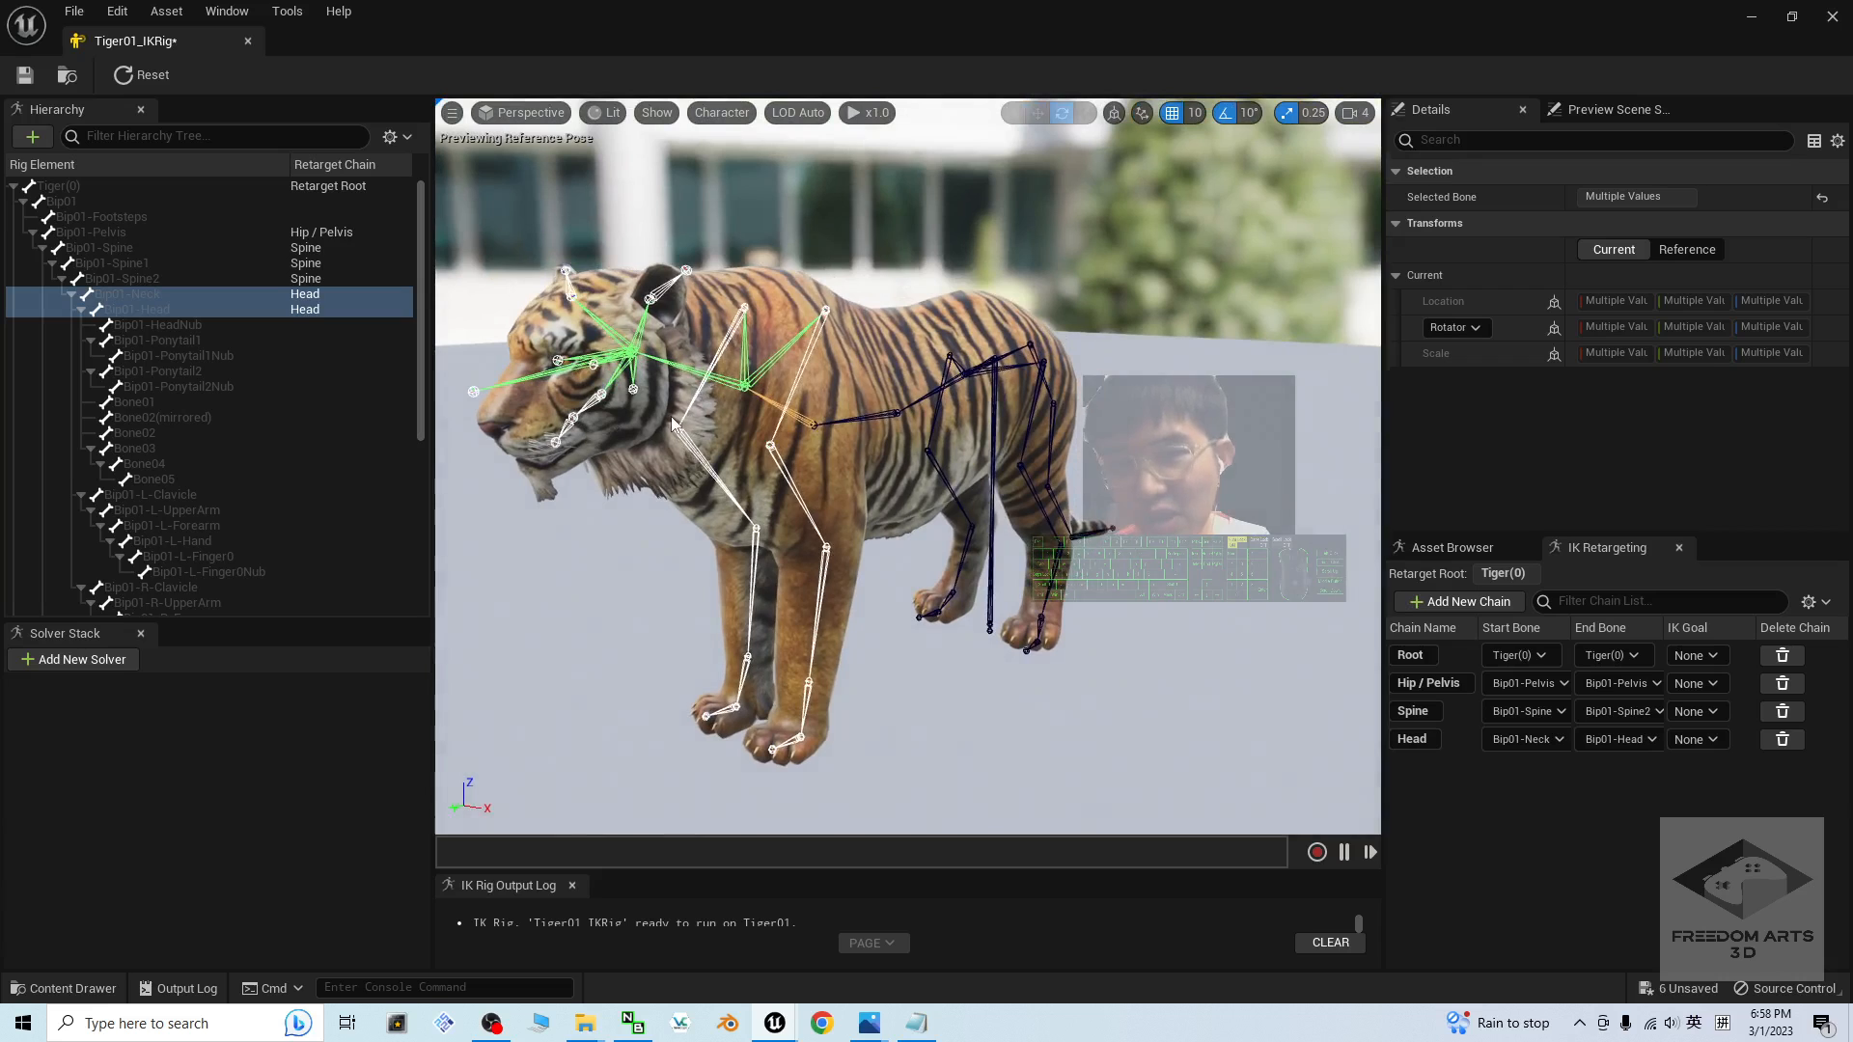
click(597, 400)
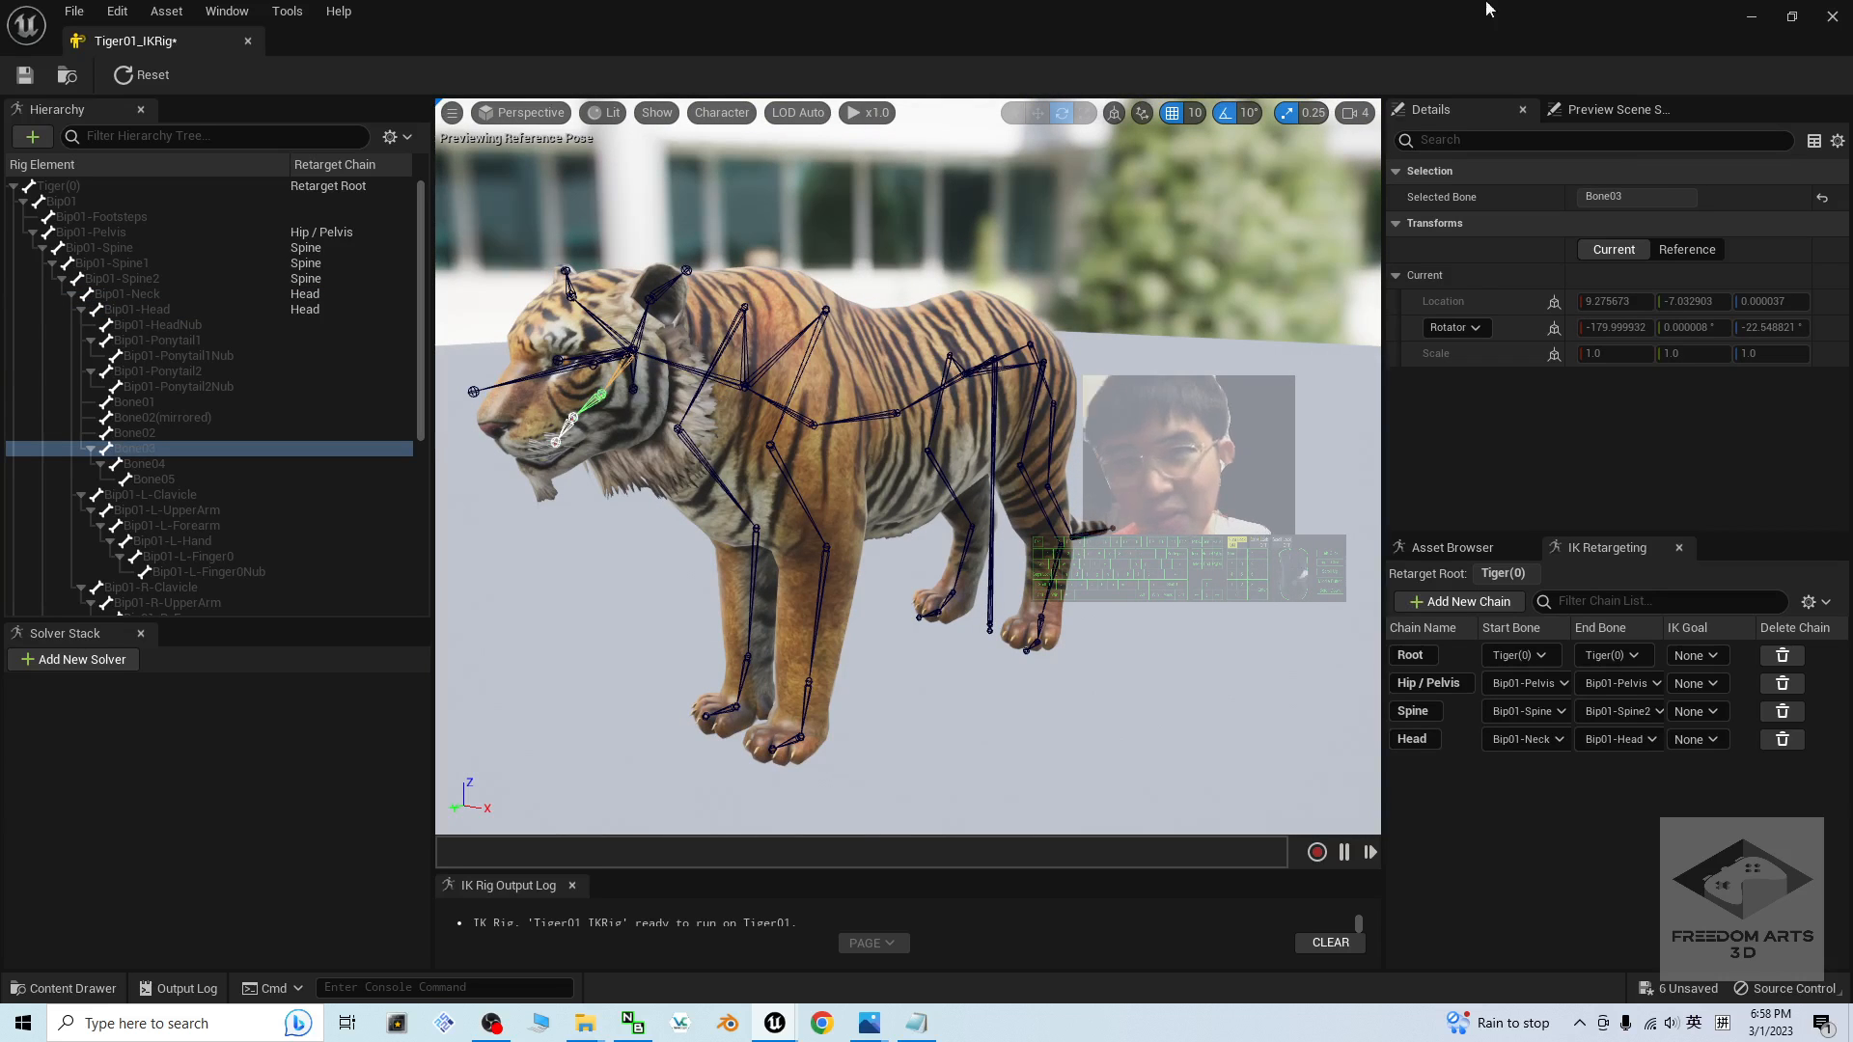
click(1752, 16)
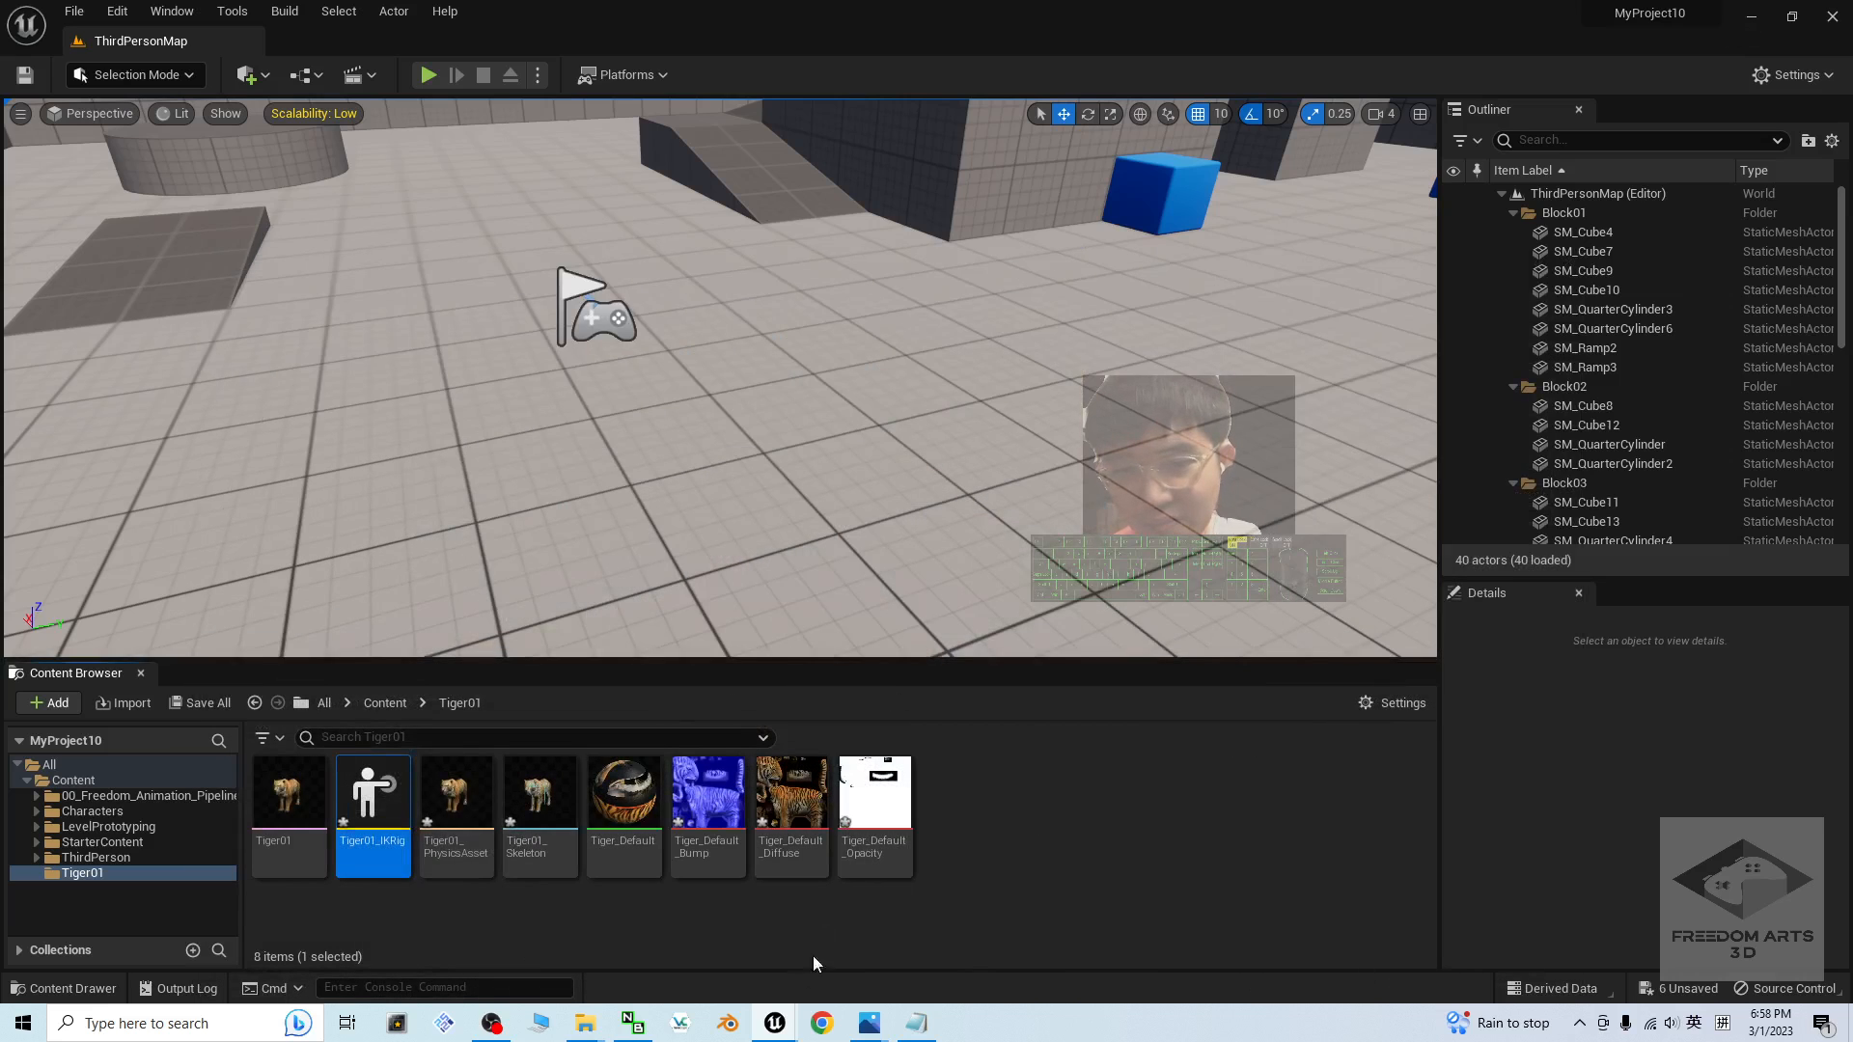
mouse_move(783, 1033)
click(877, 946)
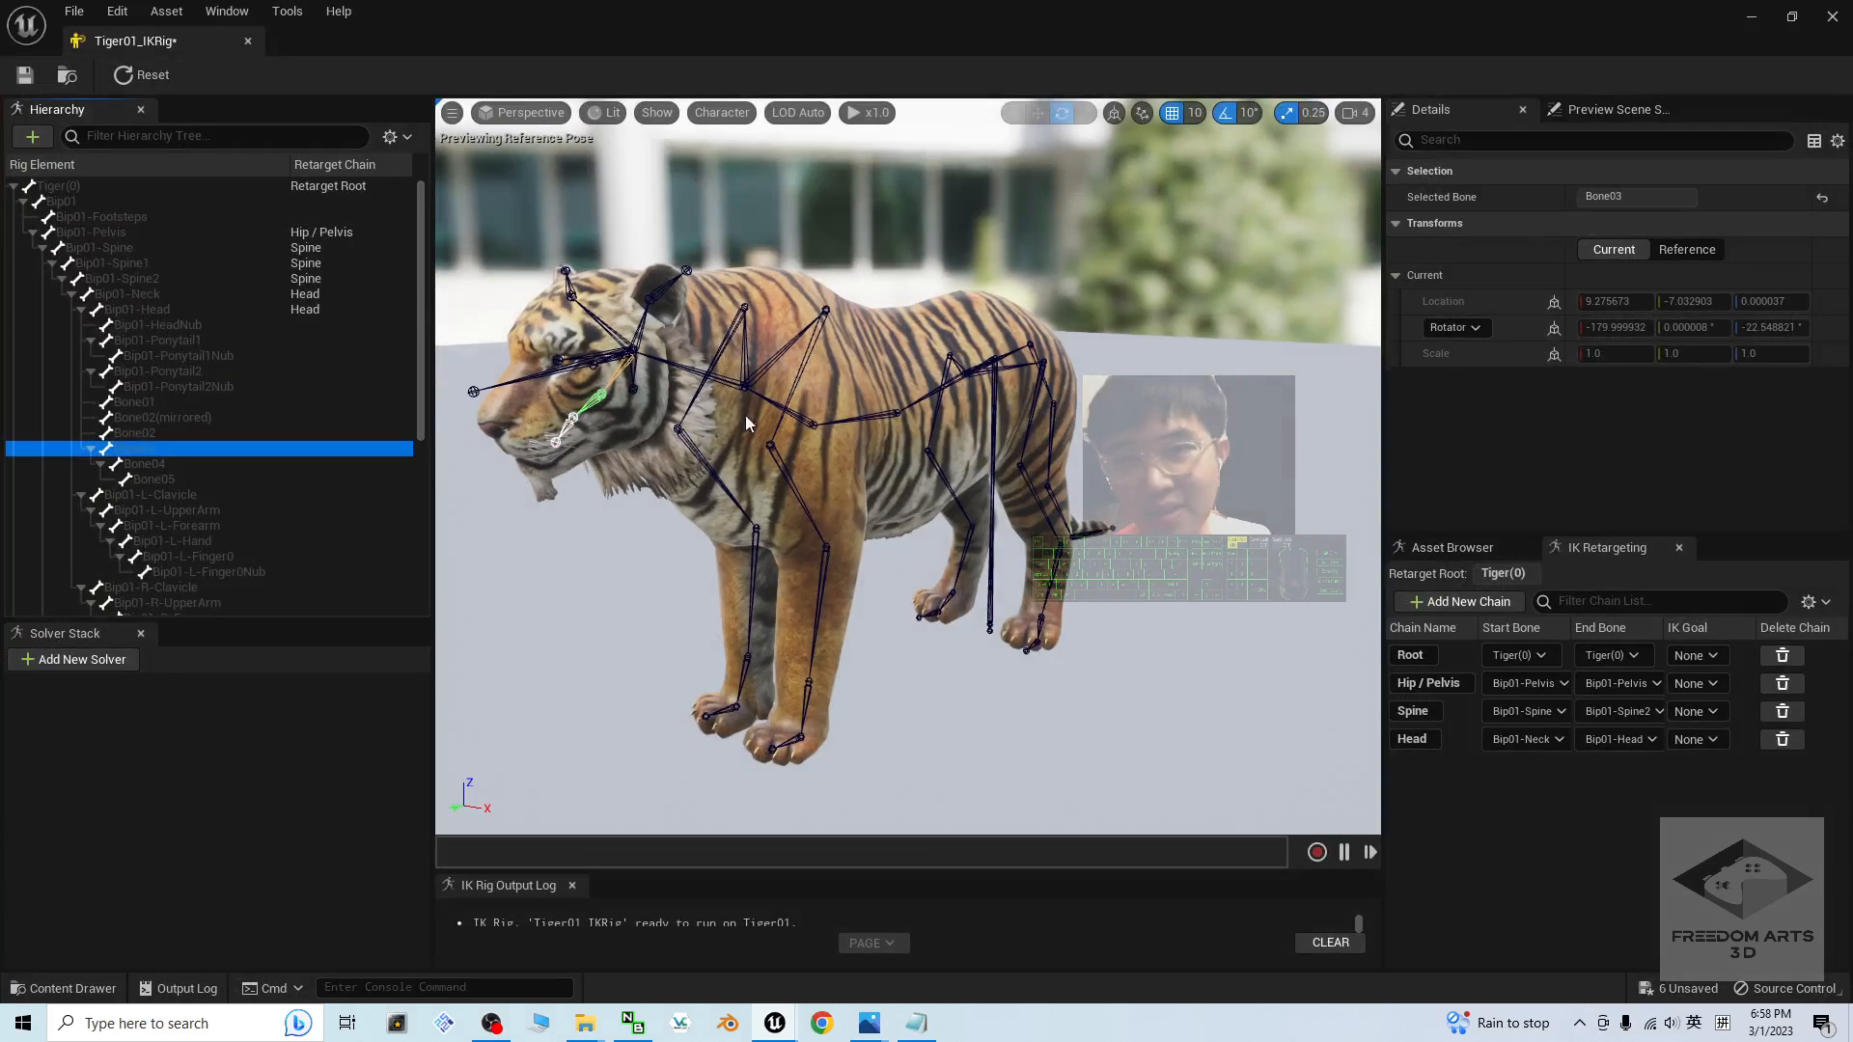
click(1752, 16)
double_click(518, 786)
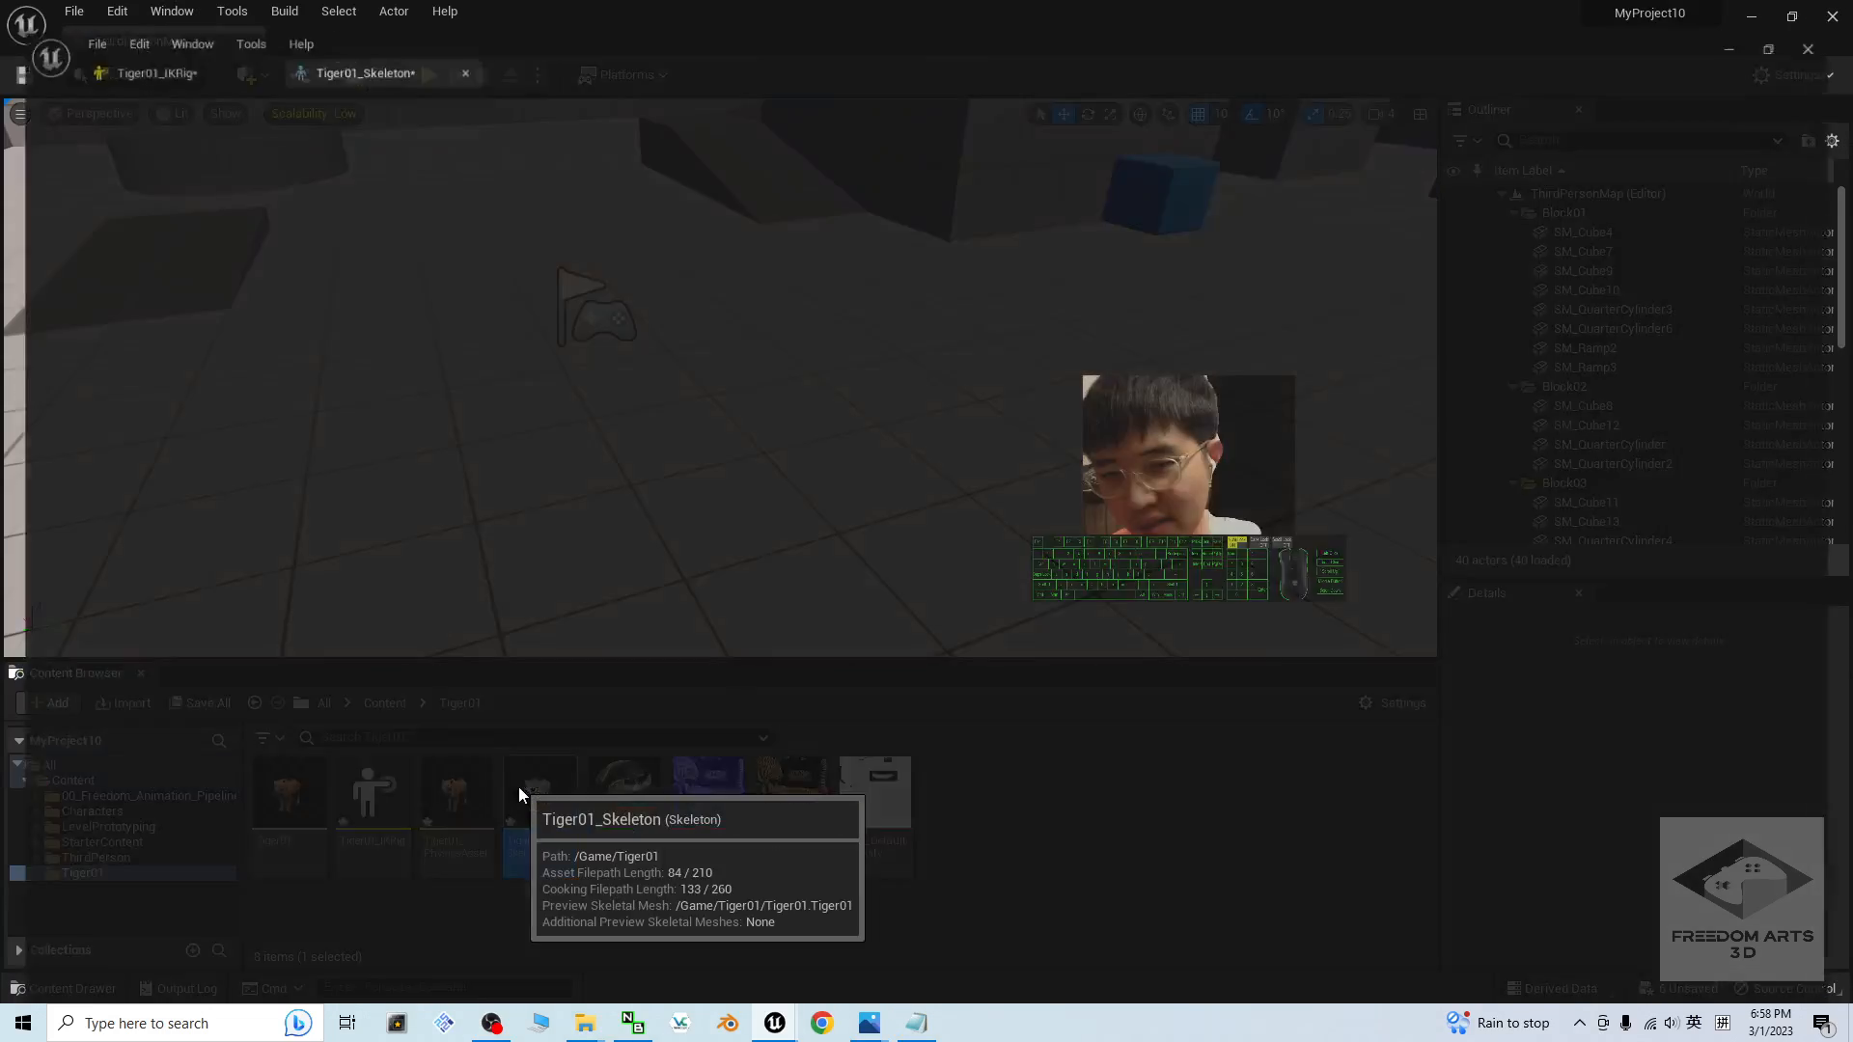
- Rotate Bone04 on the tiger's muzzle in the skeleton preview to check which part of the face it moves
scroll(997, 566, up, 4)
alt+drag(997, 566, 816, 613)
click(604, 531)
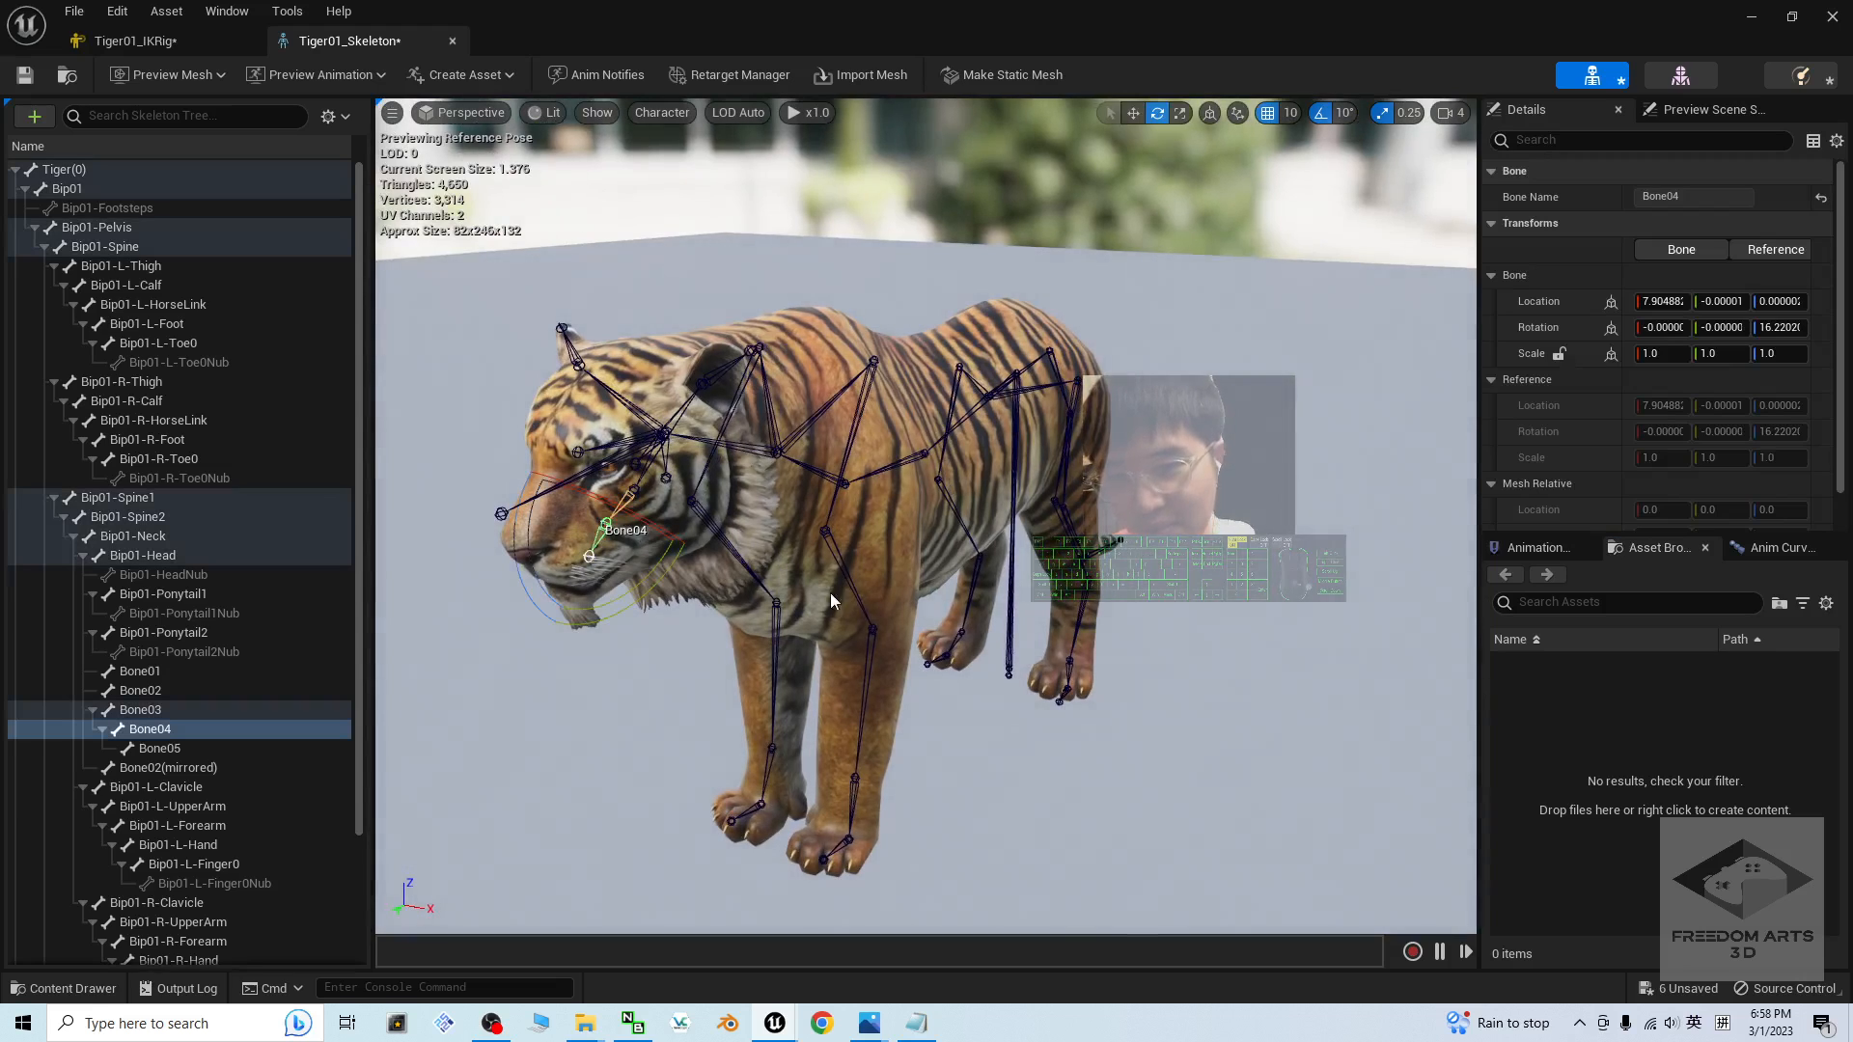
alt+drag(850, 593, 715, 645)
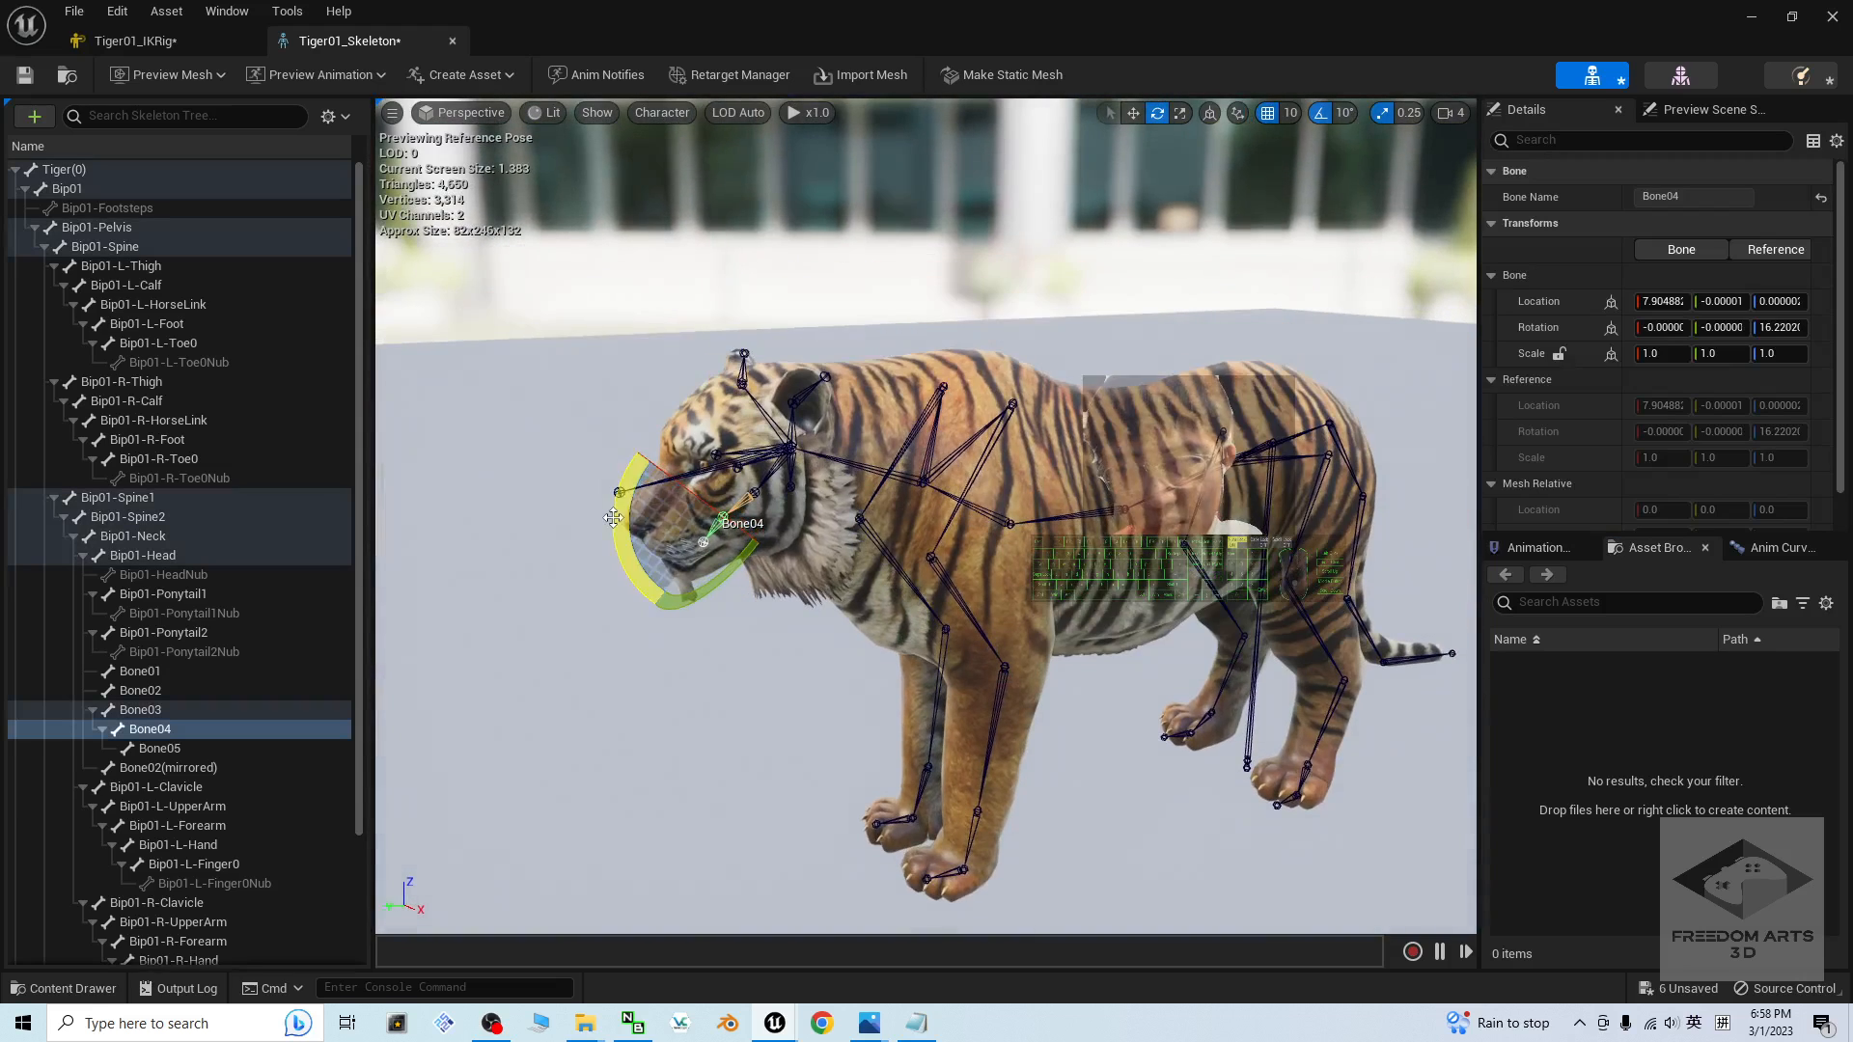
drag(618, 522, 807, 548)
- Rotate Bone01 in the skeleton preview to check whether it moves the jaw, and close the skeleton asset
click(791, 487)
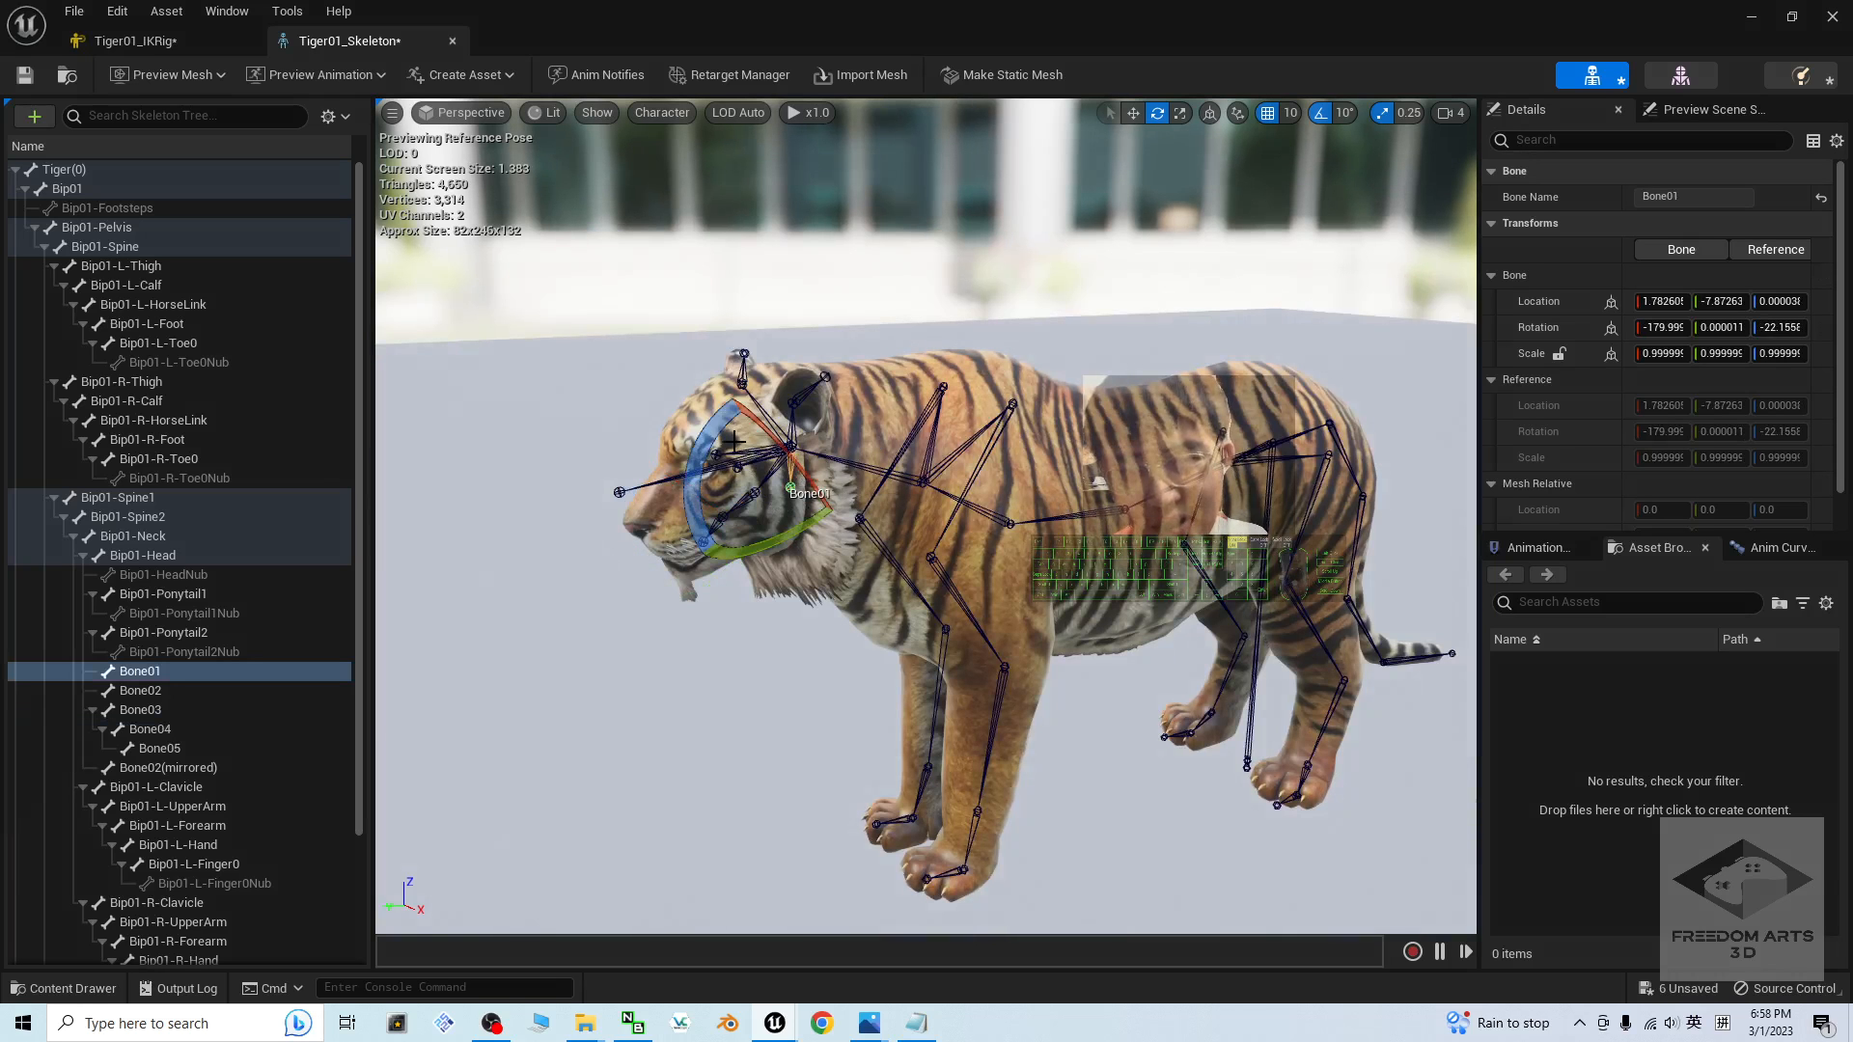
drag(676, 575, 824, 626)
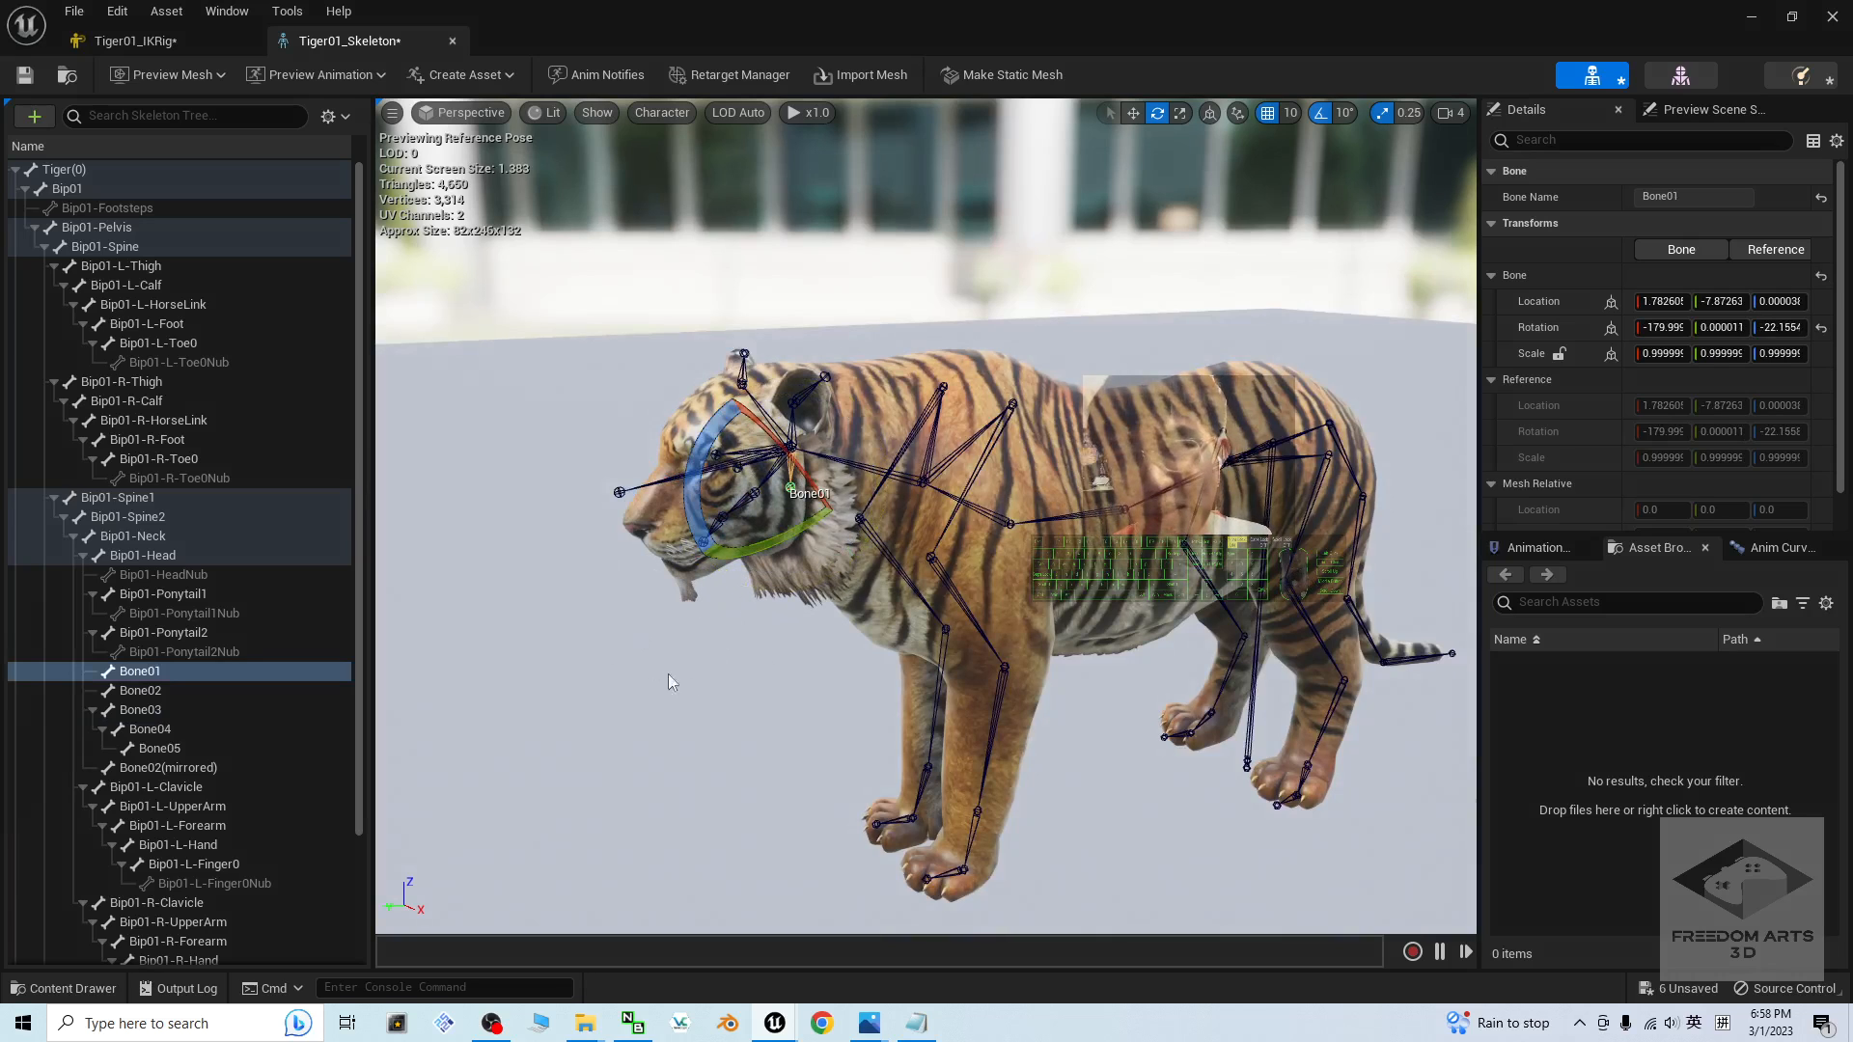
click(453, 40)
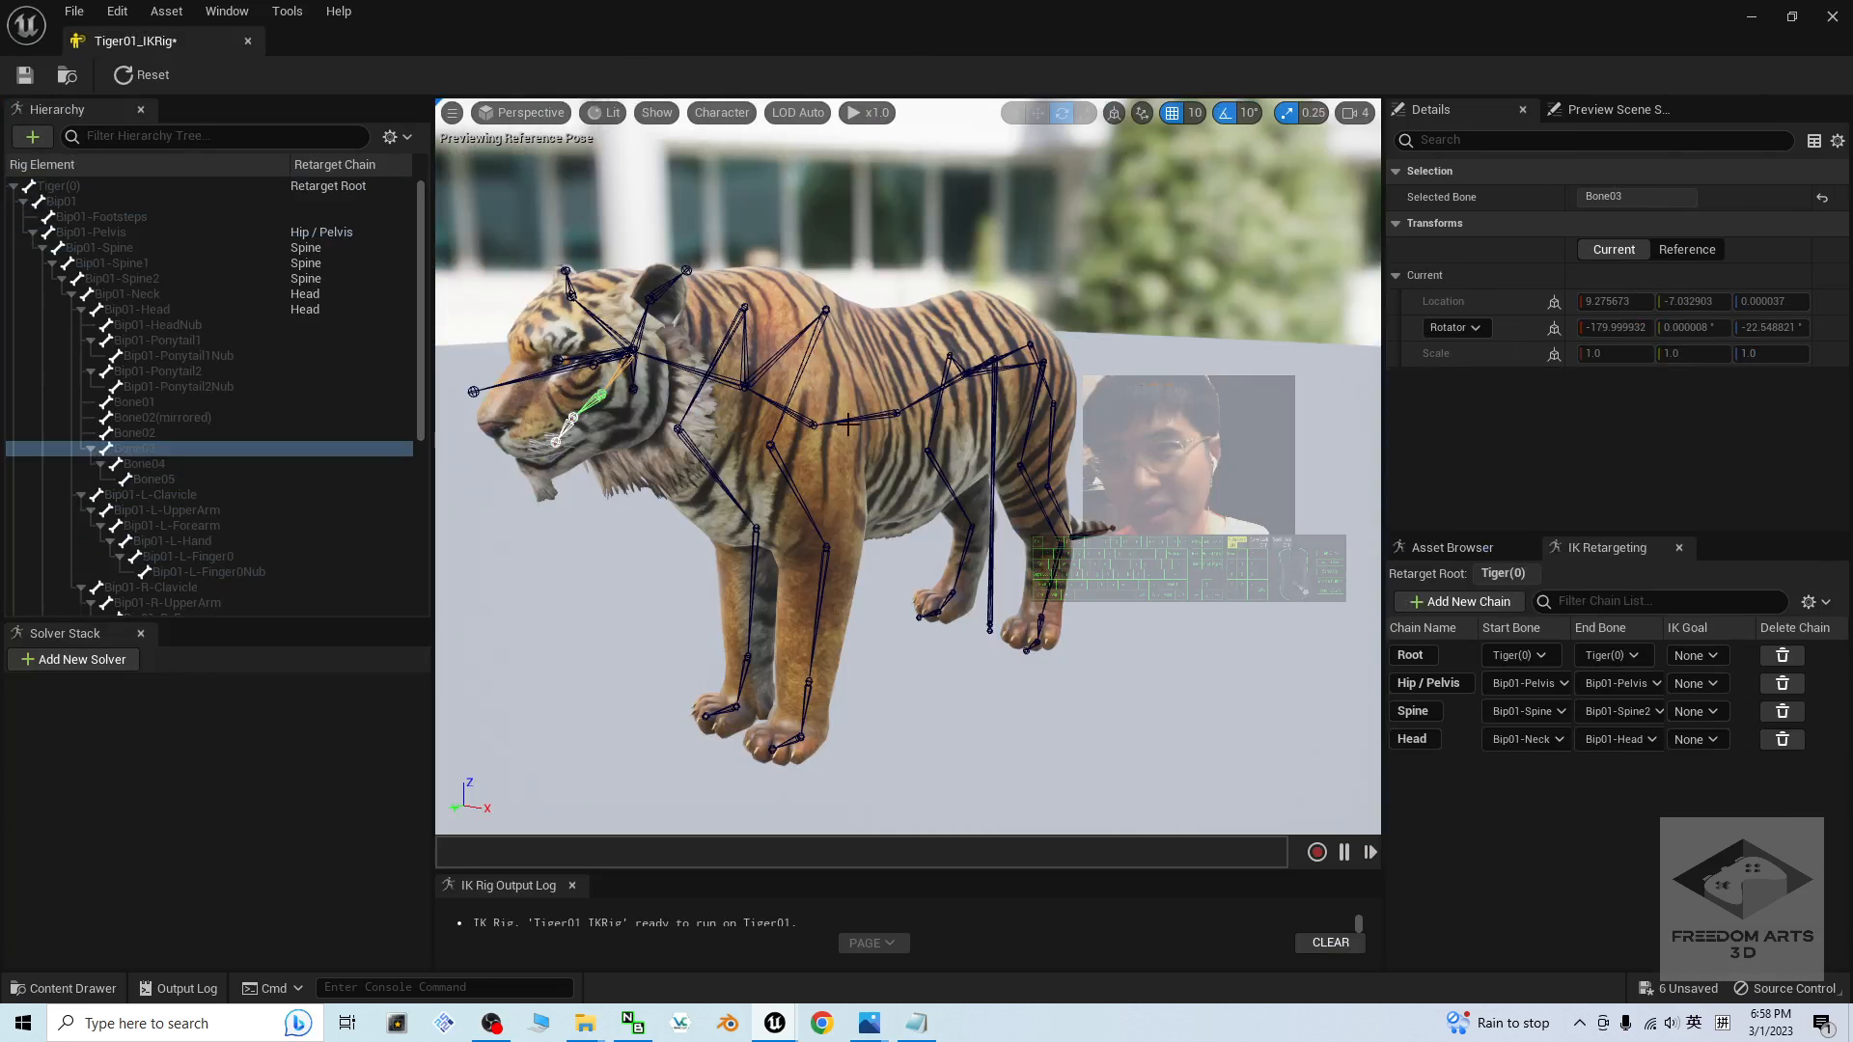
- Create a retarget chain named Jaw from Bone01, without adding an IK goal
click(634, 389)
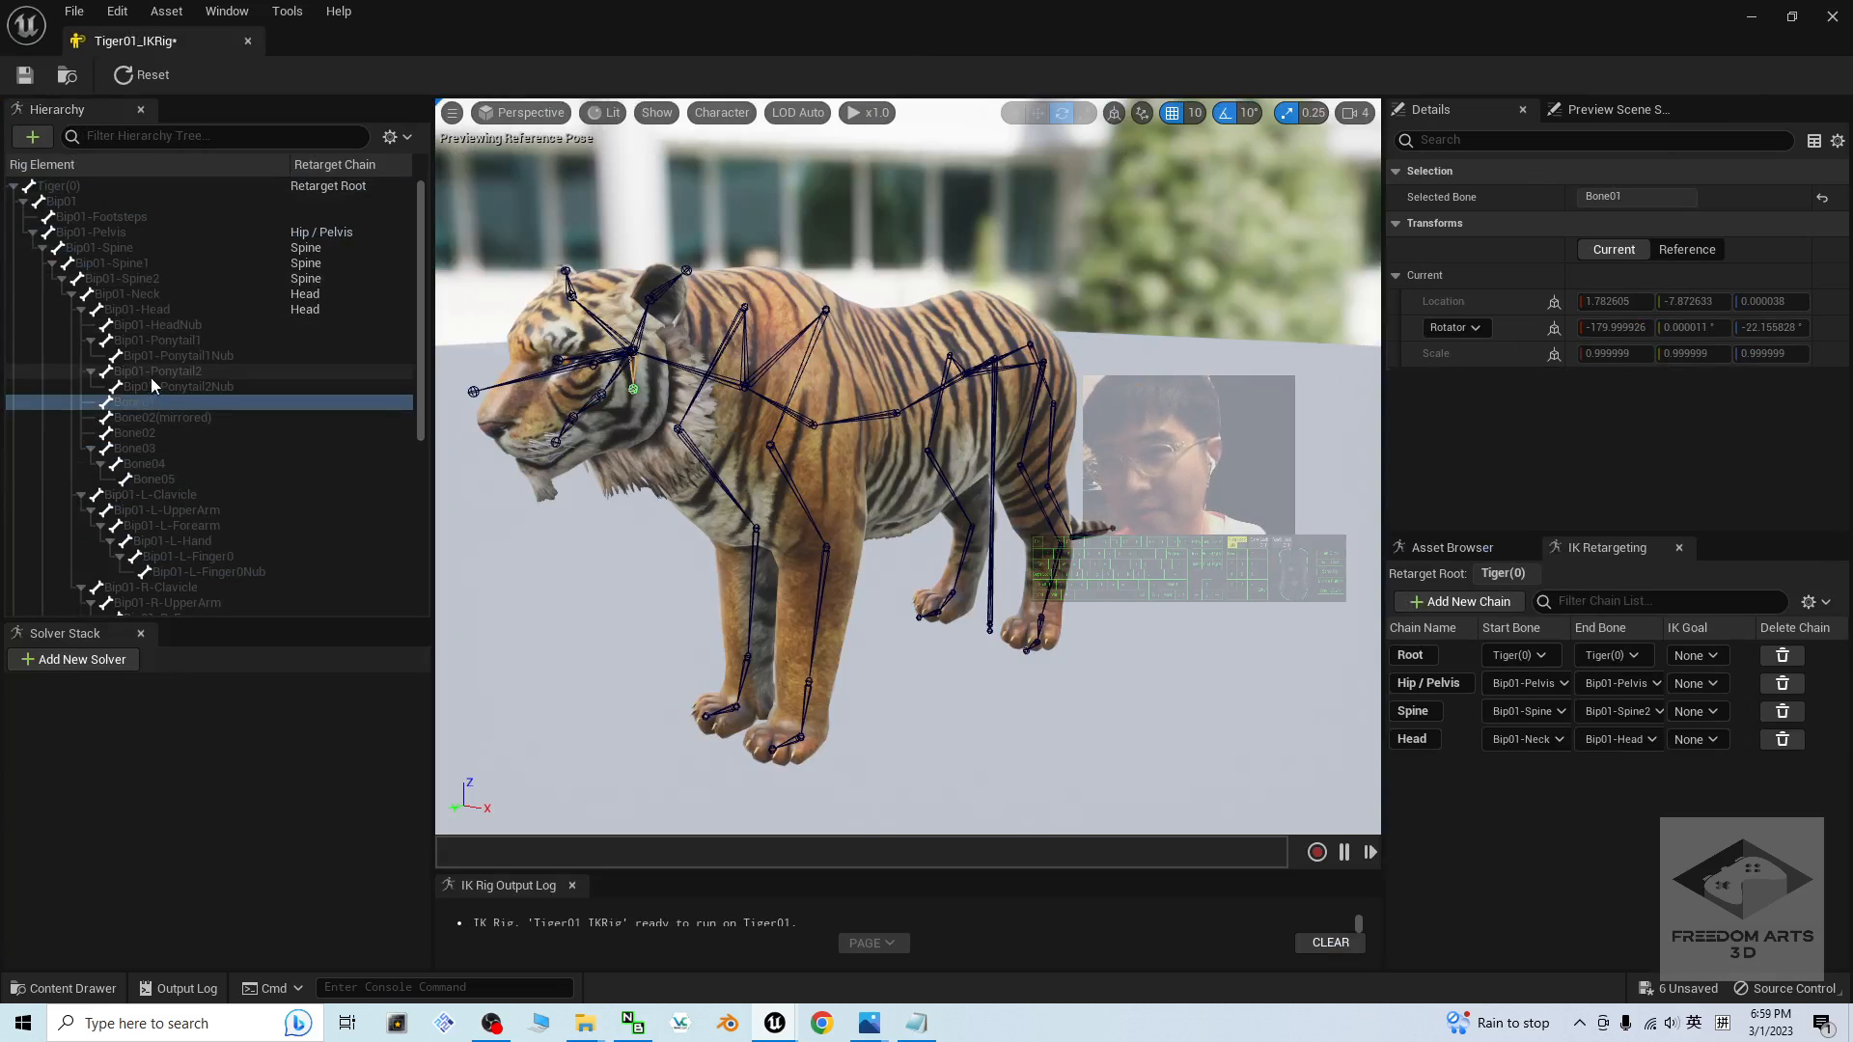
right_click(173, 401)
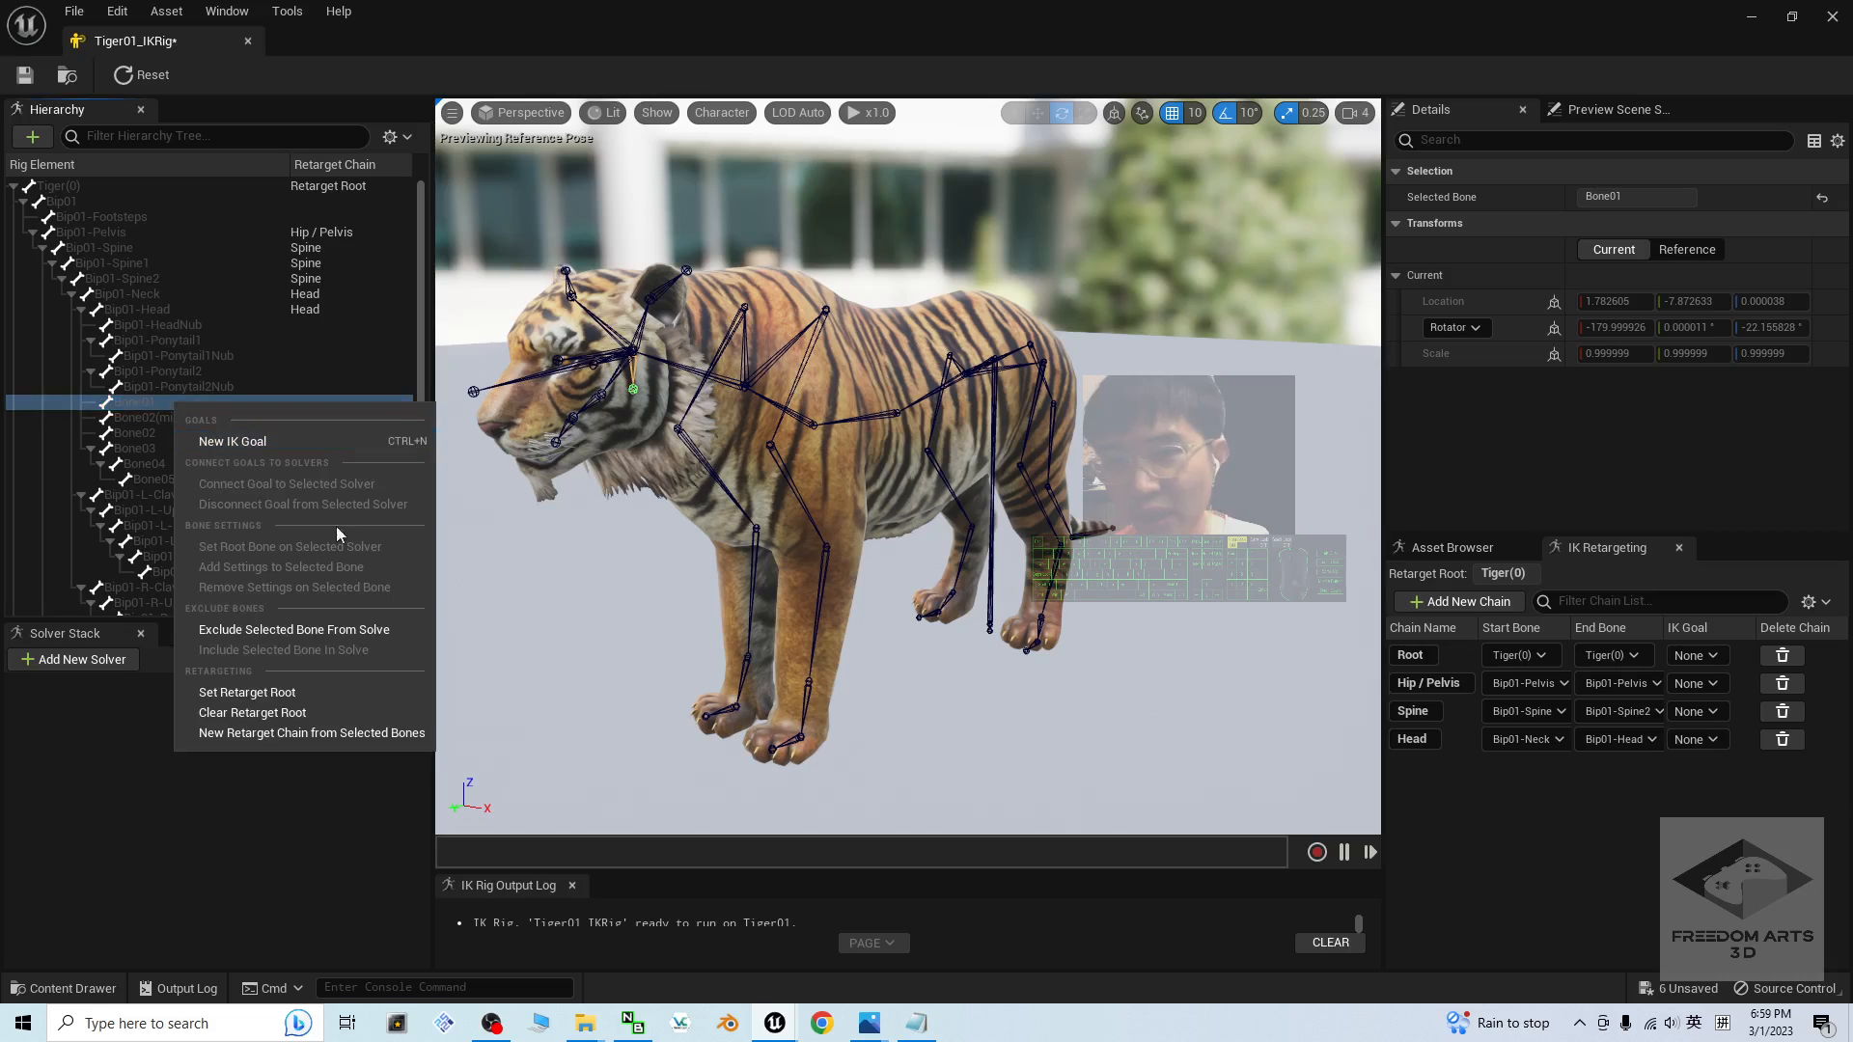
click(251, 734)
click(989, 511)
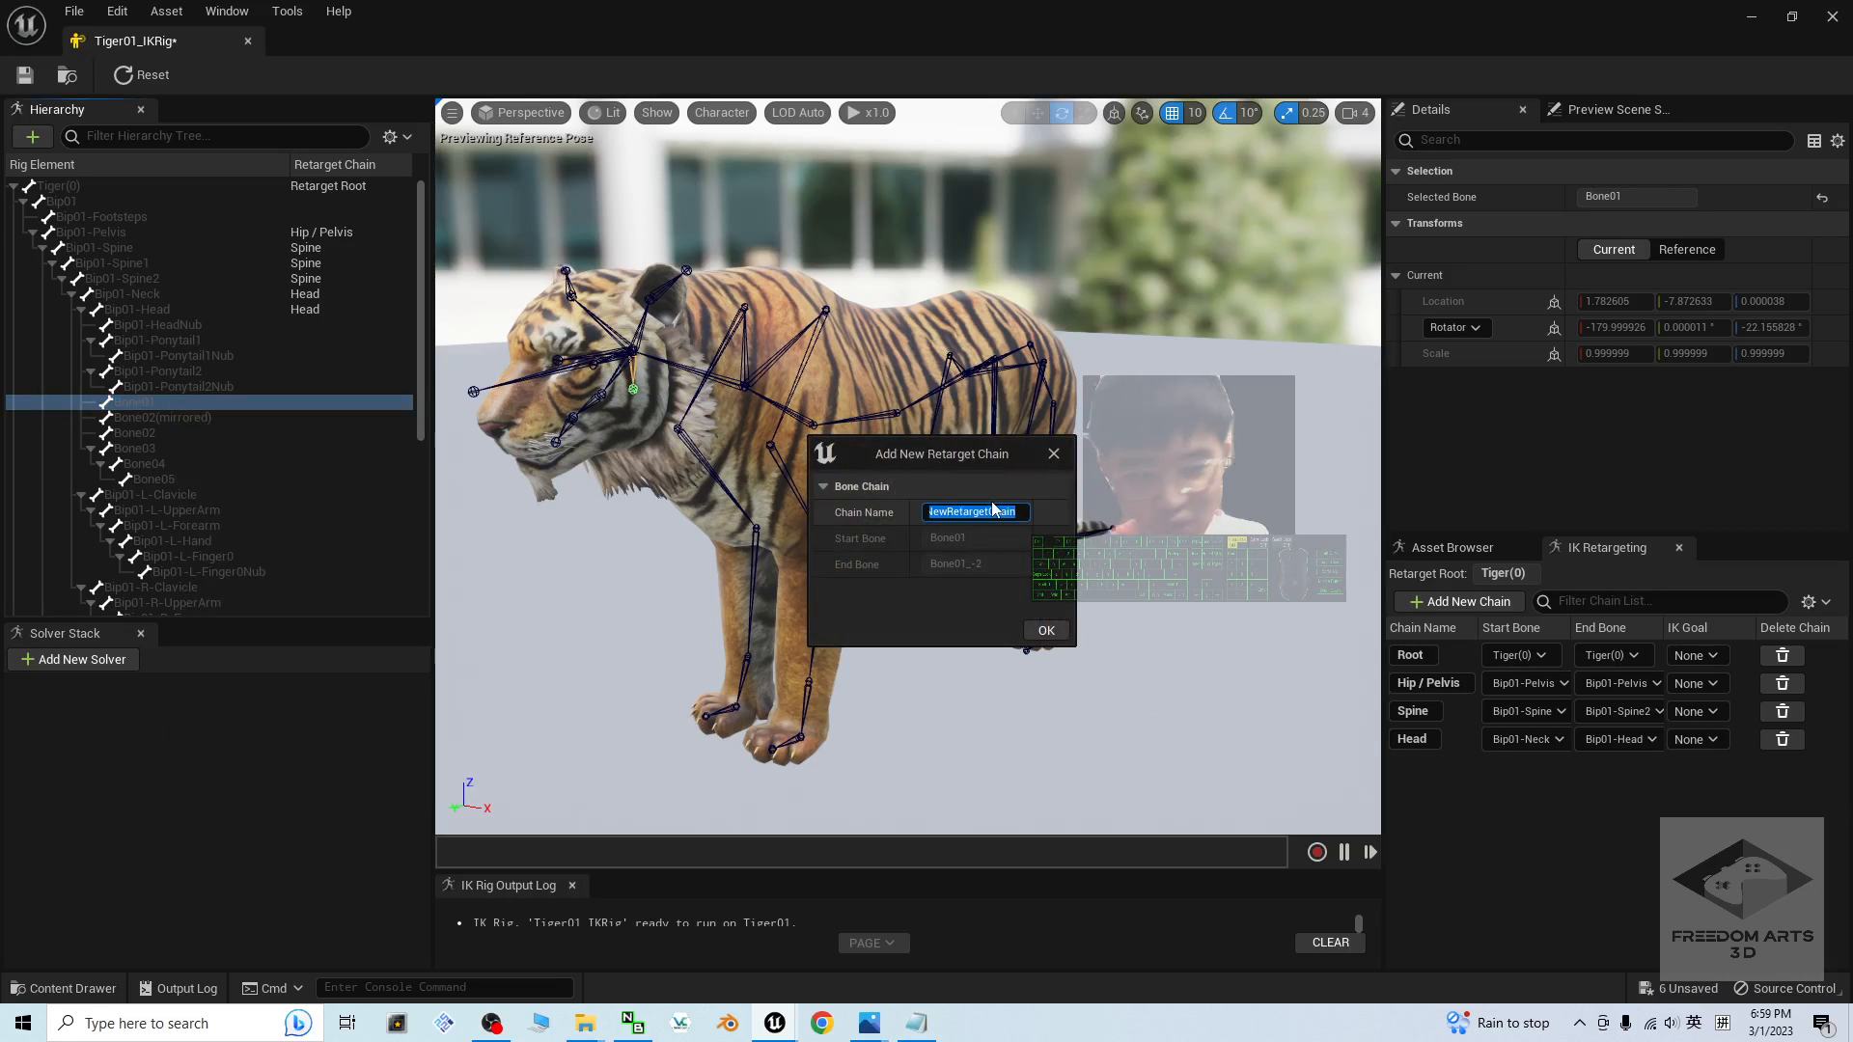
text(Jaw)
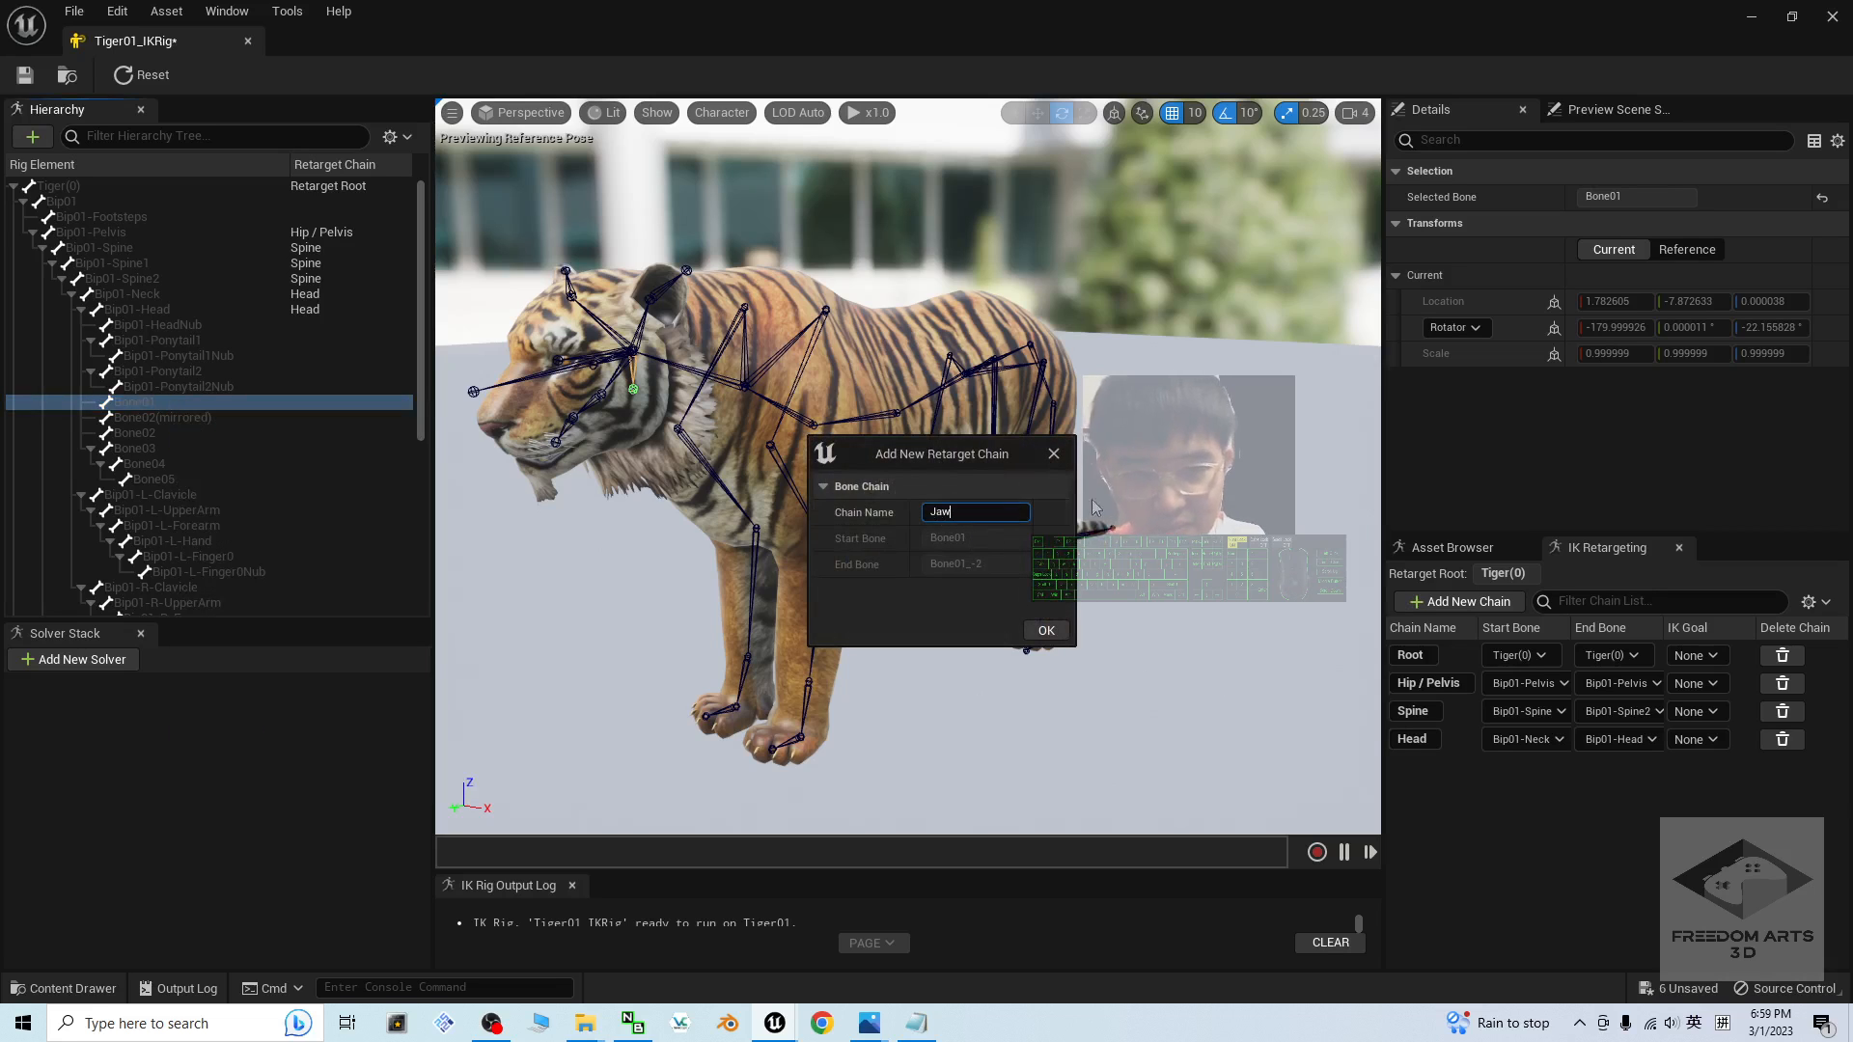
click(1040, 633)
click(1023, 562)
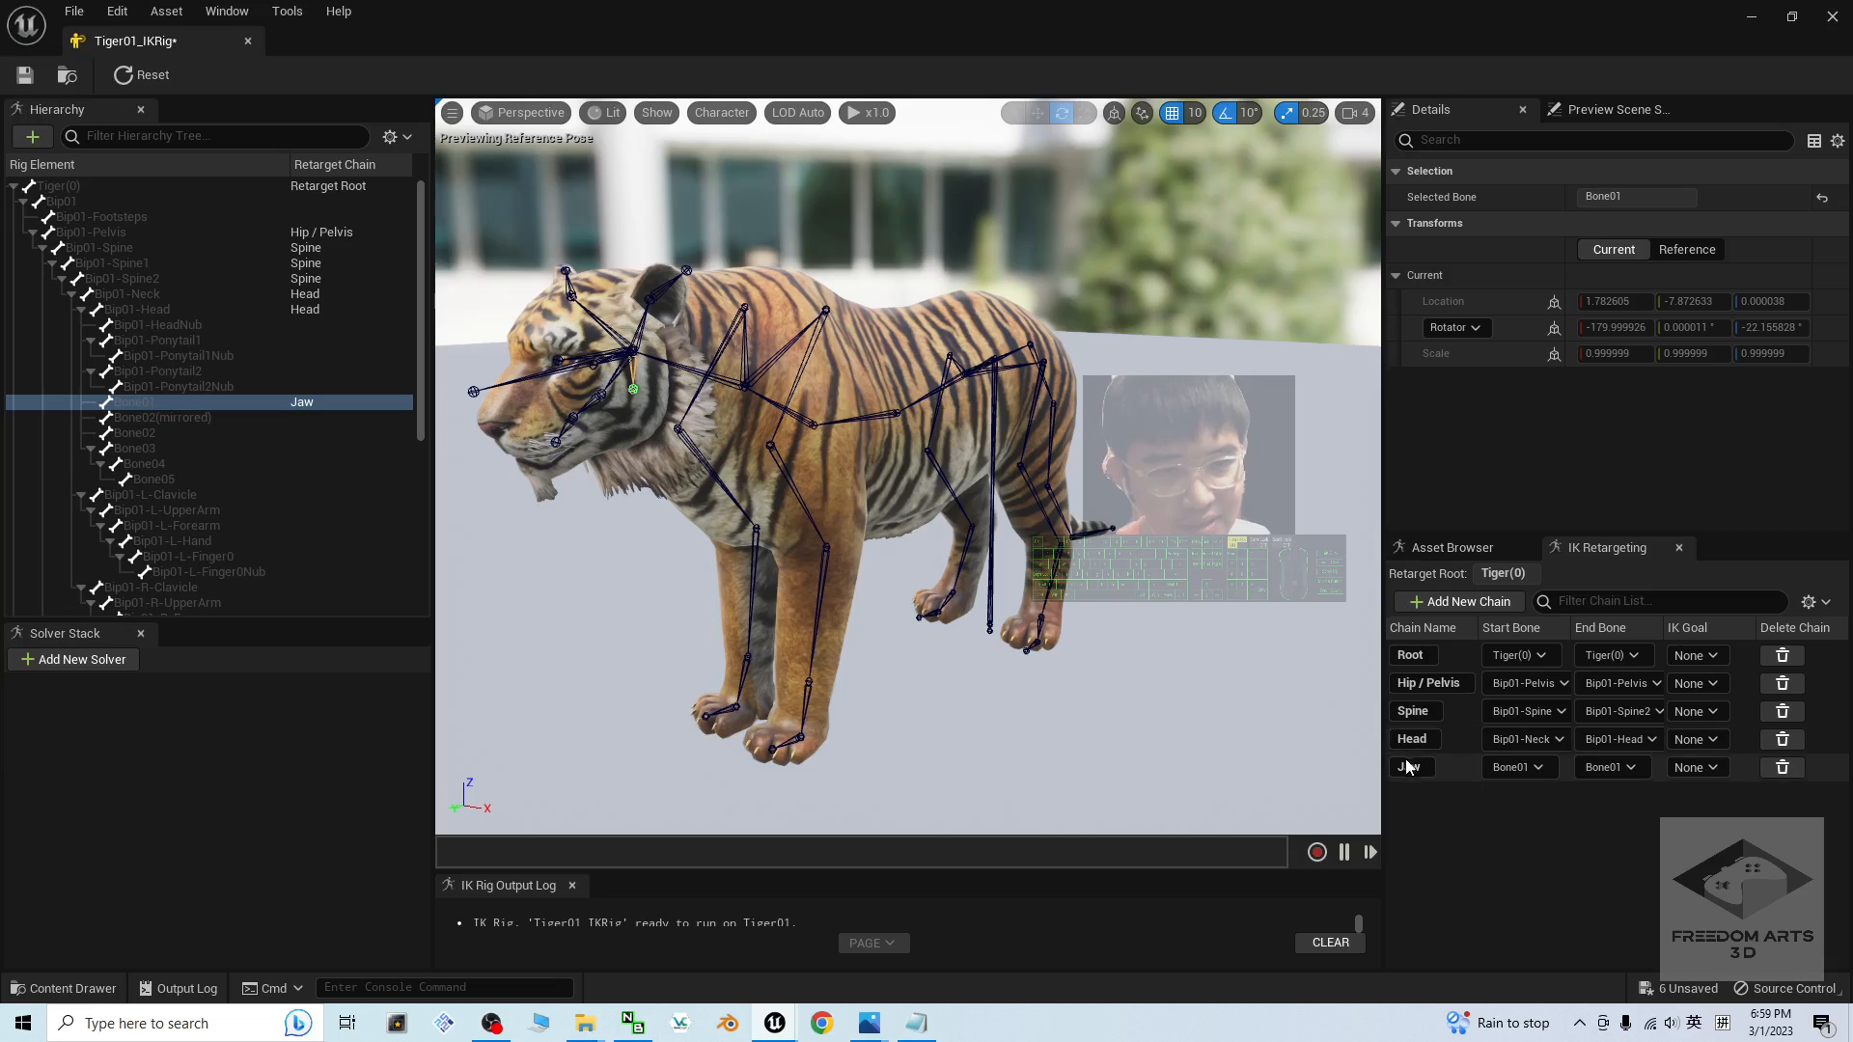
- Inspect the tiger's tail bones from Bip01-Tail to Bip01-Tail3 to see which tail segments they cover
drag(888, 798, 1240, 550)
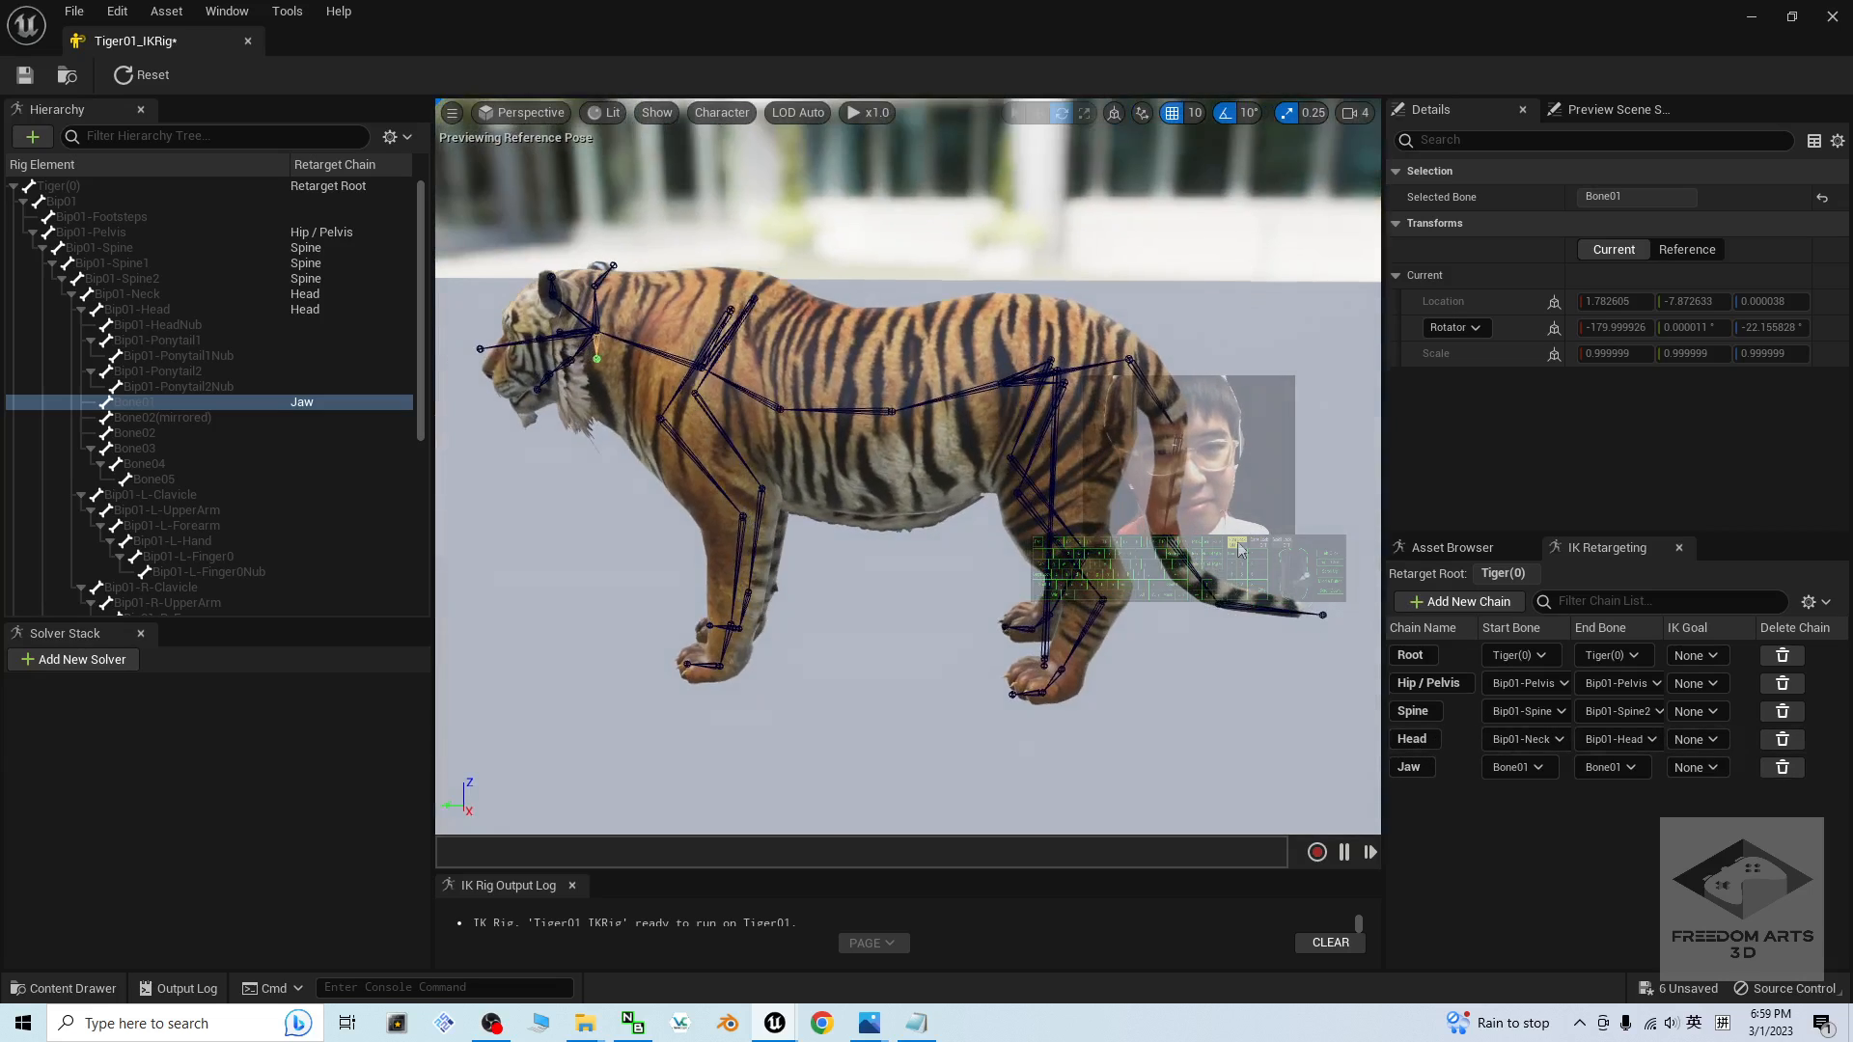
click(1083, 370)
click(1134, 371)
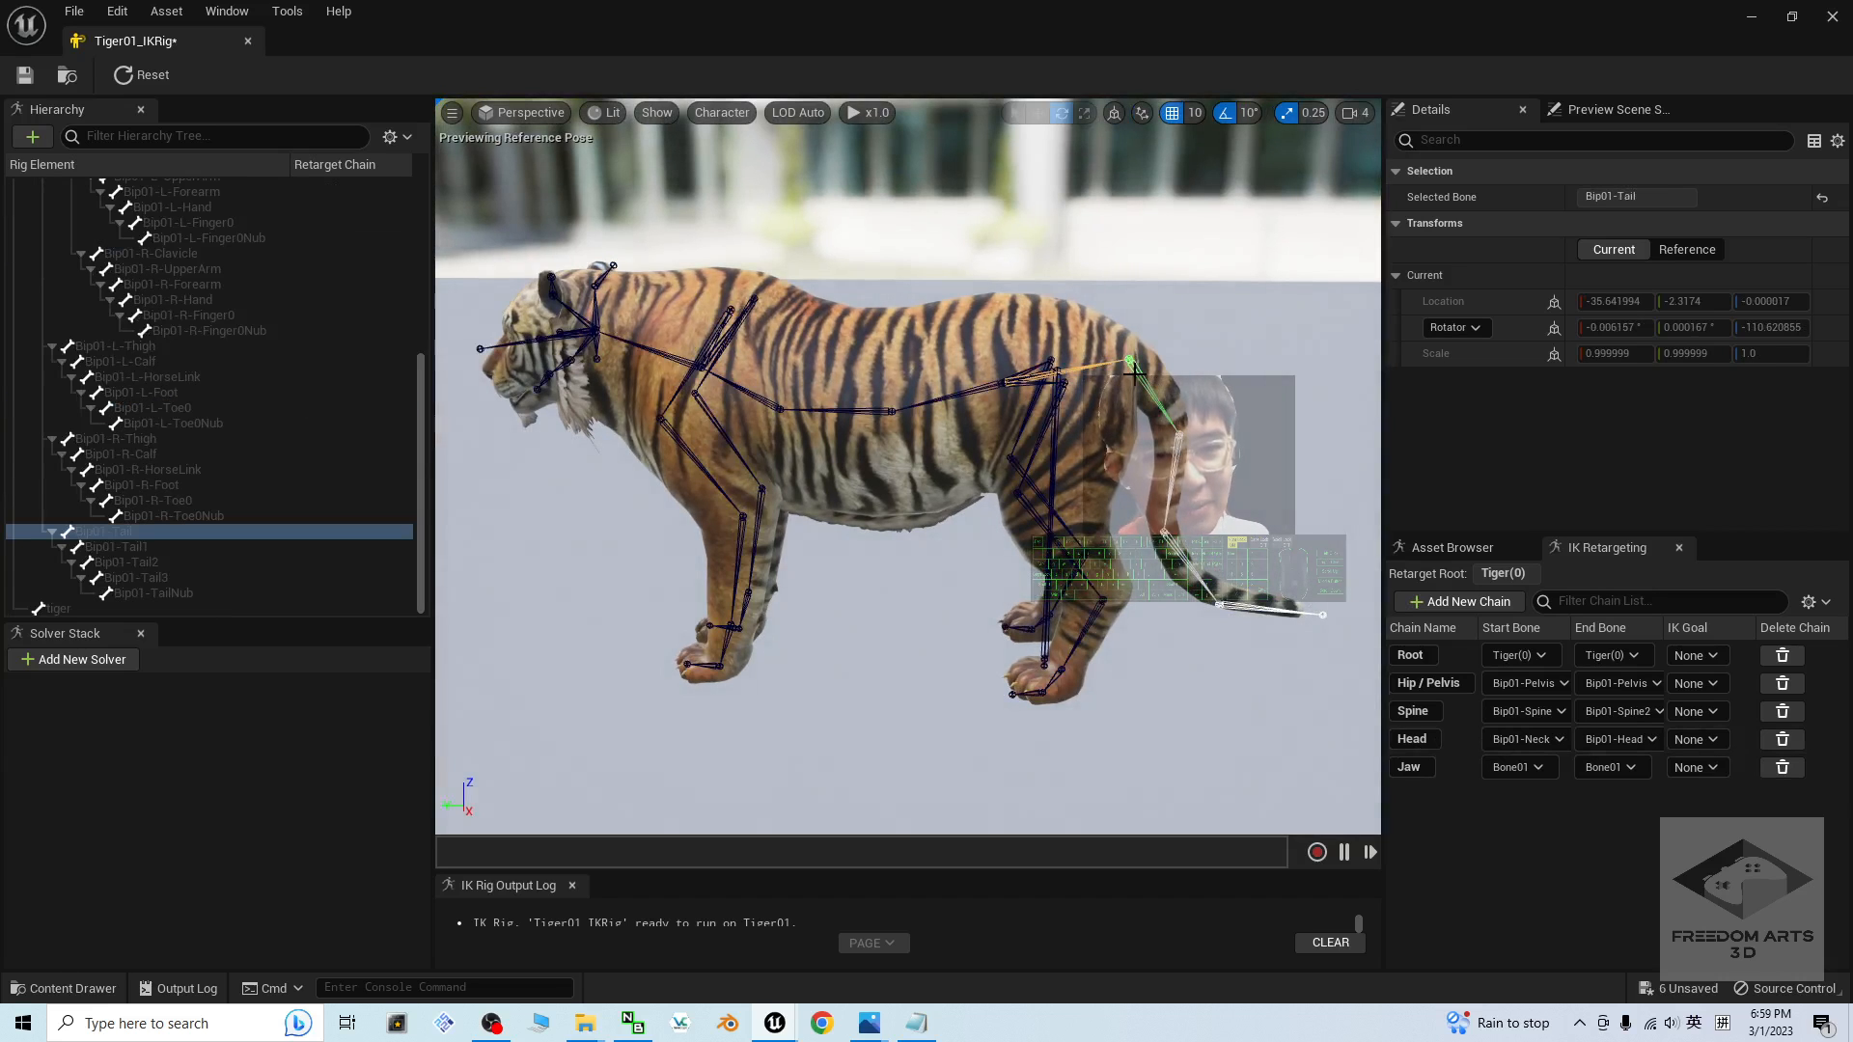
click(136, 546)
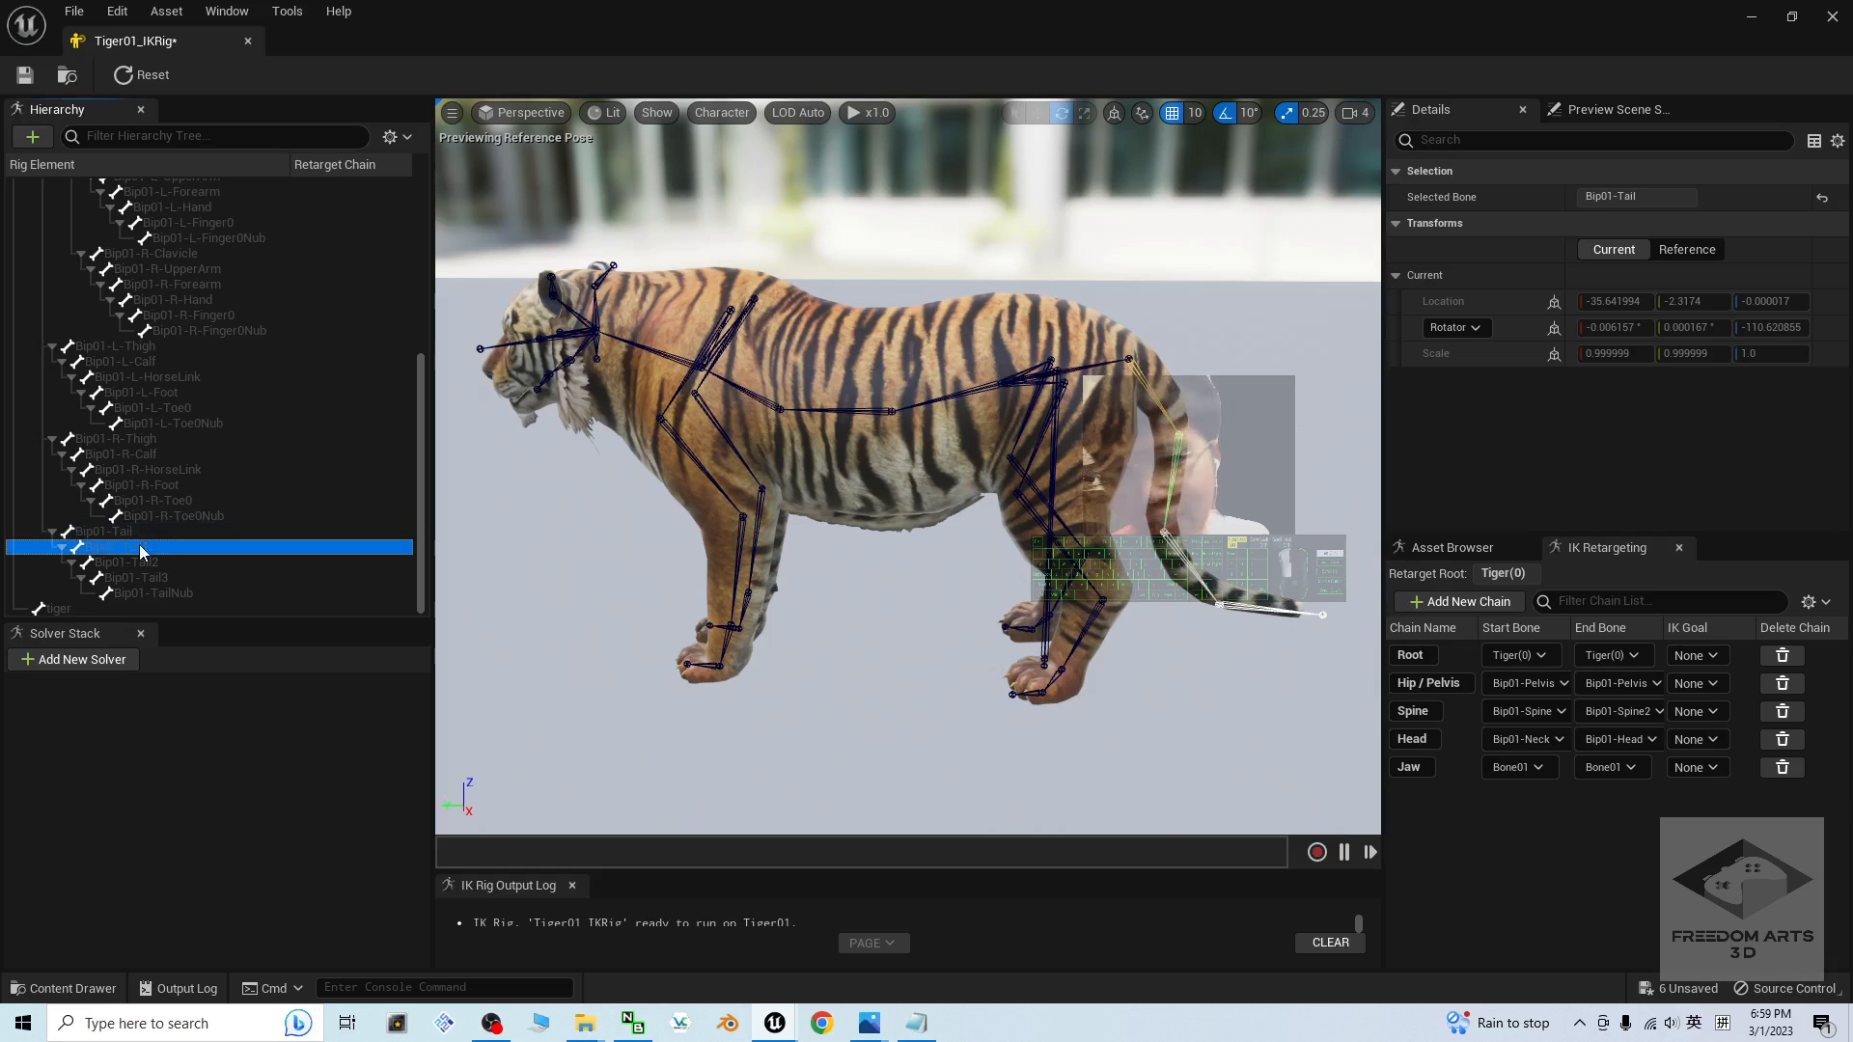
click(136, 564)
click(136, 577)
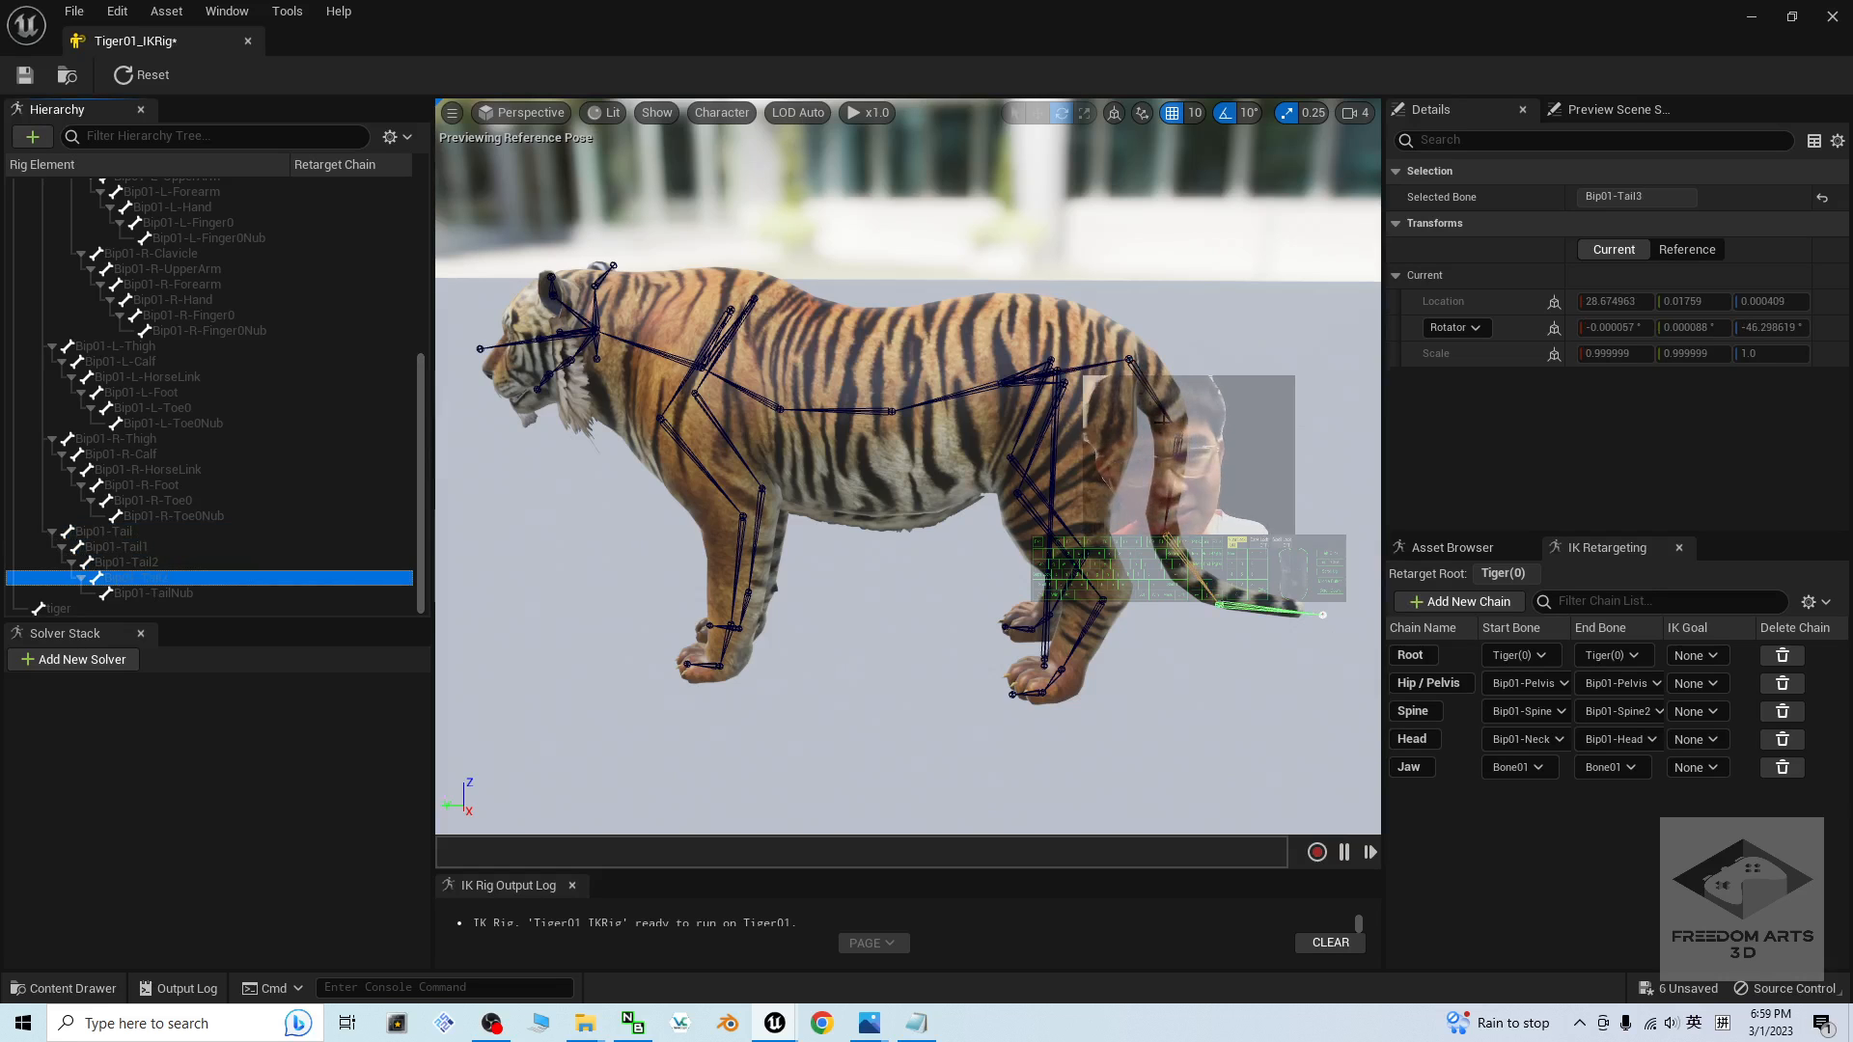
click(1272, 636)
- Create a retarget chain named Tail from Bip01-Tail through Bip01-Tail3, without adding an IK goal
click(148, 534)
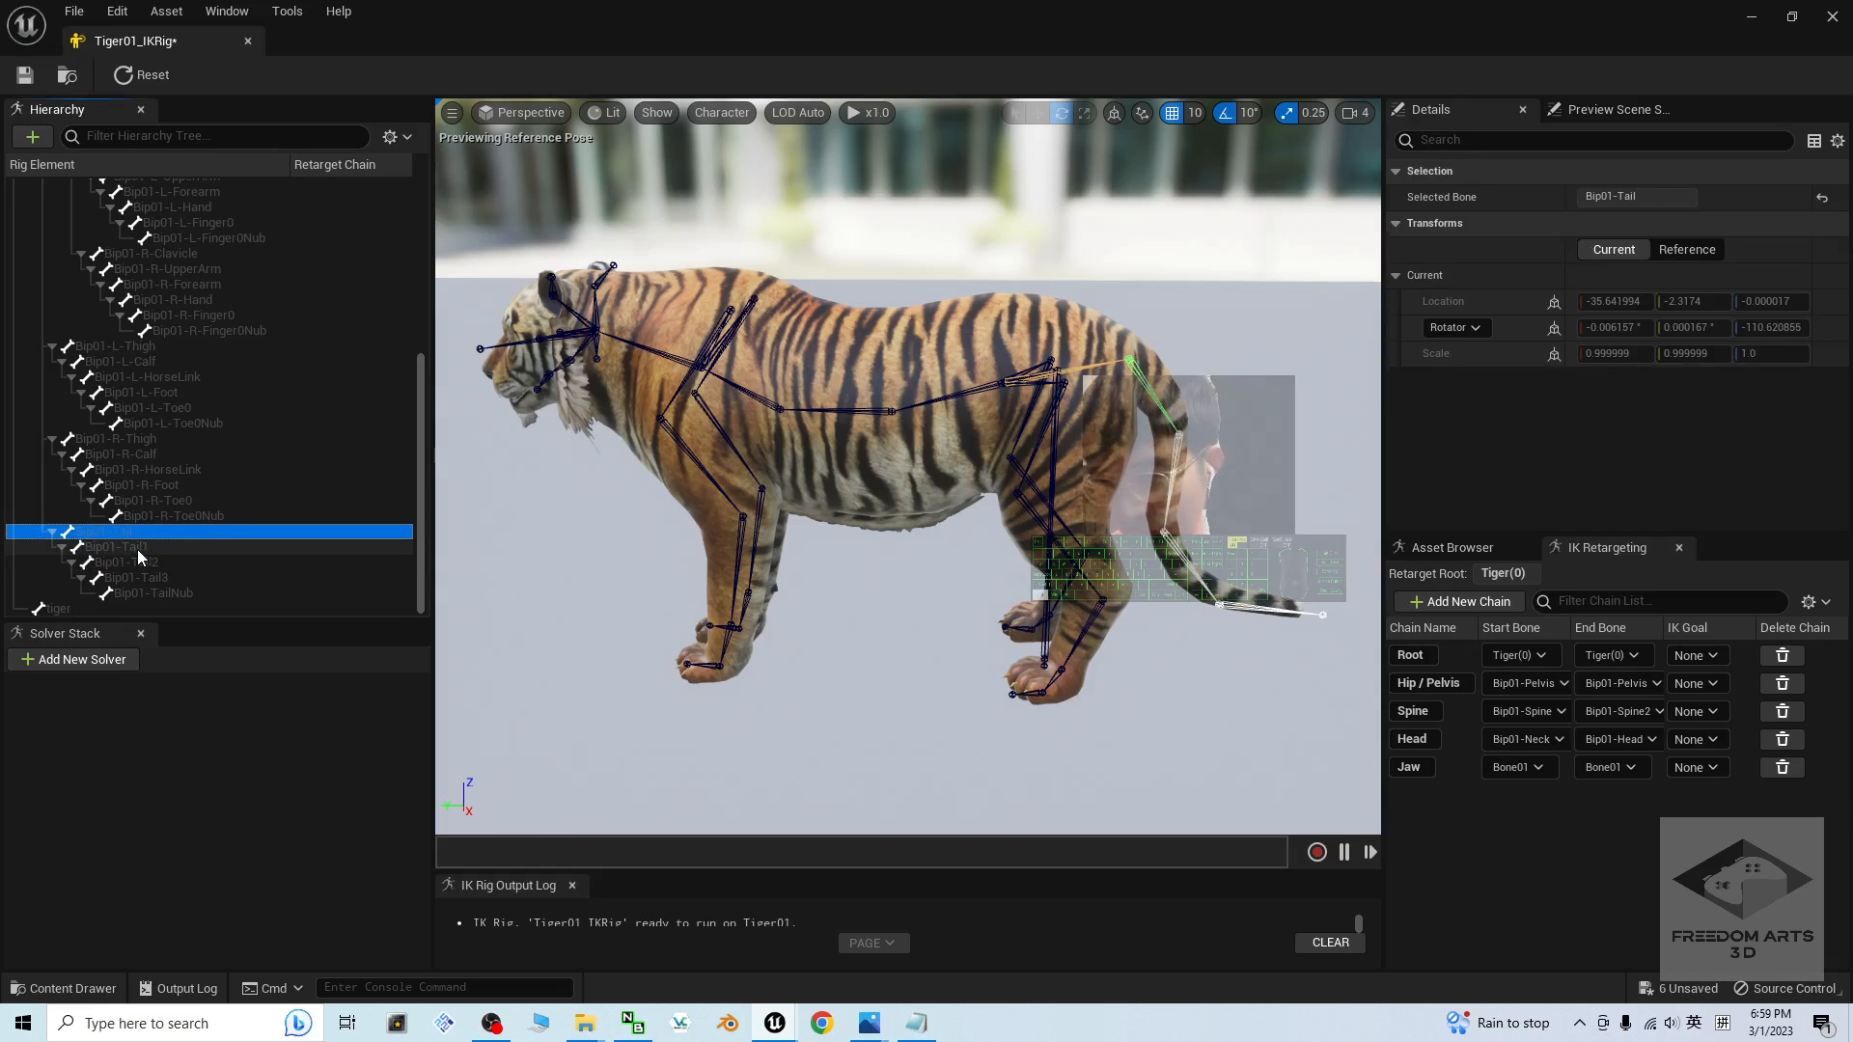
shift+click(157, 563)
shift+click(175, 579)
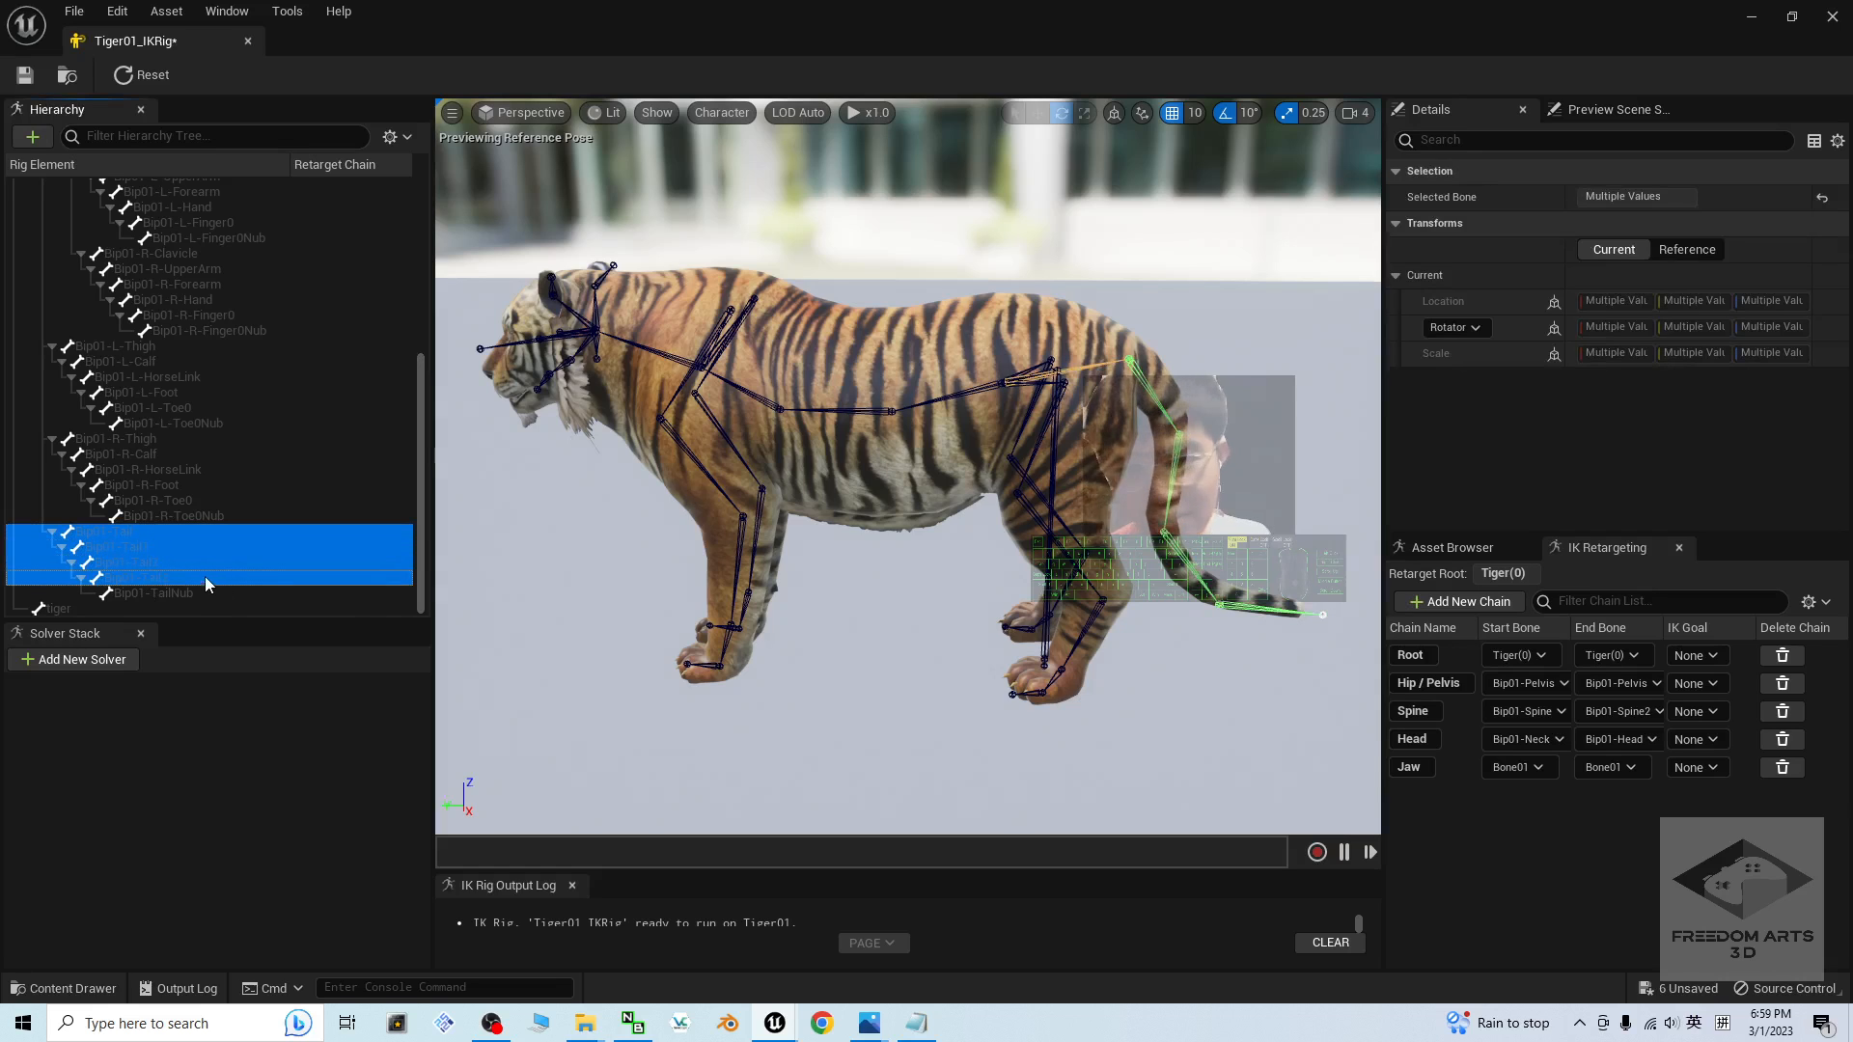
right_click(145, 548)
click(253, 876)
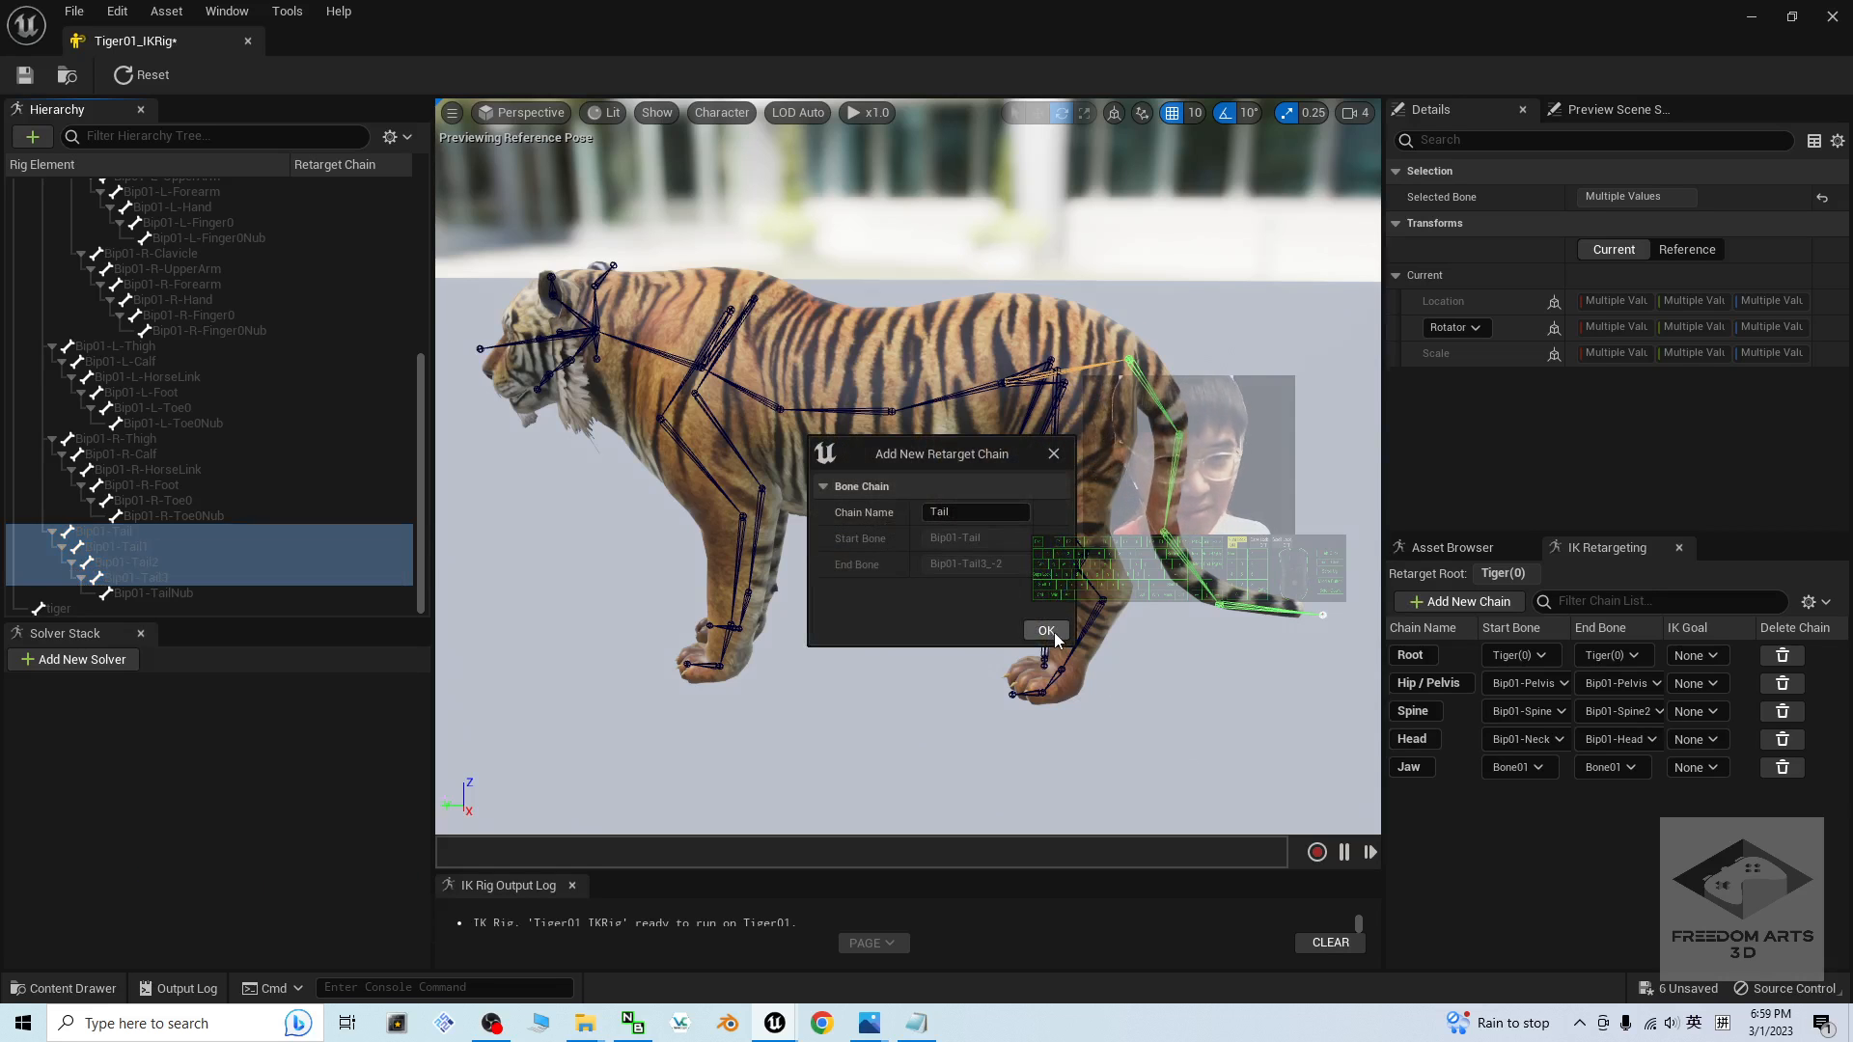
click(1046, 632)
click(1035, 552)
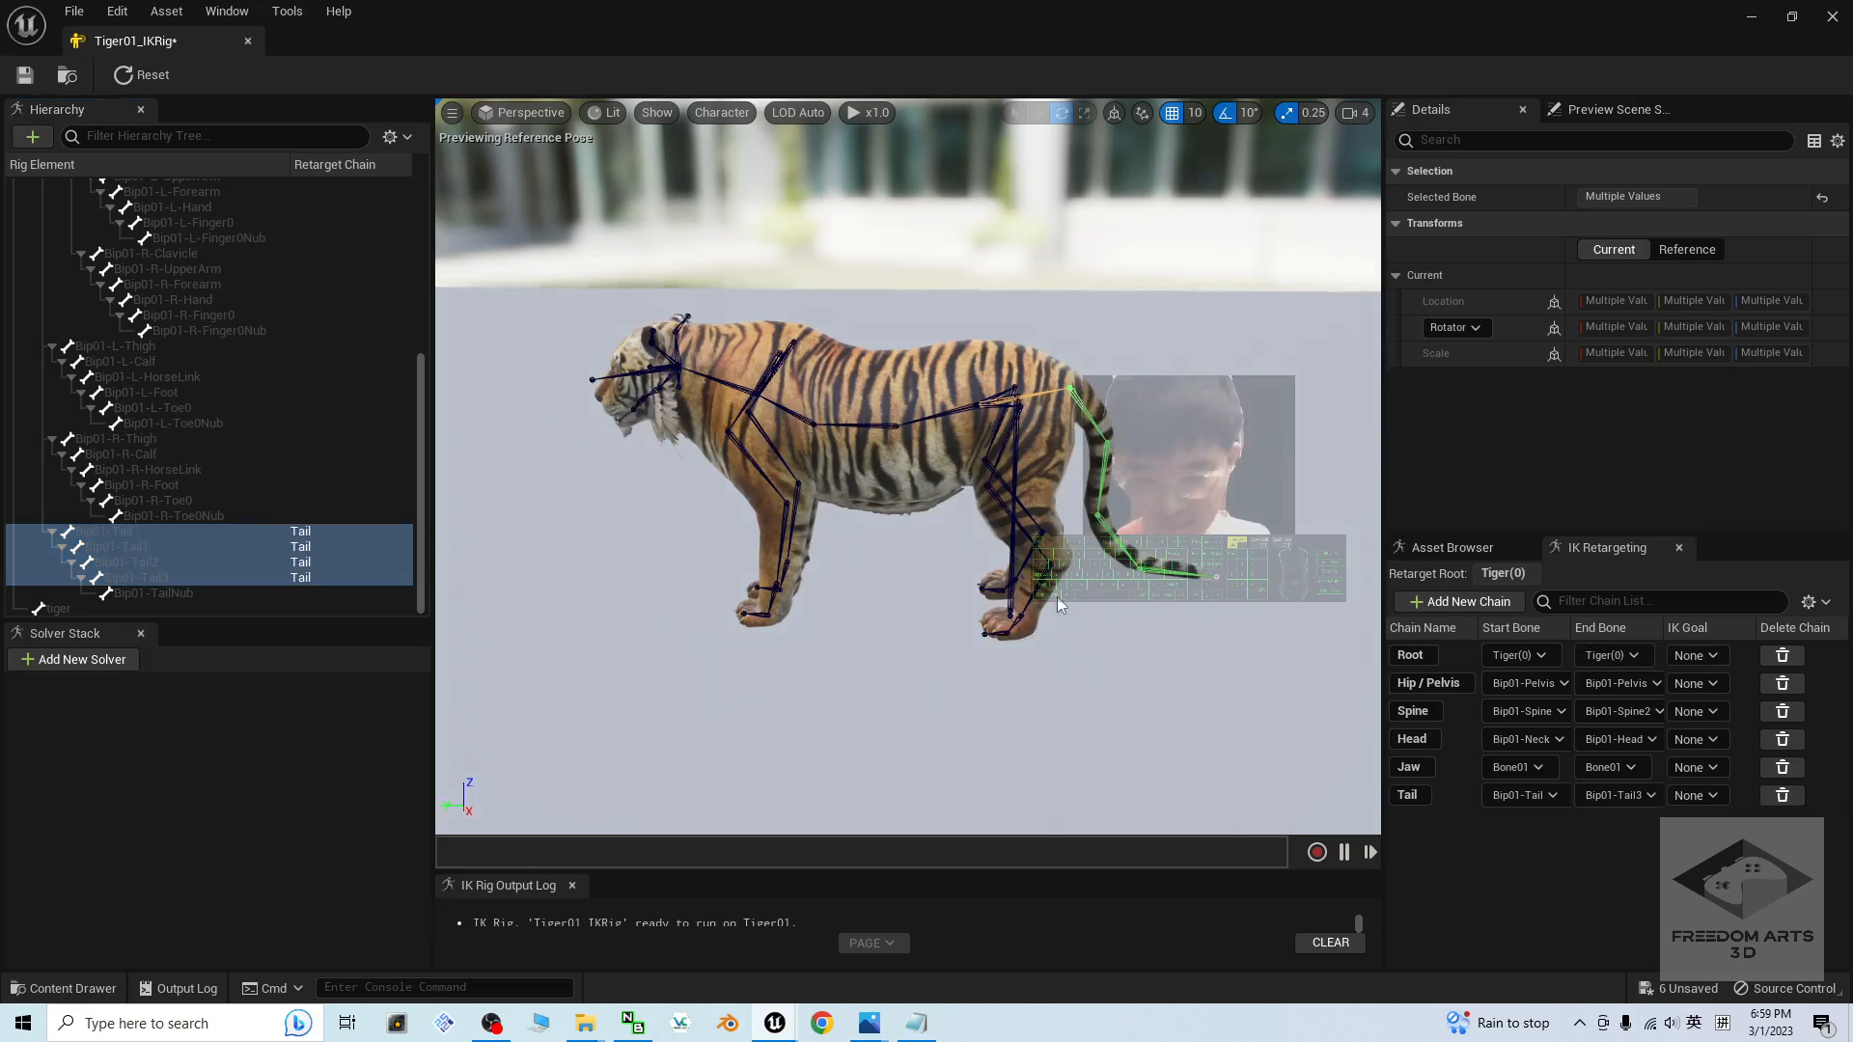
- Create a retarget chain named LeftArm from Bip01-L-Clavicle through Bip01-L-Hand, without adding an IK goal
scroll(1059, 605, up, 2)
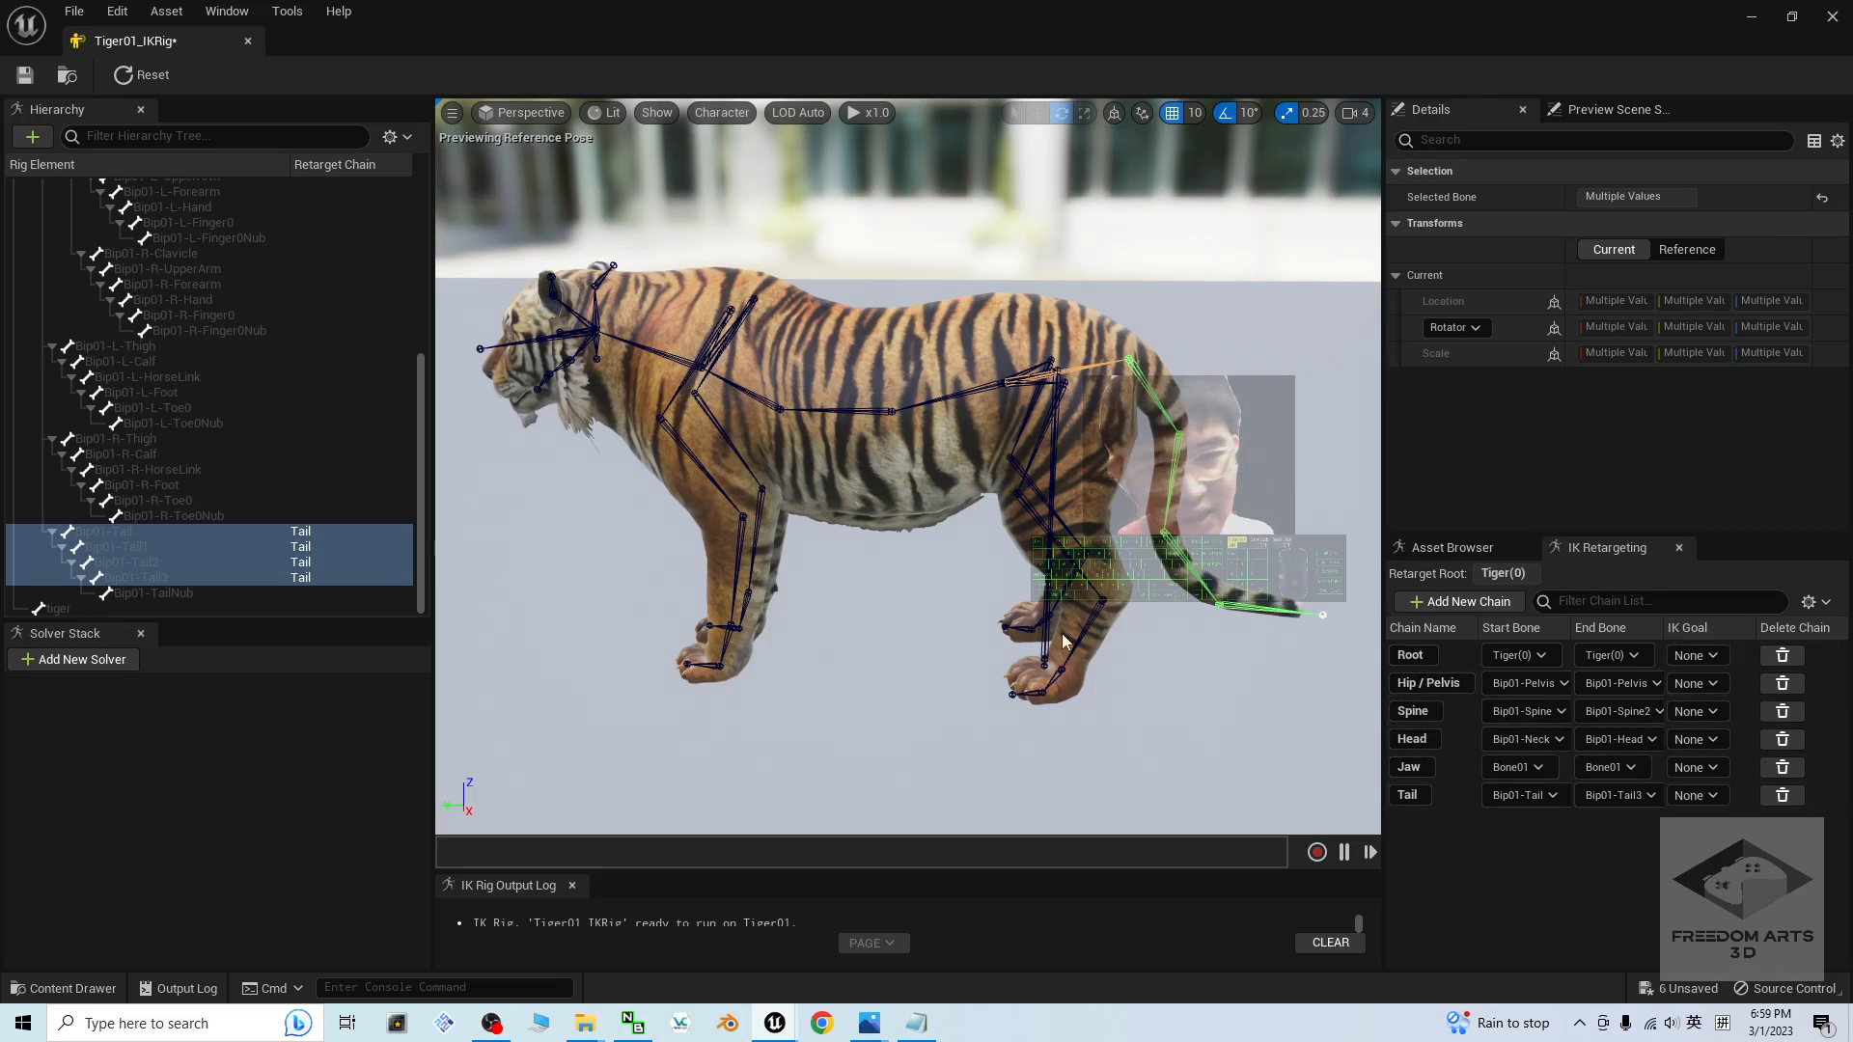
drag(901, 663, 849, 666)
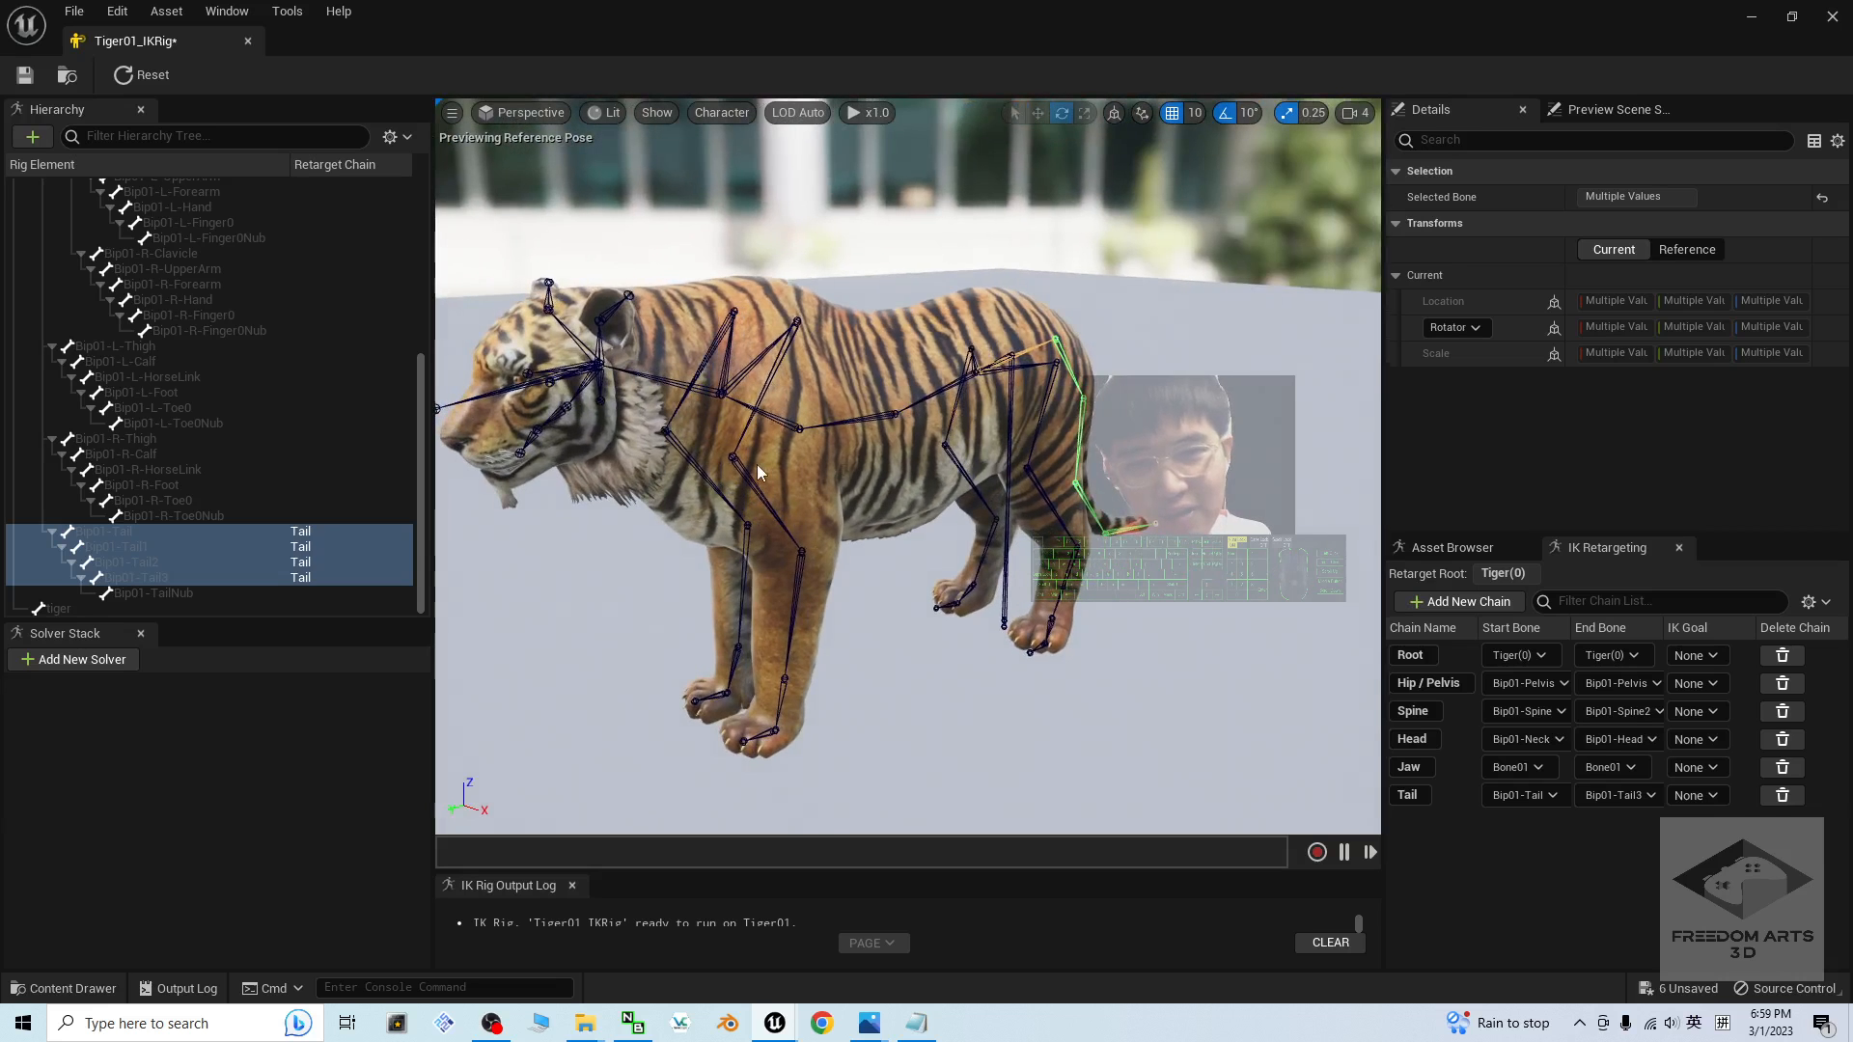
click(780, 386)
click(765, 398)
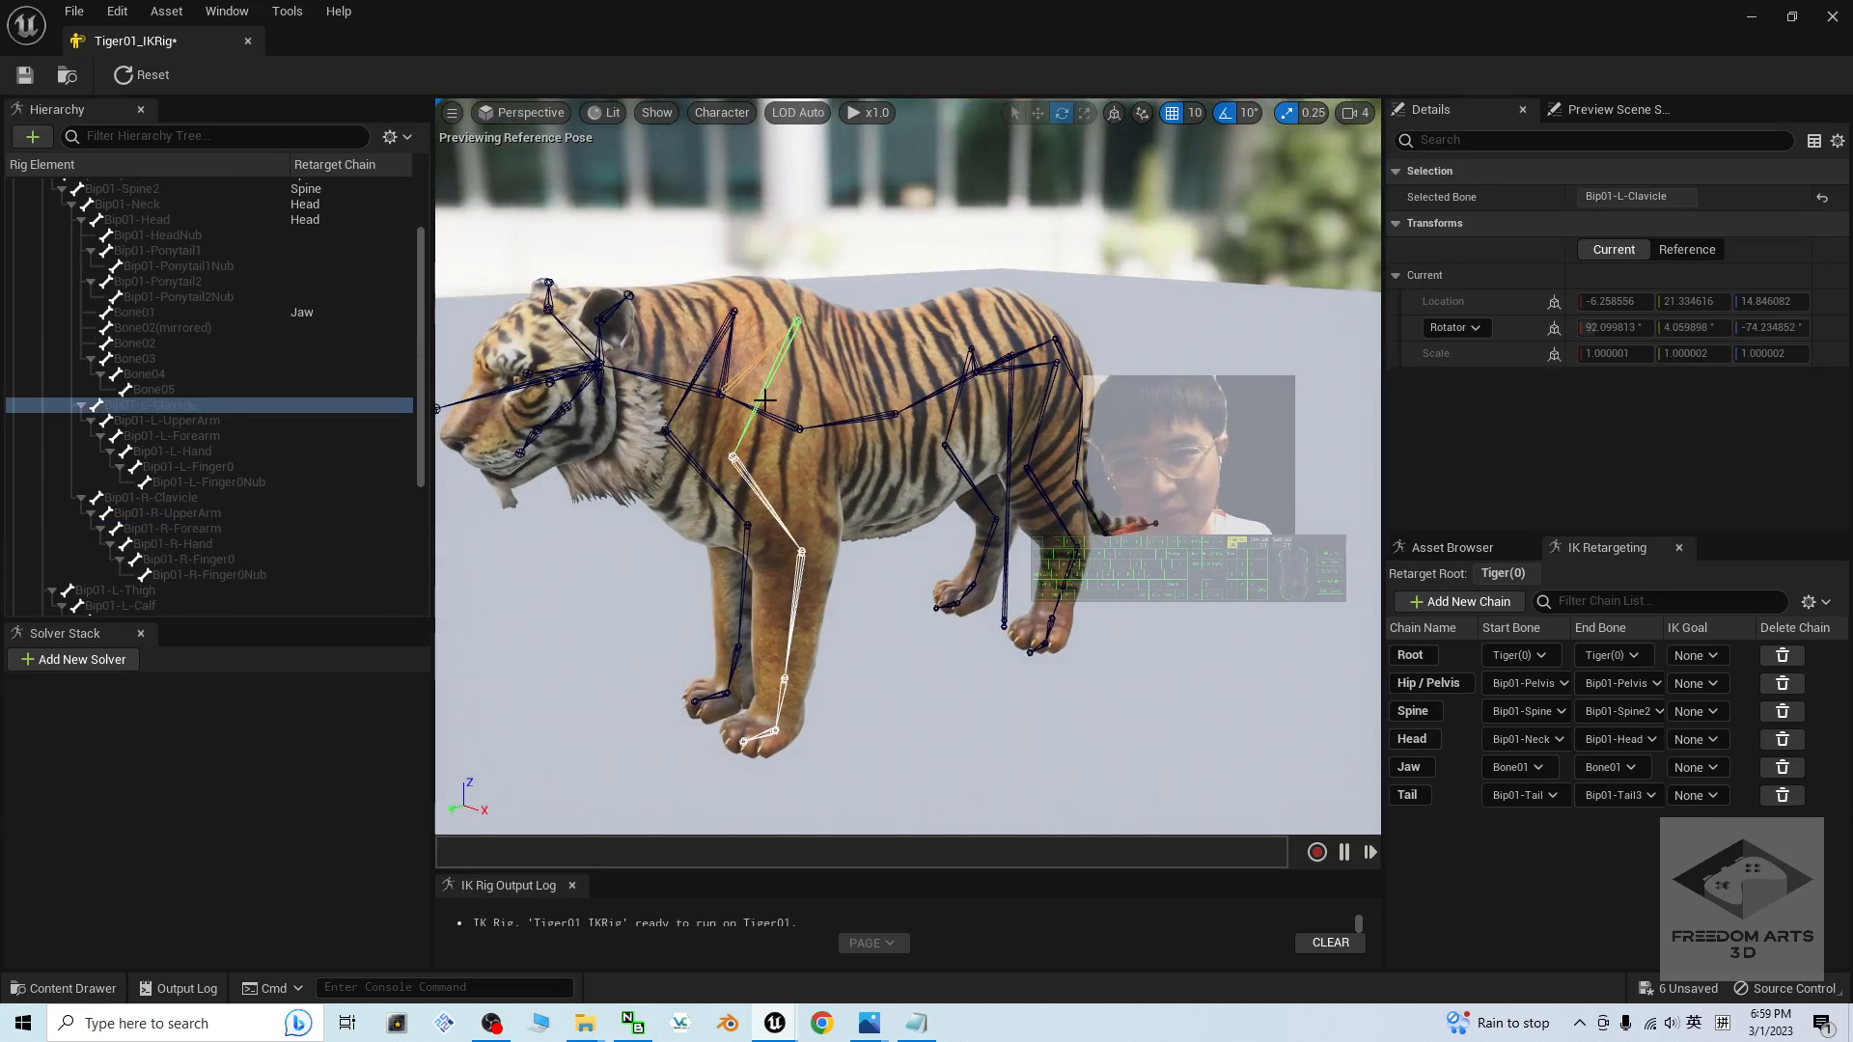
ctrl+click(763, 495)
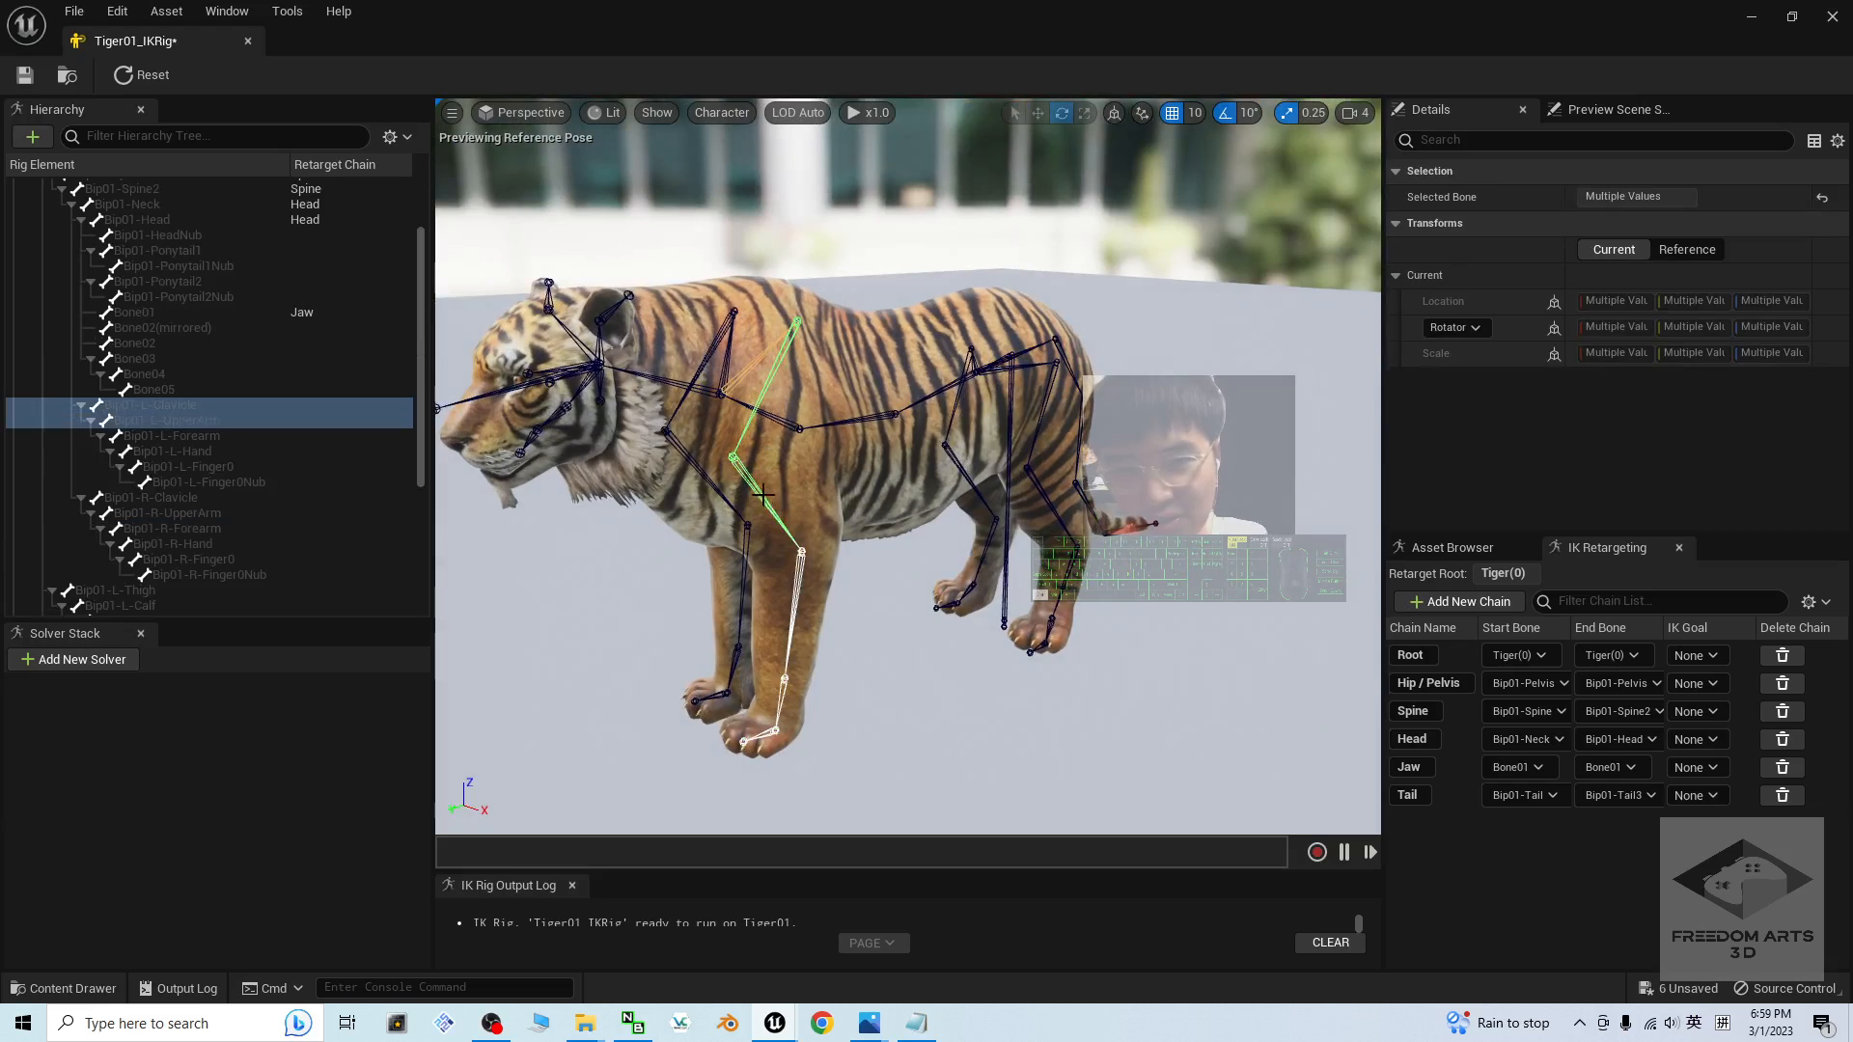
ctrl+click(784, 660)
ctrl+click(777, 693)
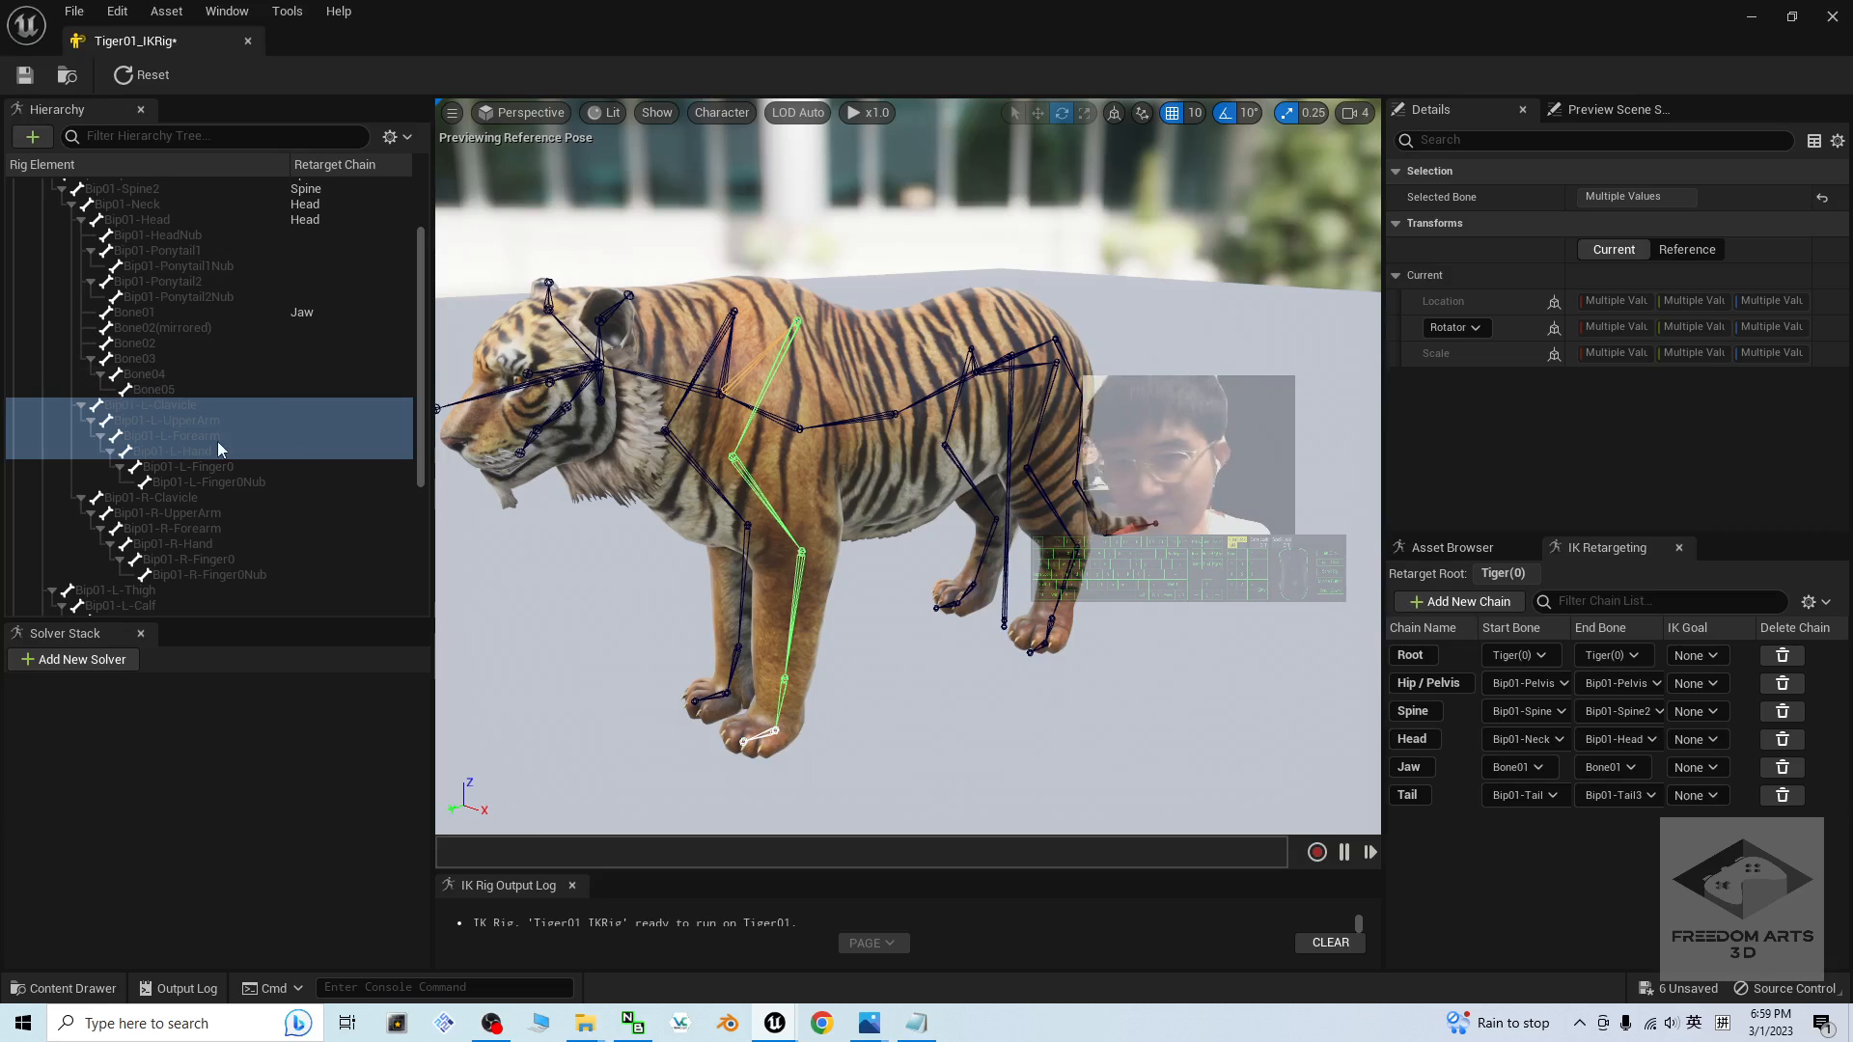
right_click(195, 431)
click(261, 761)
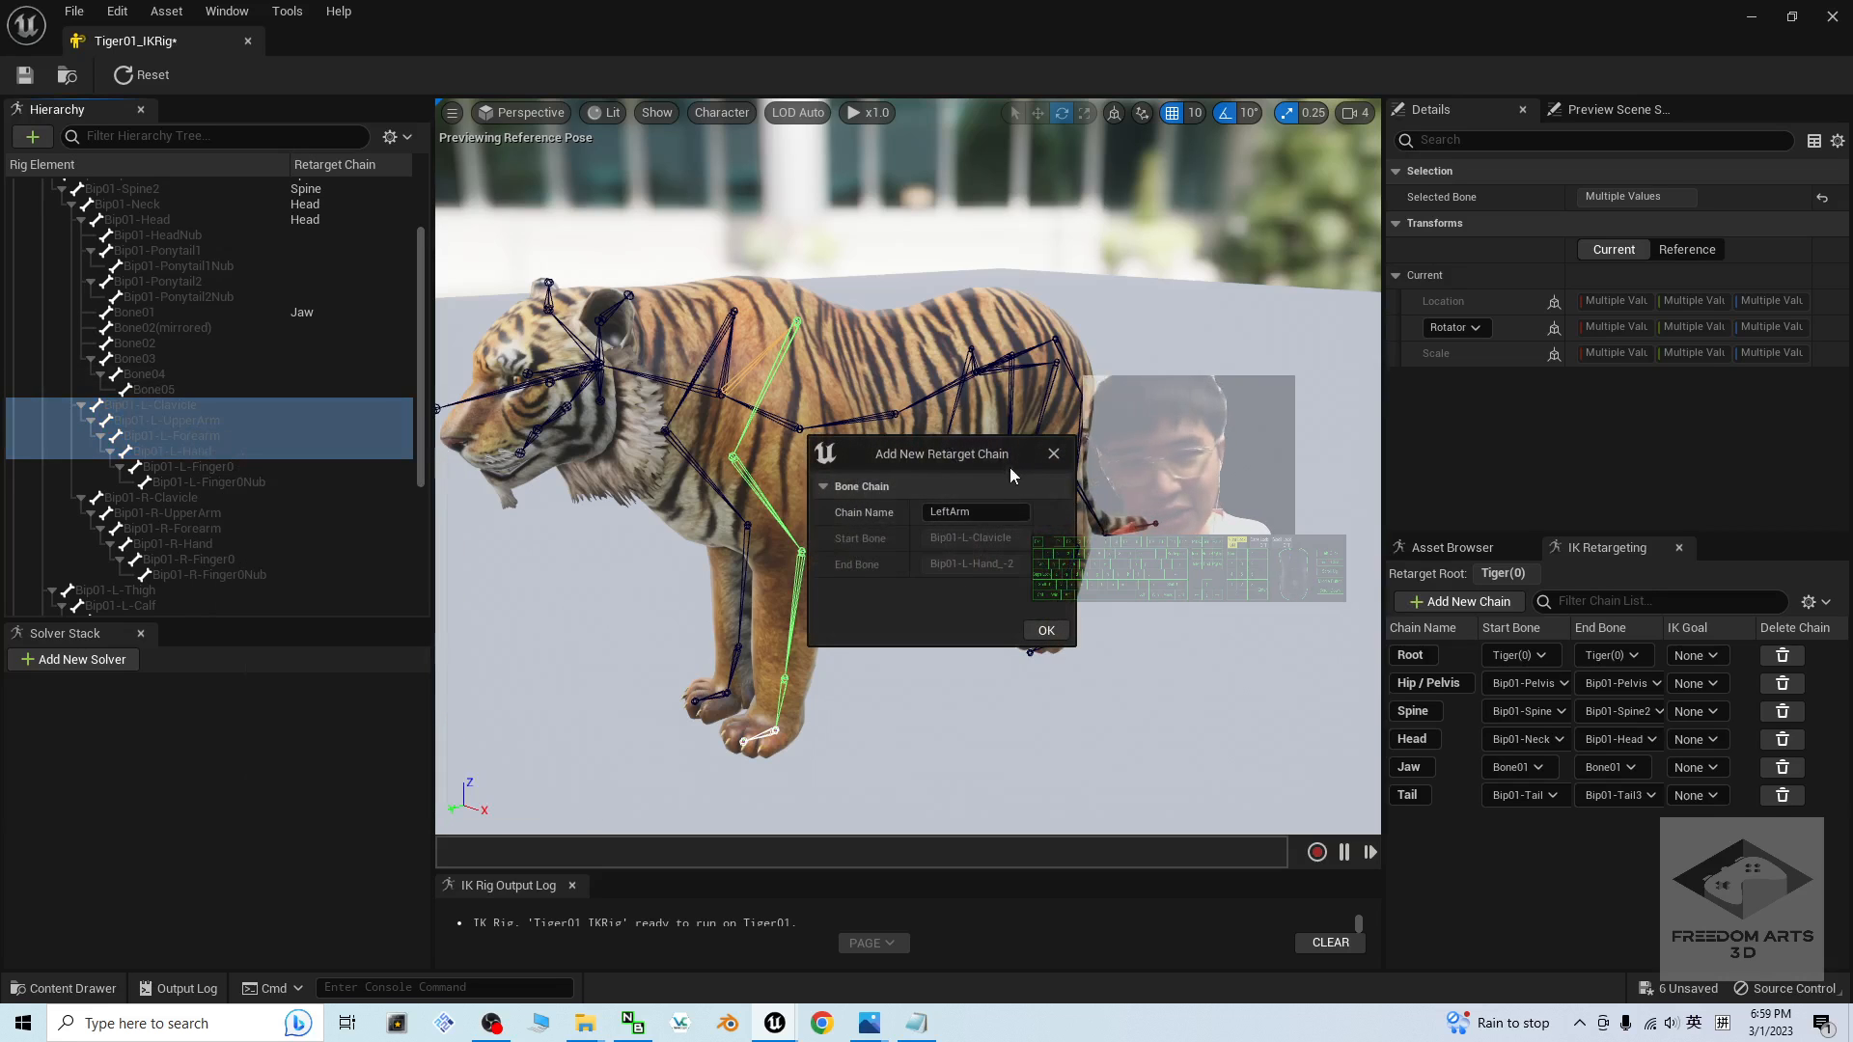
click(1046, 630)
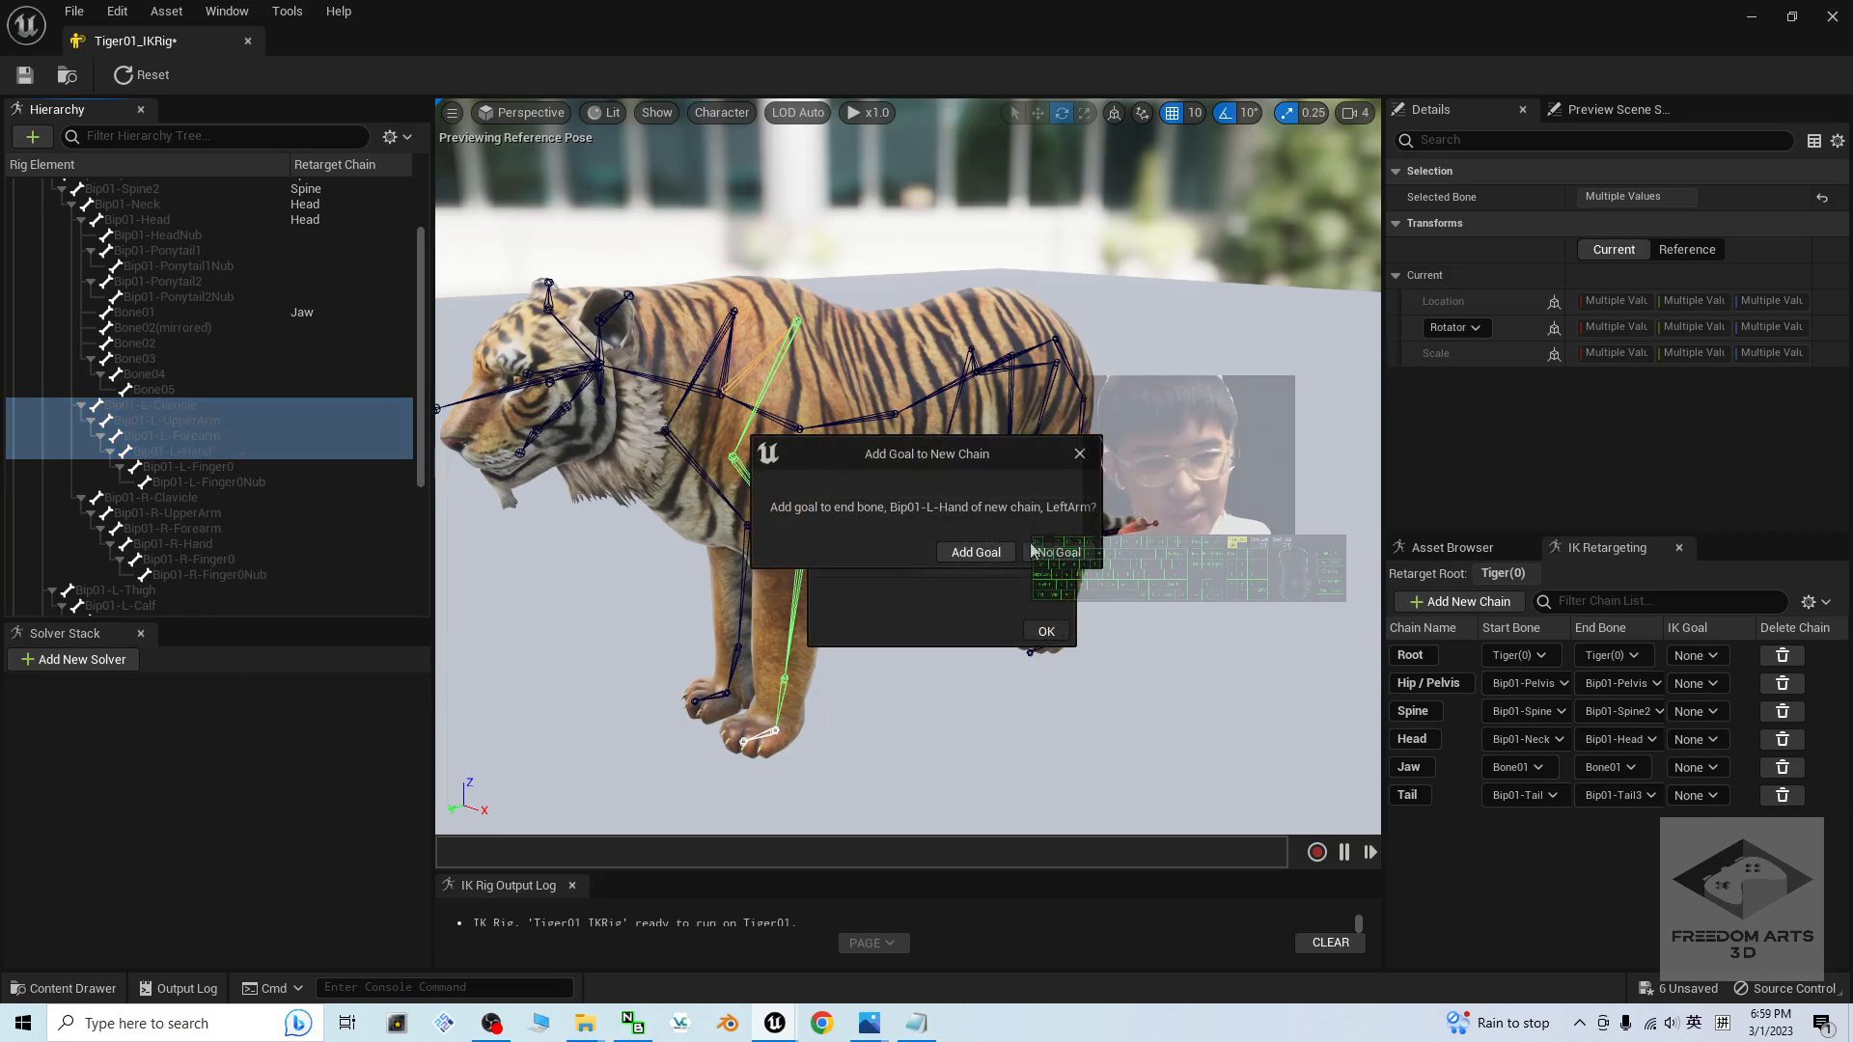
click(1067, 551)
- Create a retarget chain named RightArm from Bip01-R-Clavicle through Bip01-R-Hand, without adding an IK goal
mouse_move(714, 358)
alt+mouse_down()
mouse_move(777, 378)
mouse_move(733, 371)
alt+mouse_up()
click(711, 357)
ctrl+click(707, 476)
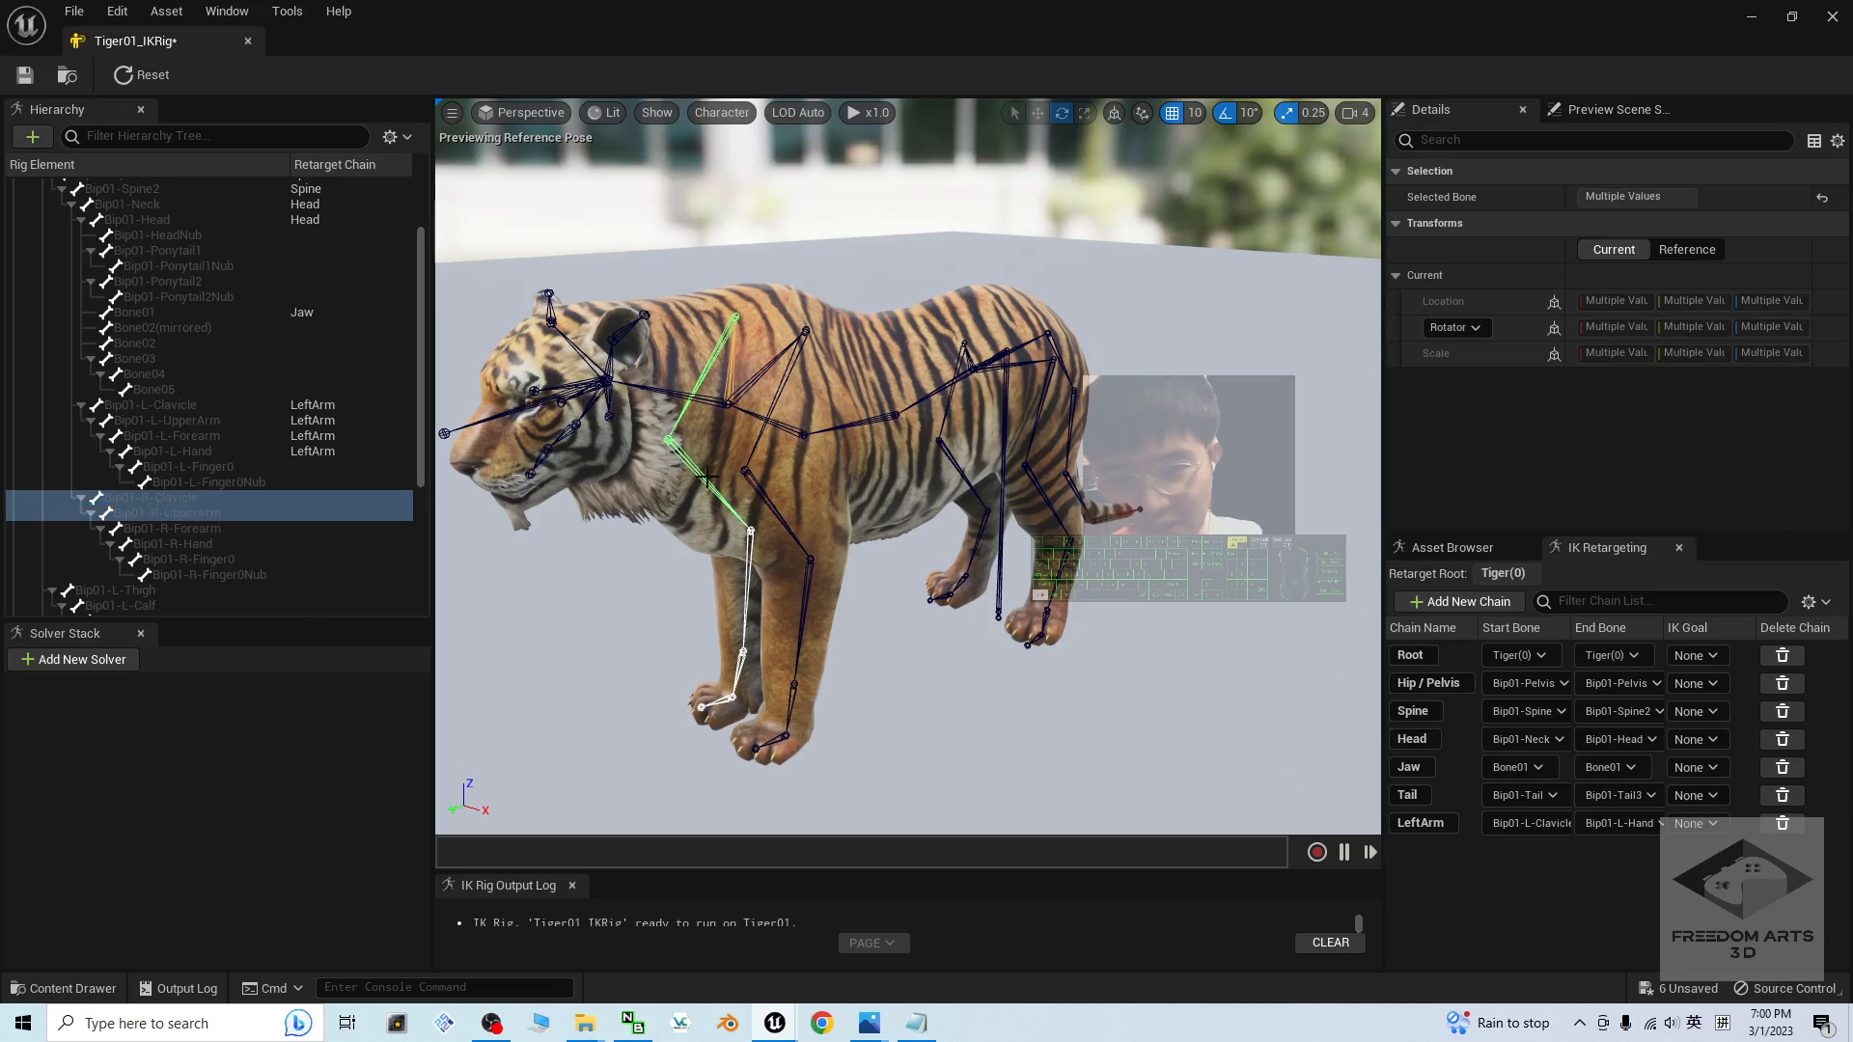
ctrl+click(747, 545)
ctrl+click(738, 666)
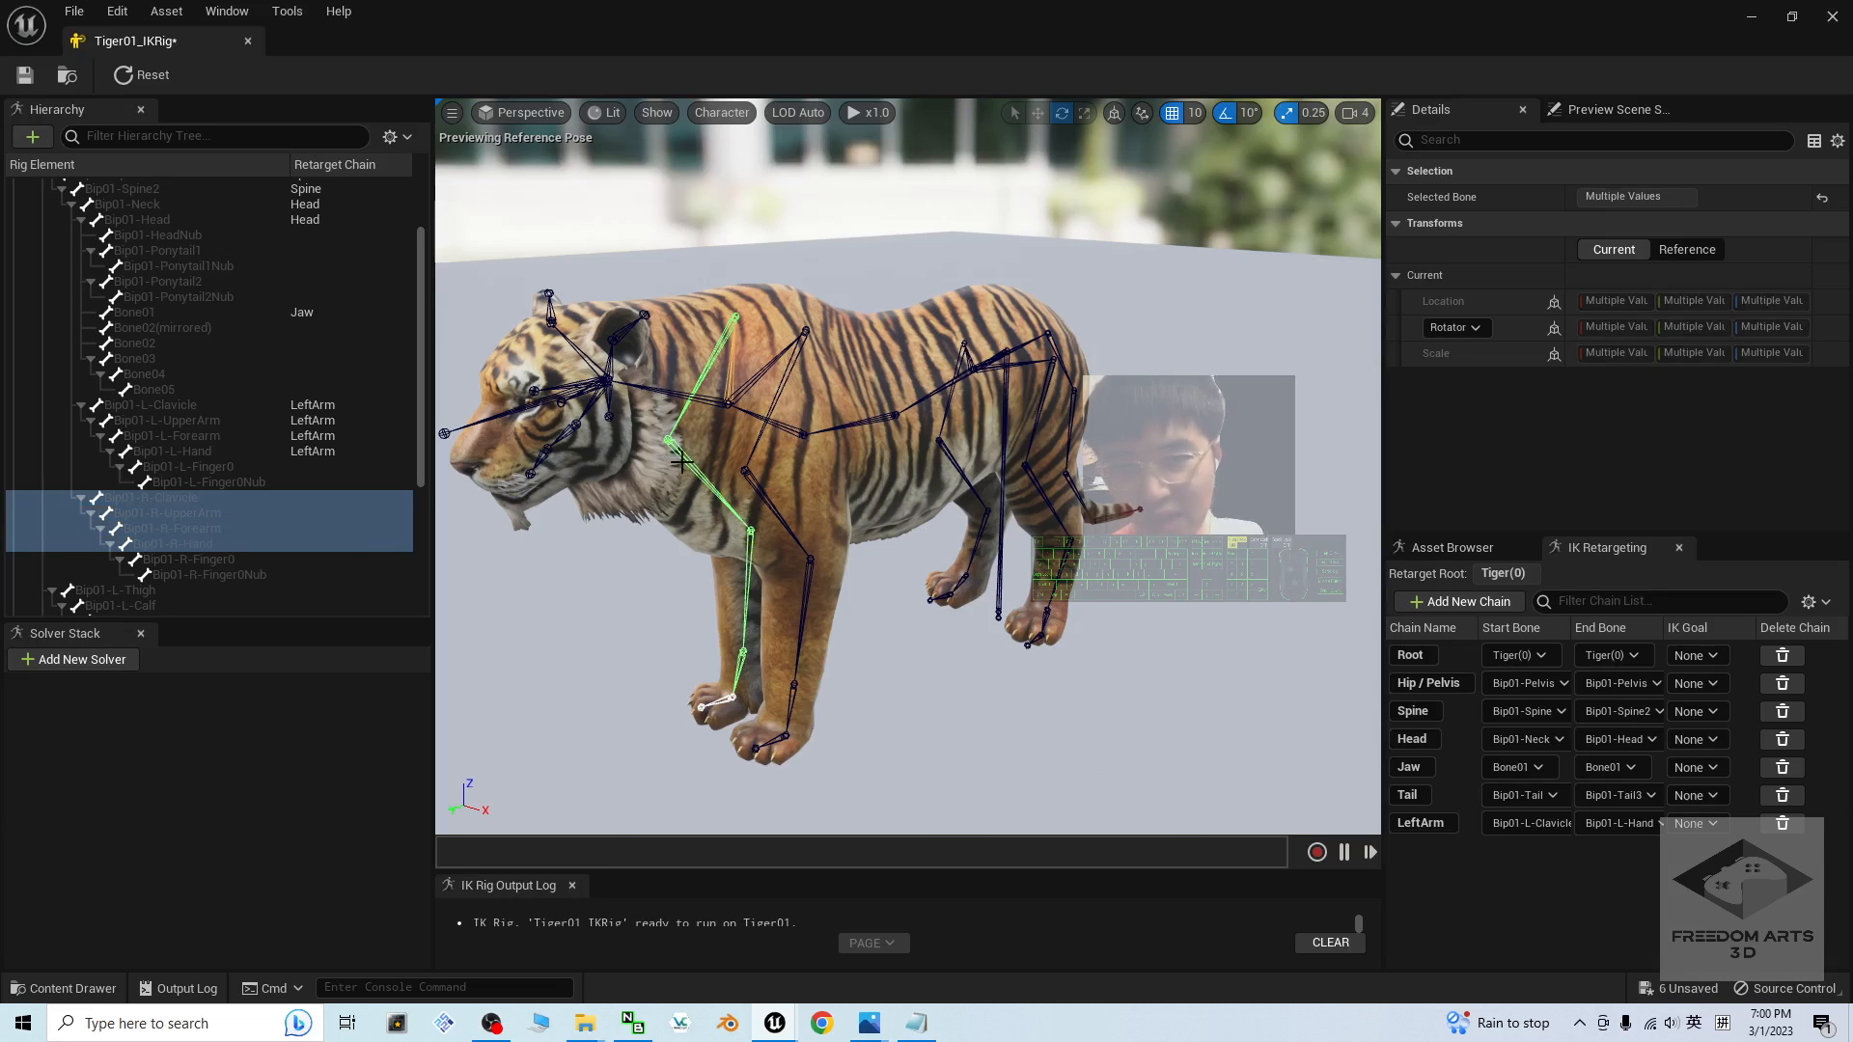
right_click(220, 496)
click(357, 829)
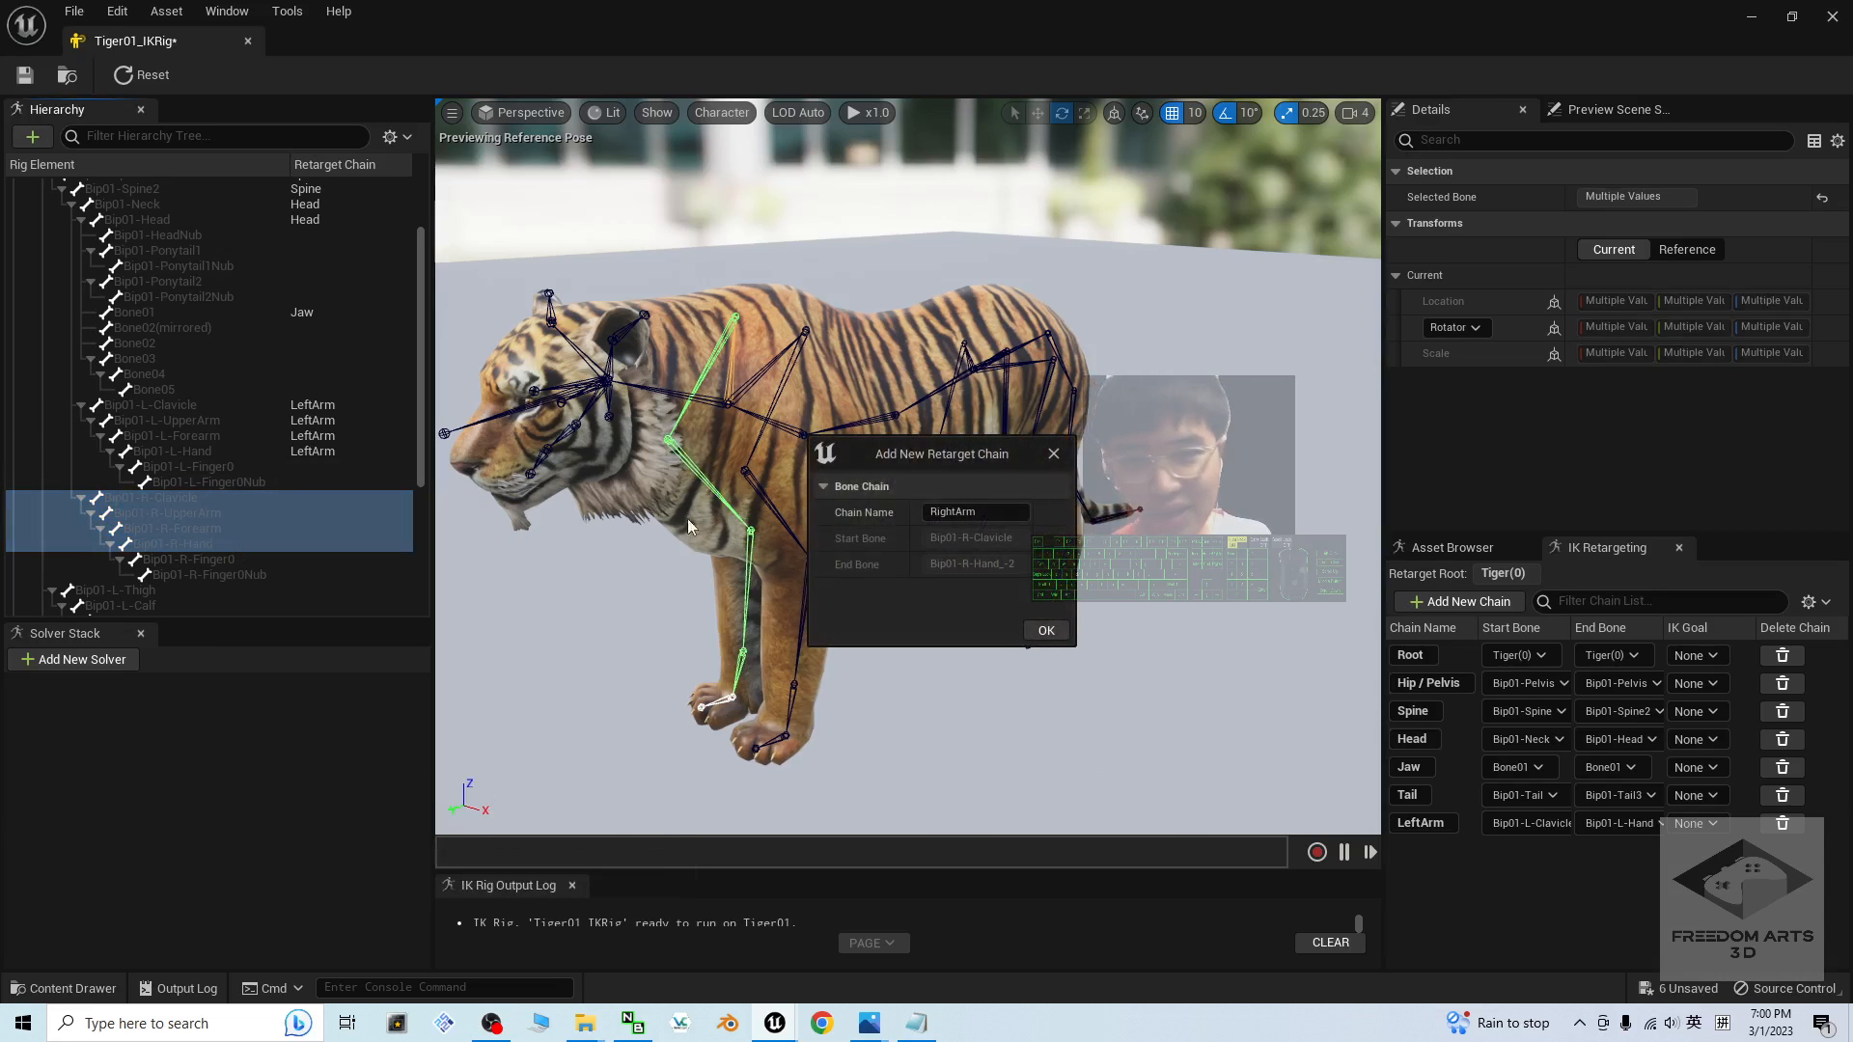
click(1046, 631)
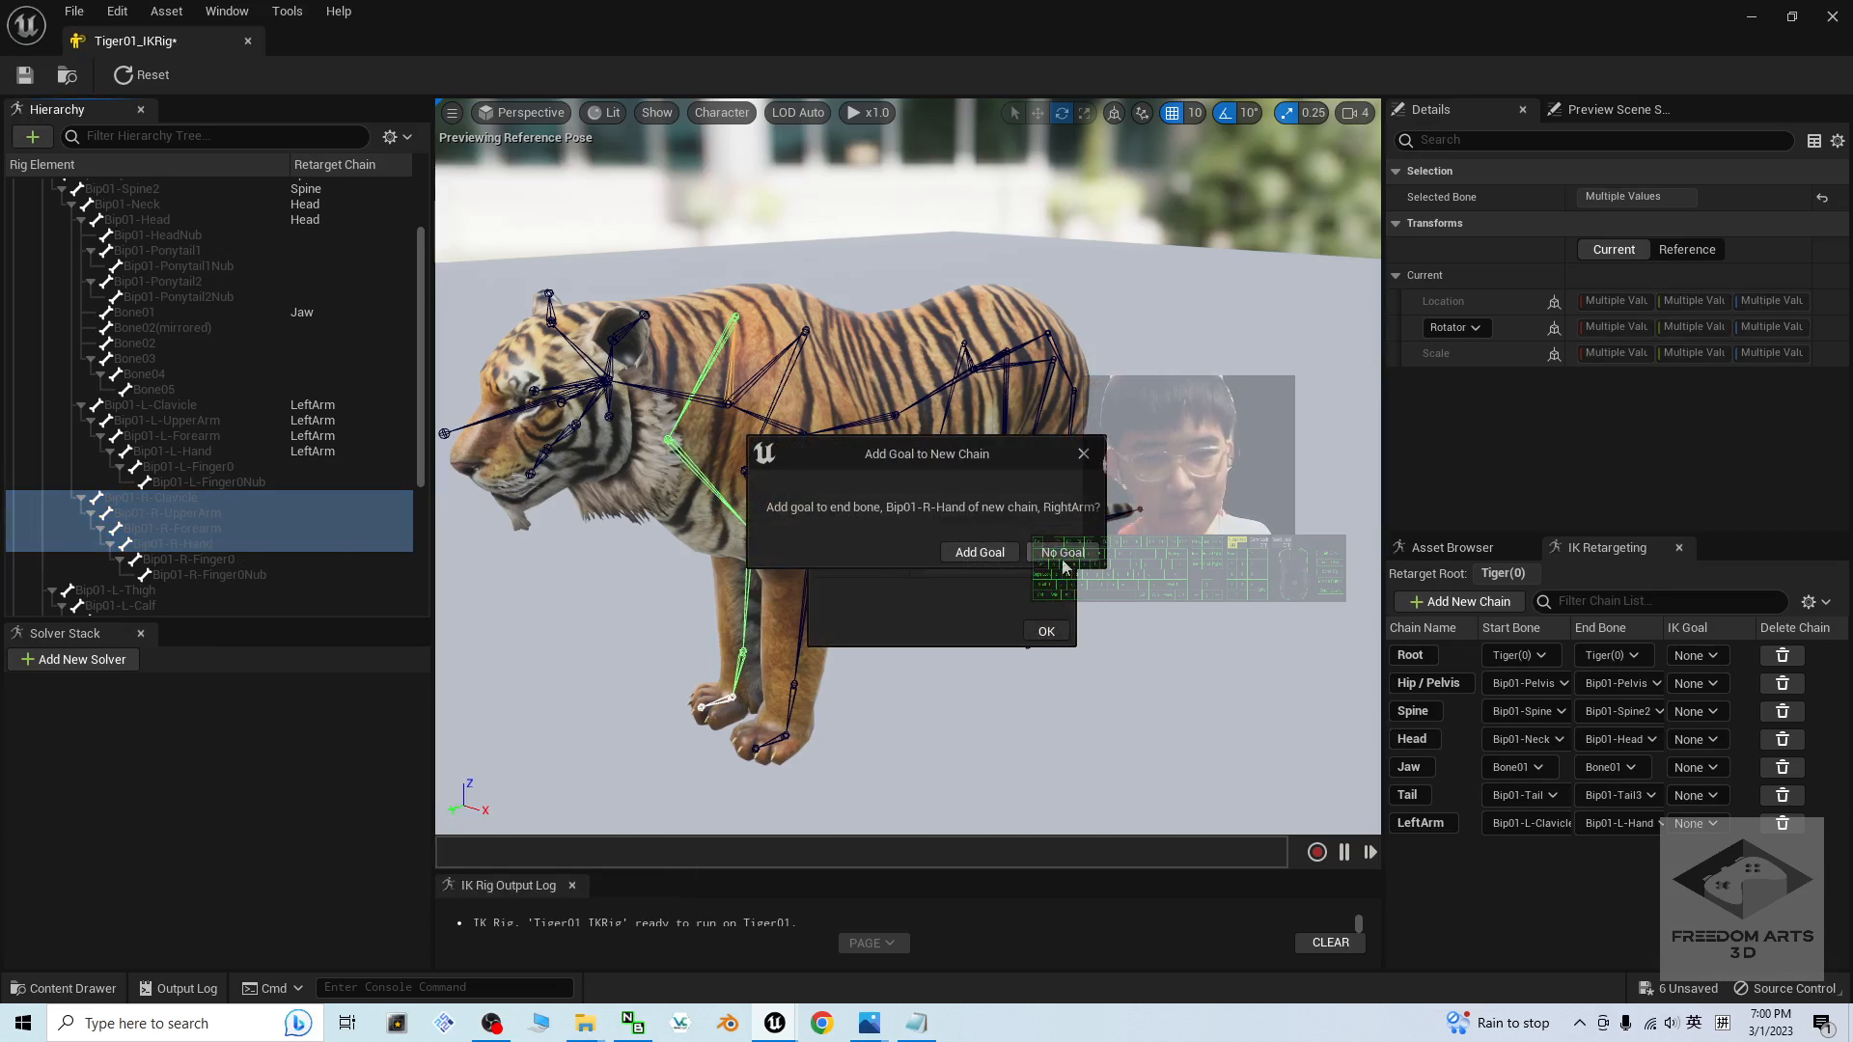
click(1068, 547)
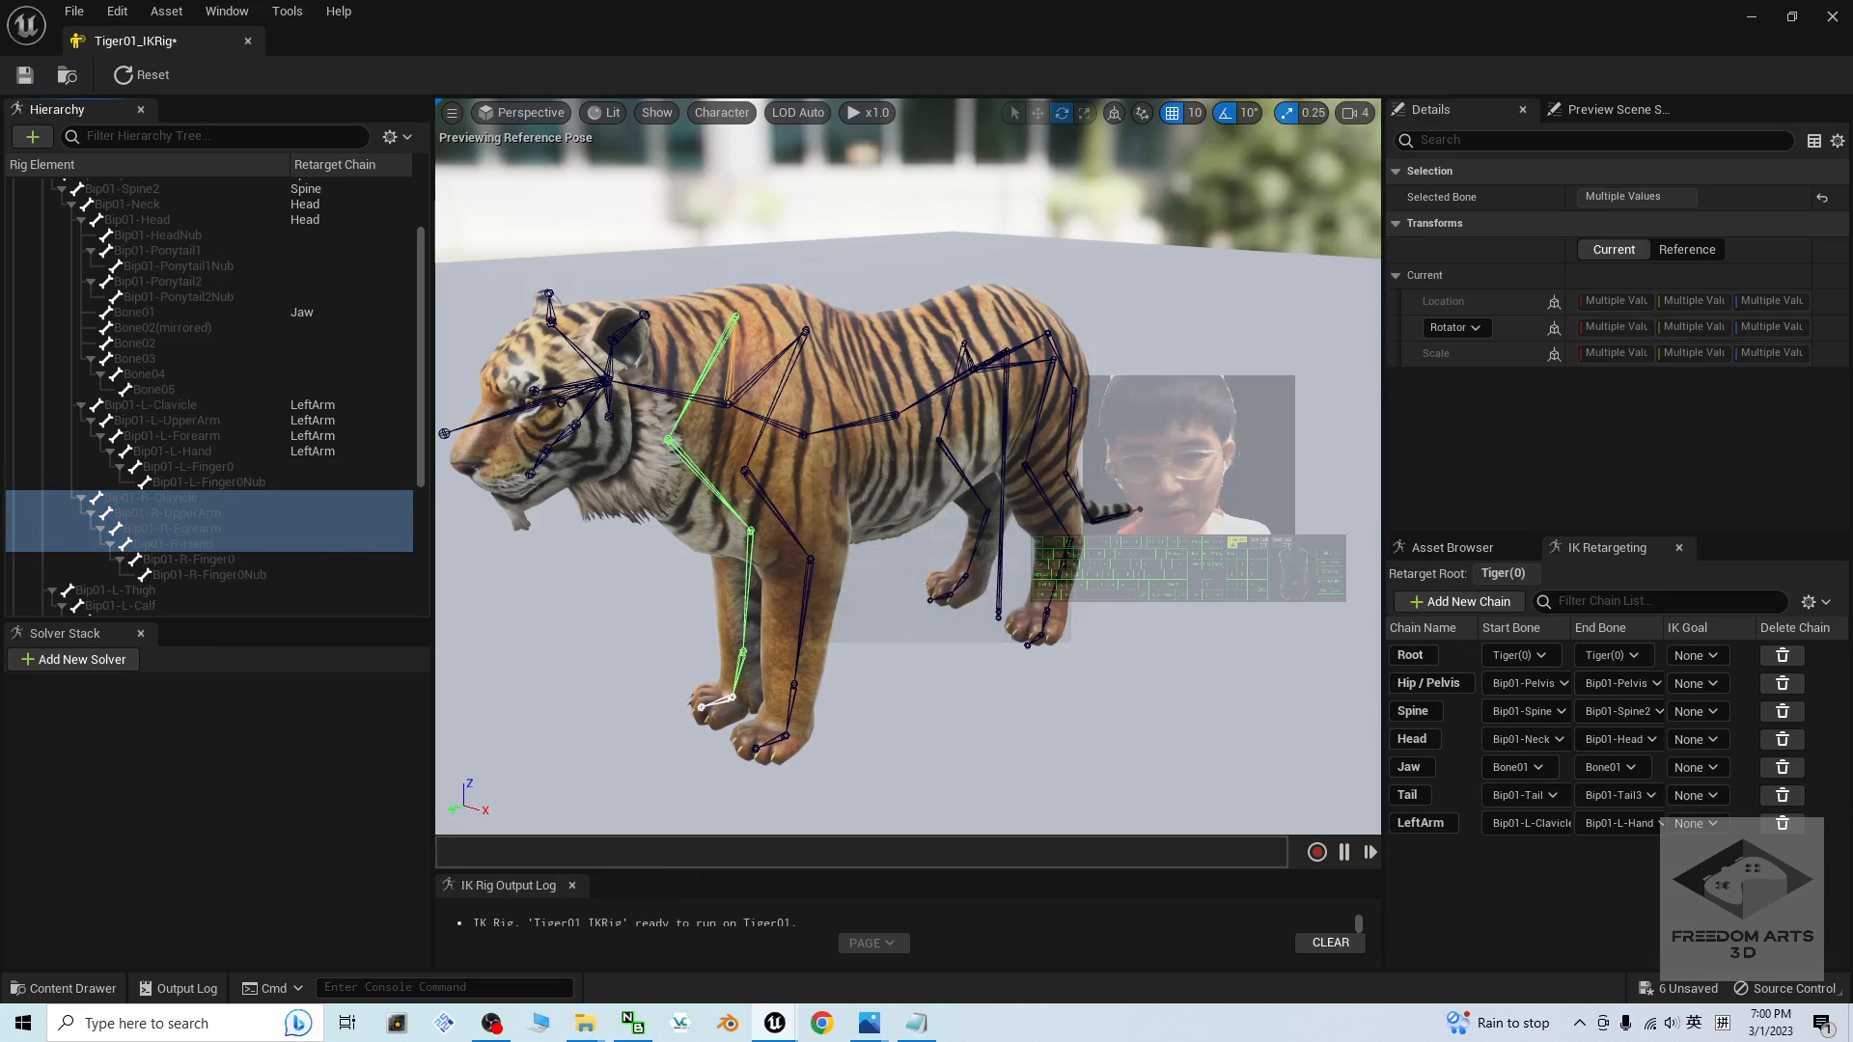
- Create a retarget chain named LeftLeg from Bip01-L-Thigh through Bip01-L-Foot, without adding an IK goal
click(1041, 390)
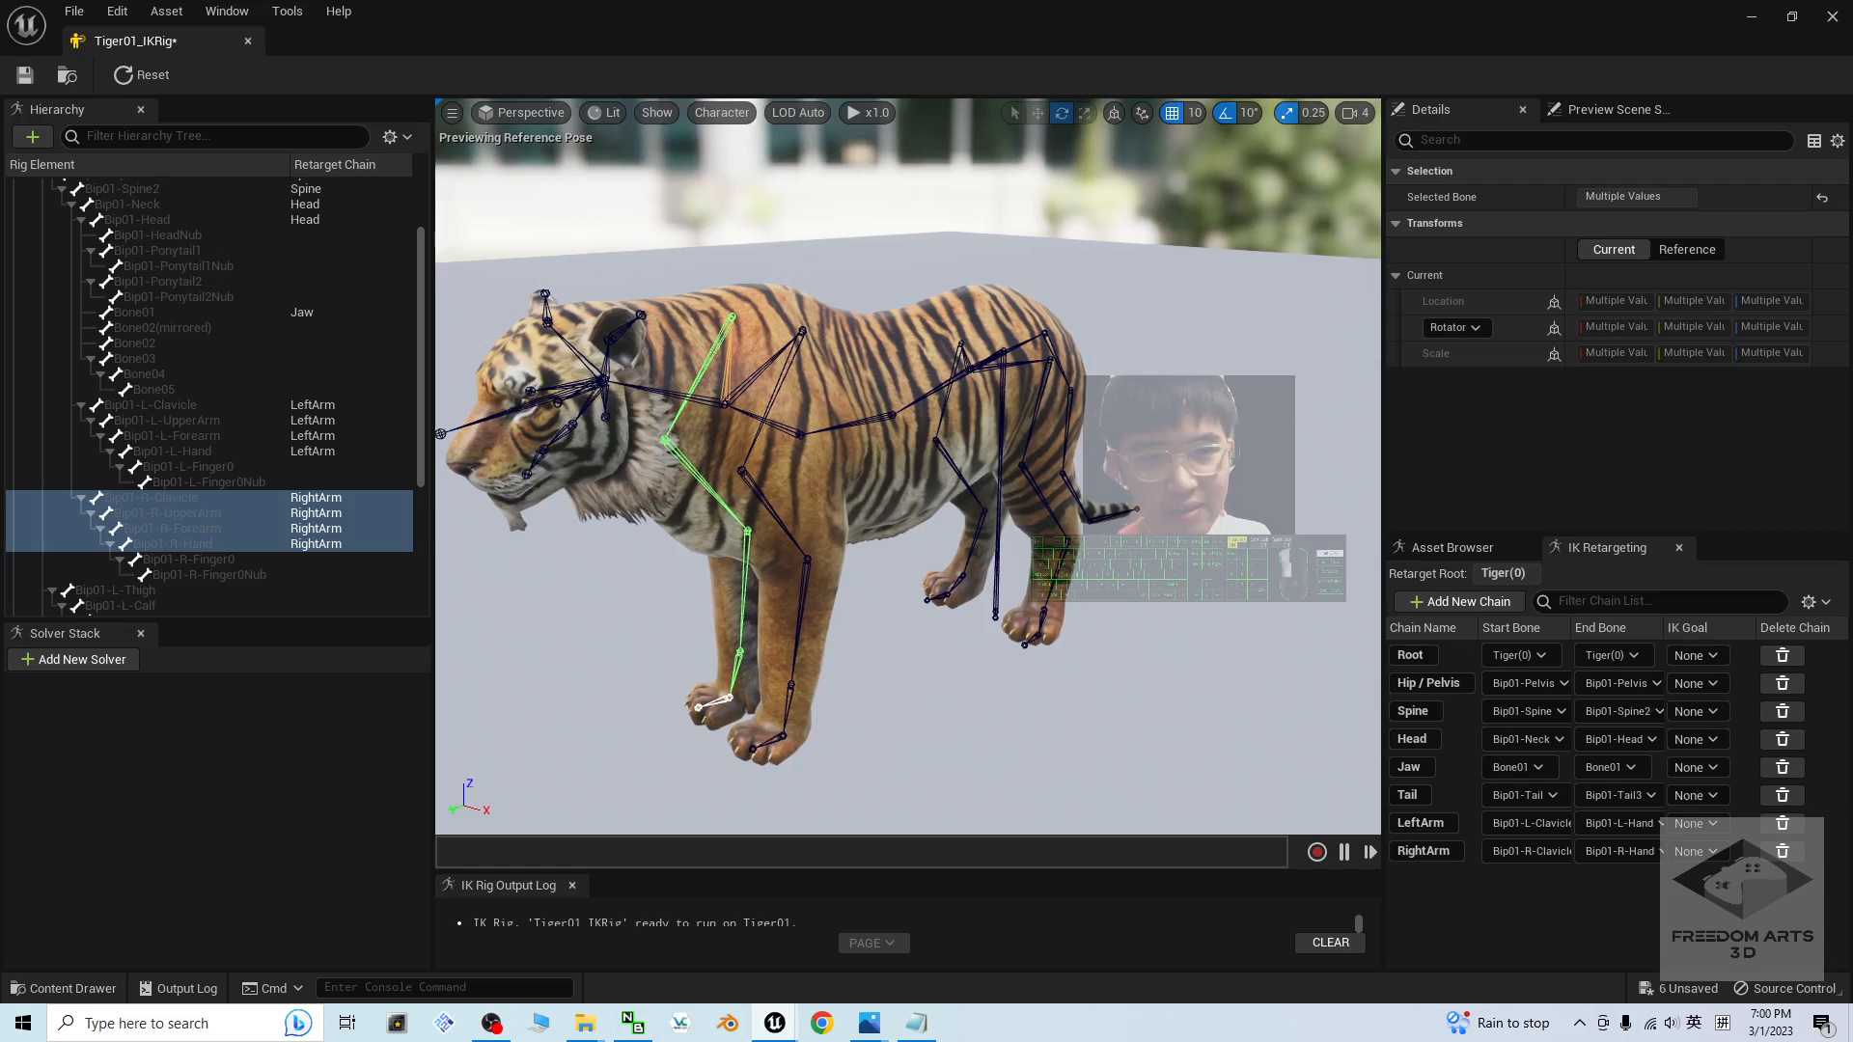
ctrl+click(1043, 487)
ctrl+click(1044, 593)
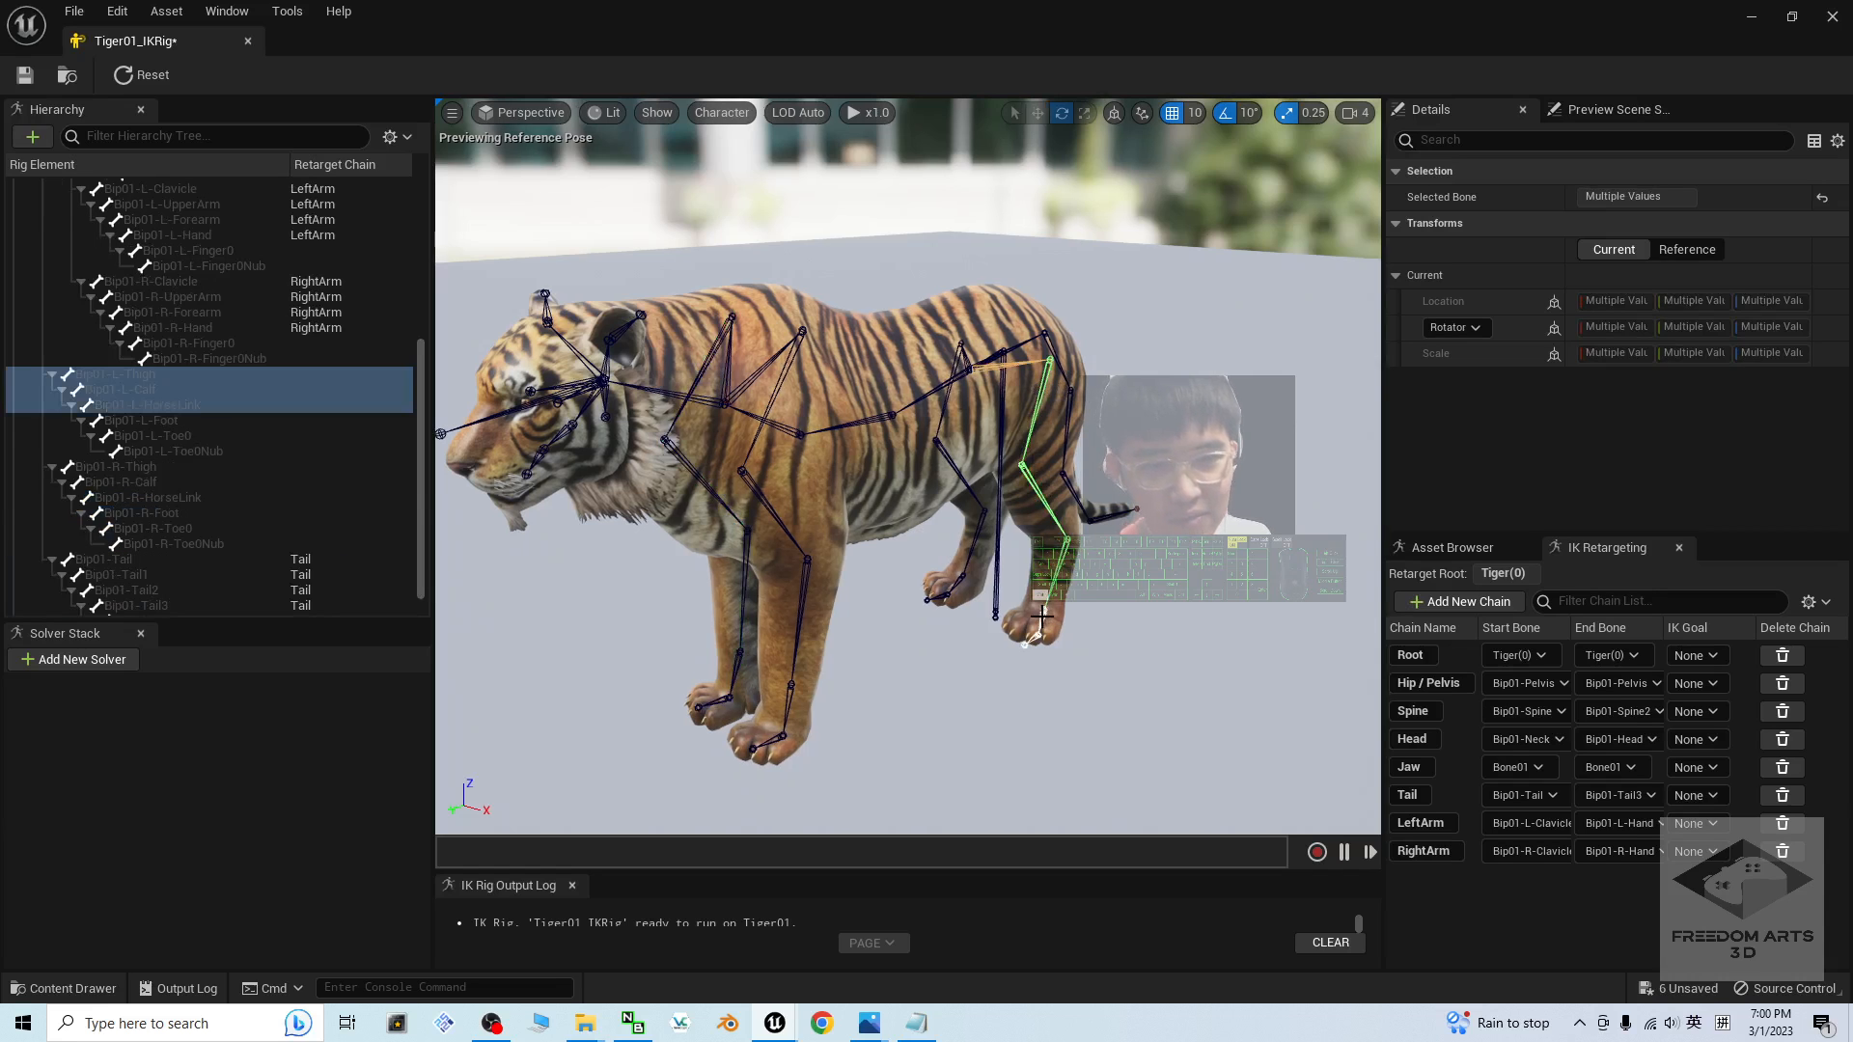
ctrl+click(154, 421)
right_click(159, 397)
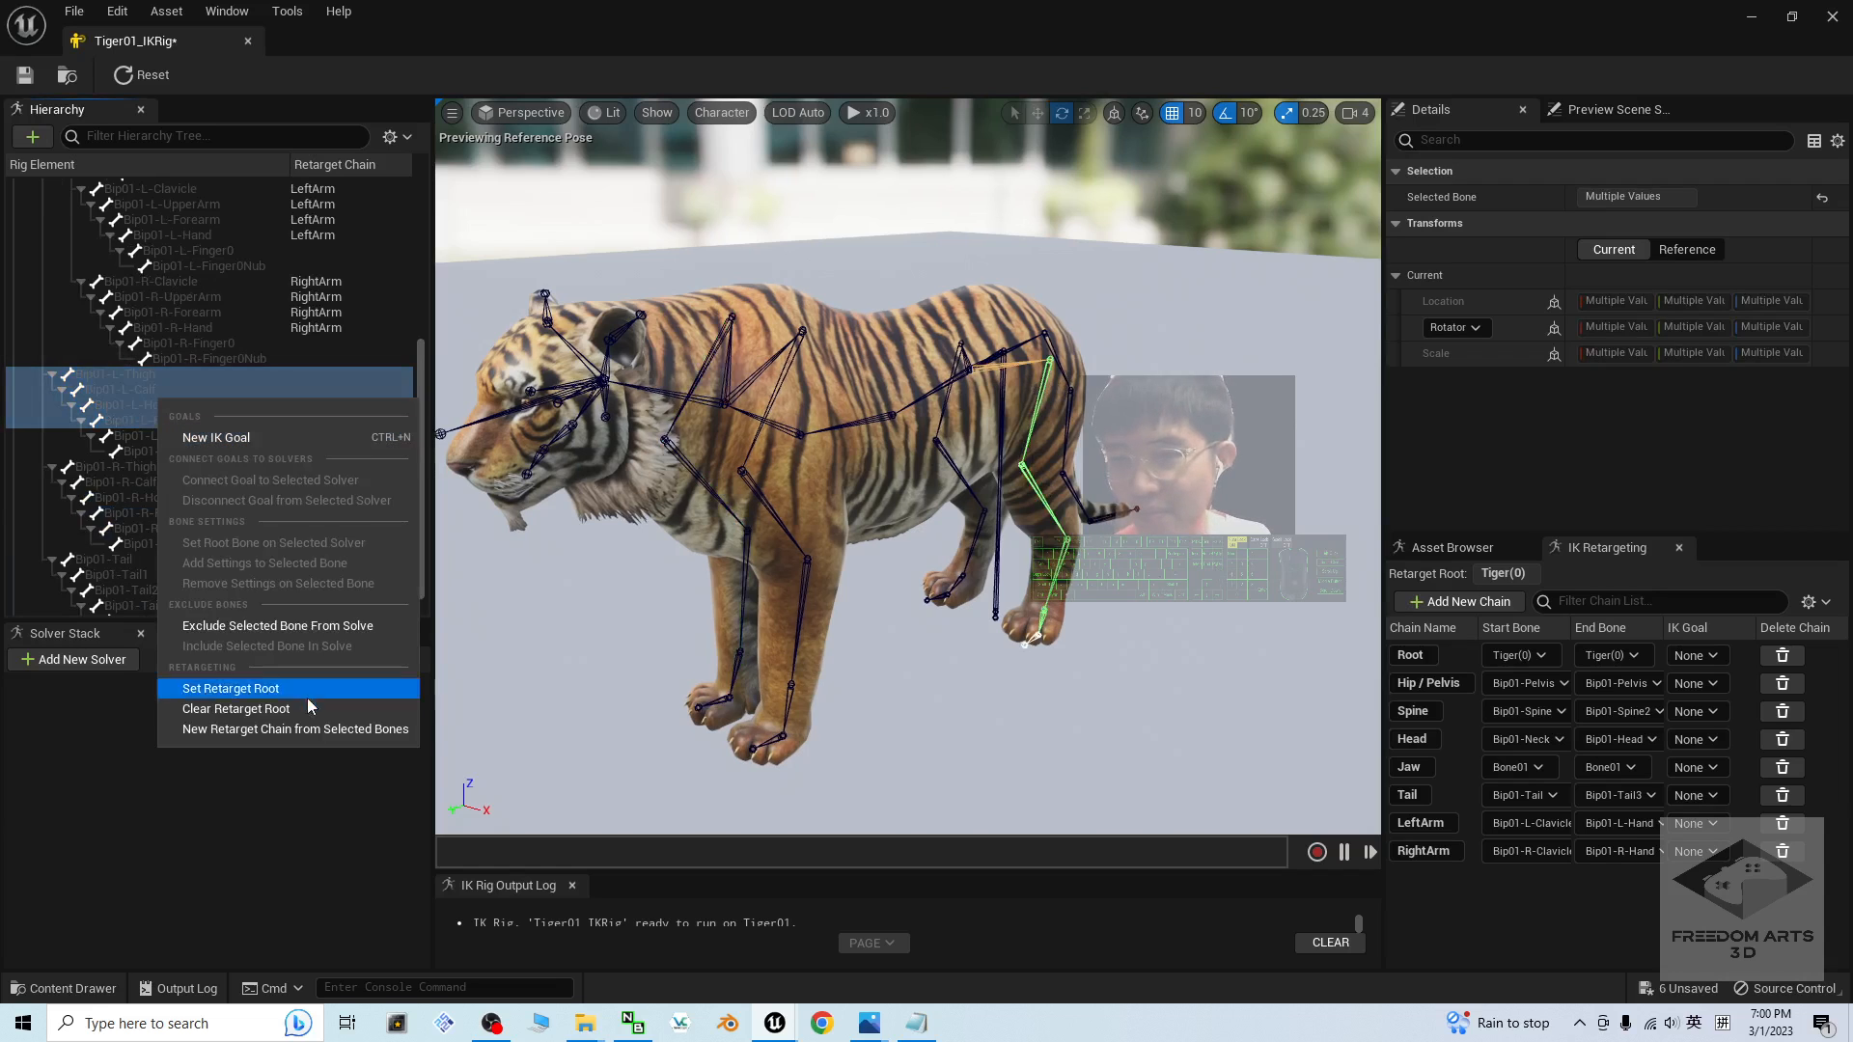
click(295, 729)
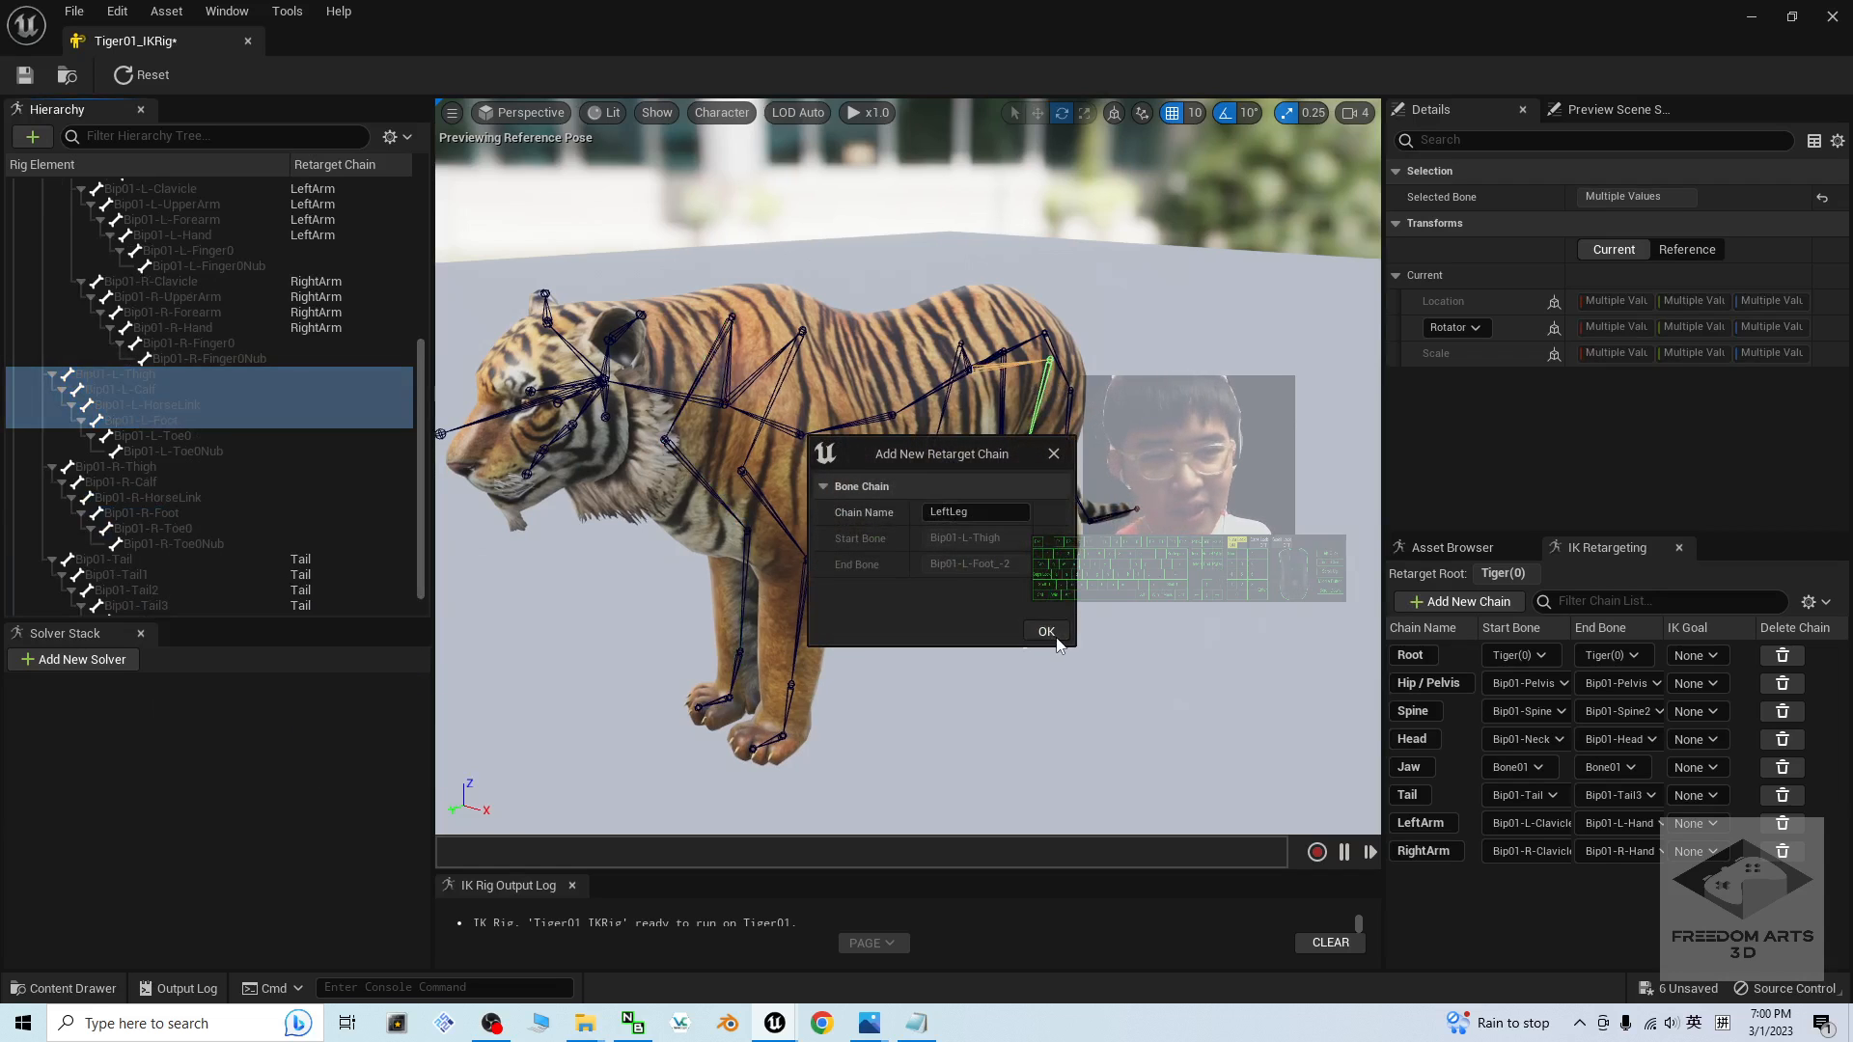
click(1052, 639)
click(1060, 549)
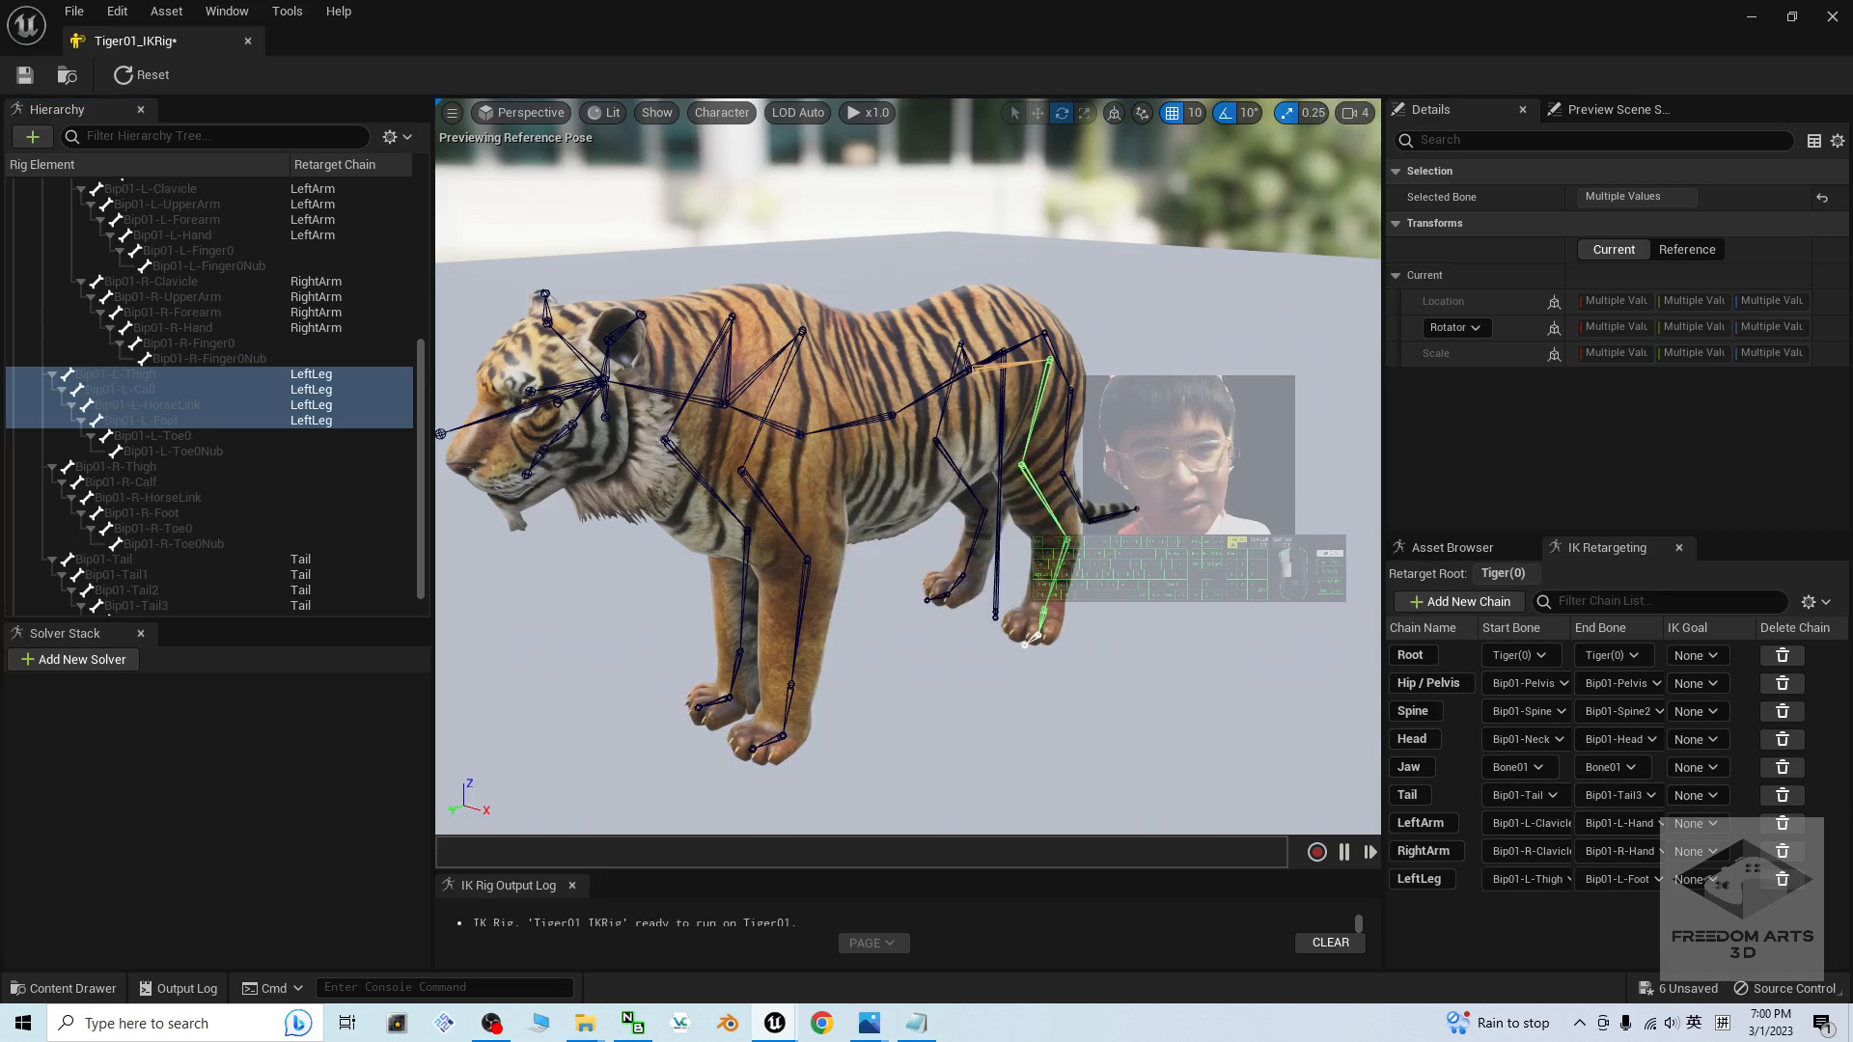
- Create a retarget chain named RightLeg from Bip01-R-Thigh through Bip01-R-Foot, without adding an IK goal
click(945, 406)
ctrl+click(949, 469)
ctrl+click(981, 534)
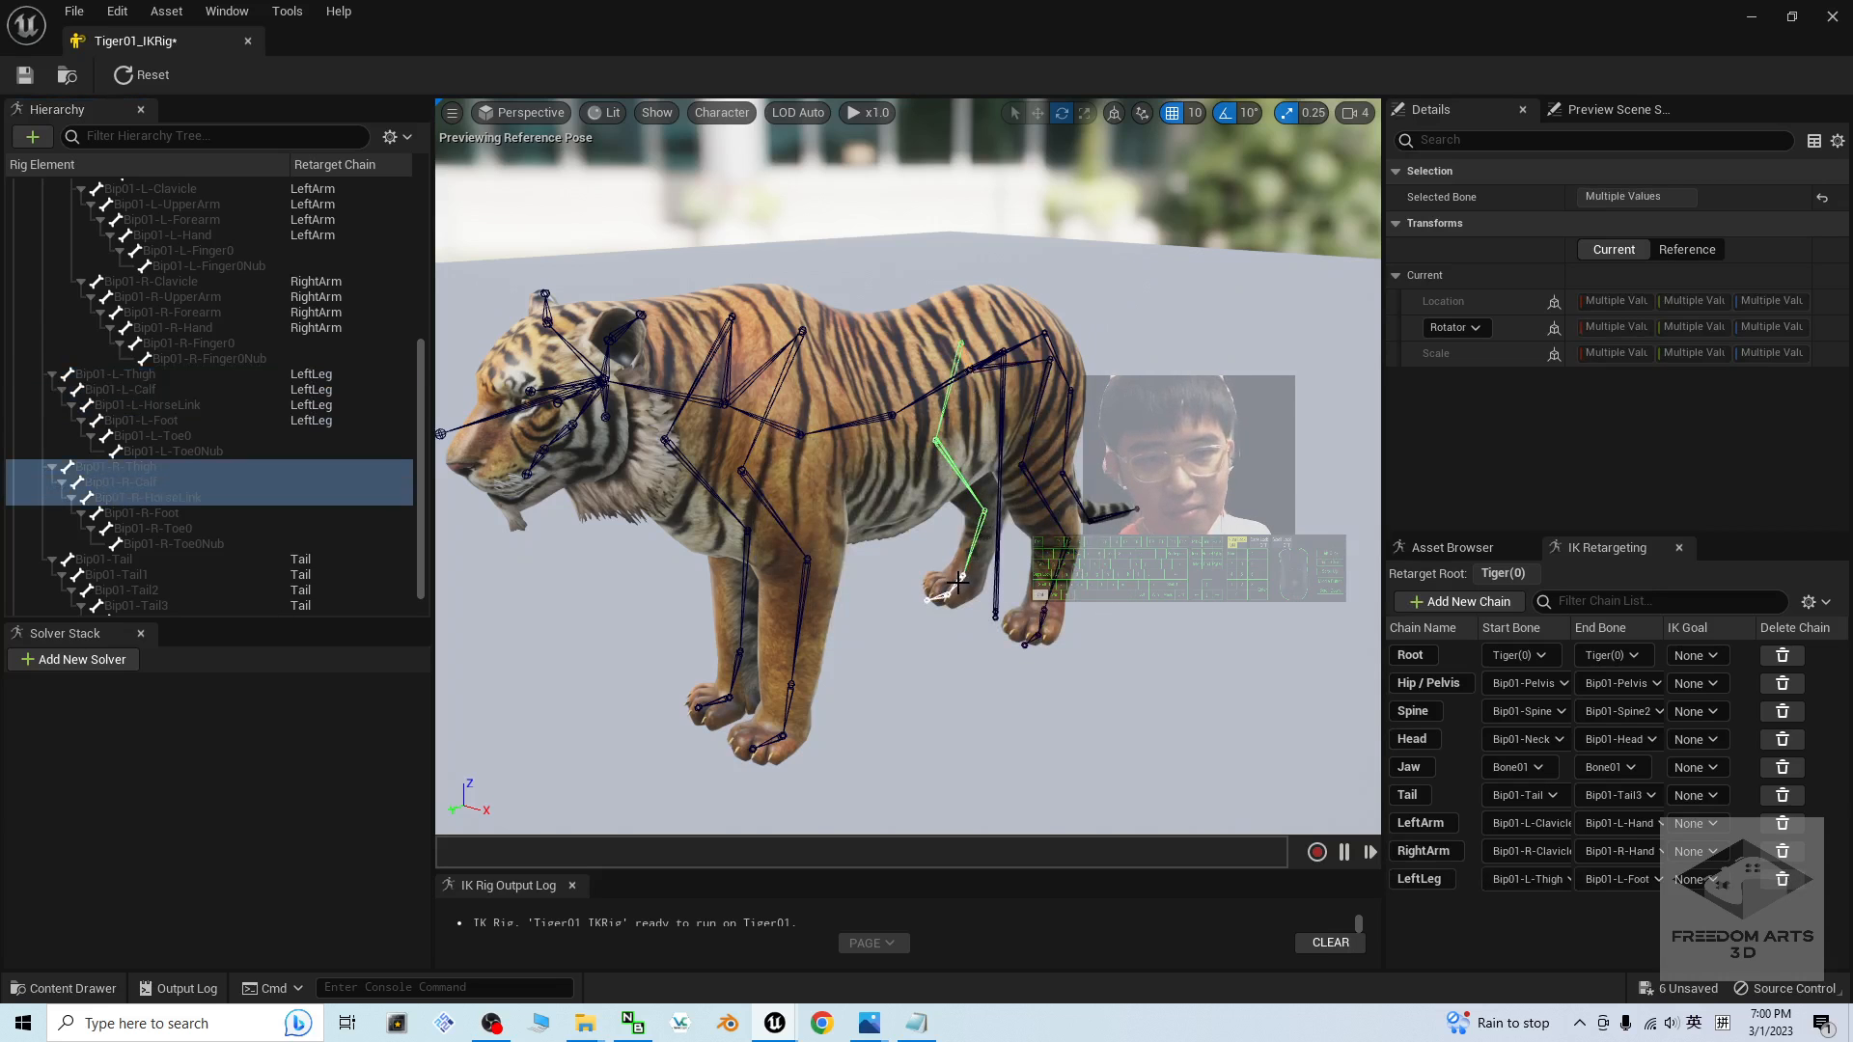
ctrl+click(958, 584)
right_click(165, 469)
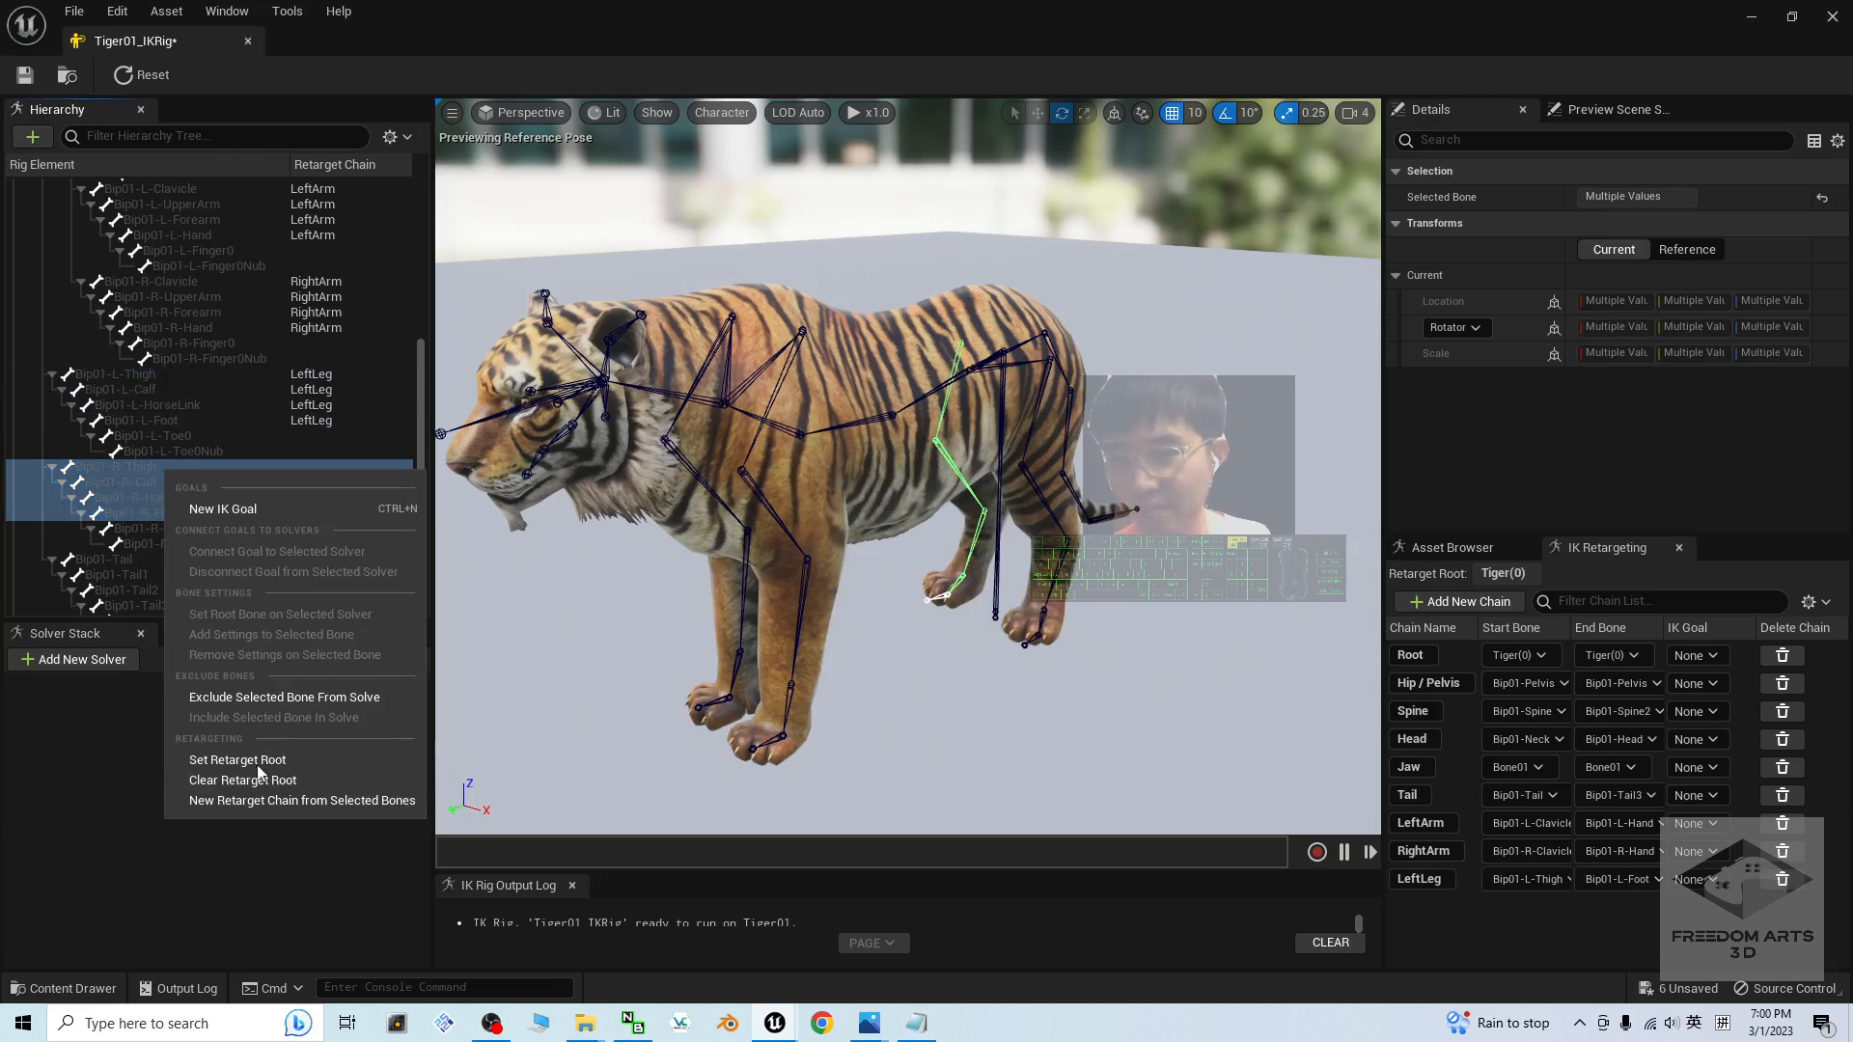
click(258, 800)
click(1046, 631)
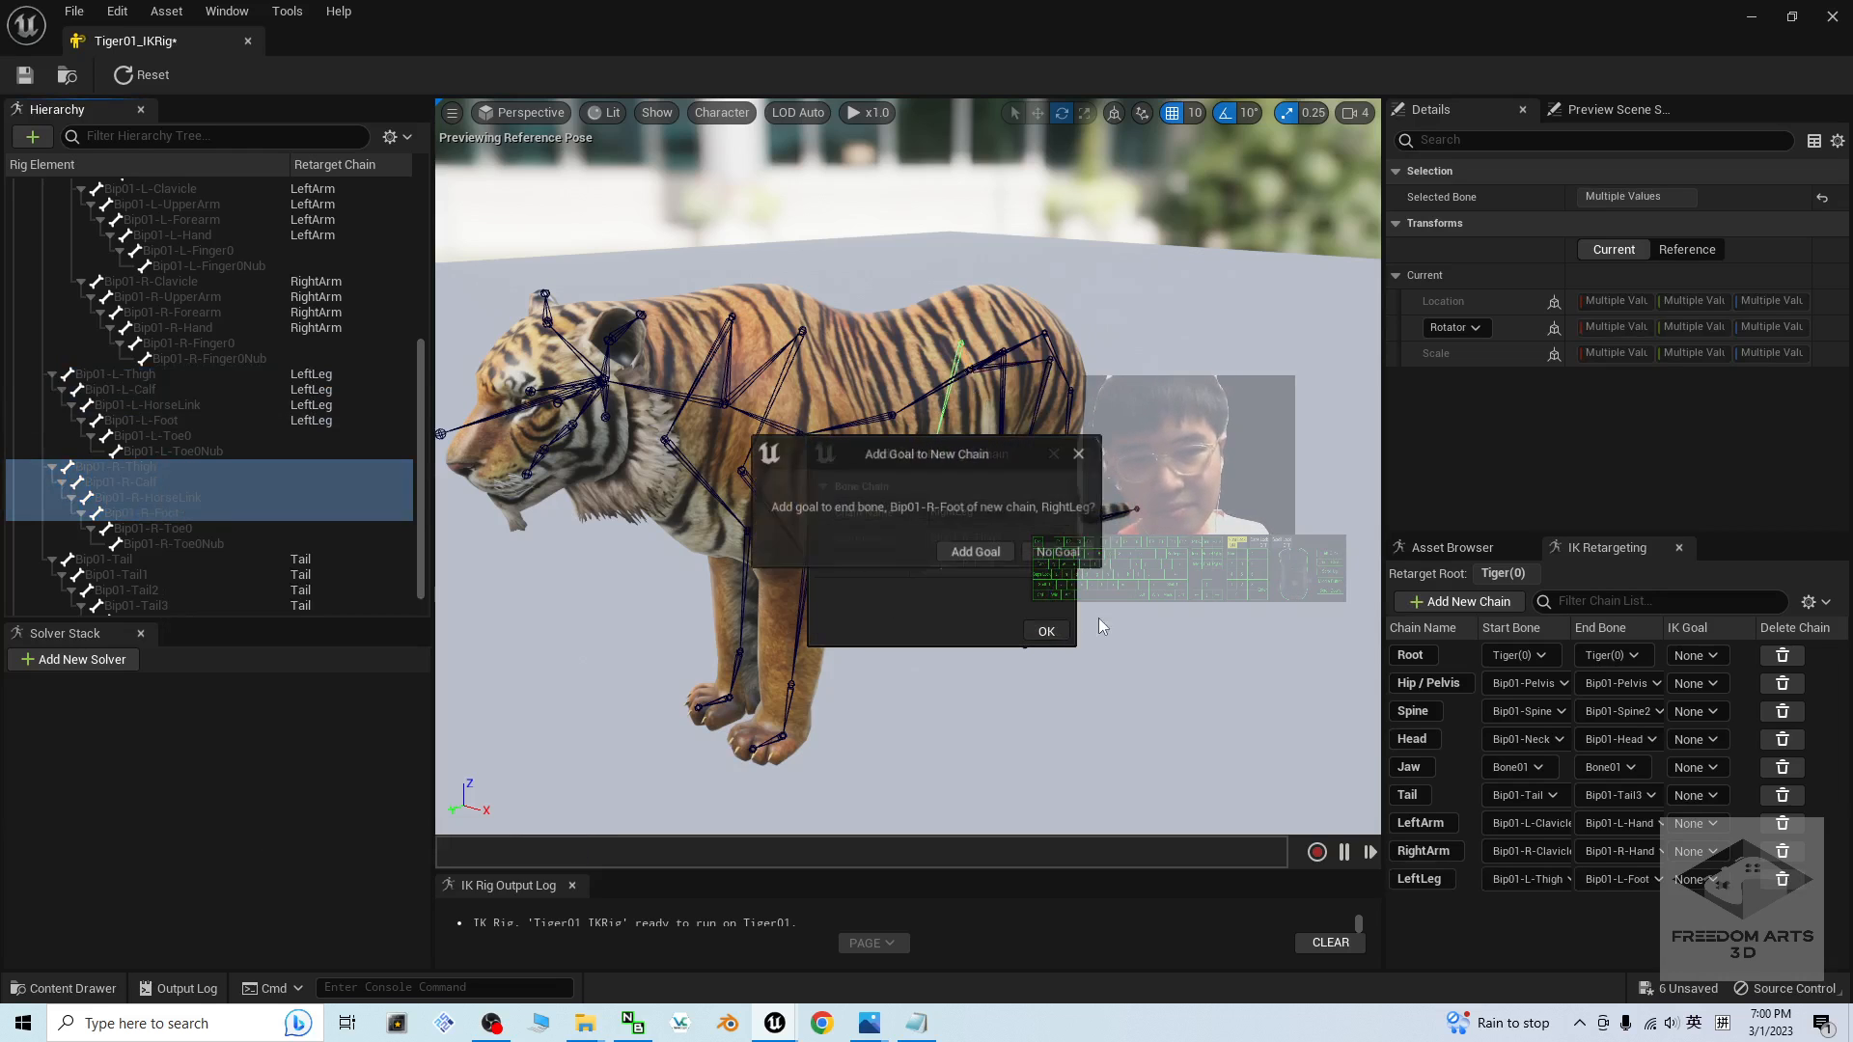
click(1058, 551)
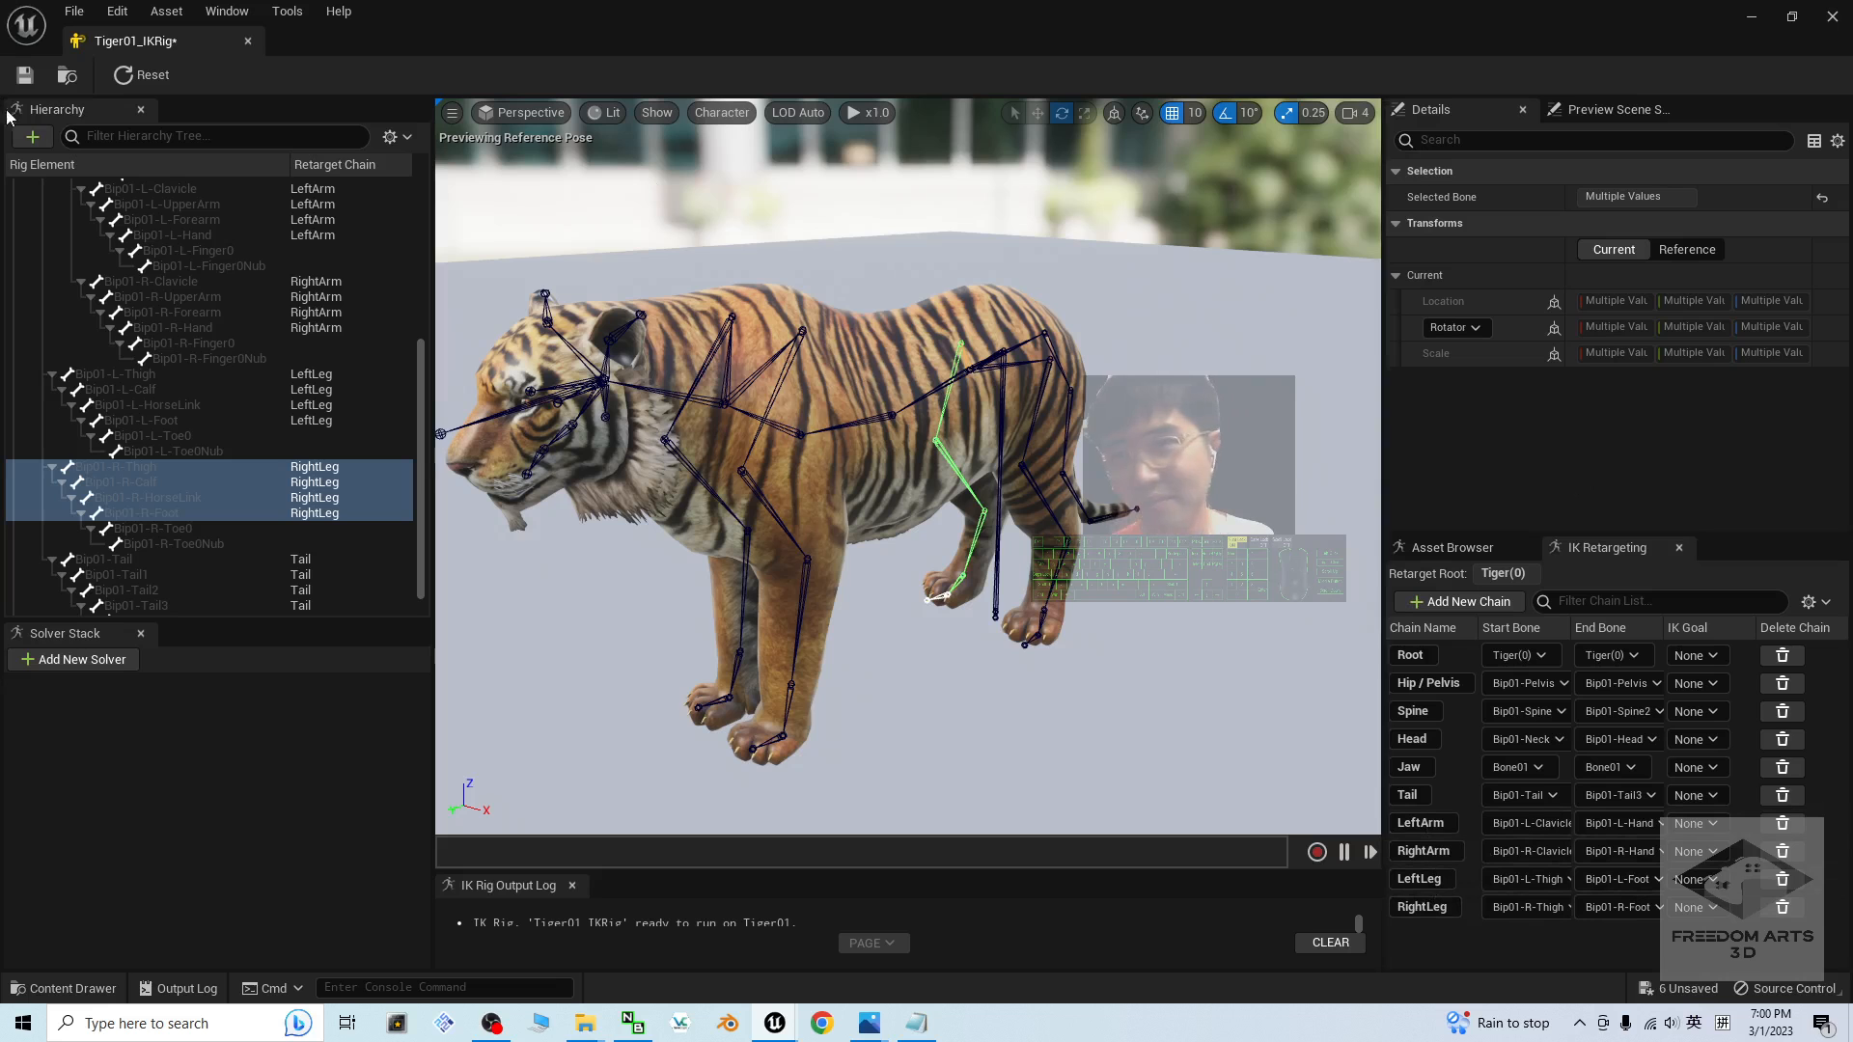
- Save the Tiger01_IKRig asset and close its editor
click(28, 81)
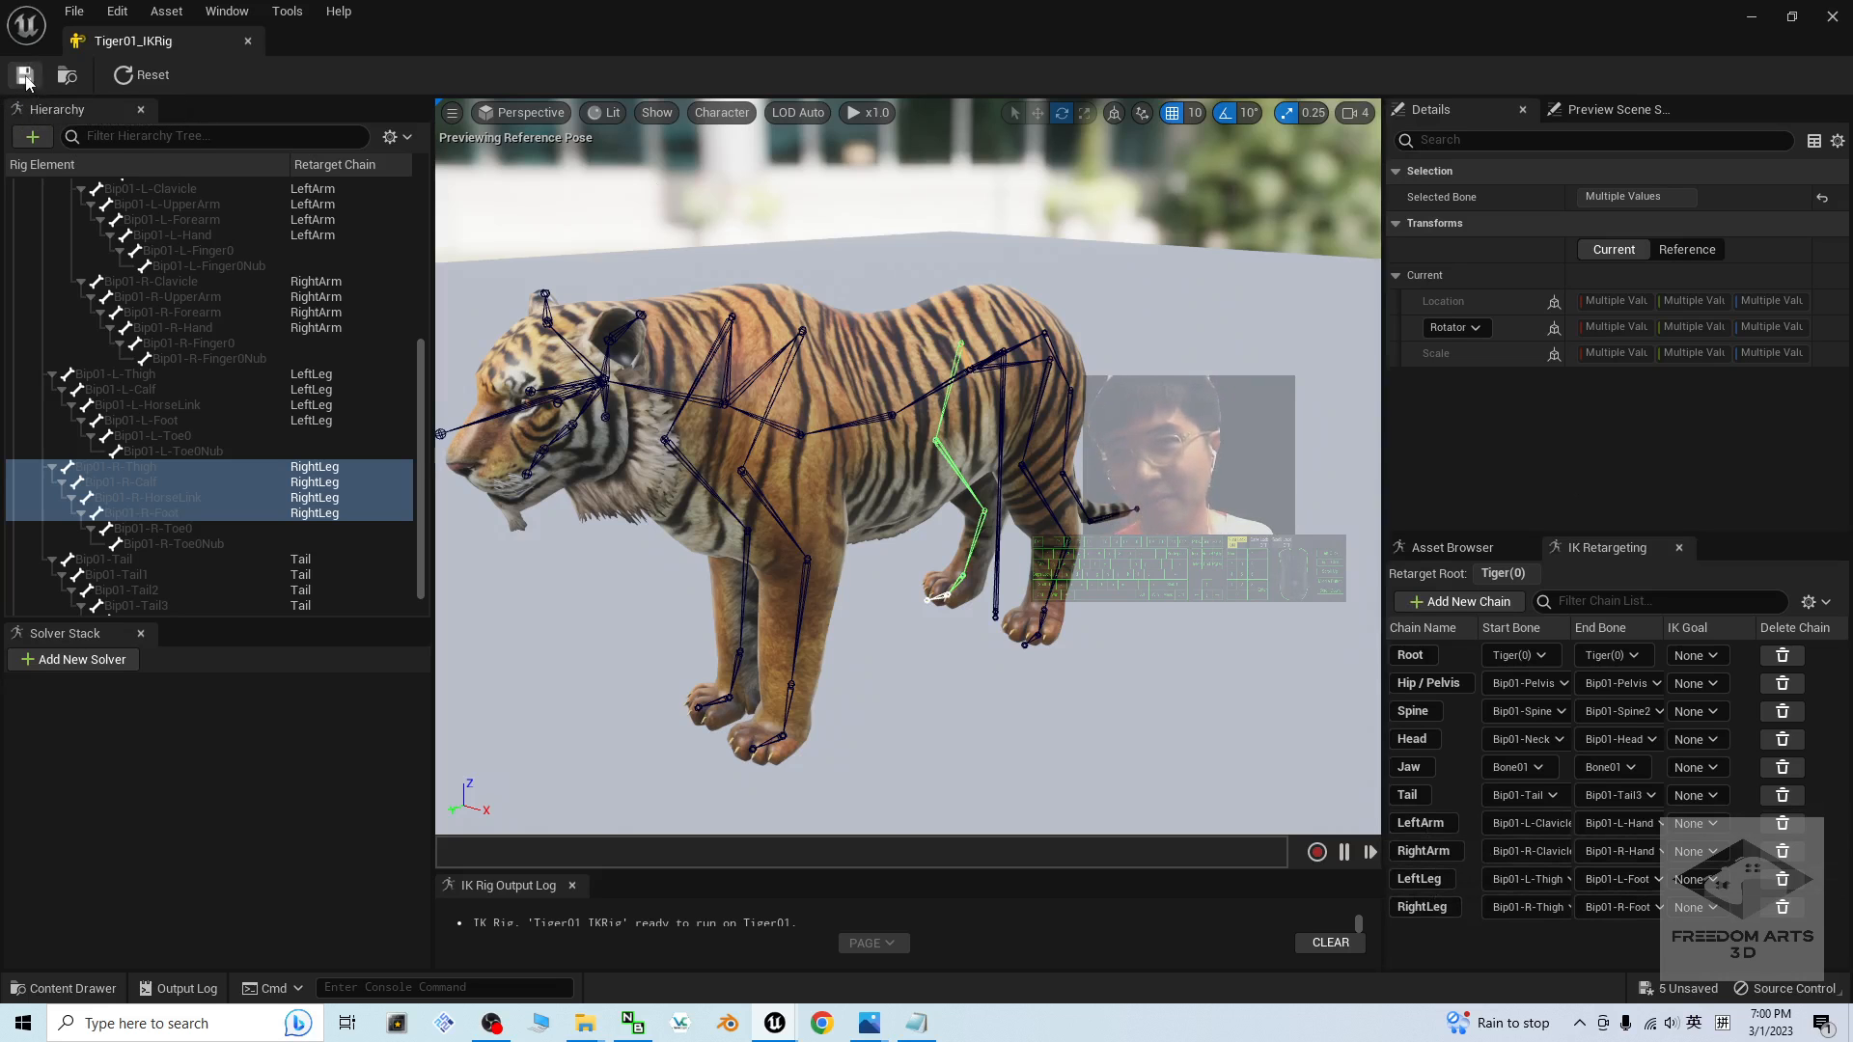
click(1833, 17)
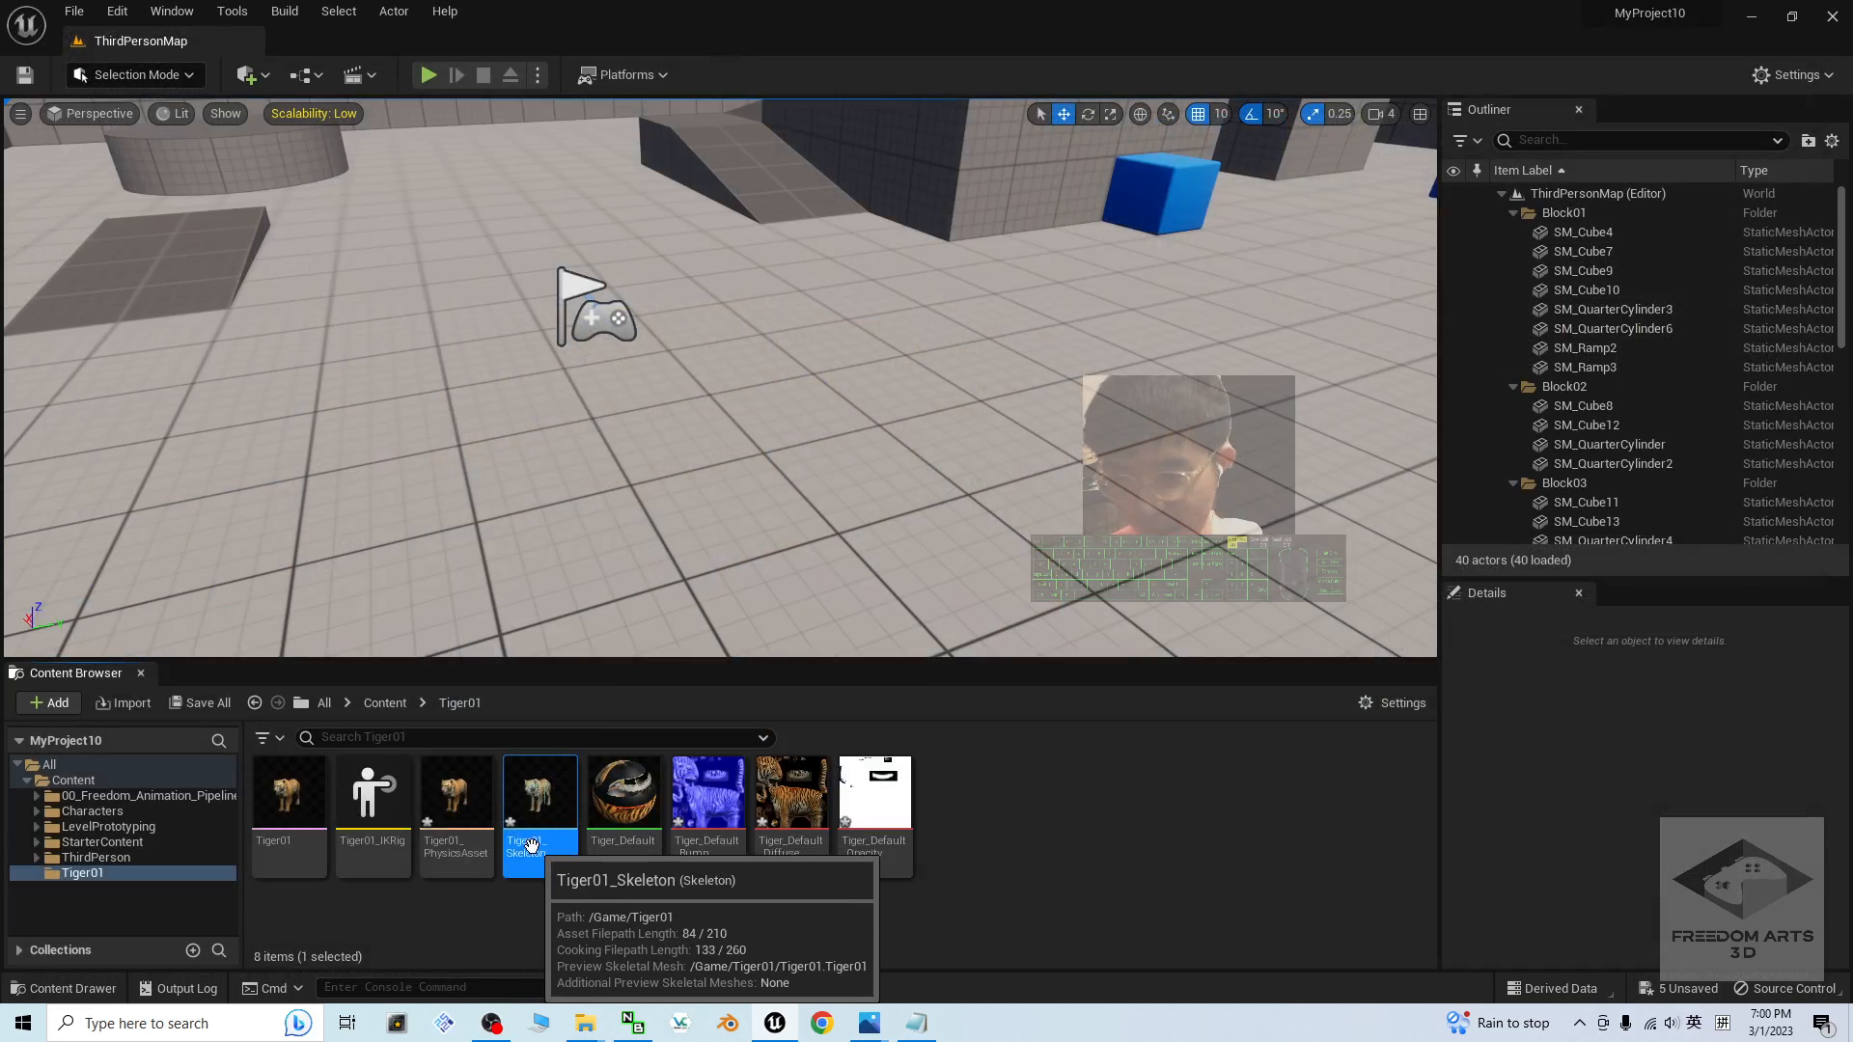
click(1114, 827)
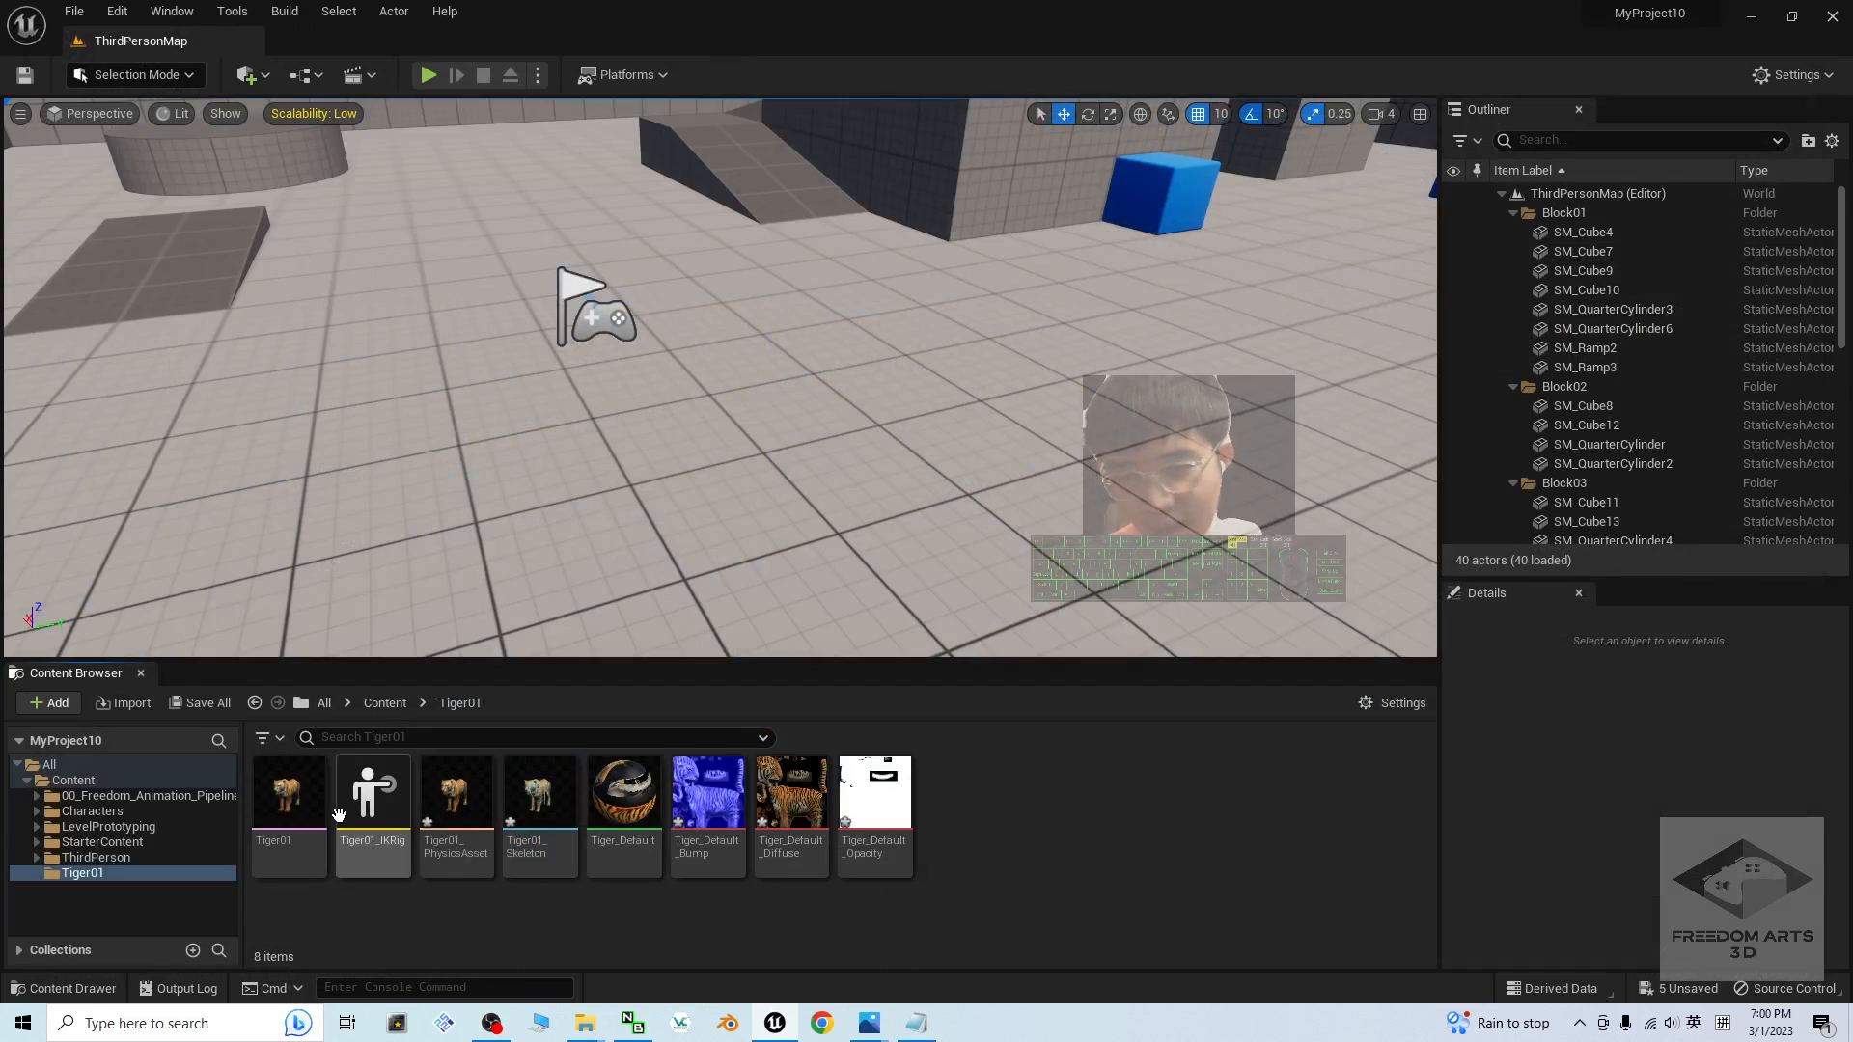
- Open the Tiger01_Skeleton asset and show the retargeting options for each bone in the skeleton tree
double_click(541, 788)
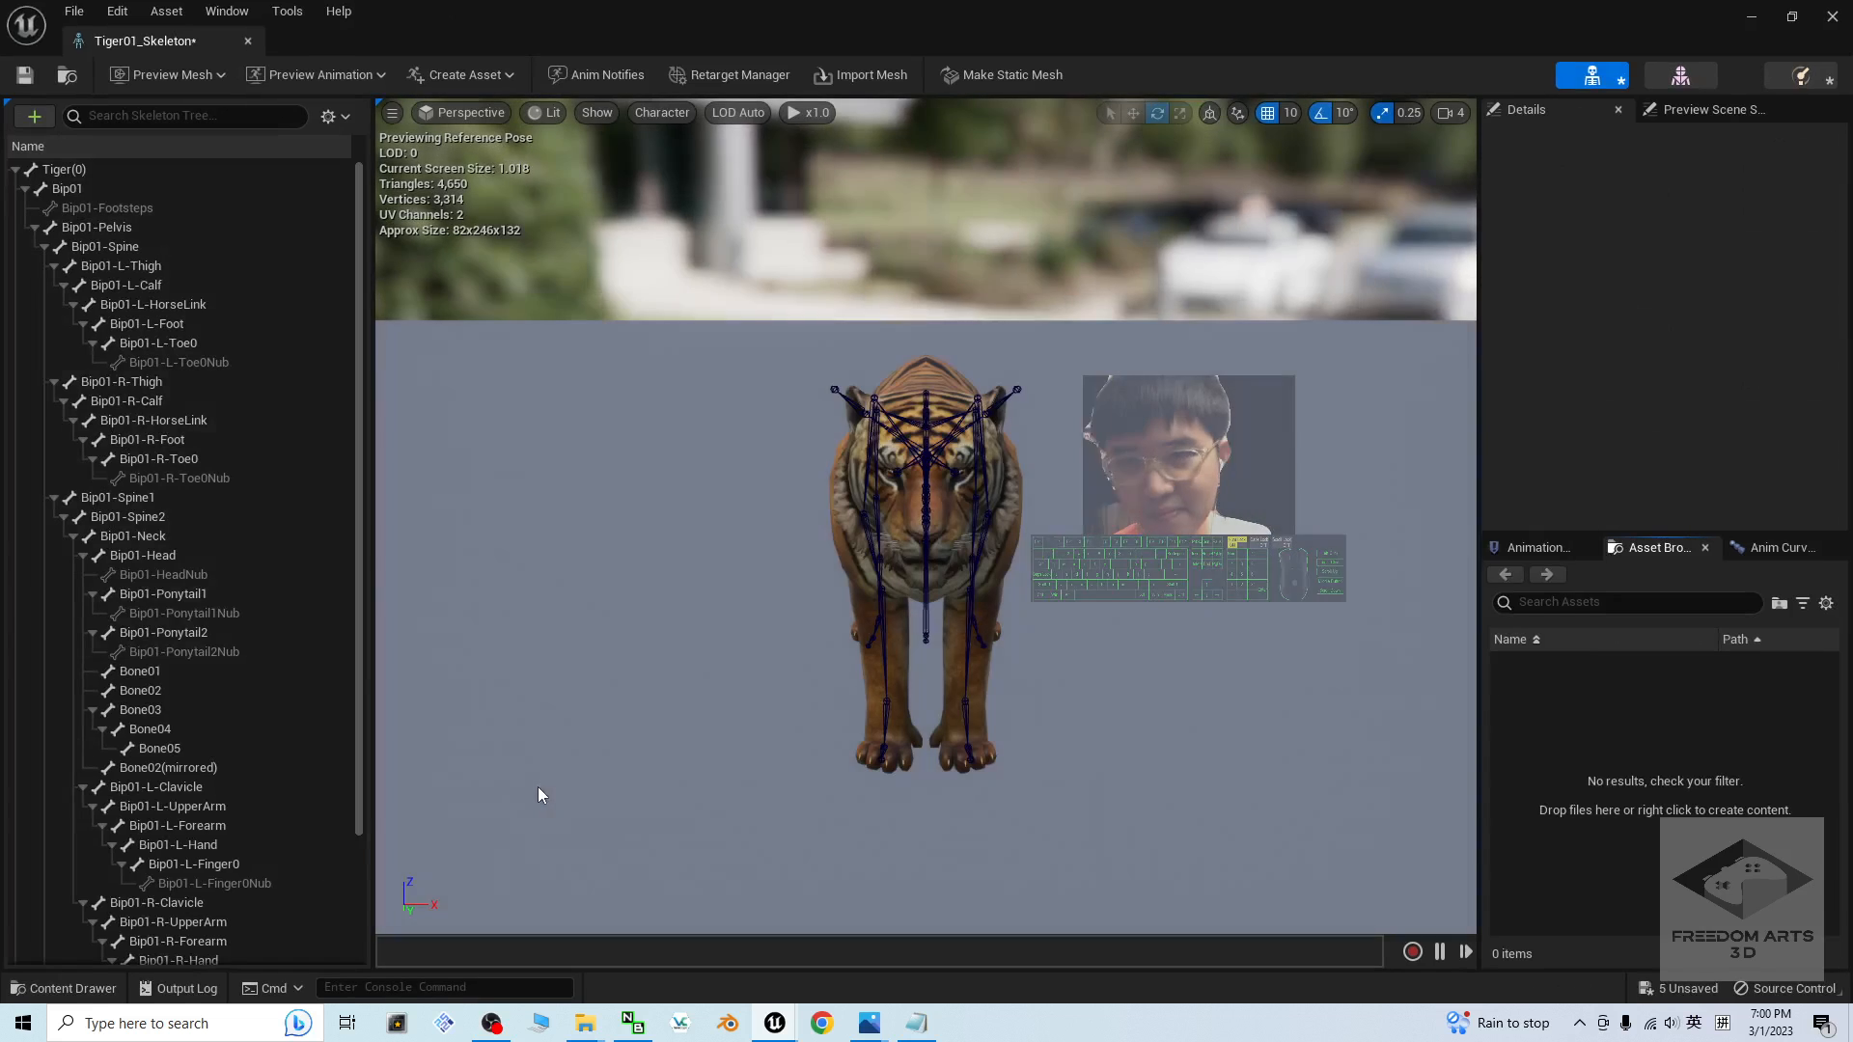
scroll(1070, 517, up, 3)
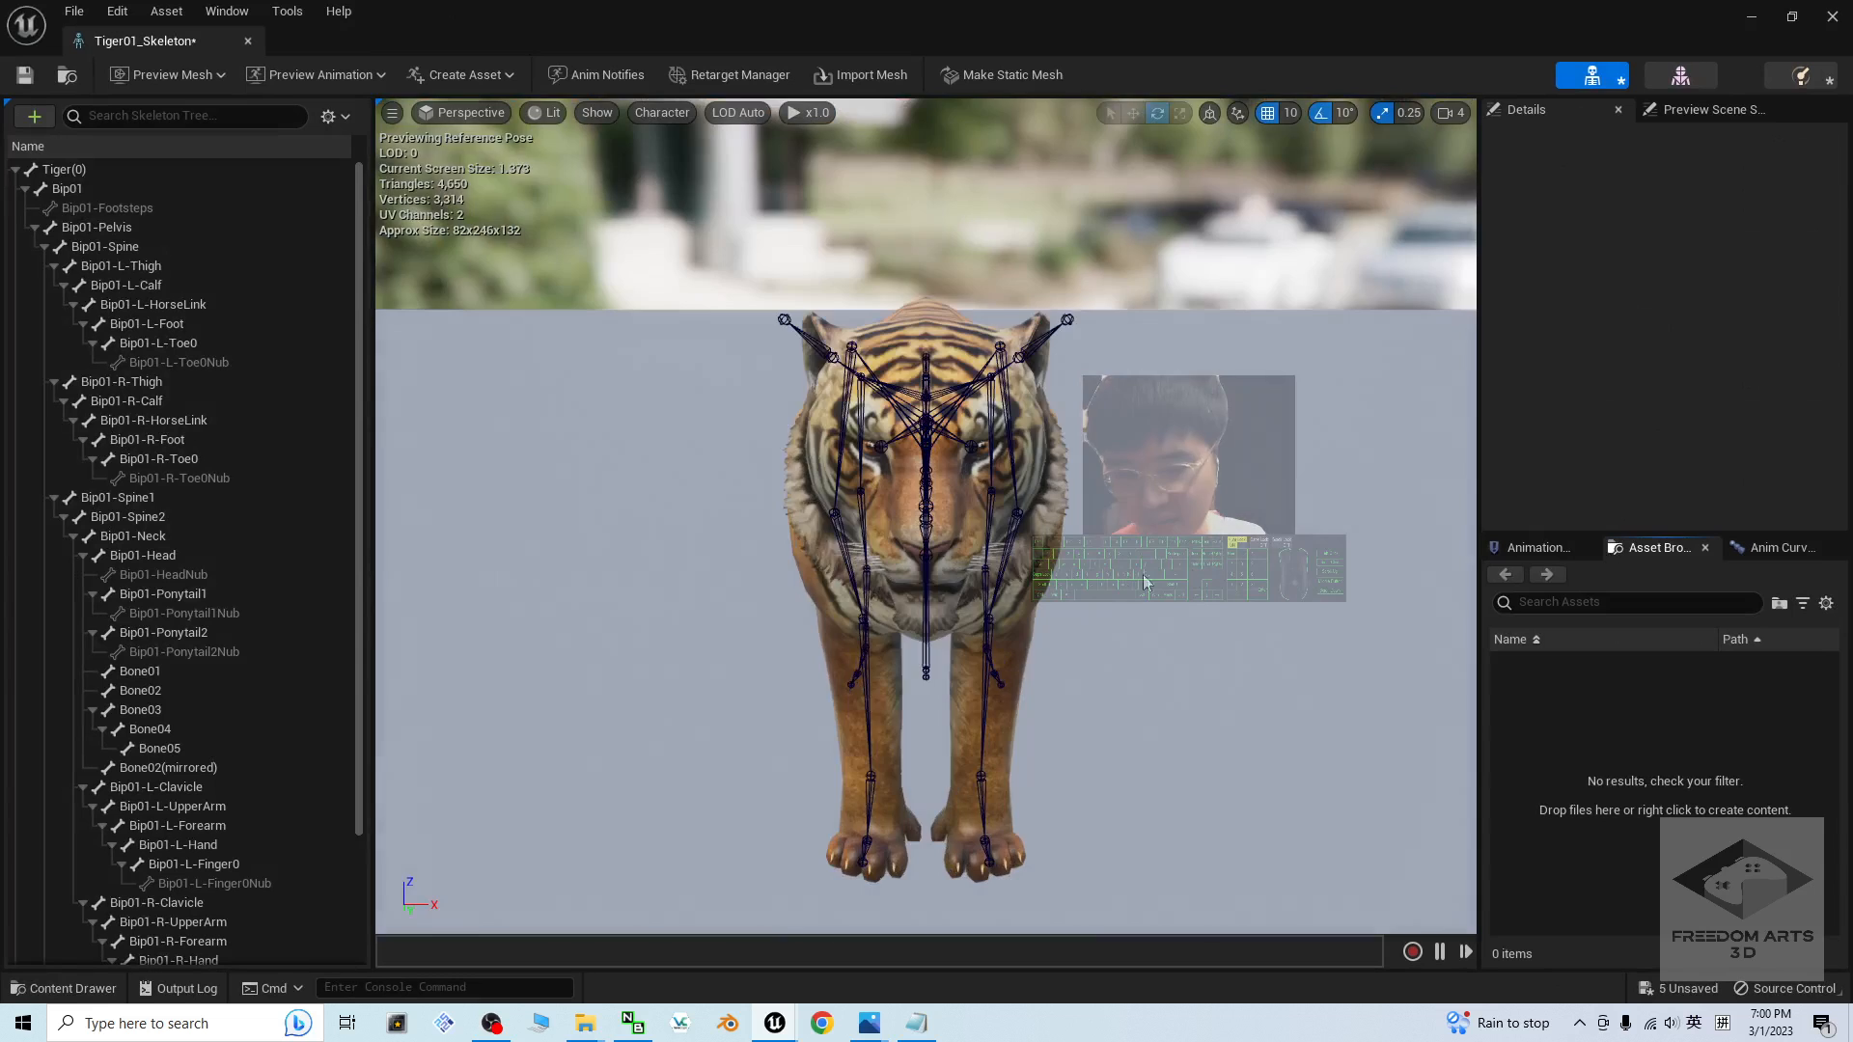
alt+drag(1070, 516, 864, 552)
click(348, 118)
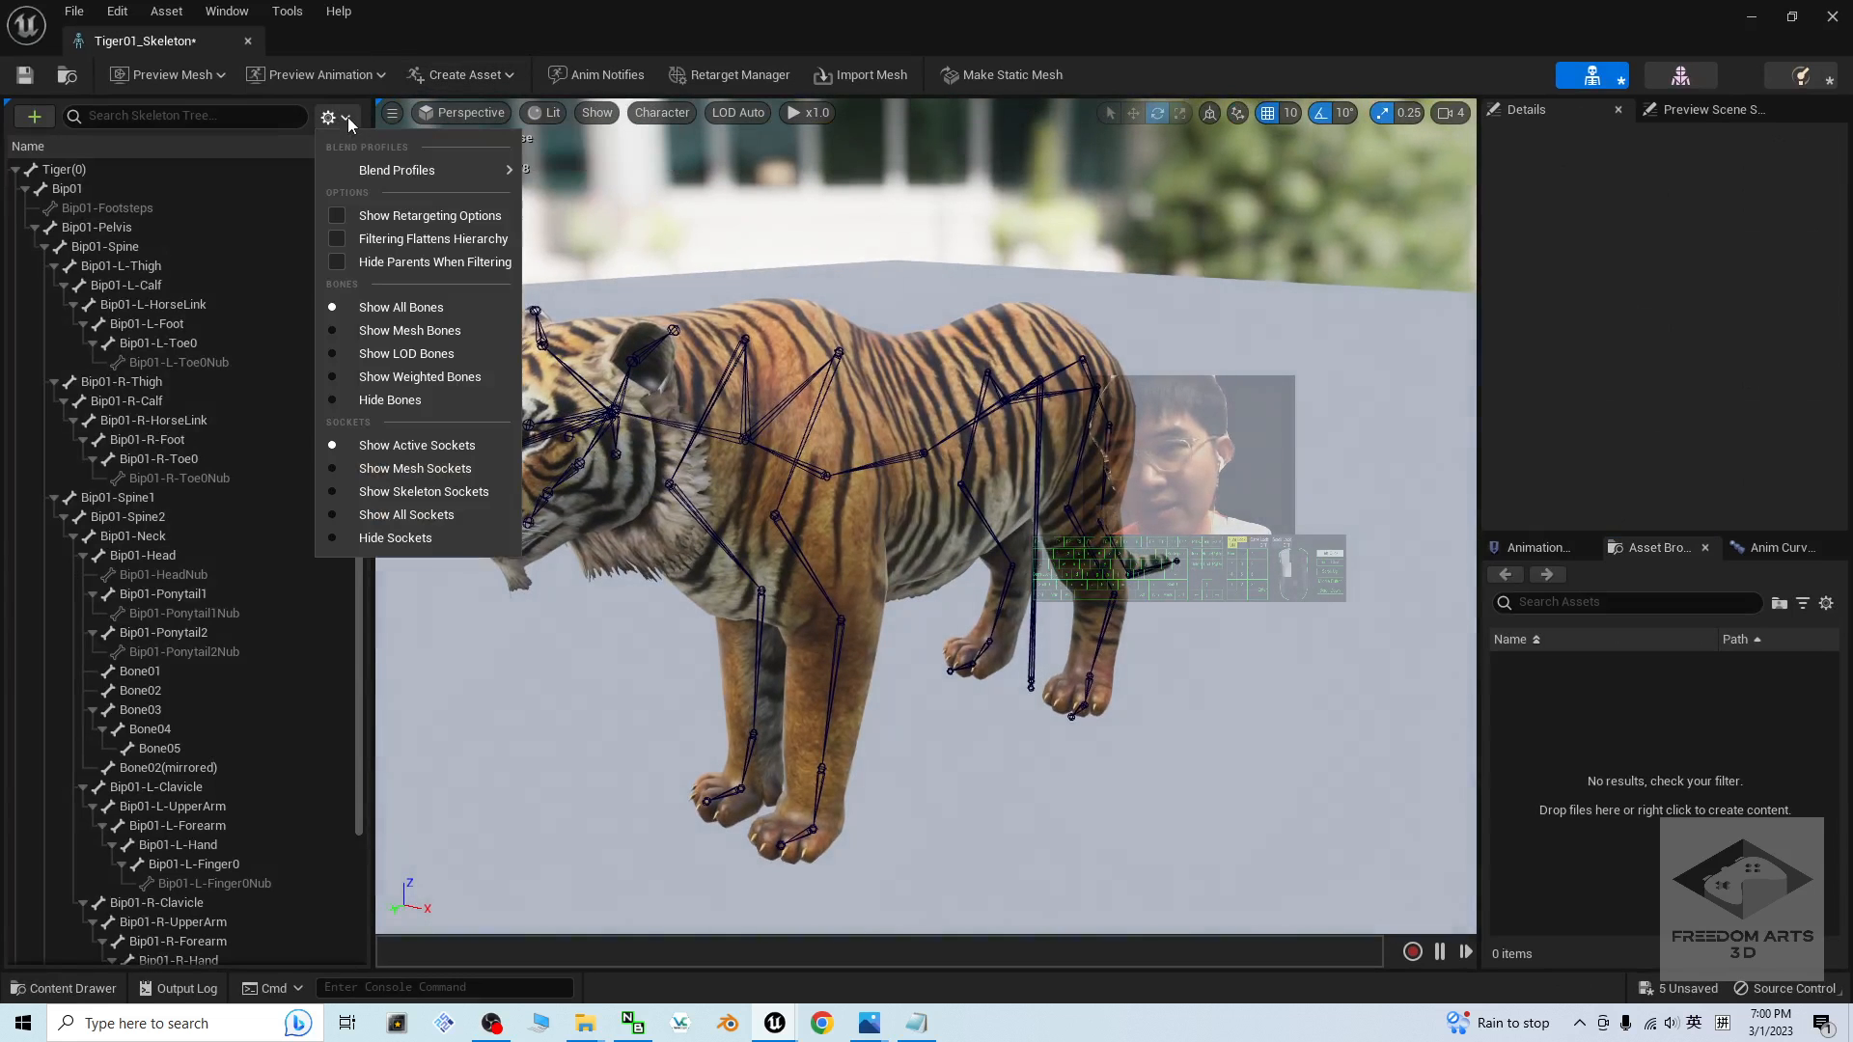
click(342, 220)
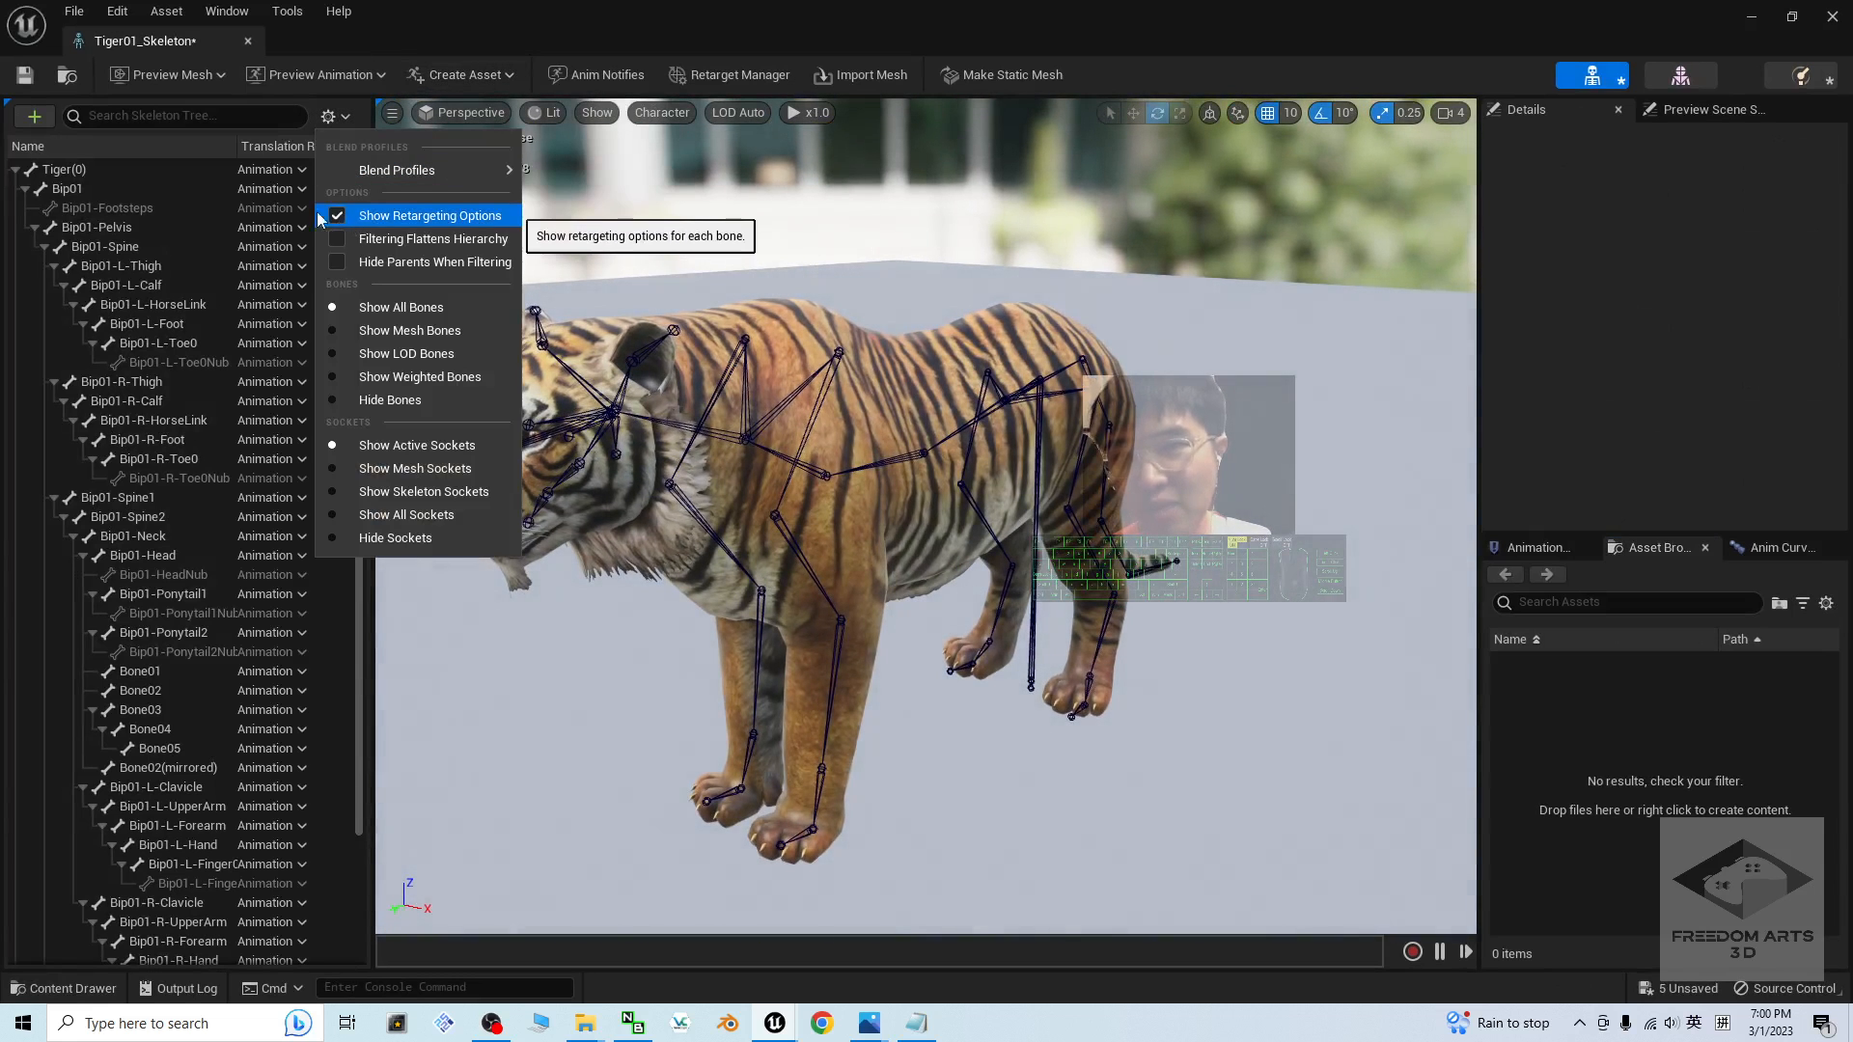
click(1168, 591)
- Set the translation retargeting mode of the Tiger(0) root bone to Animation Scaled
click(92, 171)
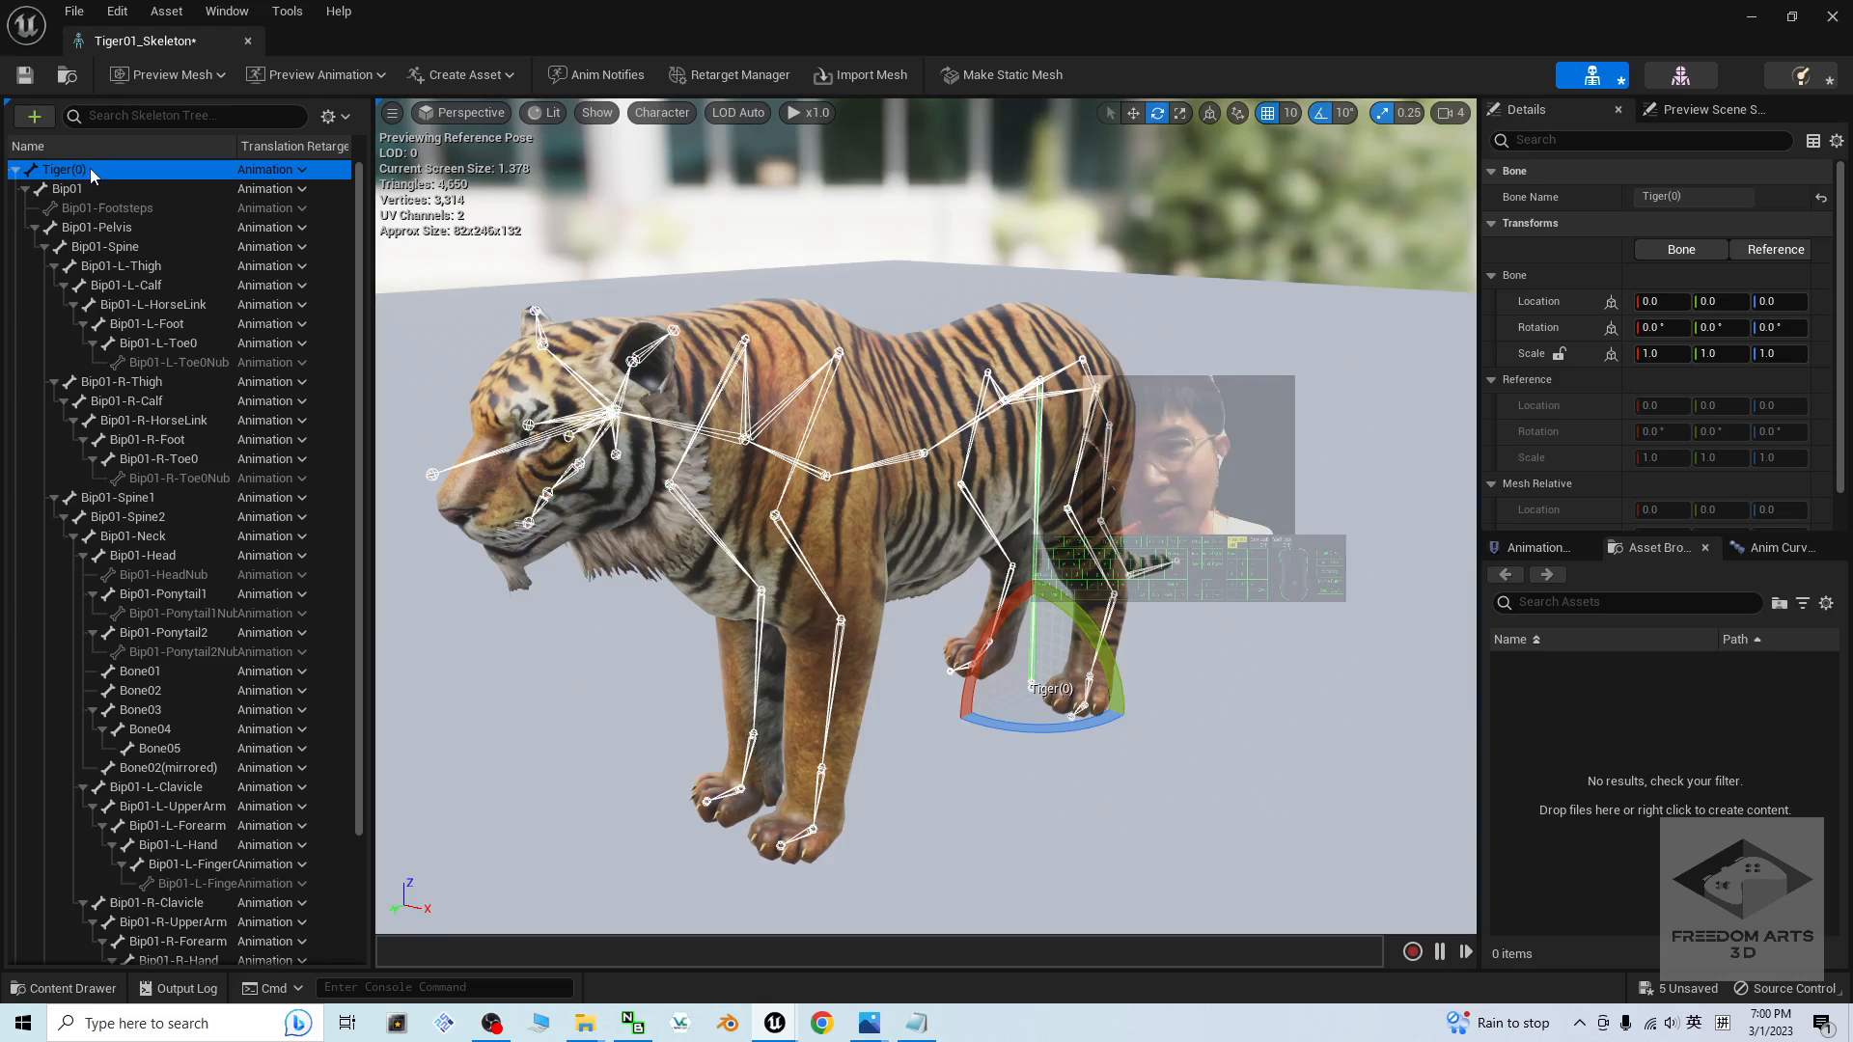
click(292, 170)
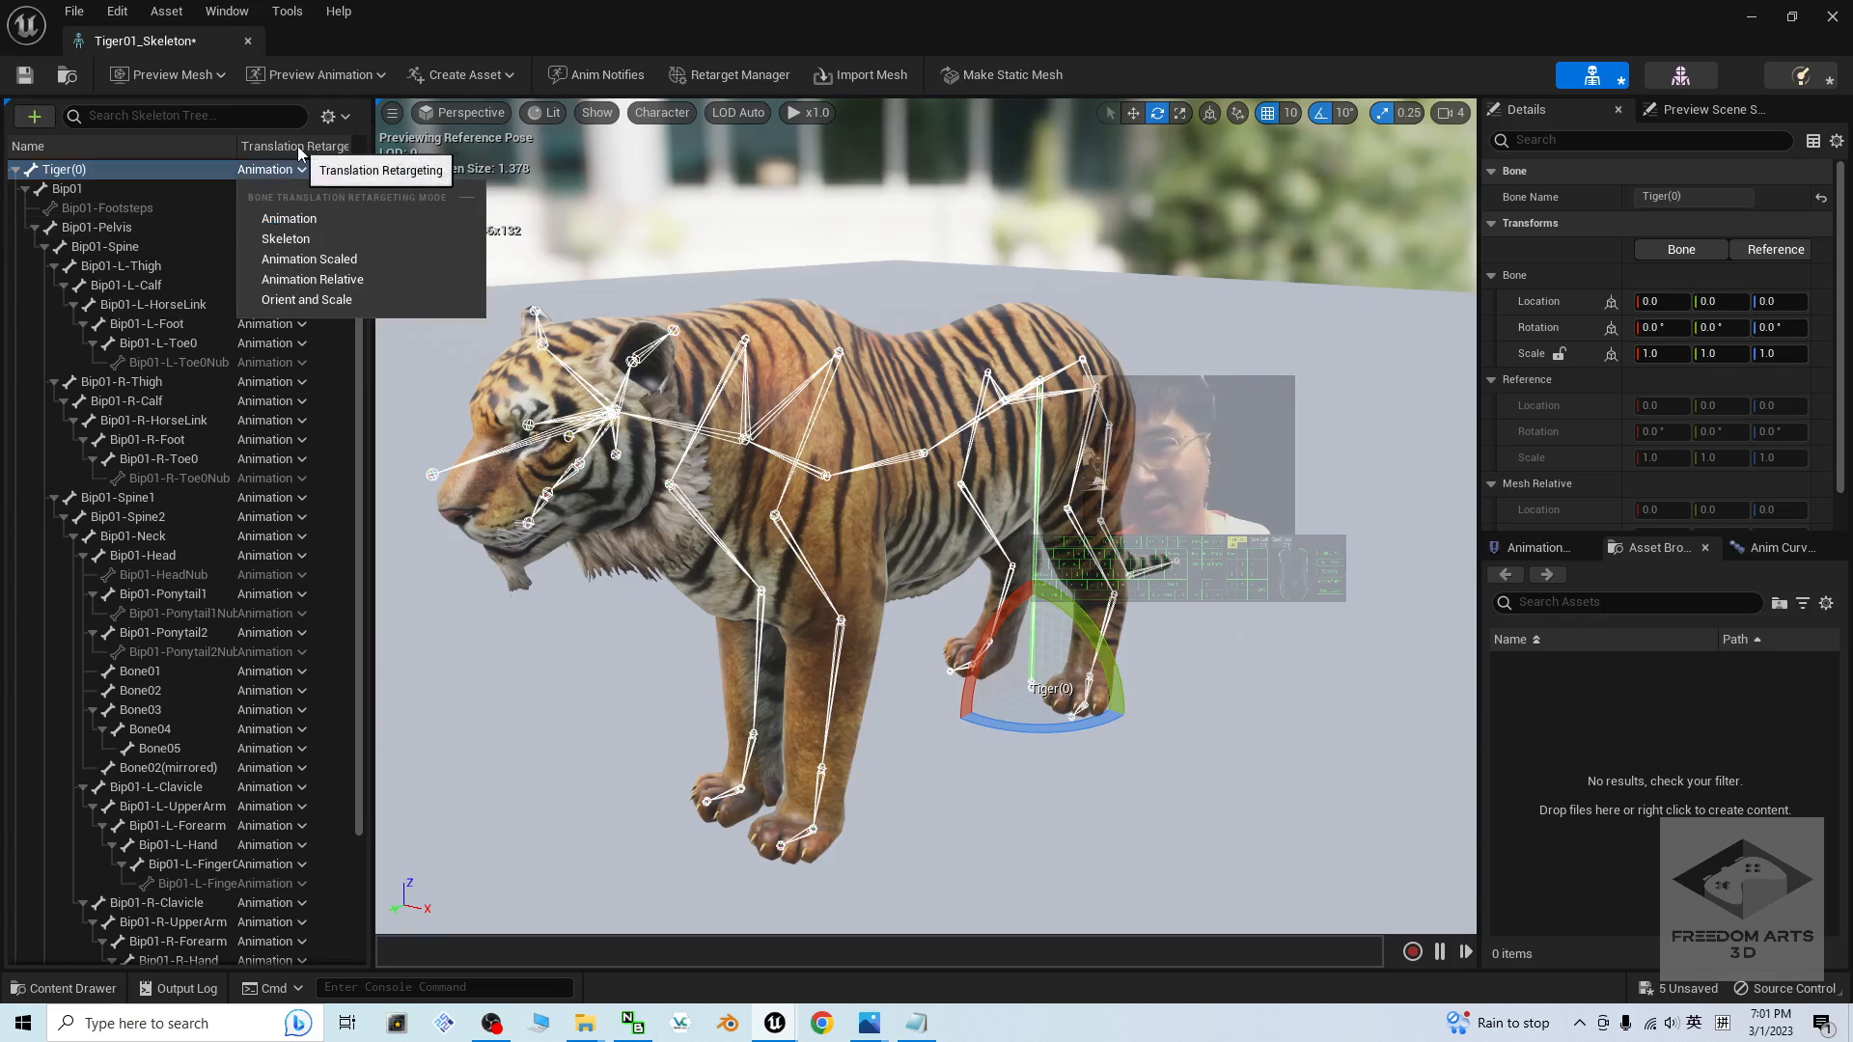
click(309, 260)
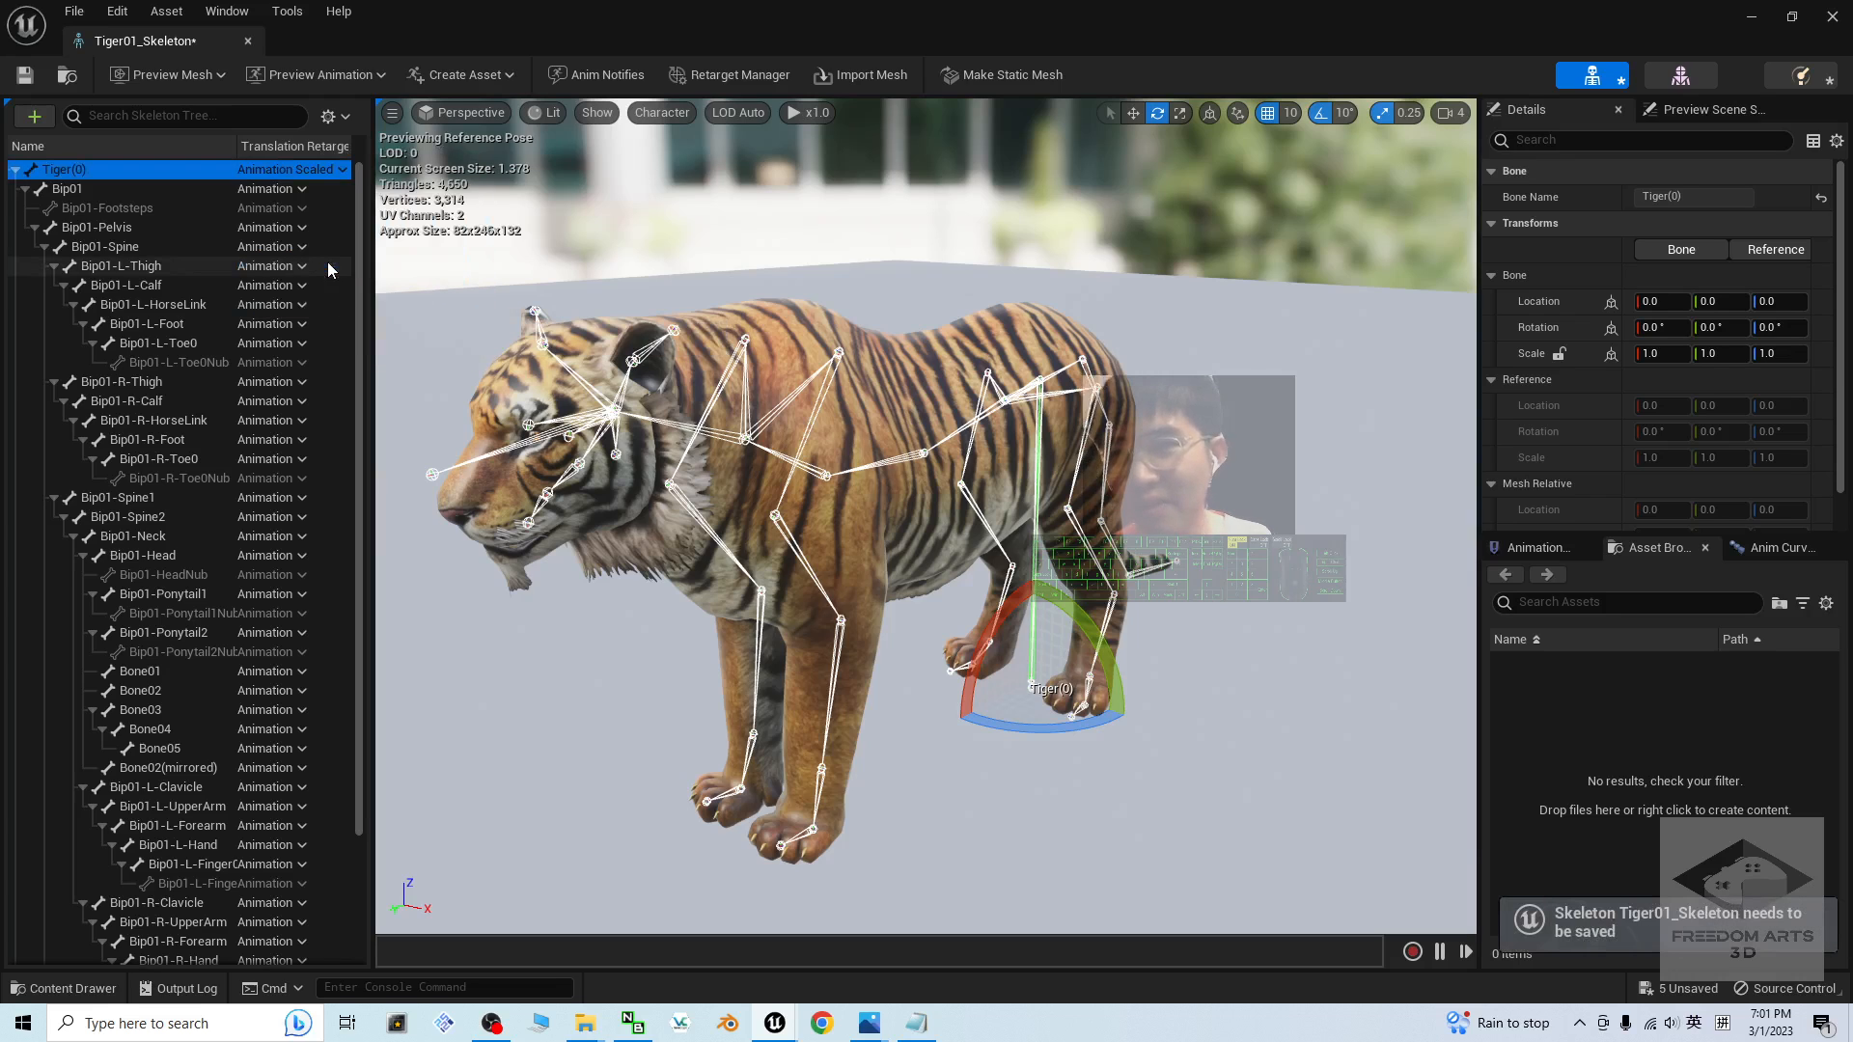
- Set the Bip01-Pelvis bone's translation retargeting to Animation Scaled, and save and close the skeleton asset
click(132, 229)
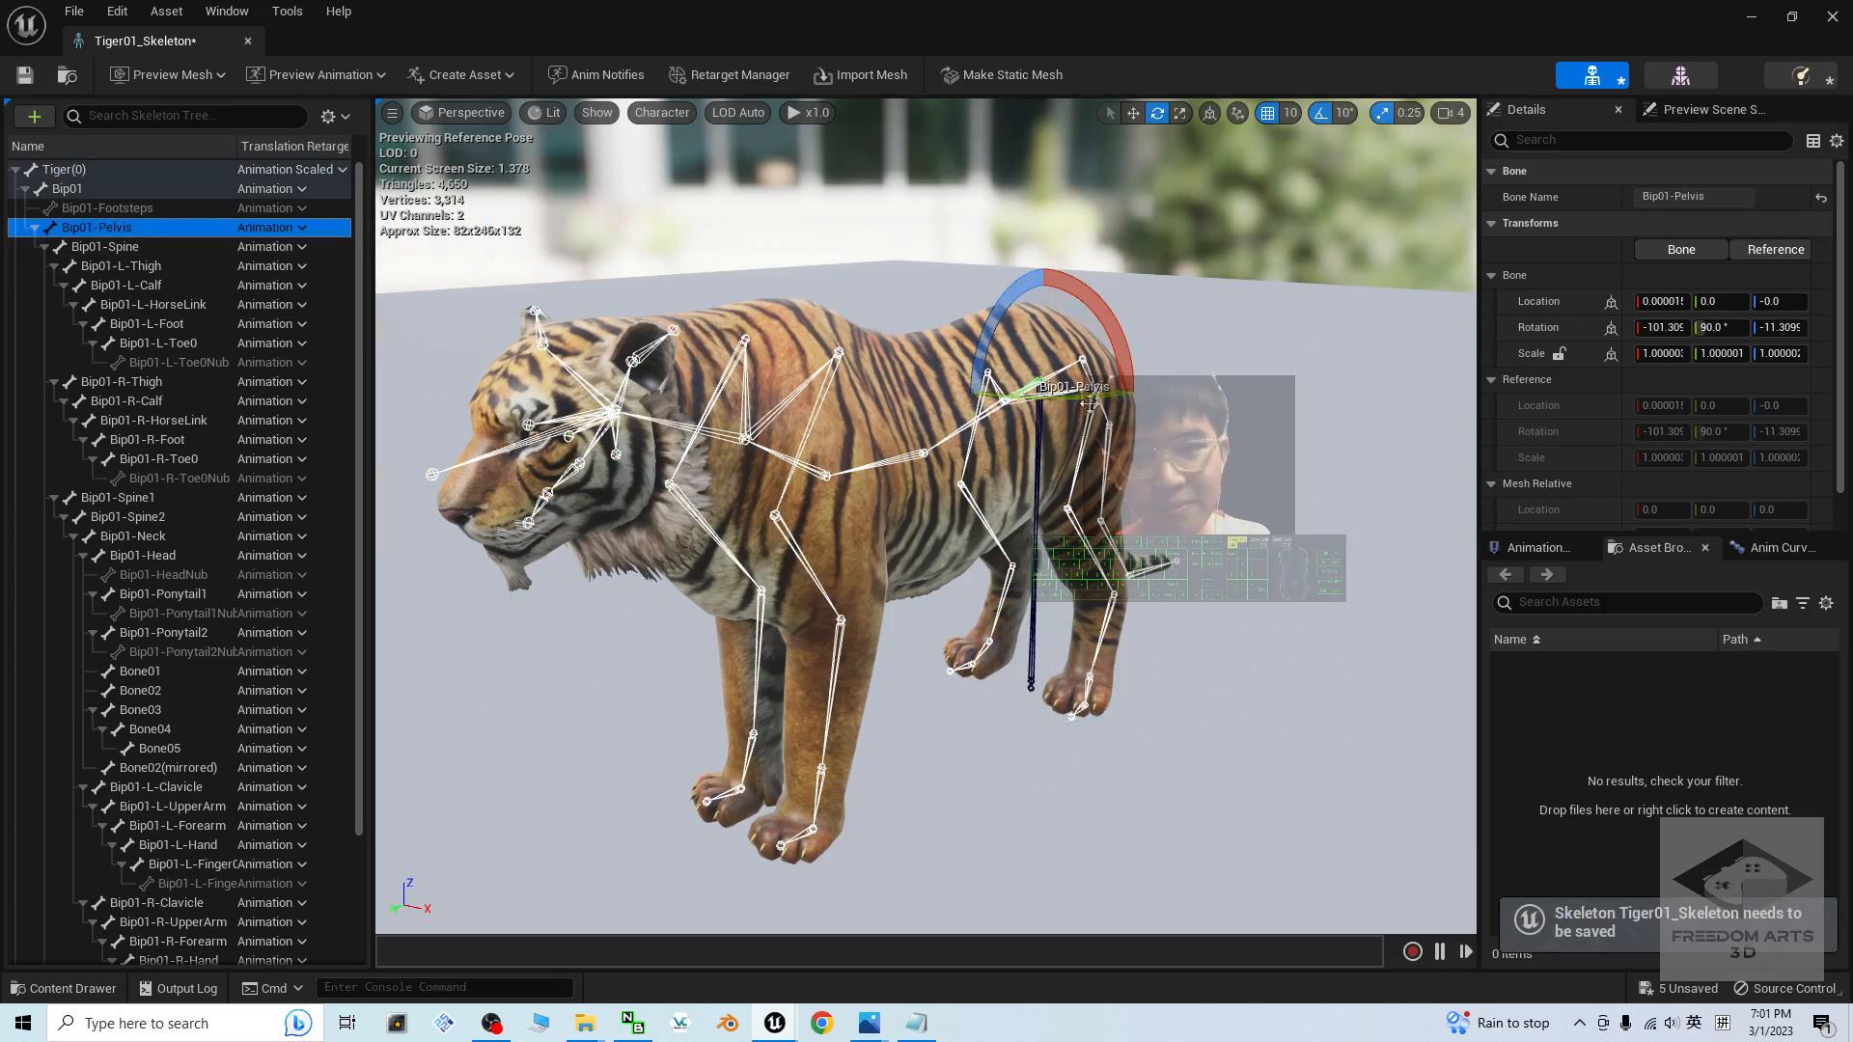
alt+drag(1242, 552, 1178, 614)
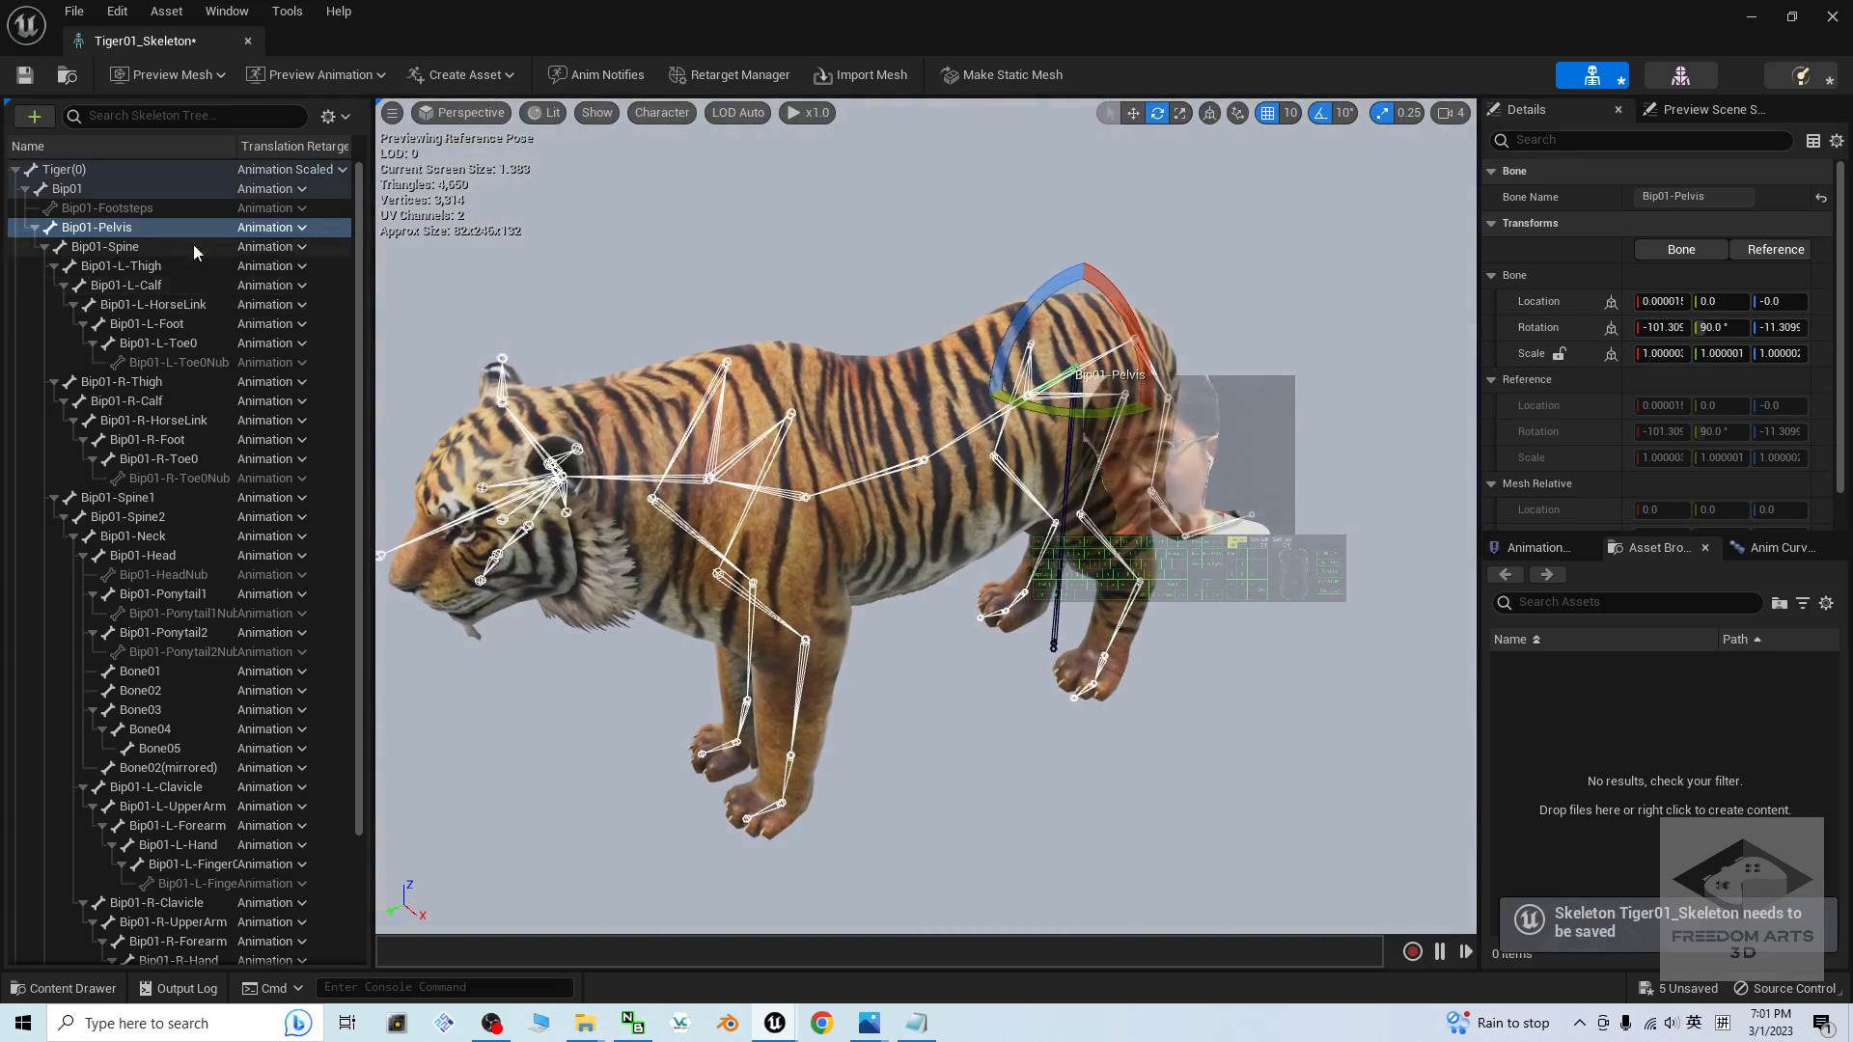
click(292, 234)
click(326, 318)
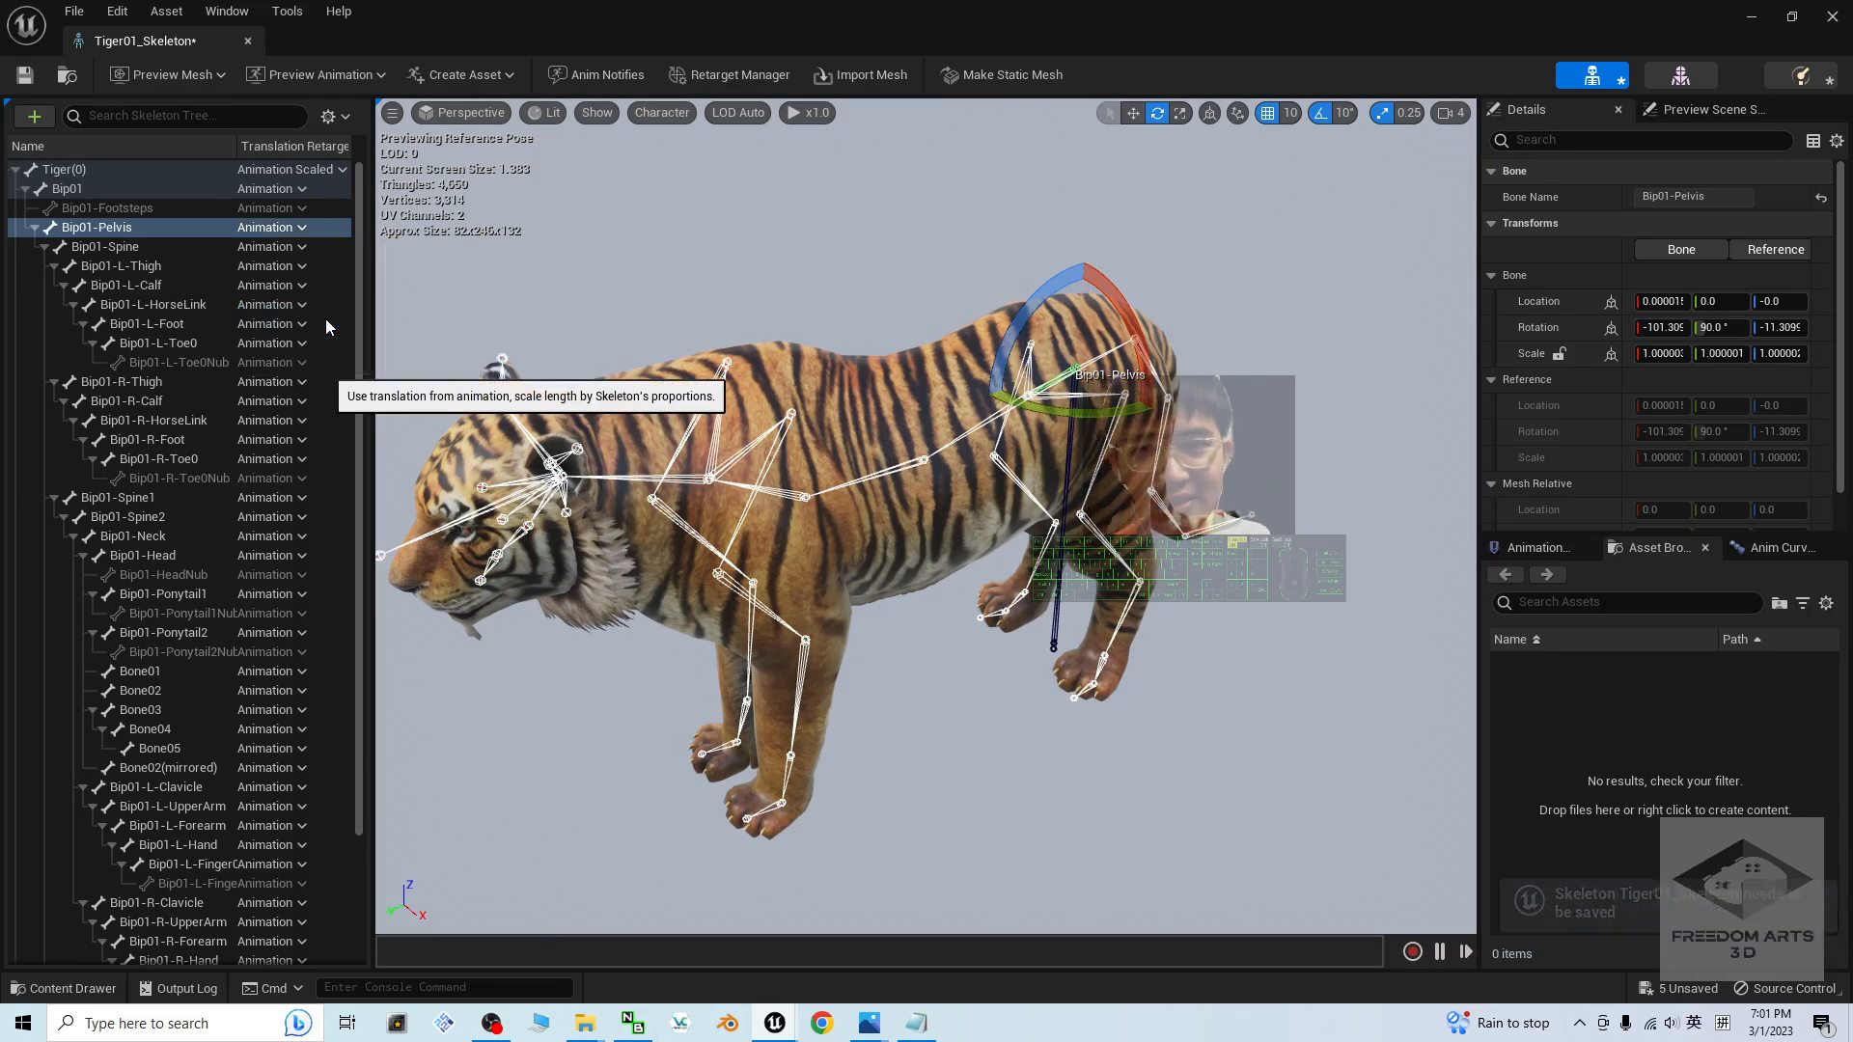
click(25, 74)
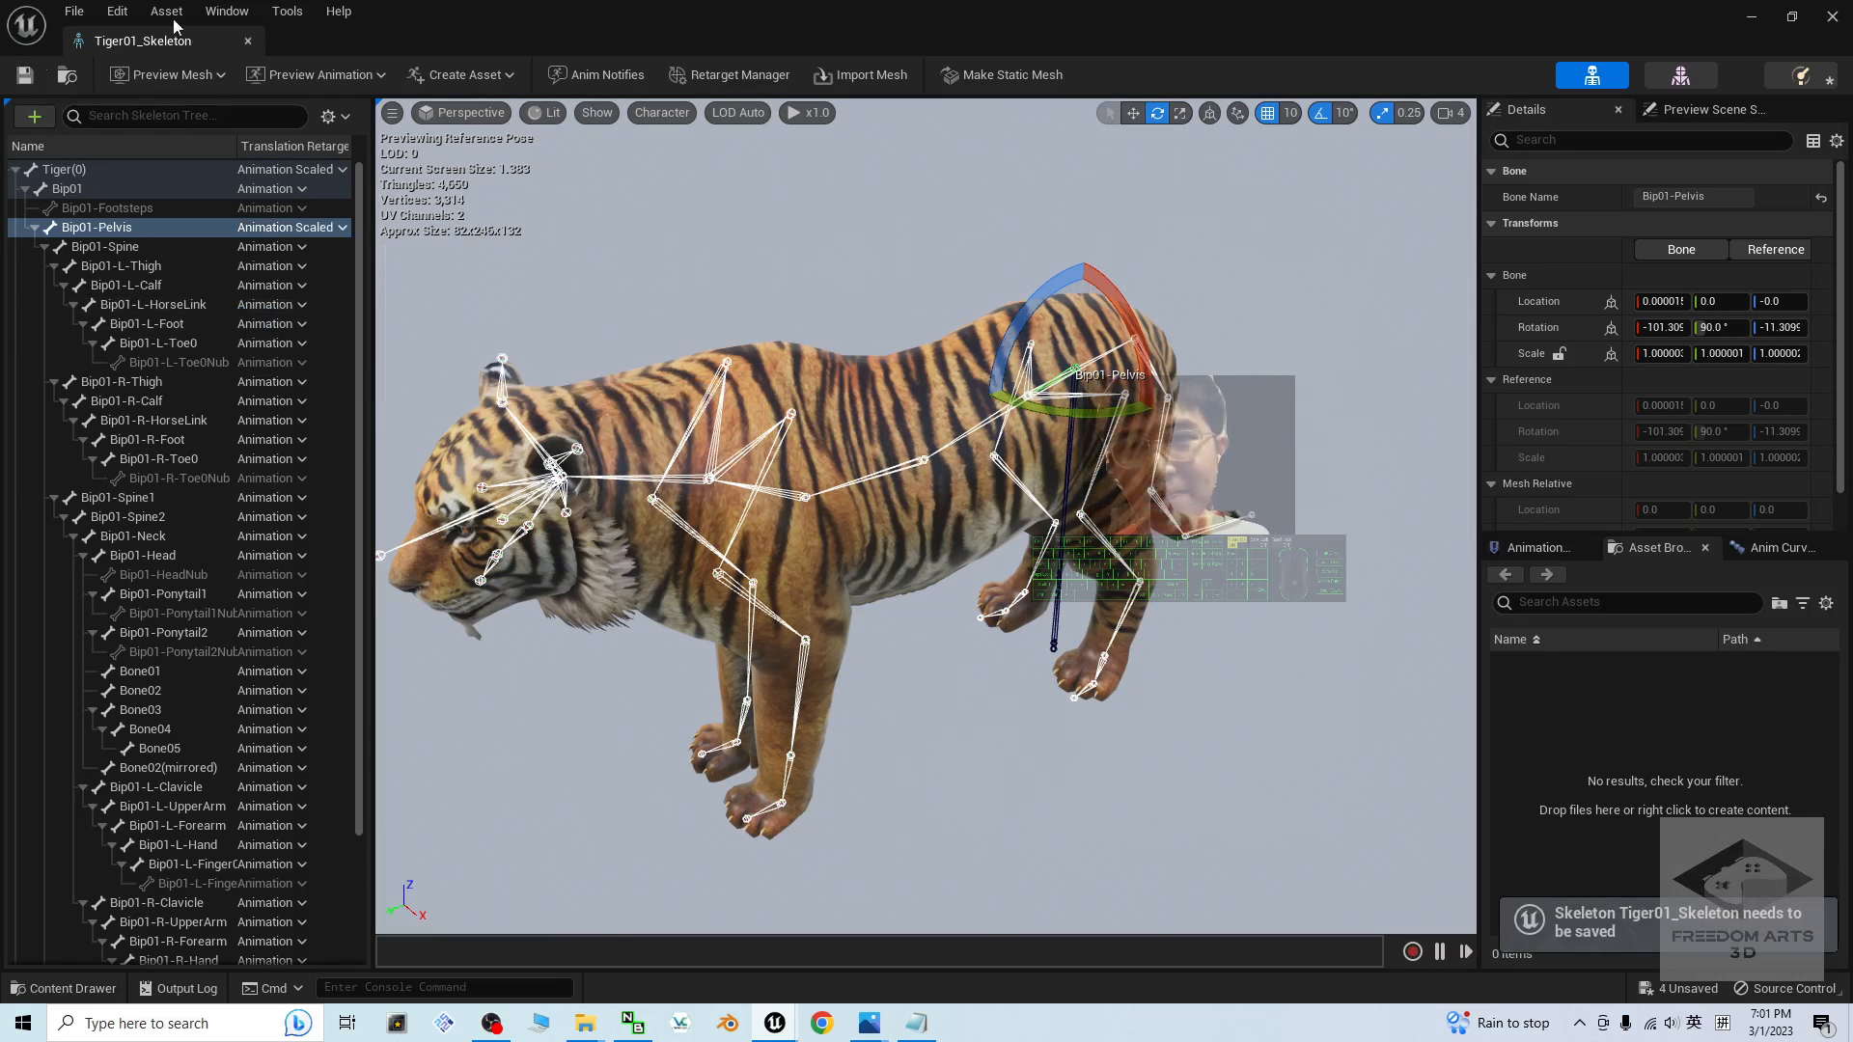
click(1833, 16)
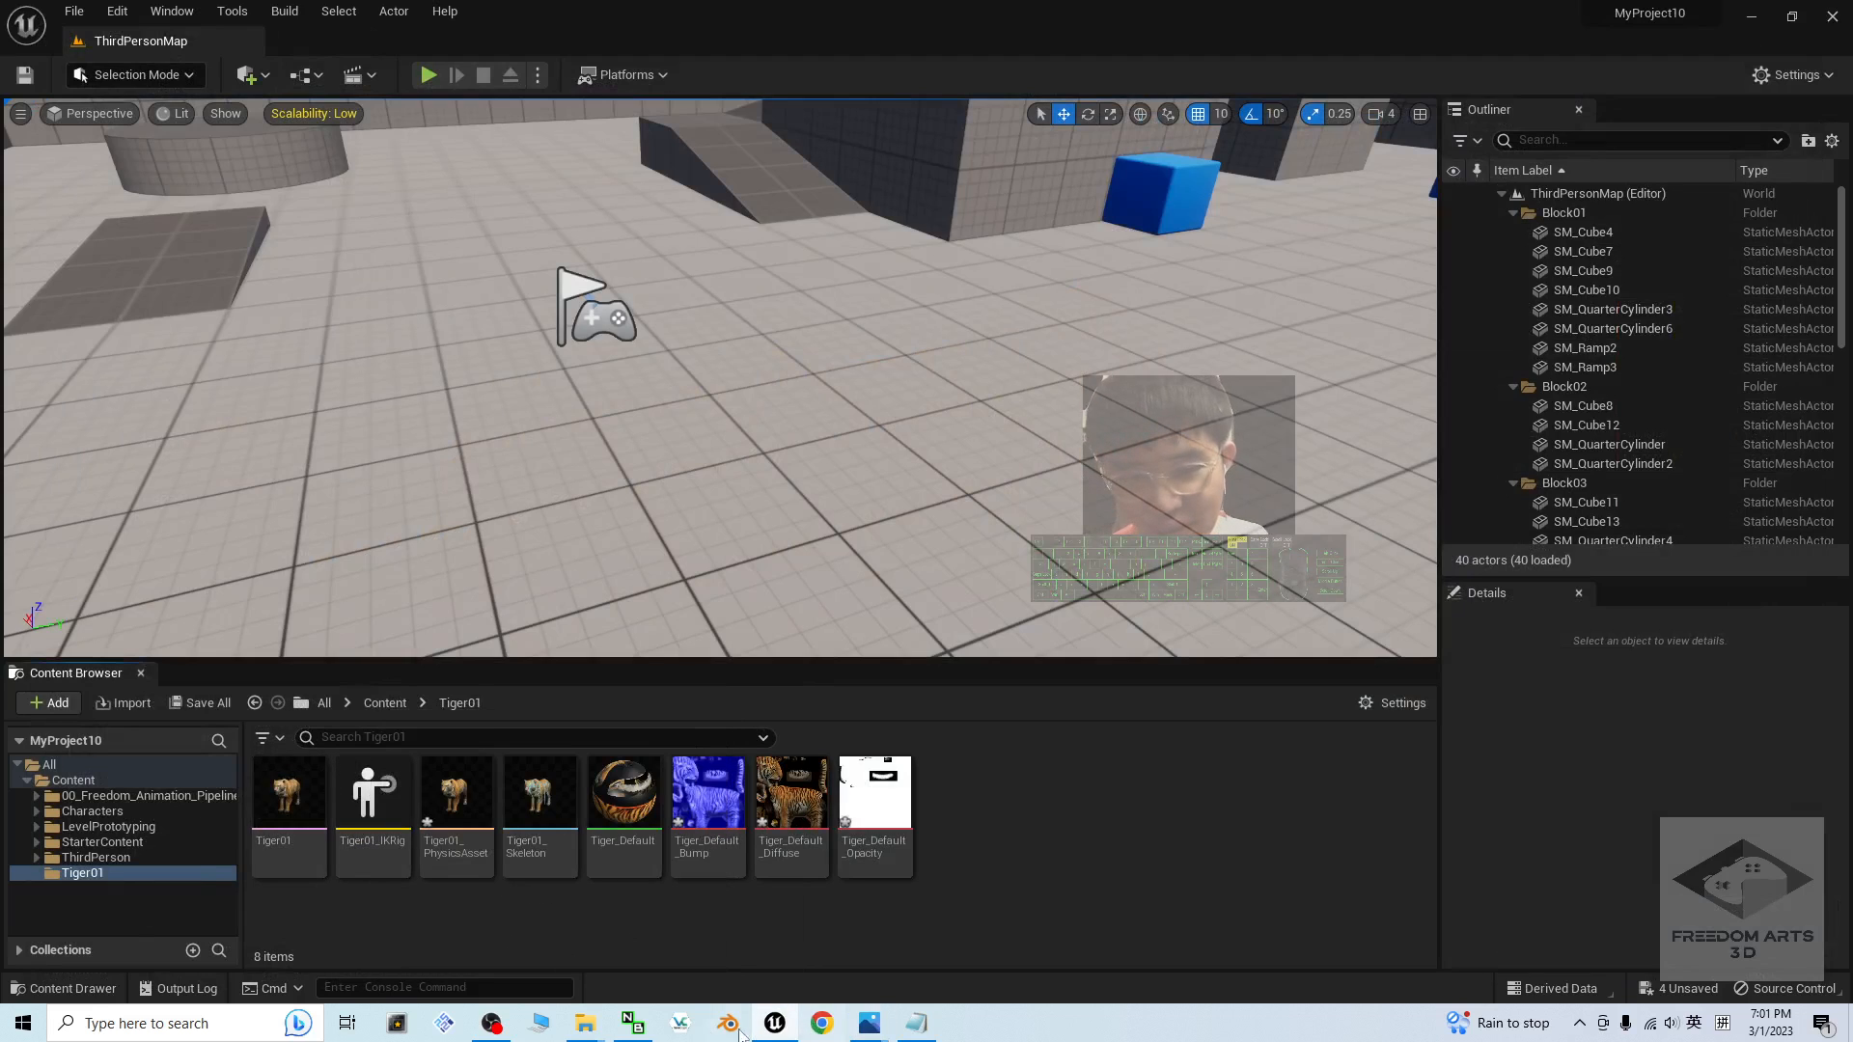
- View the cover.jpg image in Photos and return to the Unreal Engine level editor
mouse_move(871, 1025)
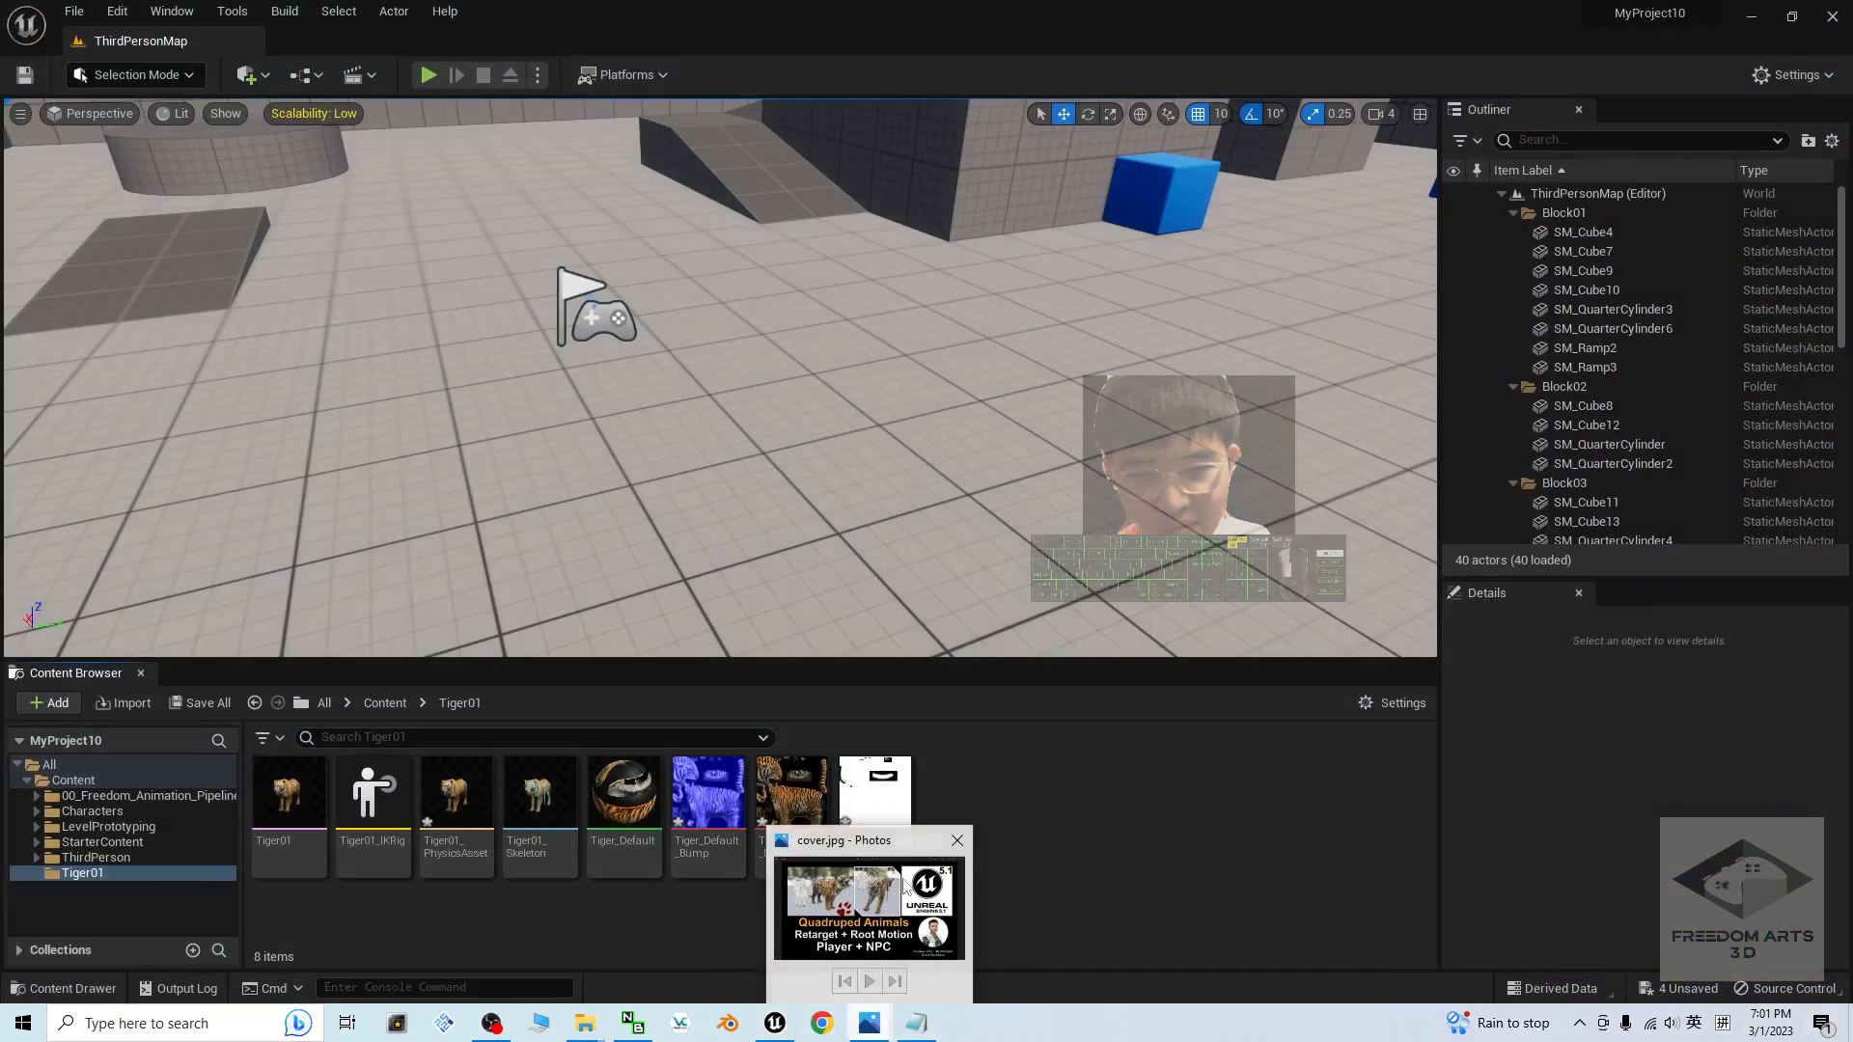
click(905, 886)
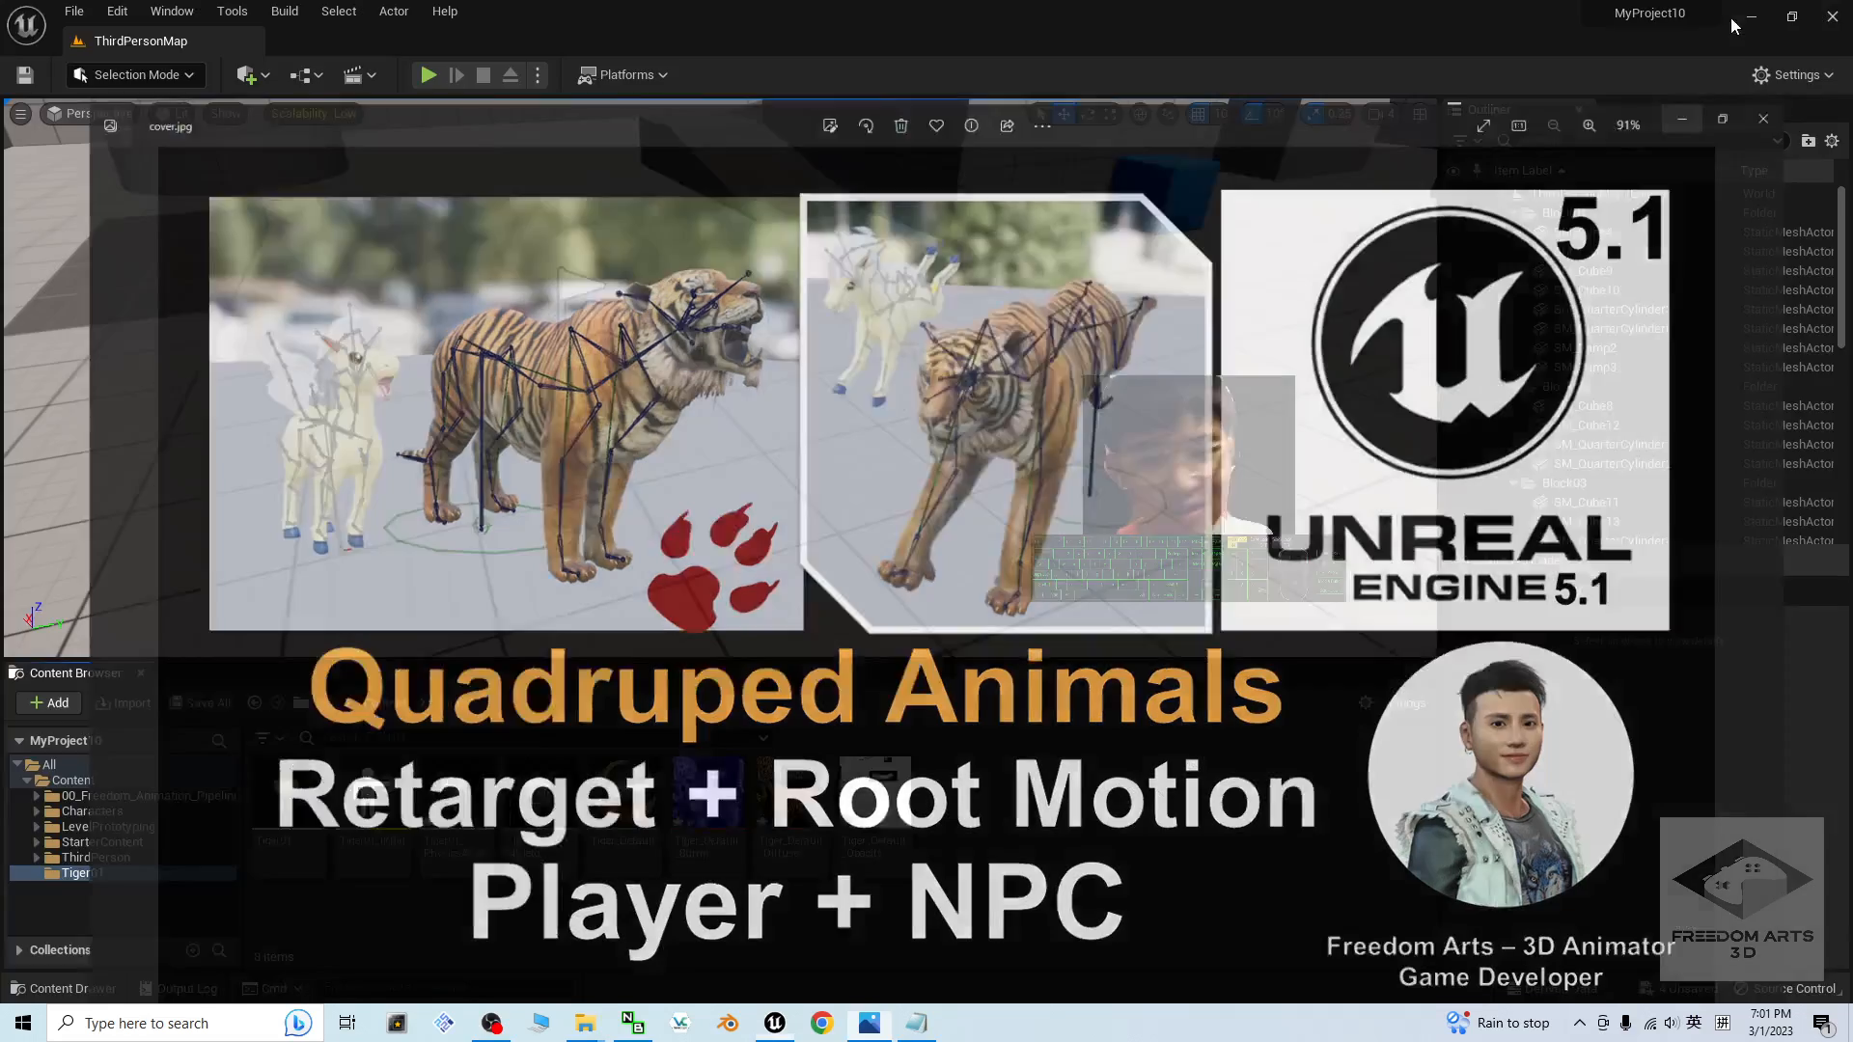
click(1738, 19)
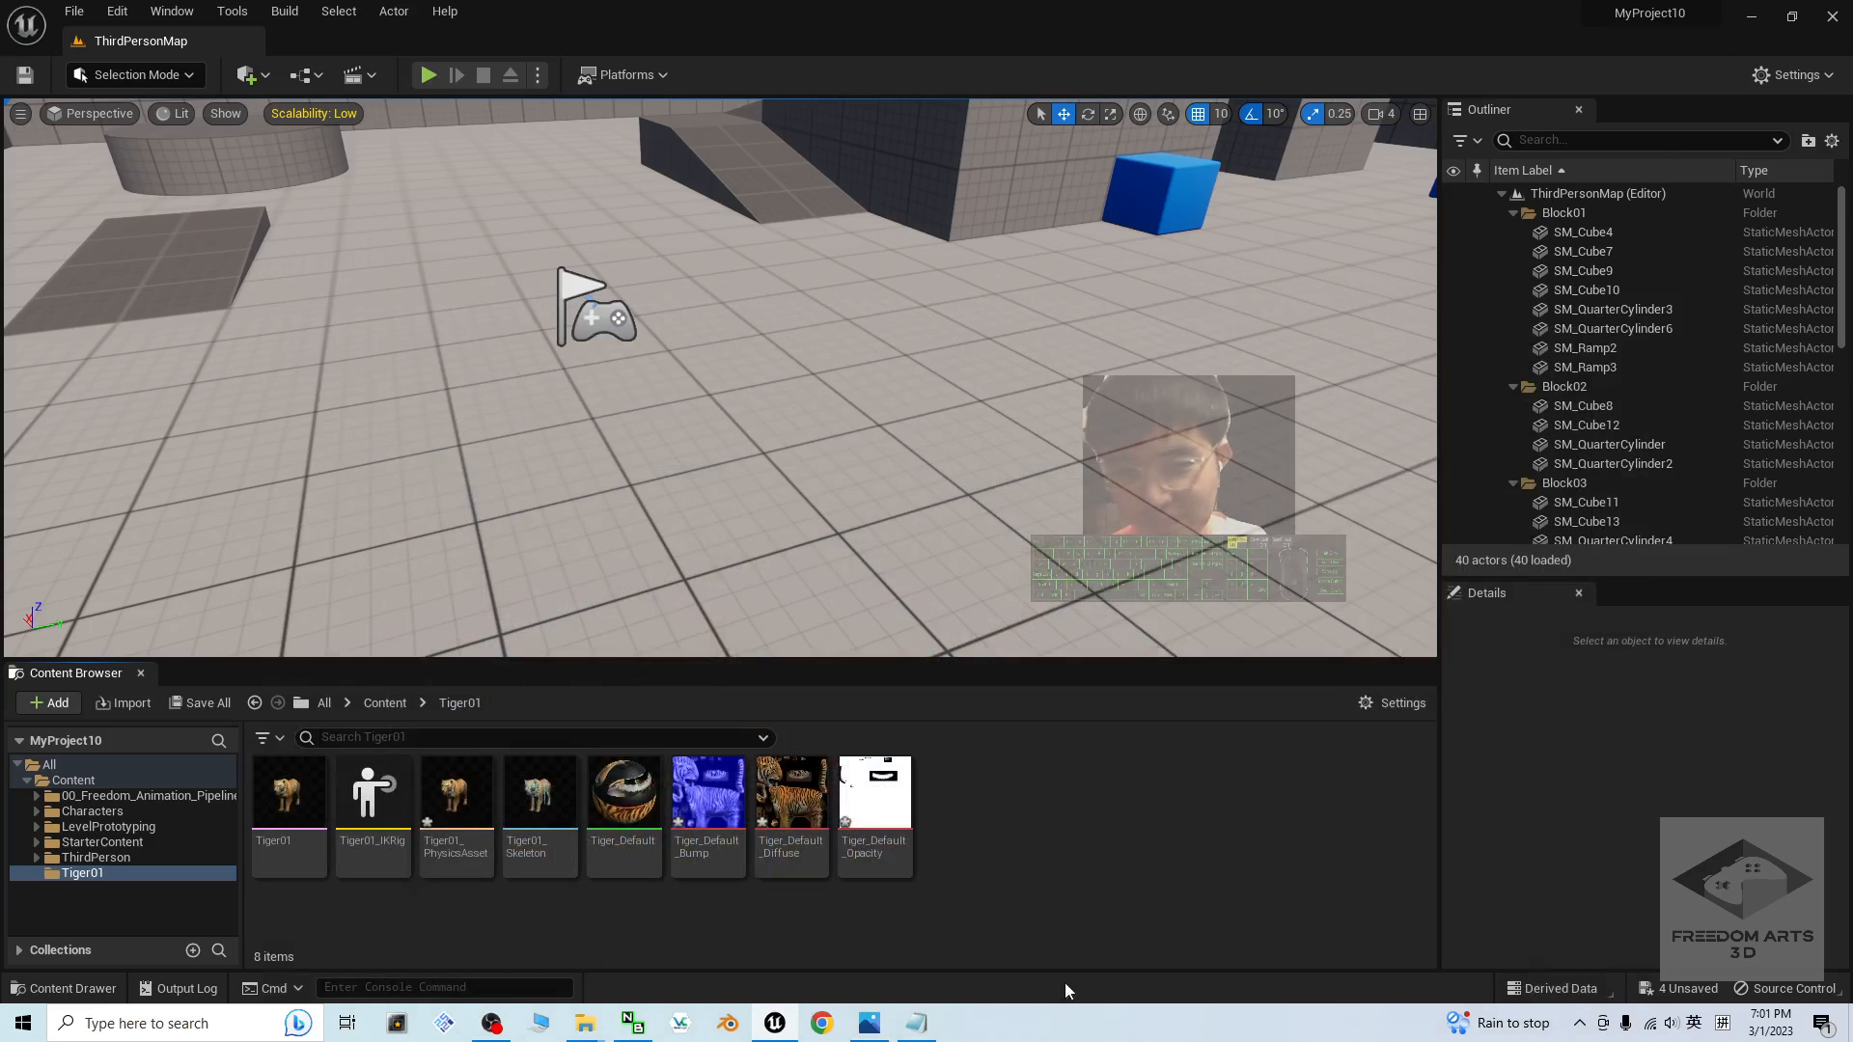
- Create an IK Retargeter in the Tiger01 folder with Quadruped_IKRig as its source, named Quadruped_to_tiger01_IKRetargeter
right_click(930, 884)
click(917, 913)
right_click(977, 817)
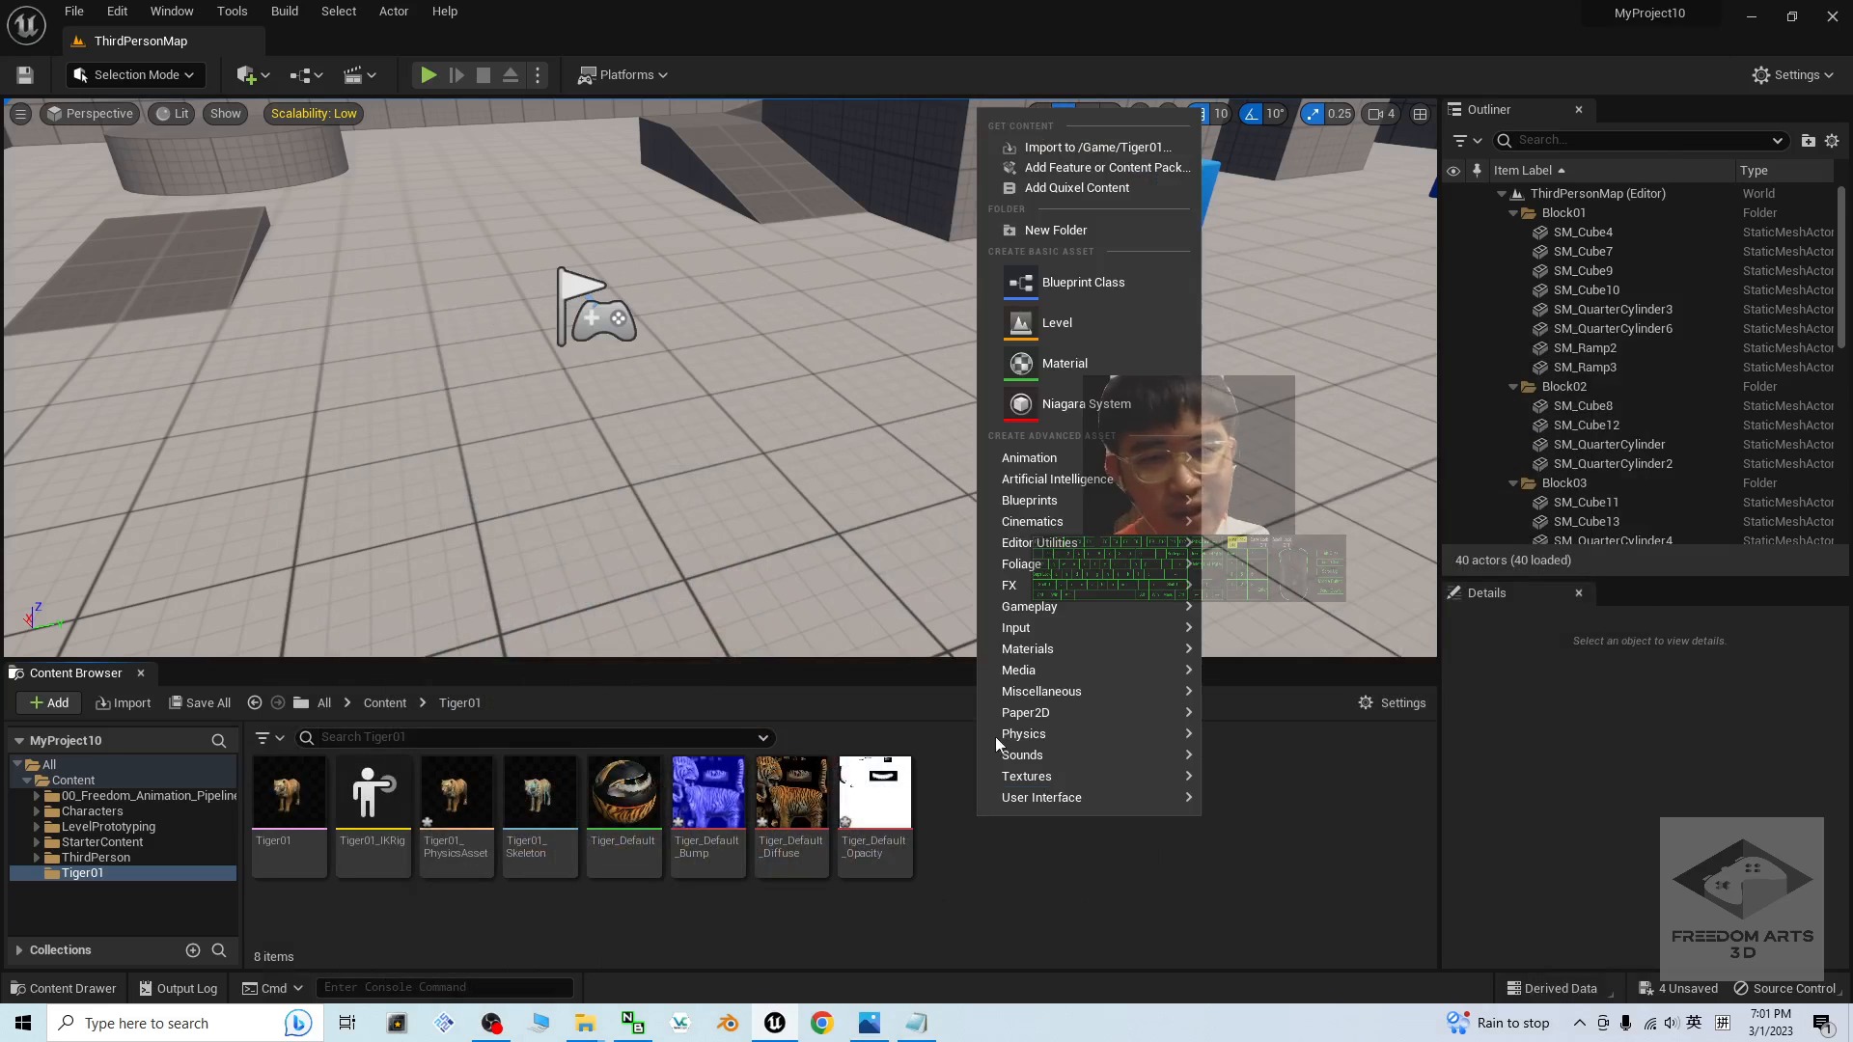
mouse_move(1110, 457)
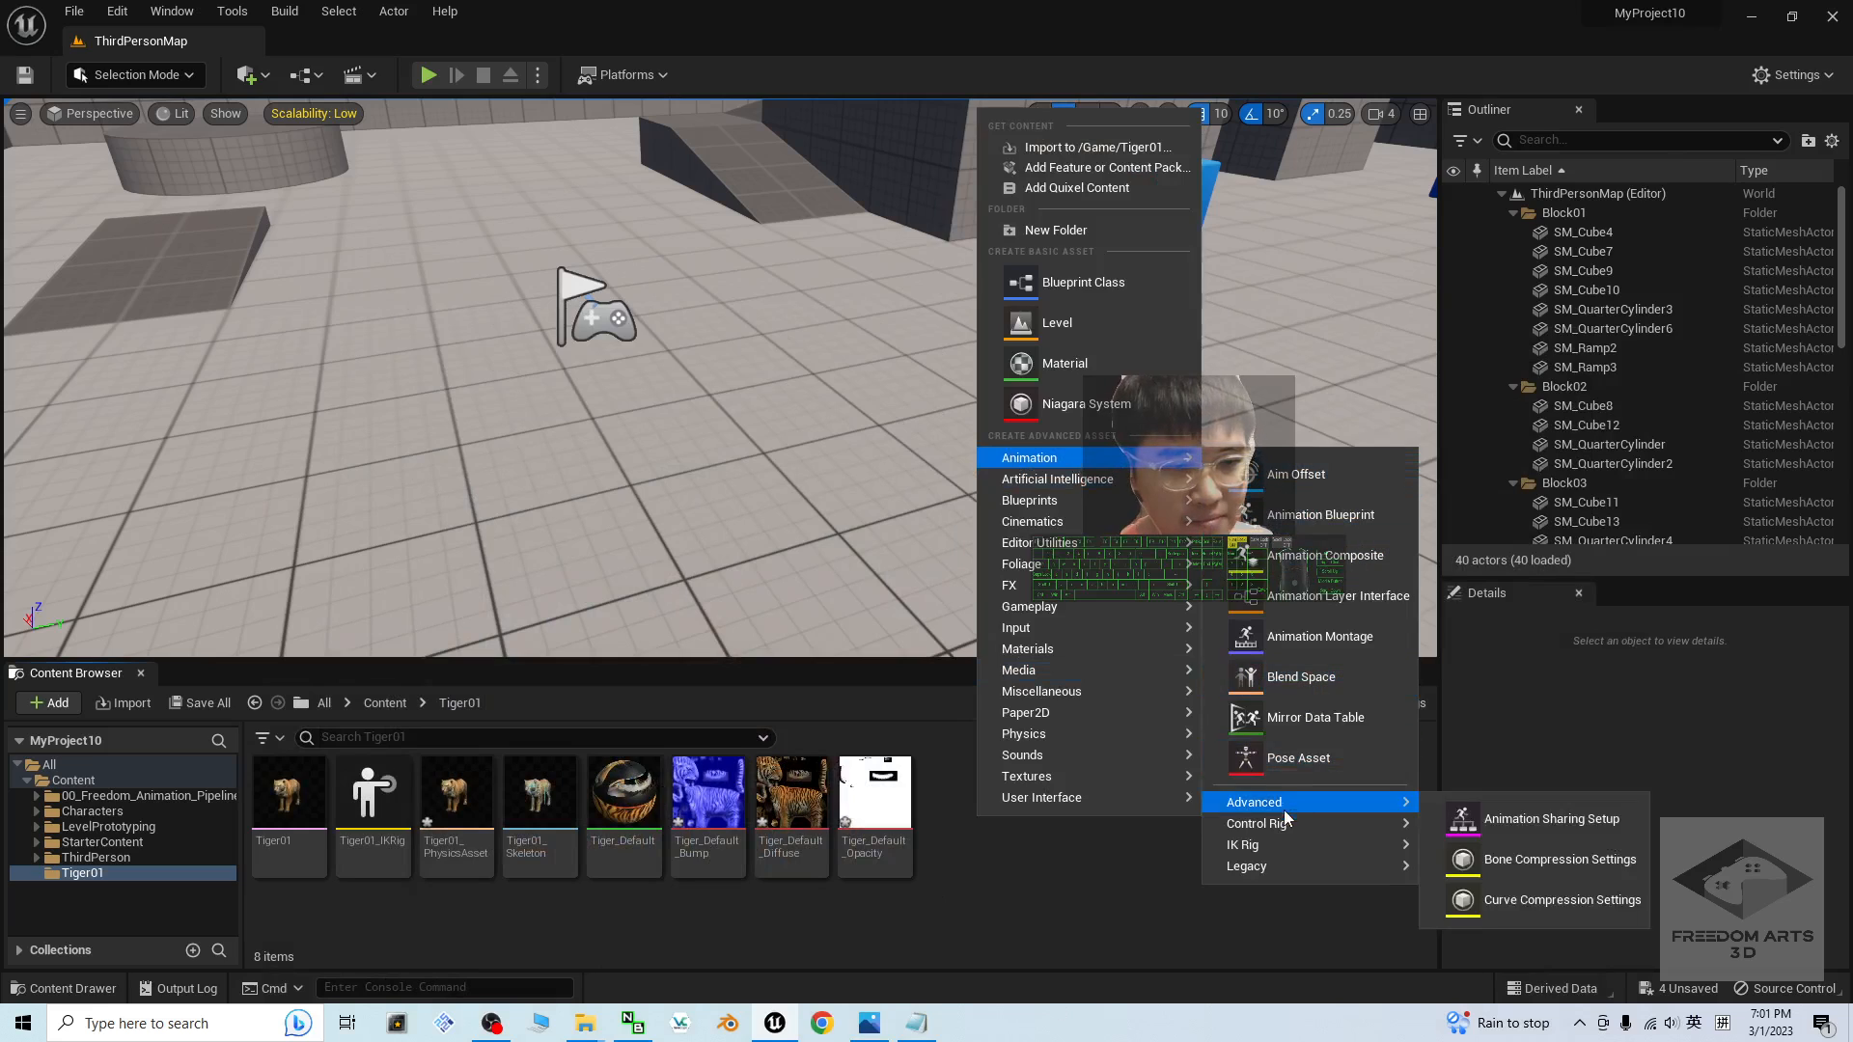
mouse_move(1264, 828)
mouse_move(1351, 845)
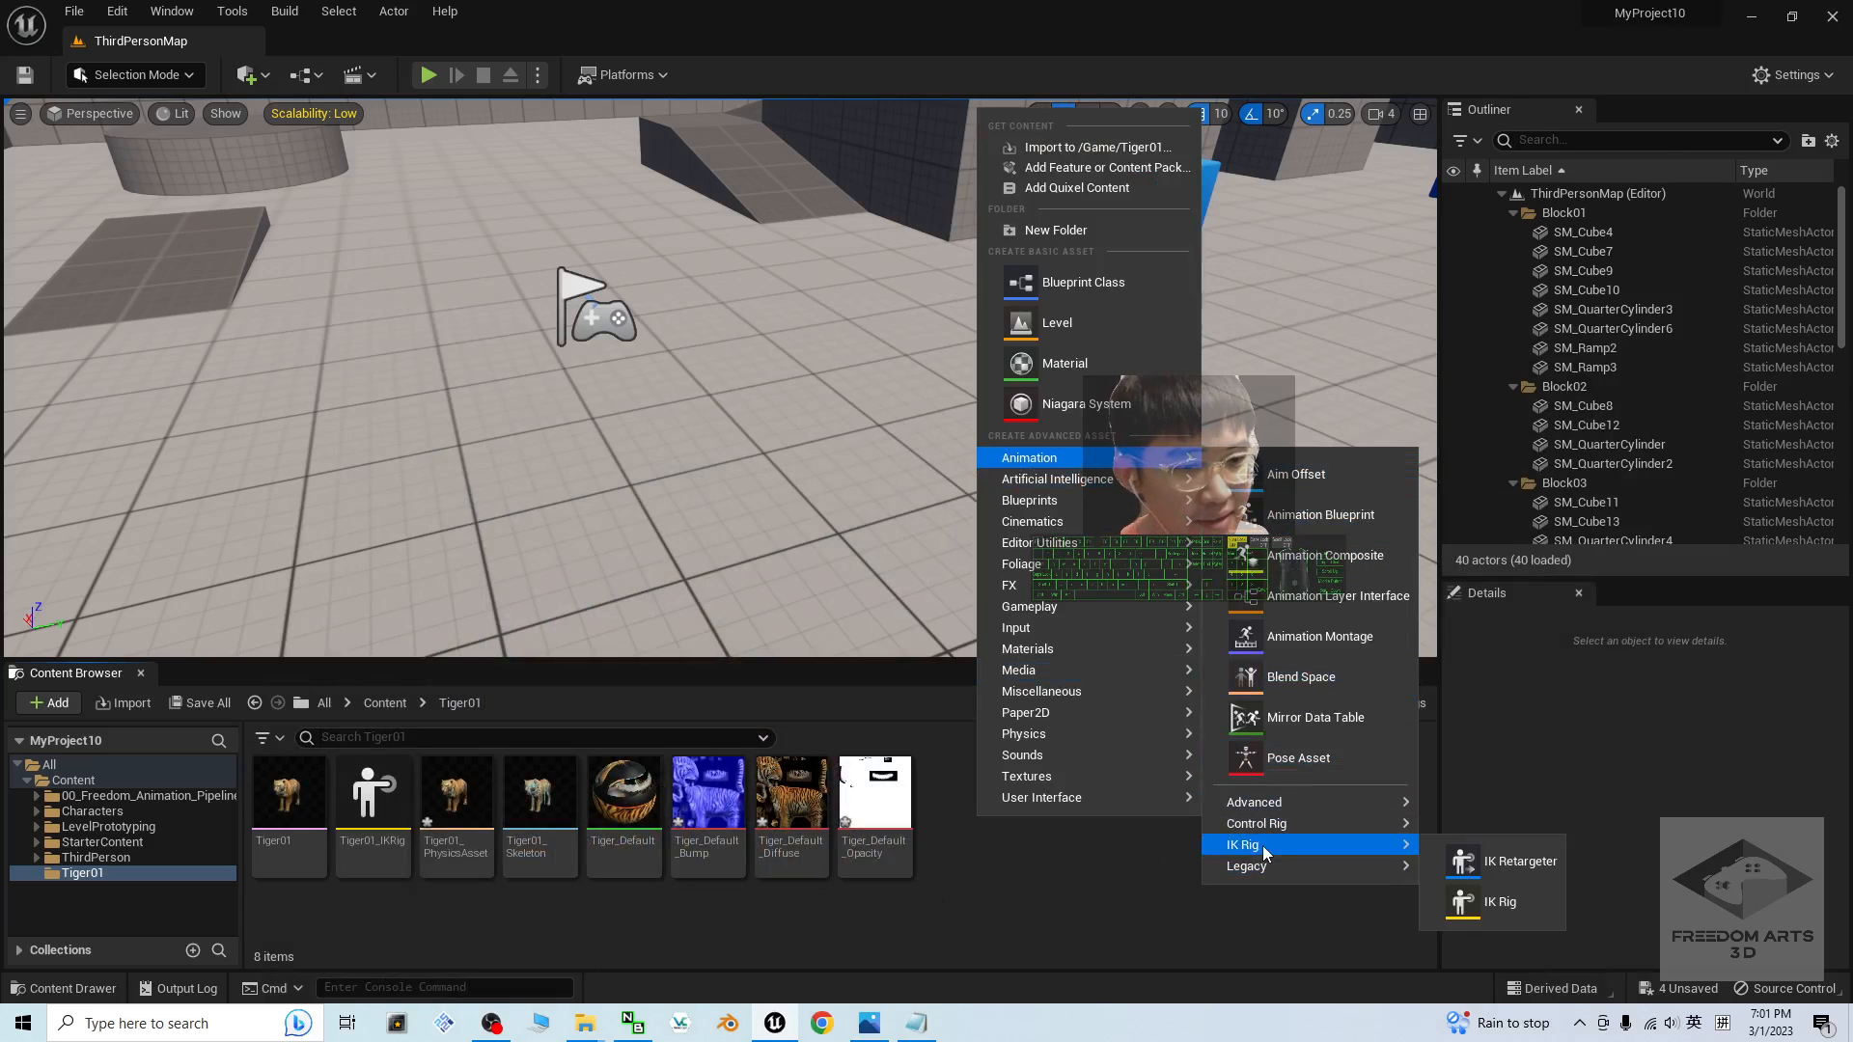
click(1507, 871)
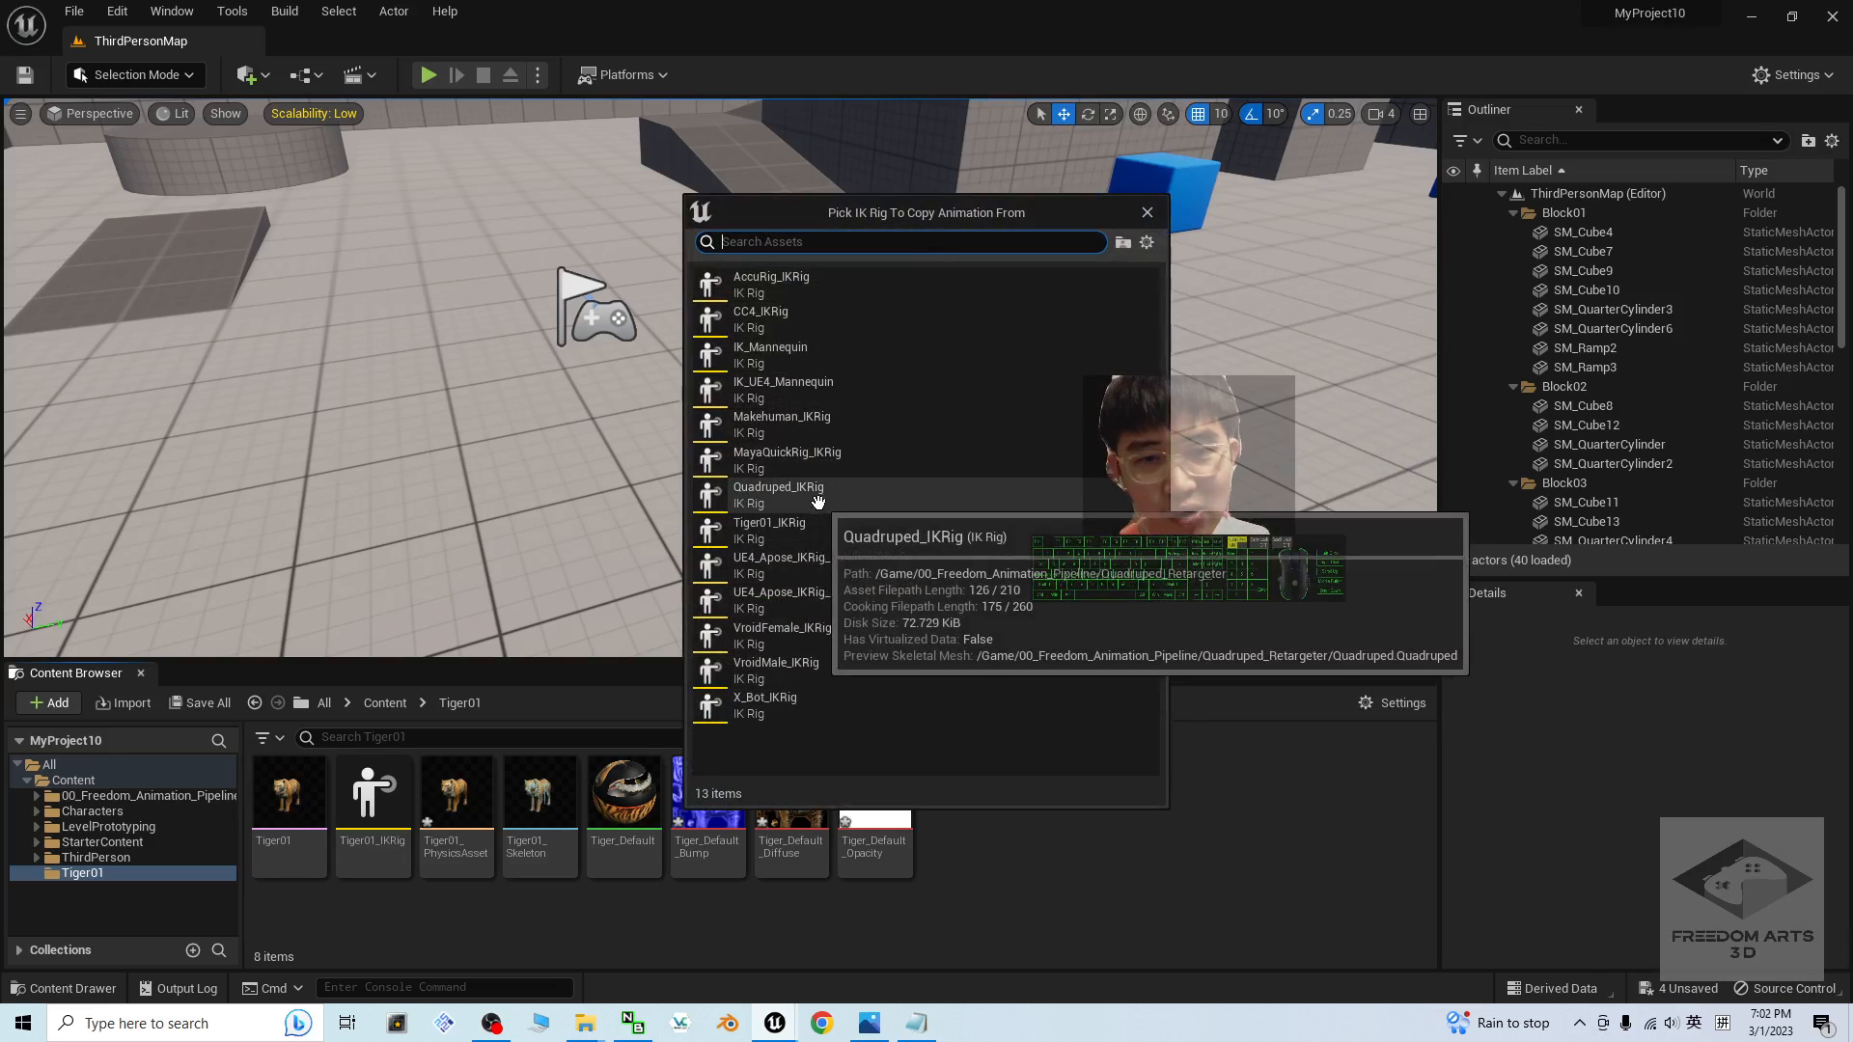
click(776, 489)
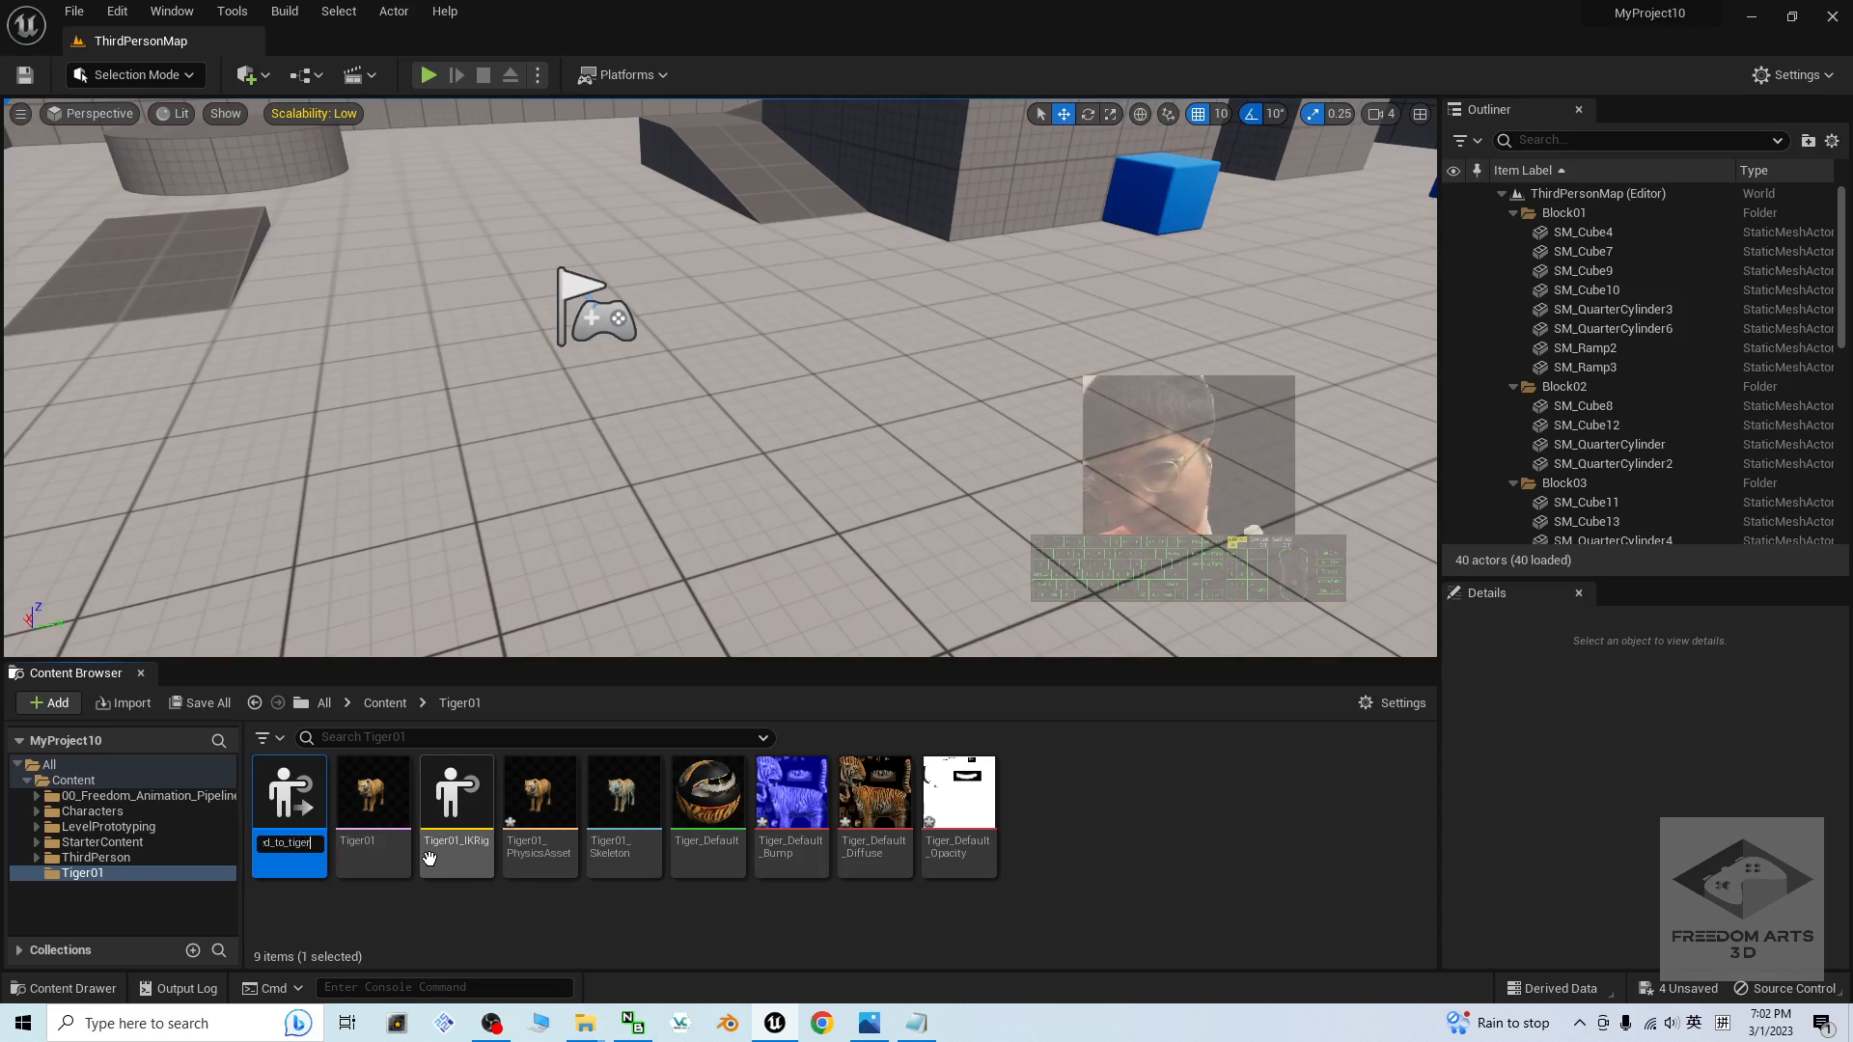
text())
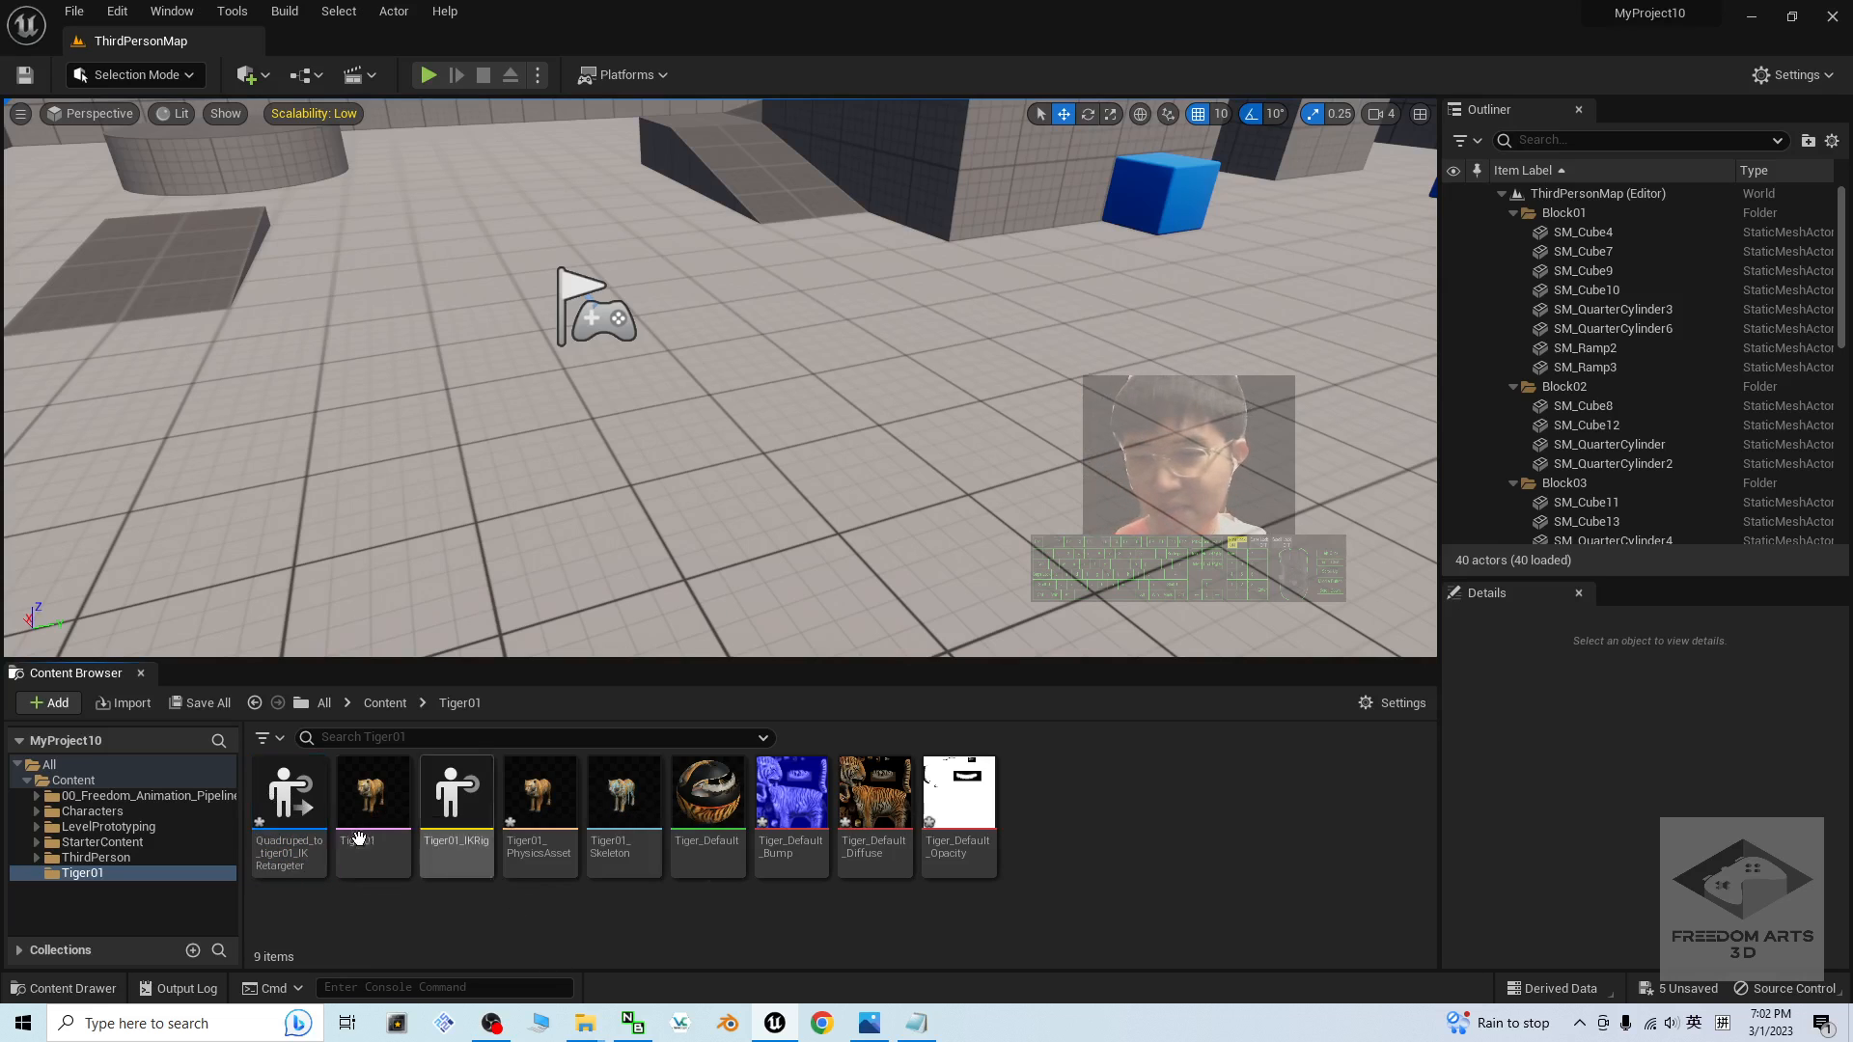
- Open the Quadruped_to_tiger01_IKRetargeter asset without applying a vertical offset to the source root bone
double_click(301, 809)
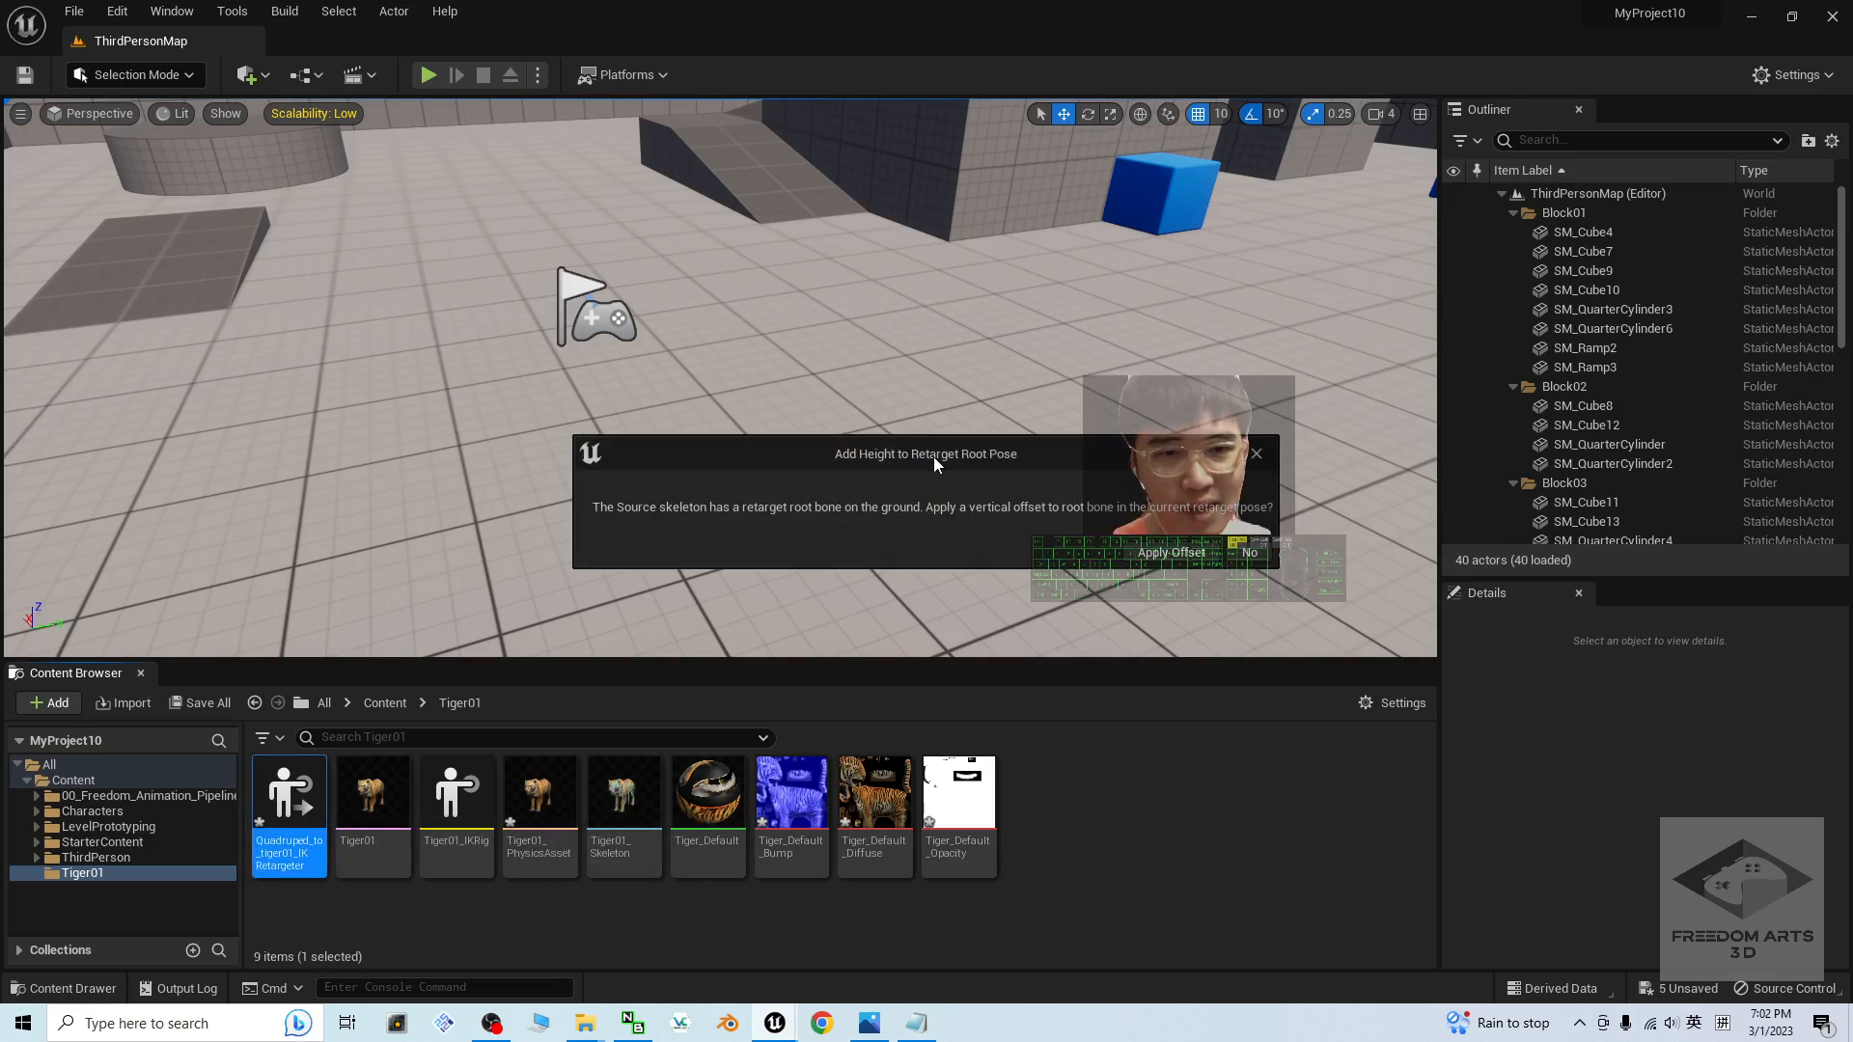
click(1249, 553)
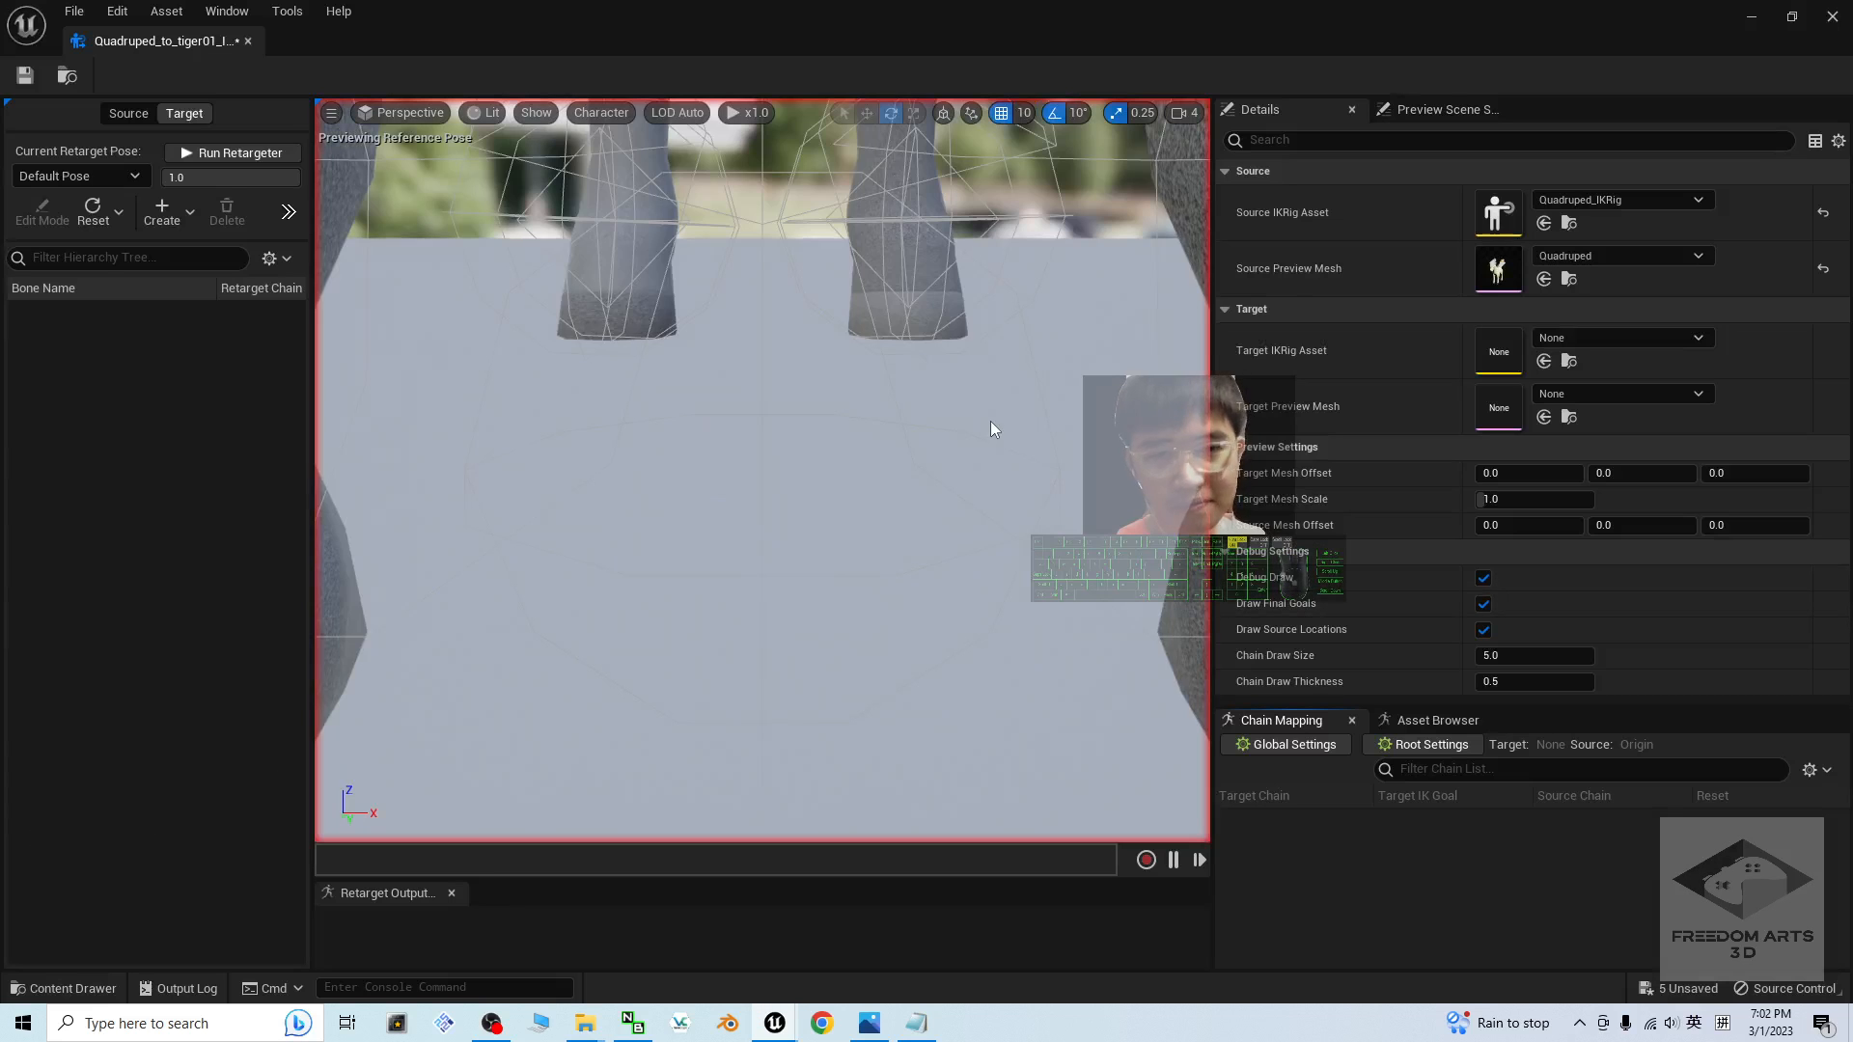
alt+drag(991, 427, 869, 432)
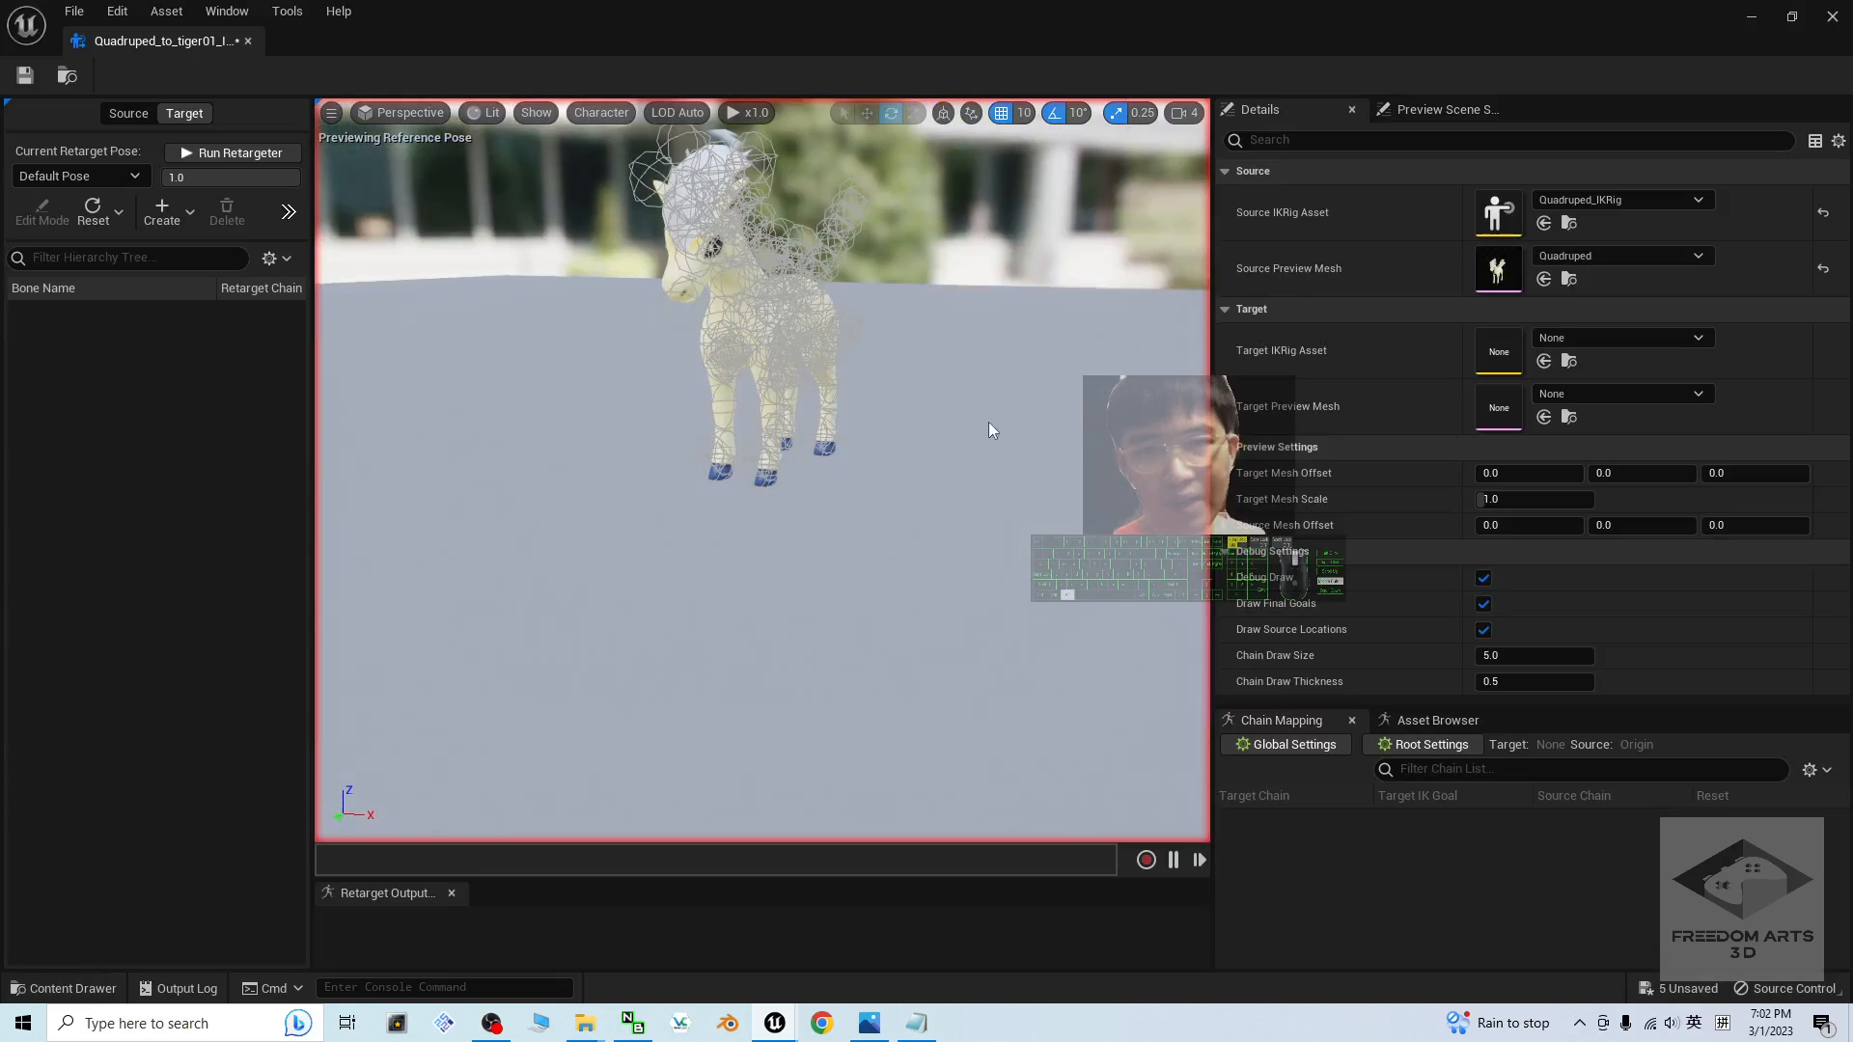
alt+middle_drag(989, 423, 927, 541)
alt+drag(927, 425, 931, 497)
- Set the bone draw size in the retargeter viewport to 1.0
click(596, 116)
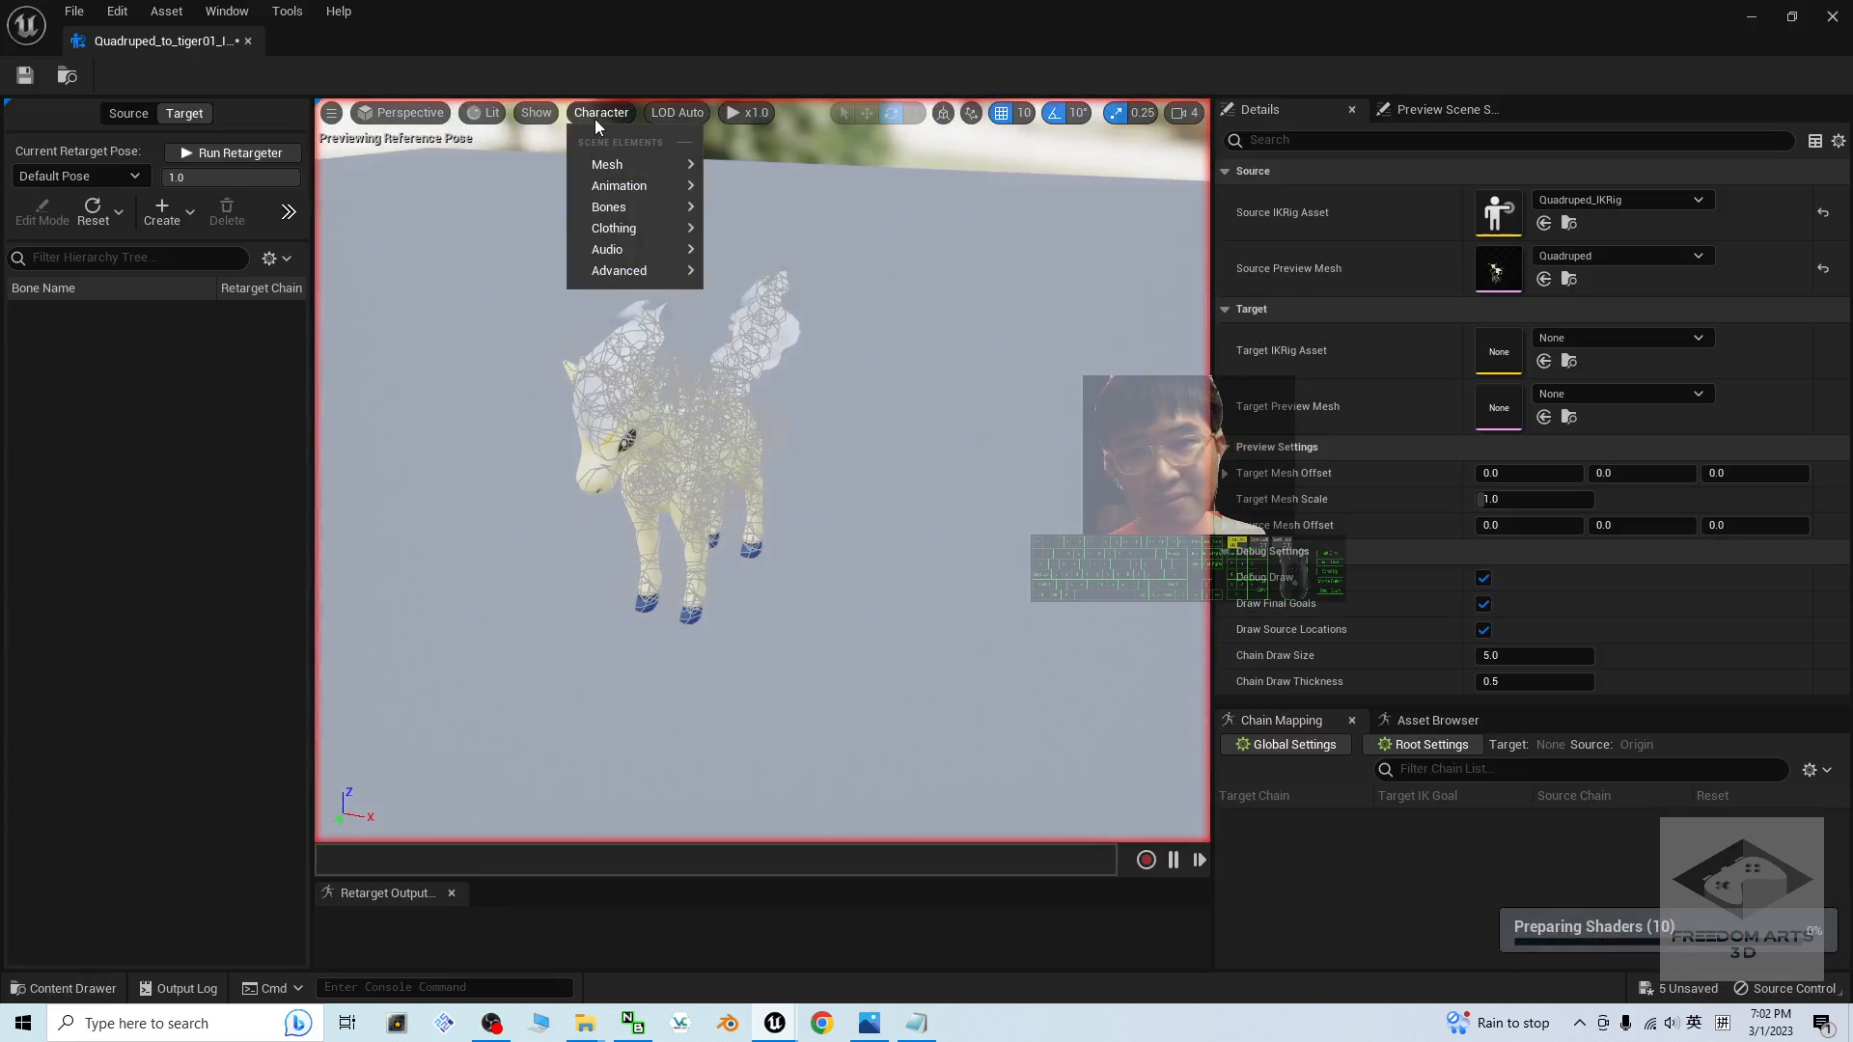
mouse_move(627, 206)
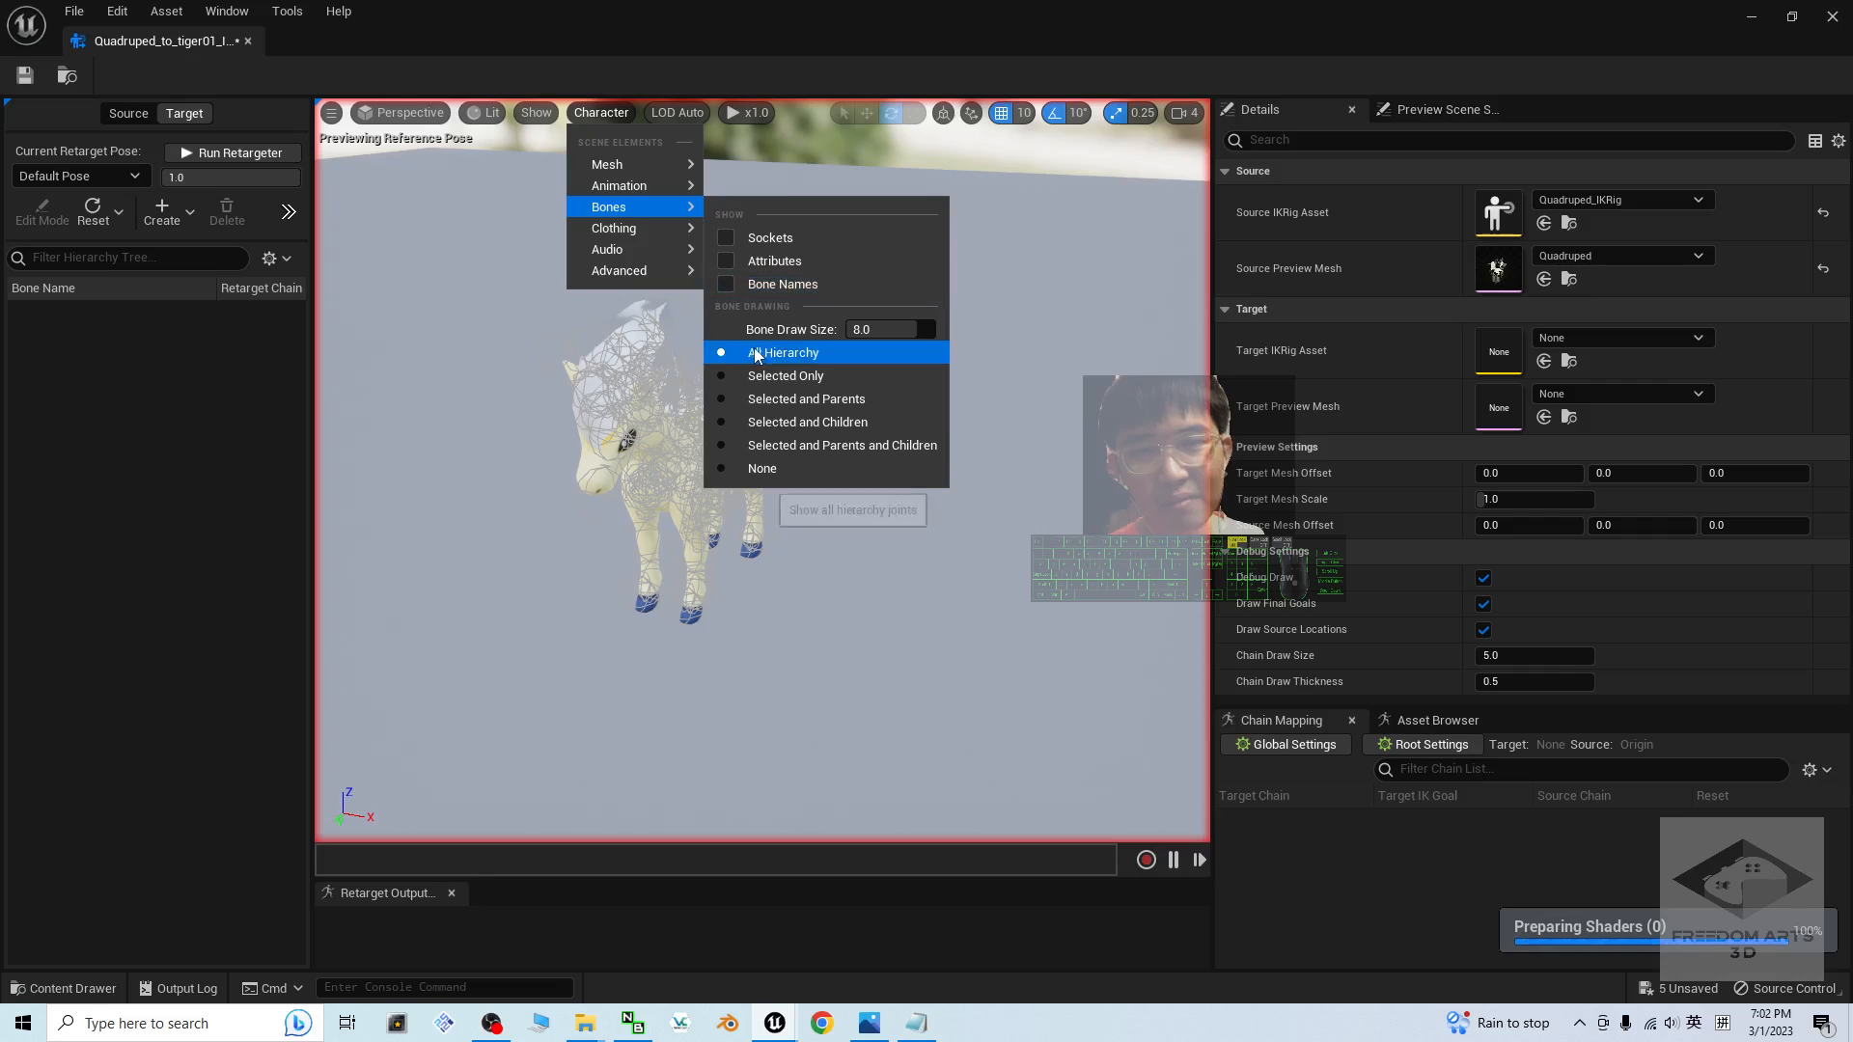
click(862, 330)
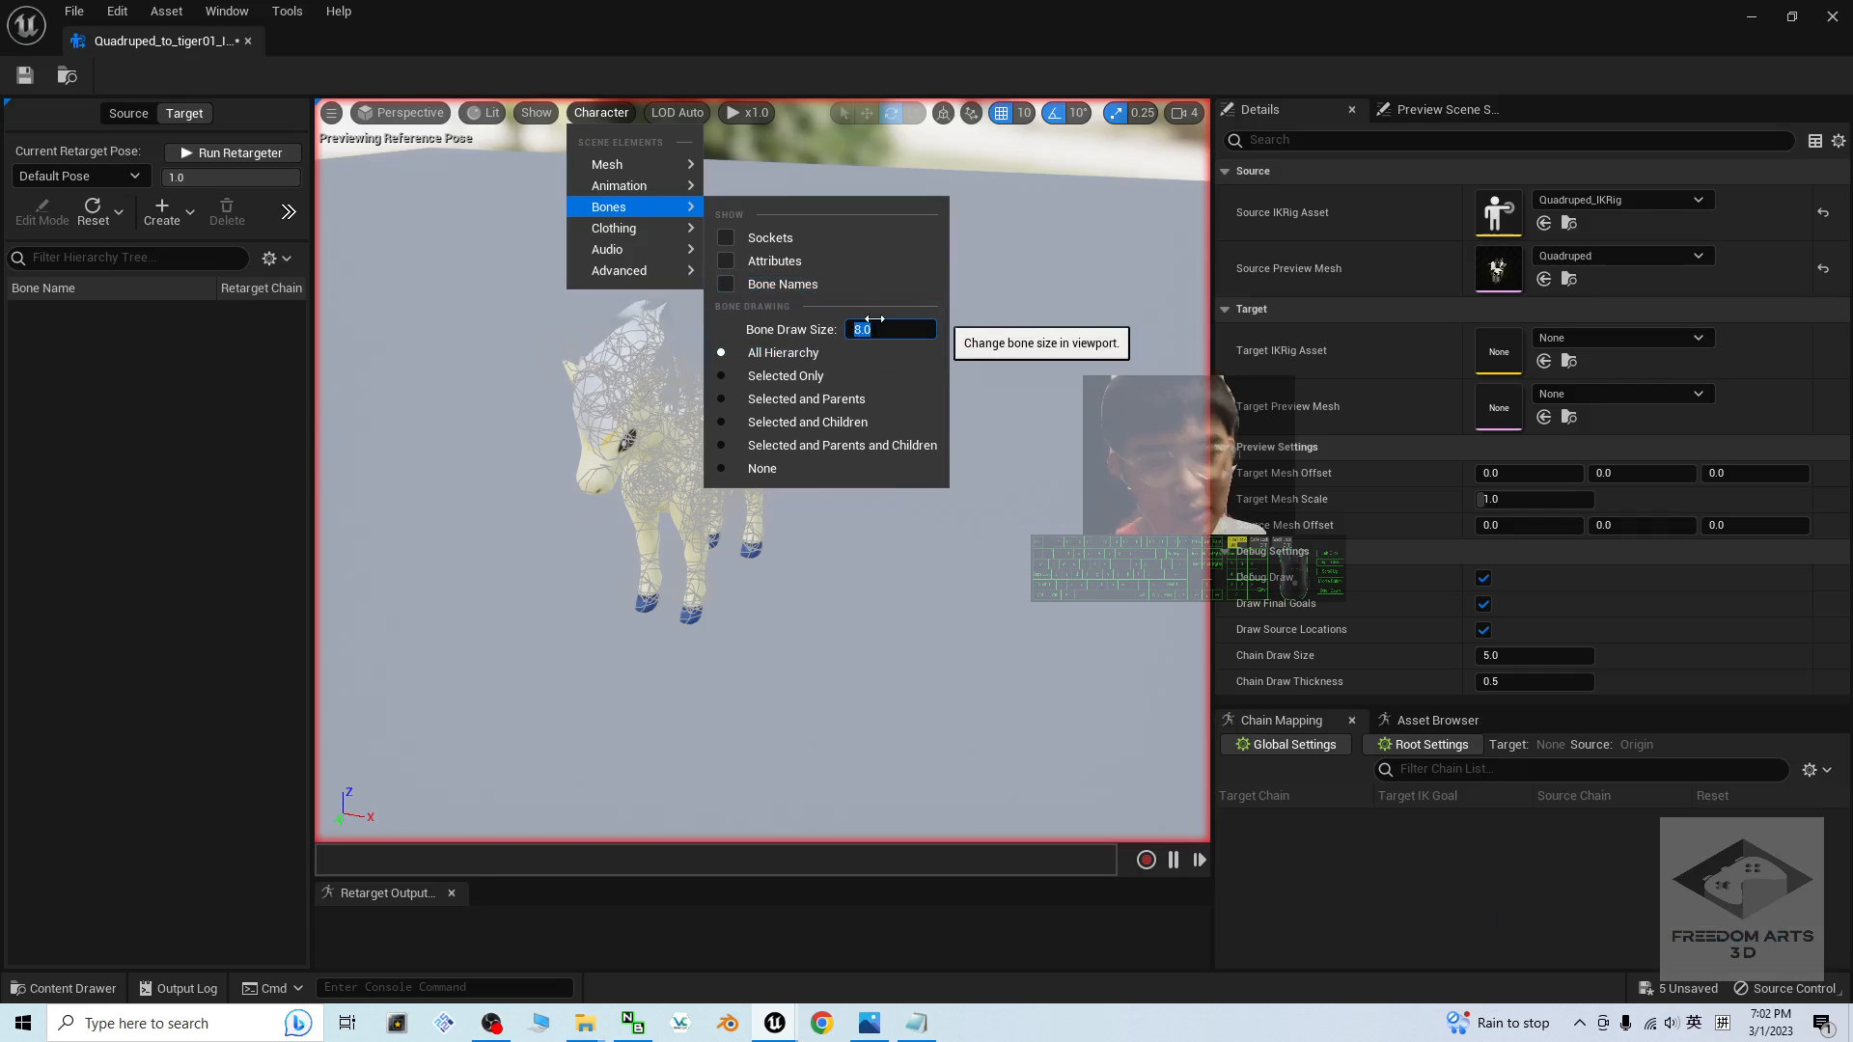
text(1)
key(Return)
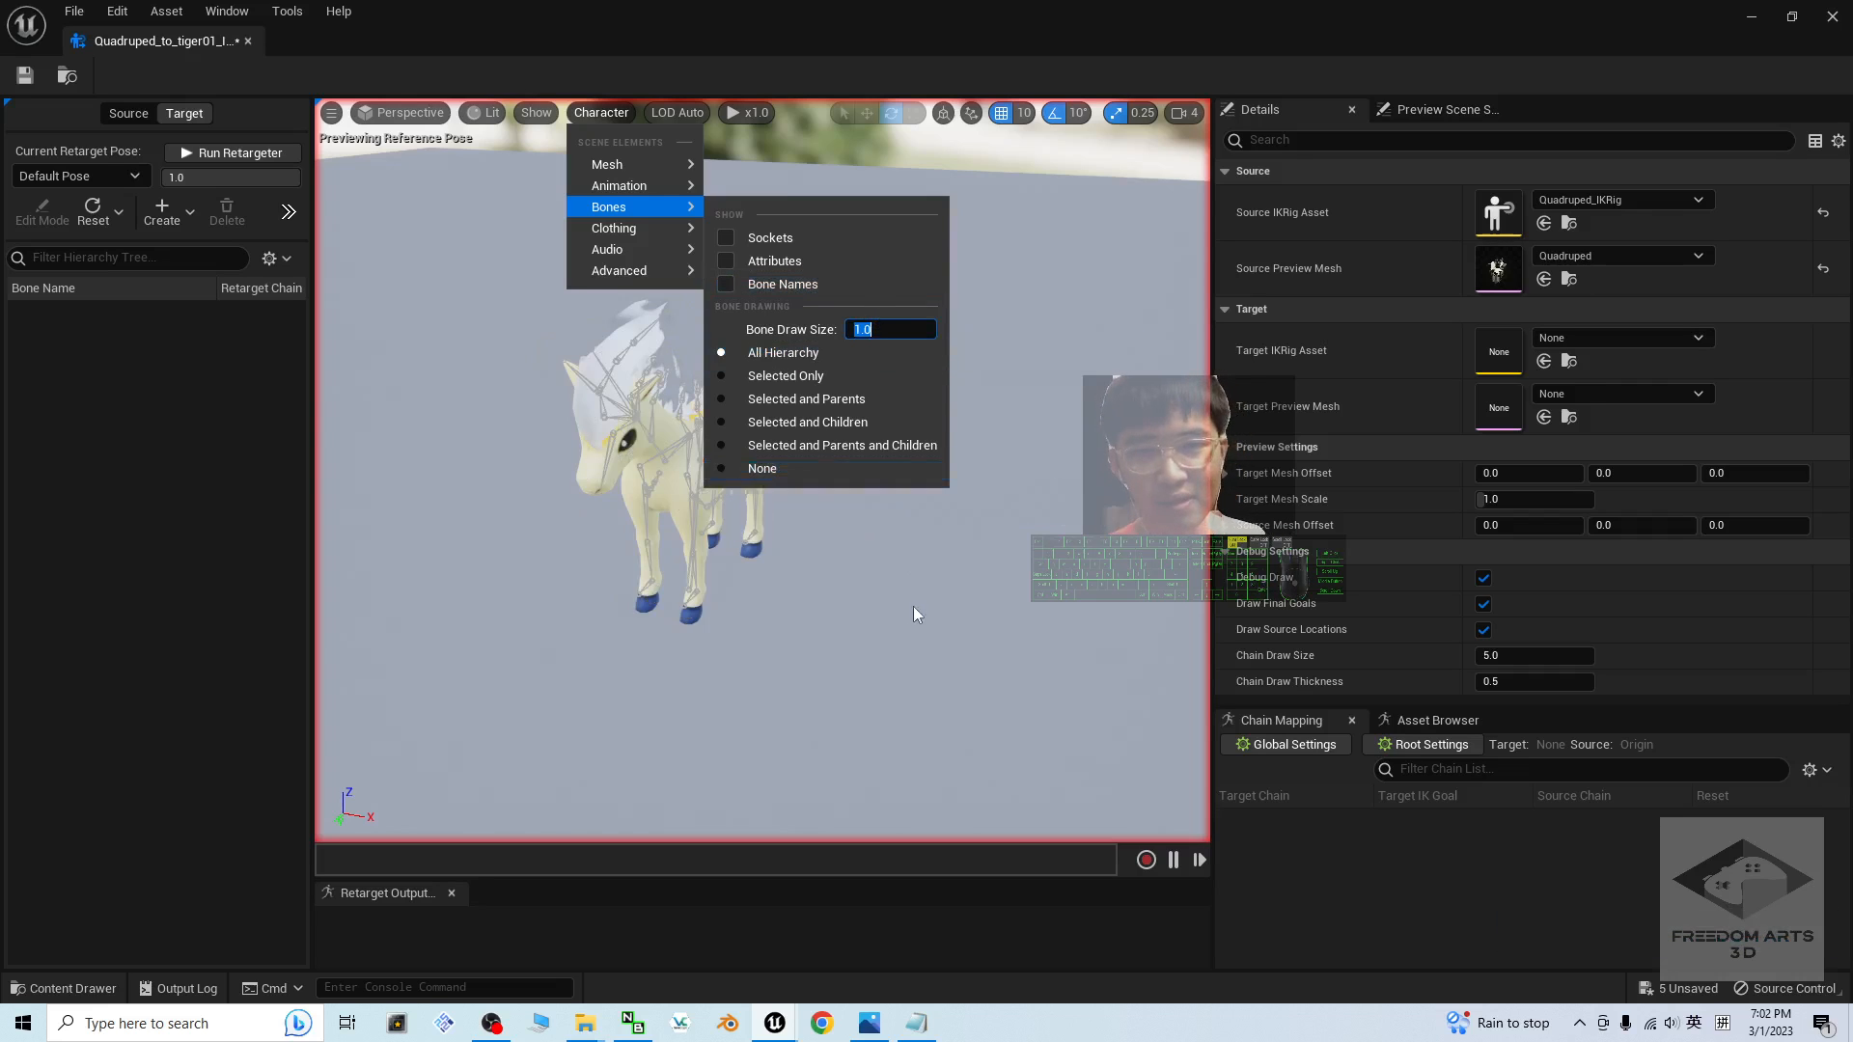
click(977, 619)
alt+drag(978, 523, 1008, 560)
scroll(978, 522, up, 5)
scroll(978, 522, down, 5)
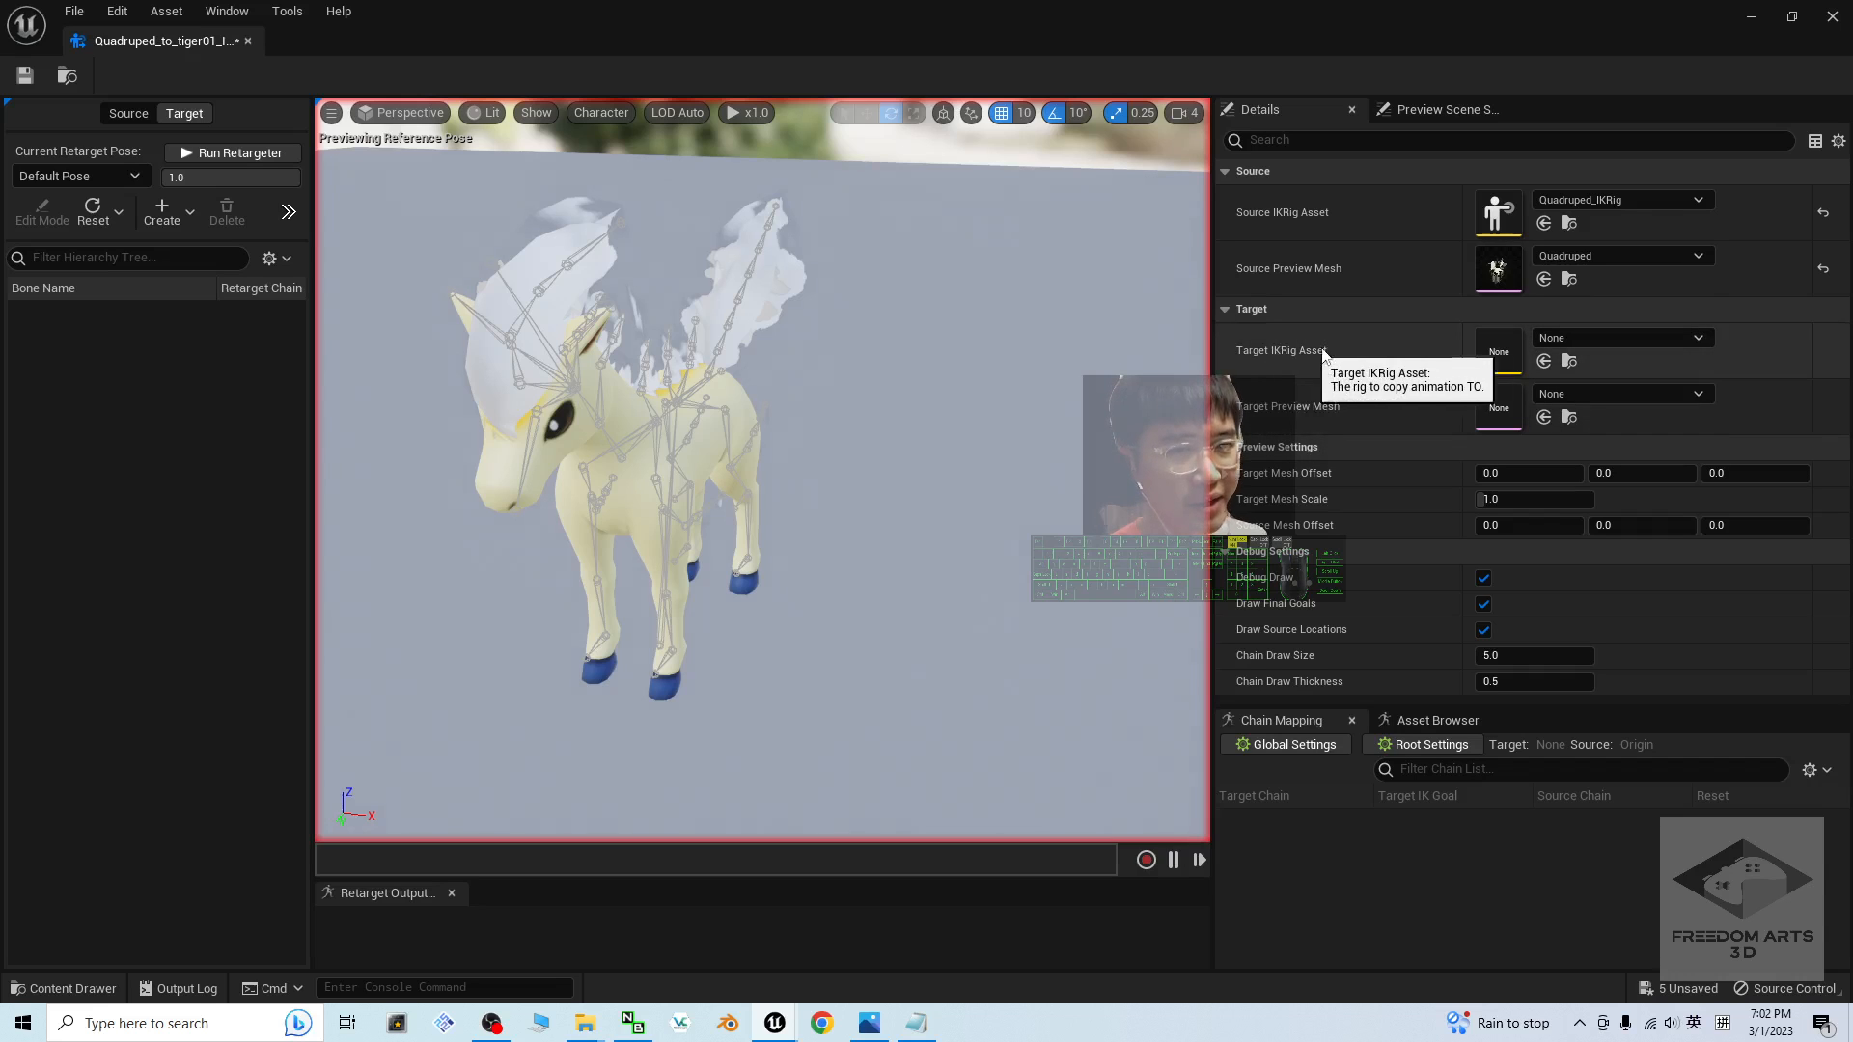
- Set the target IK rig to Tiger01_IKRig without a root height offset, and set the target mesh offset to 150 in X
click(1583, 340)
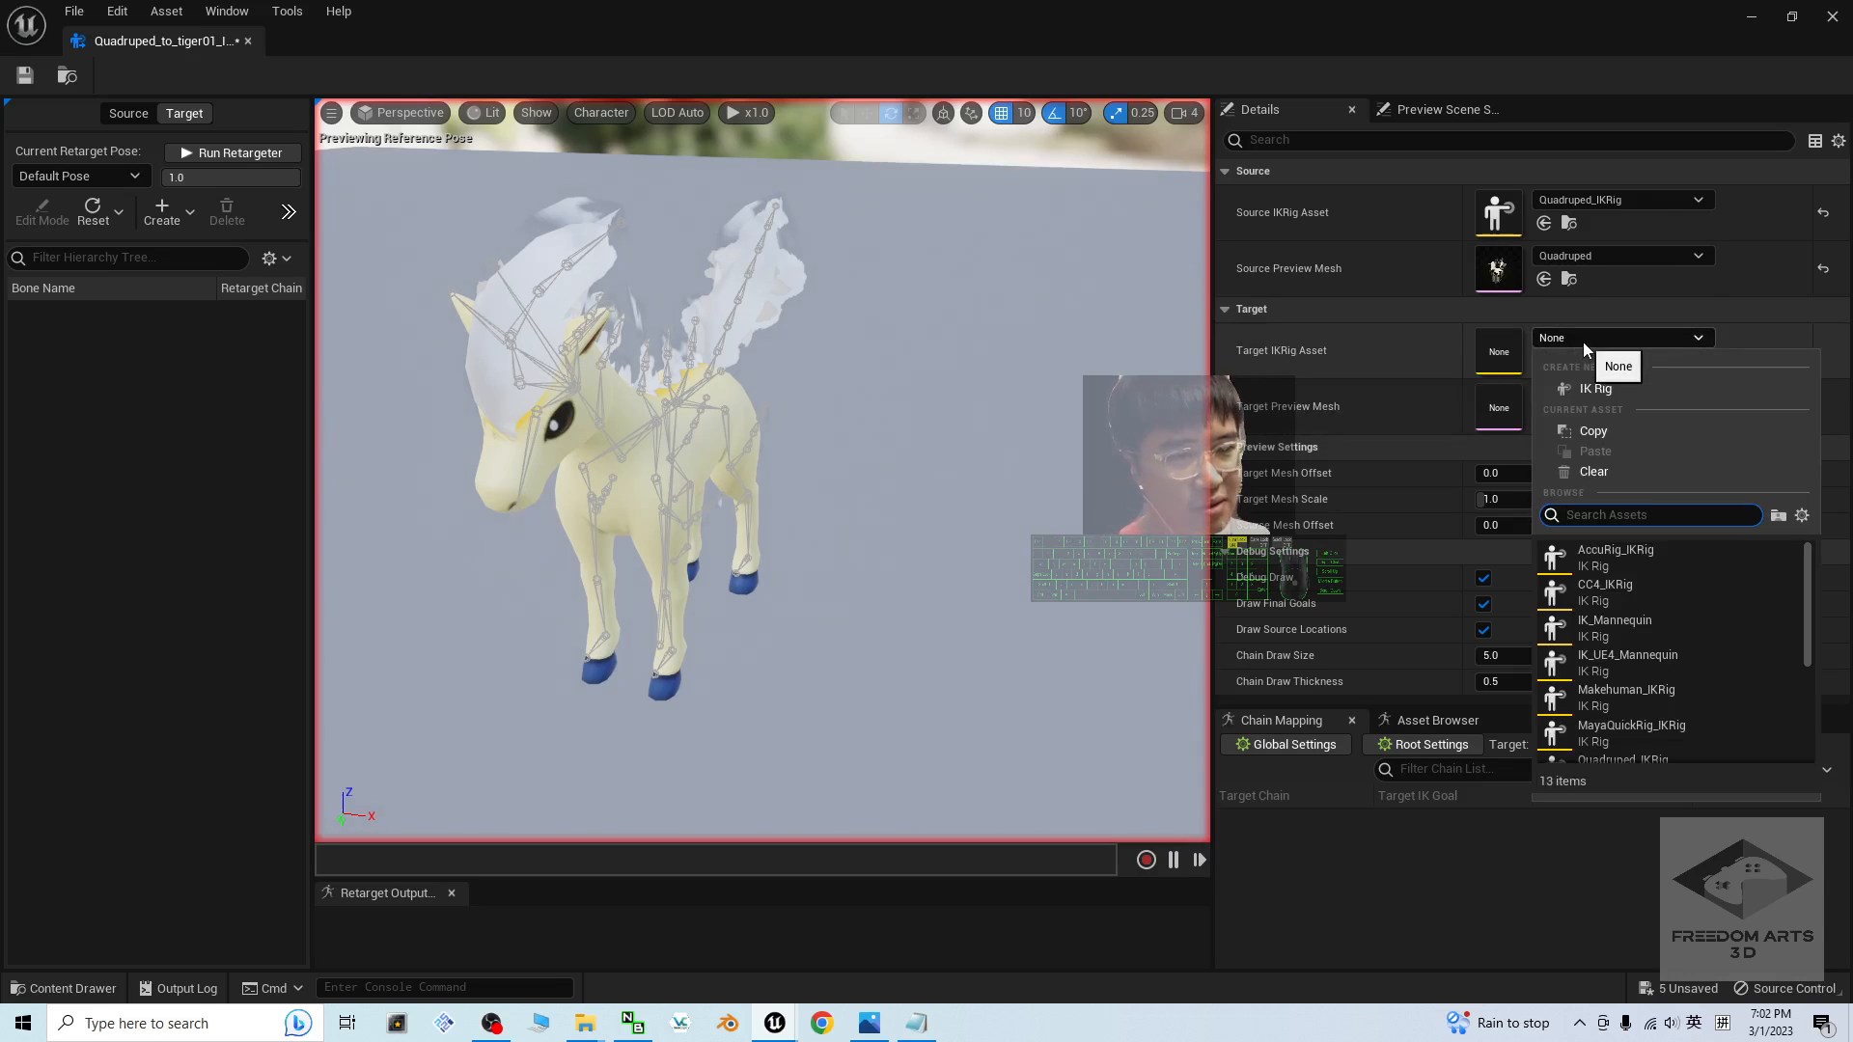
scroll(1705, 622, down, 3)
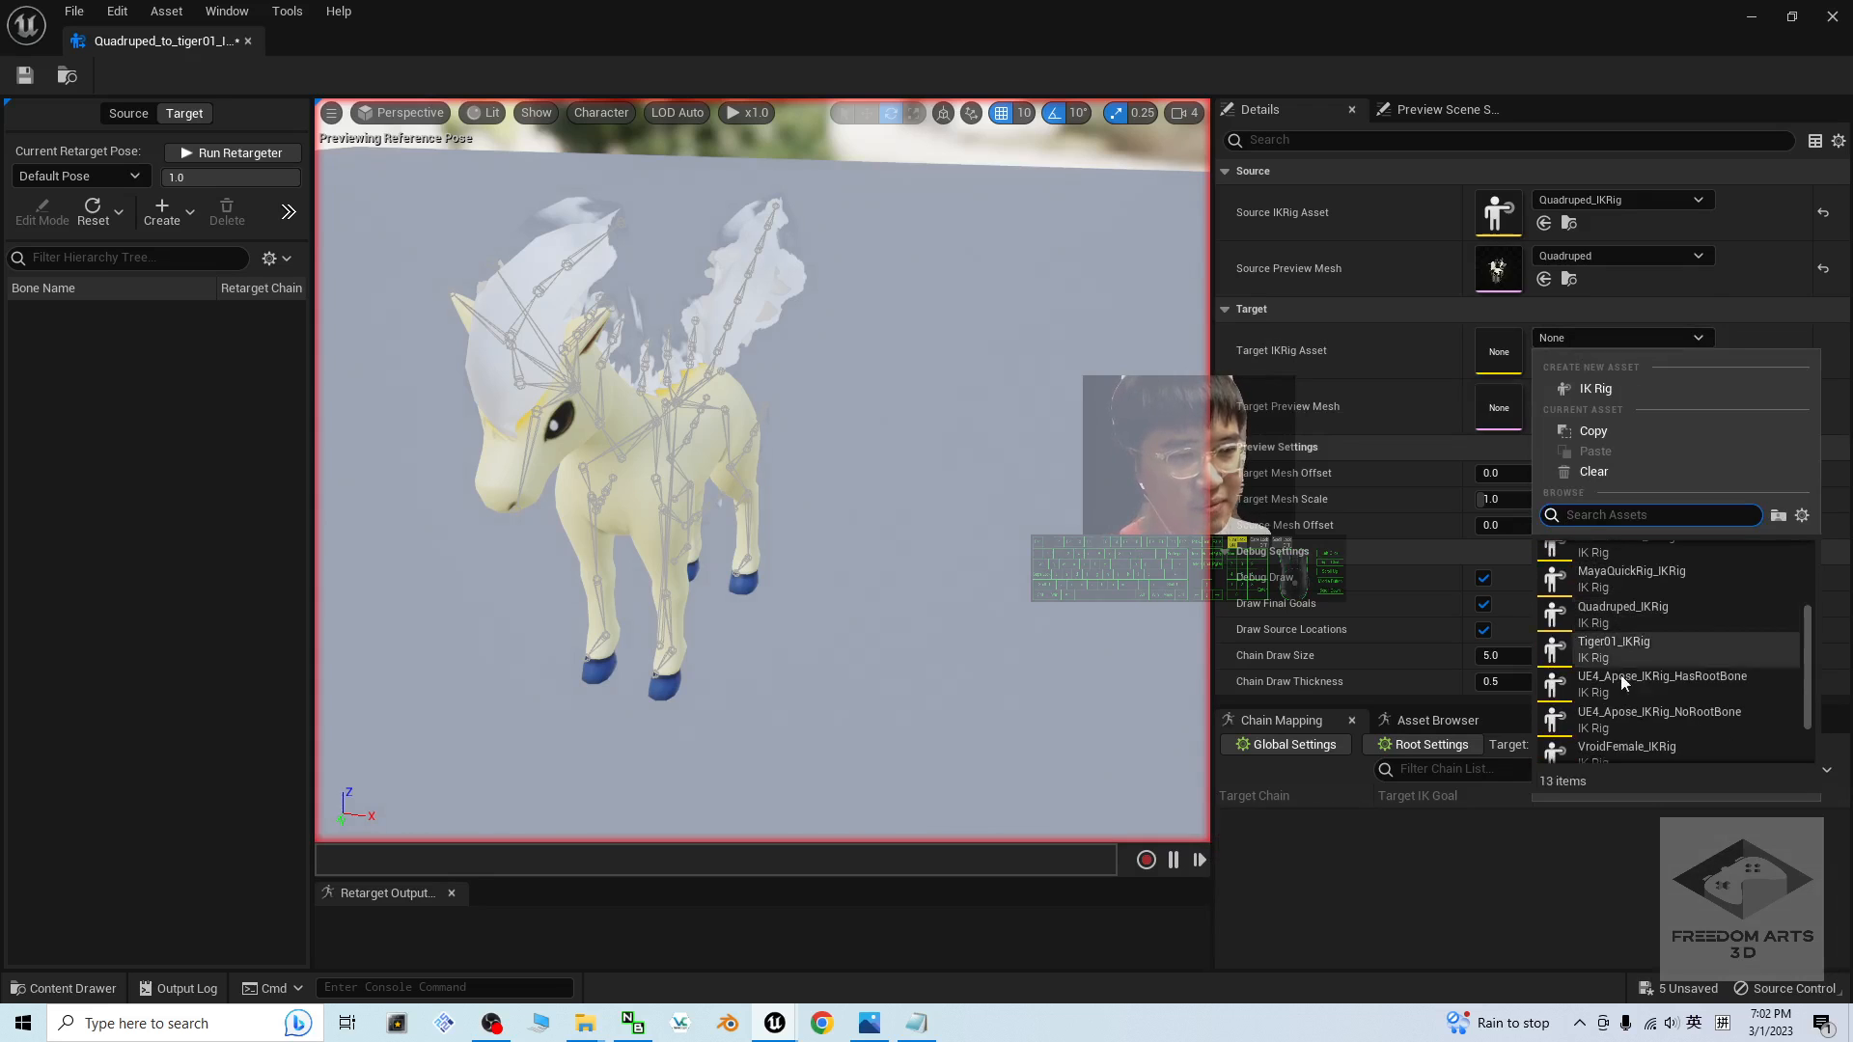
click(1662, 643)
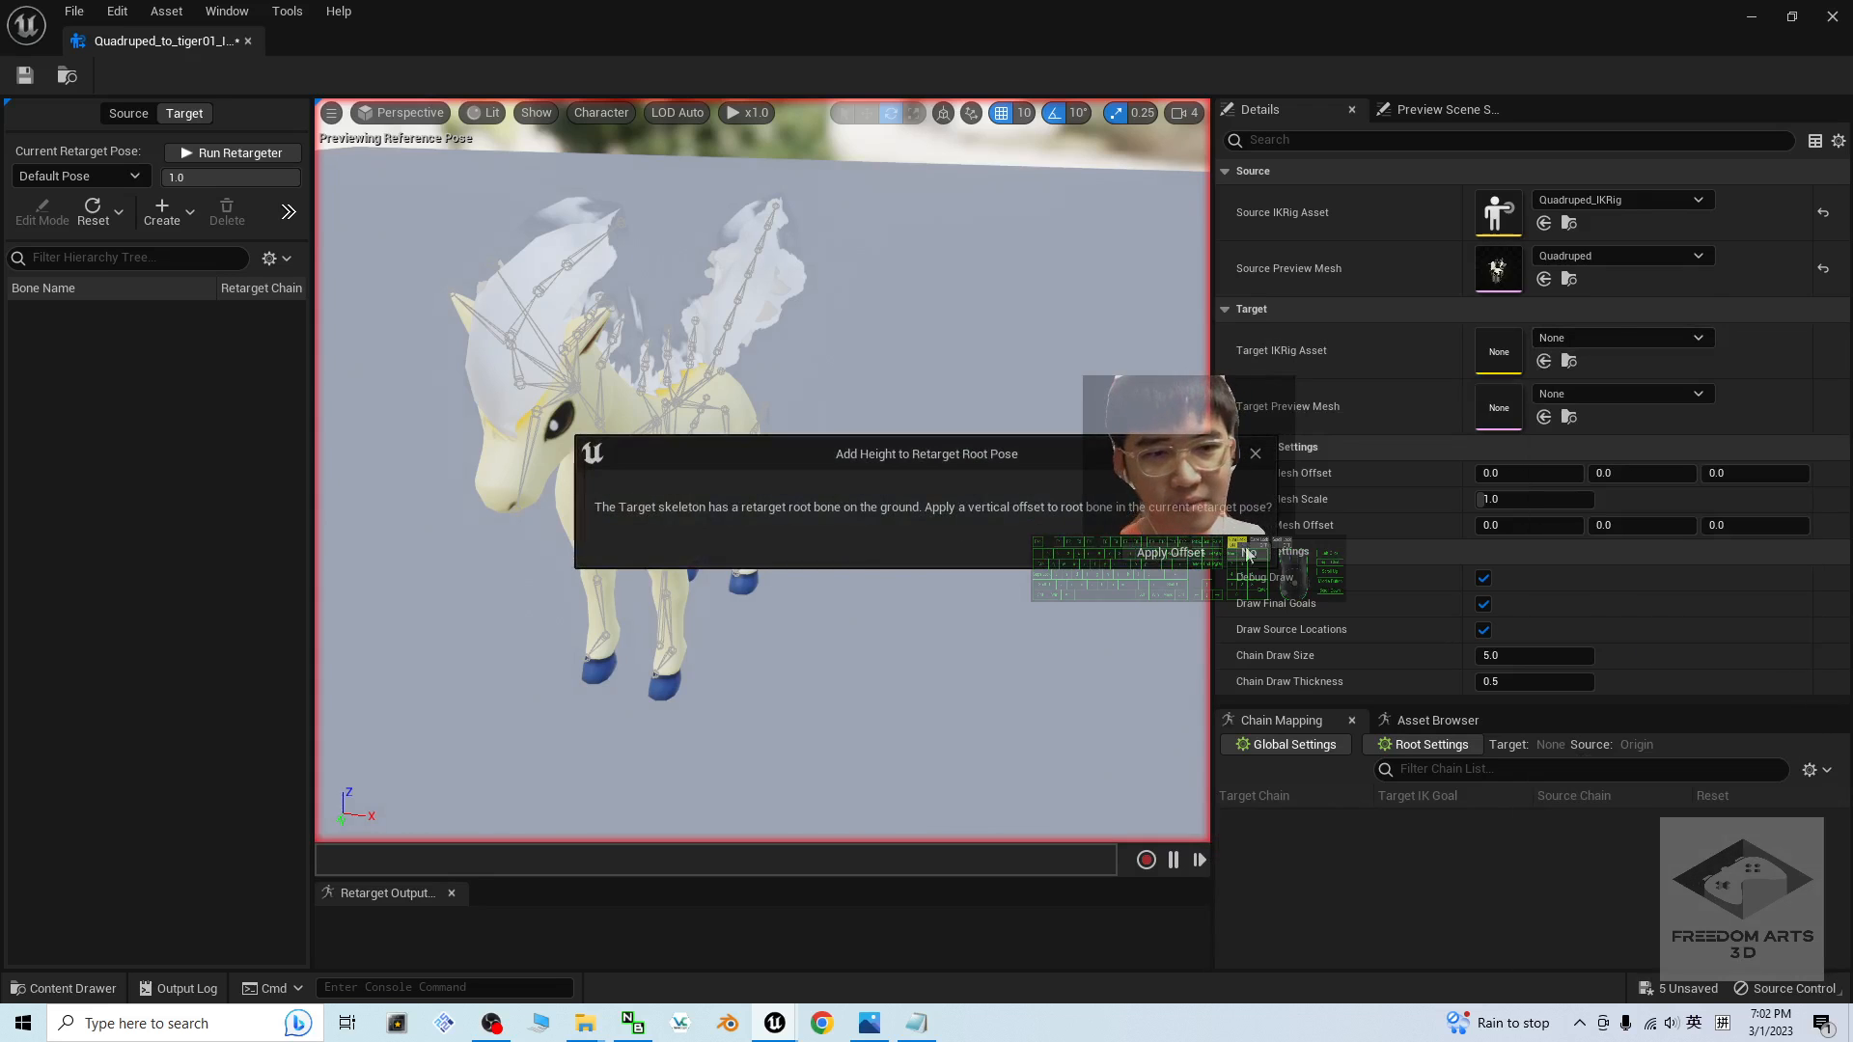
click(1248, 554)
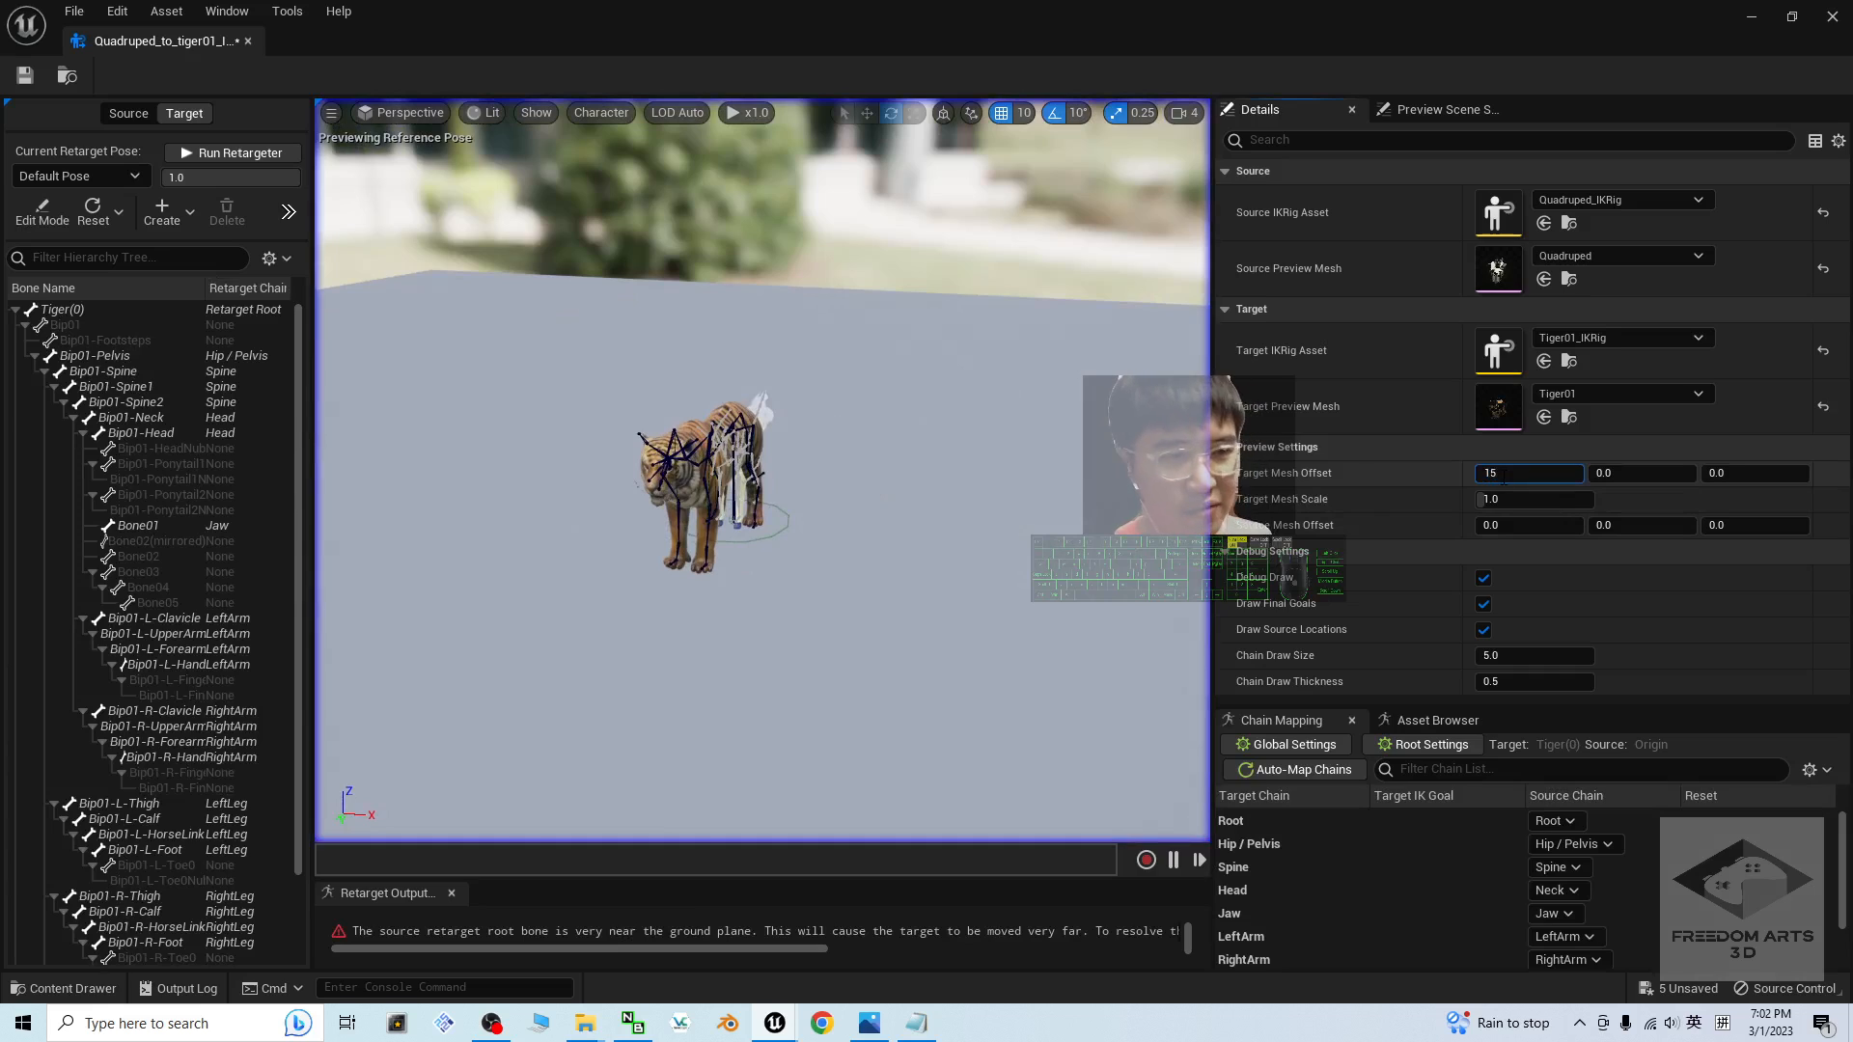
key(Return)
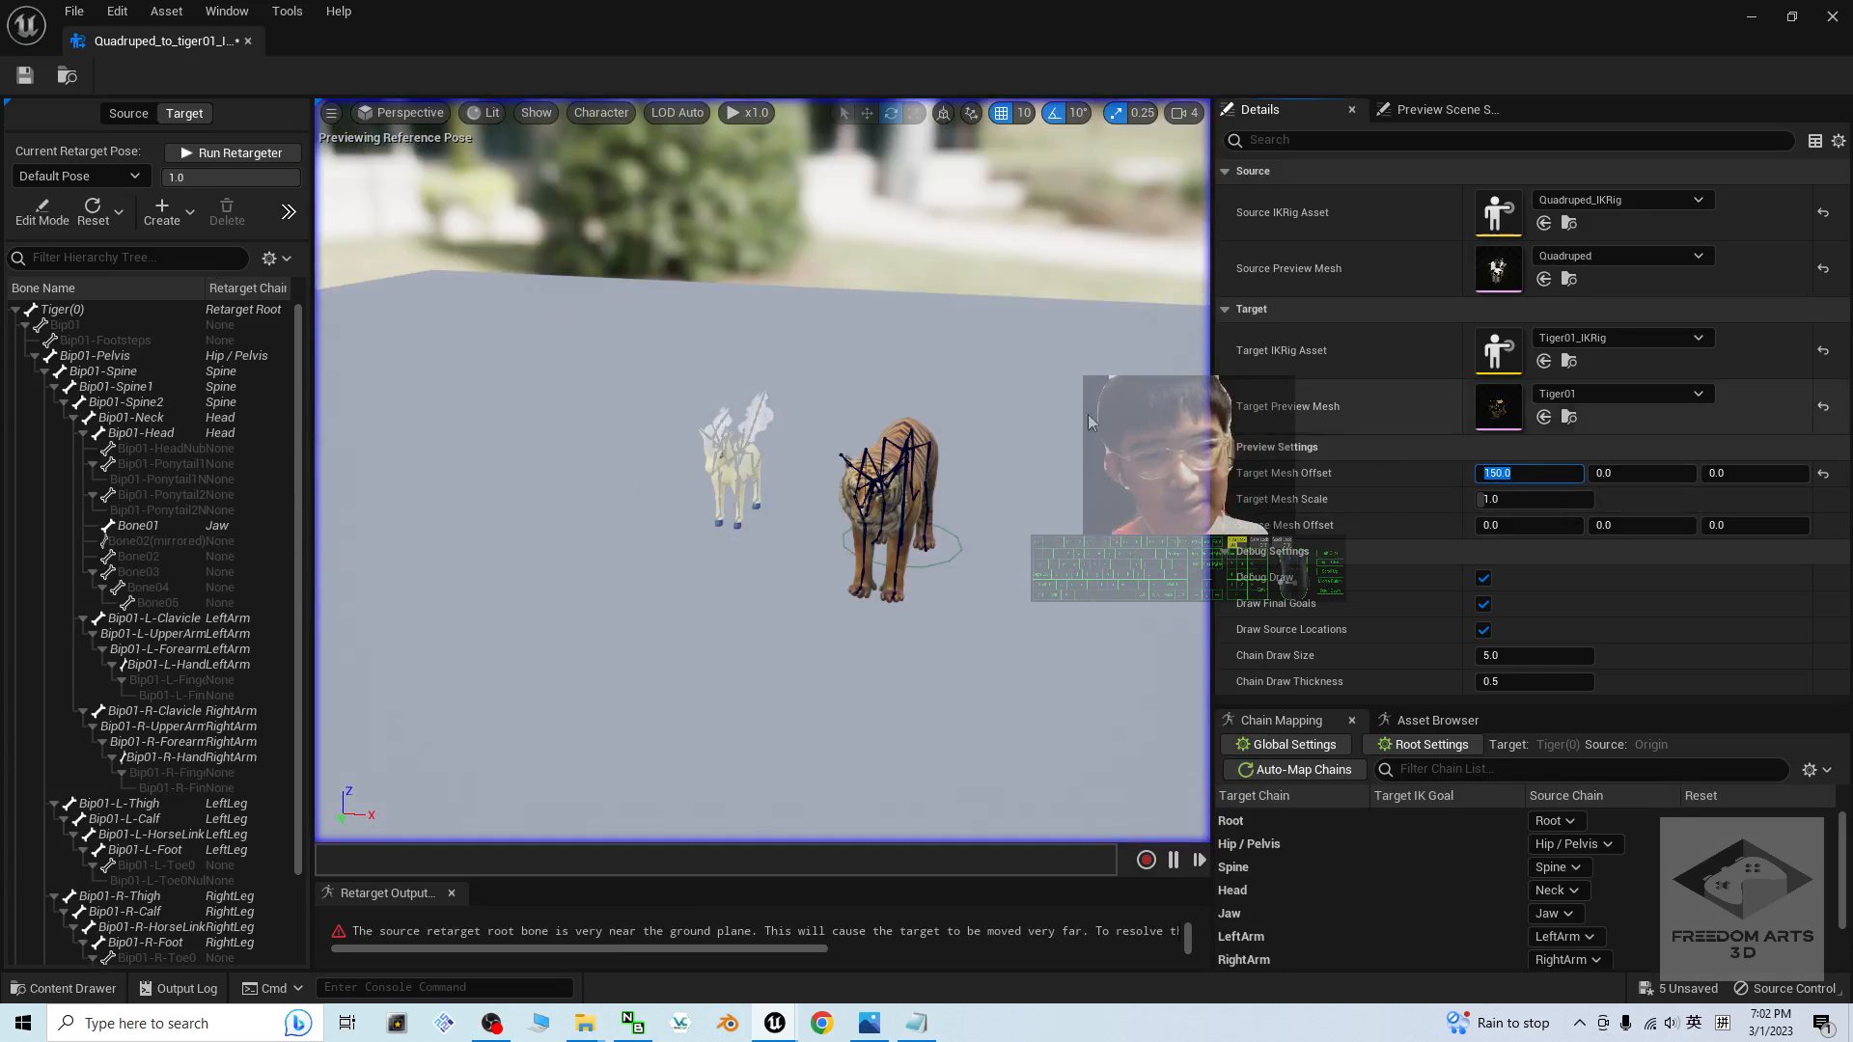
alt+drag(929, 503, 868, 504)
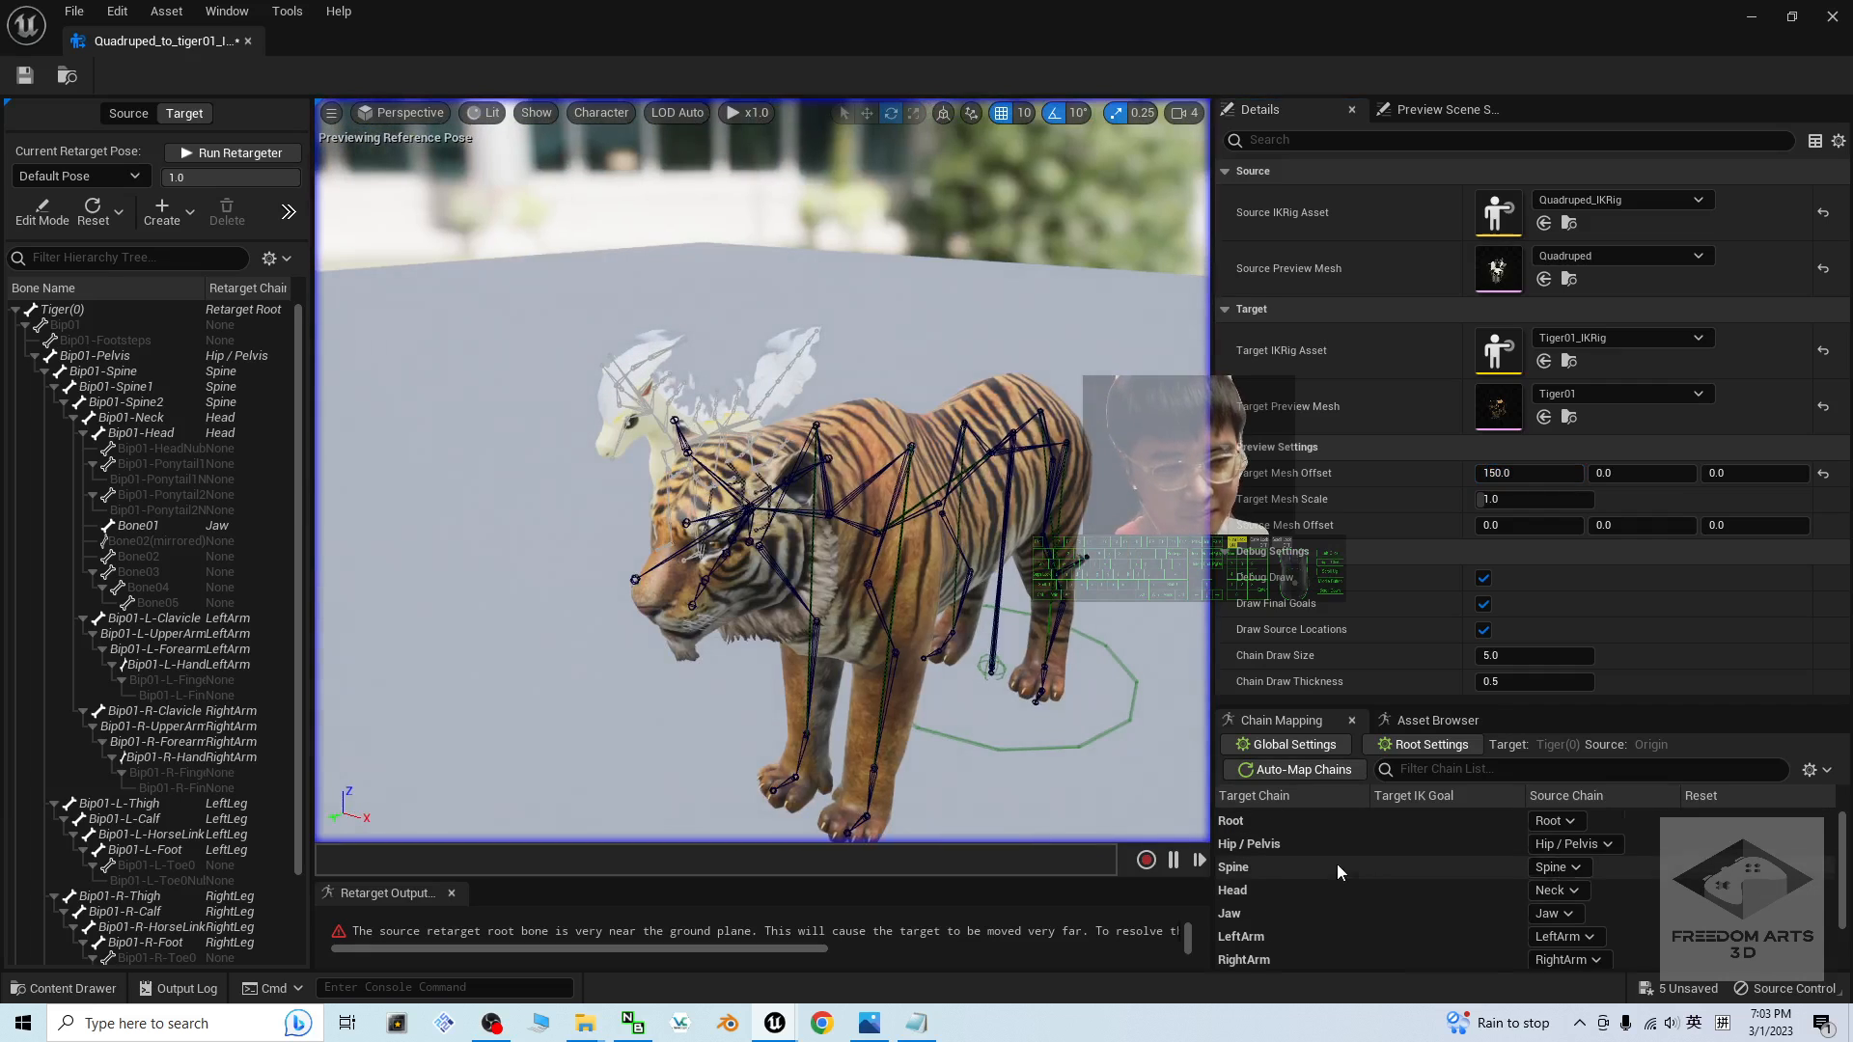
- Review the mapped target chains, then set the Root chain's FK translation mode to Absolute
click(1262, 822)
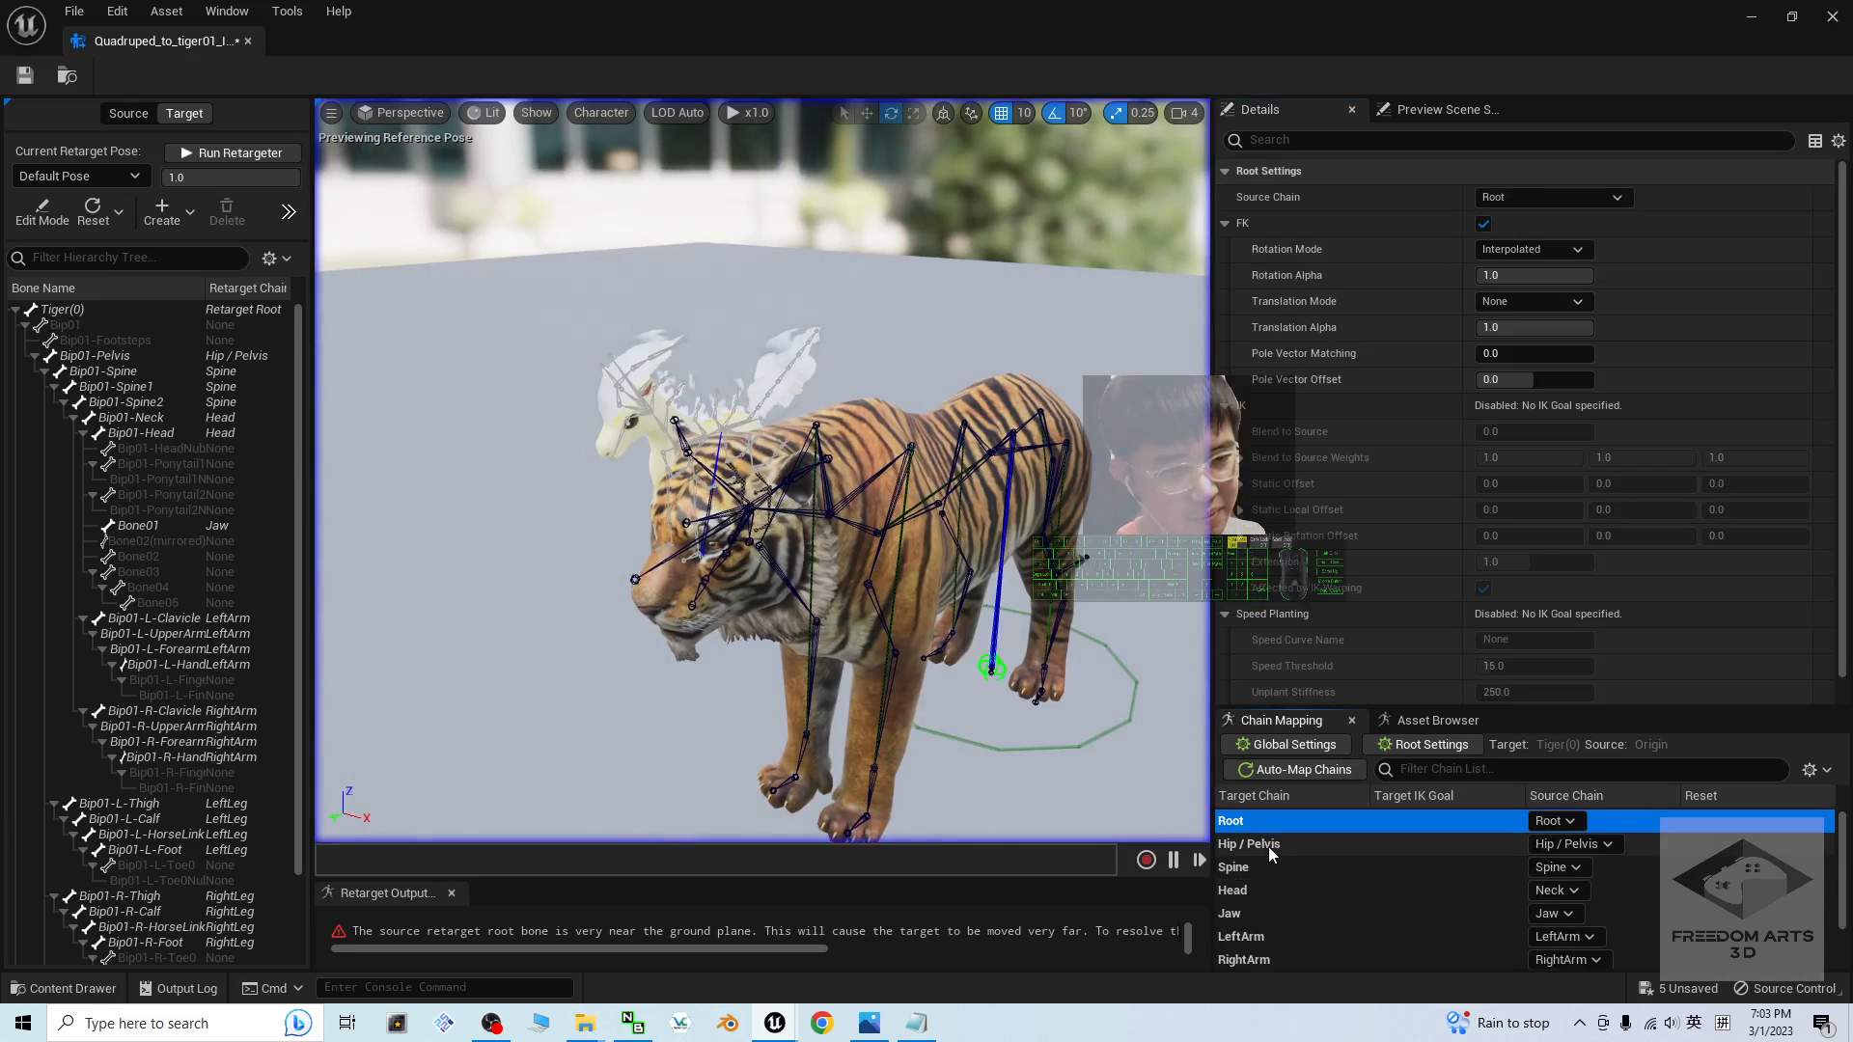
click(1266, 844)
click(1649, 867)
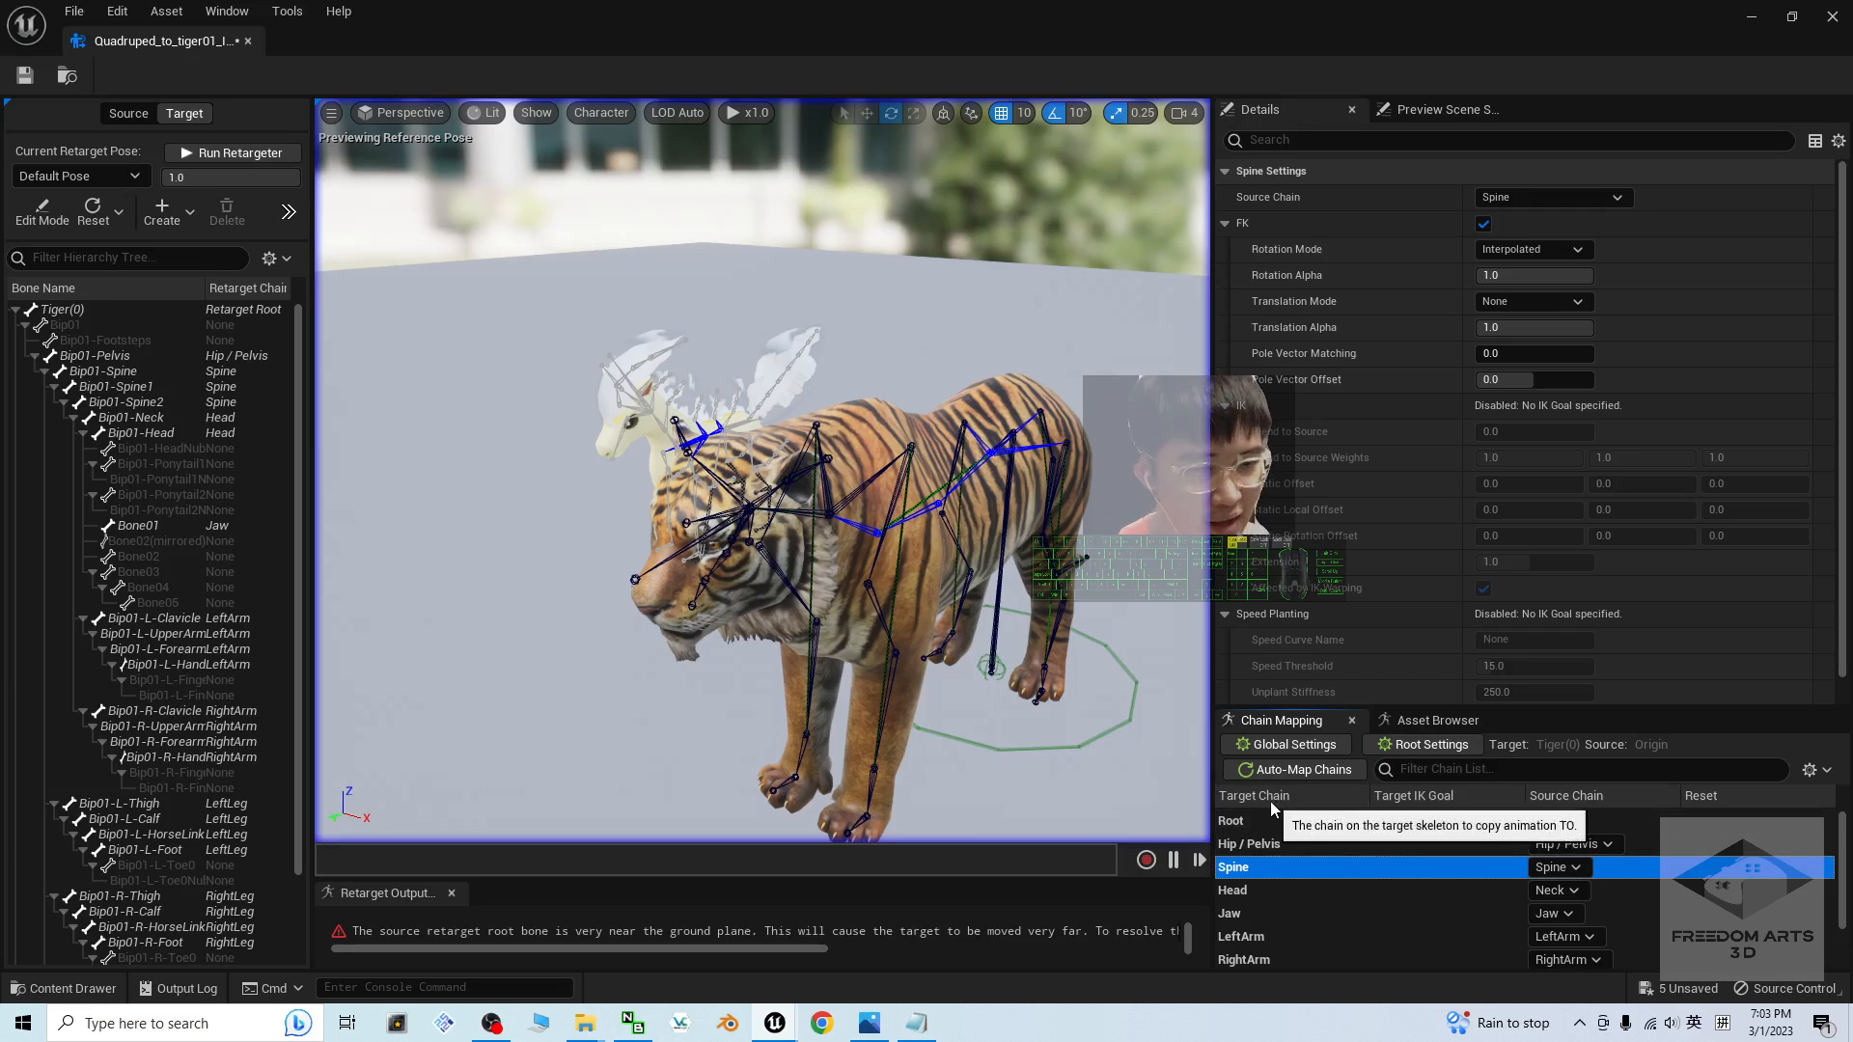
scroll(1387, 870, down, 1)
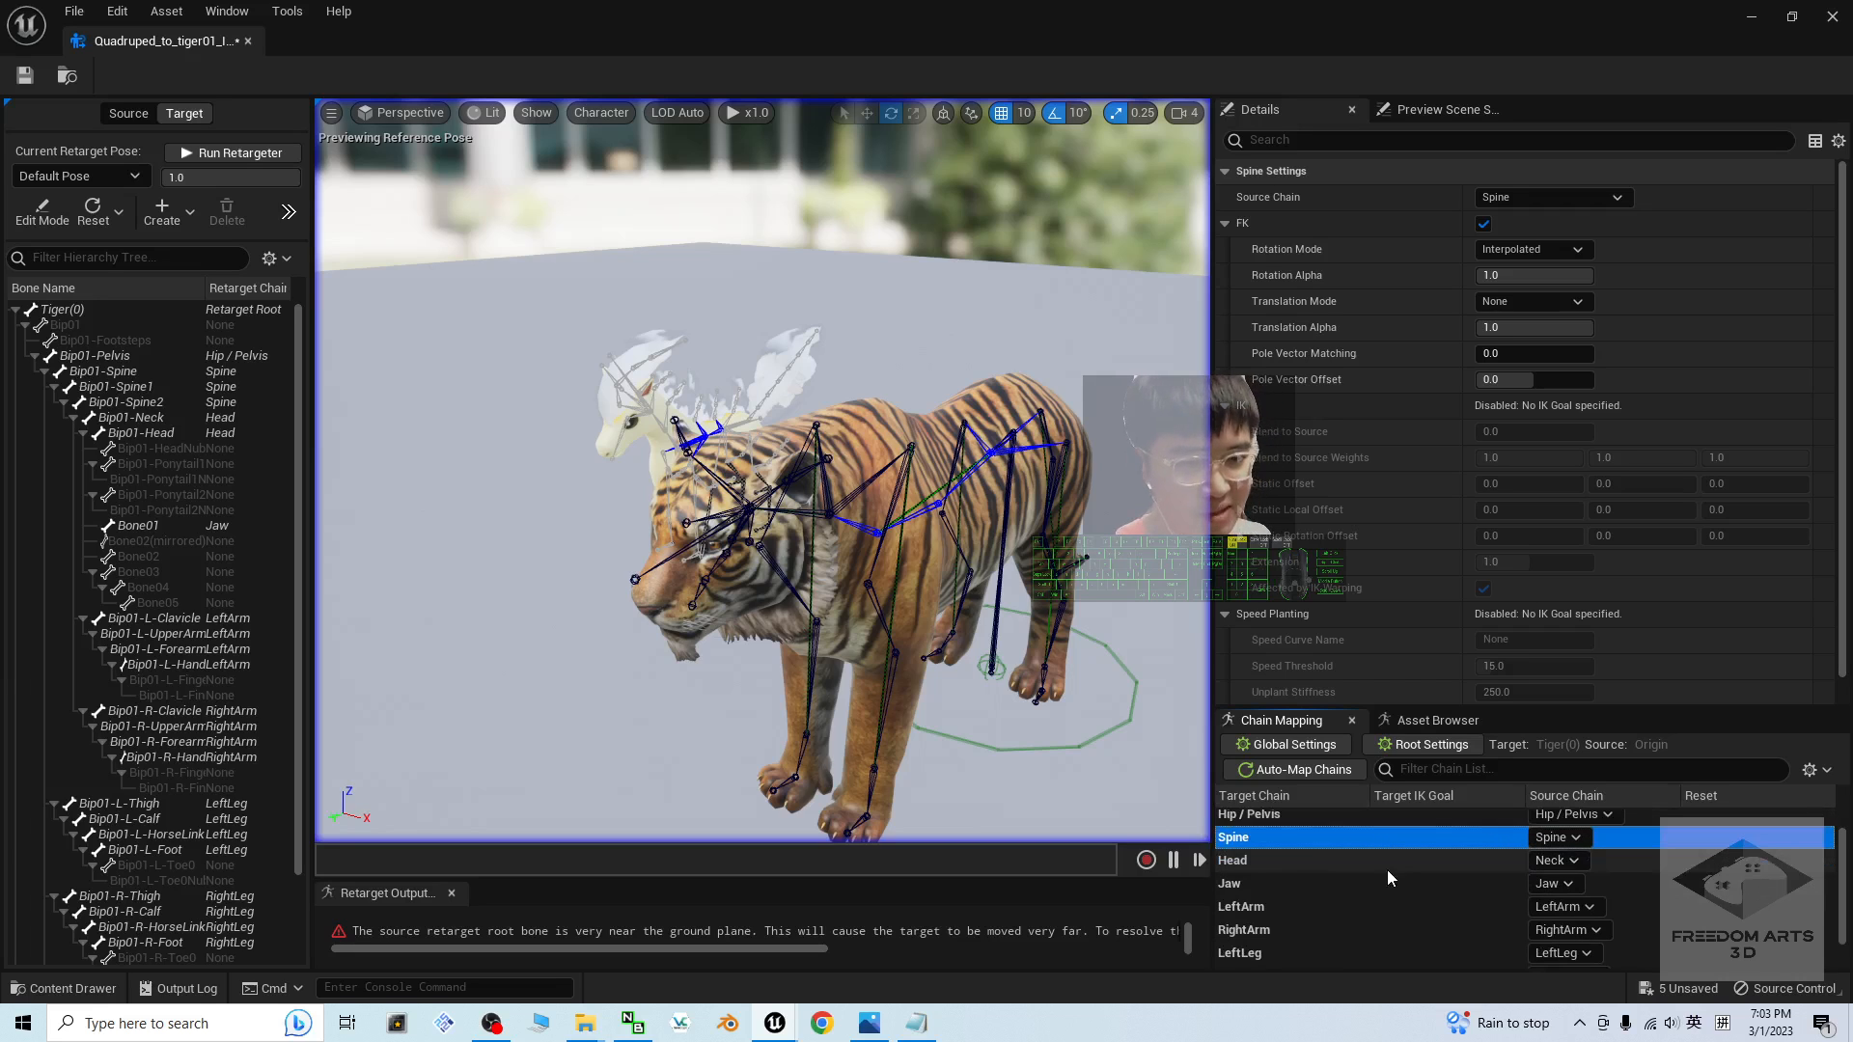
scroll(1420, 886, down, 2)
scroll(1363, 938, up, 3)
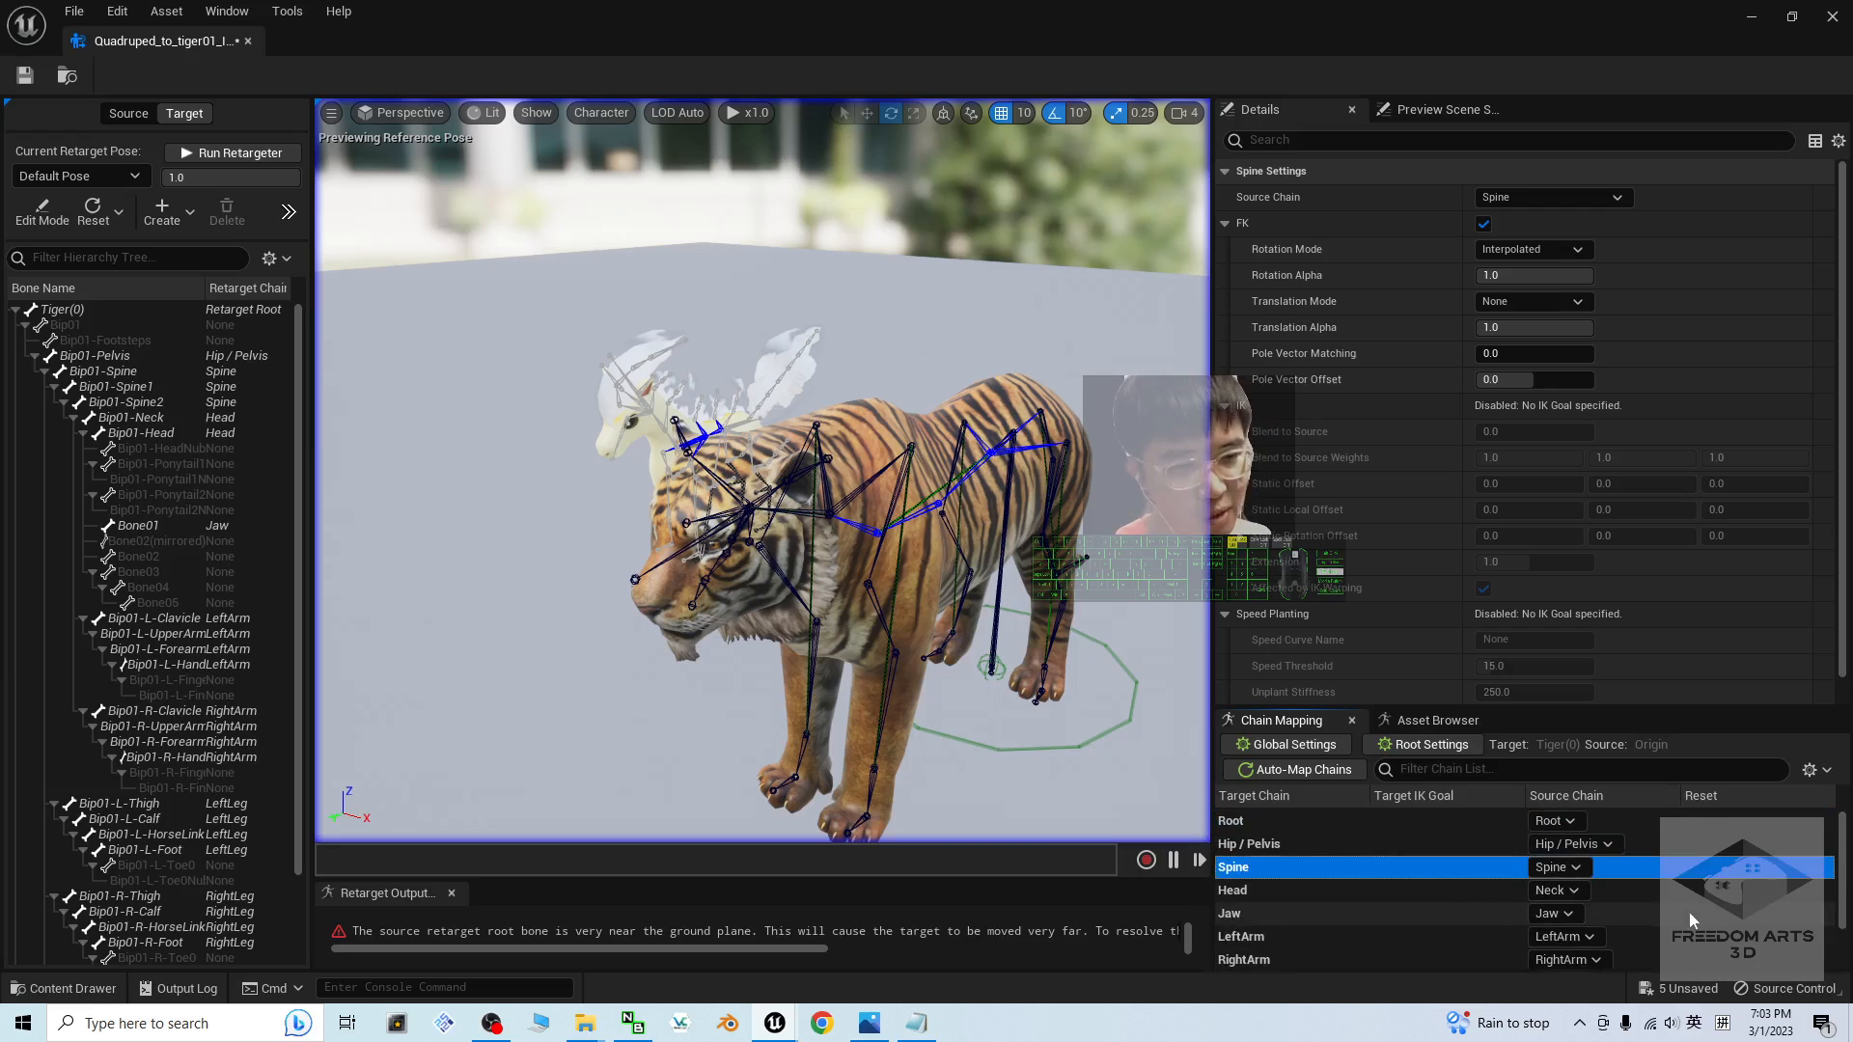
click(1350, 822)
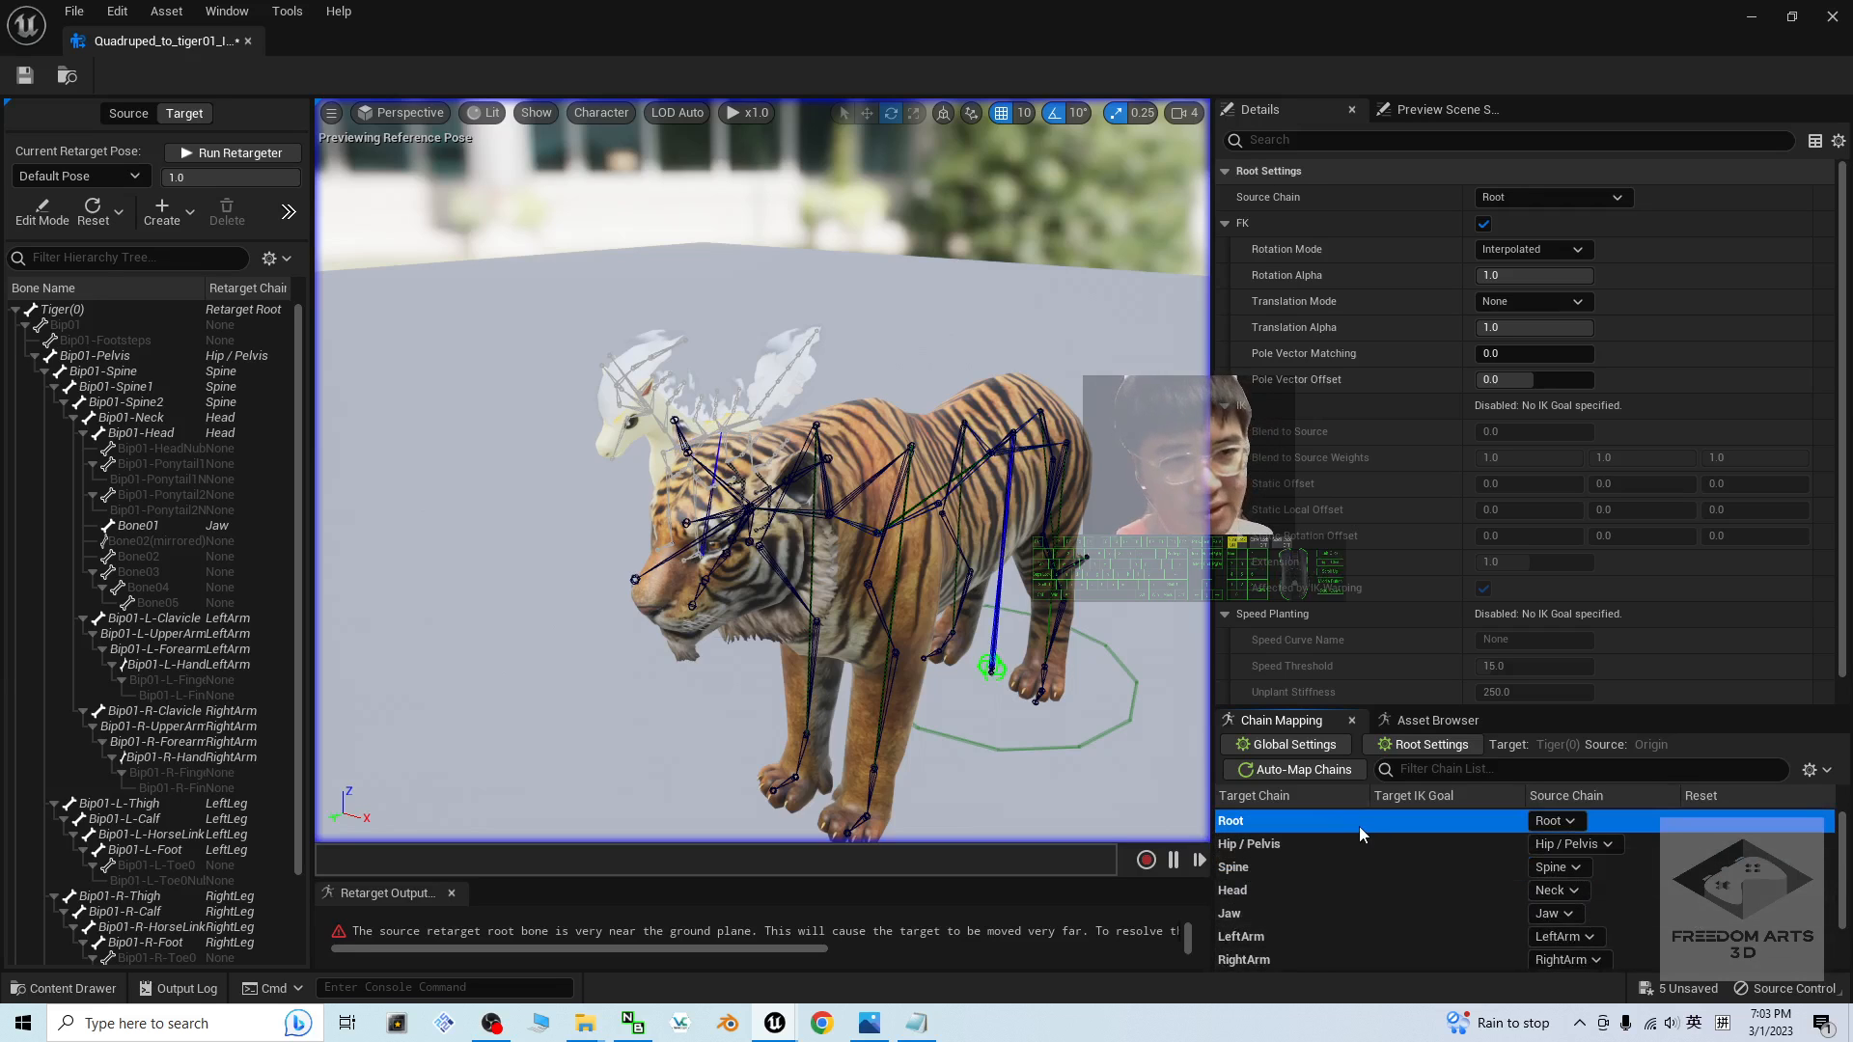
click(1530, 302)
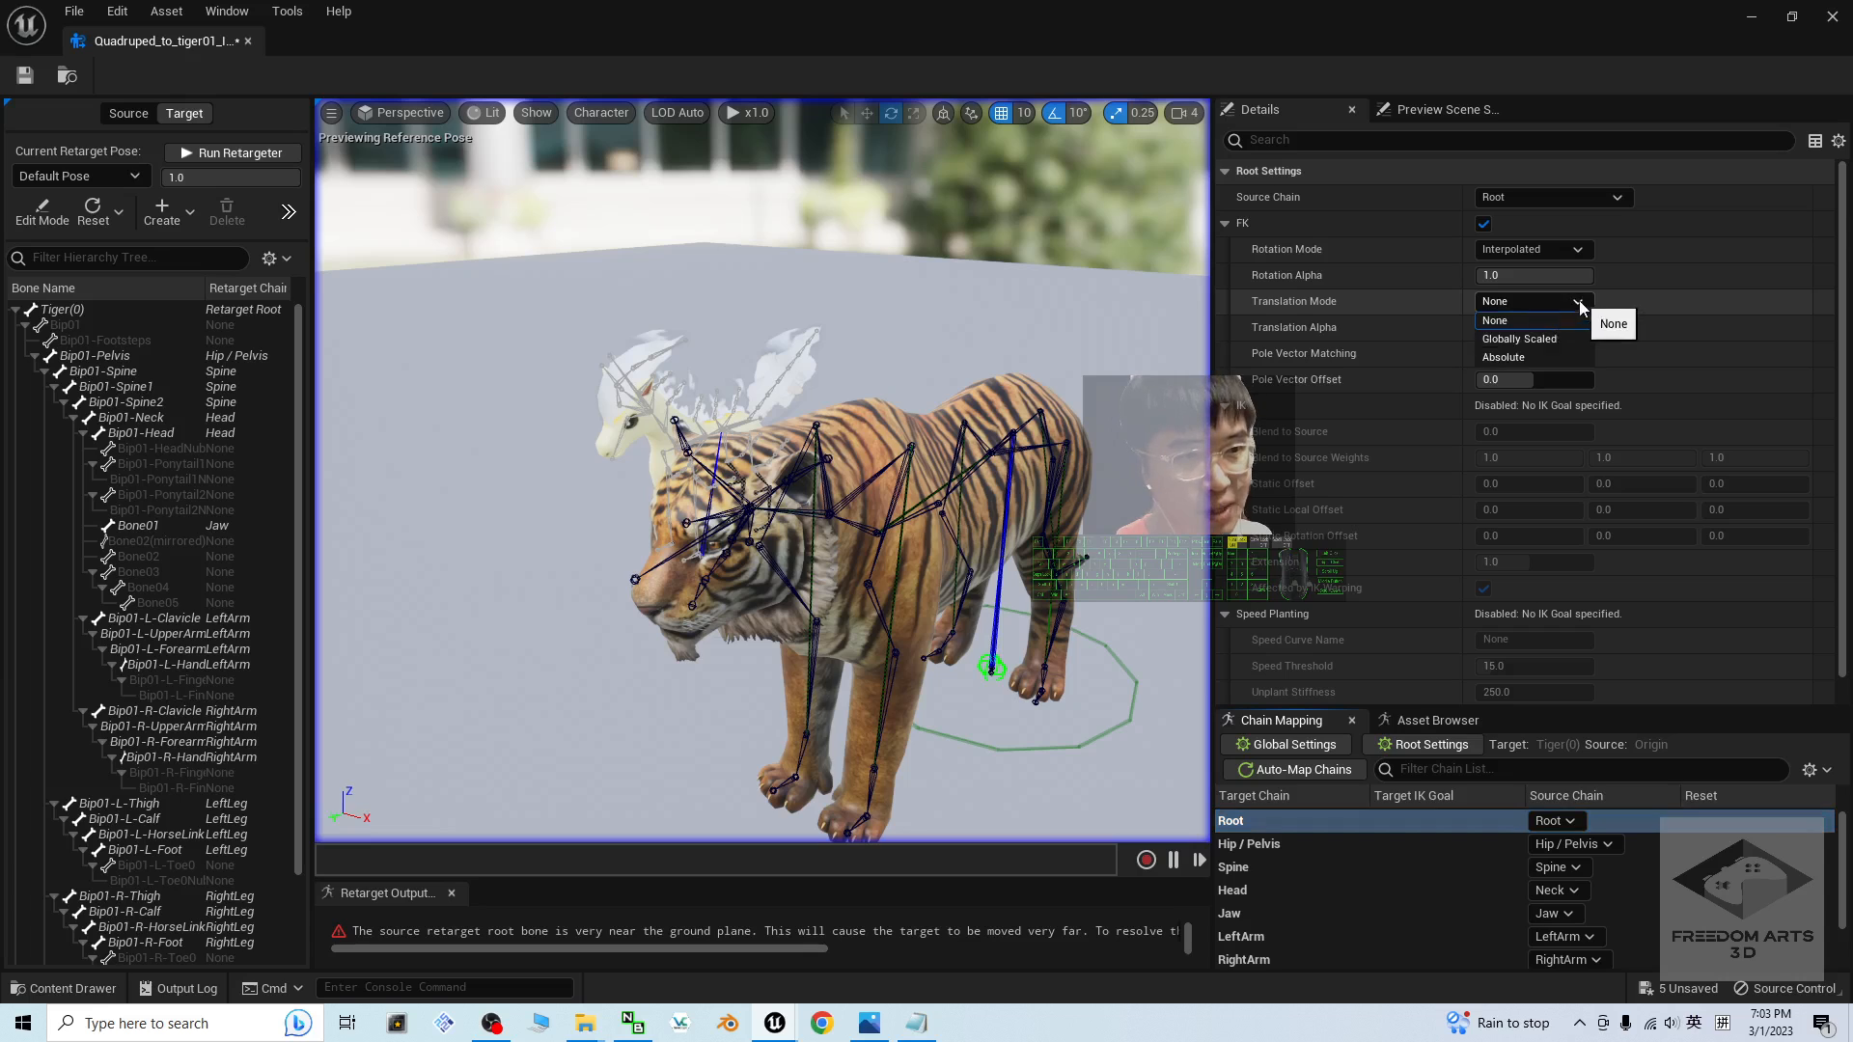
click(1519, 358)
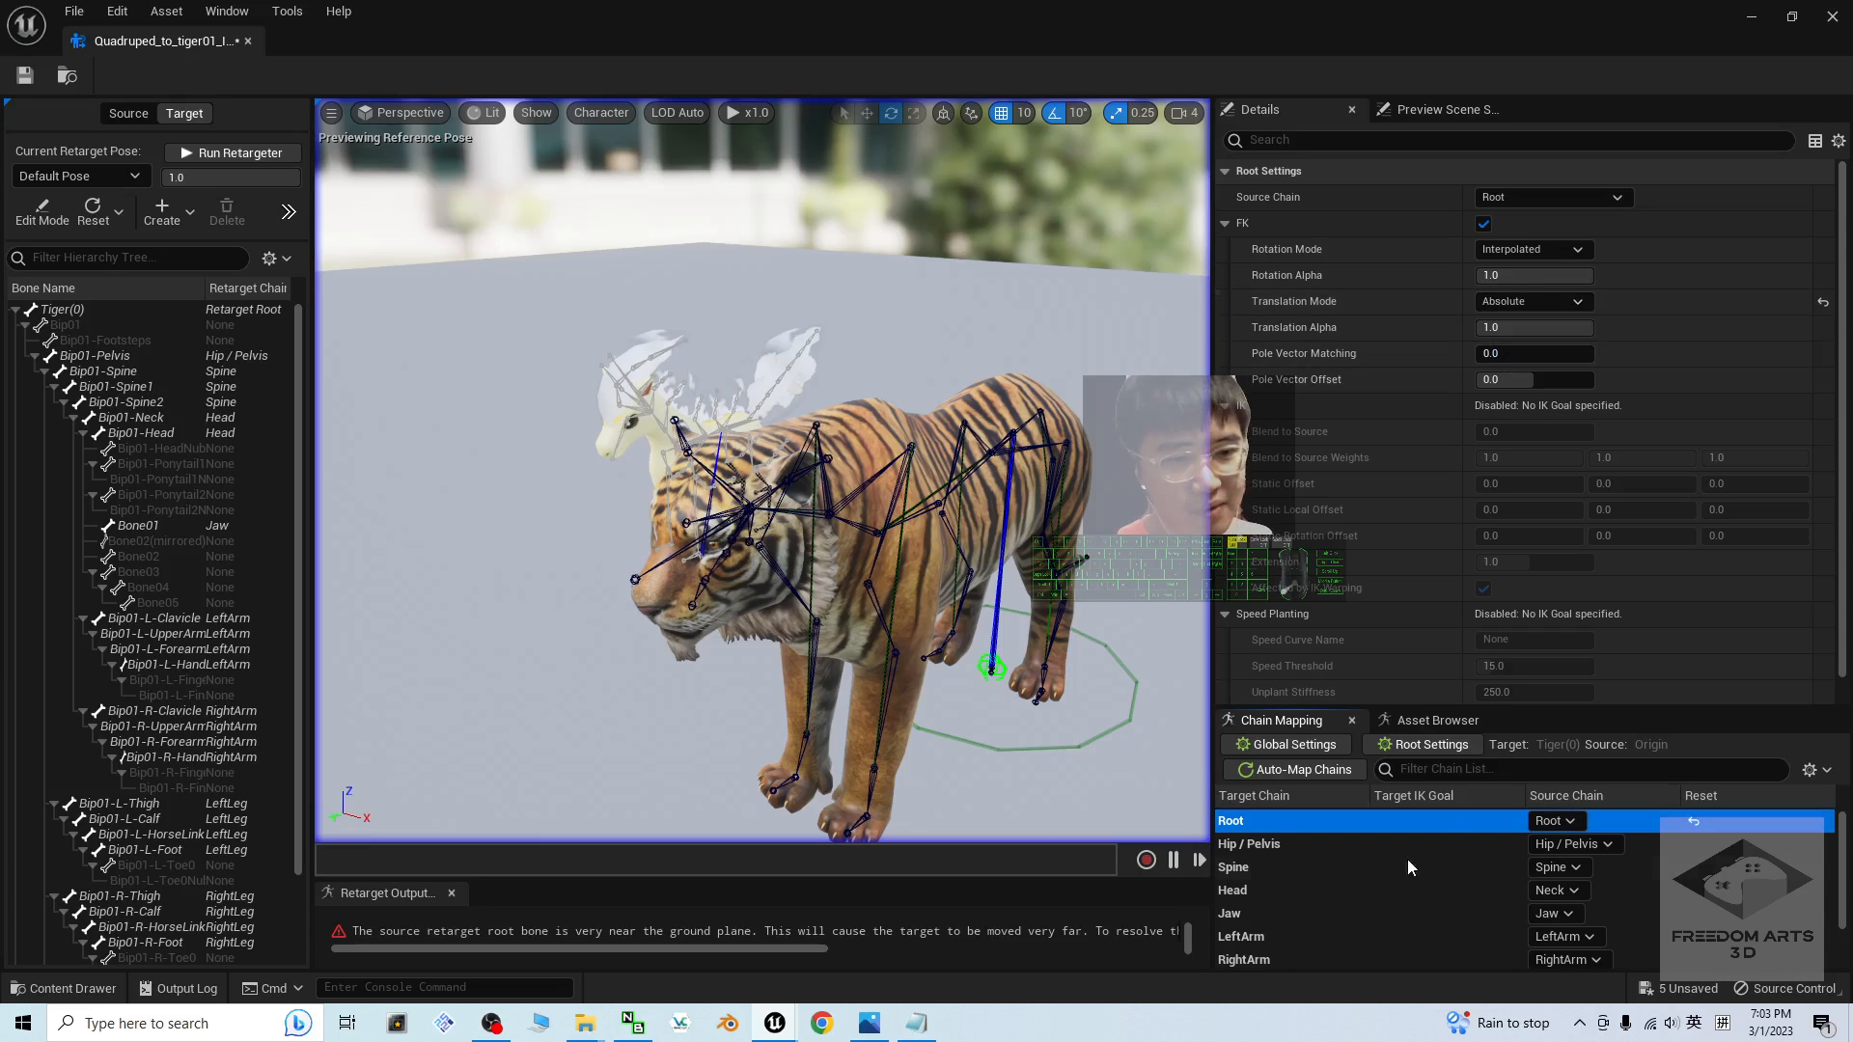
- Try the Absolute FK translation mode on the Hip / Pelvis chain
click(1308, 846)
click(1545, 303)
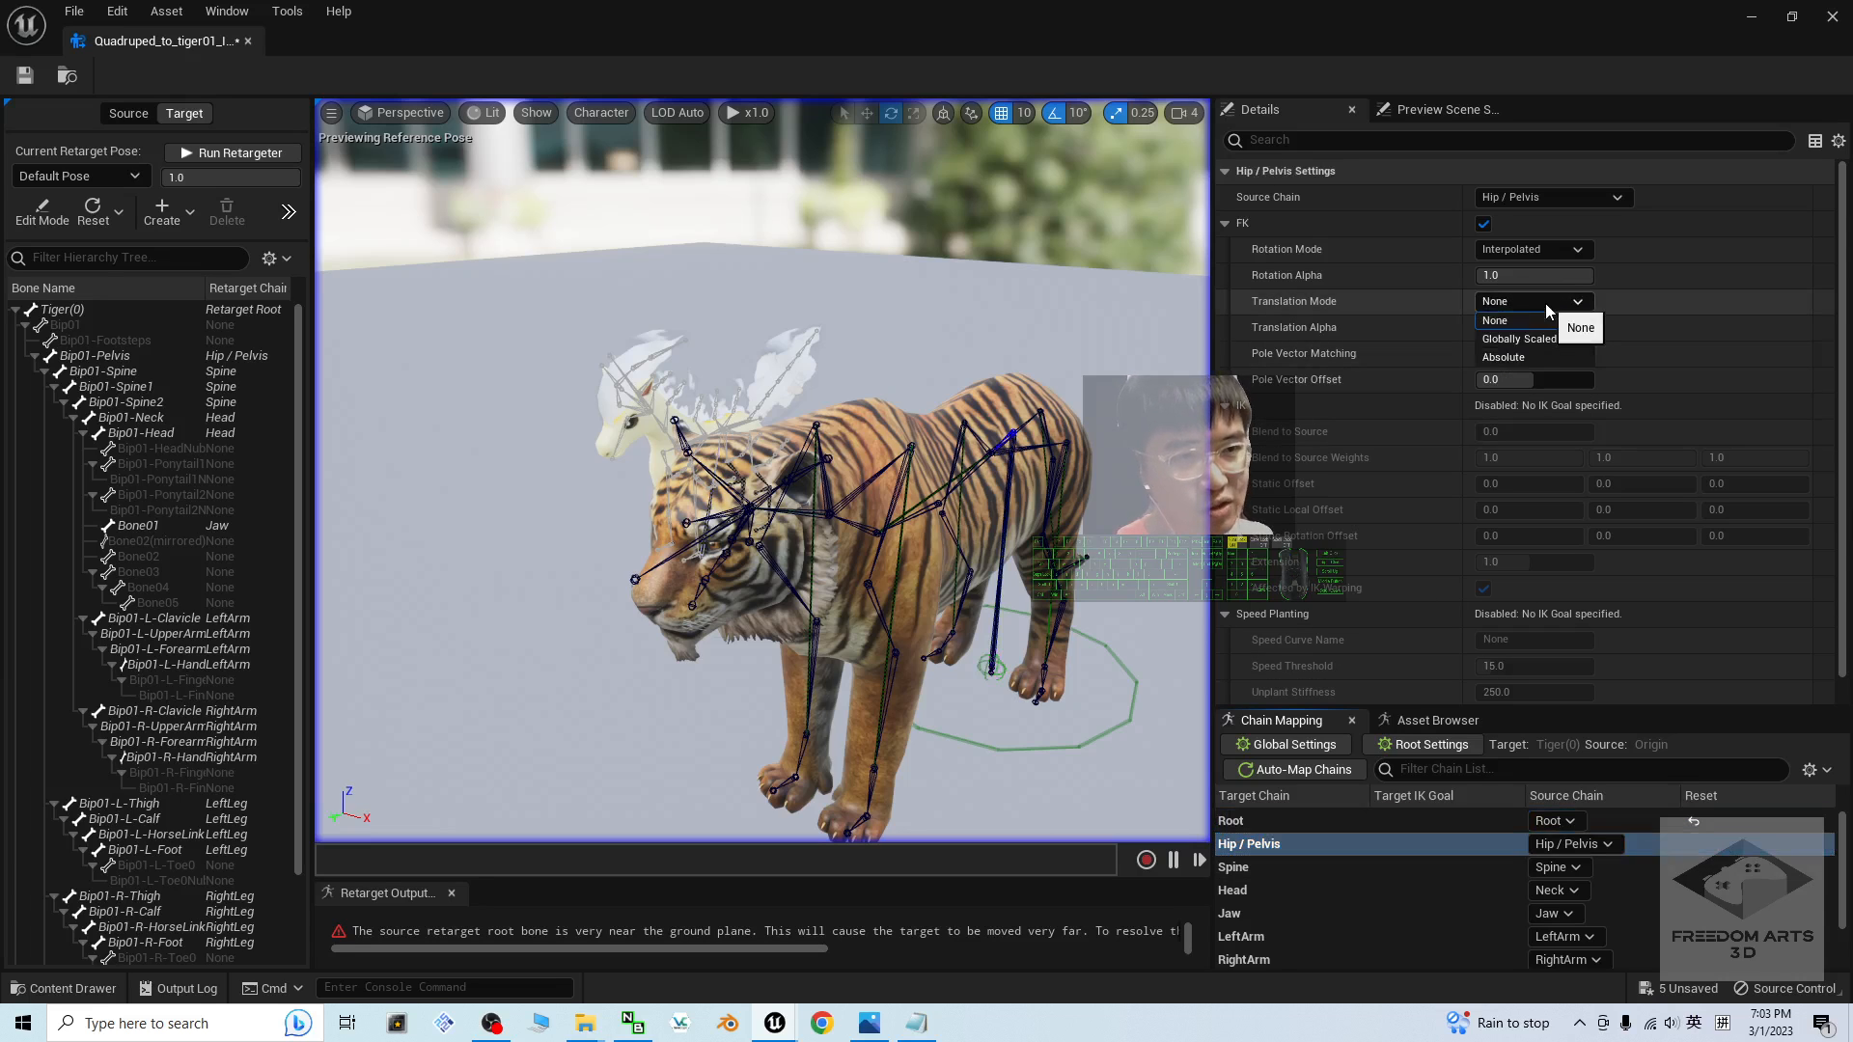
click(1515, 358)
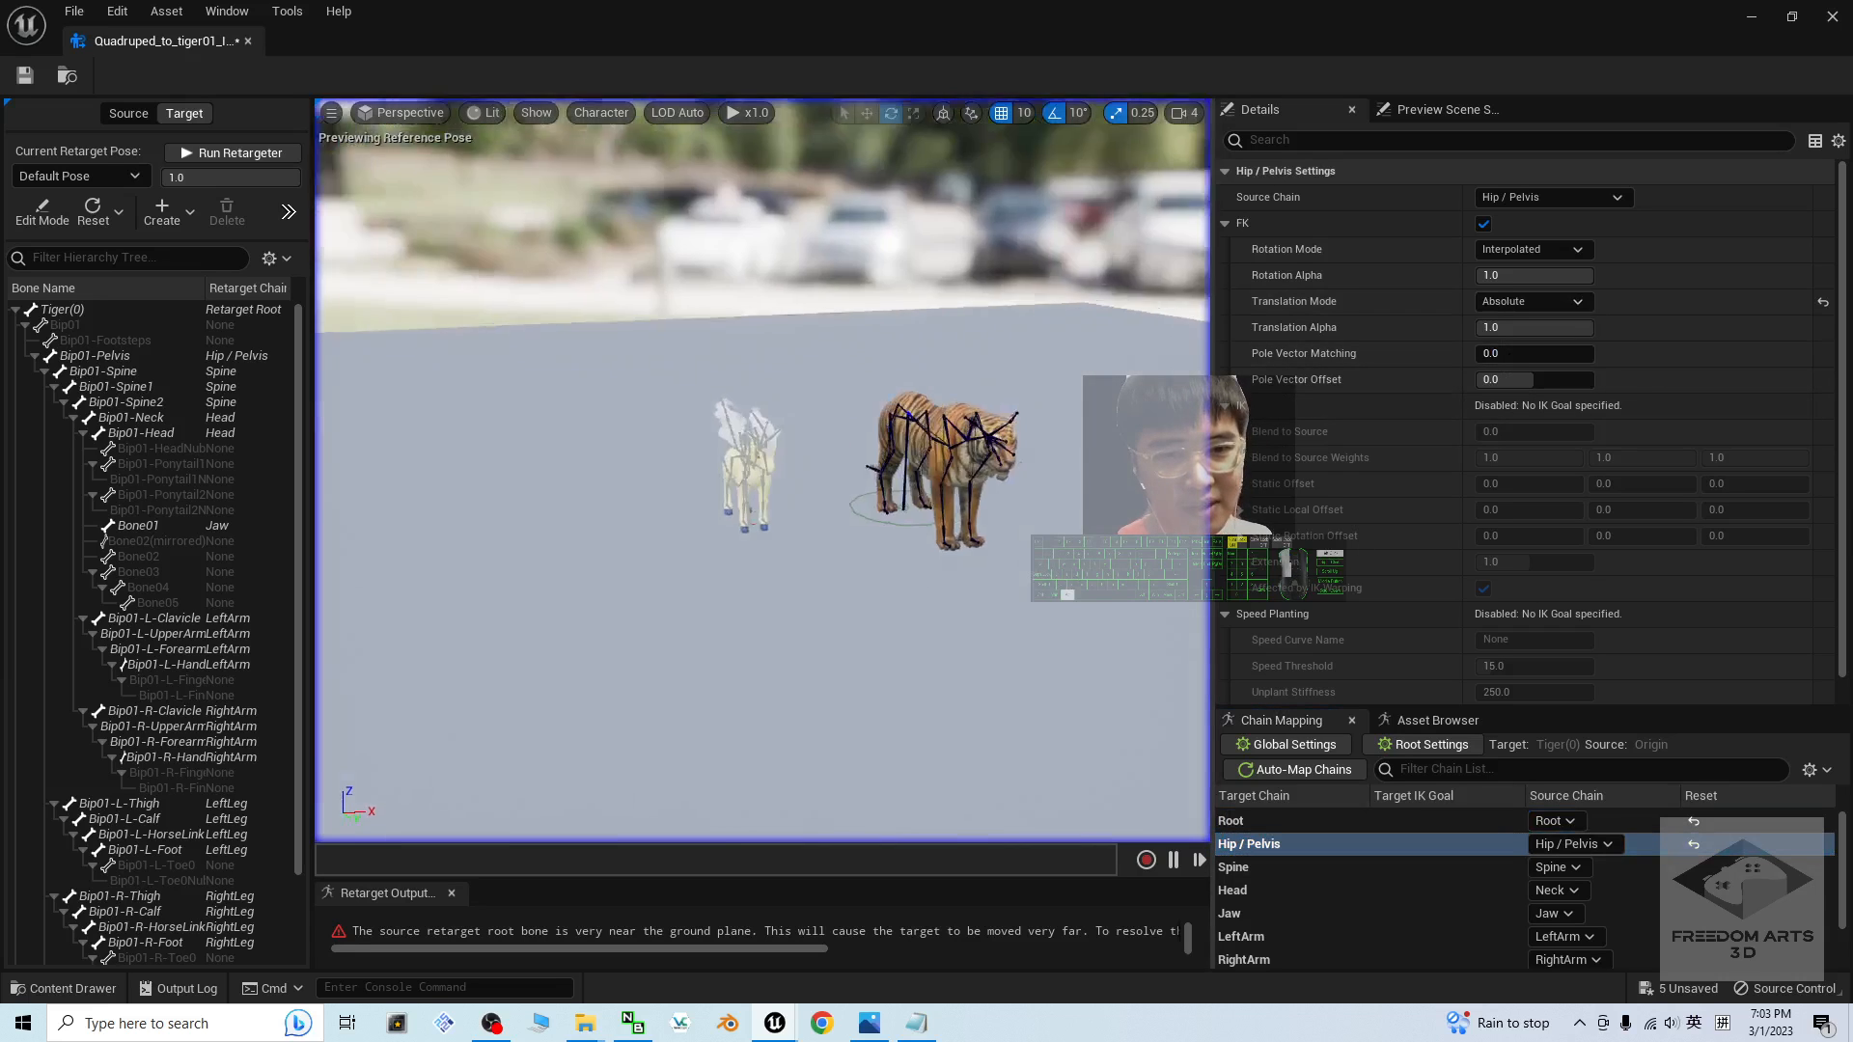
- Preview the quadruped_Walk01 animation on the tiger and inspect its body and feet from the front
click(1444, 726)
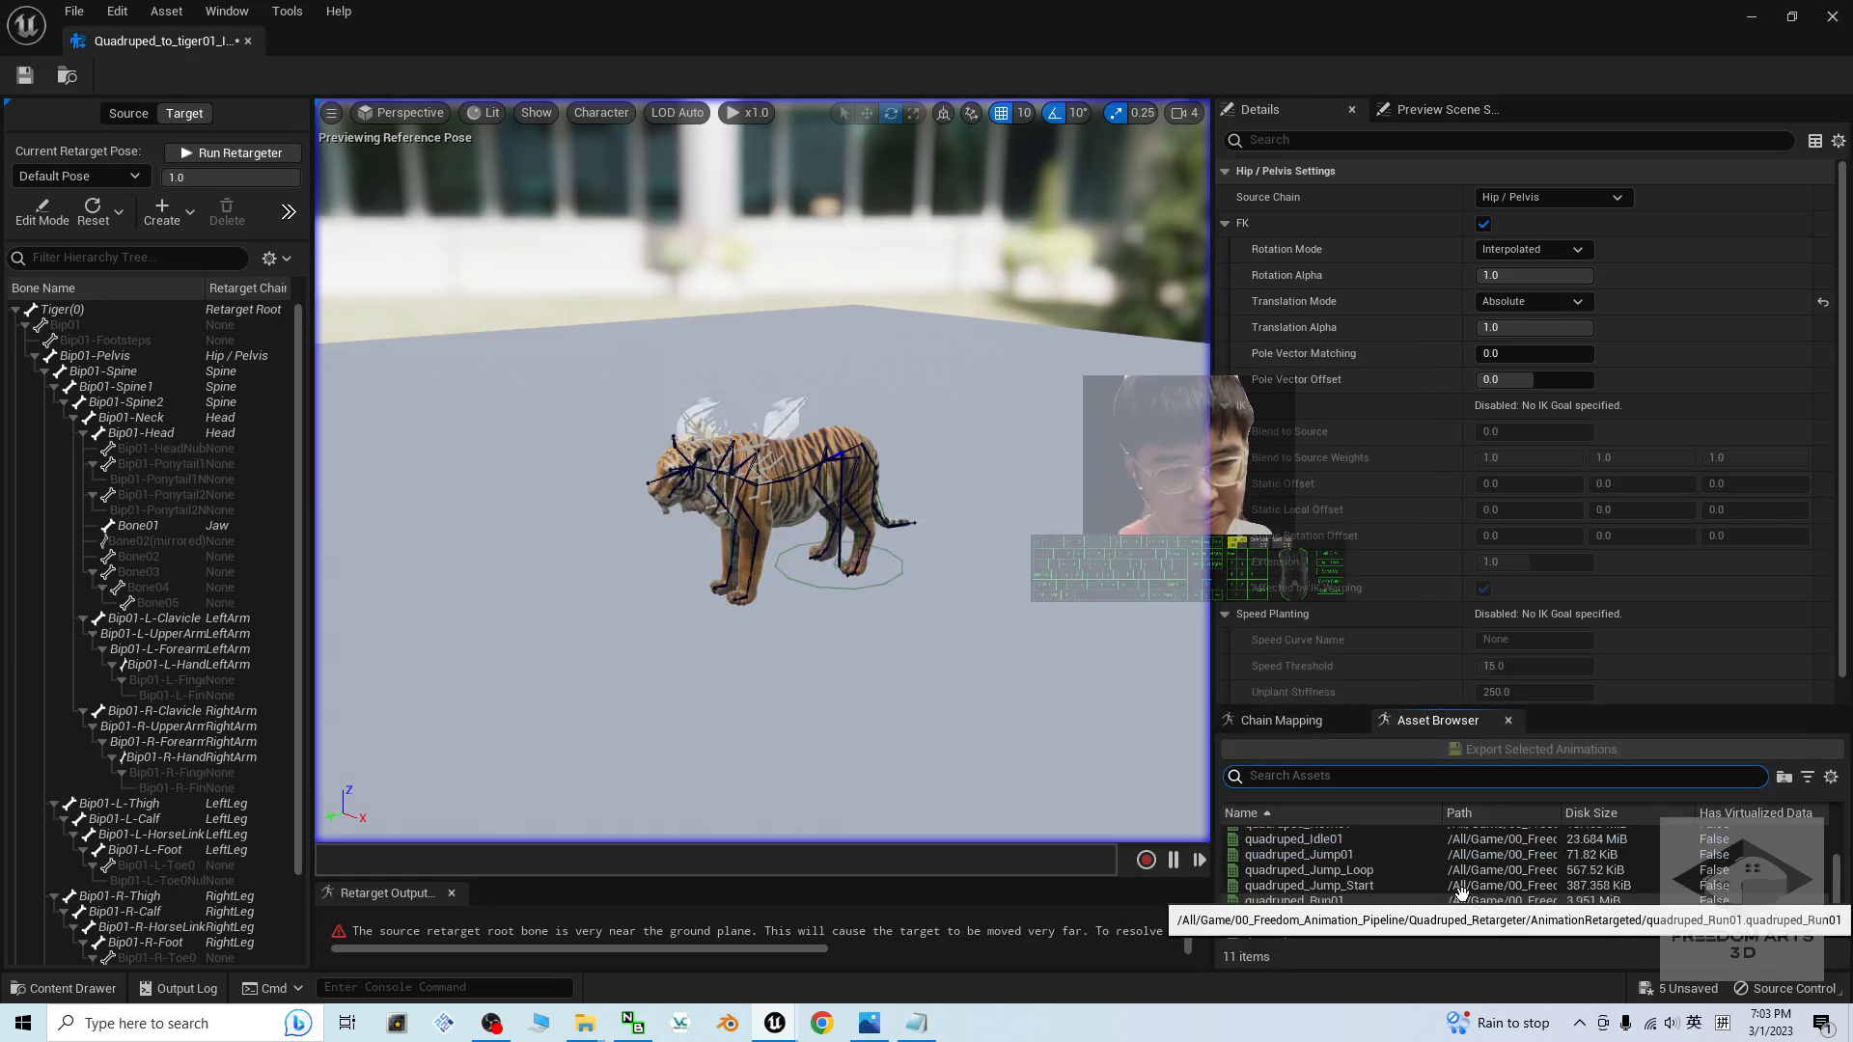
scroll(1526, 873, up, 3)
scroll(1520, 877, down, 3)
click(1444, 918)
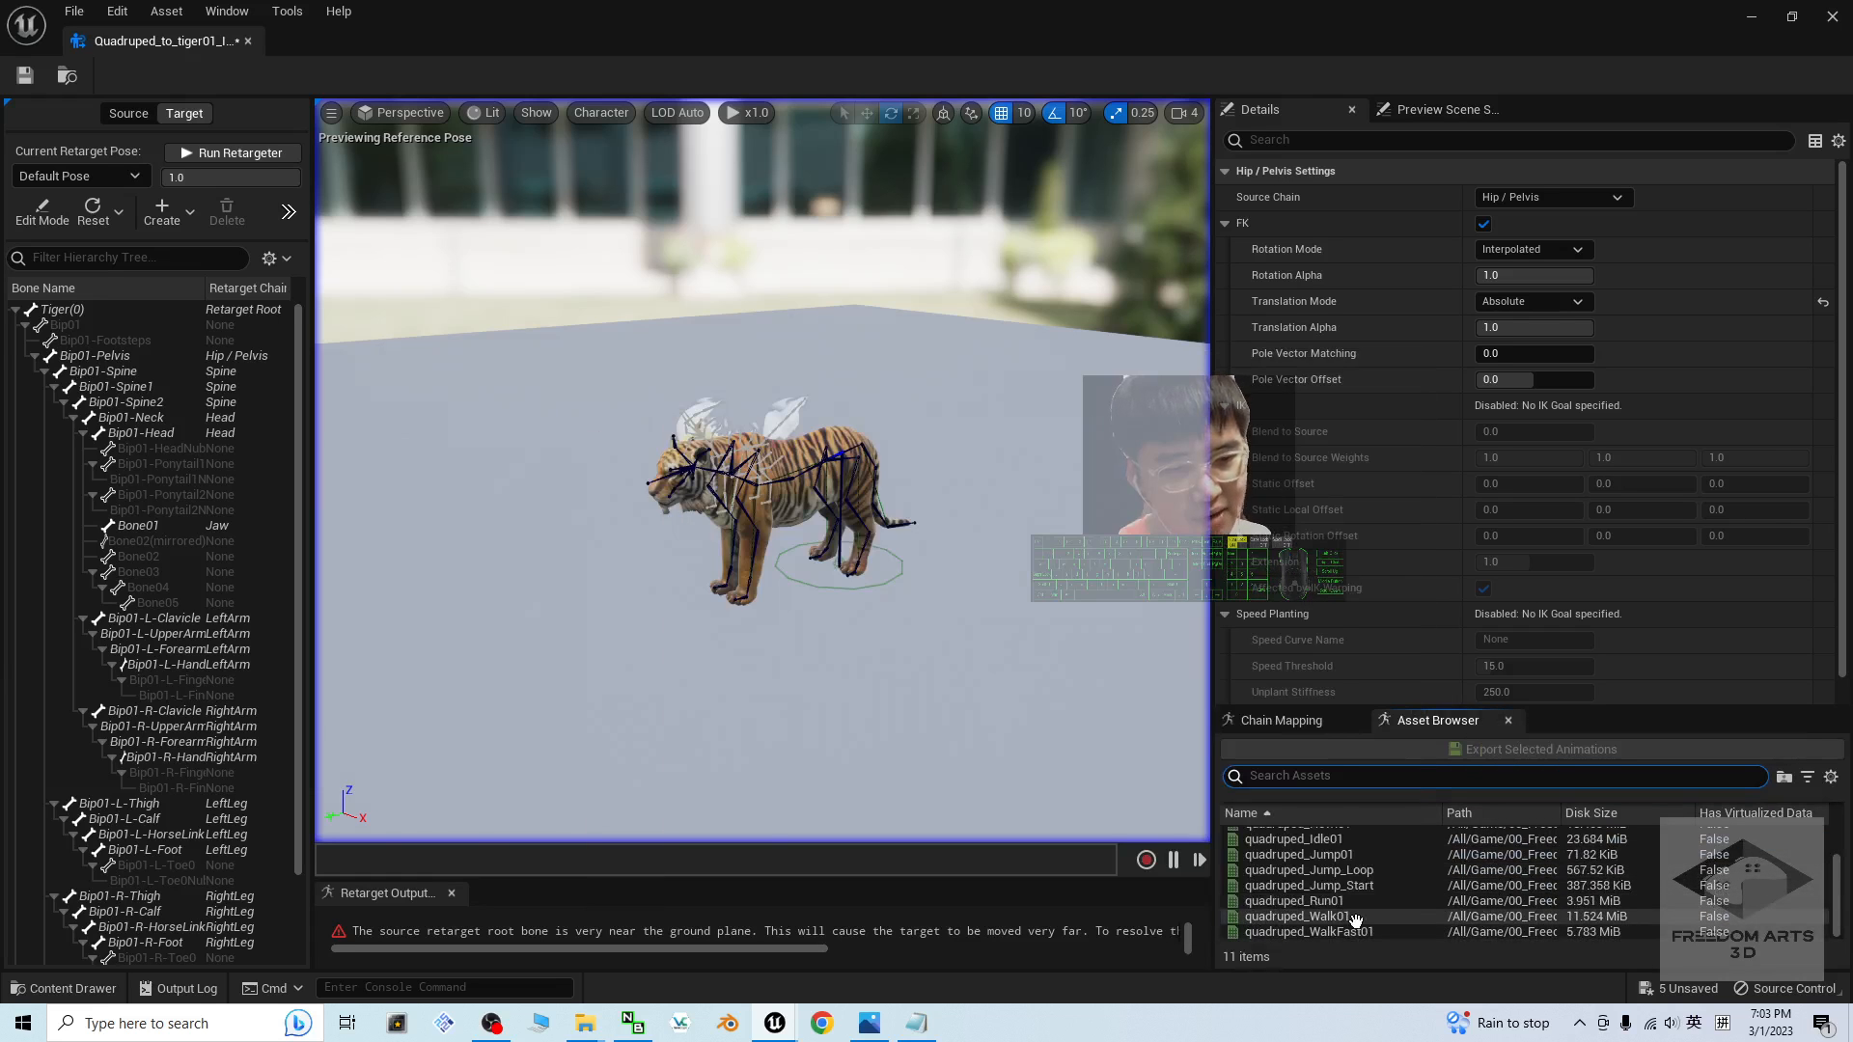
alt+drag(858, 581, 809, 567)
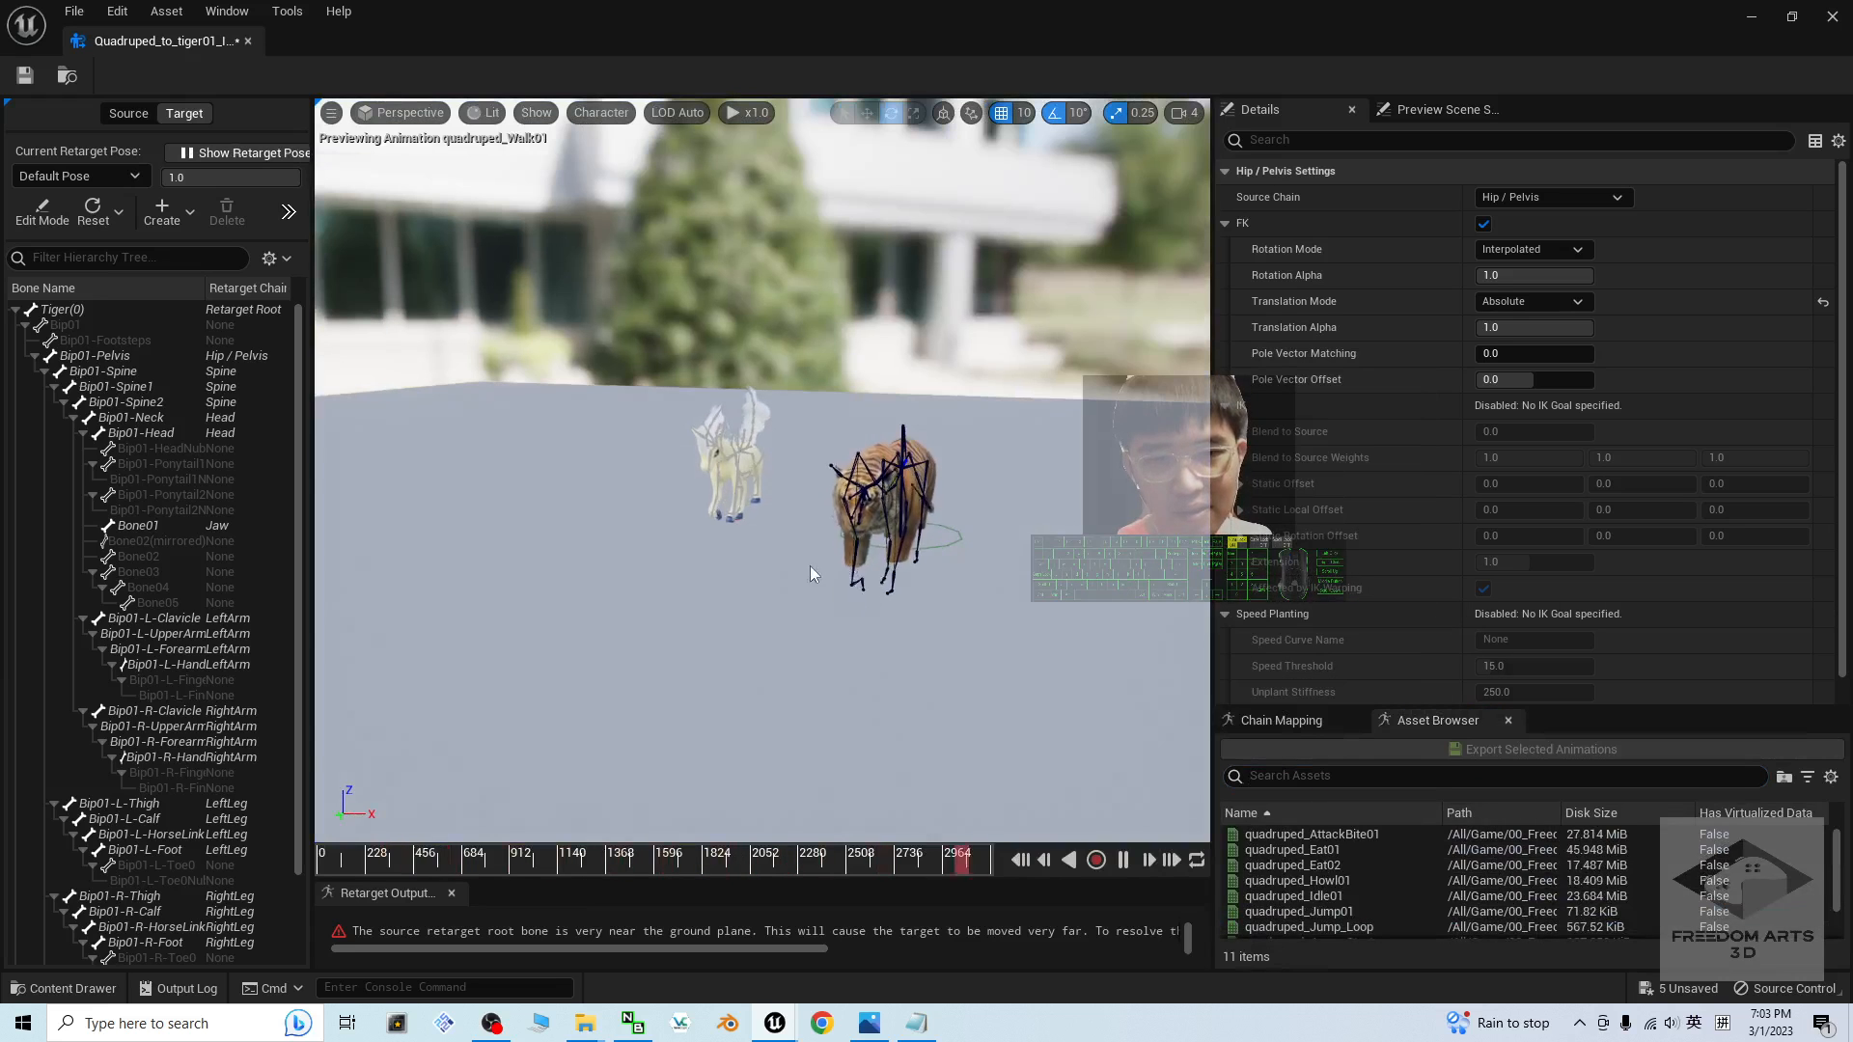
- Set the Hip / Pelvis chain's FK translation mode to None and check the walking tiger from the side
click(1276, 720)
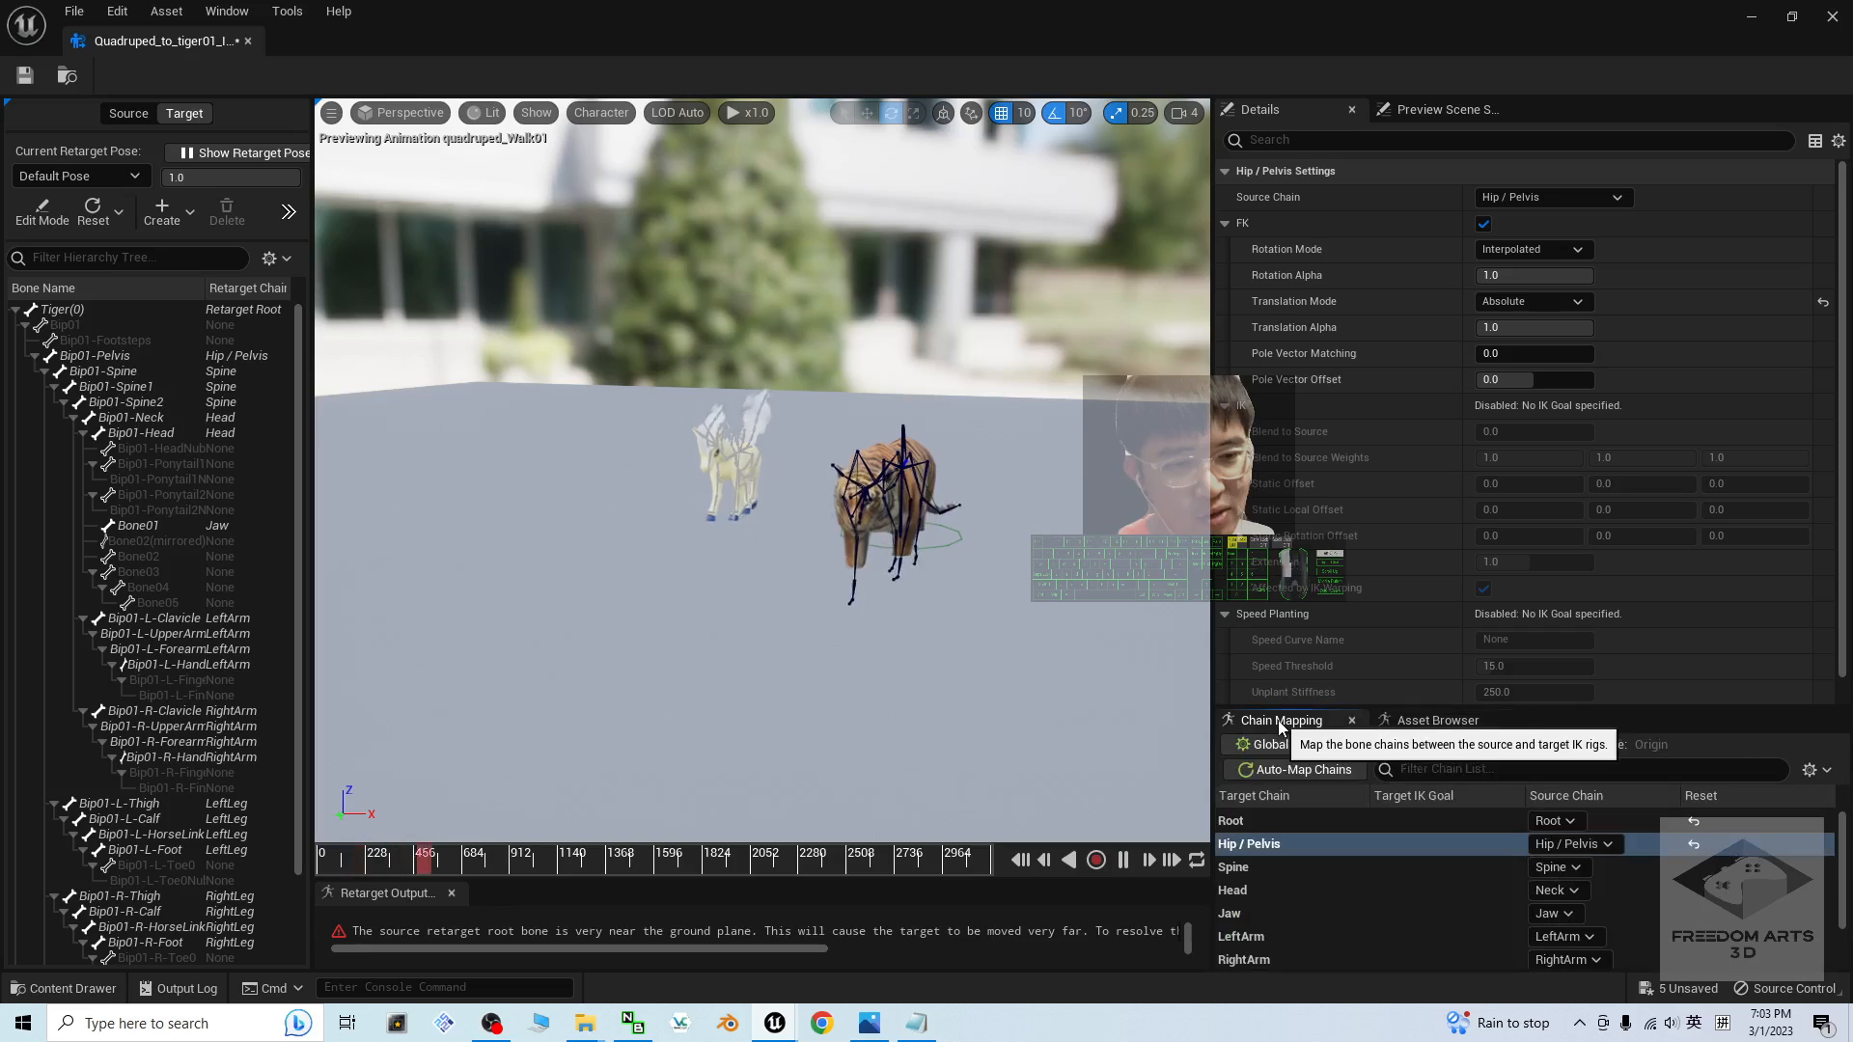
click(1279, 867)
click(1268, 844)
click(1262, 826)
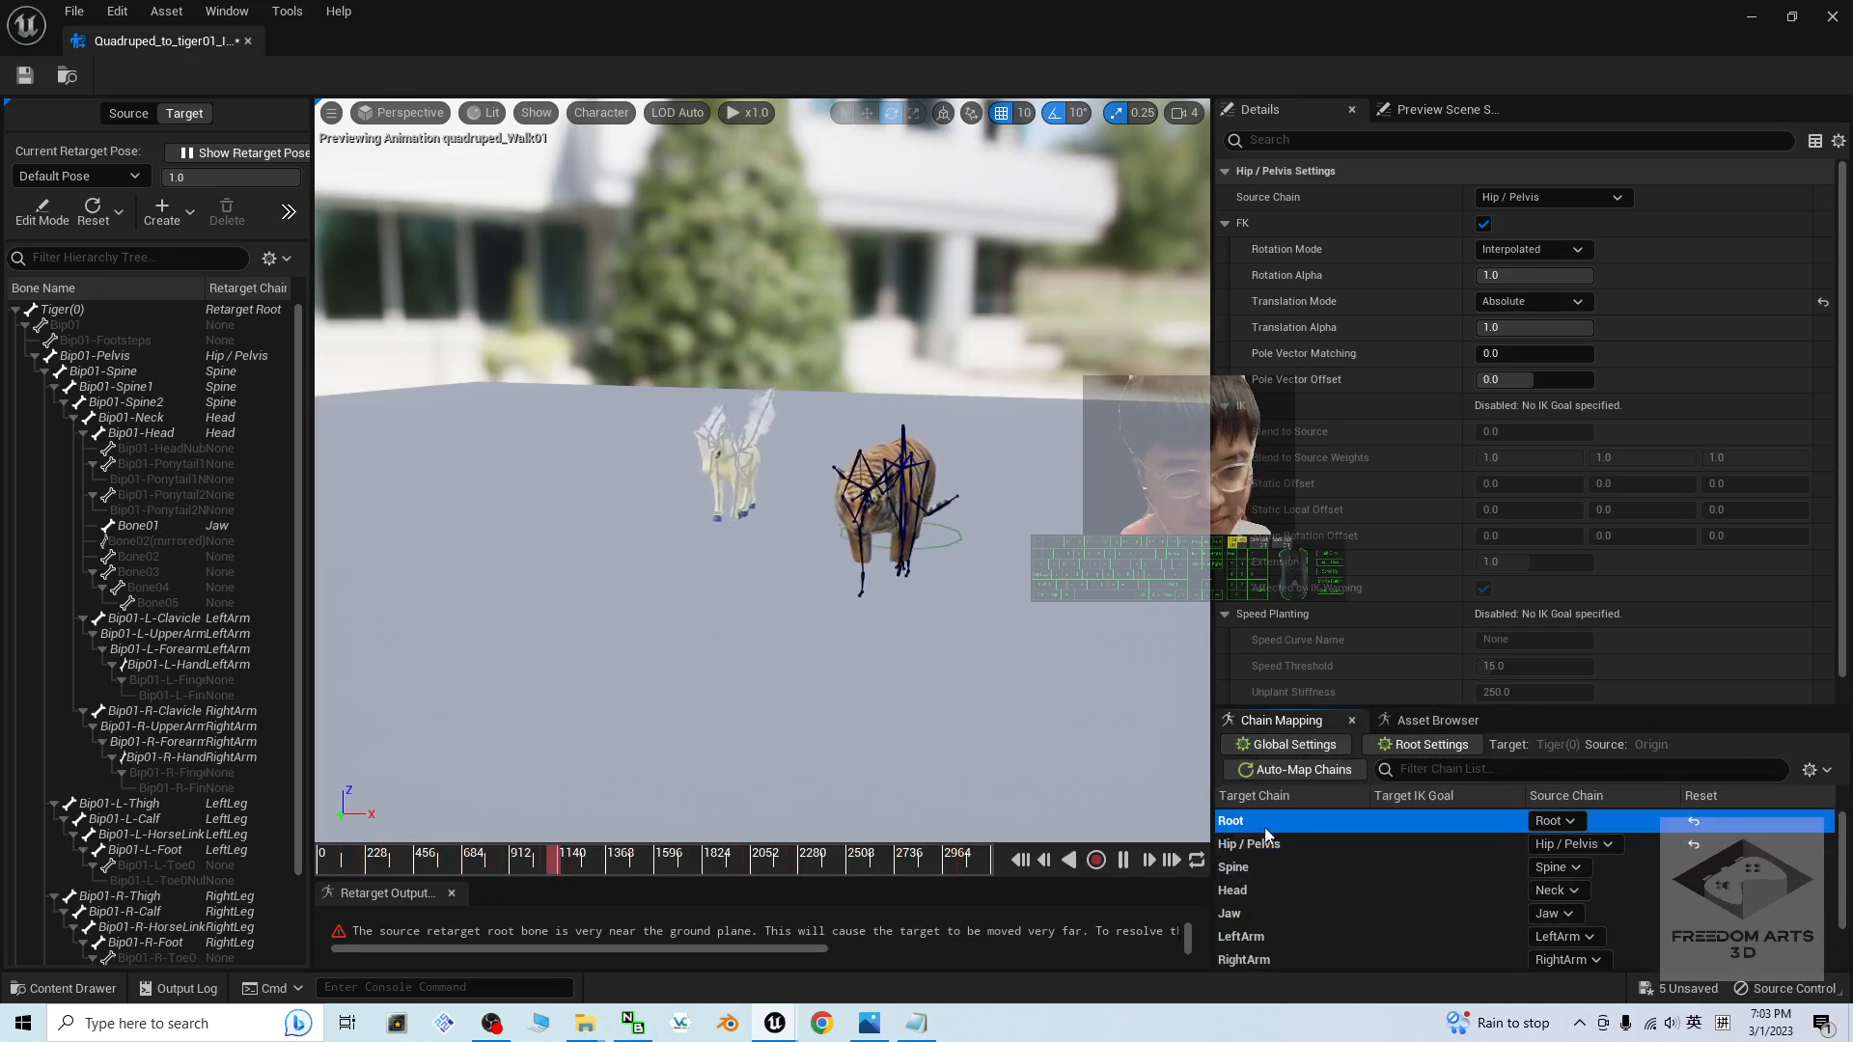
click(1251, 846)
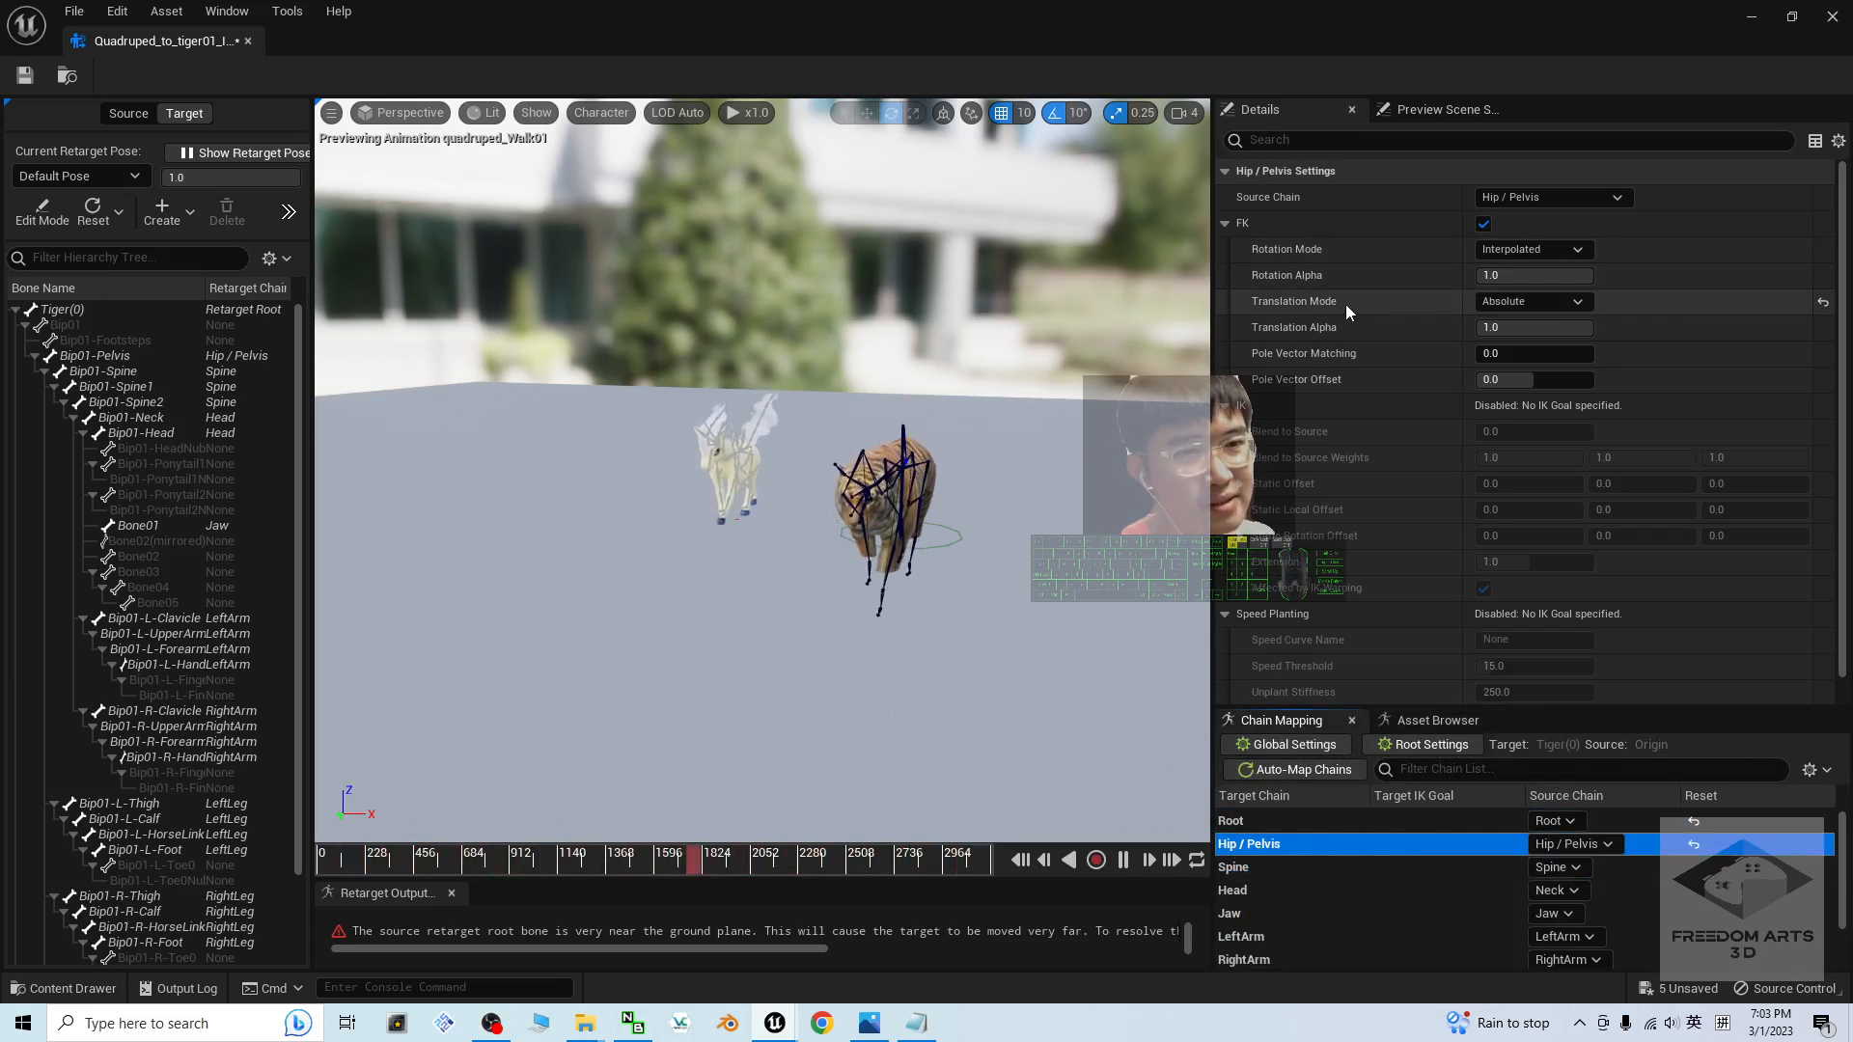
click(1538, 305)
click(1506, 319)
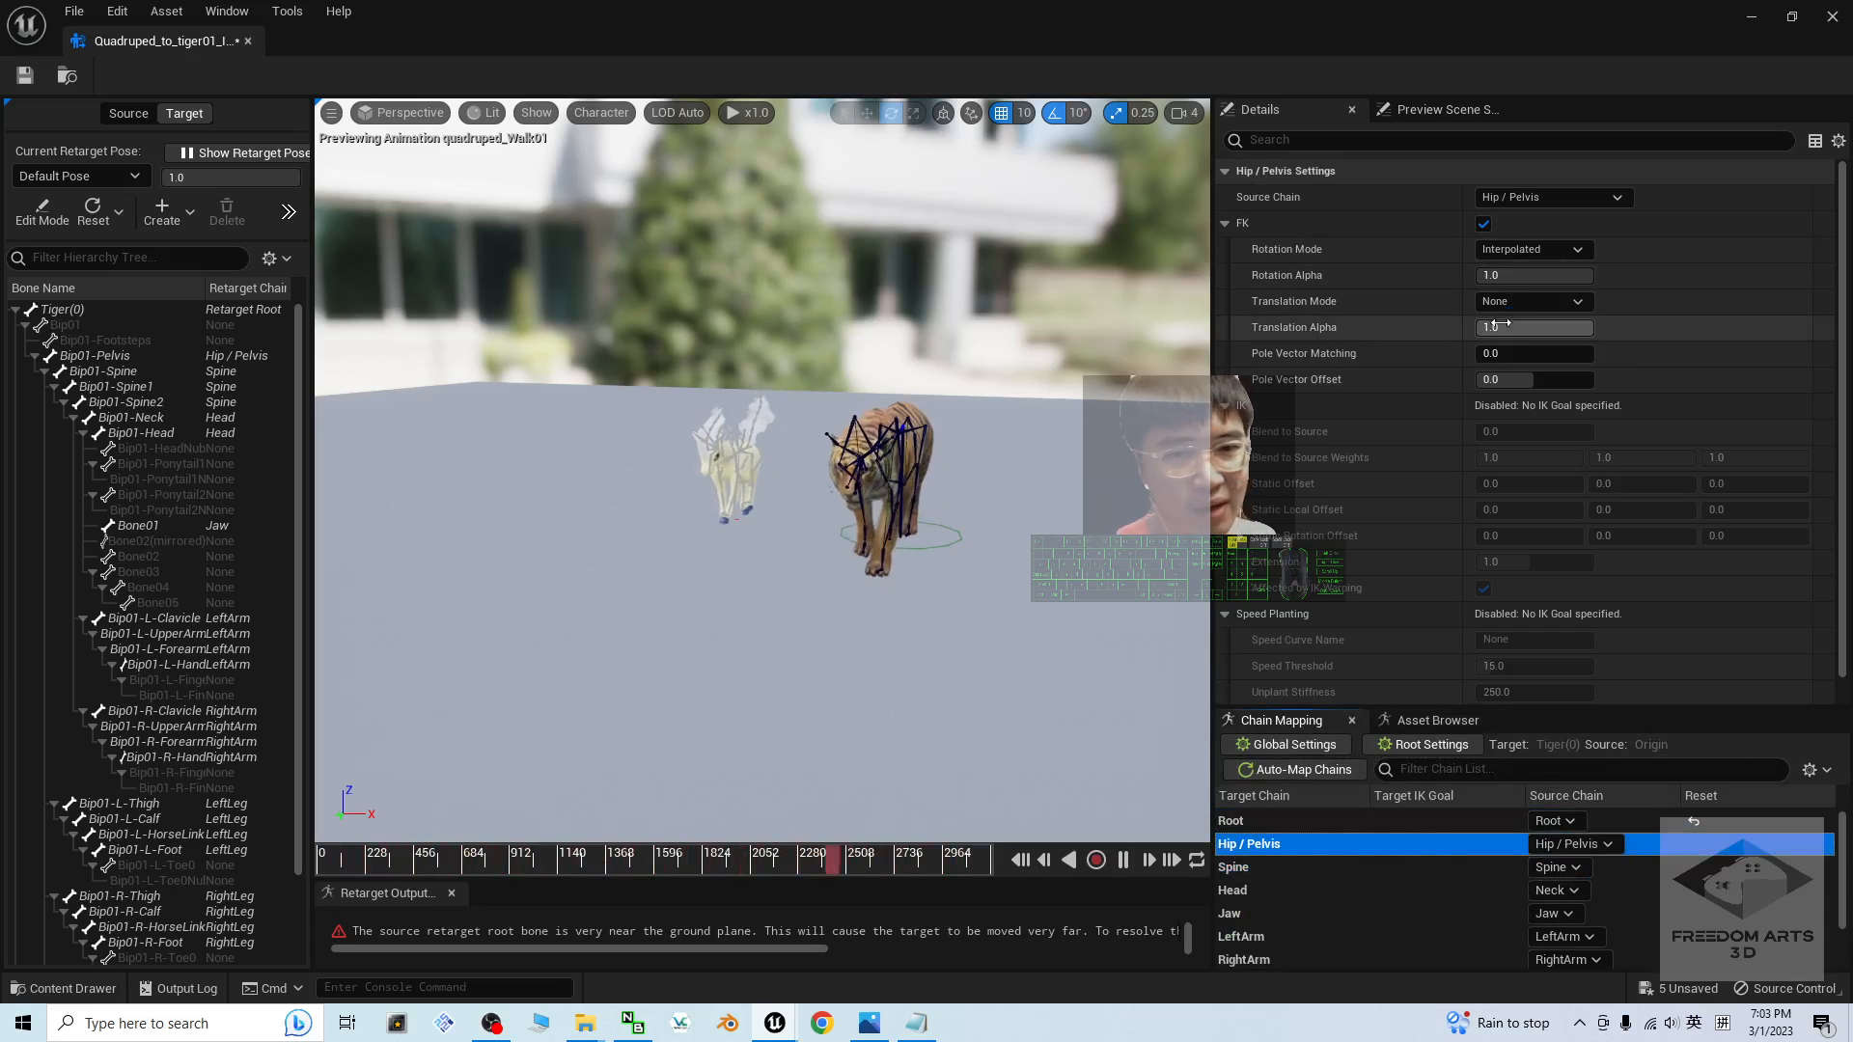
alt+drag(980, 492, 946, 568)
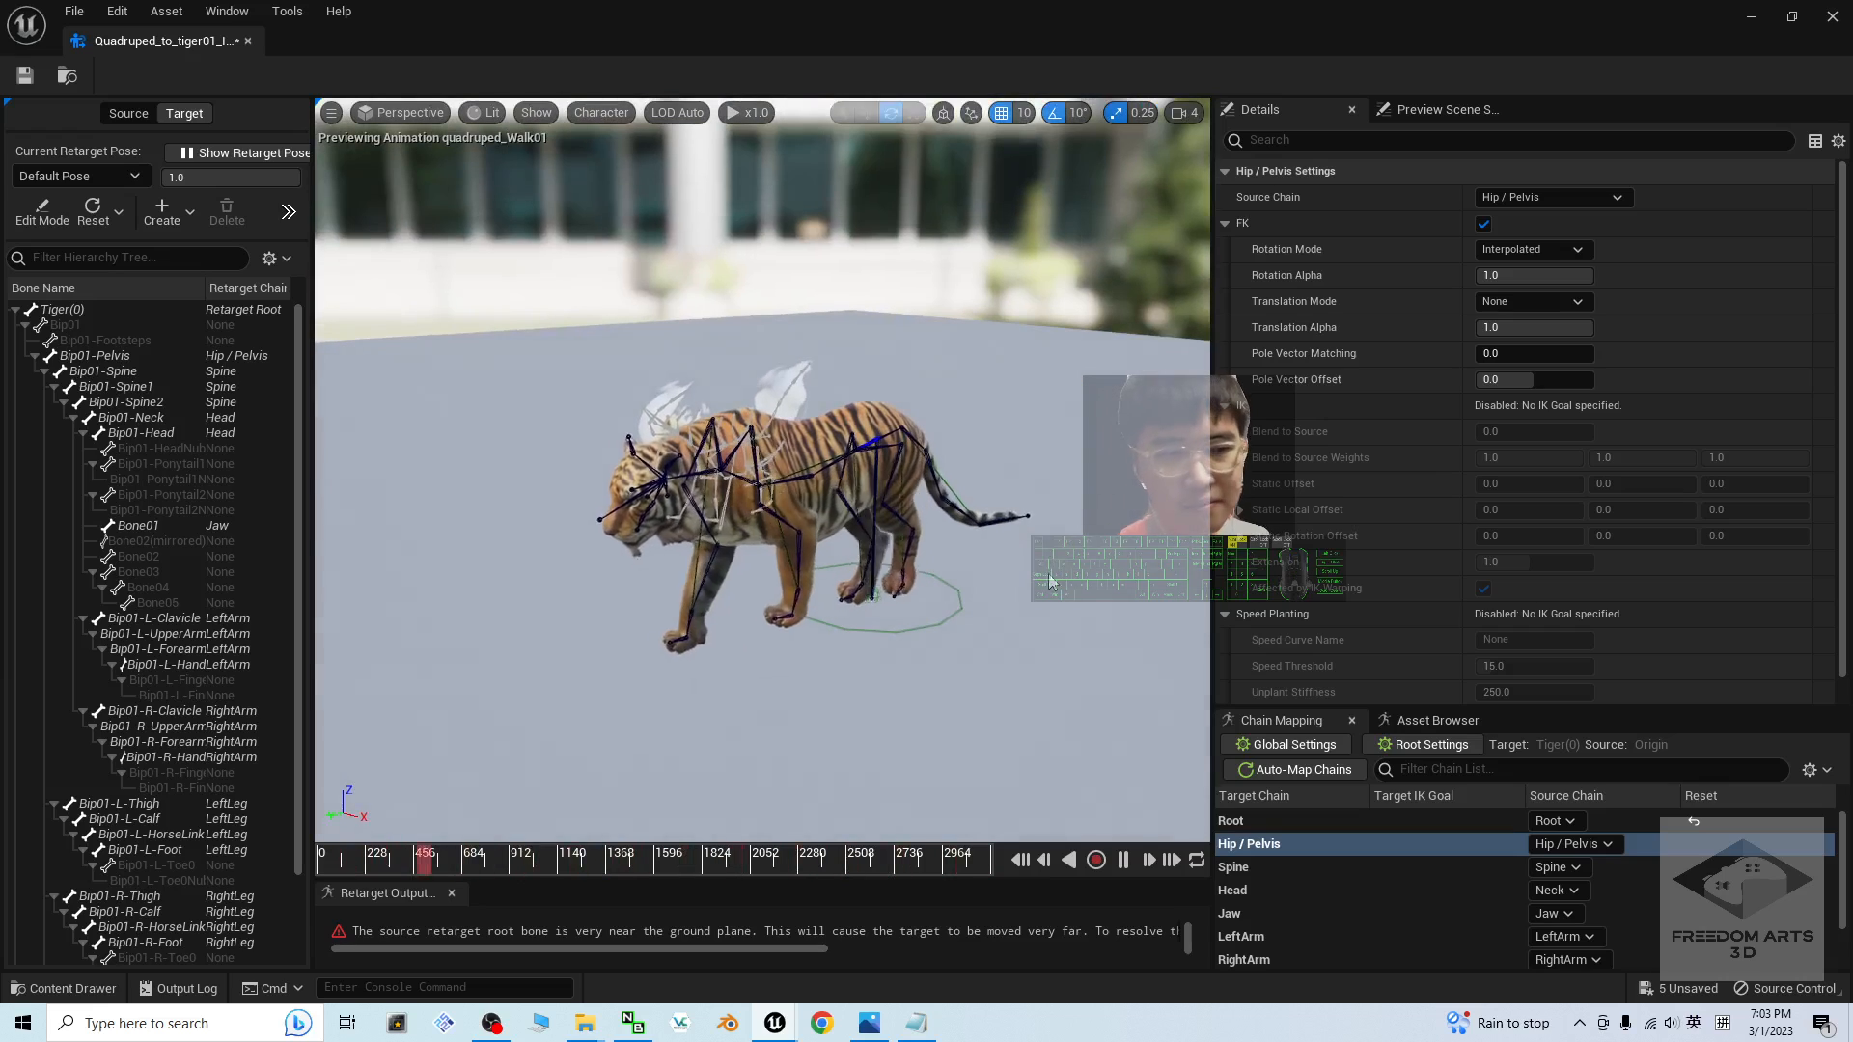
- Preview the quadruped_Run01, quadruped_Walk01 and quadruped_WalkFast01 animations on the tiger
click(1437, 720)
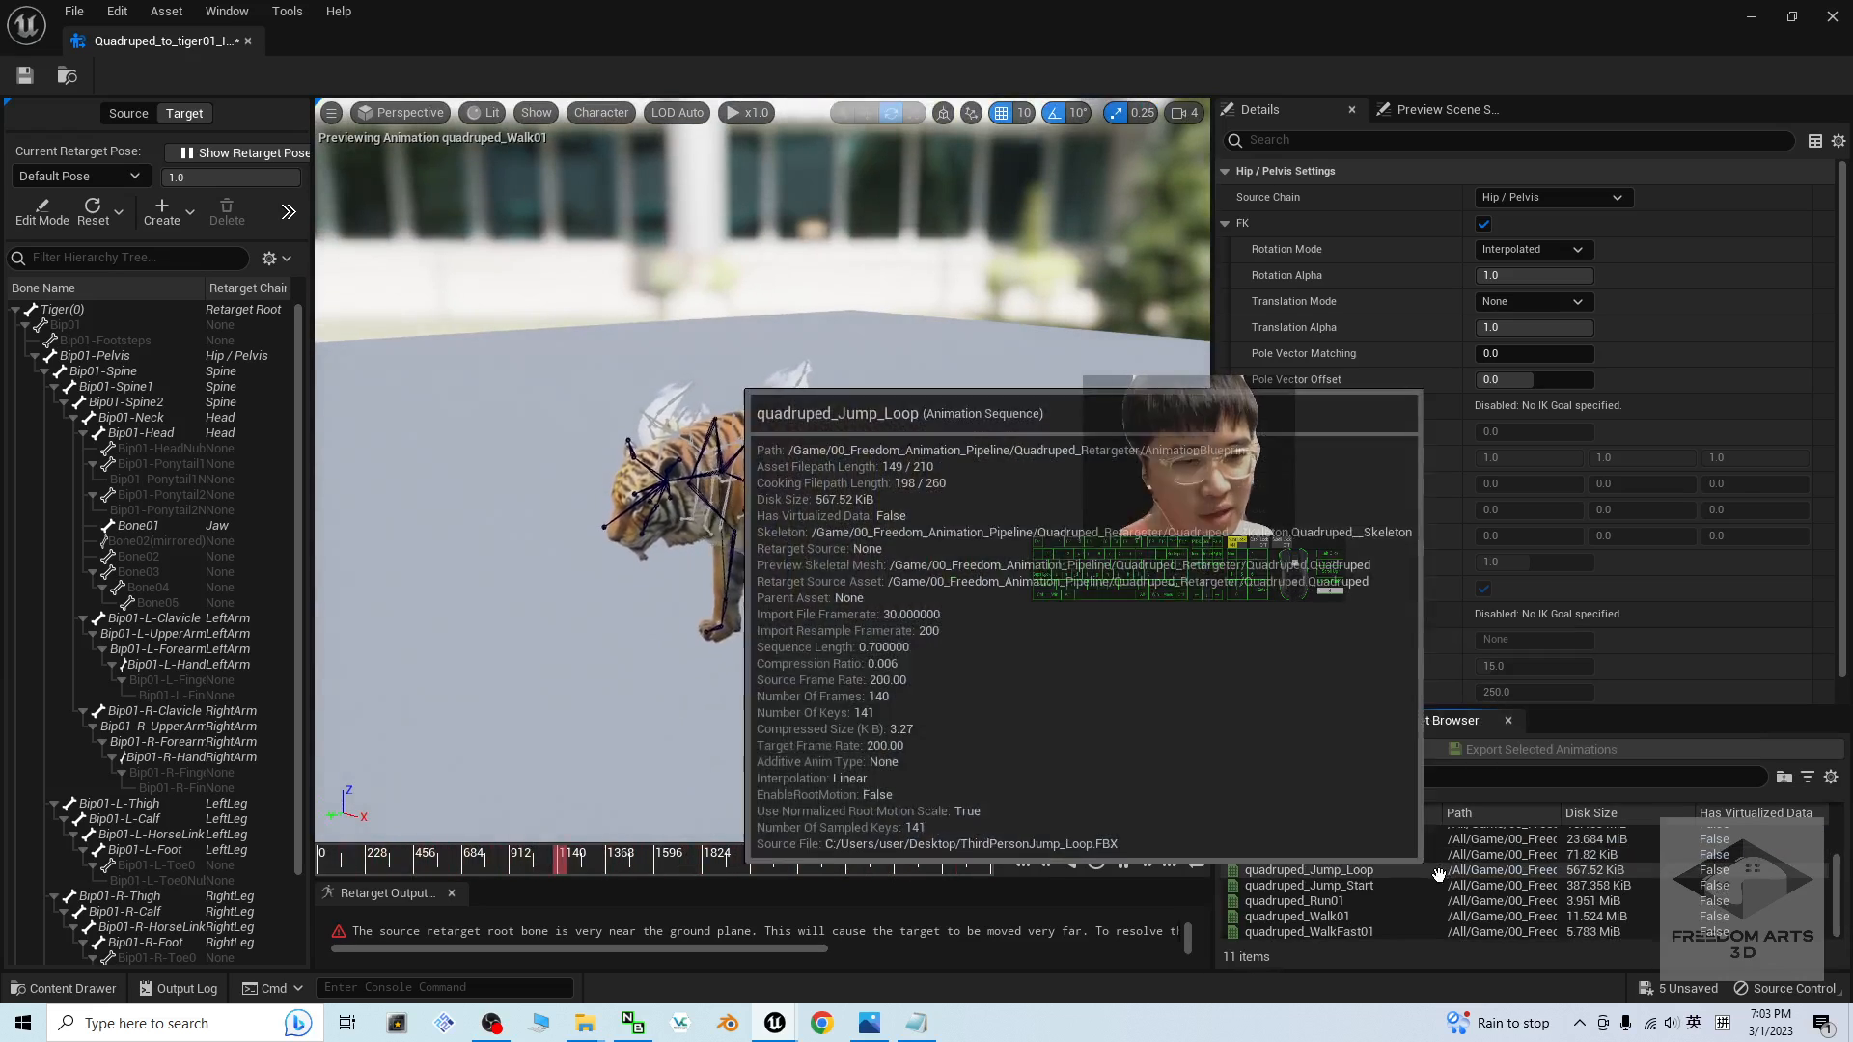
click(1308, 901)
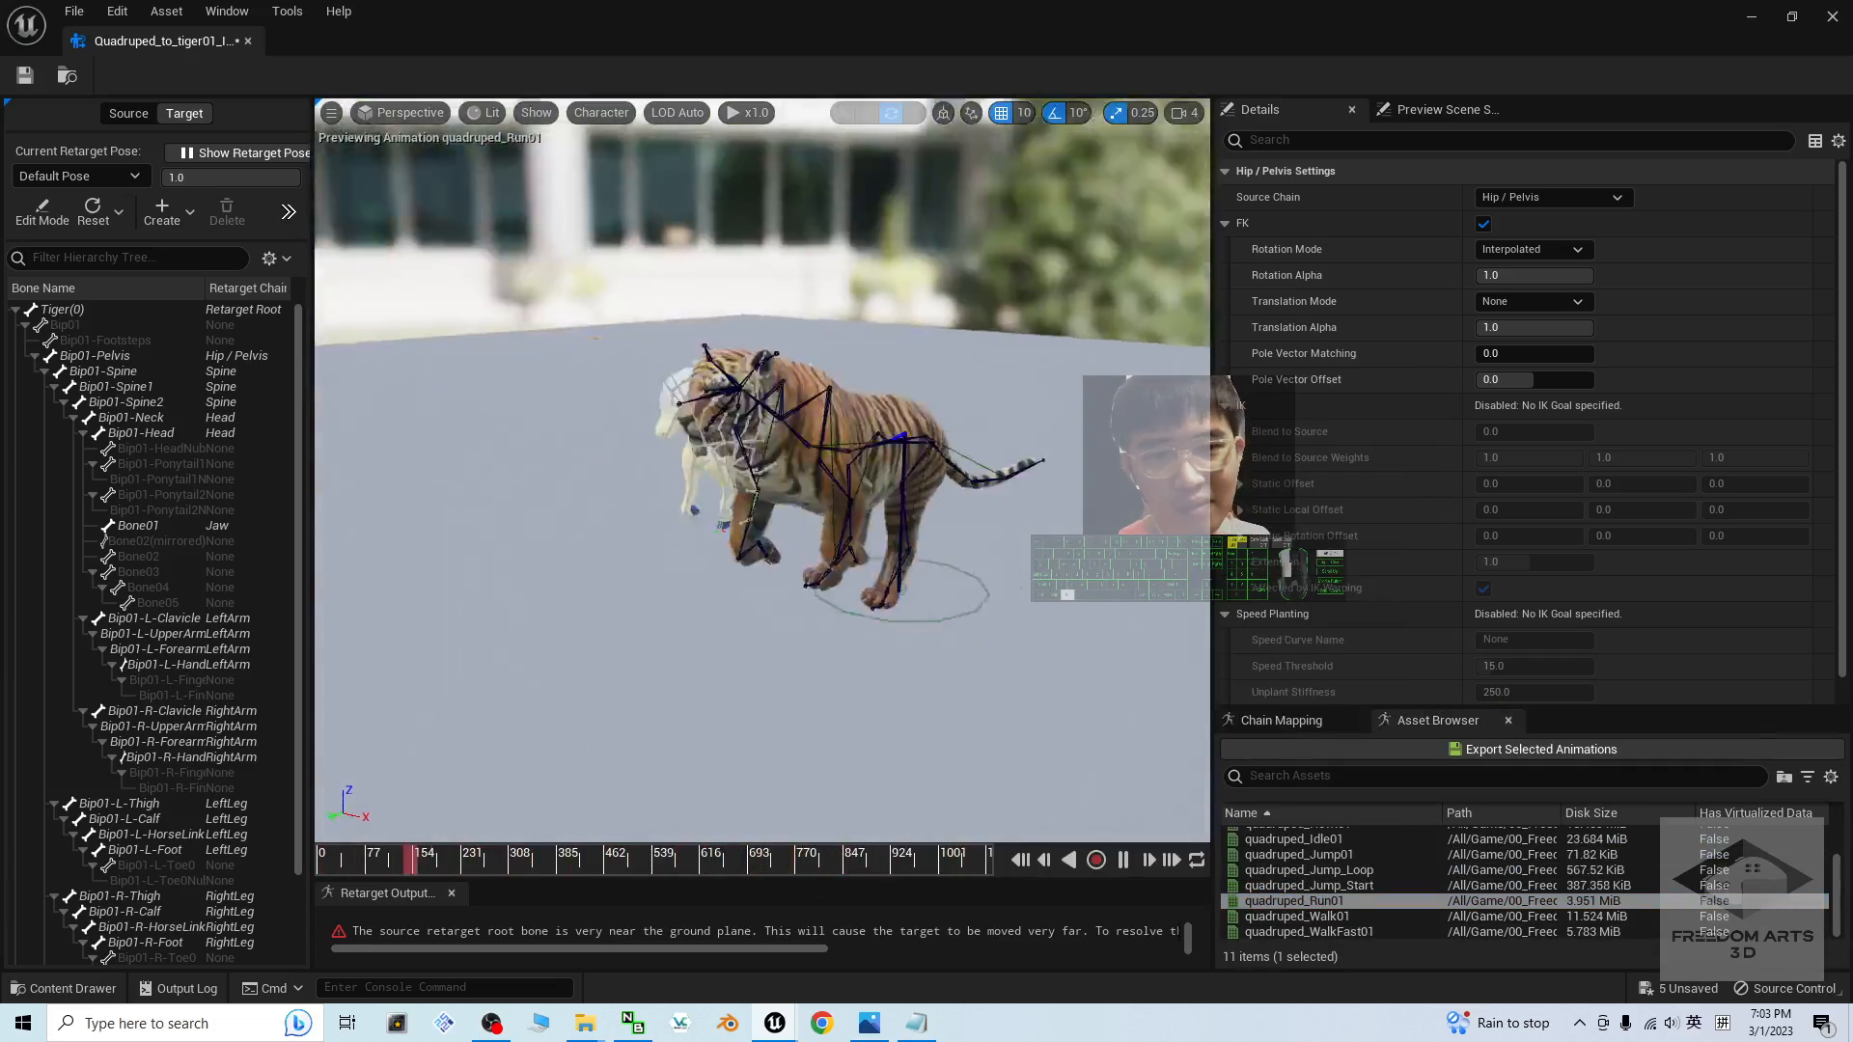
click(1338, 917)
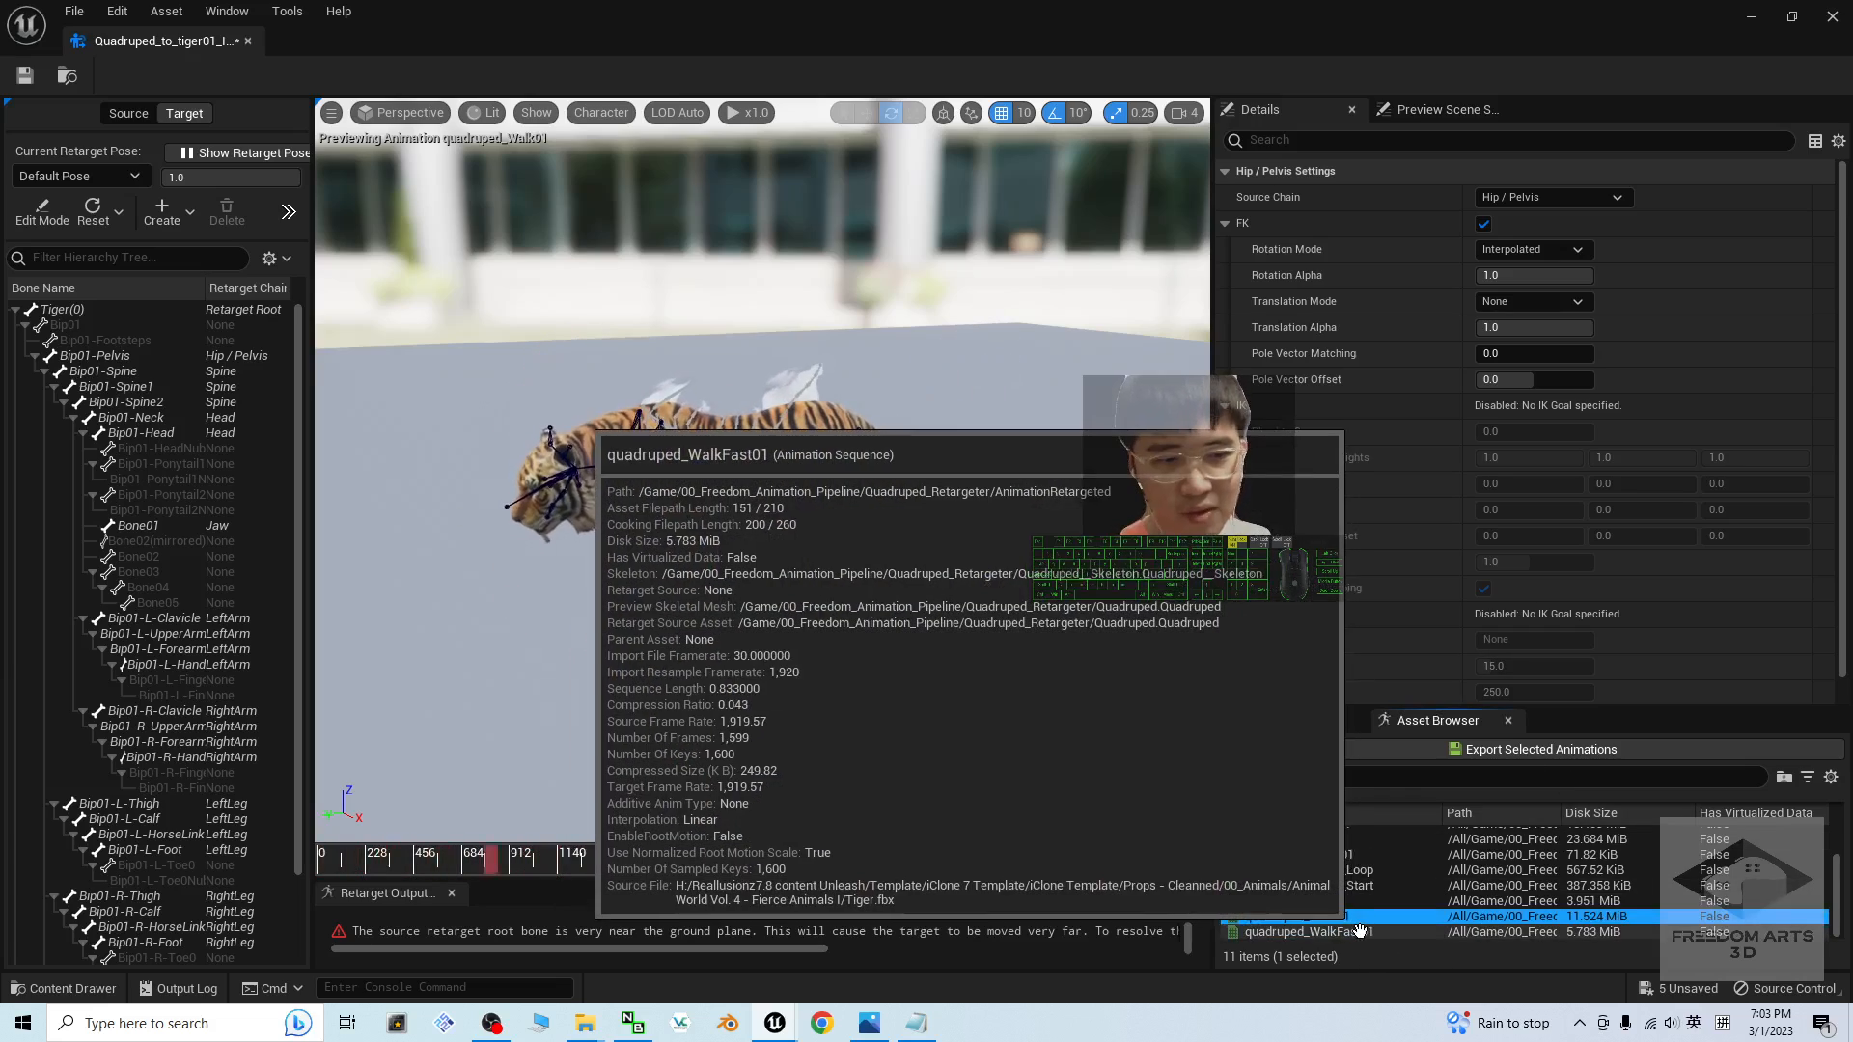
click(1376, 933)
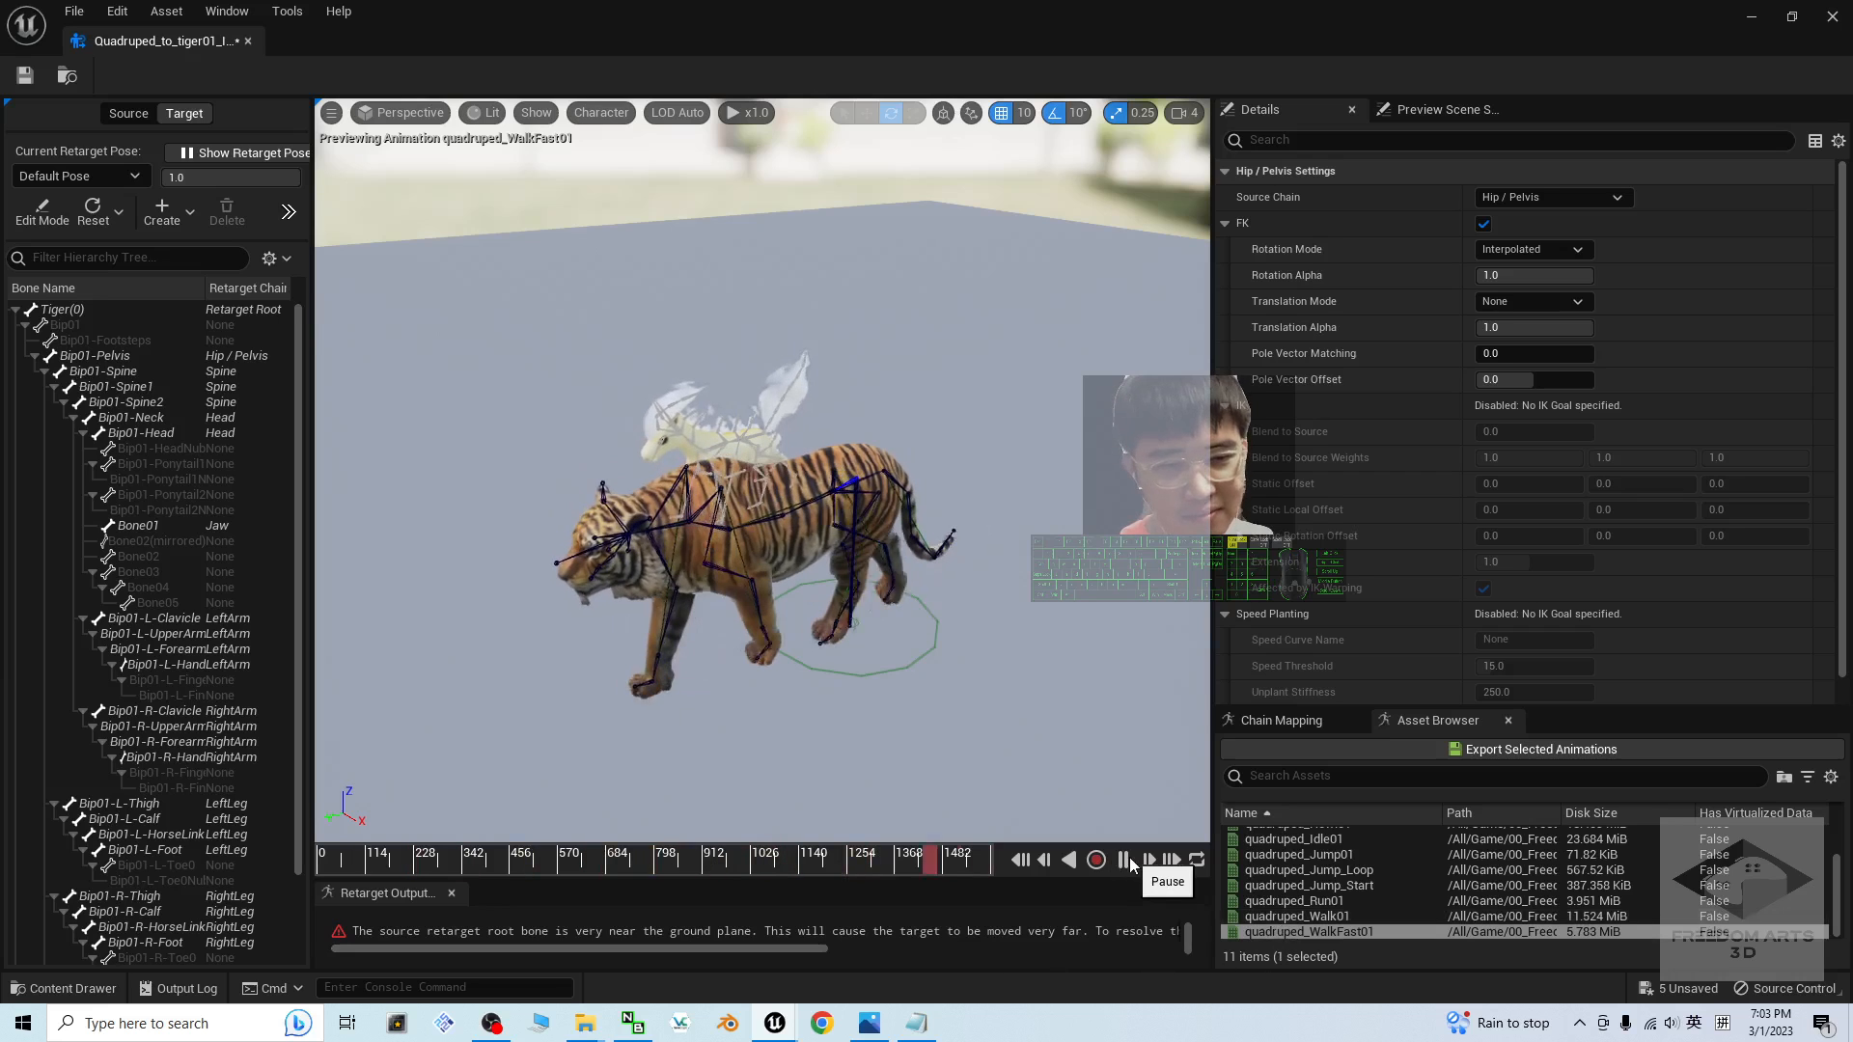
- Preview the quadruped_Howl01 animation on the tiger from several angles and return playback to its first frame
scroll(1841, 897, up, 3)
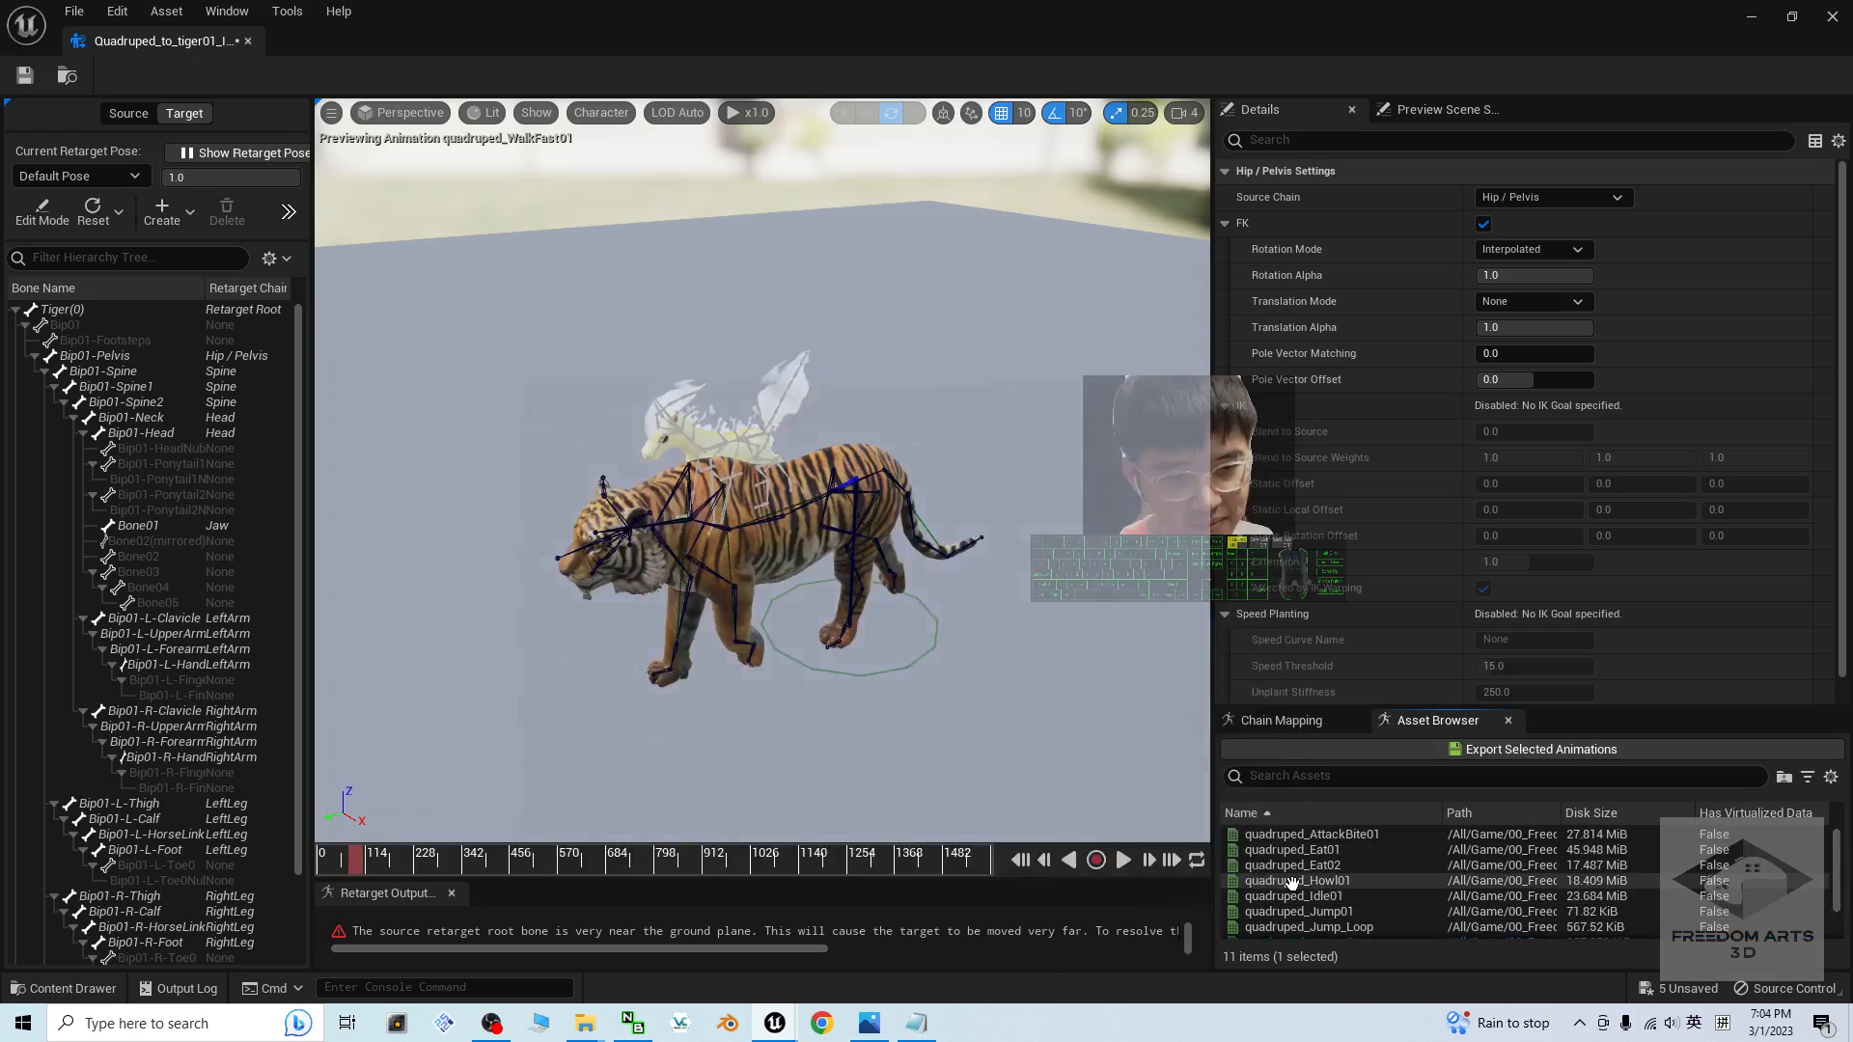
mouse_move(1264, 883)
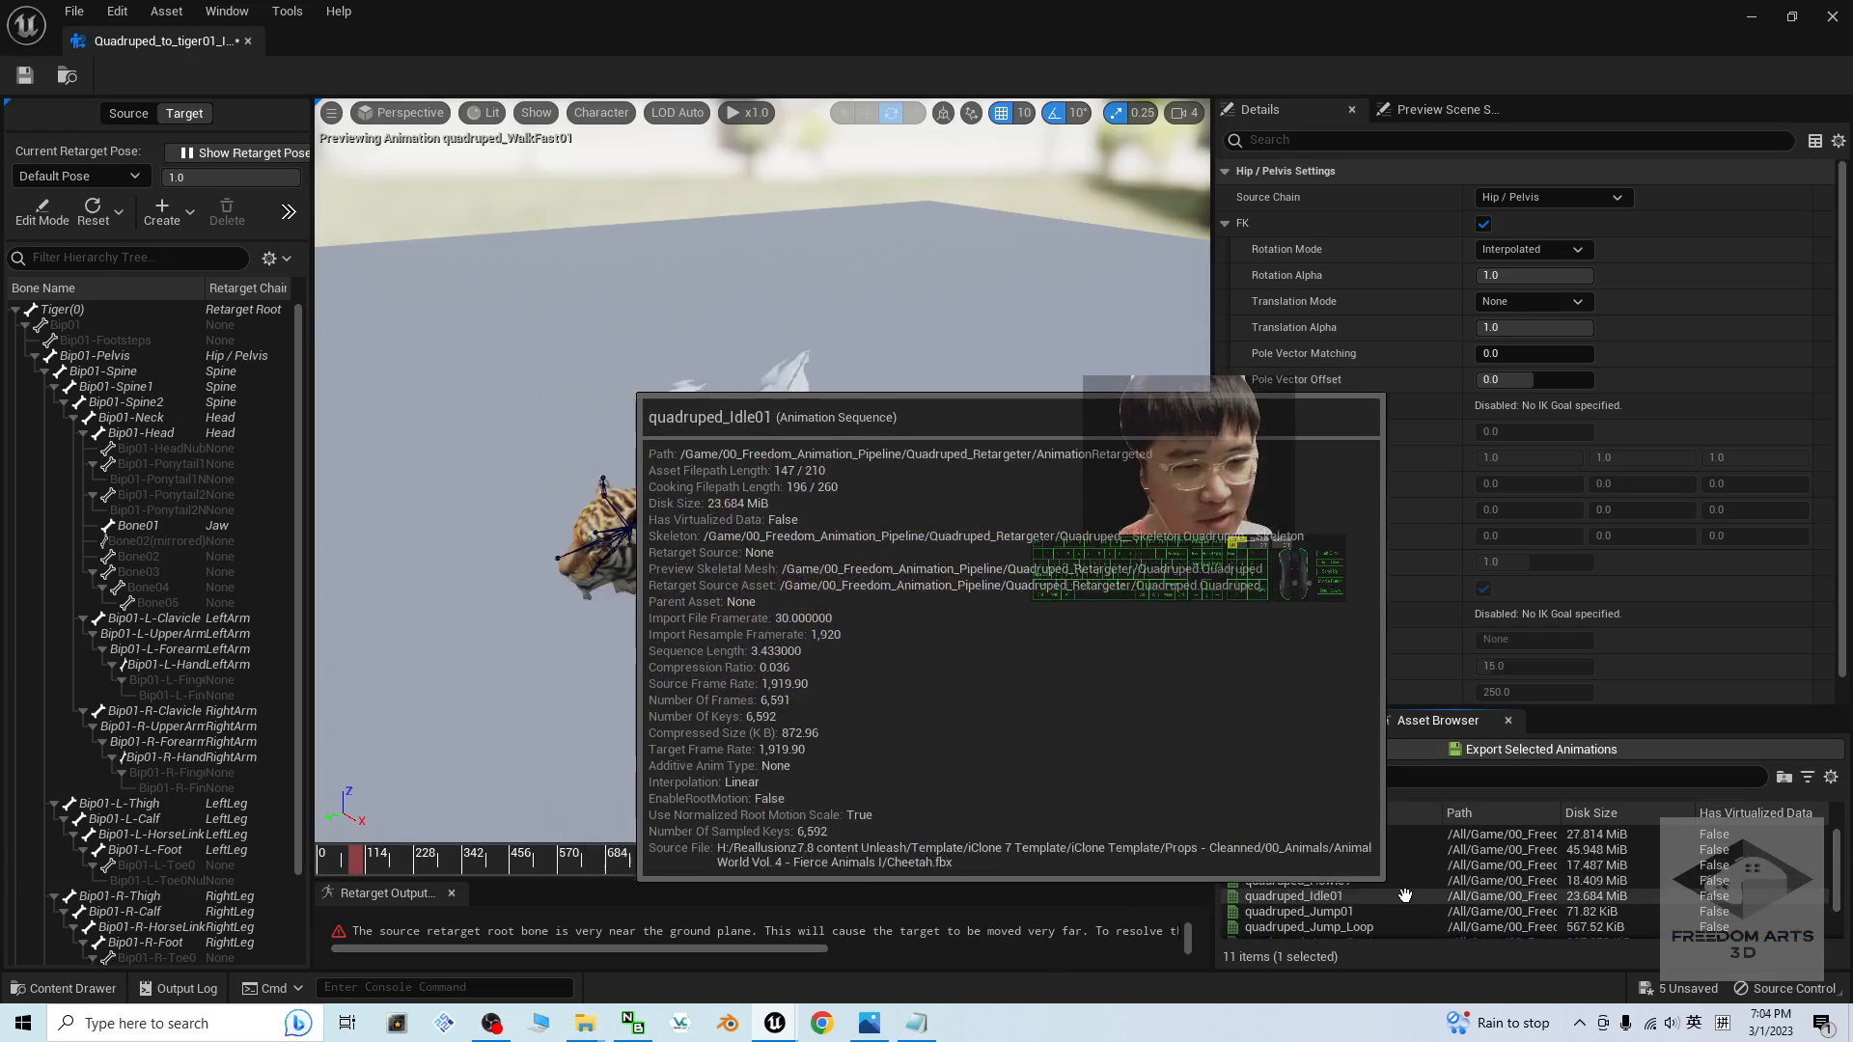
click(1304, 879)
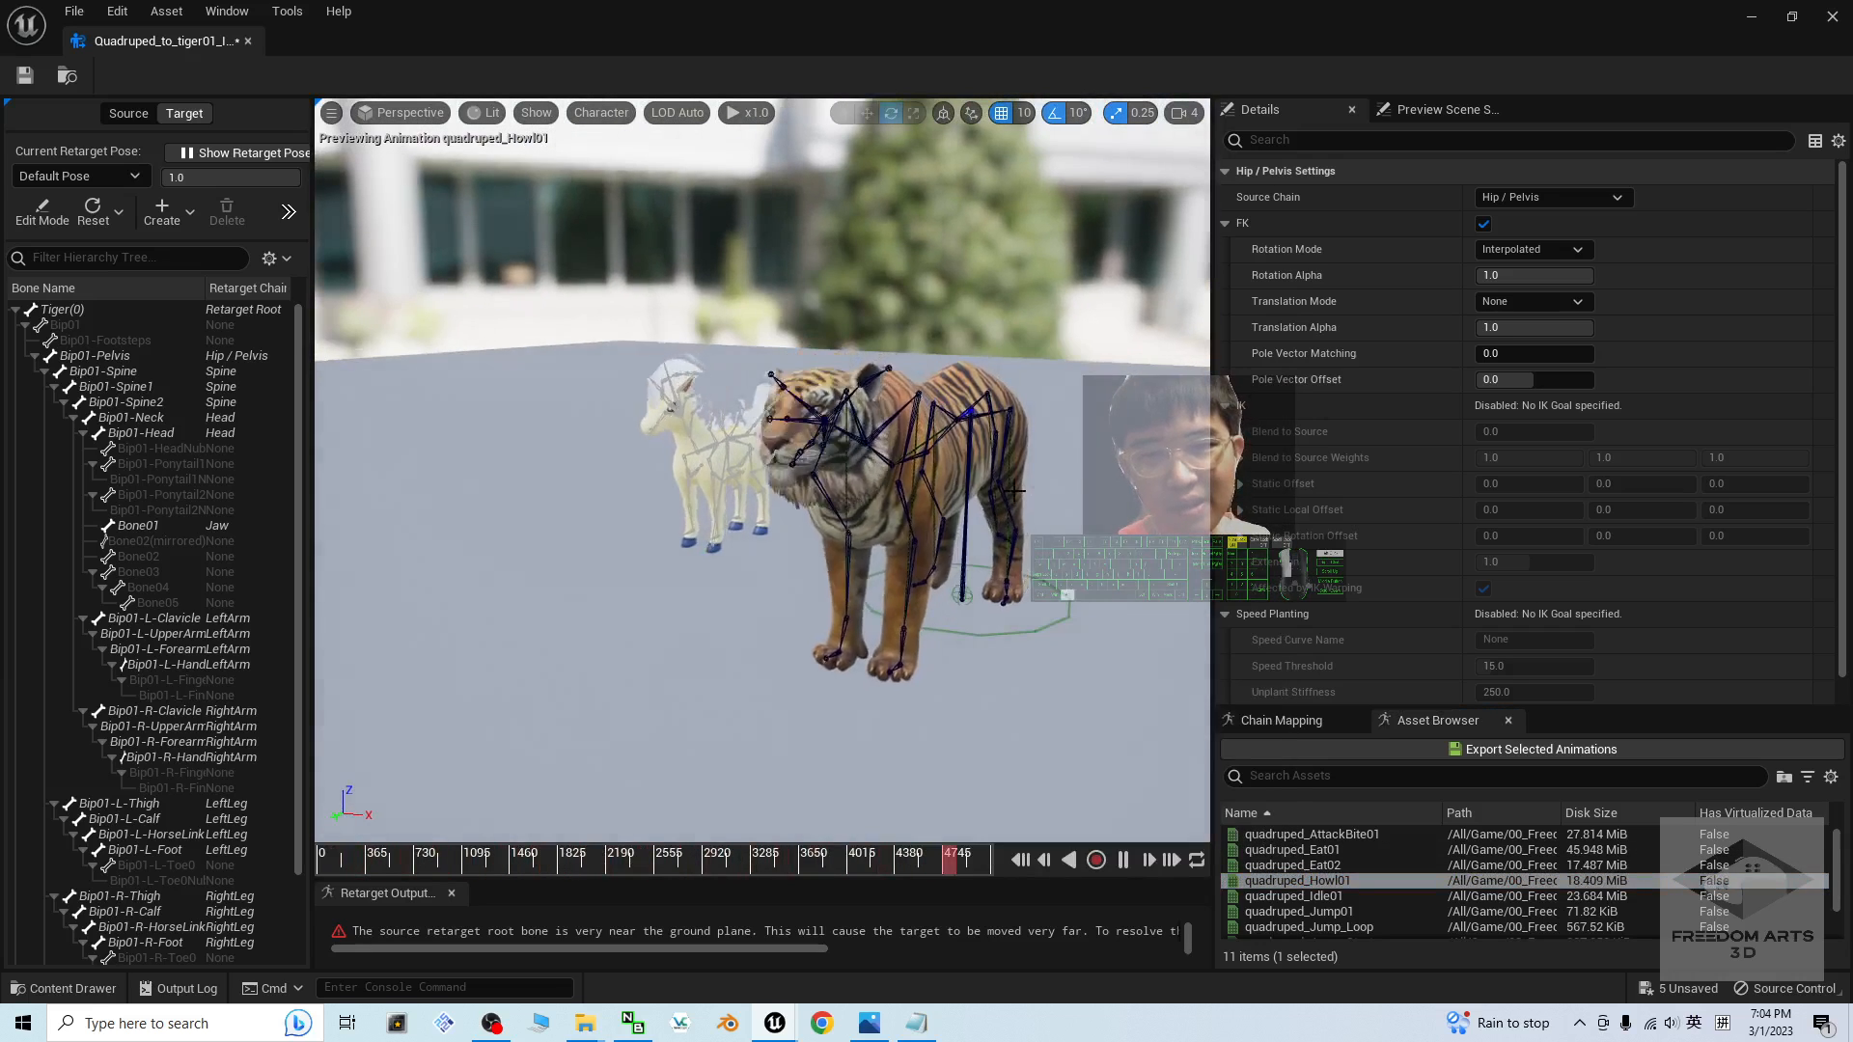
alt+drag(1014, 491, 772, 415)
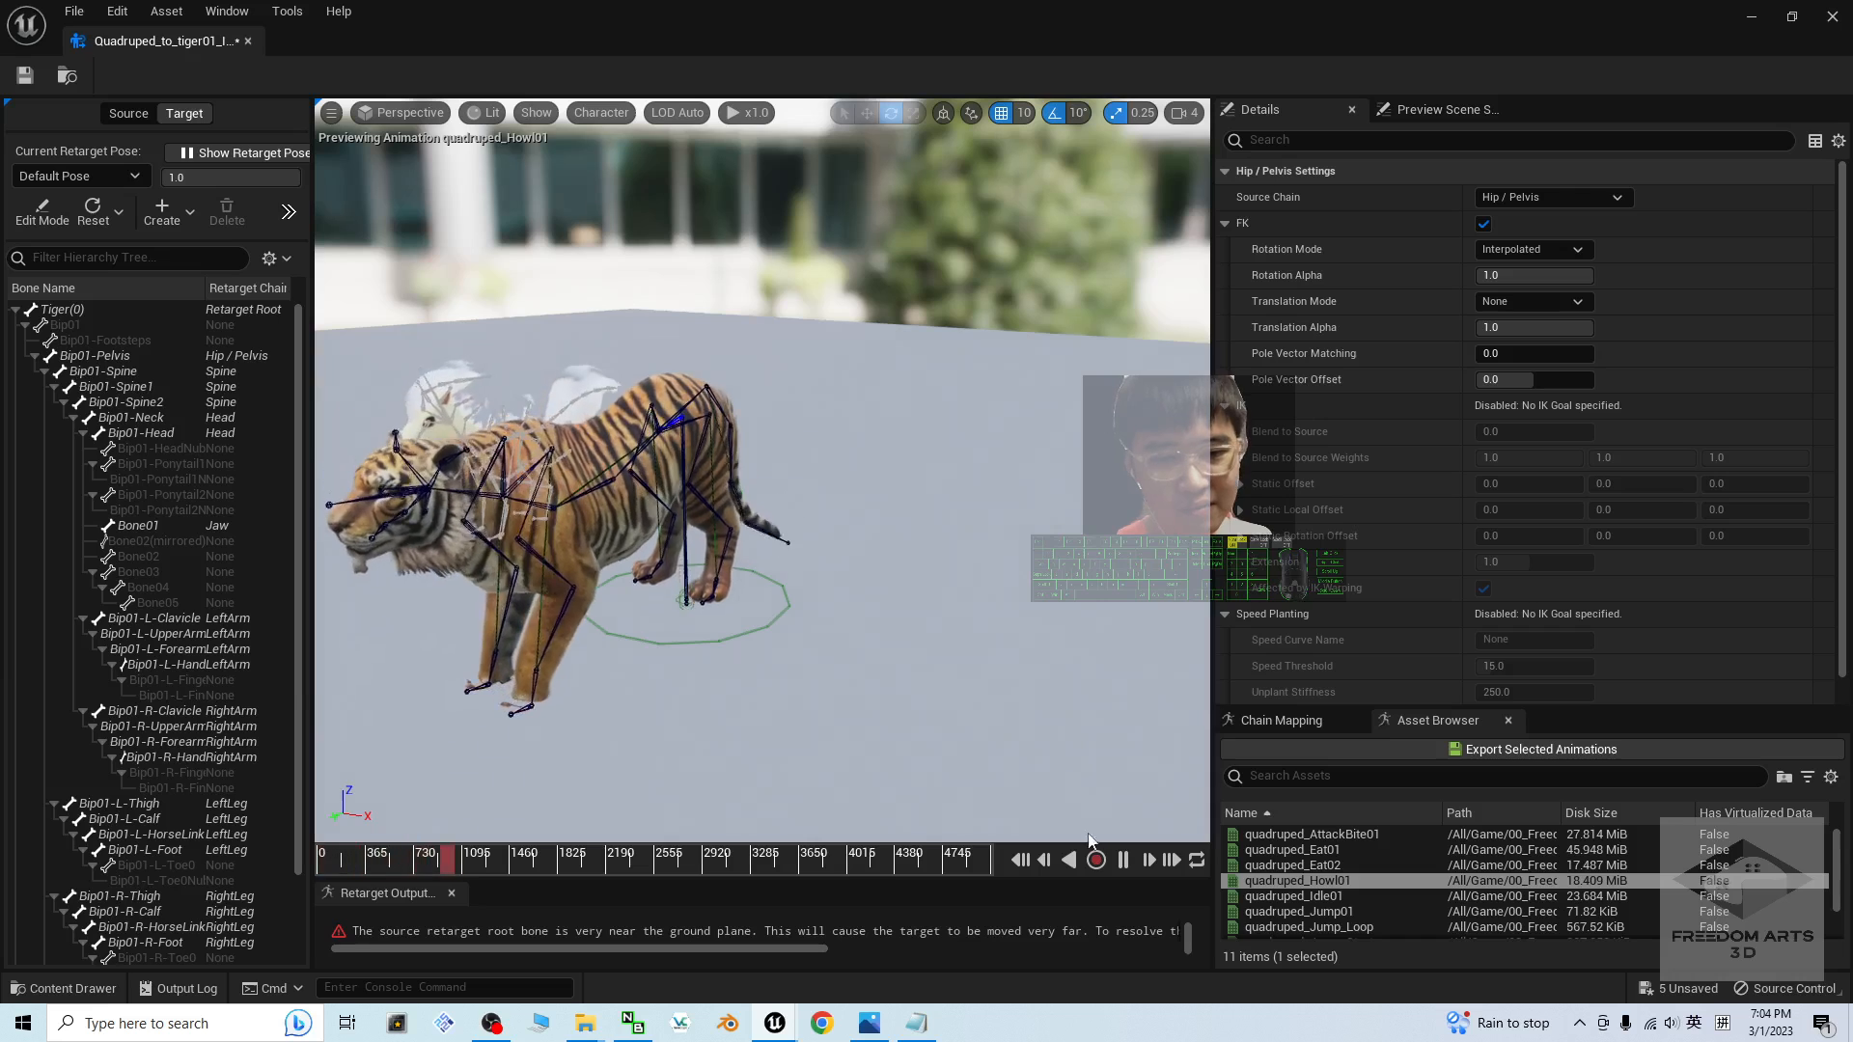
click(1021, 860)
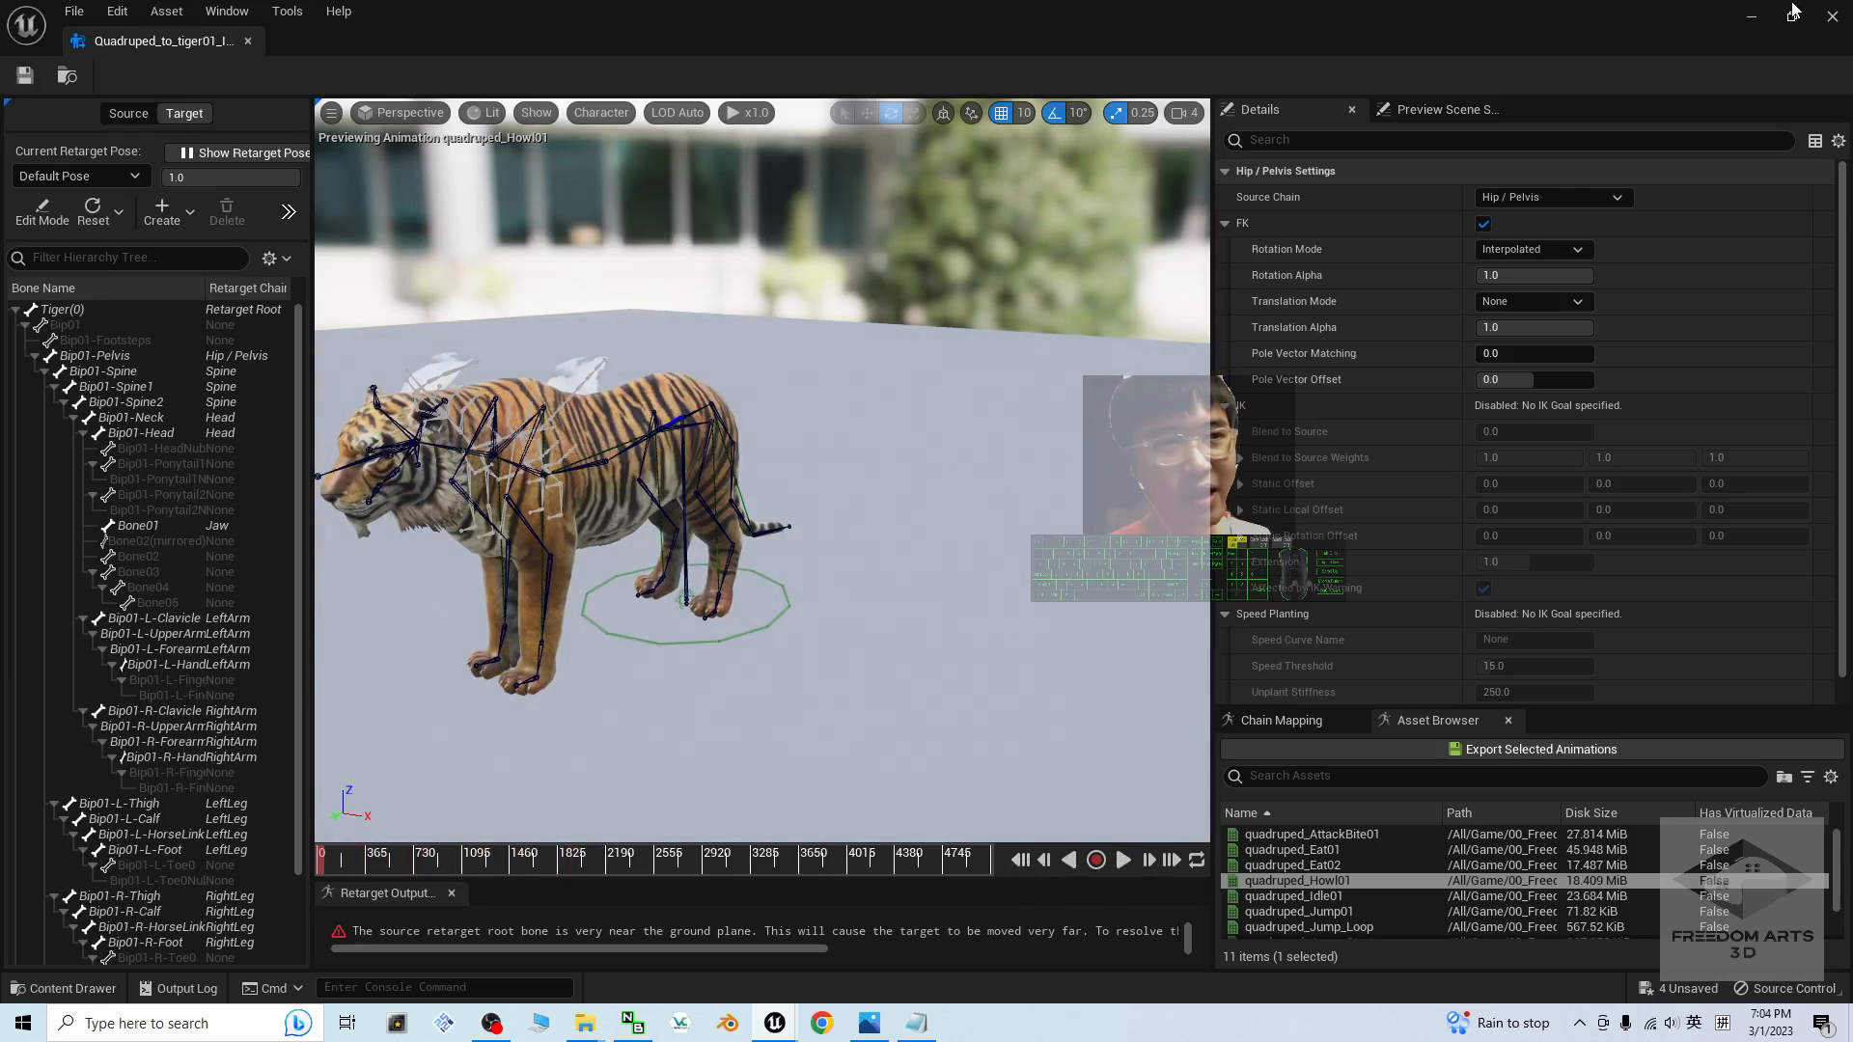
- Save and close the IK Retargeter, and open the AnimationBlueprint folder inside Quadruped_Retargeter of 00_Freedom_Animation_Pipeline
click(1832, 17)
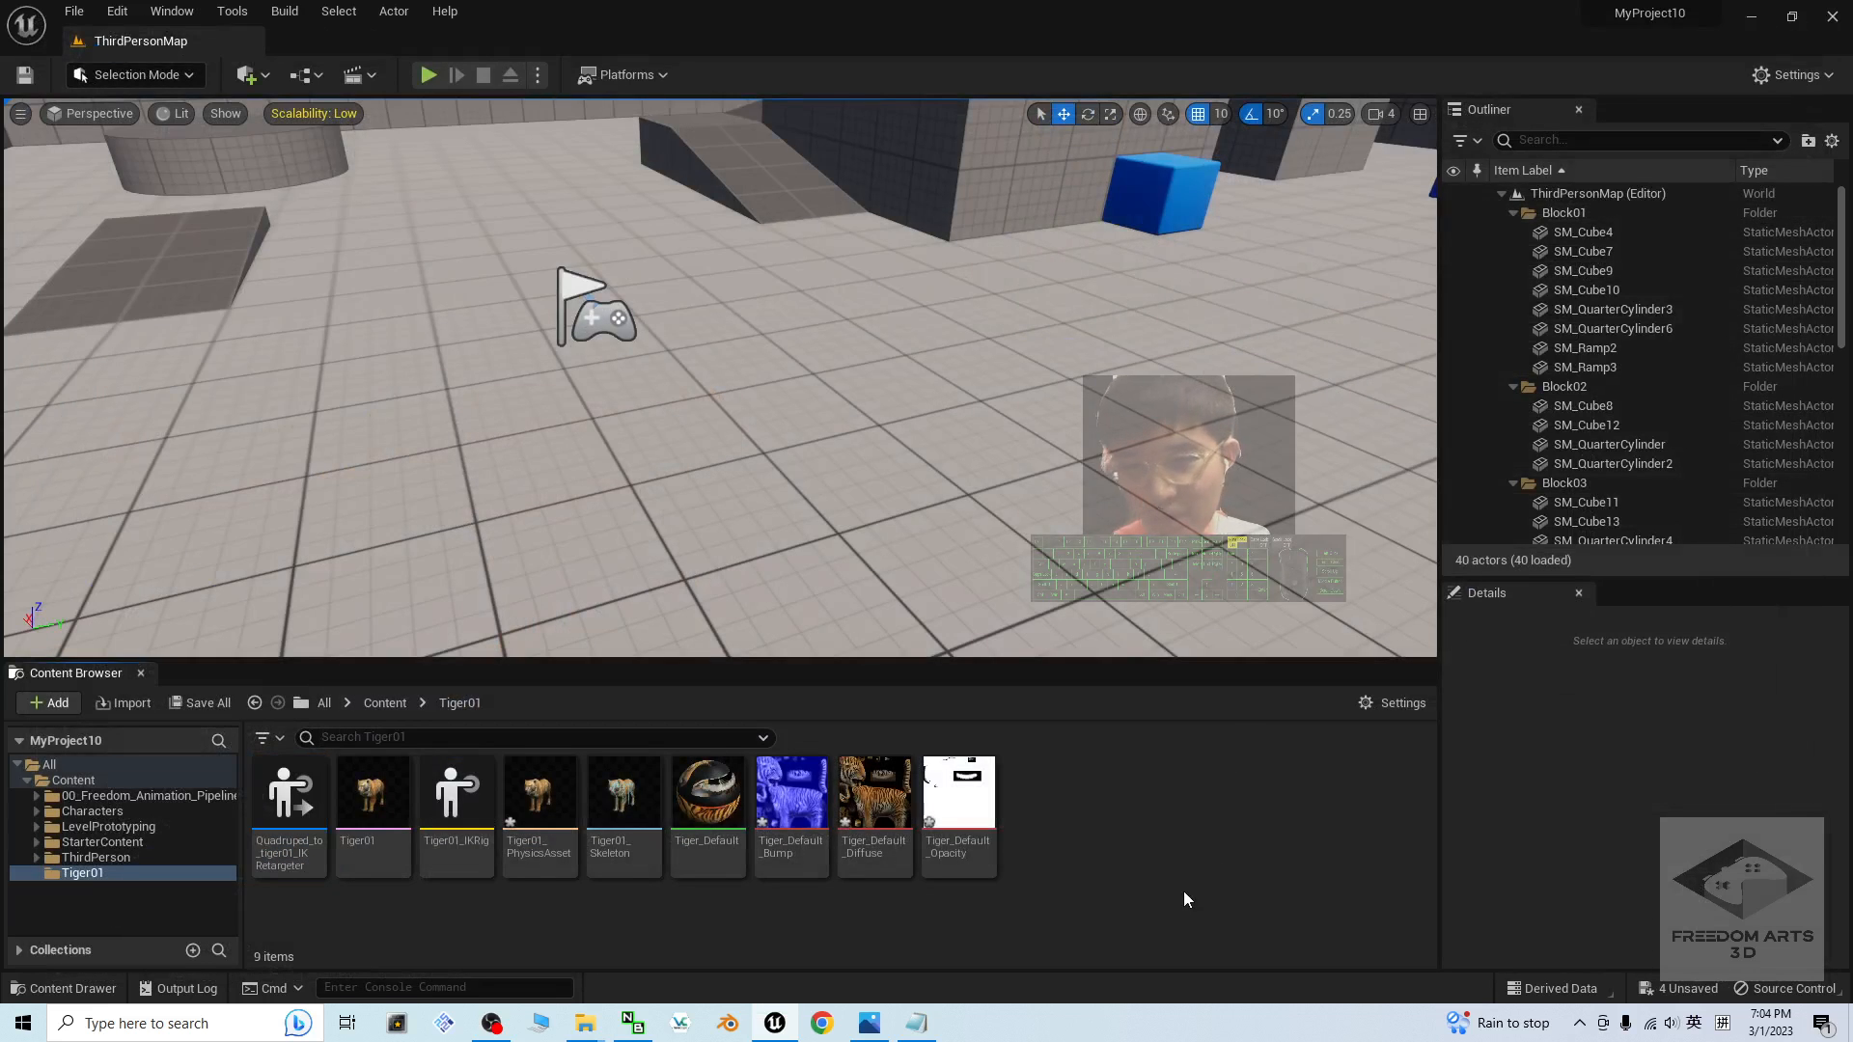
click(381, 706)
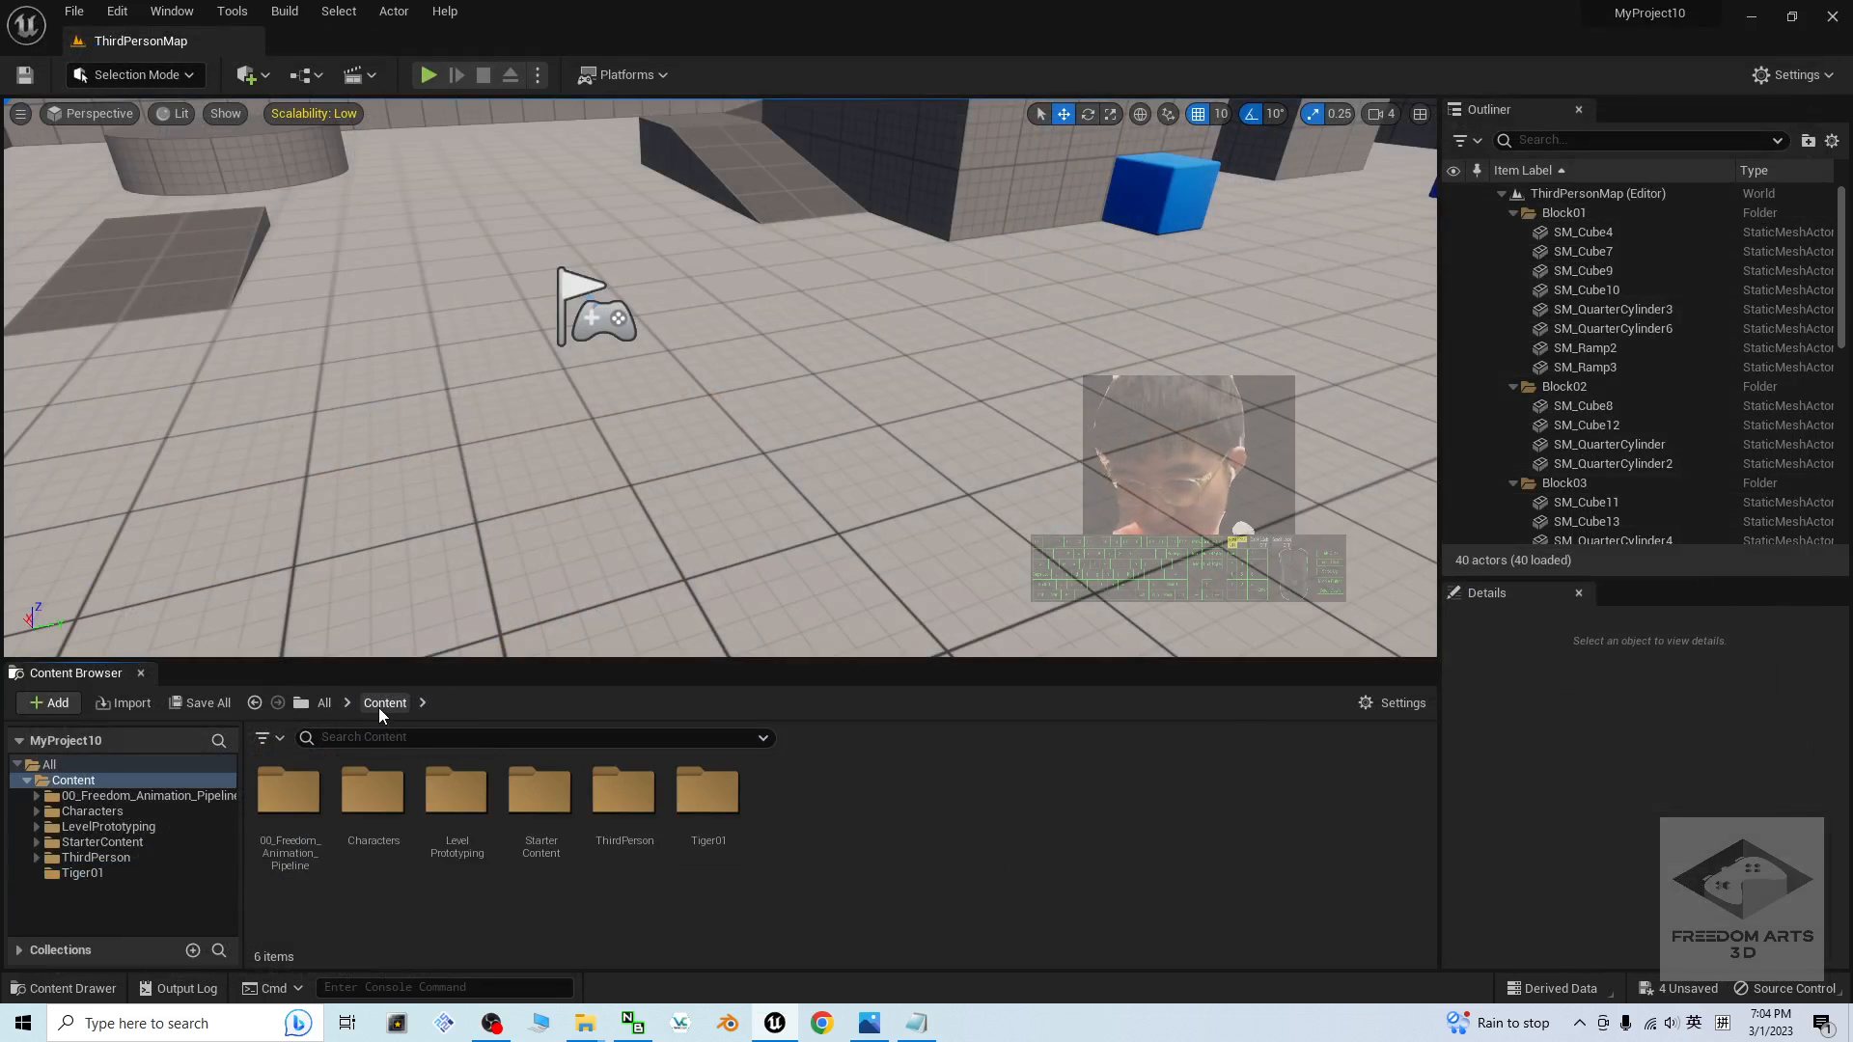
double_click(289, 793)
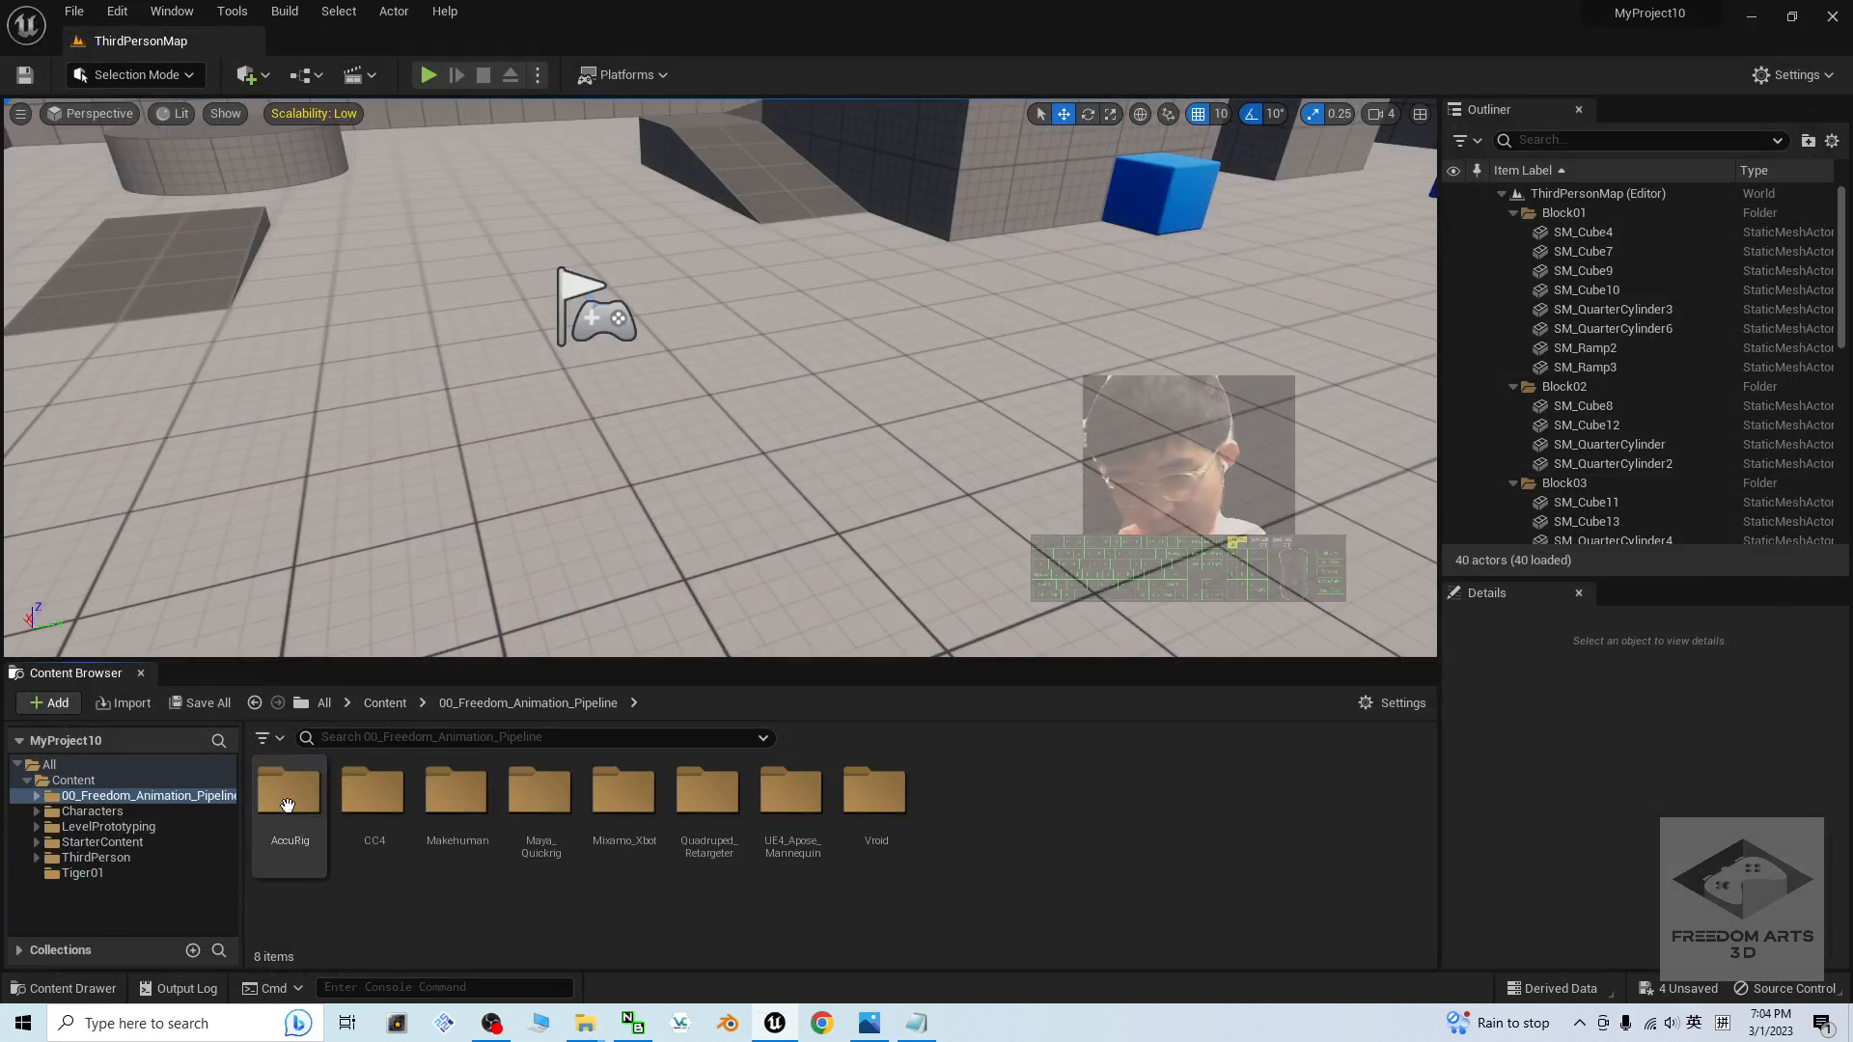
double_click(707, 793)
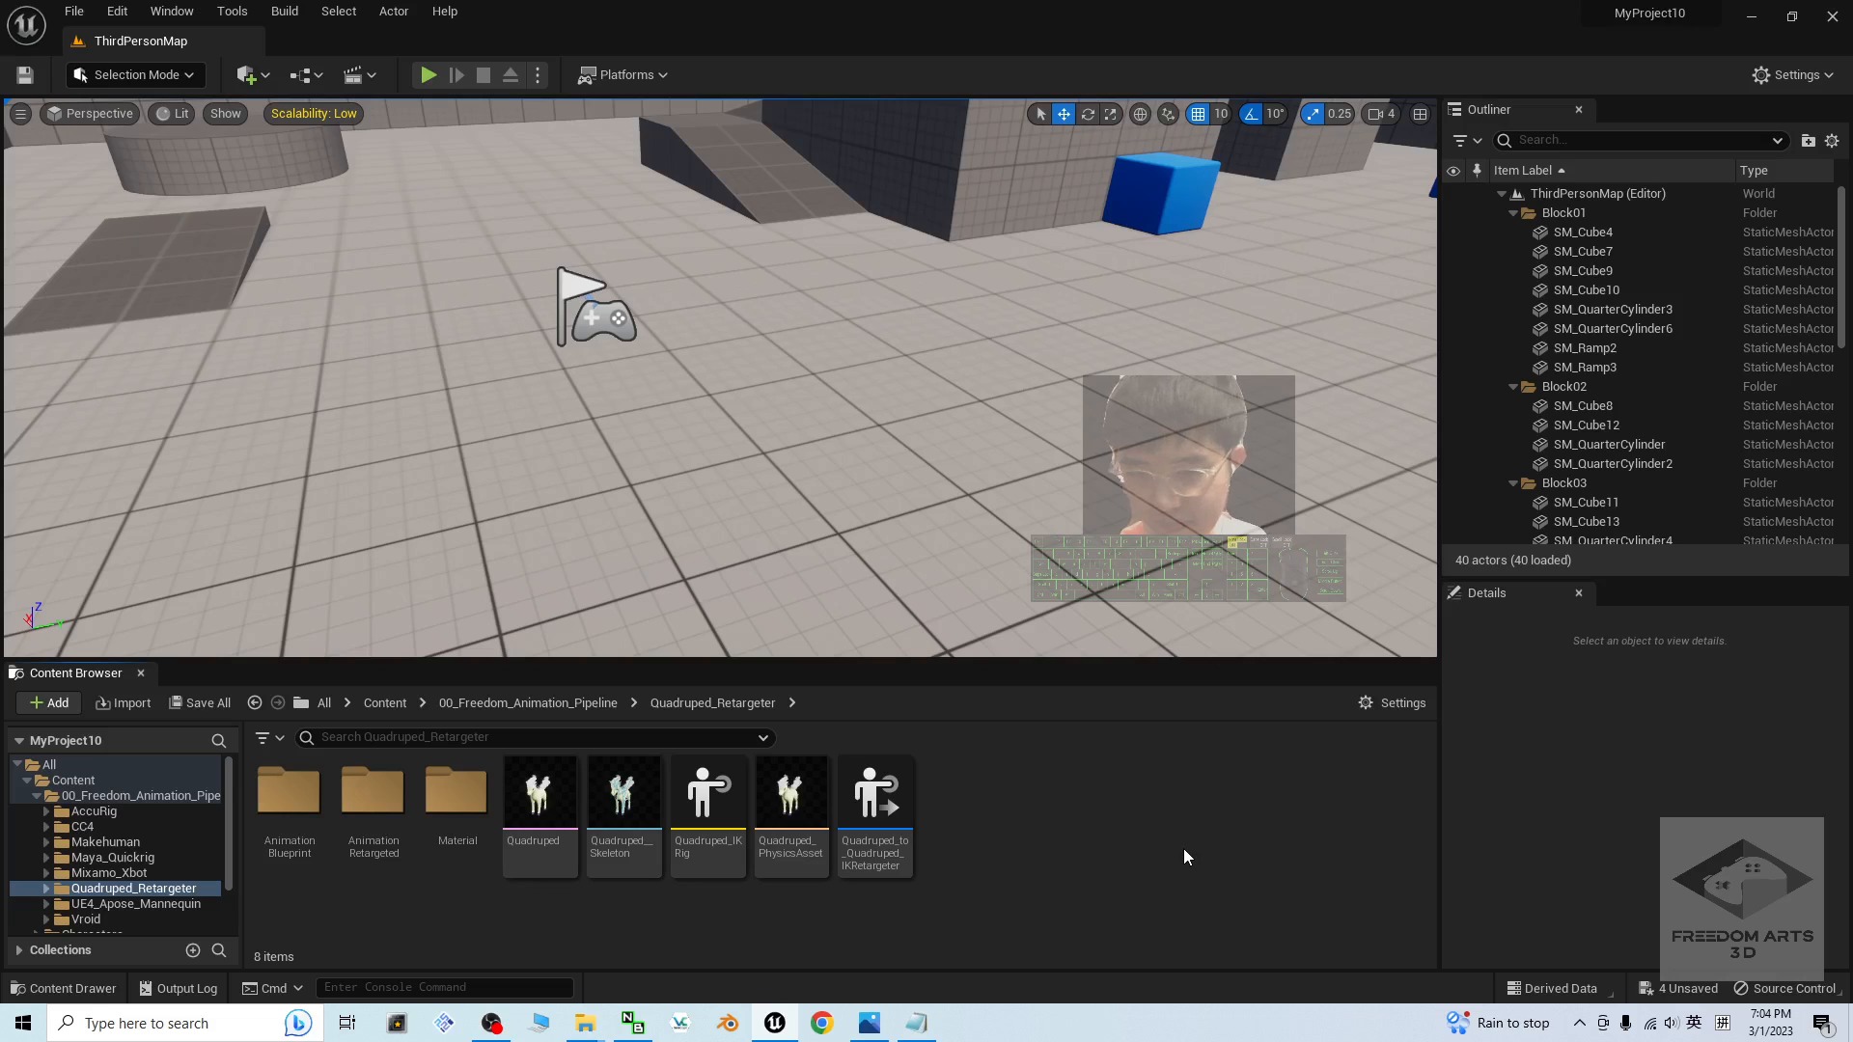
double_click(294, 801)
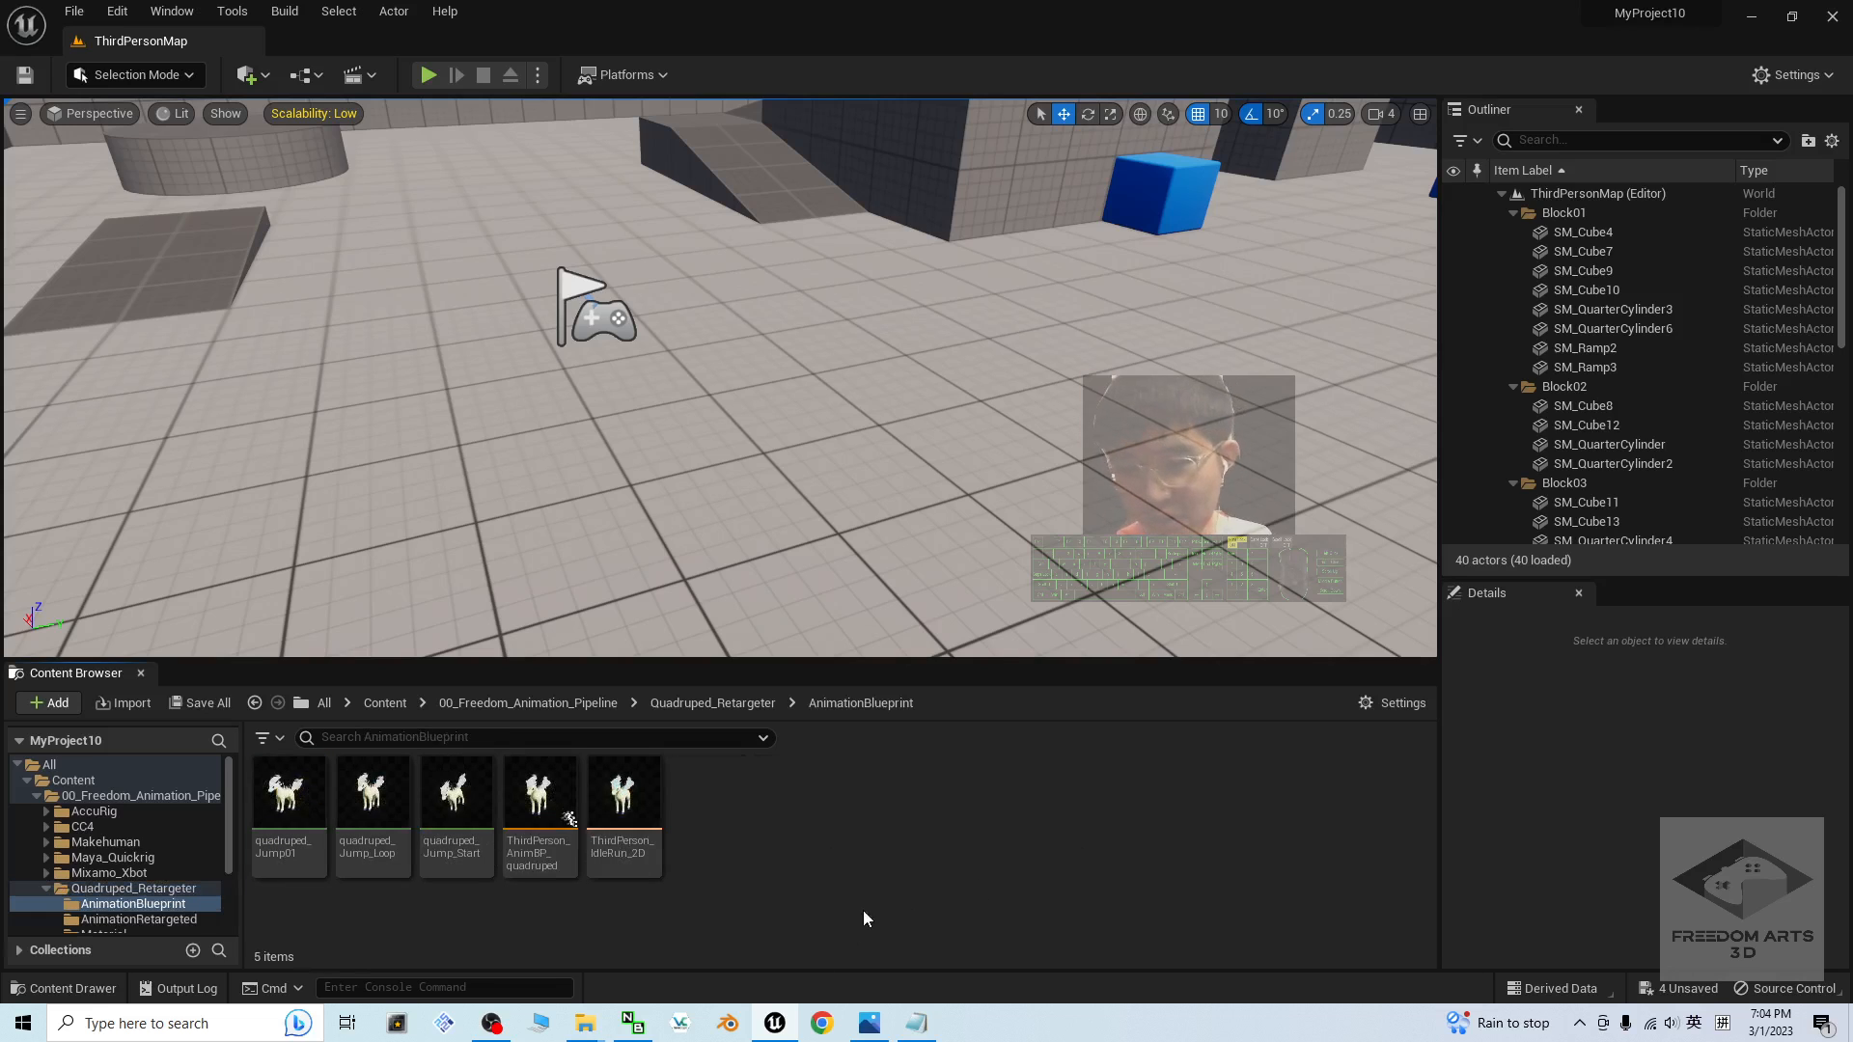
- Duplicate and retarget the ThirdPerson_AnimBP_quadruped animation blueprint using Quadruped_to_tiger01_IKRetargeter
mouse_move(547, 792)
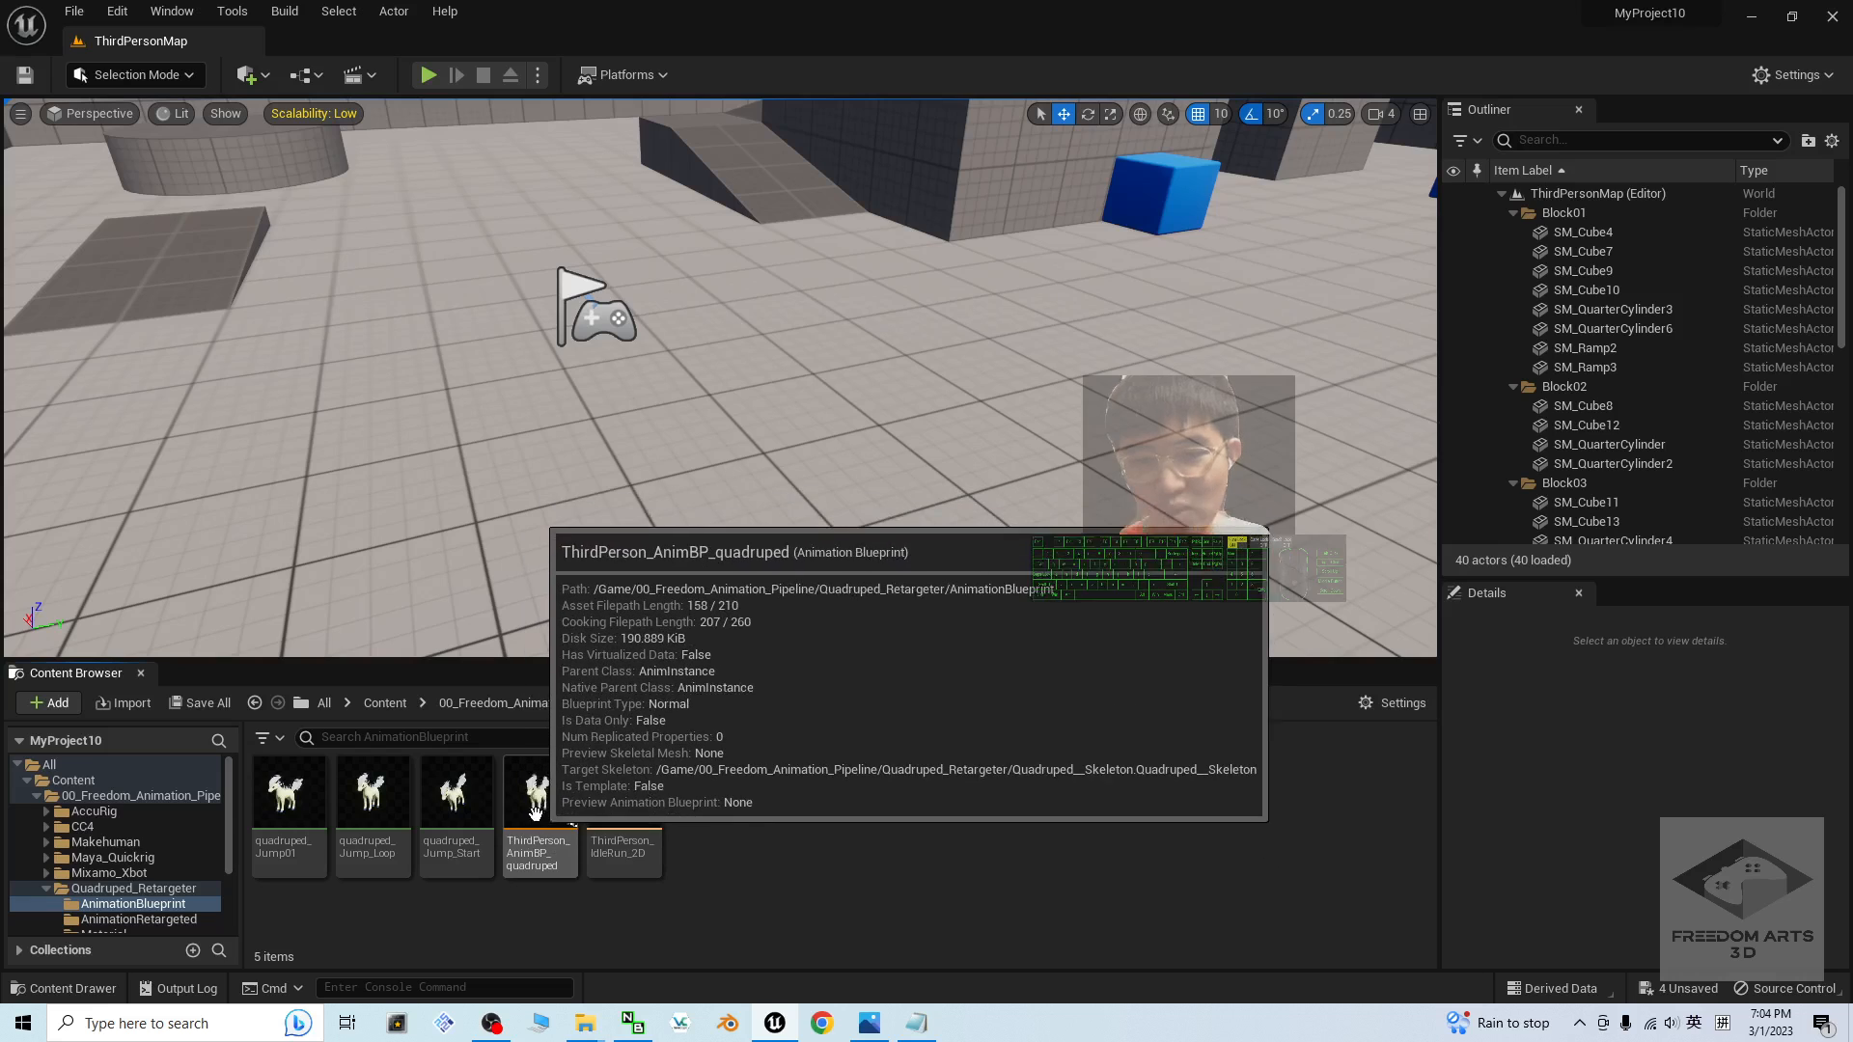
right_click(537, 796)
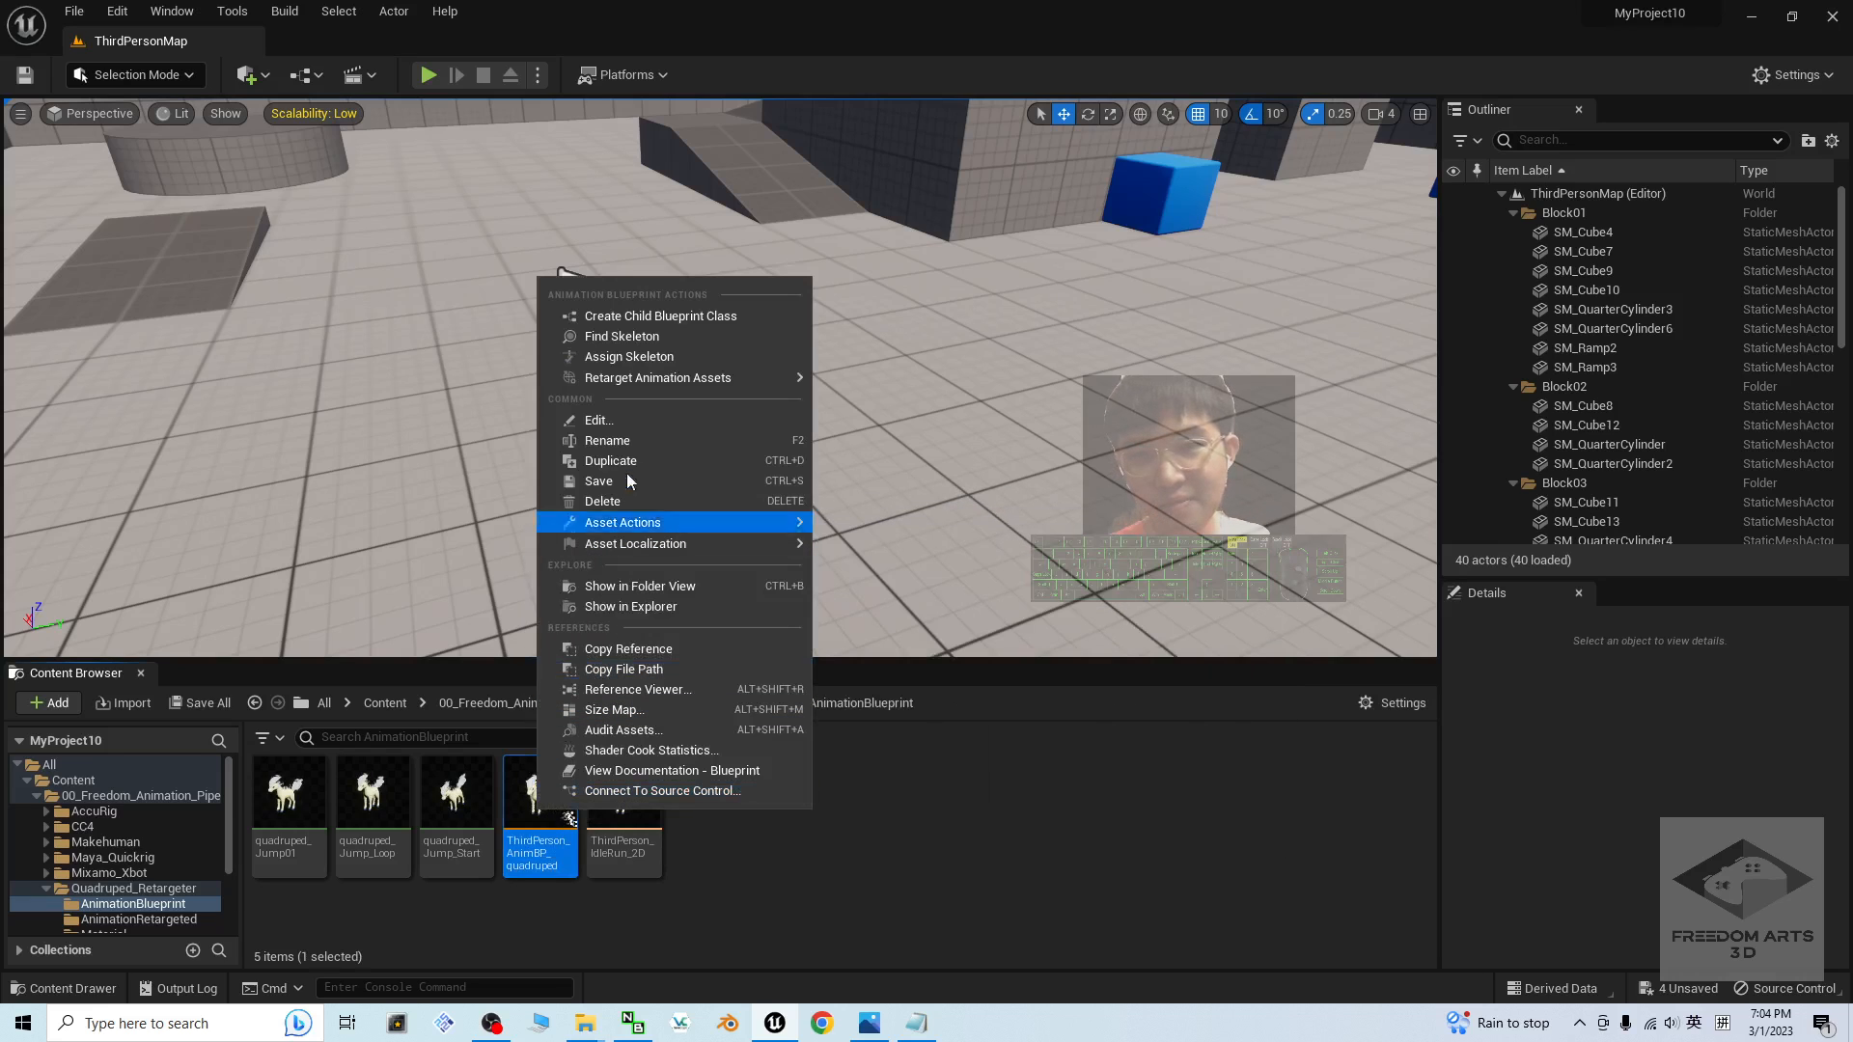
mouse_move(664, 378)
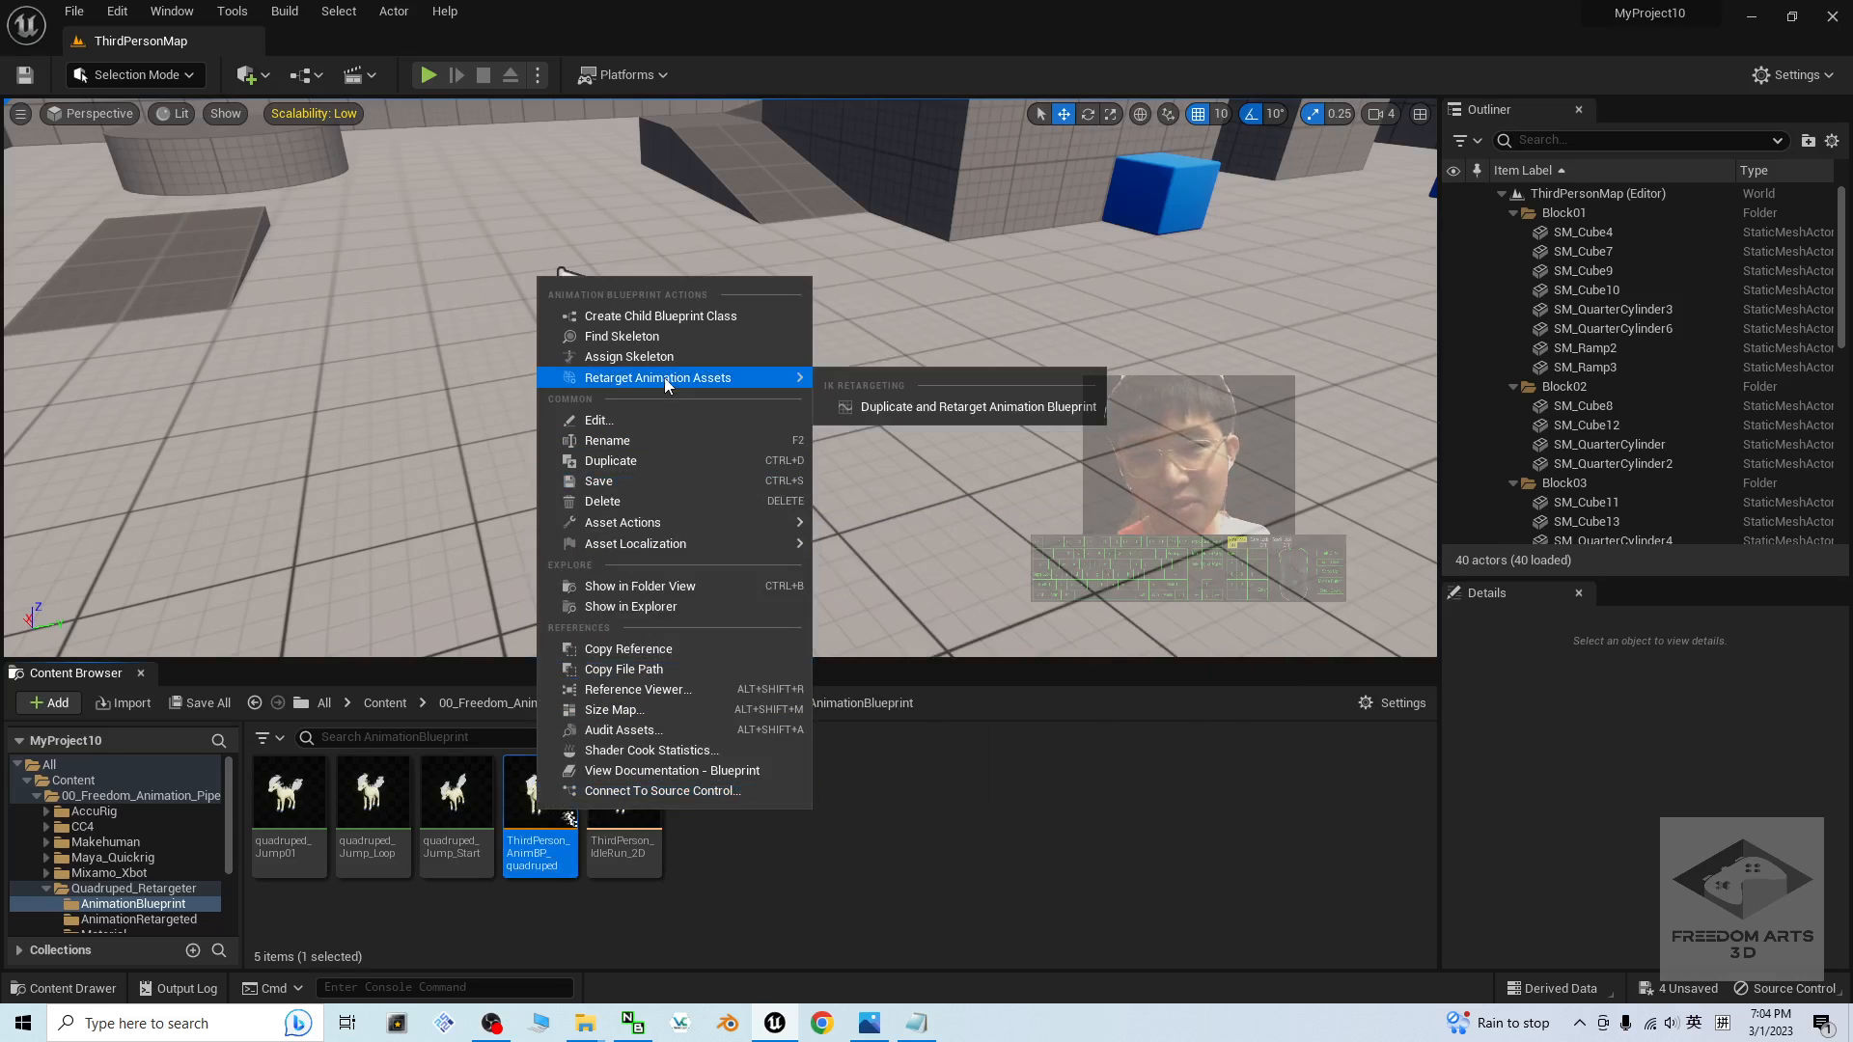
click(988, 409)
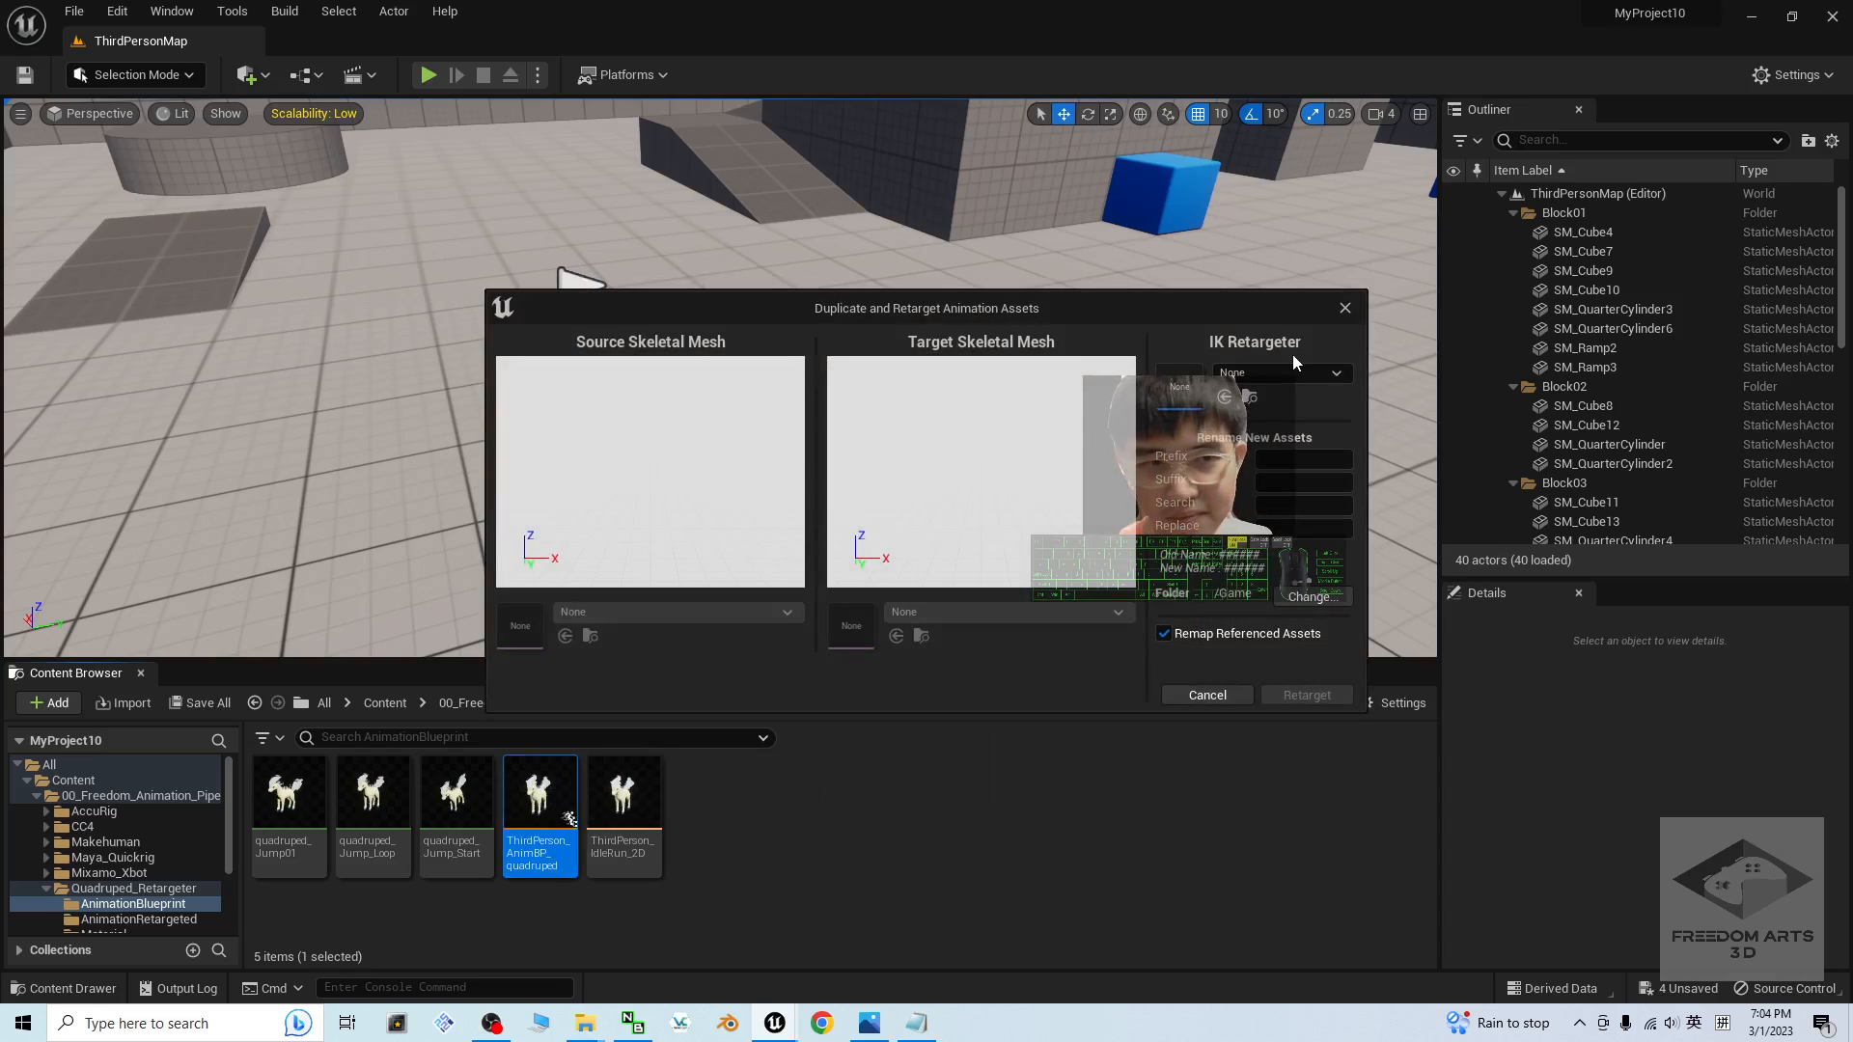
click(1283, 373)
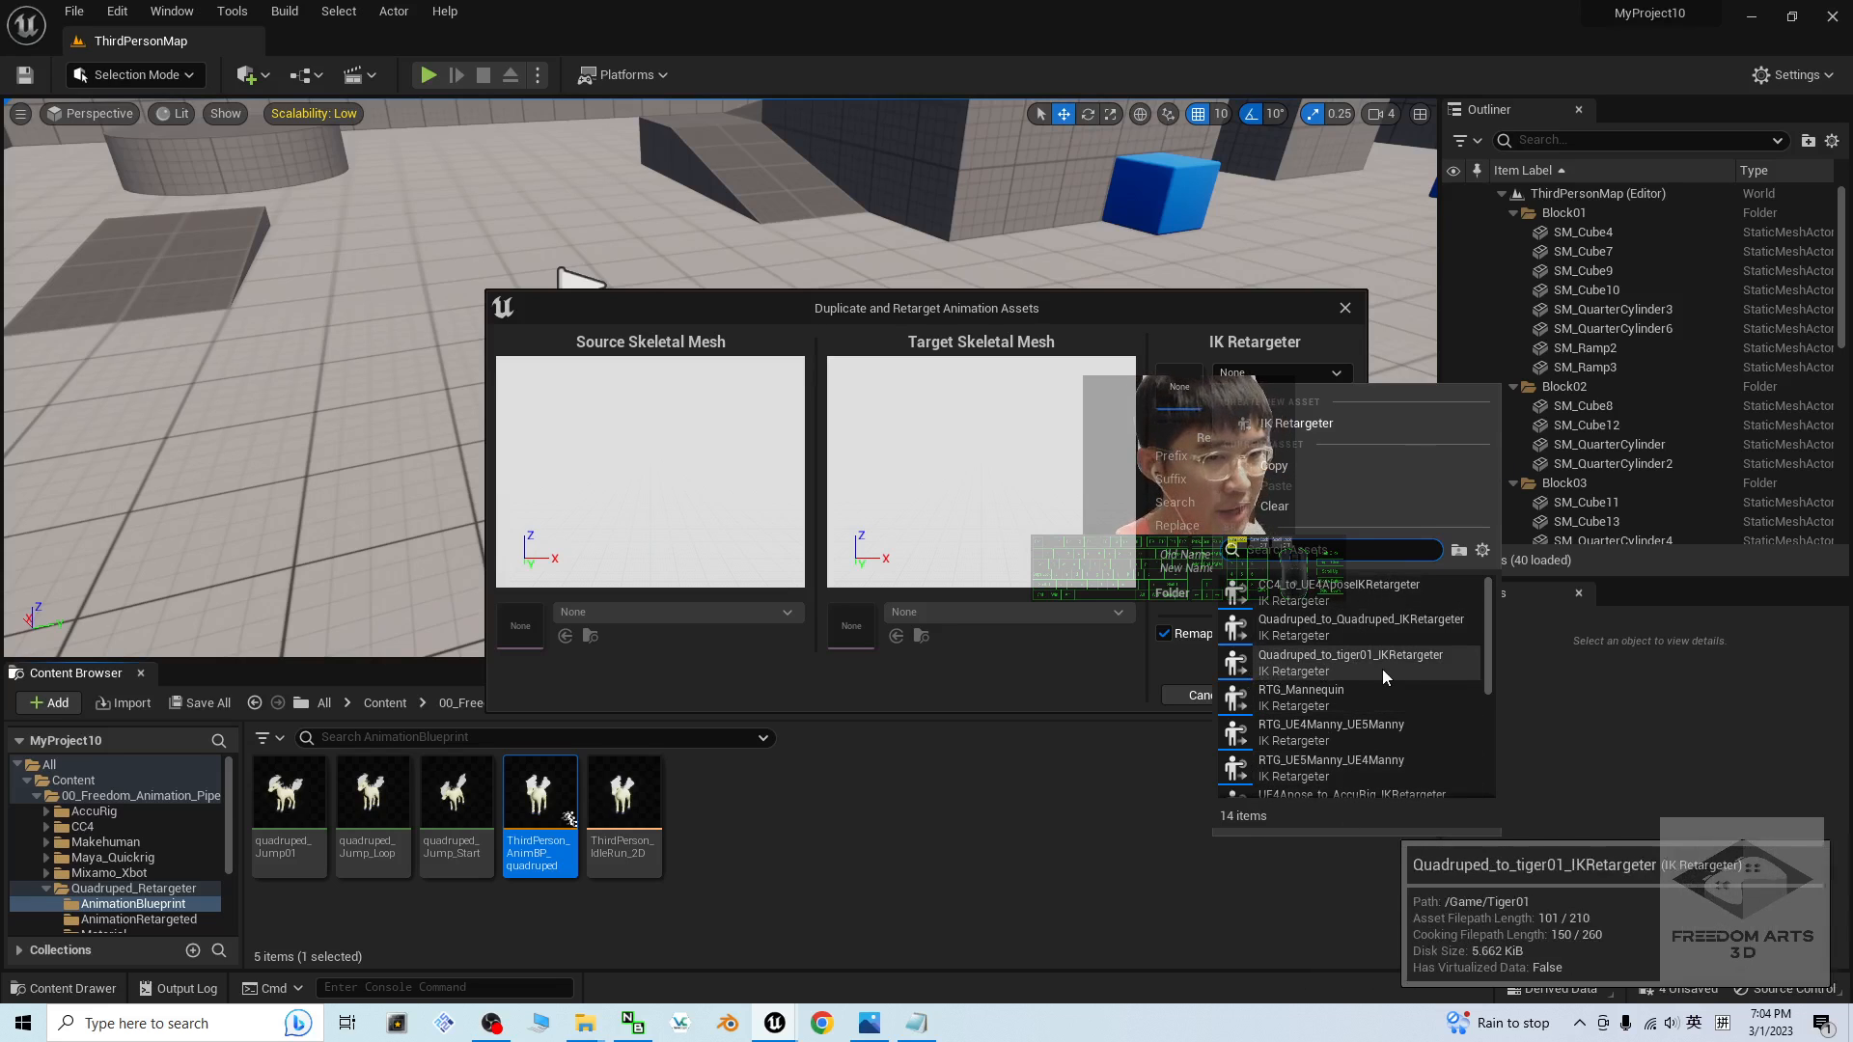
click(1411, 664)
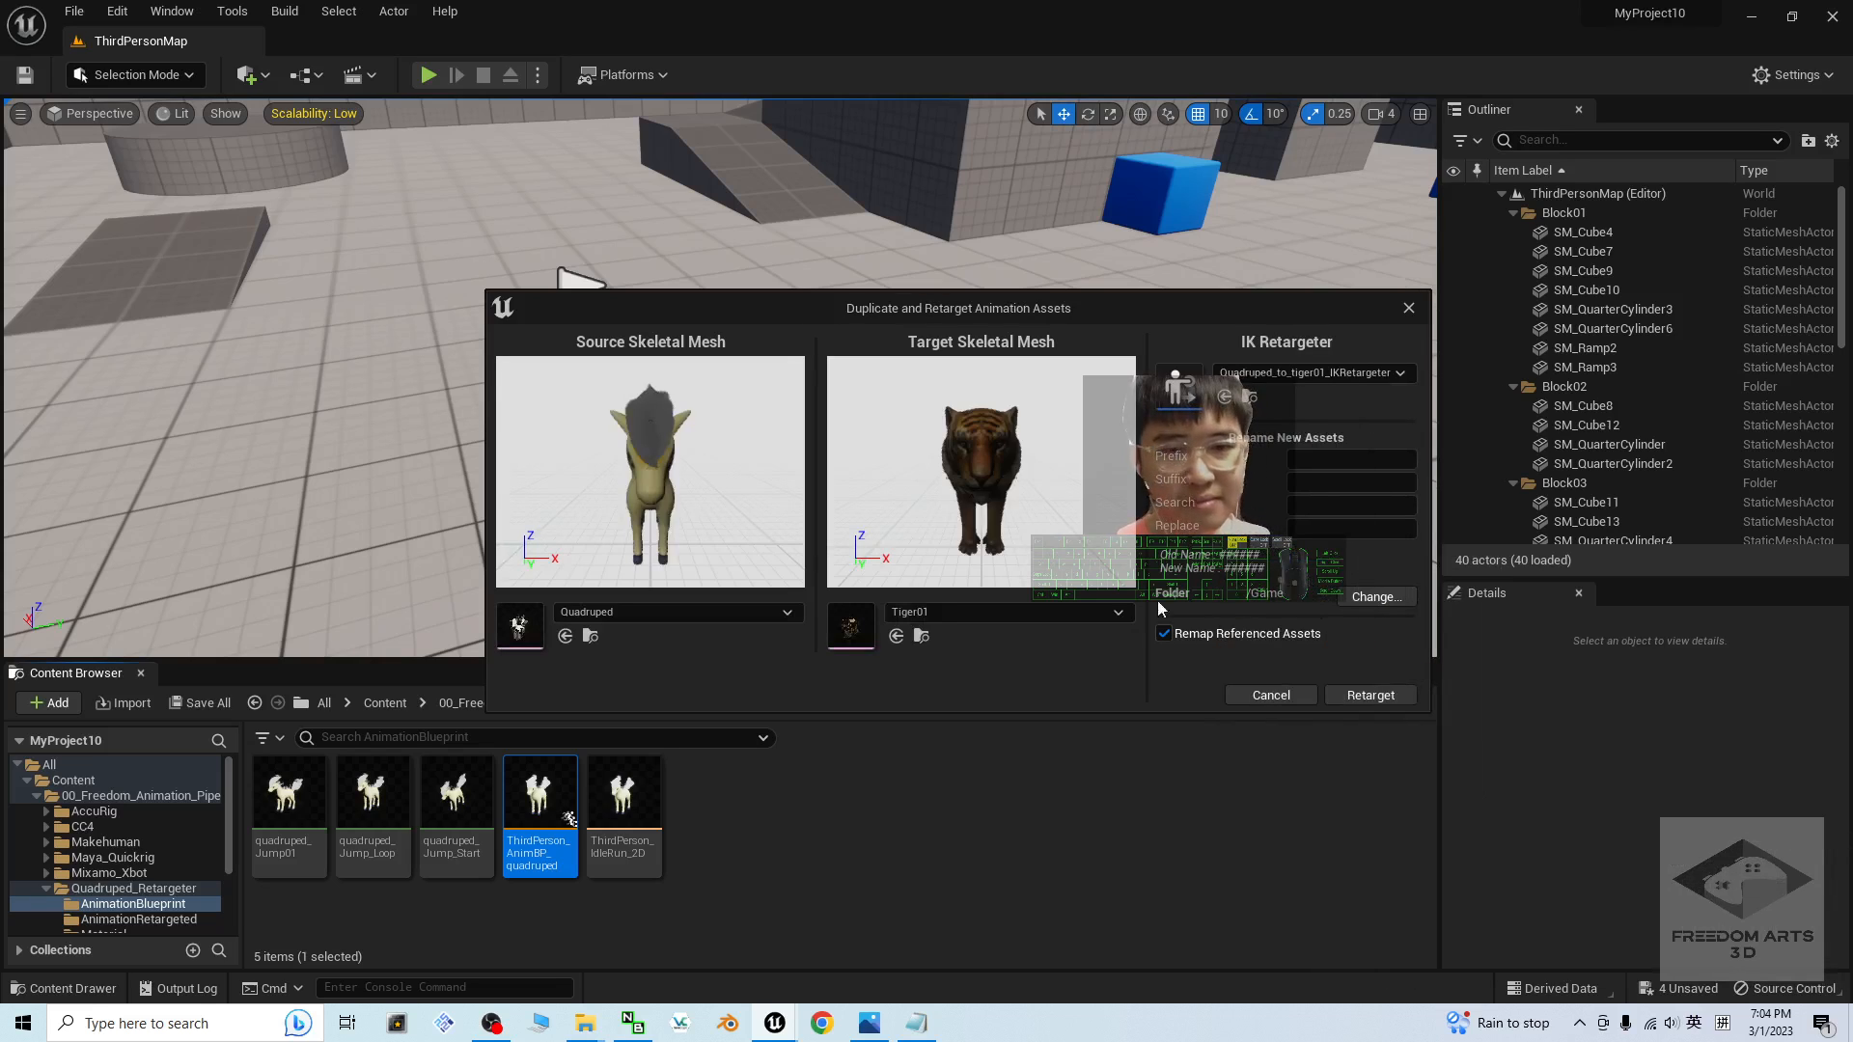
click(1378, 701)
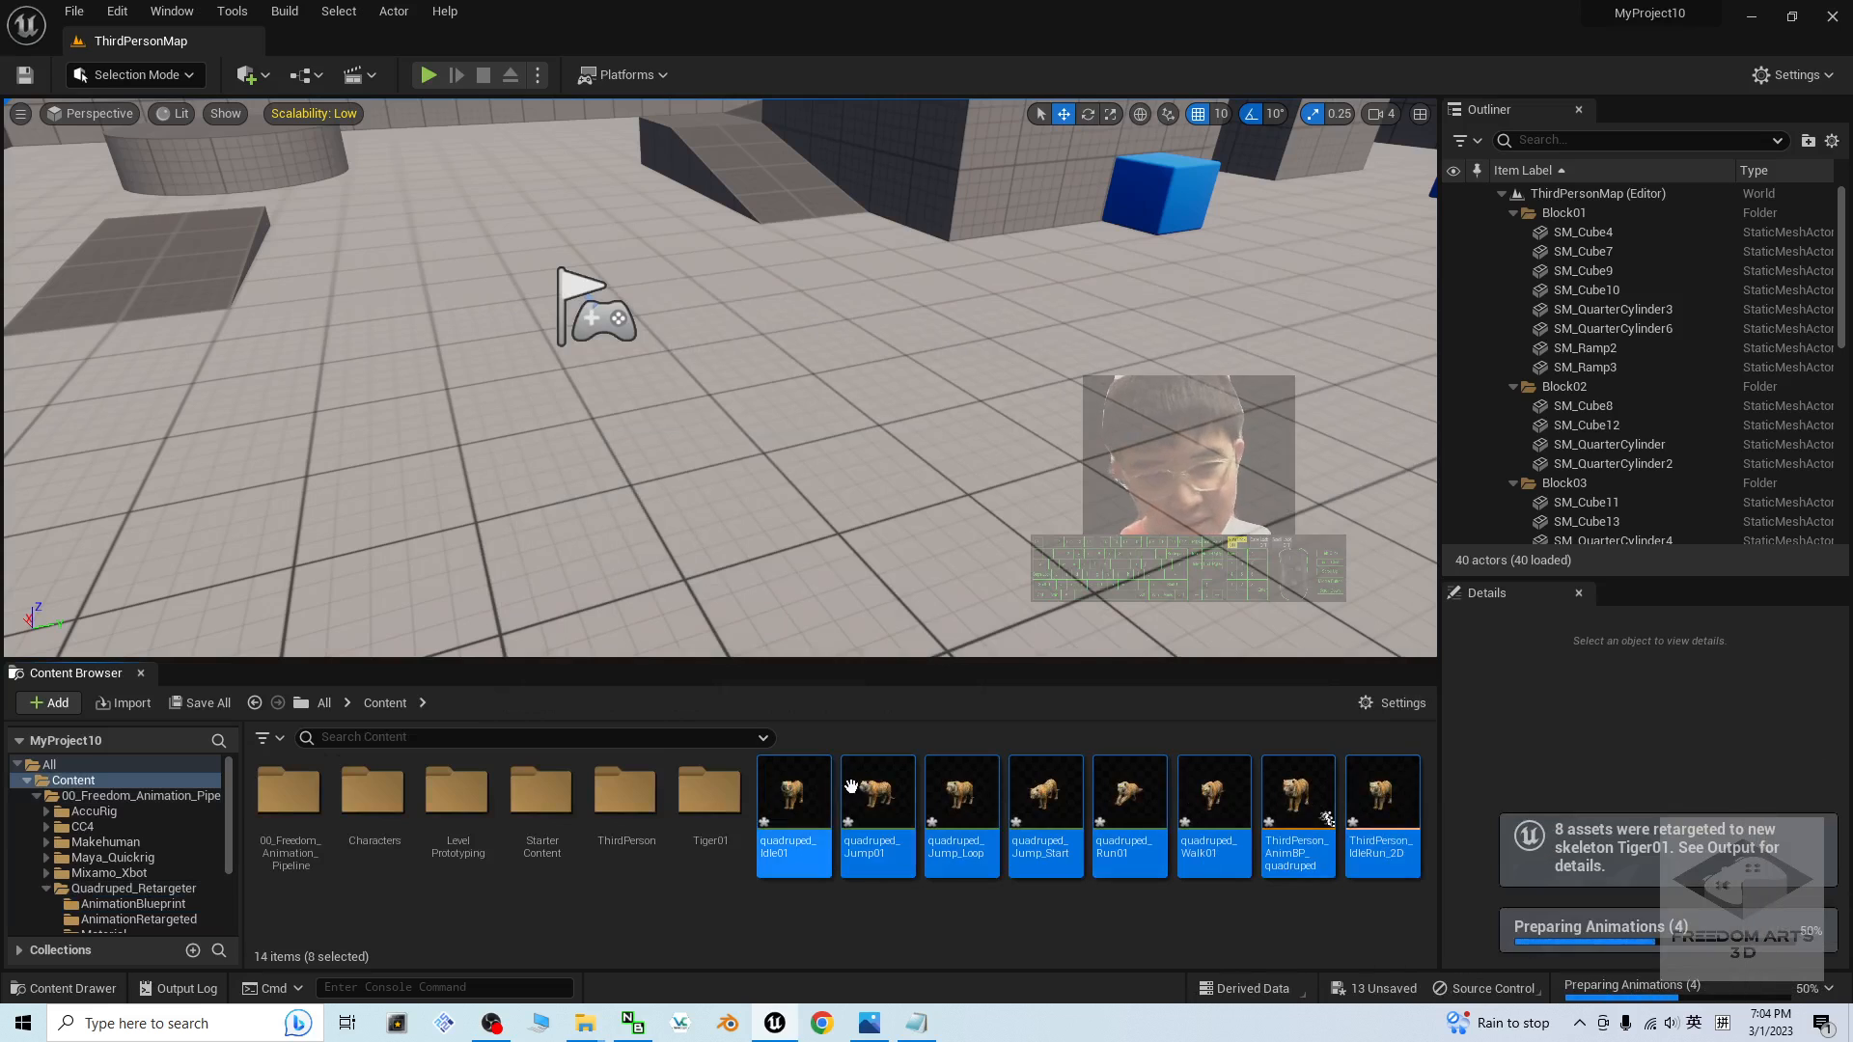
- Rename the retargeted animation blueprint in the Content folder as ThirdPerson_AnimBP_Tiger01
click(1334, 929)
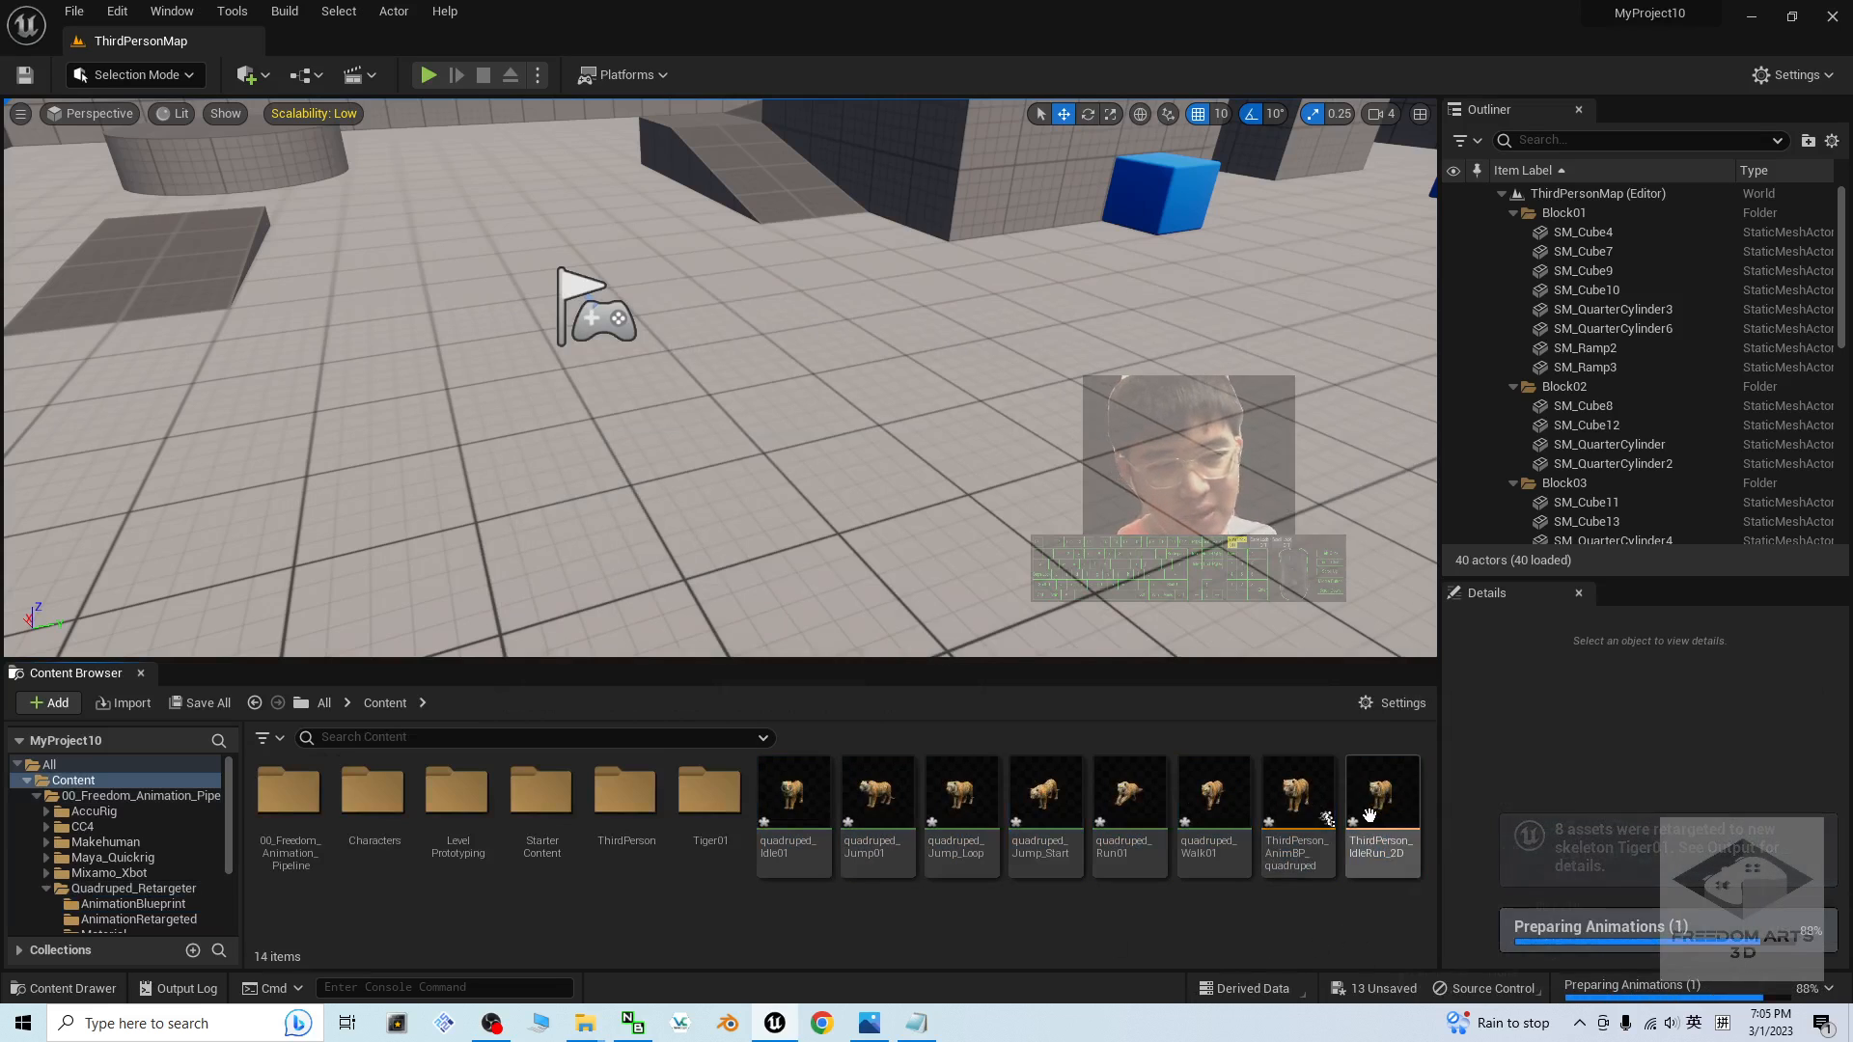
click(1296, 811)
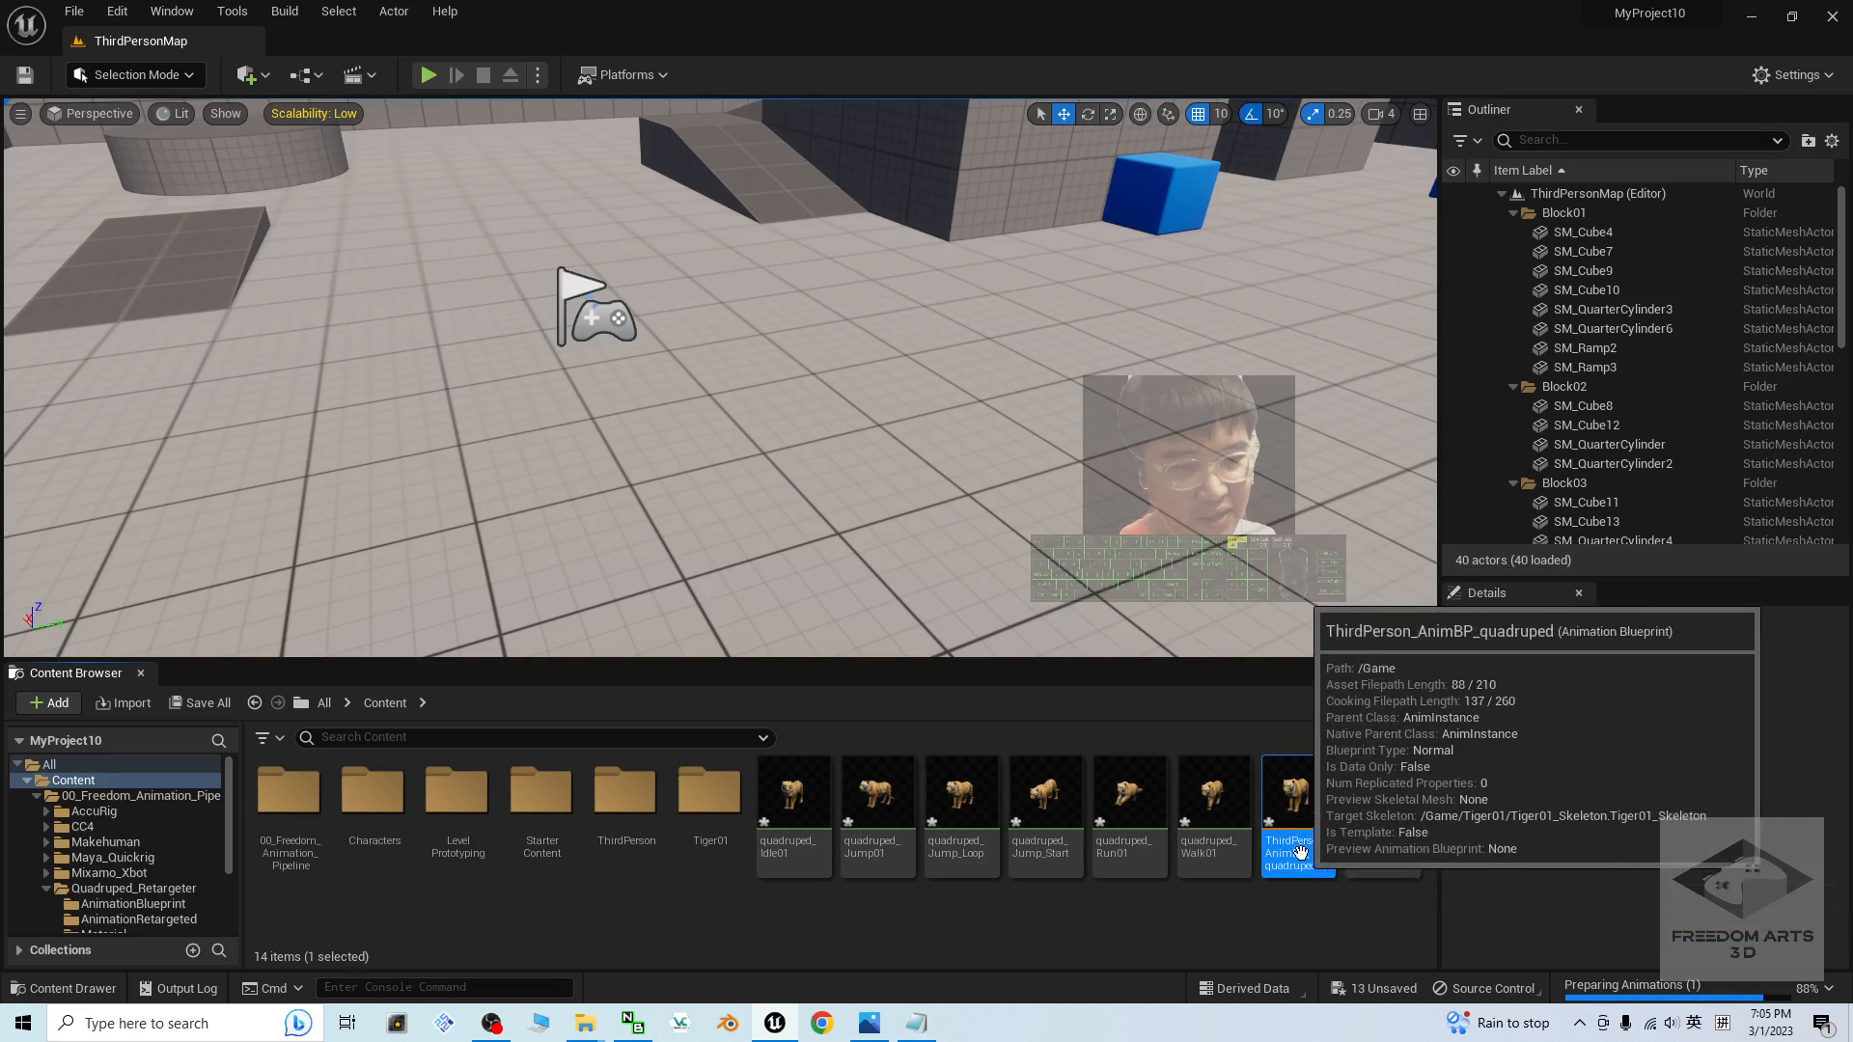
click(1287, 912)
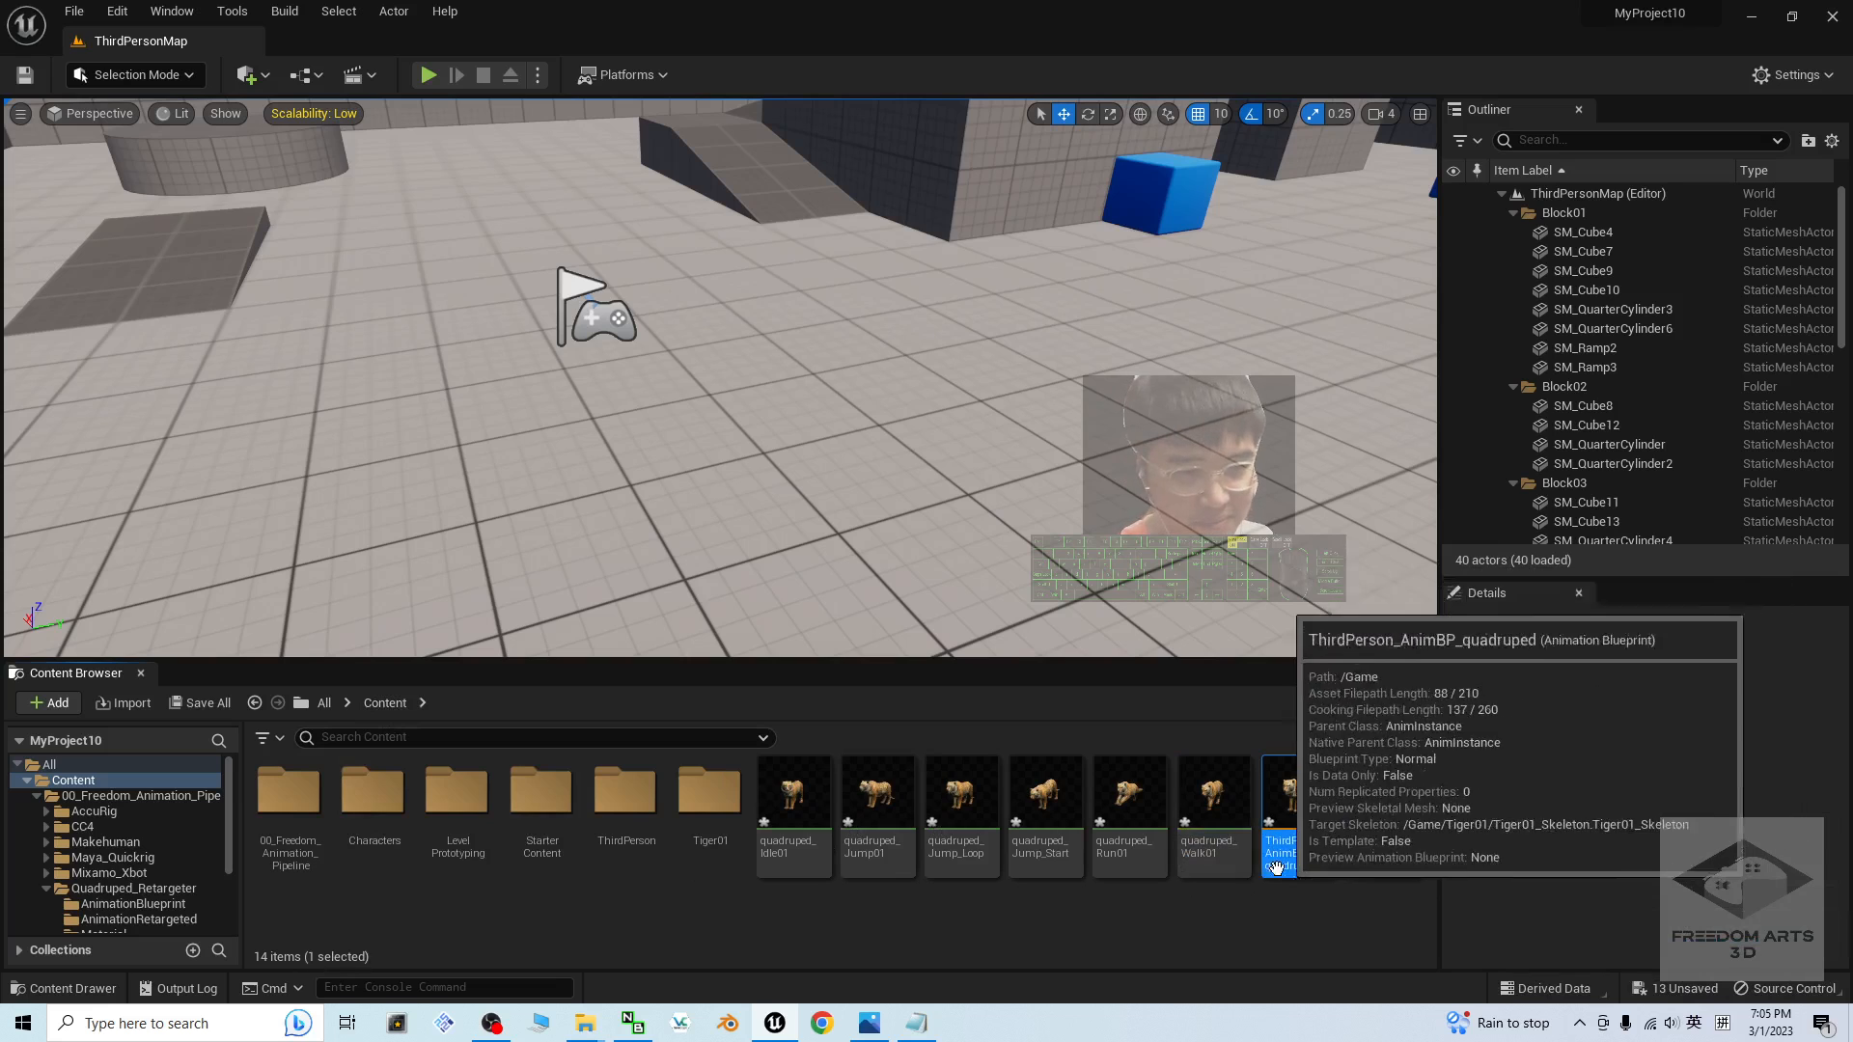
click(1314, 864)
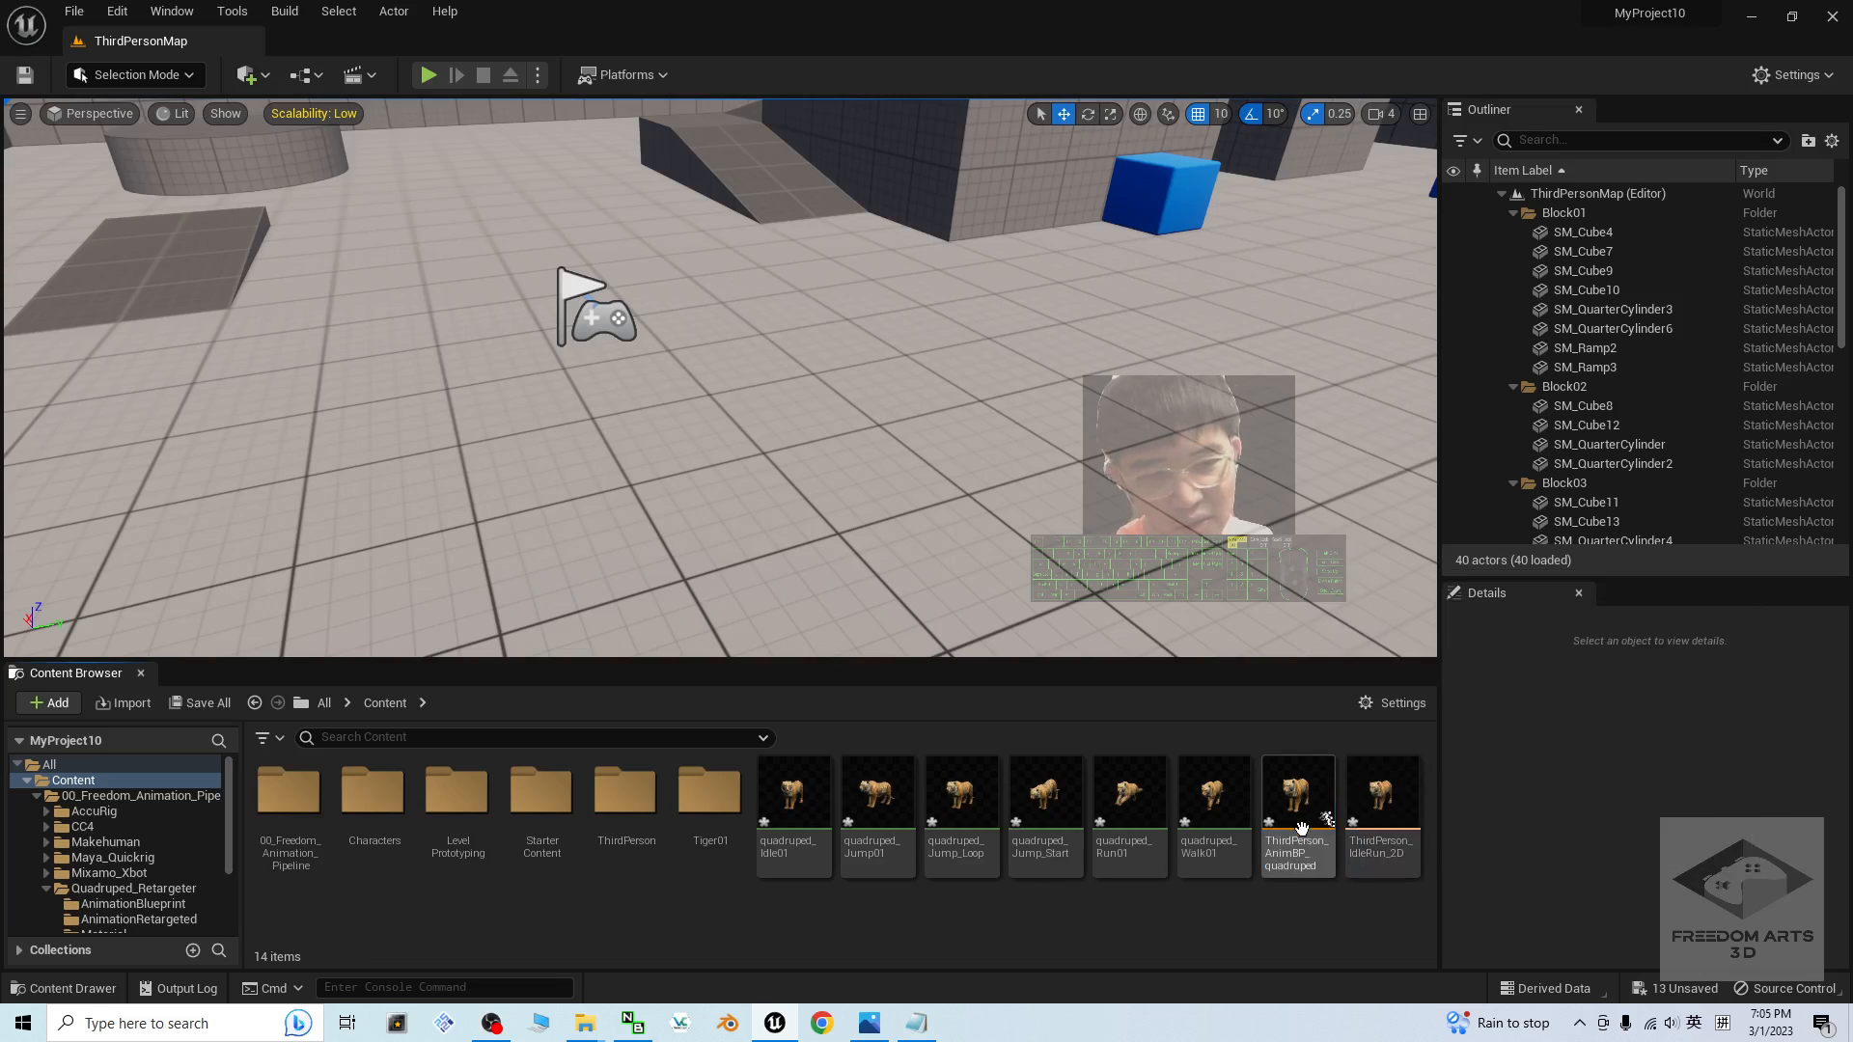
key(F2)
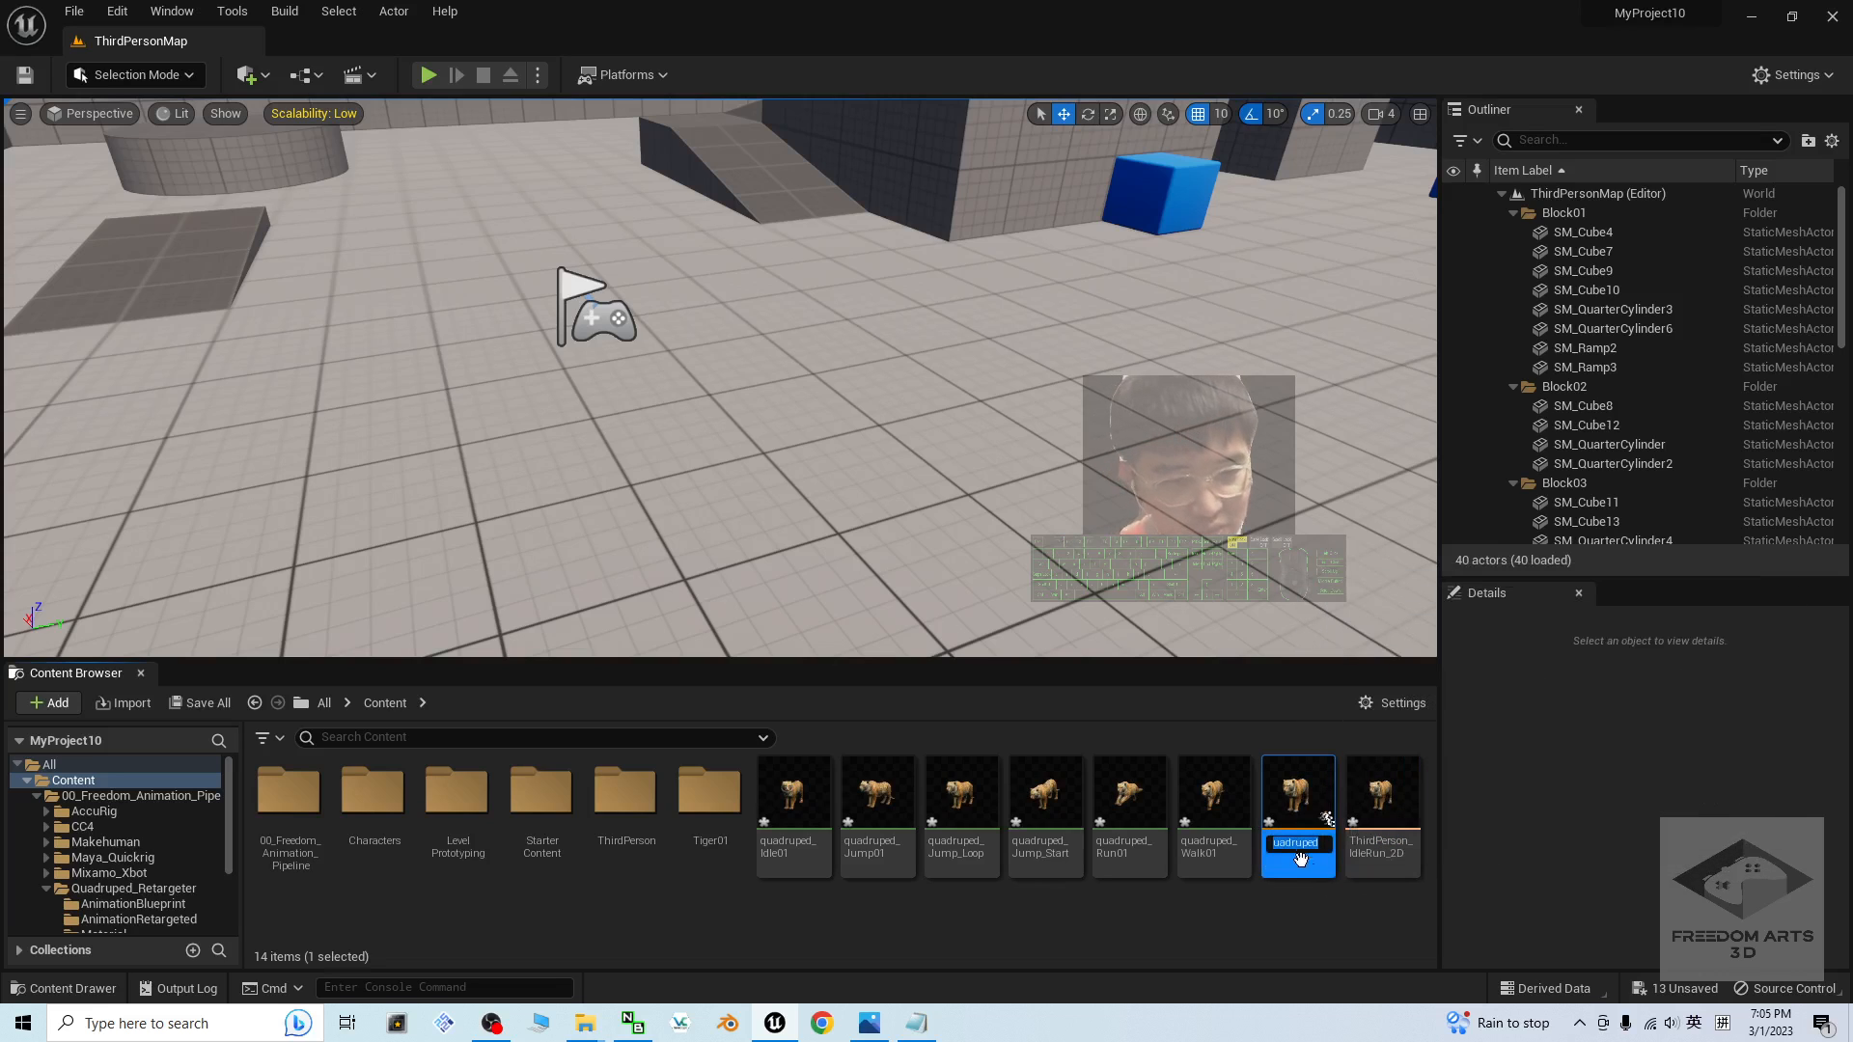
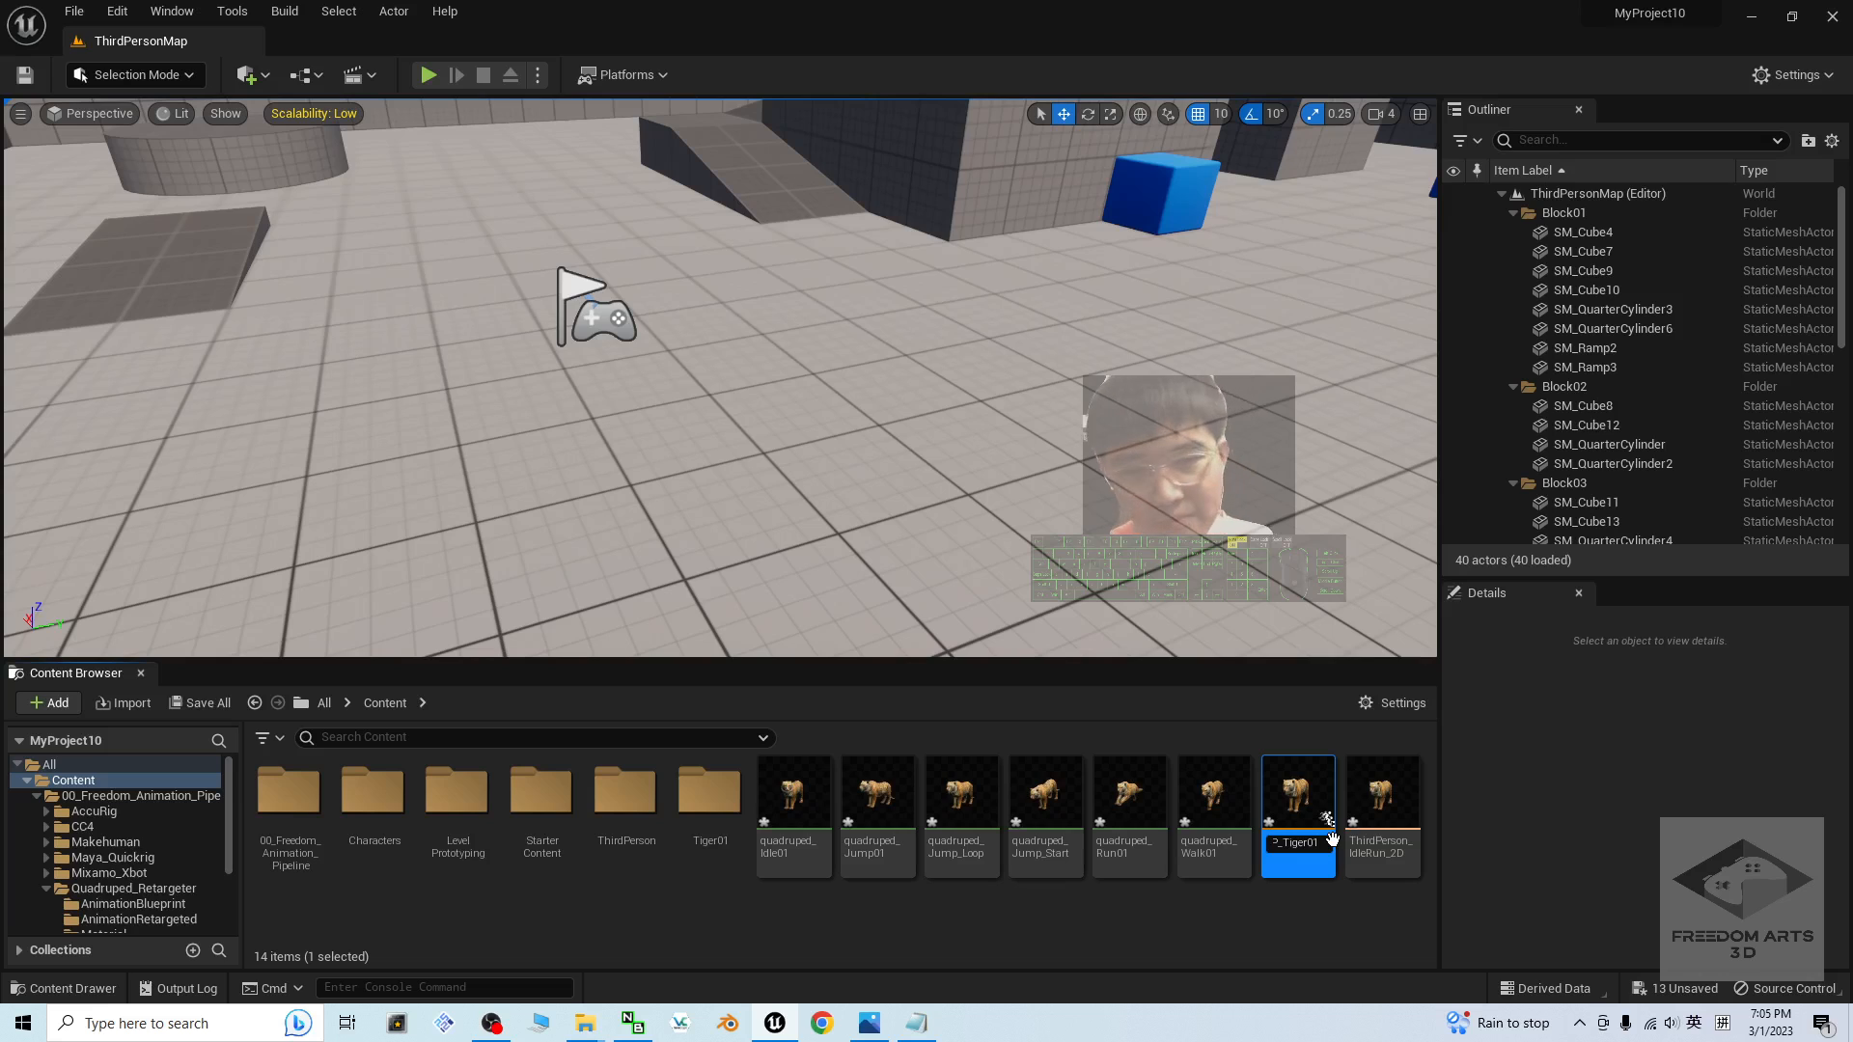
key(Return)
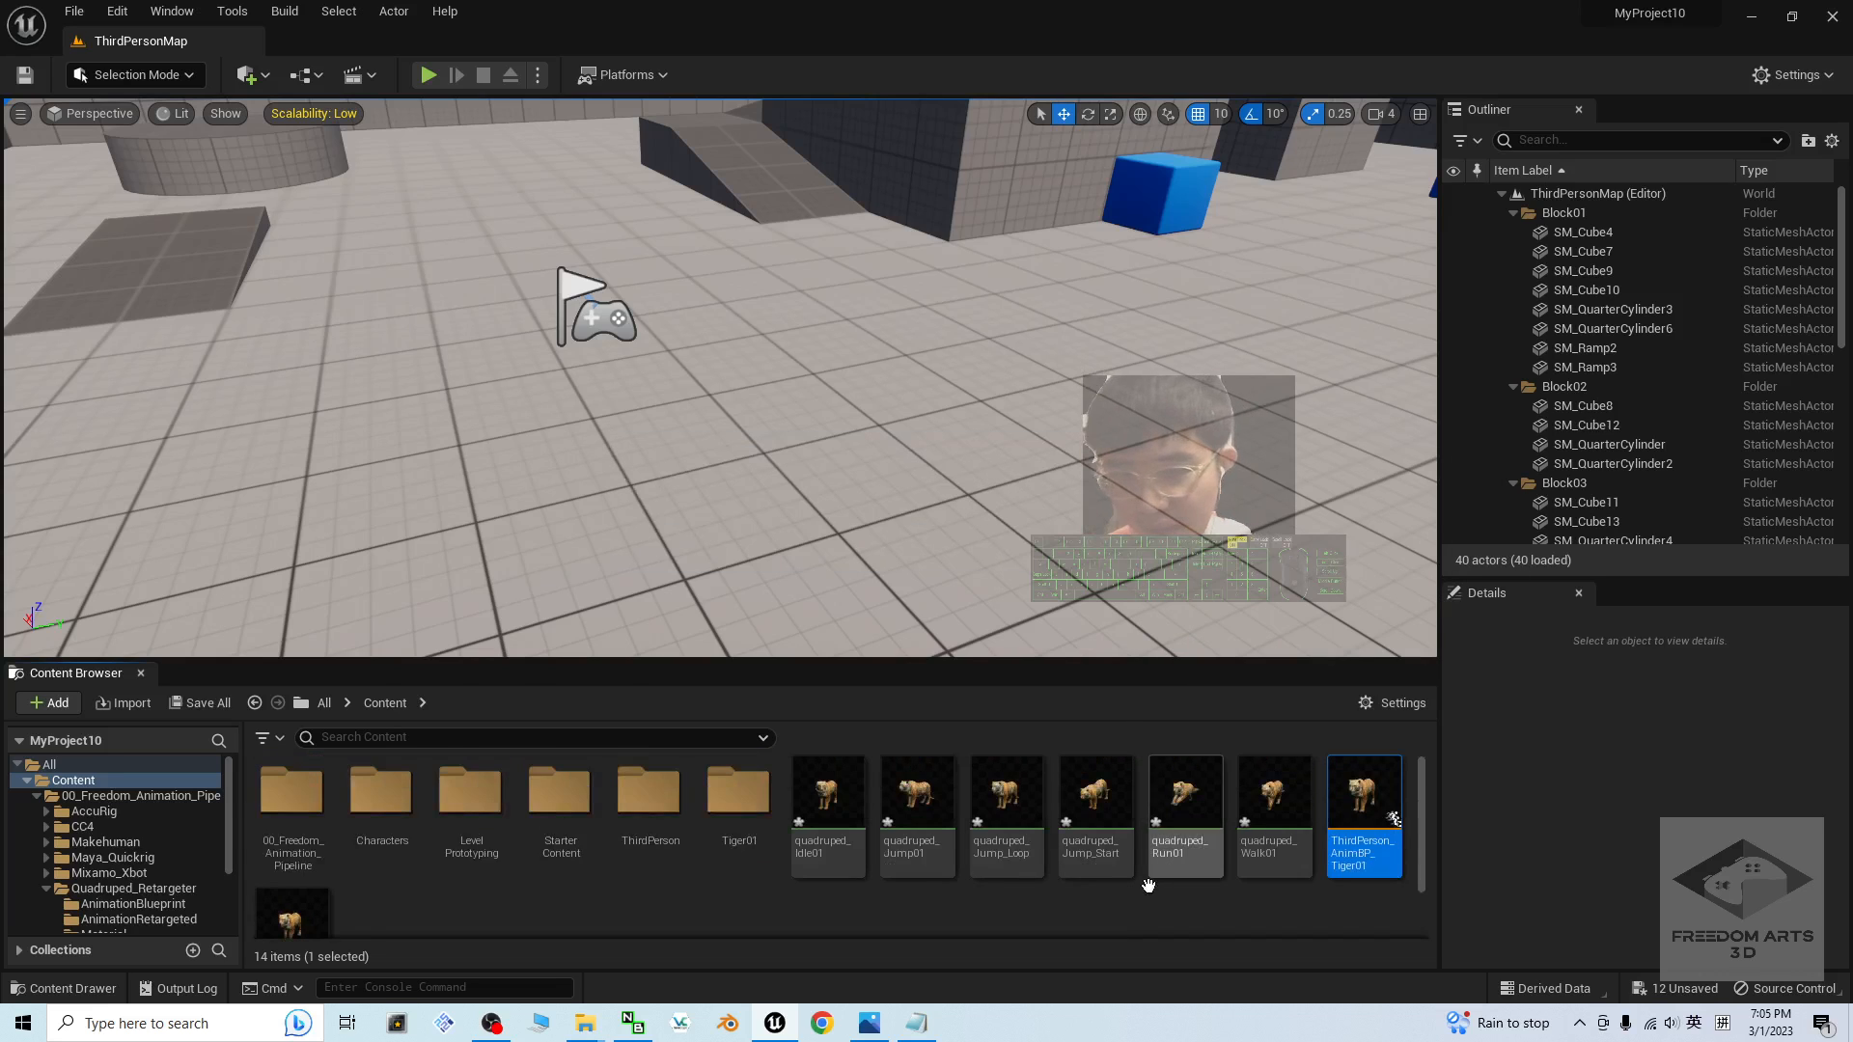
- Move all the retargeted assets, from quadruped_Idle01 to ThirdPerson_IdleRun_2D, into the Tiger01 folder
click(827, 810)
scroll(939, 801, down, 1)
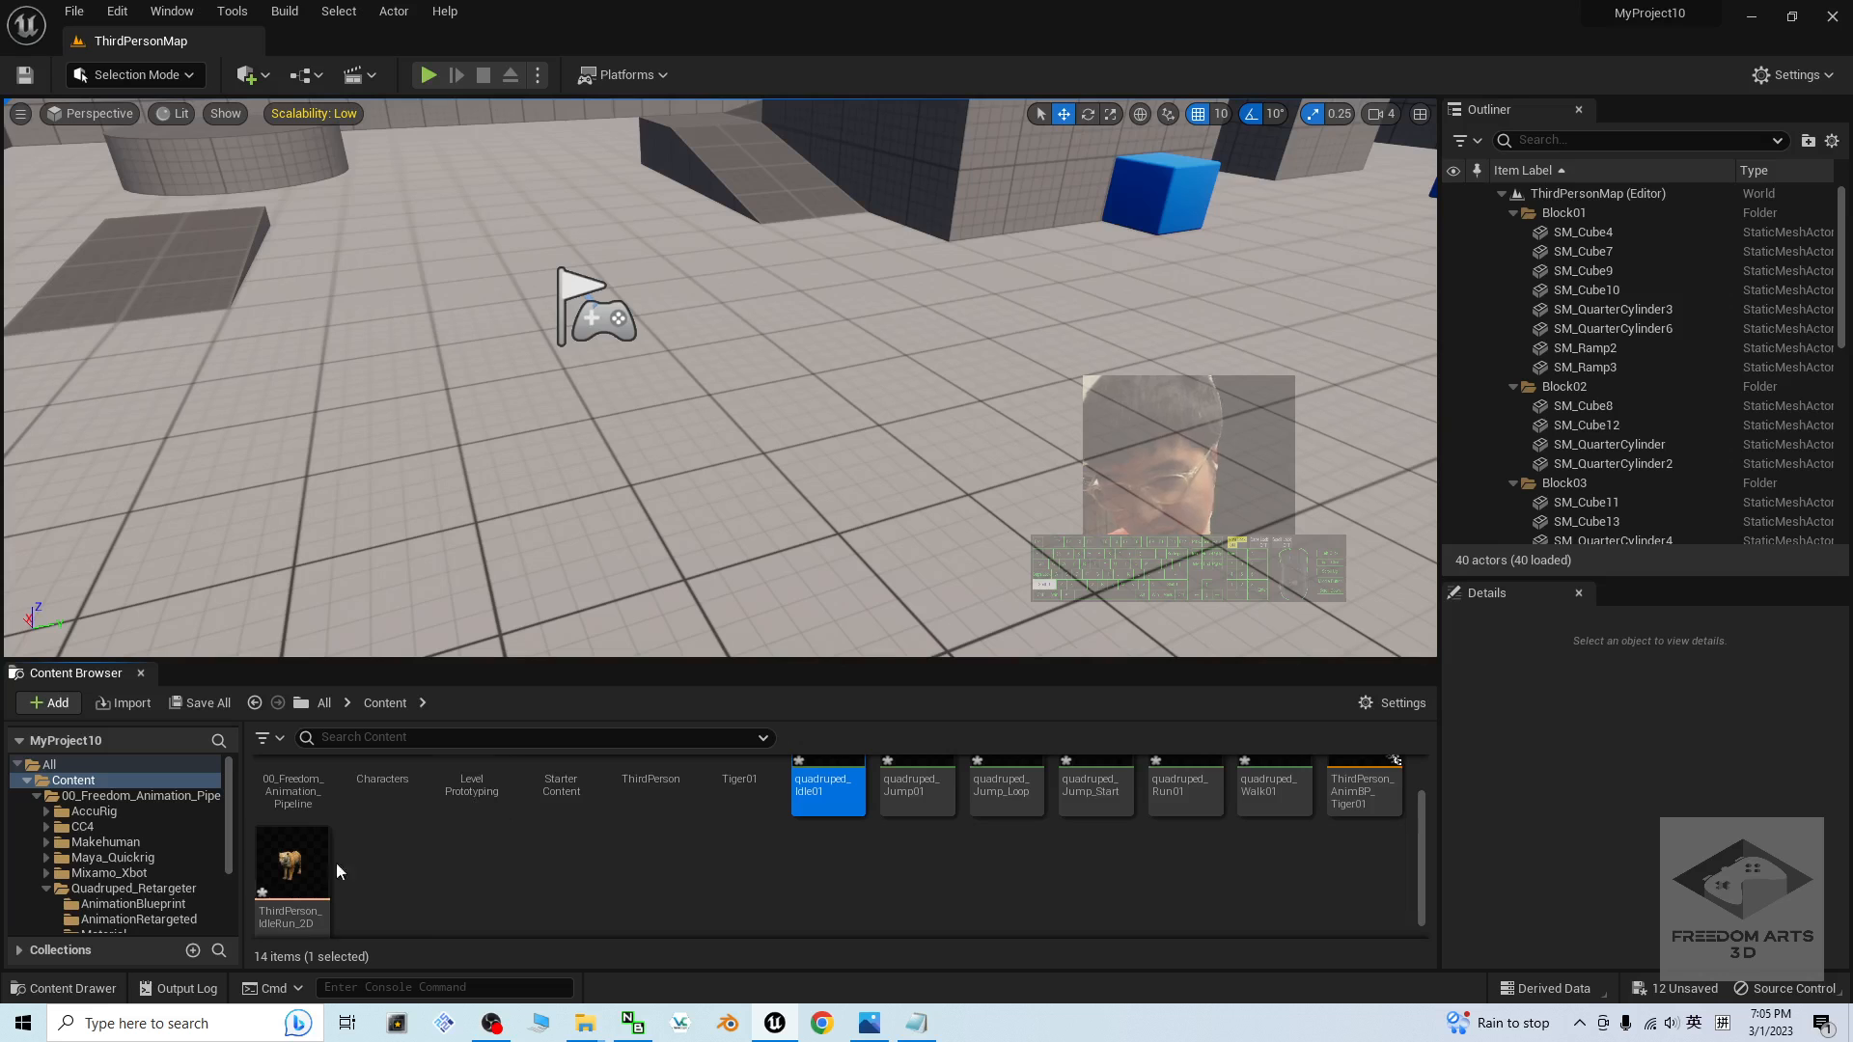
shift+click(291, 864)
scroll(786, 827, up, 1)
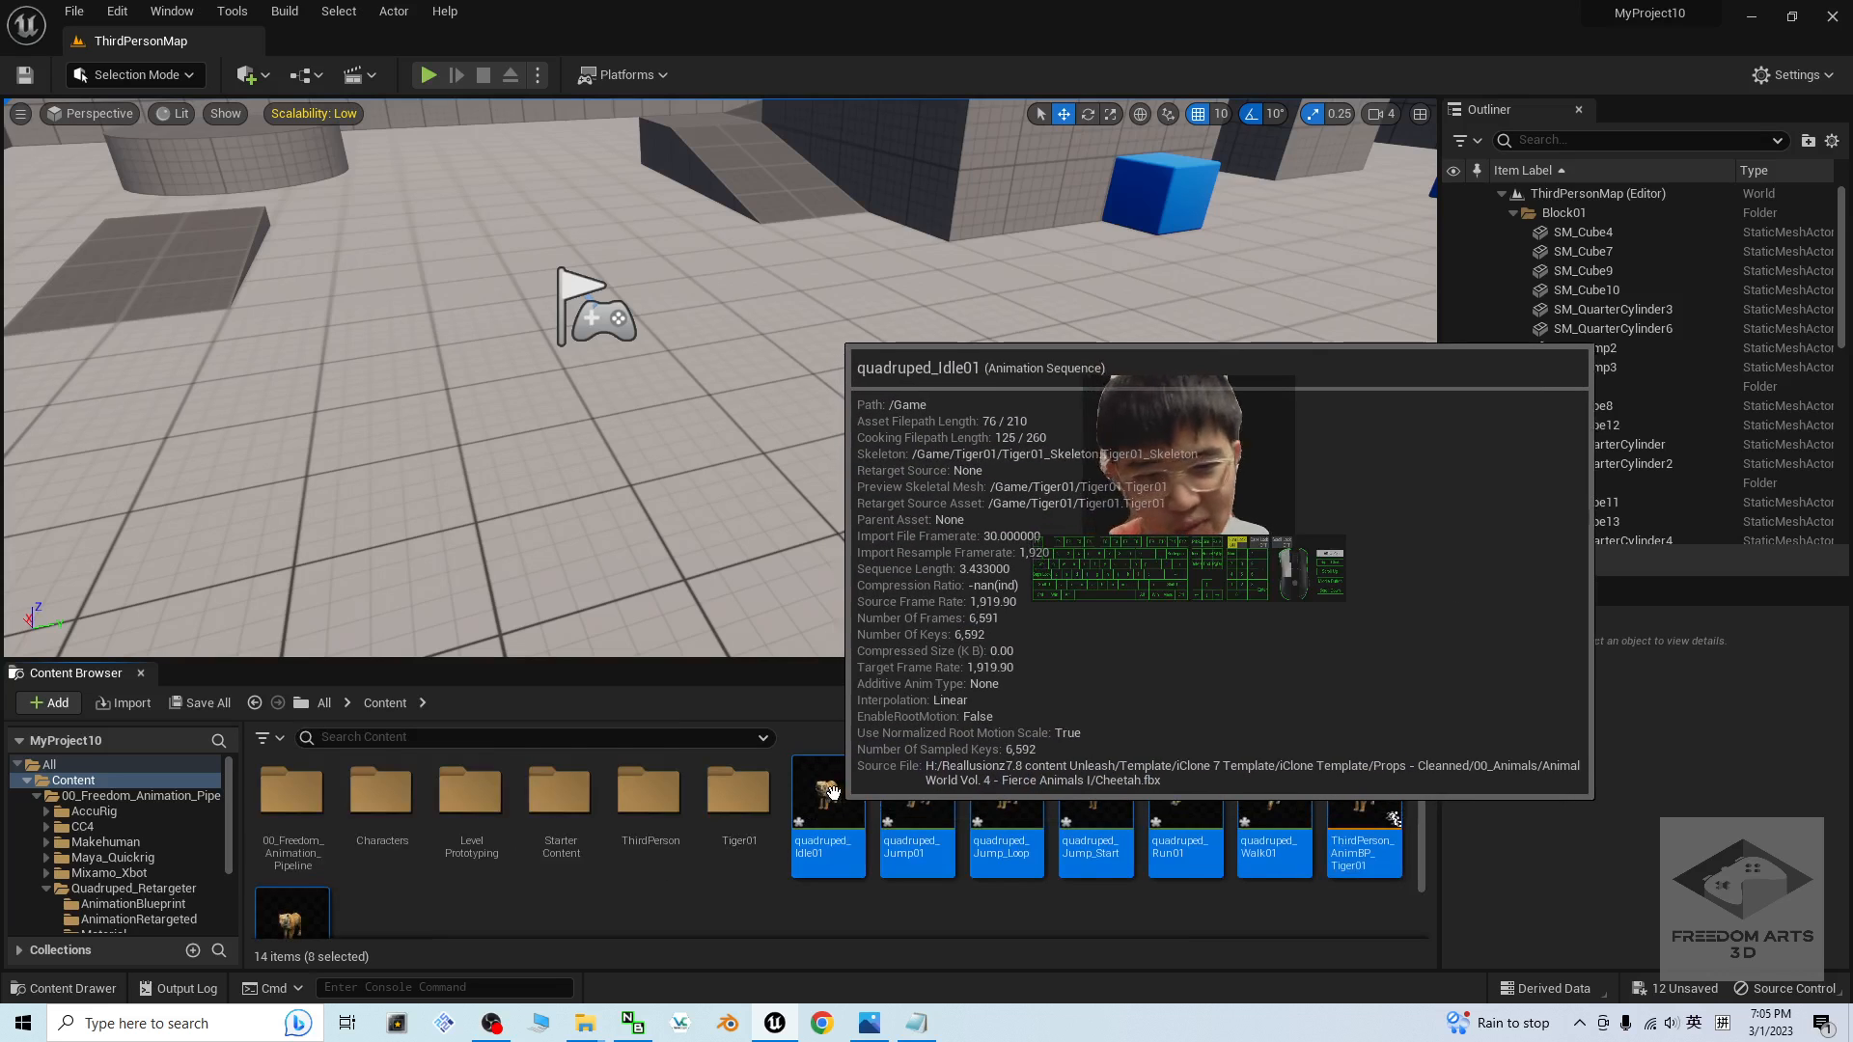
drag(828, 799, 738, 806)
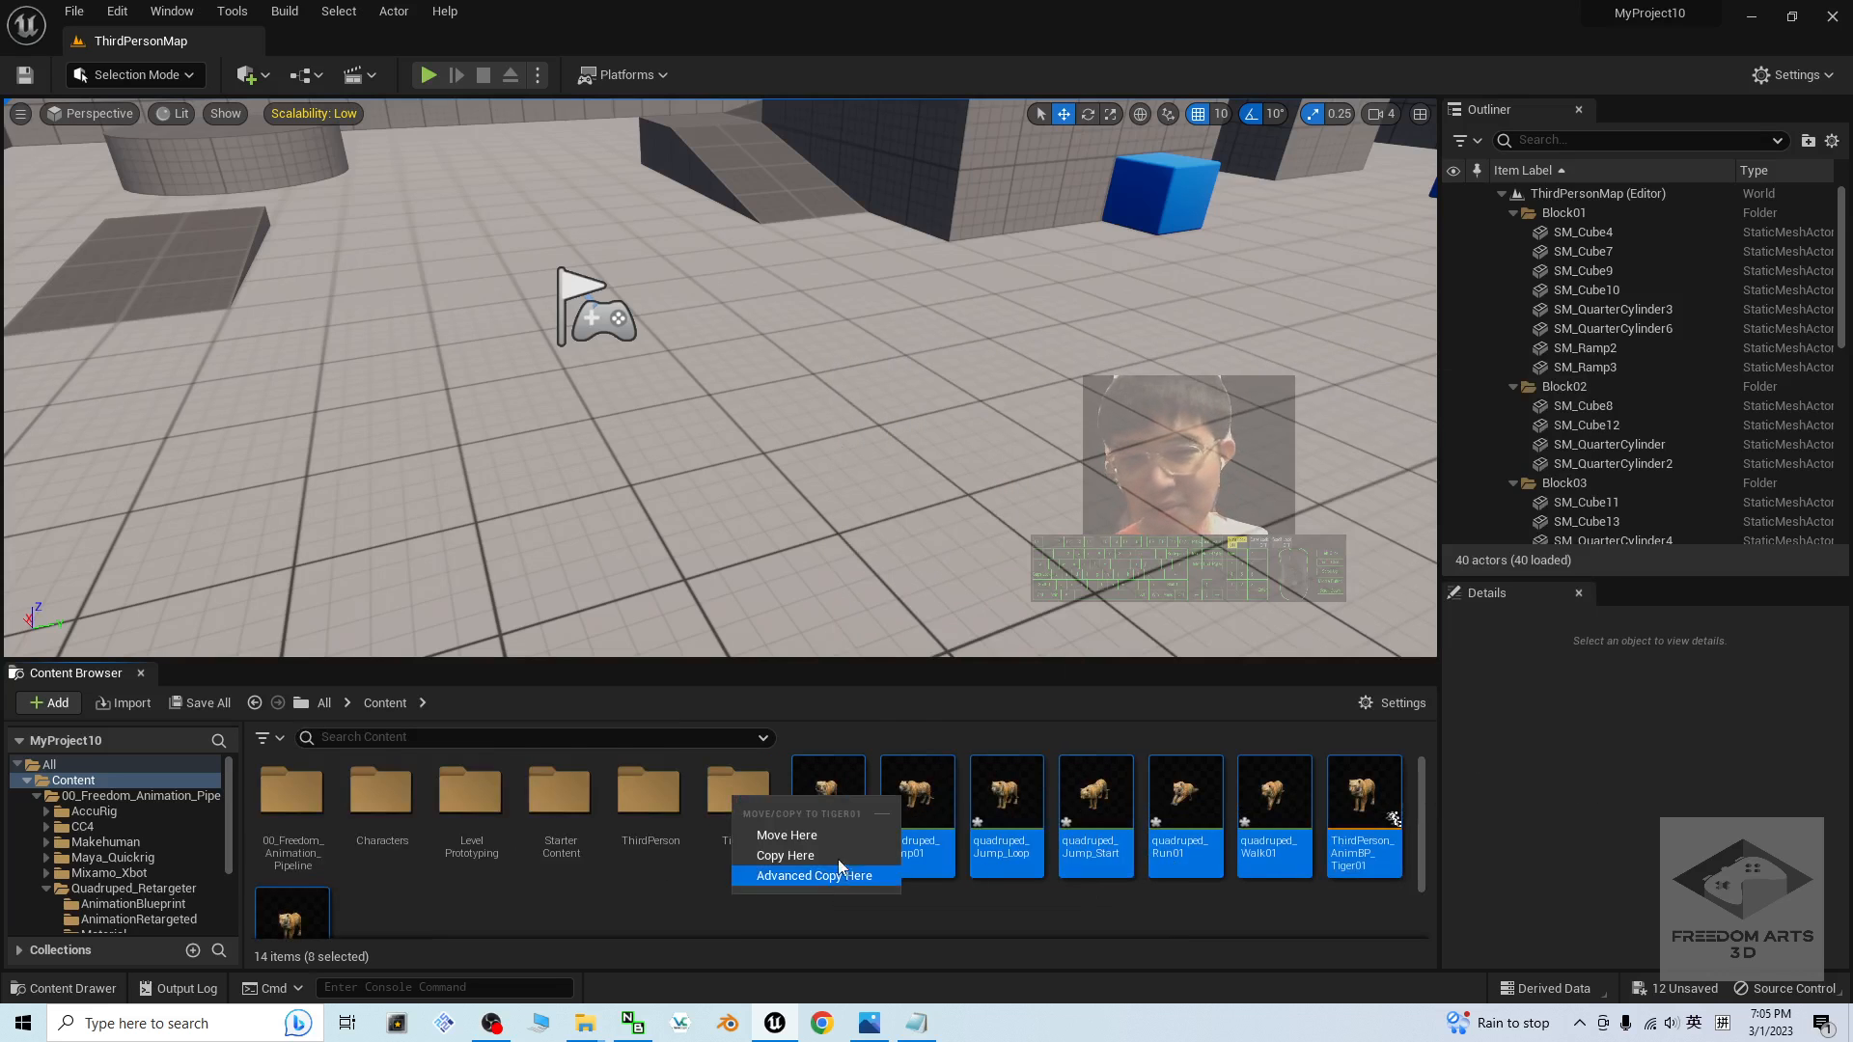
click(786, 835)
click(913, 524)
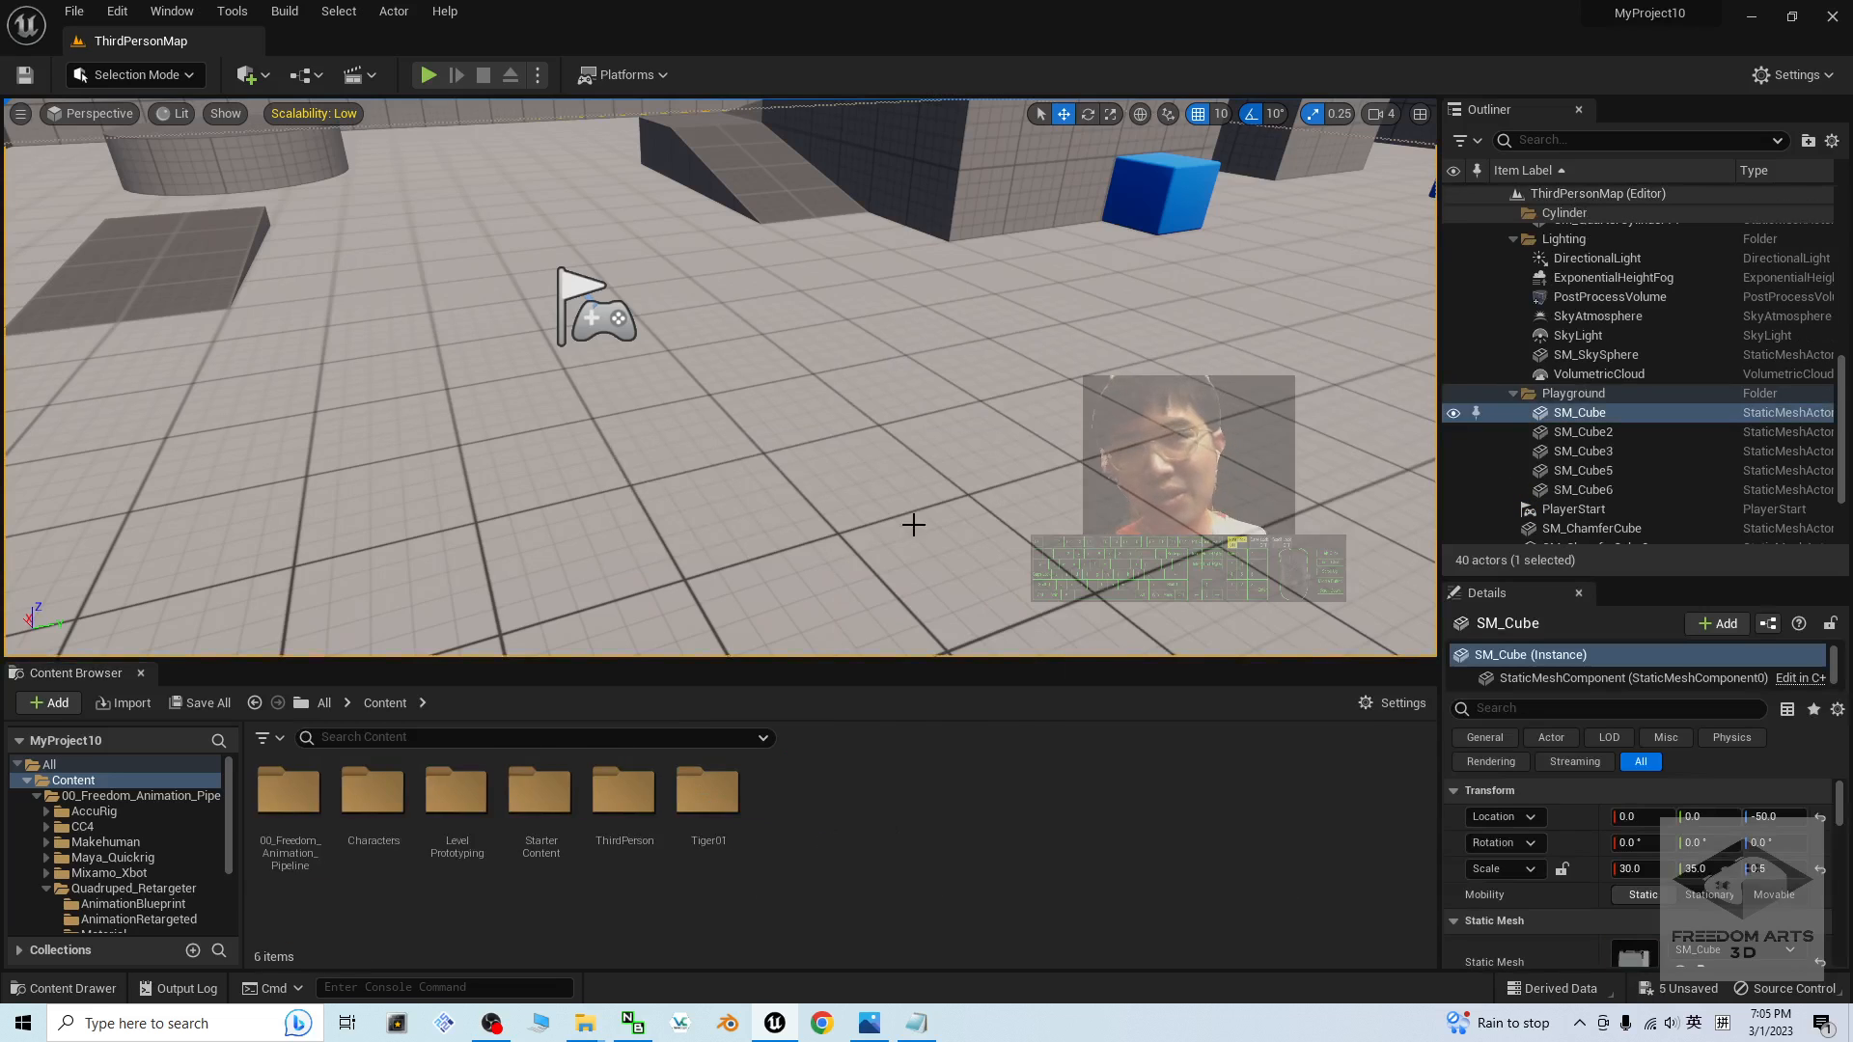
- Switch to the image viewer to look at cover.jpg, and return to Unreal Engine
mouse_move(872, 1031)
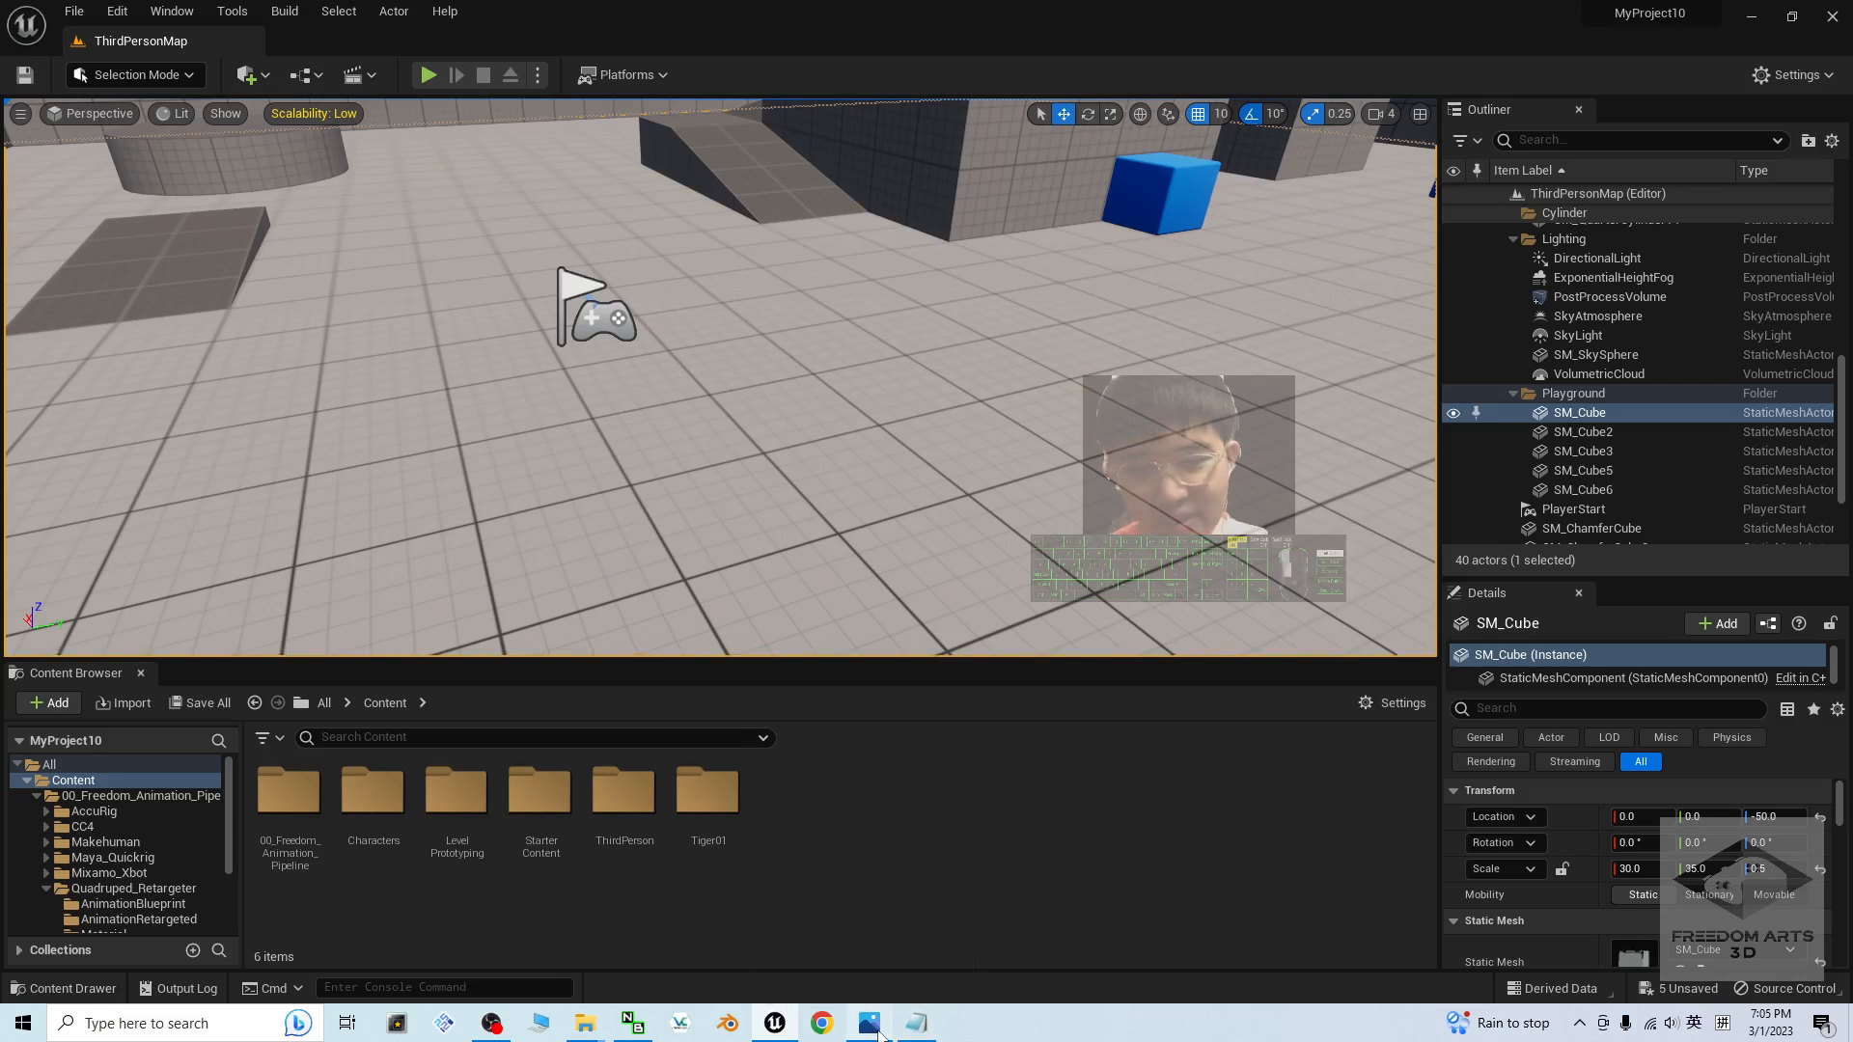
click(872, 1025)
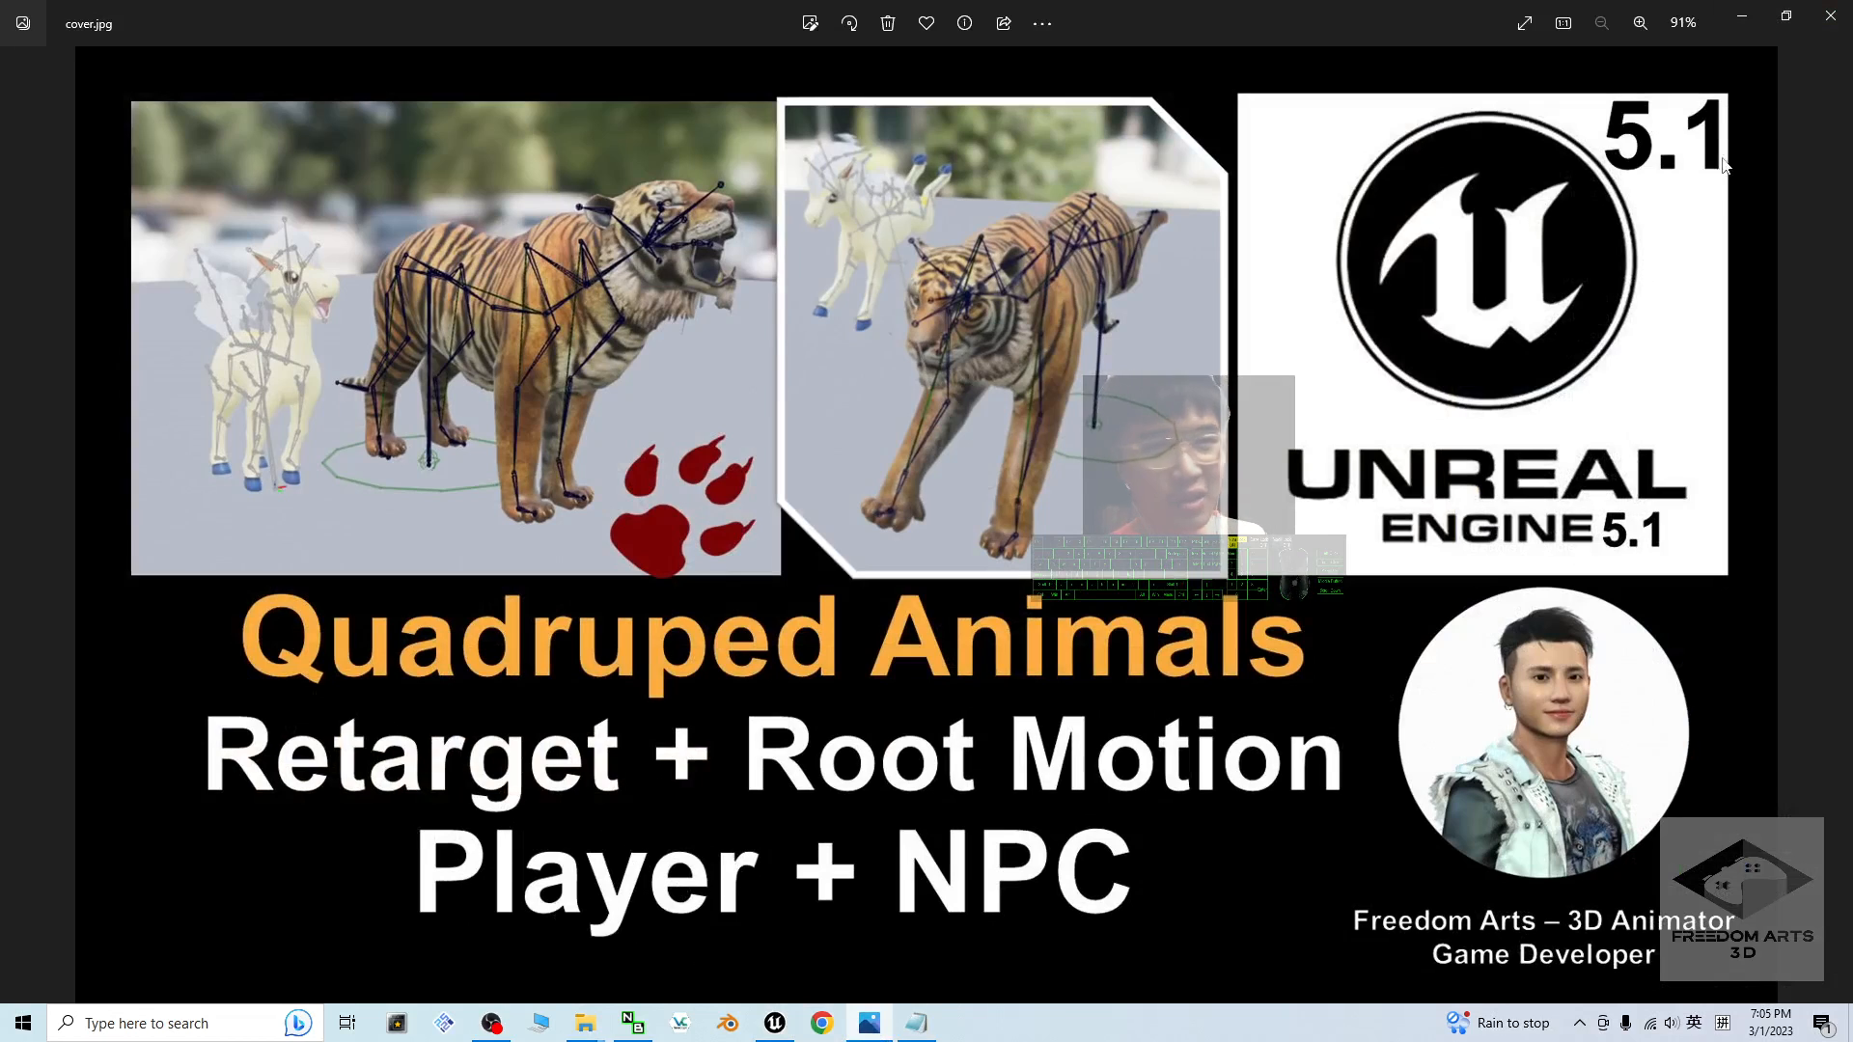
click(1752, 21)
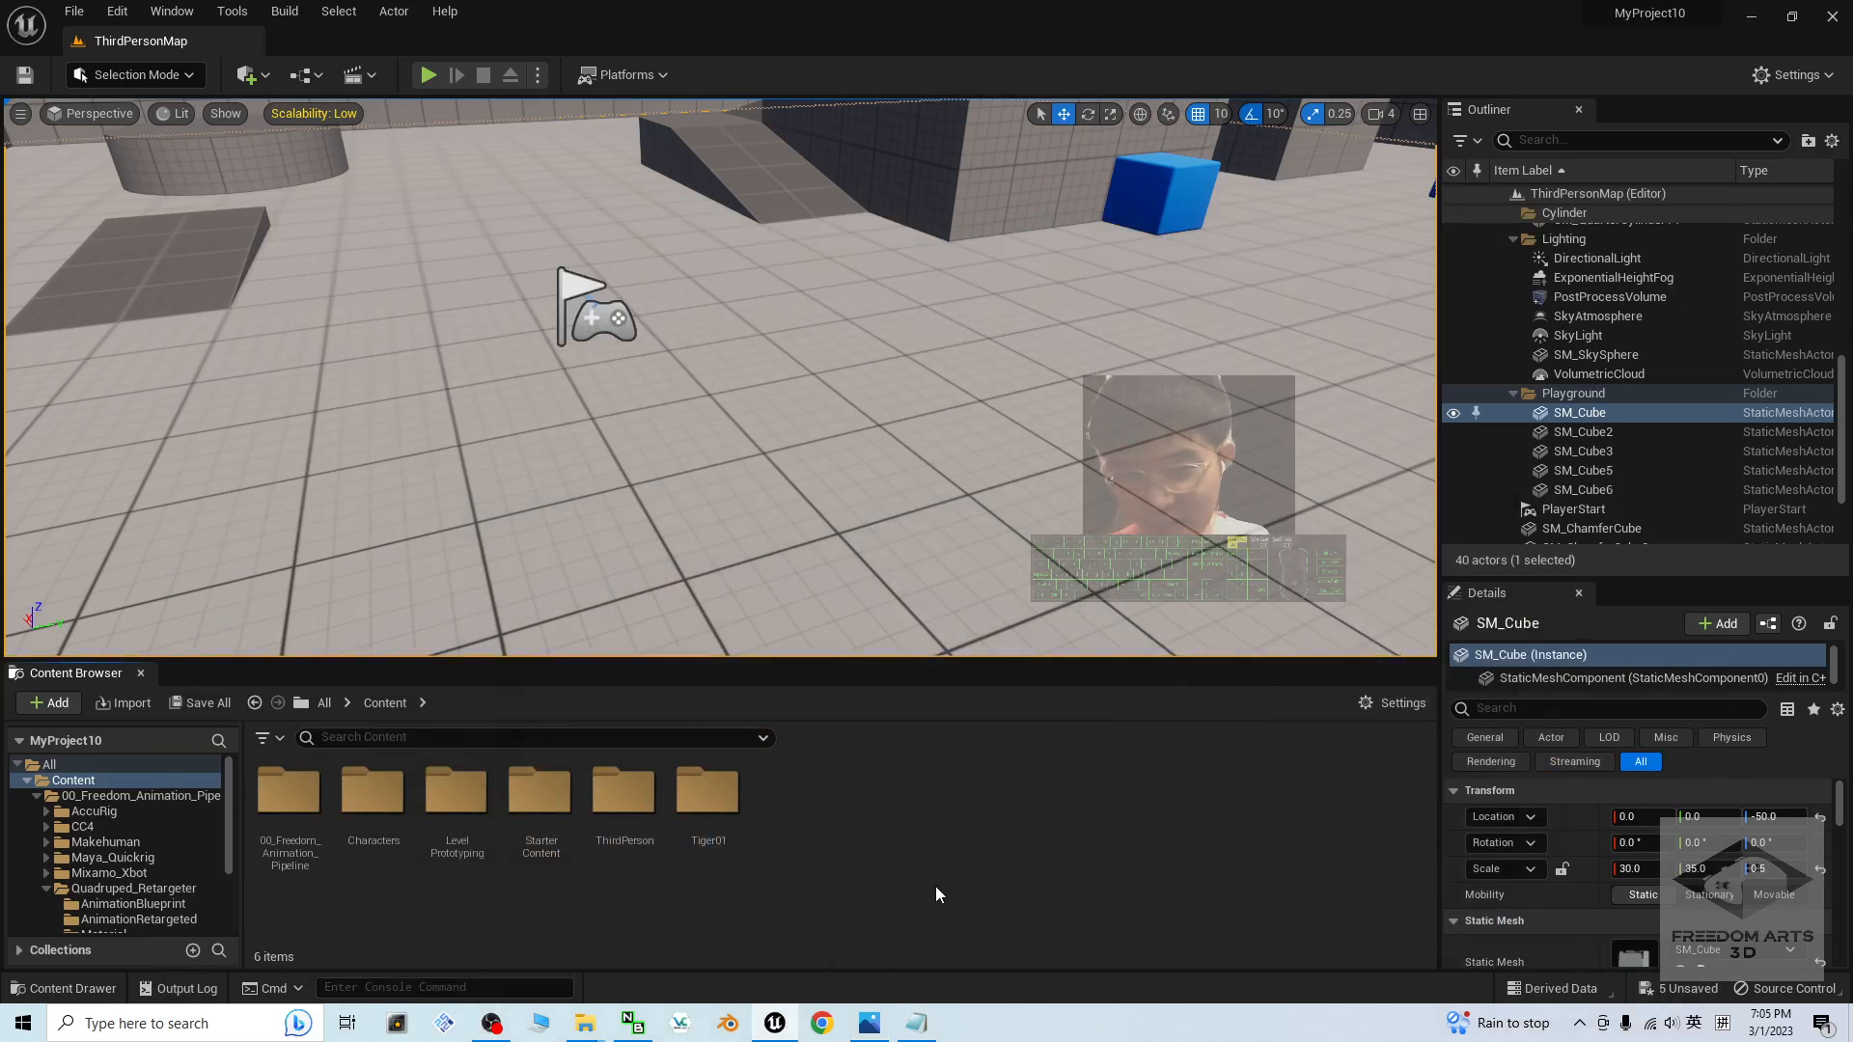
- Play-test the level by running and jumping with the default third-person character, and stop the session
click(428, 74)
click(763, 413)
key(w)
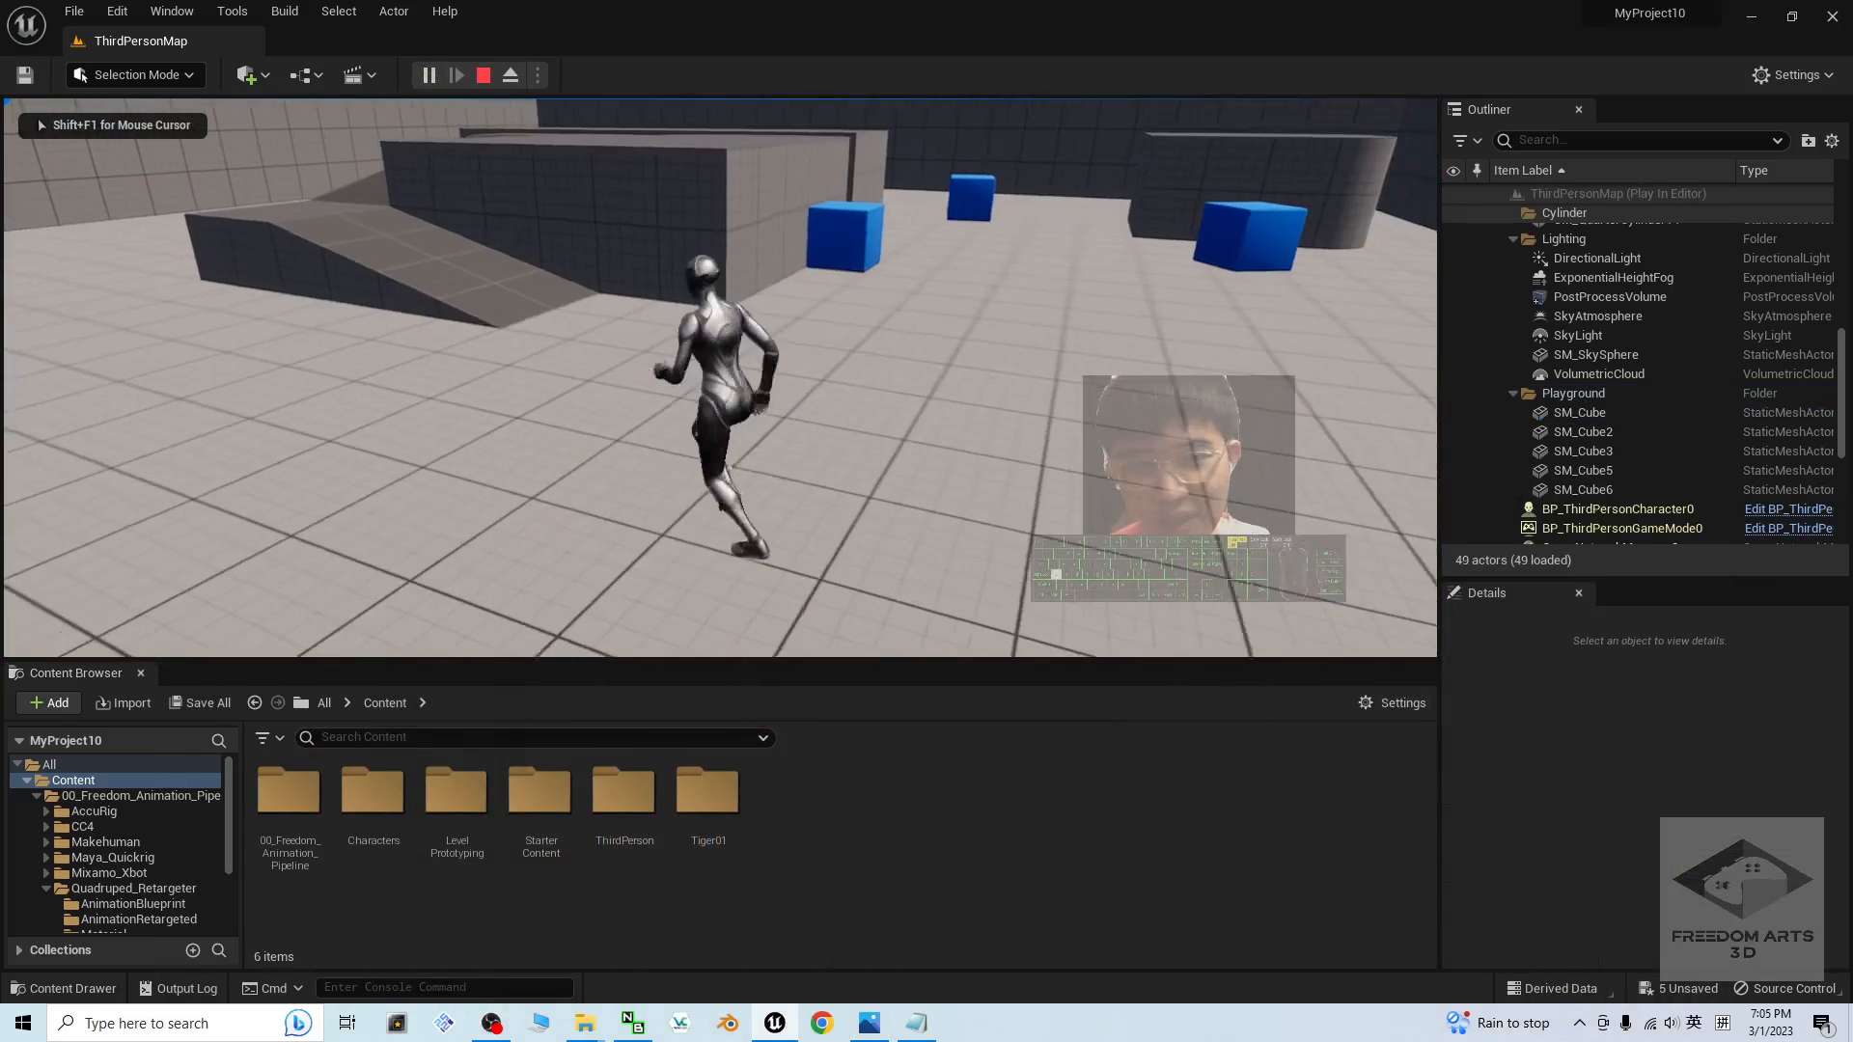
key(space)
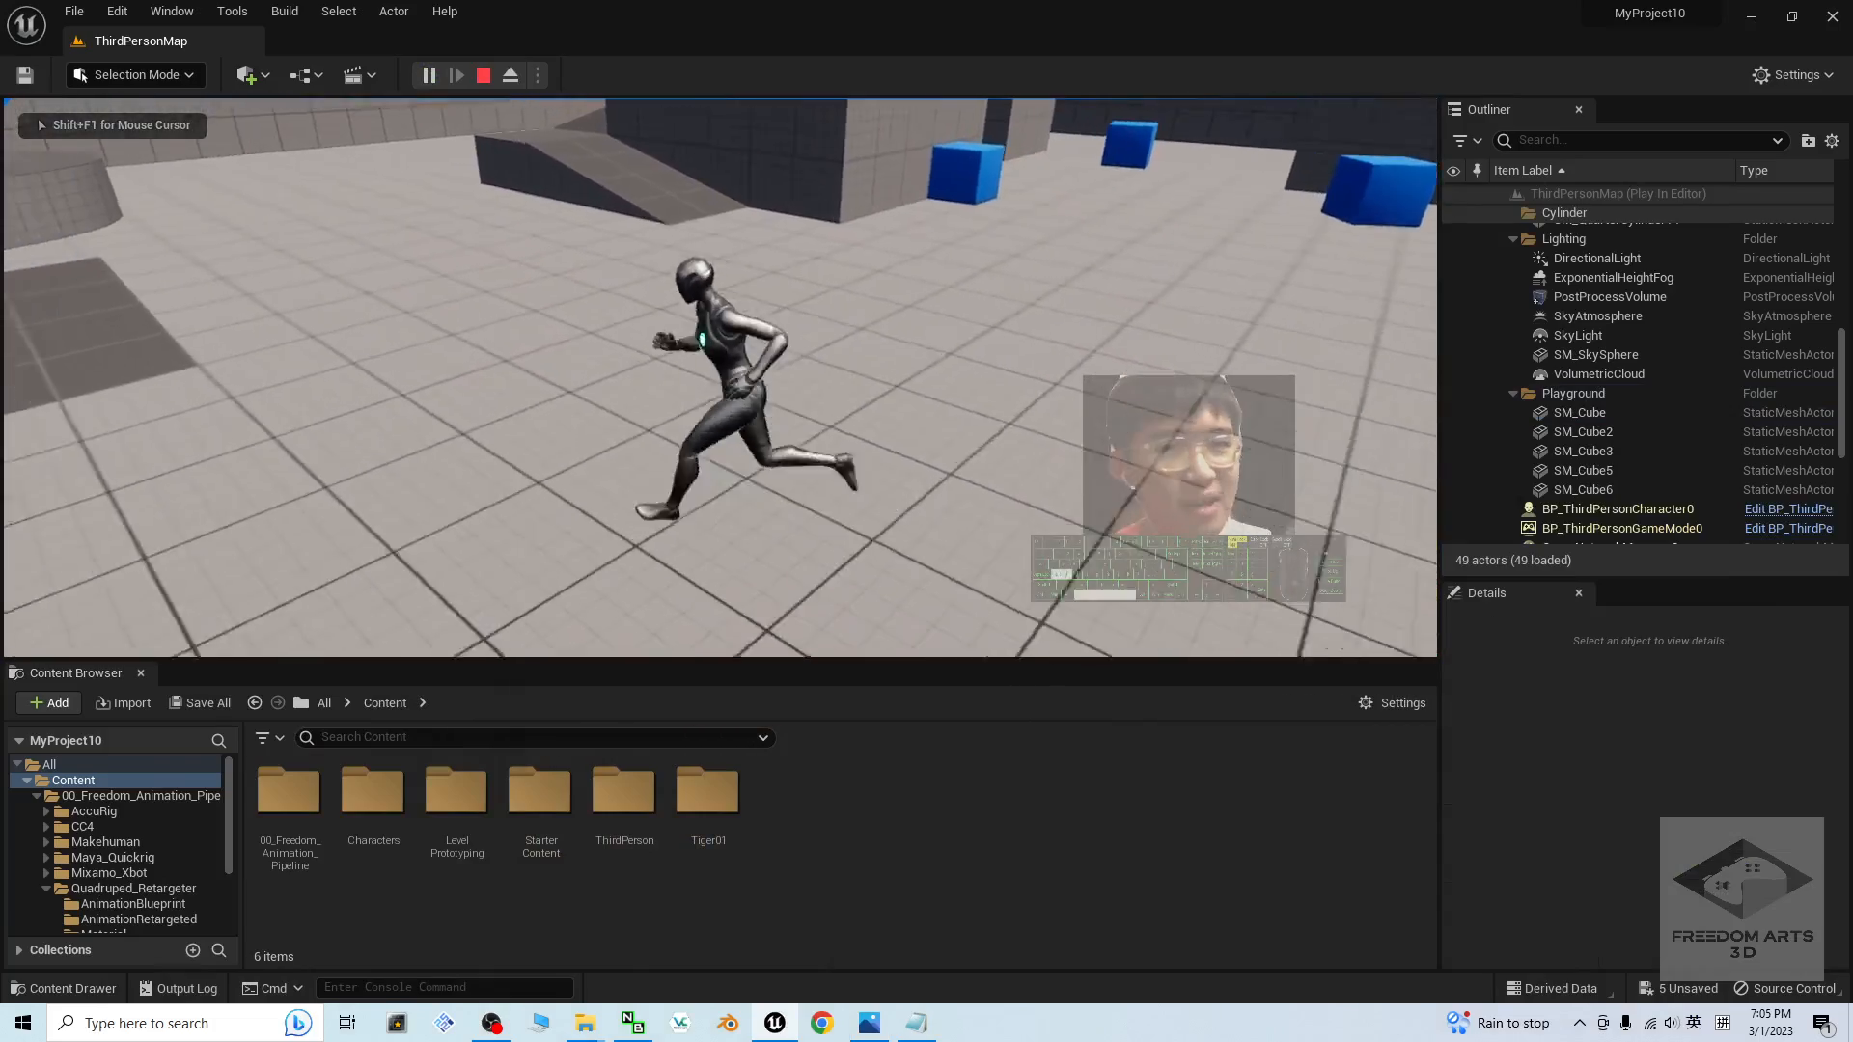
key(space)
key(w)
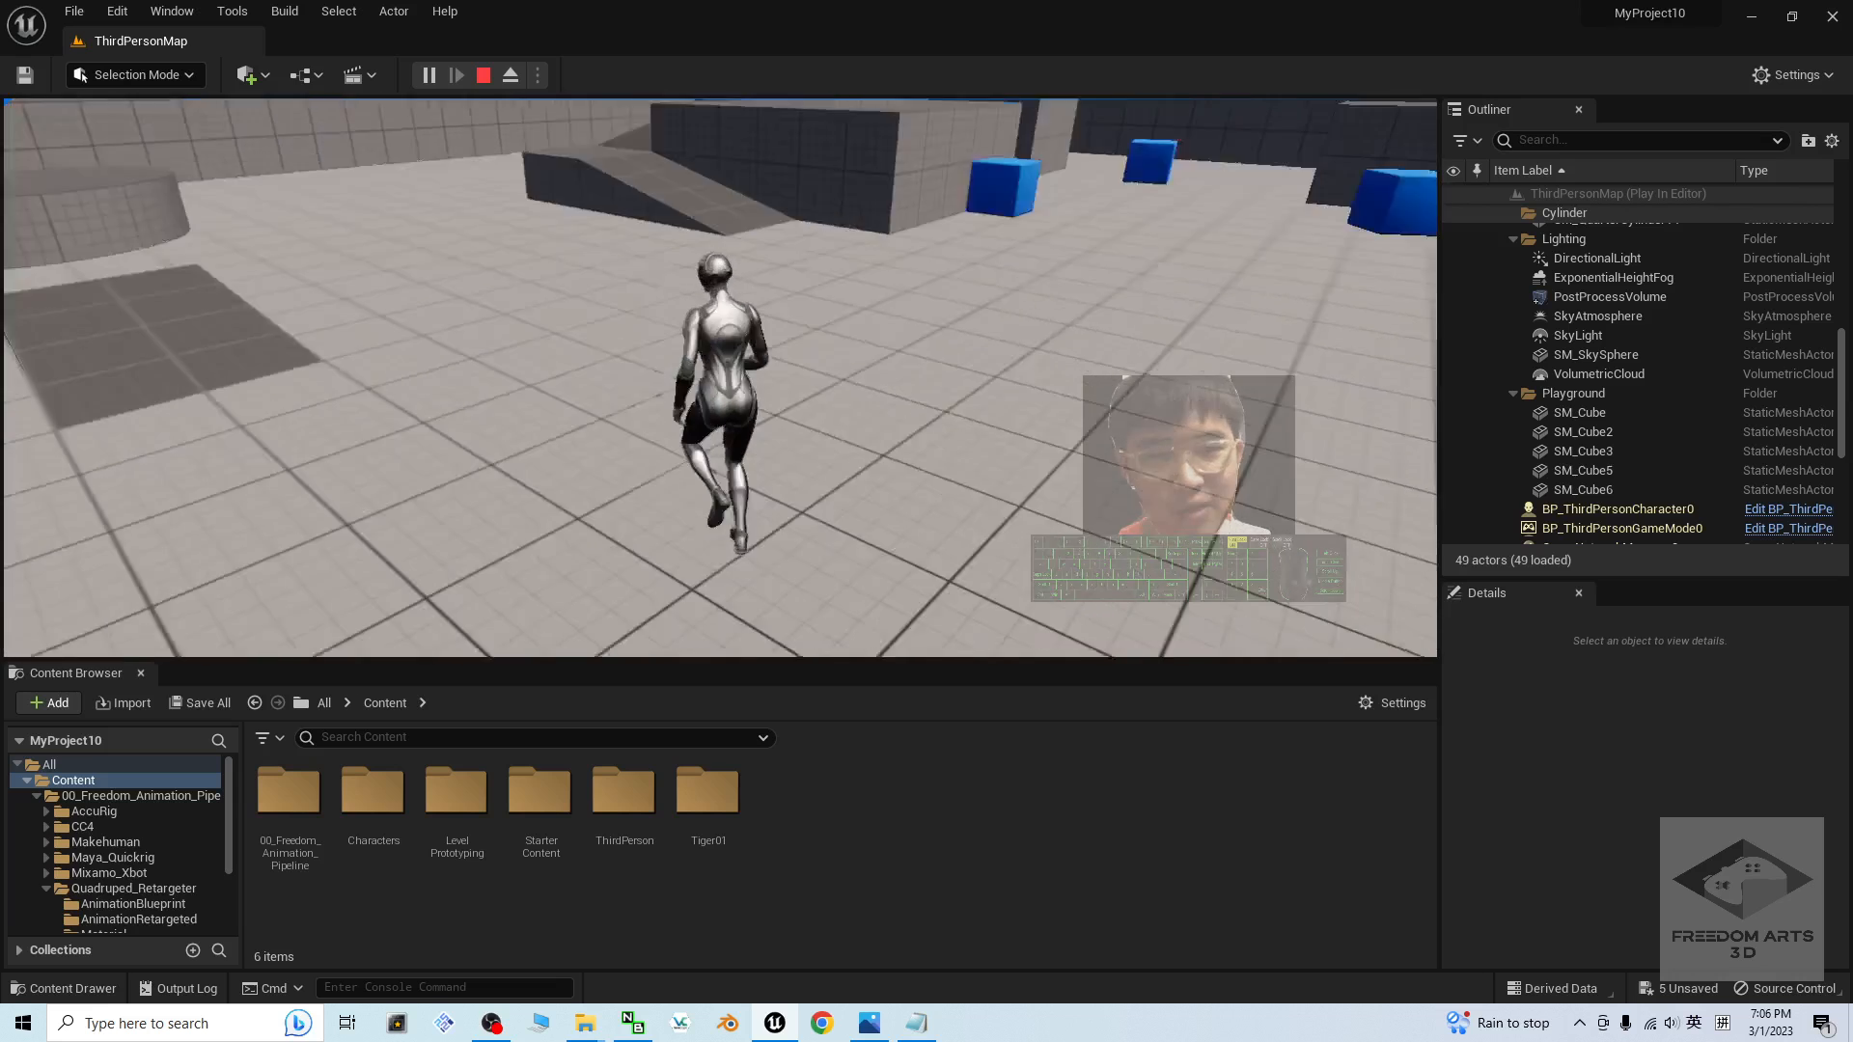
key(Escape)
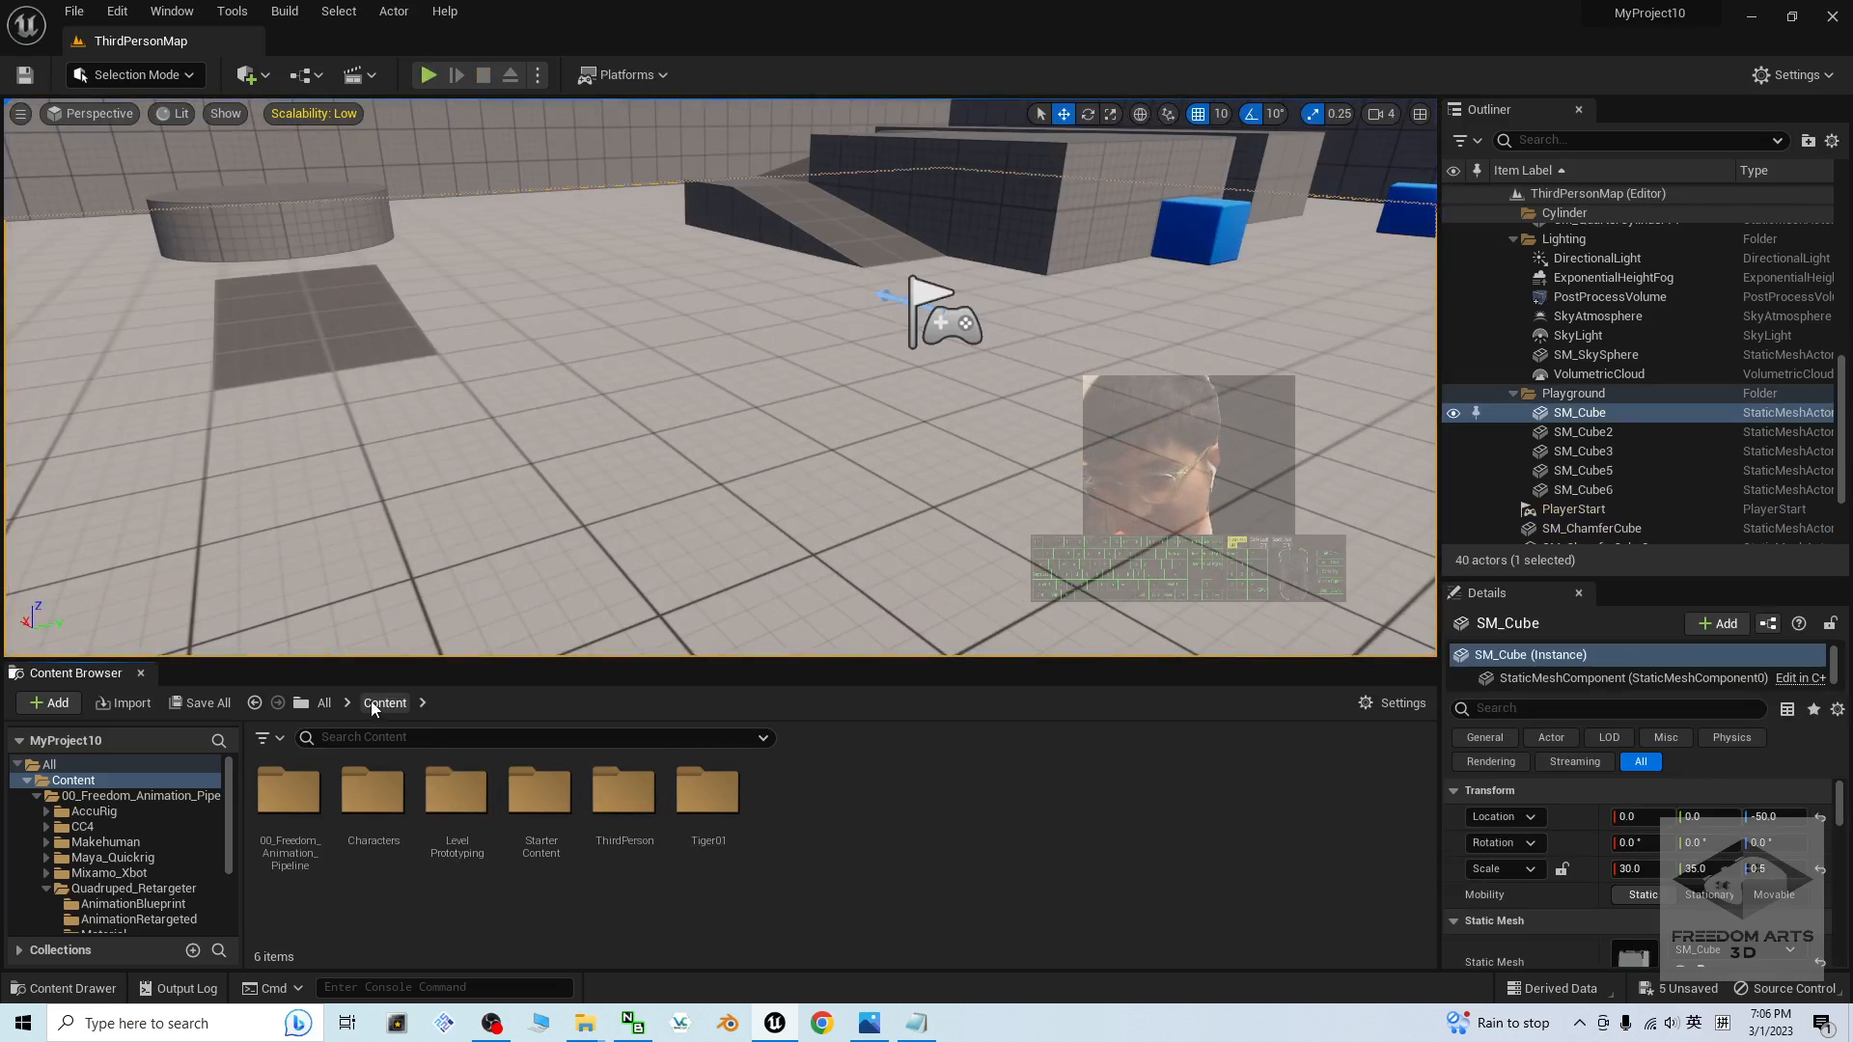
- Duplicate BP_ThirdPersonCharacter in the ThirdPerson Blueprints folder and name the copy BP_ThirdPersonCharacter_Tiger01
double_click(635, 799)
double_click(373, 791)
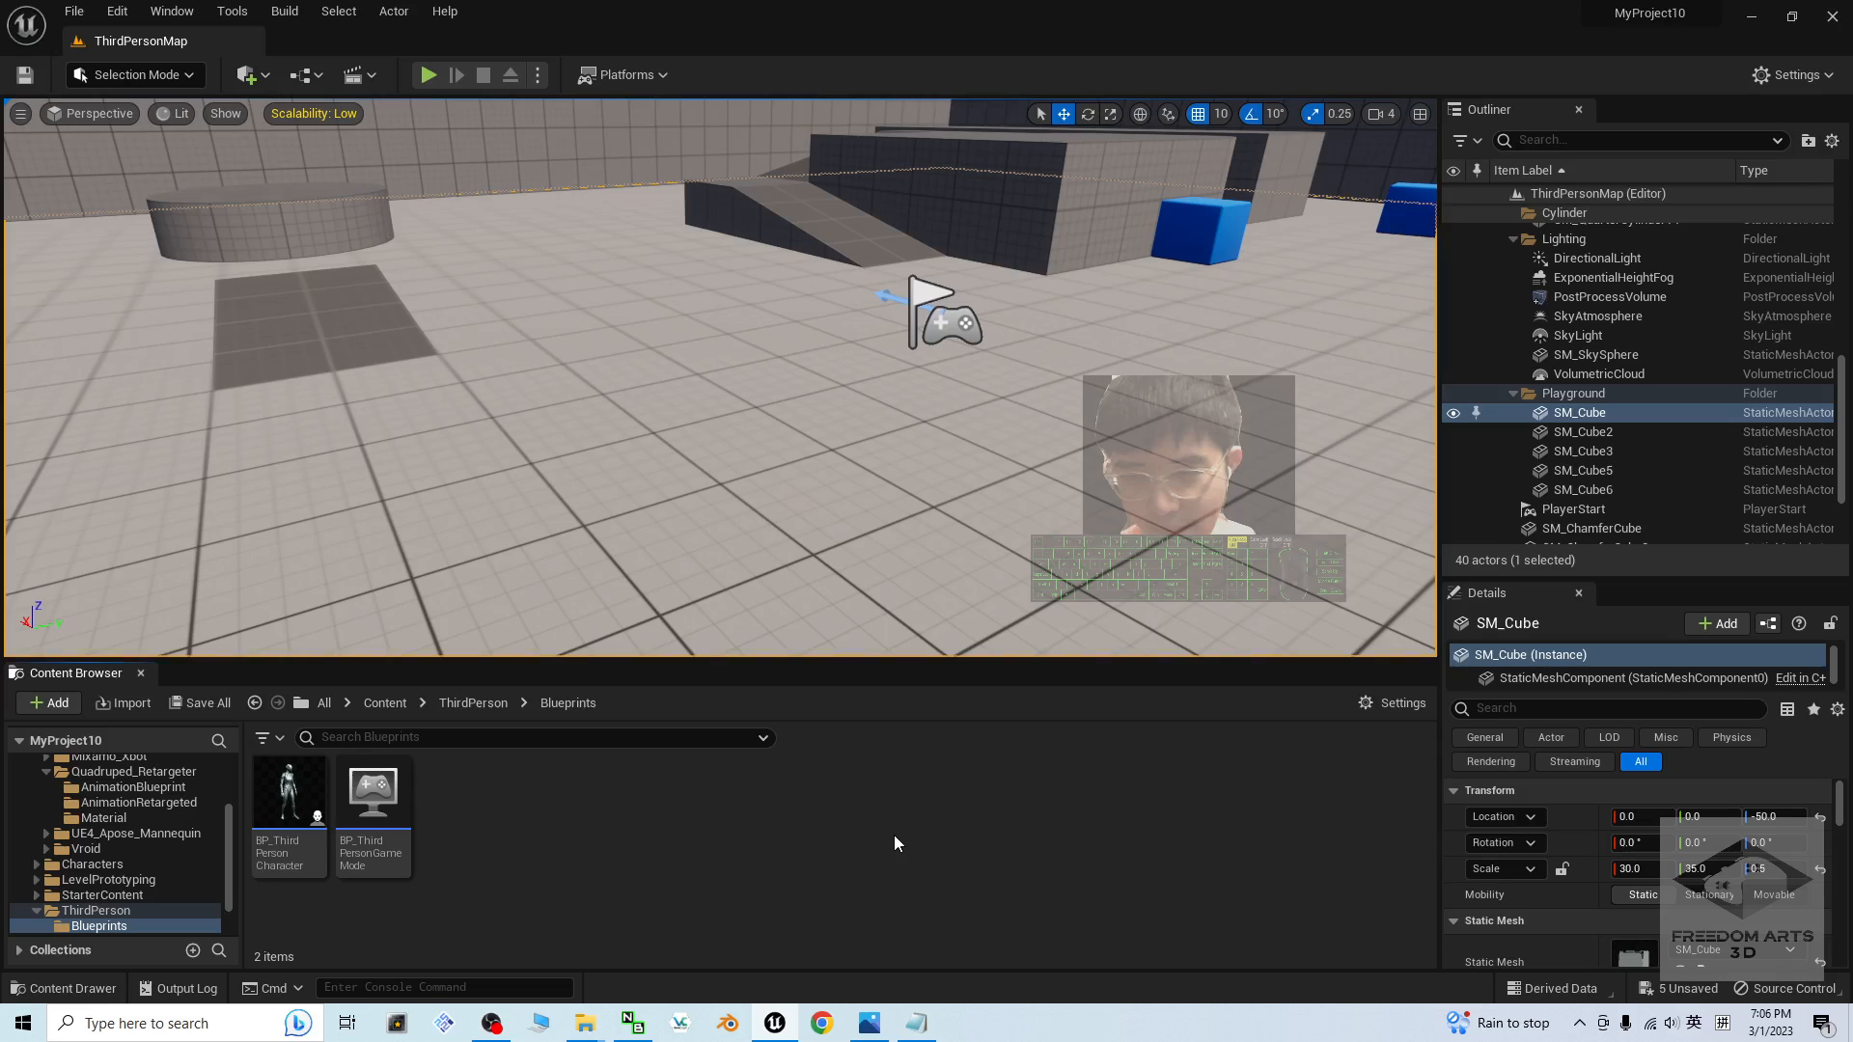
click(290, 801)
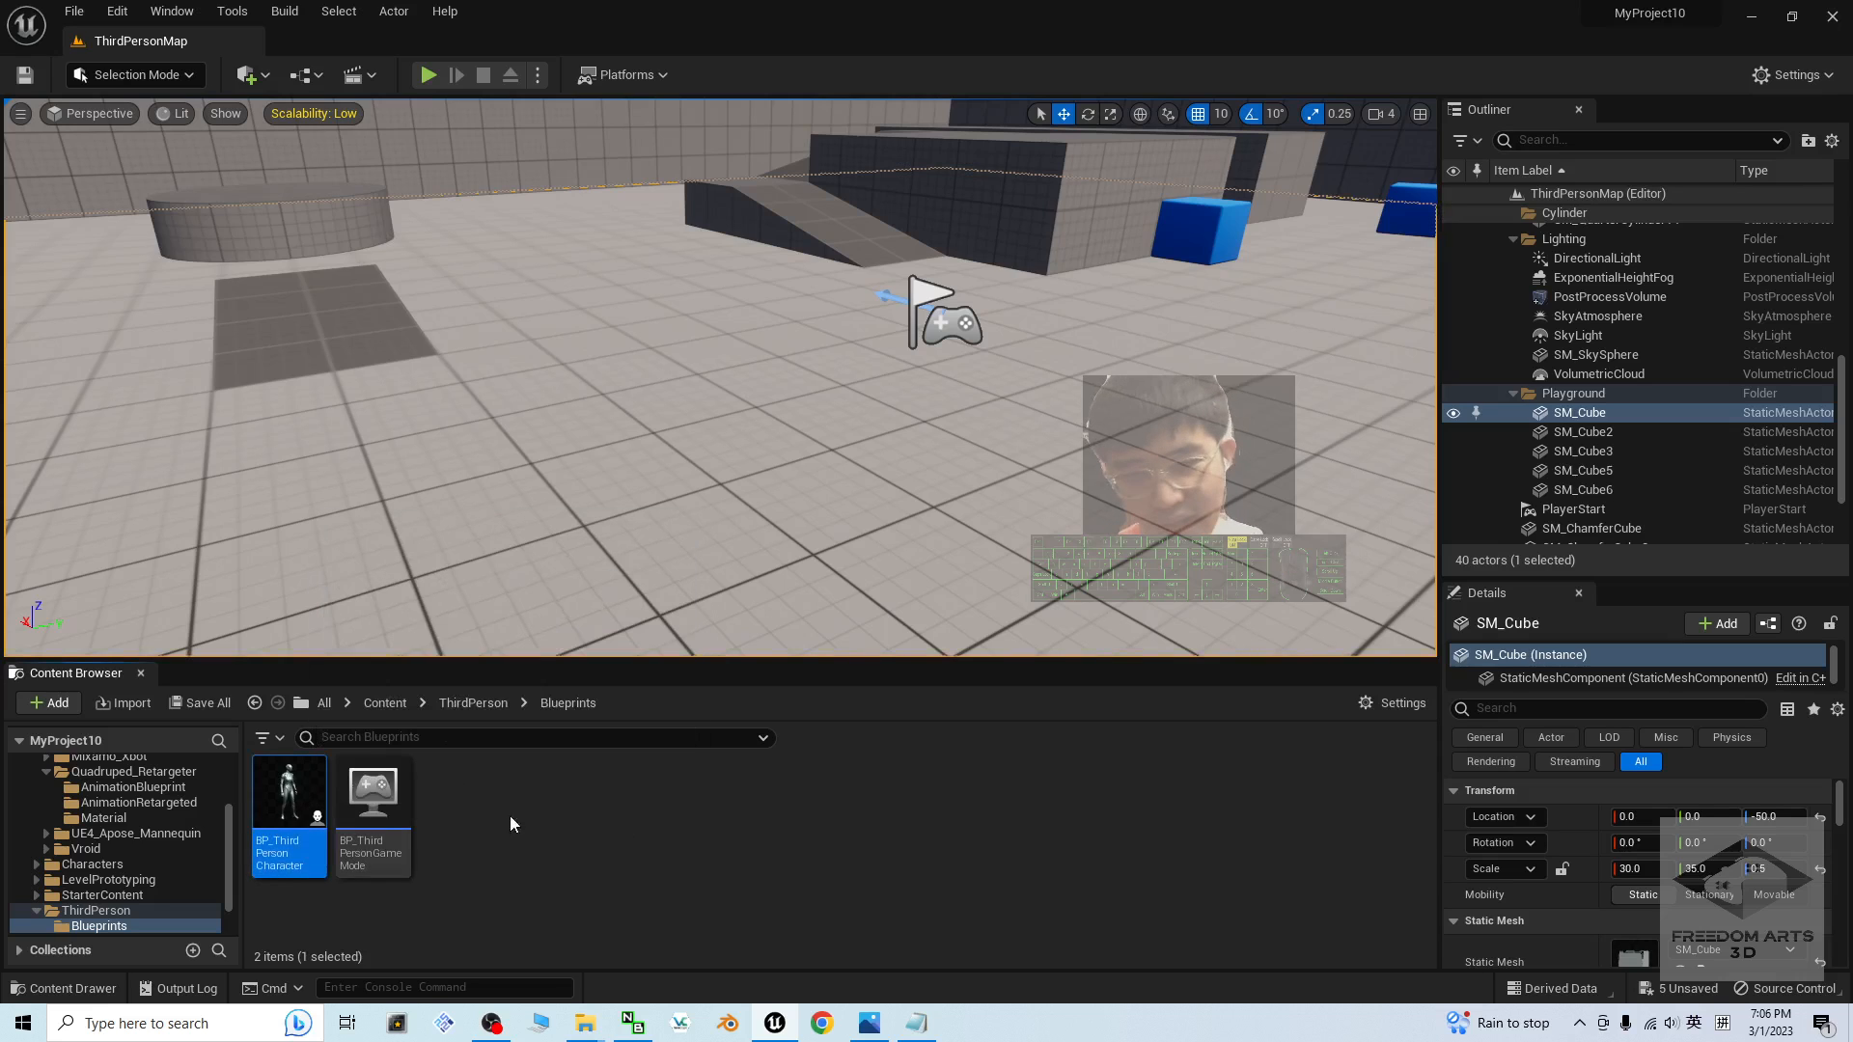
right_click(281, 817)
click(411, 446)
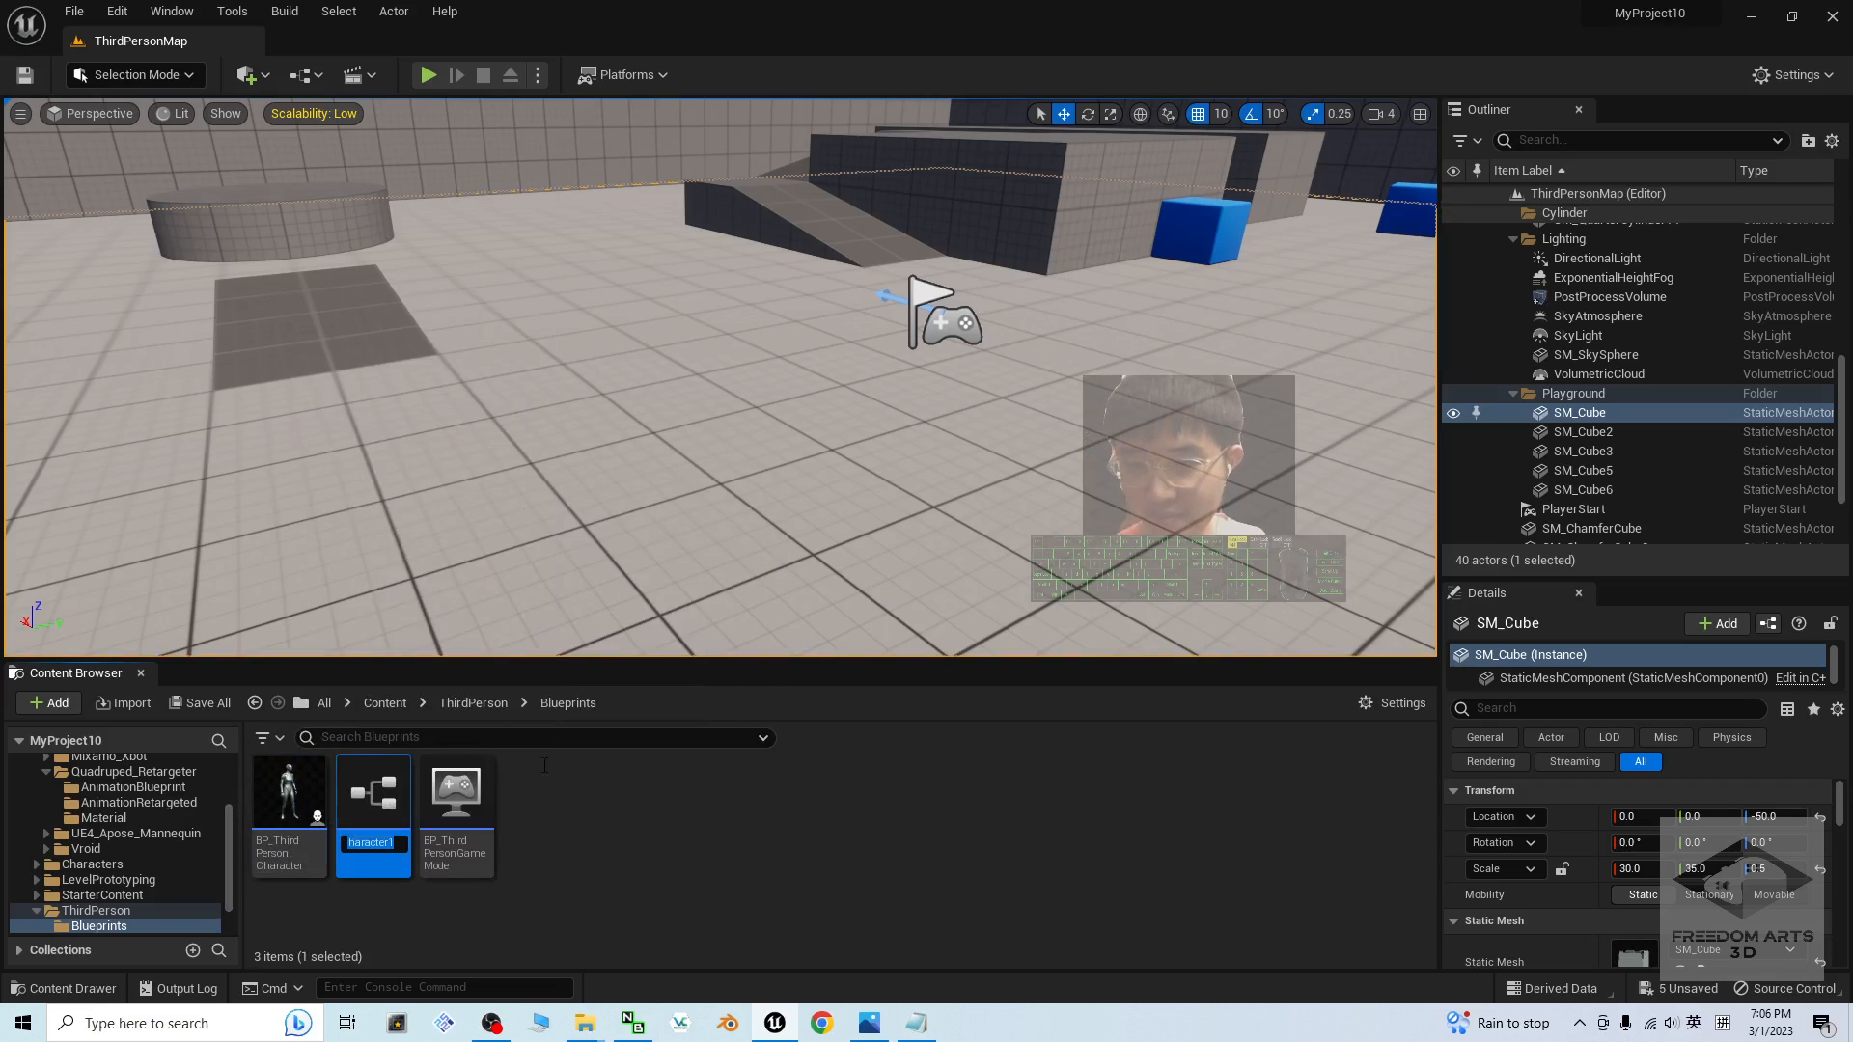
click(396, 854)
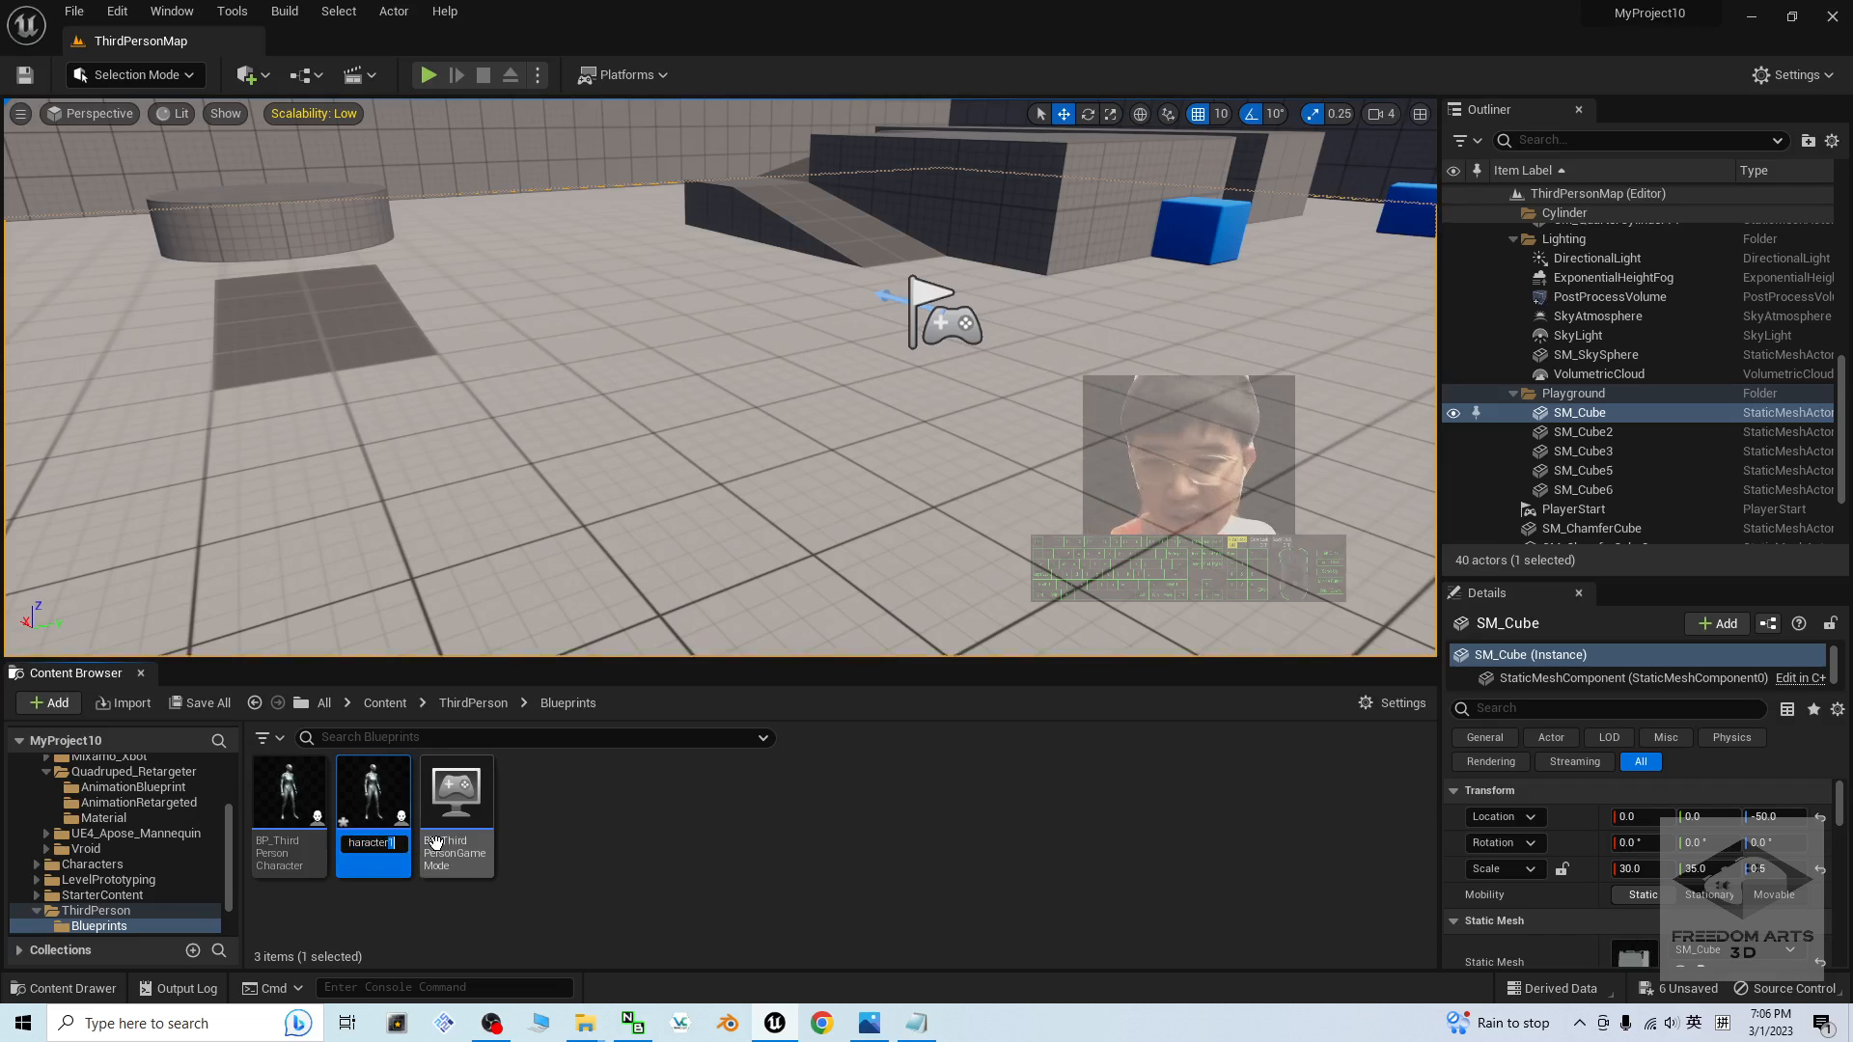
key(BackSpace)
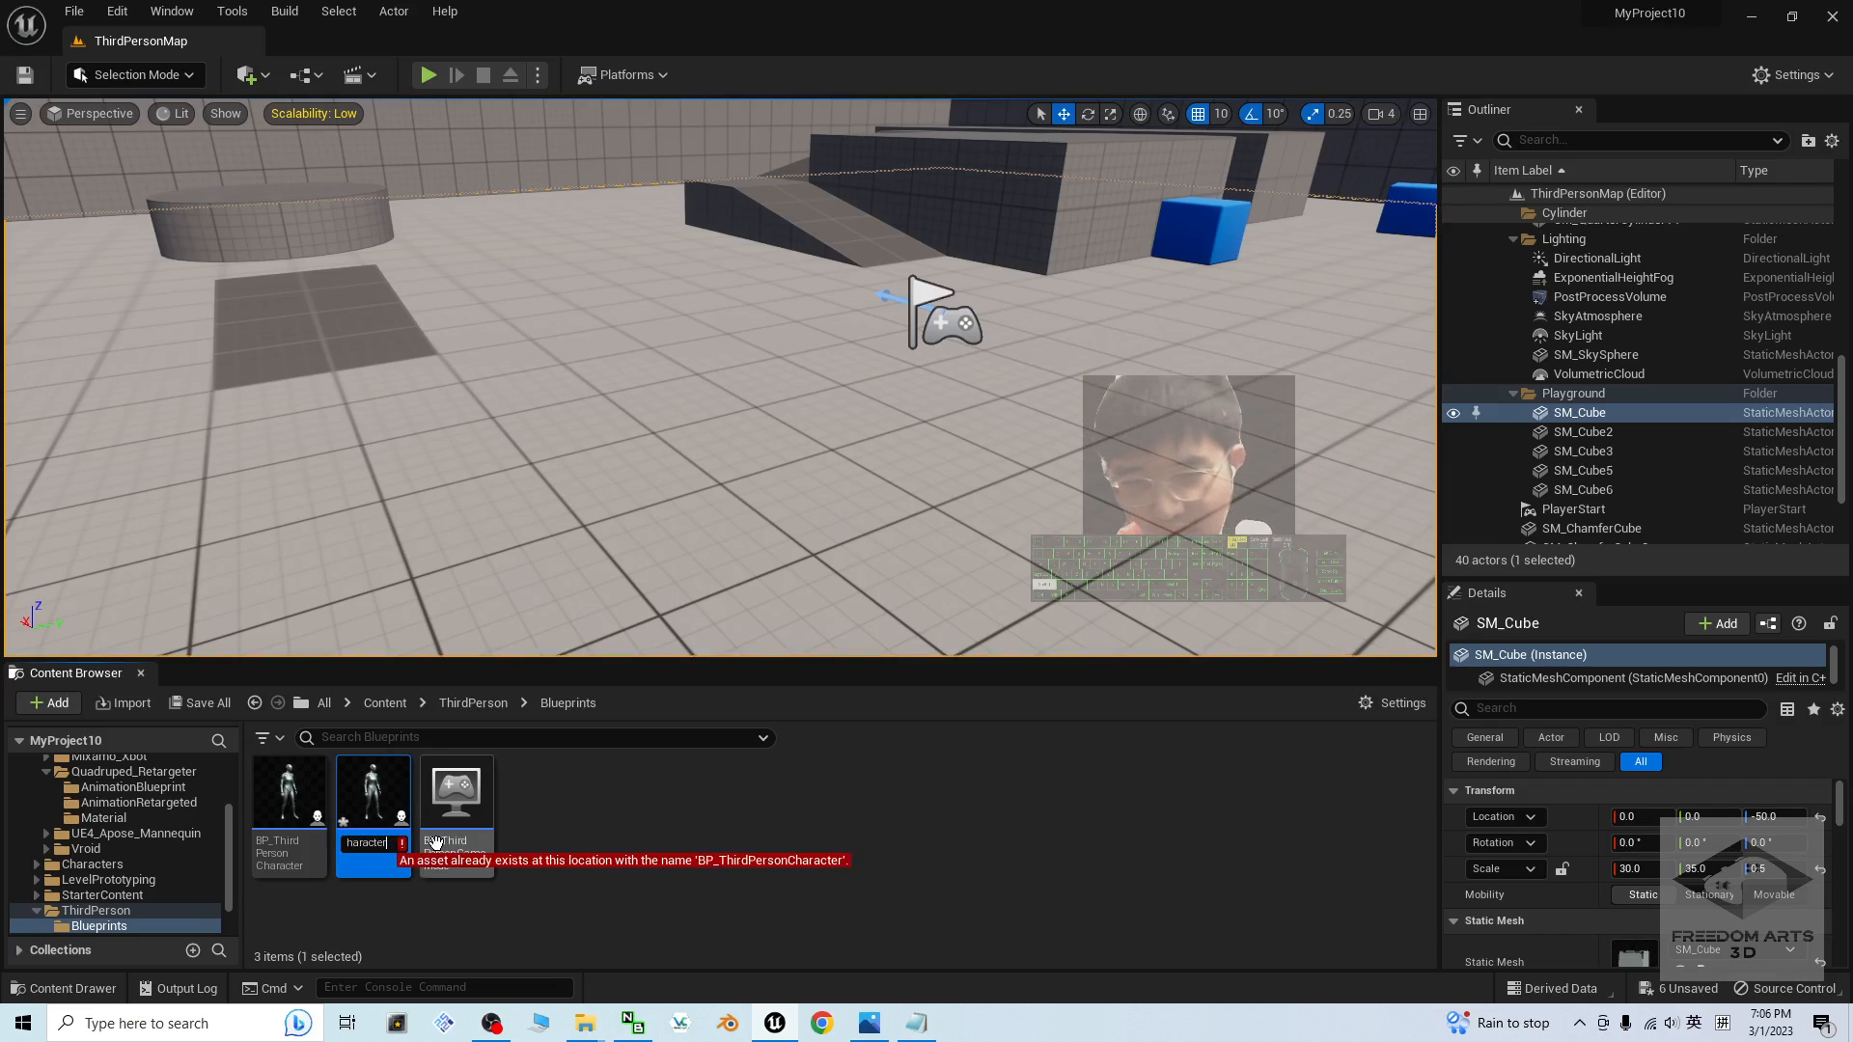
text(_Tiger01)
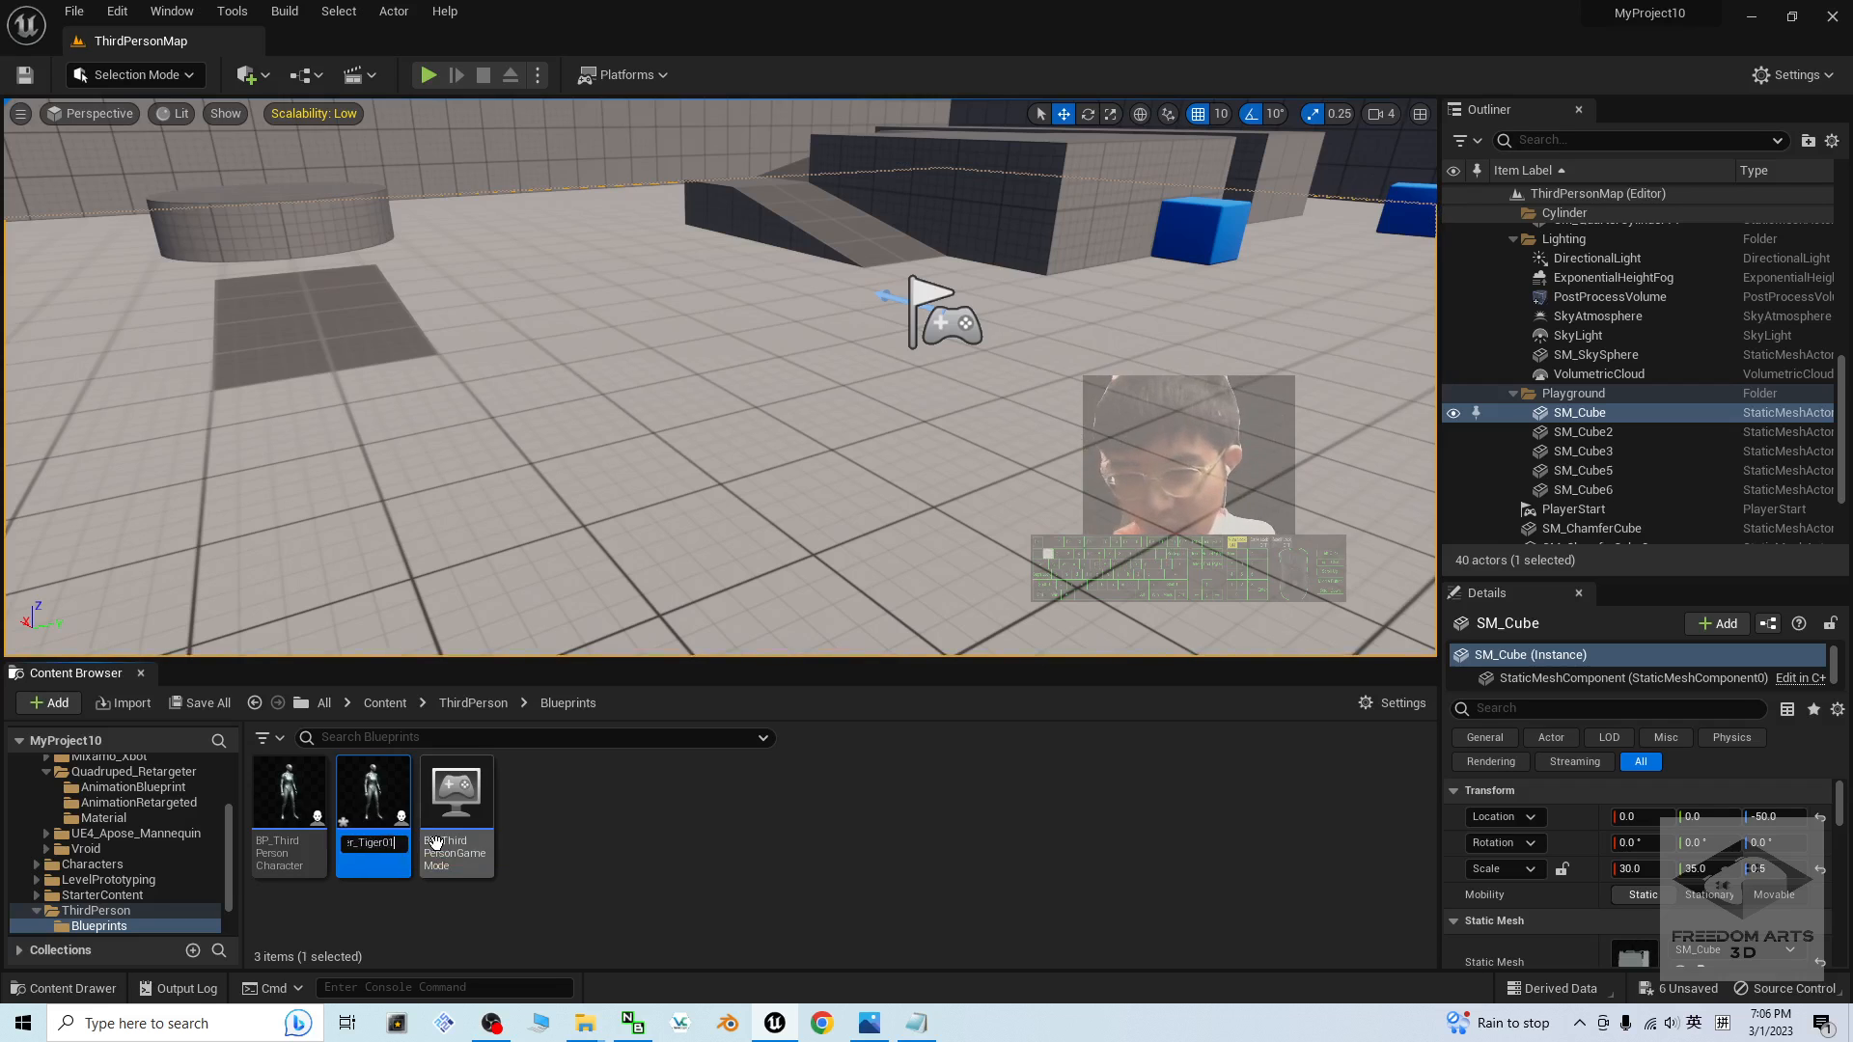
key(Return)
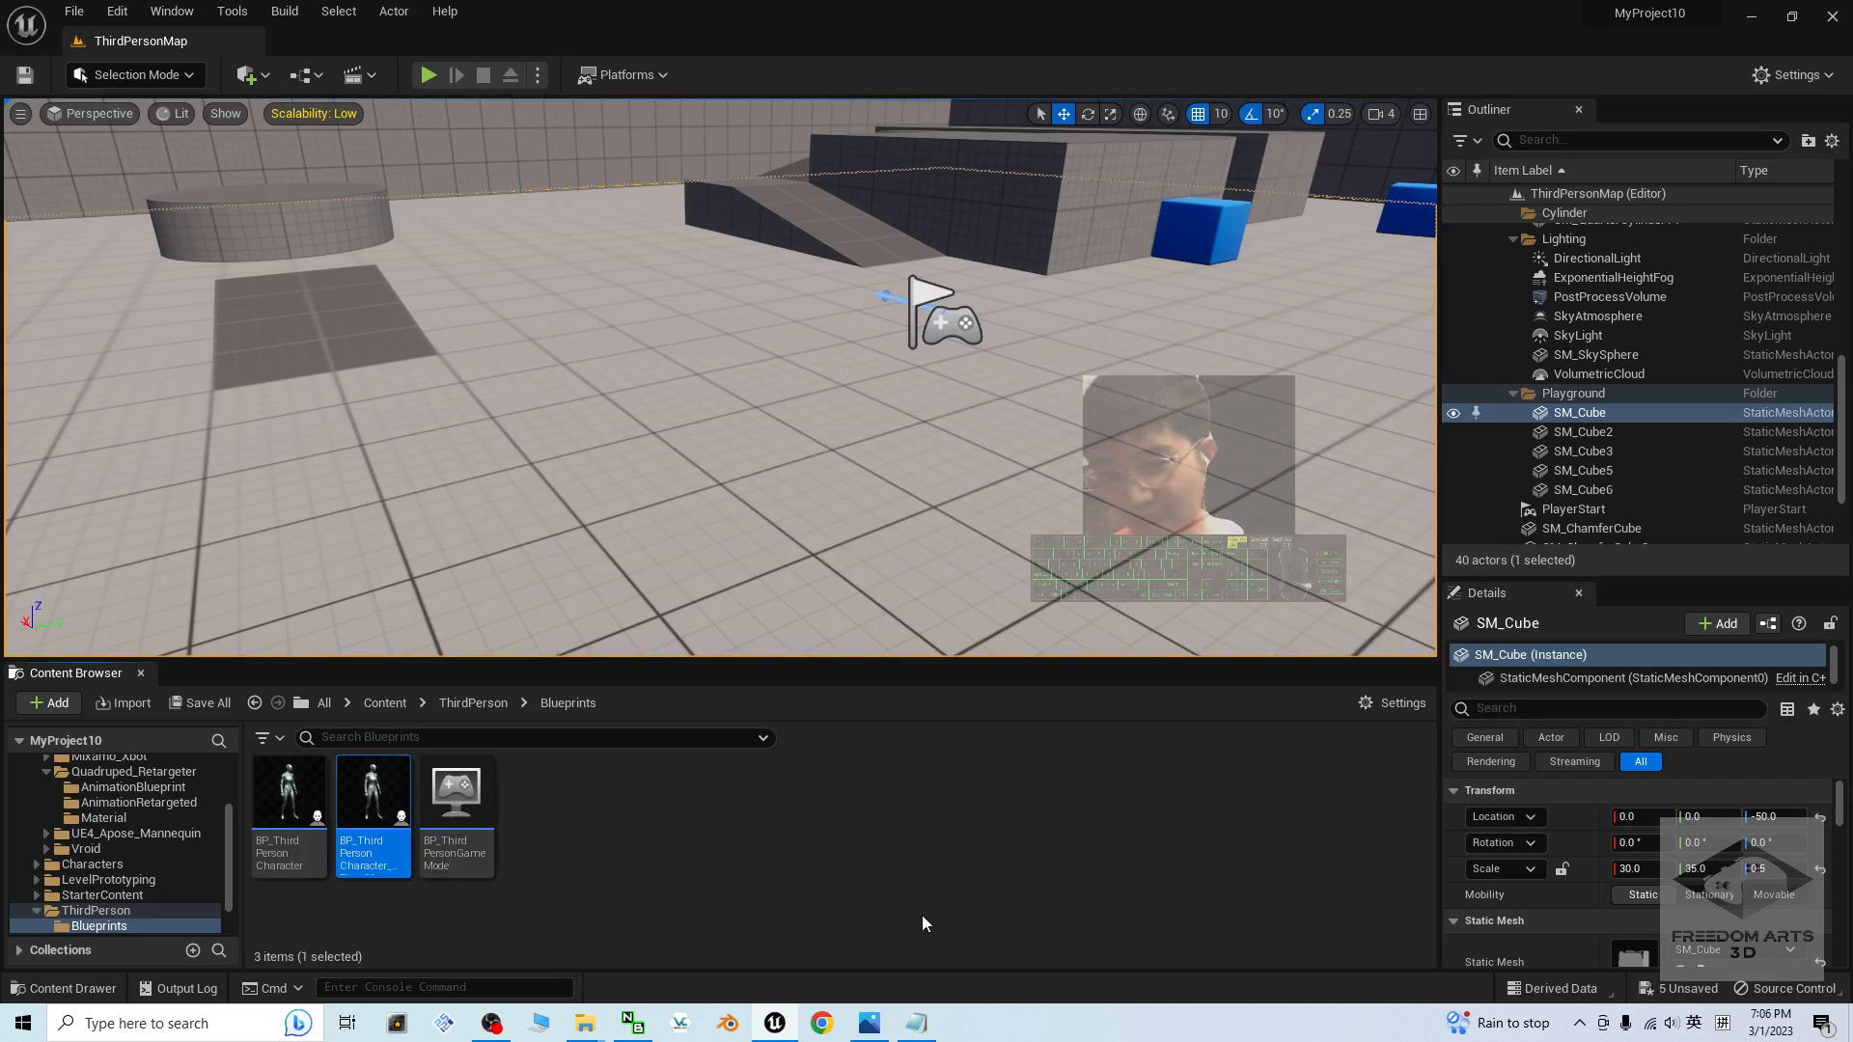
click(922, 914)
- Open BP_ThirdPersonCharacter_Tiger01 and set its Mesh component's skeletal mesh asset to Tiger01
double_click(377, 787)
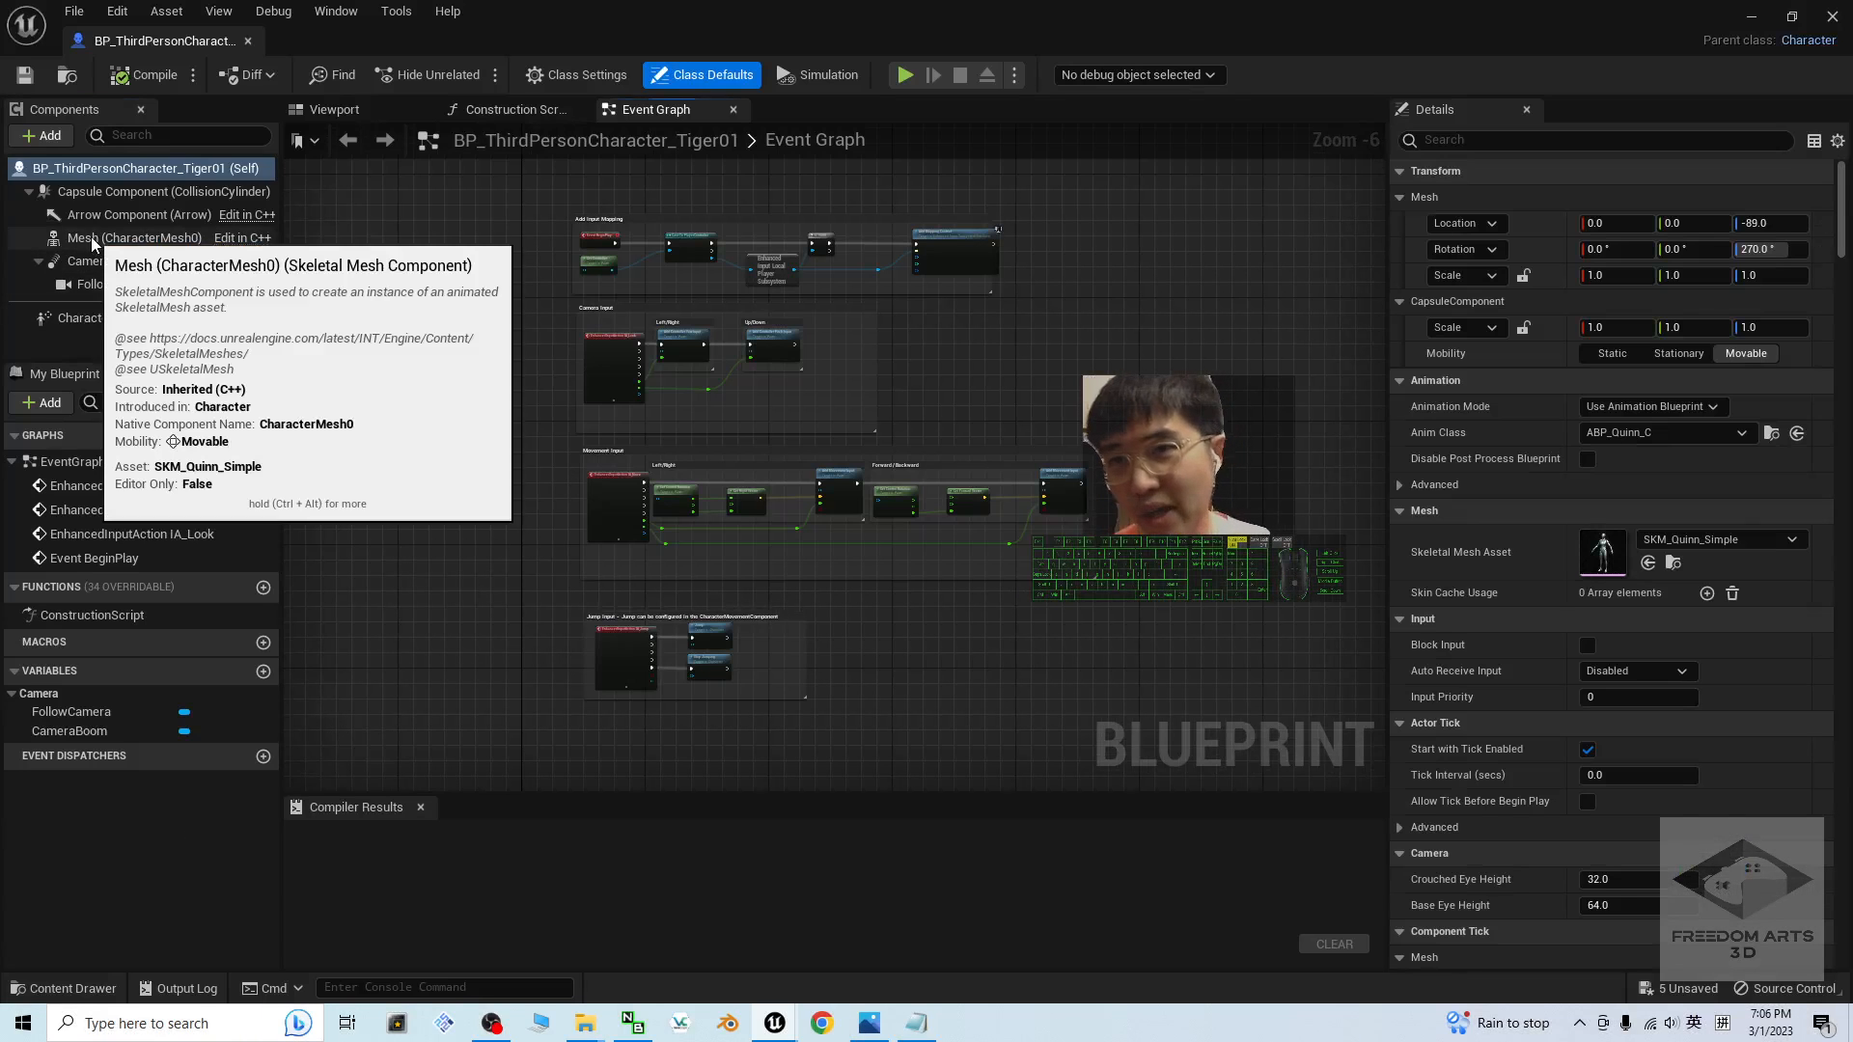
click(92, 237)
click(359, 109)
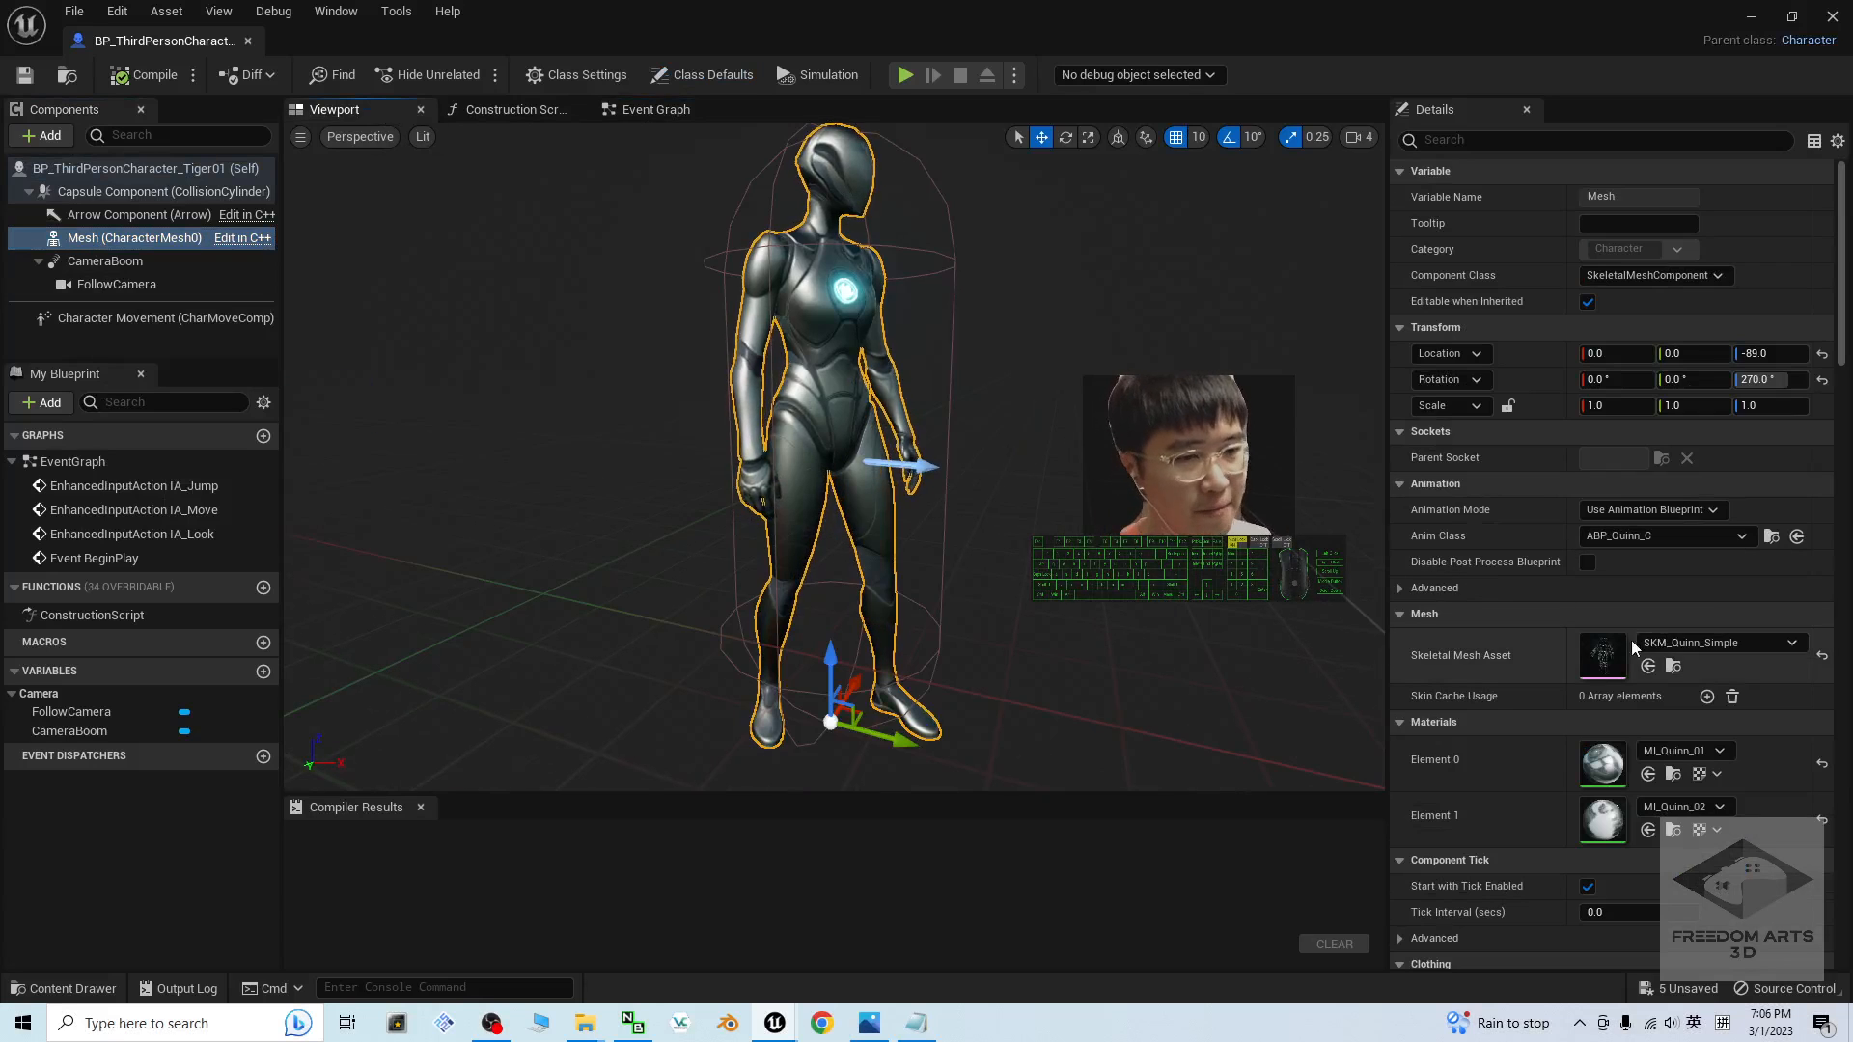
click(1733, 642)
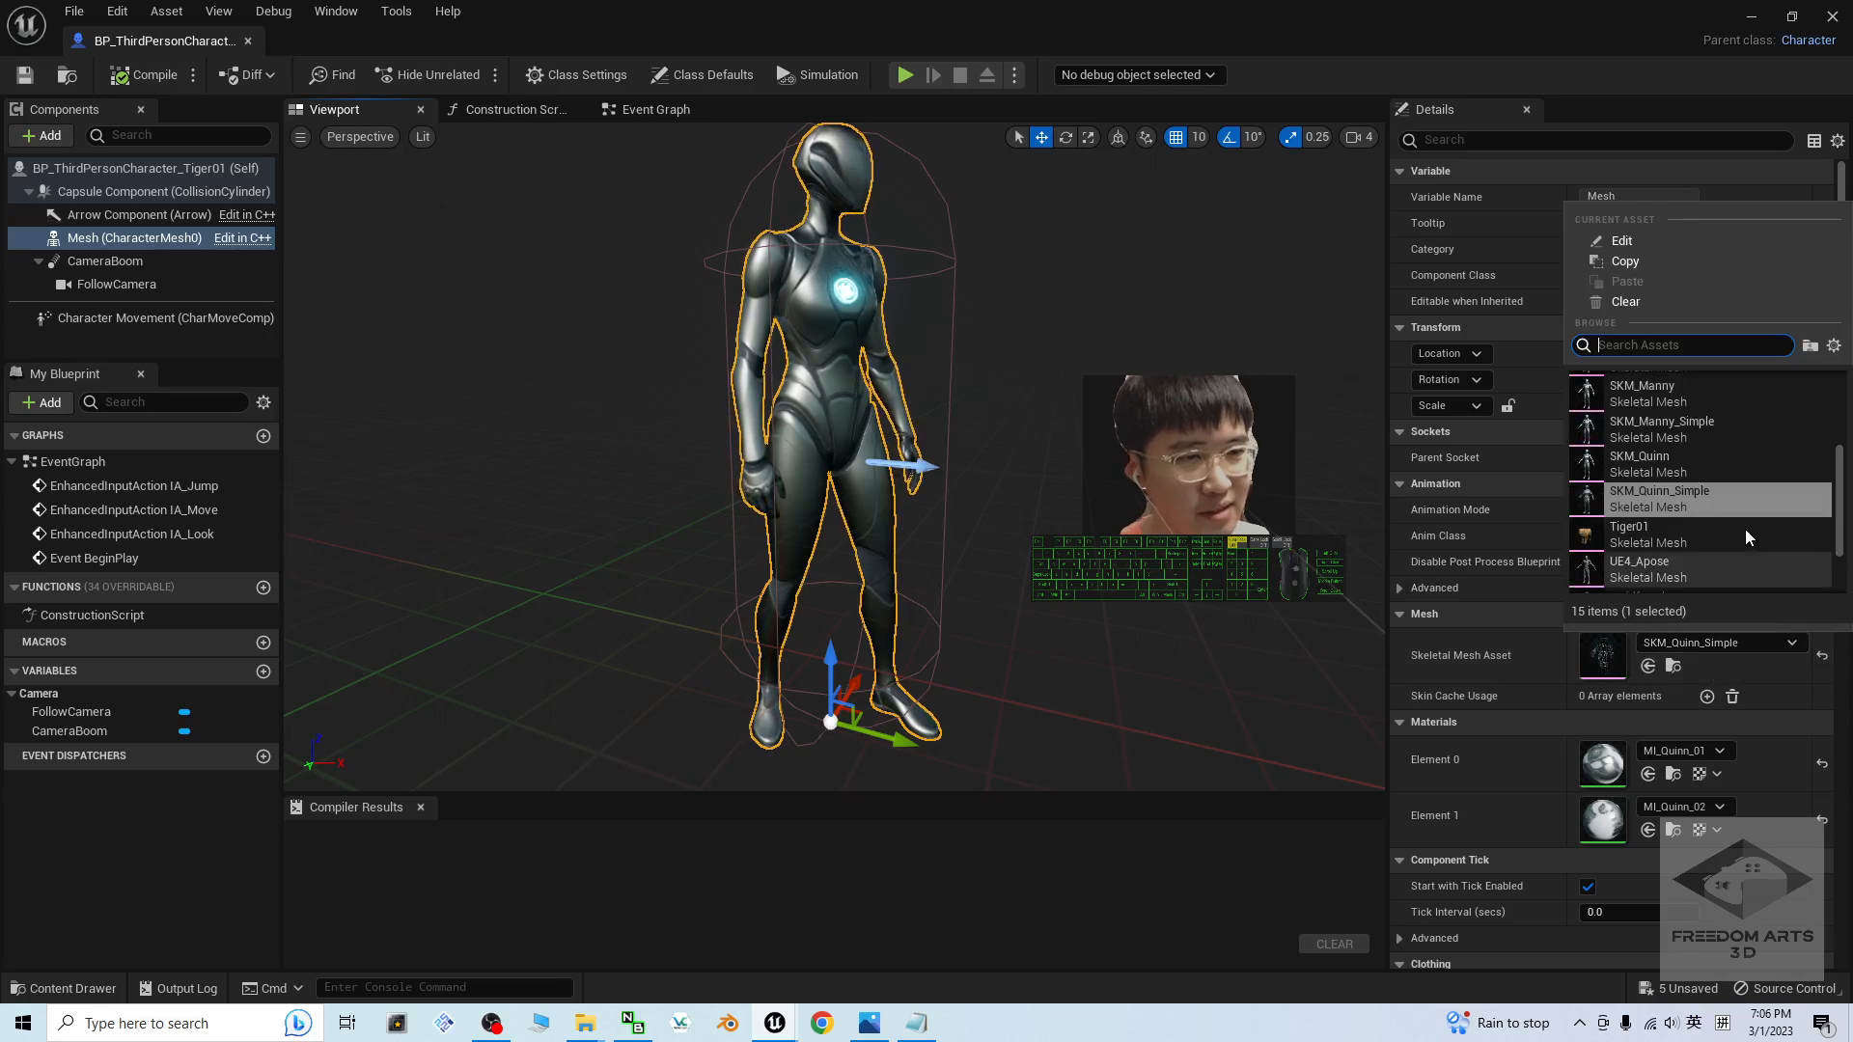
click(1642, 474)
- Move the tiger mesh backward along X to a location of -60 so its body is centred on the capsule
scroll(1158, 533, down, 8)
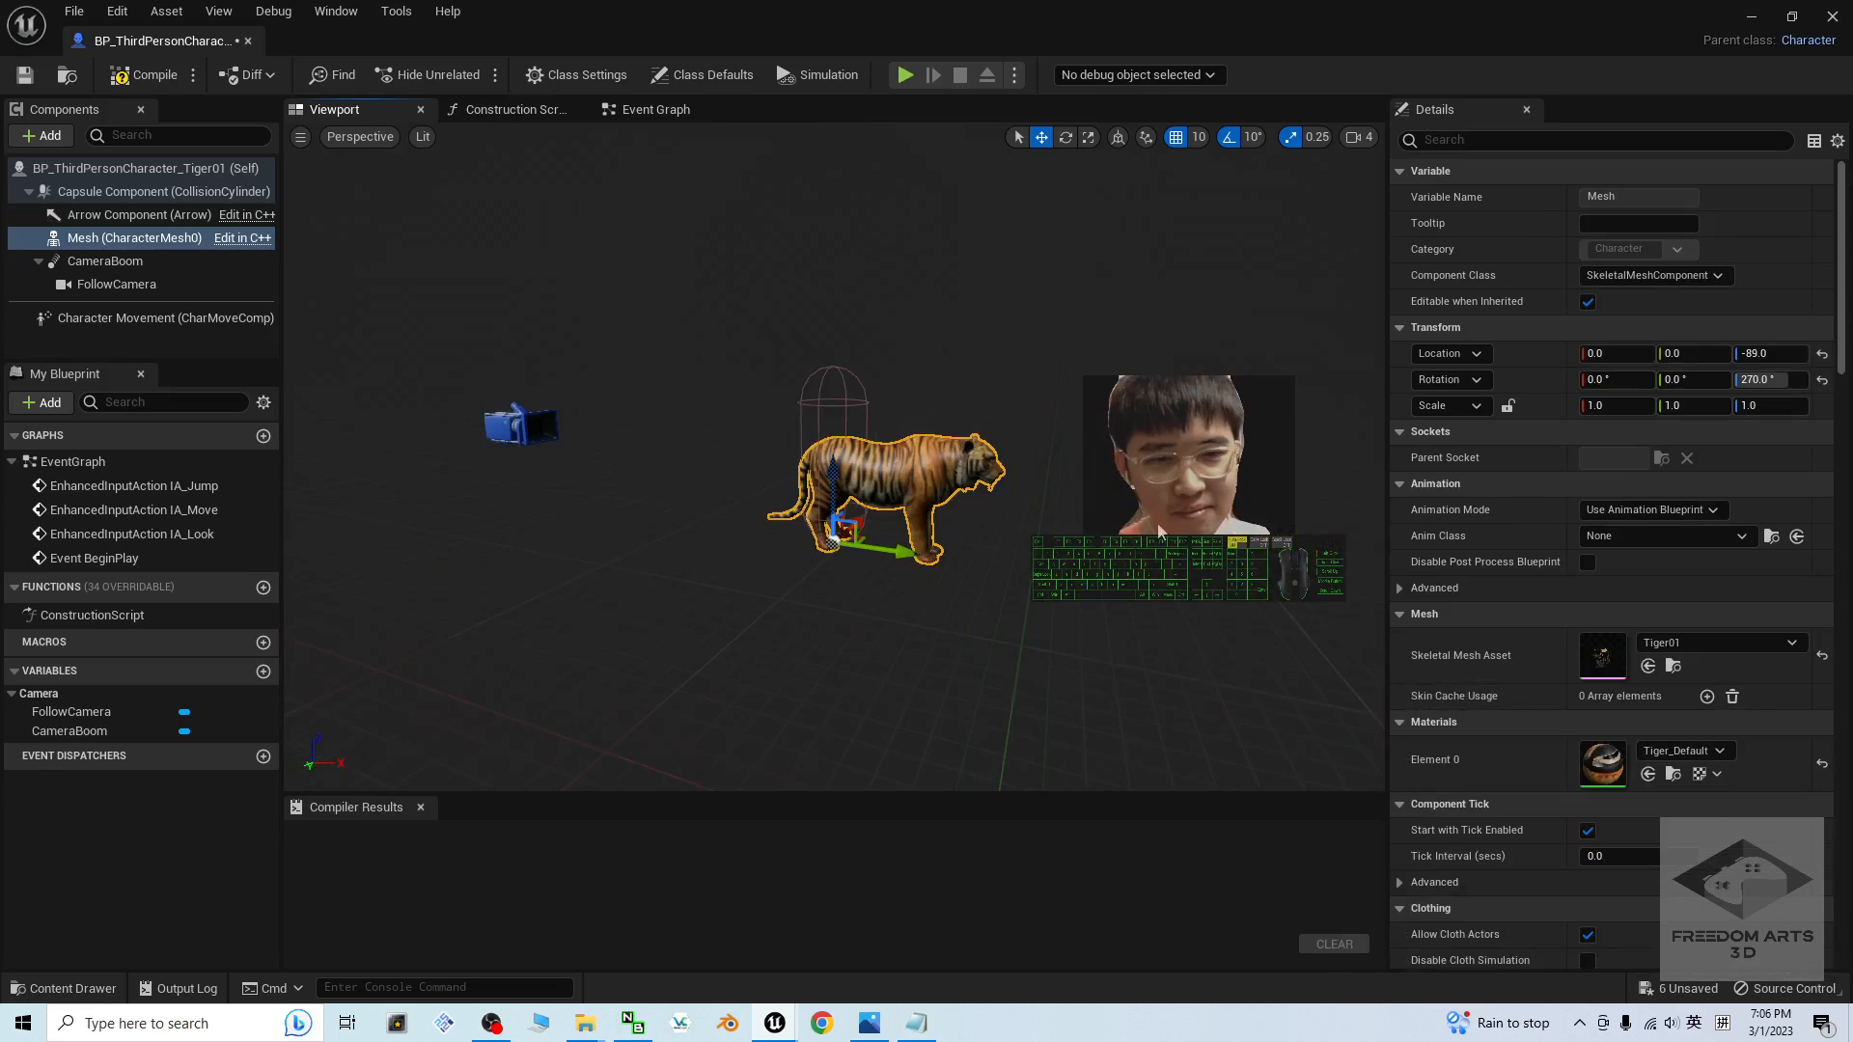
scroll(1137, 532, up, 4)
scroll(1135, 531, up, 2)
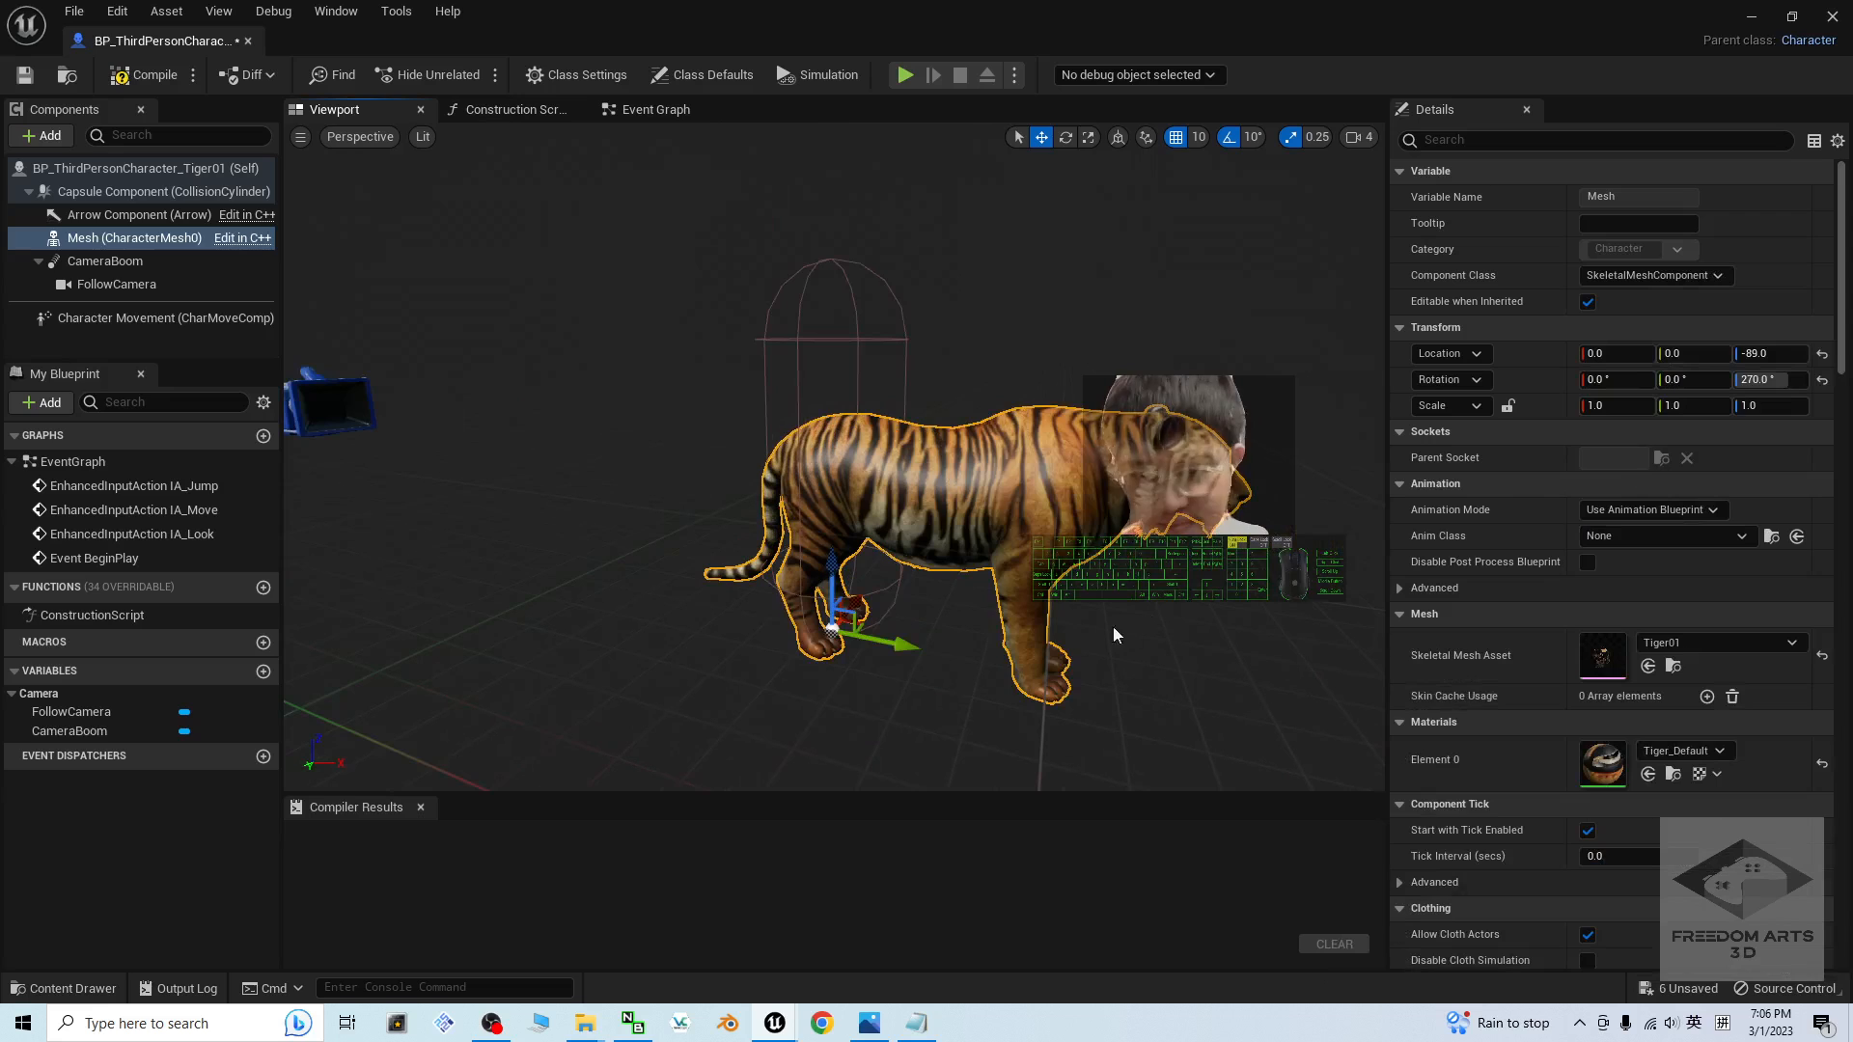
drag(895, 647, 791, 628)
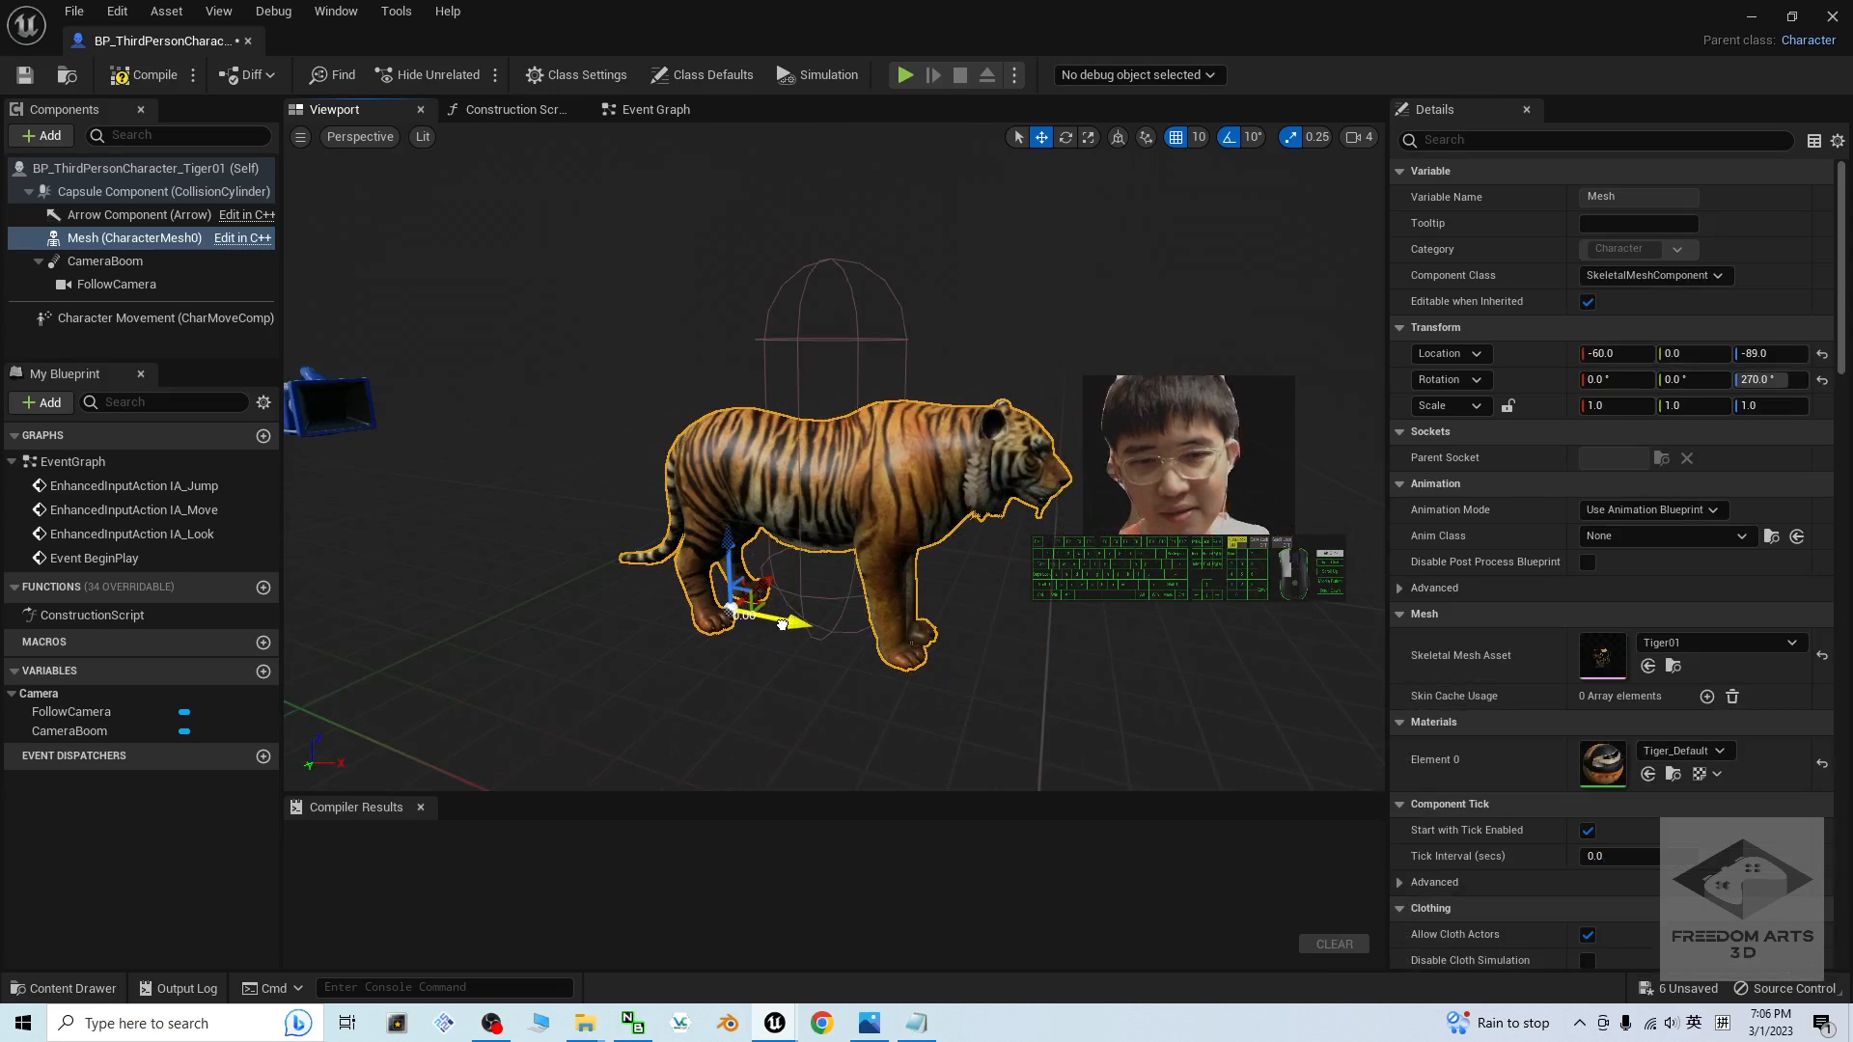
alt+drag(908, 513, 386, 521)
alt+drag(1100, 558, 1149, 559)
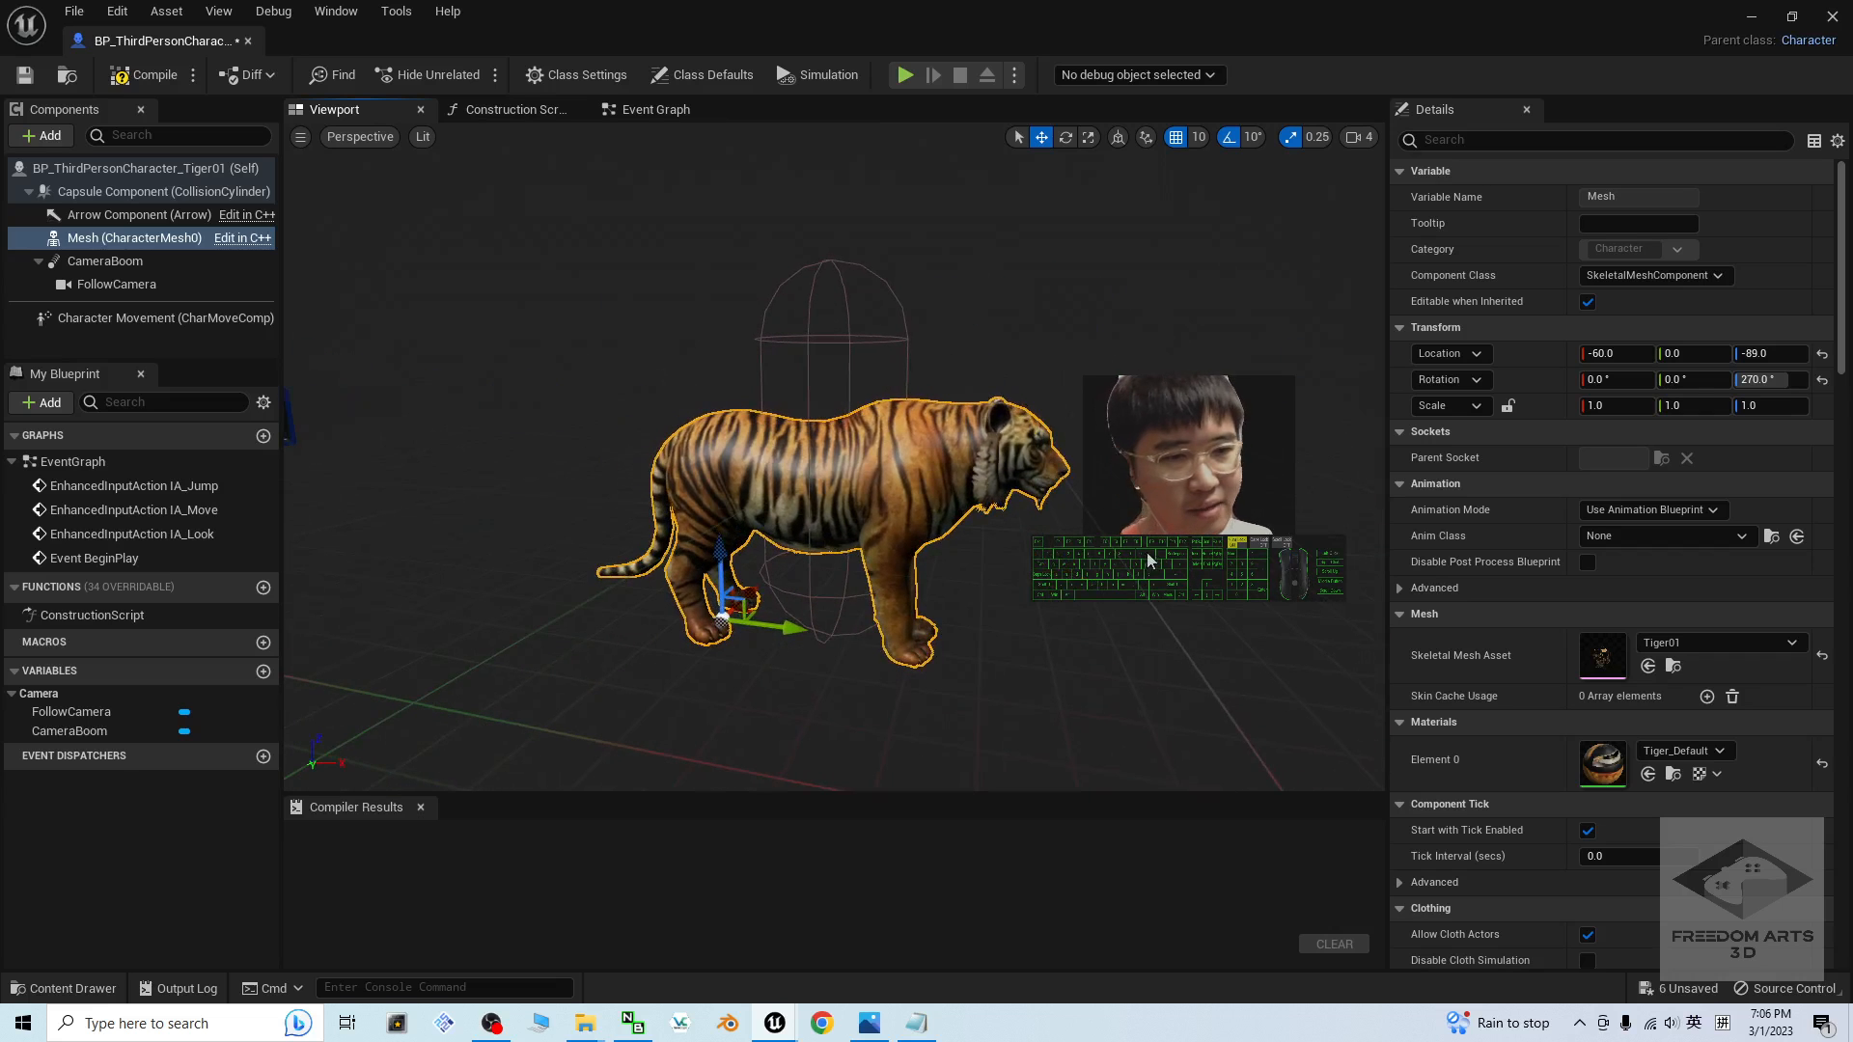
- Set the tiger mesh's Anim Class to ThirdPerson_AnimBP_Tiger01 and compile the character blueprint
click(1607, 537)
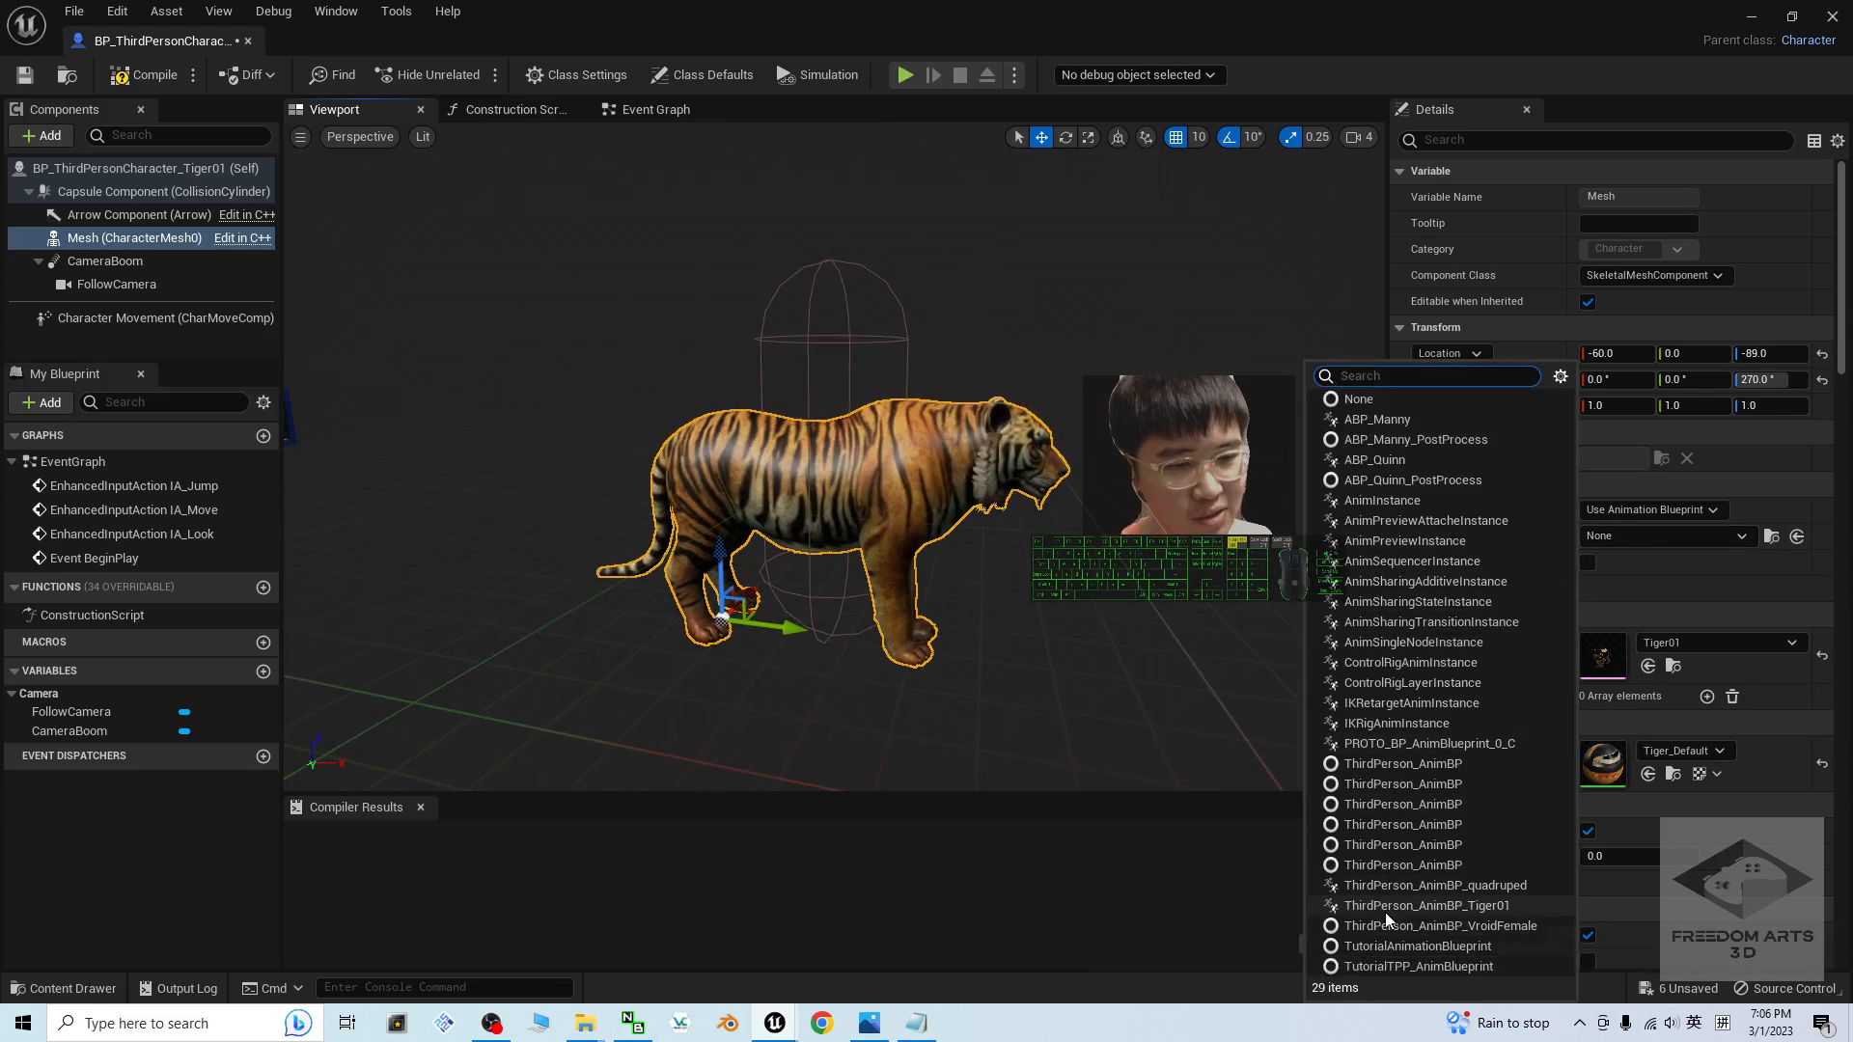
click(1499, 903)
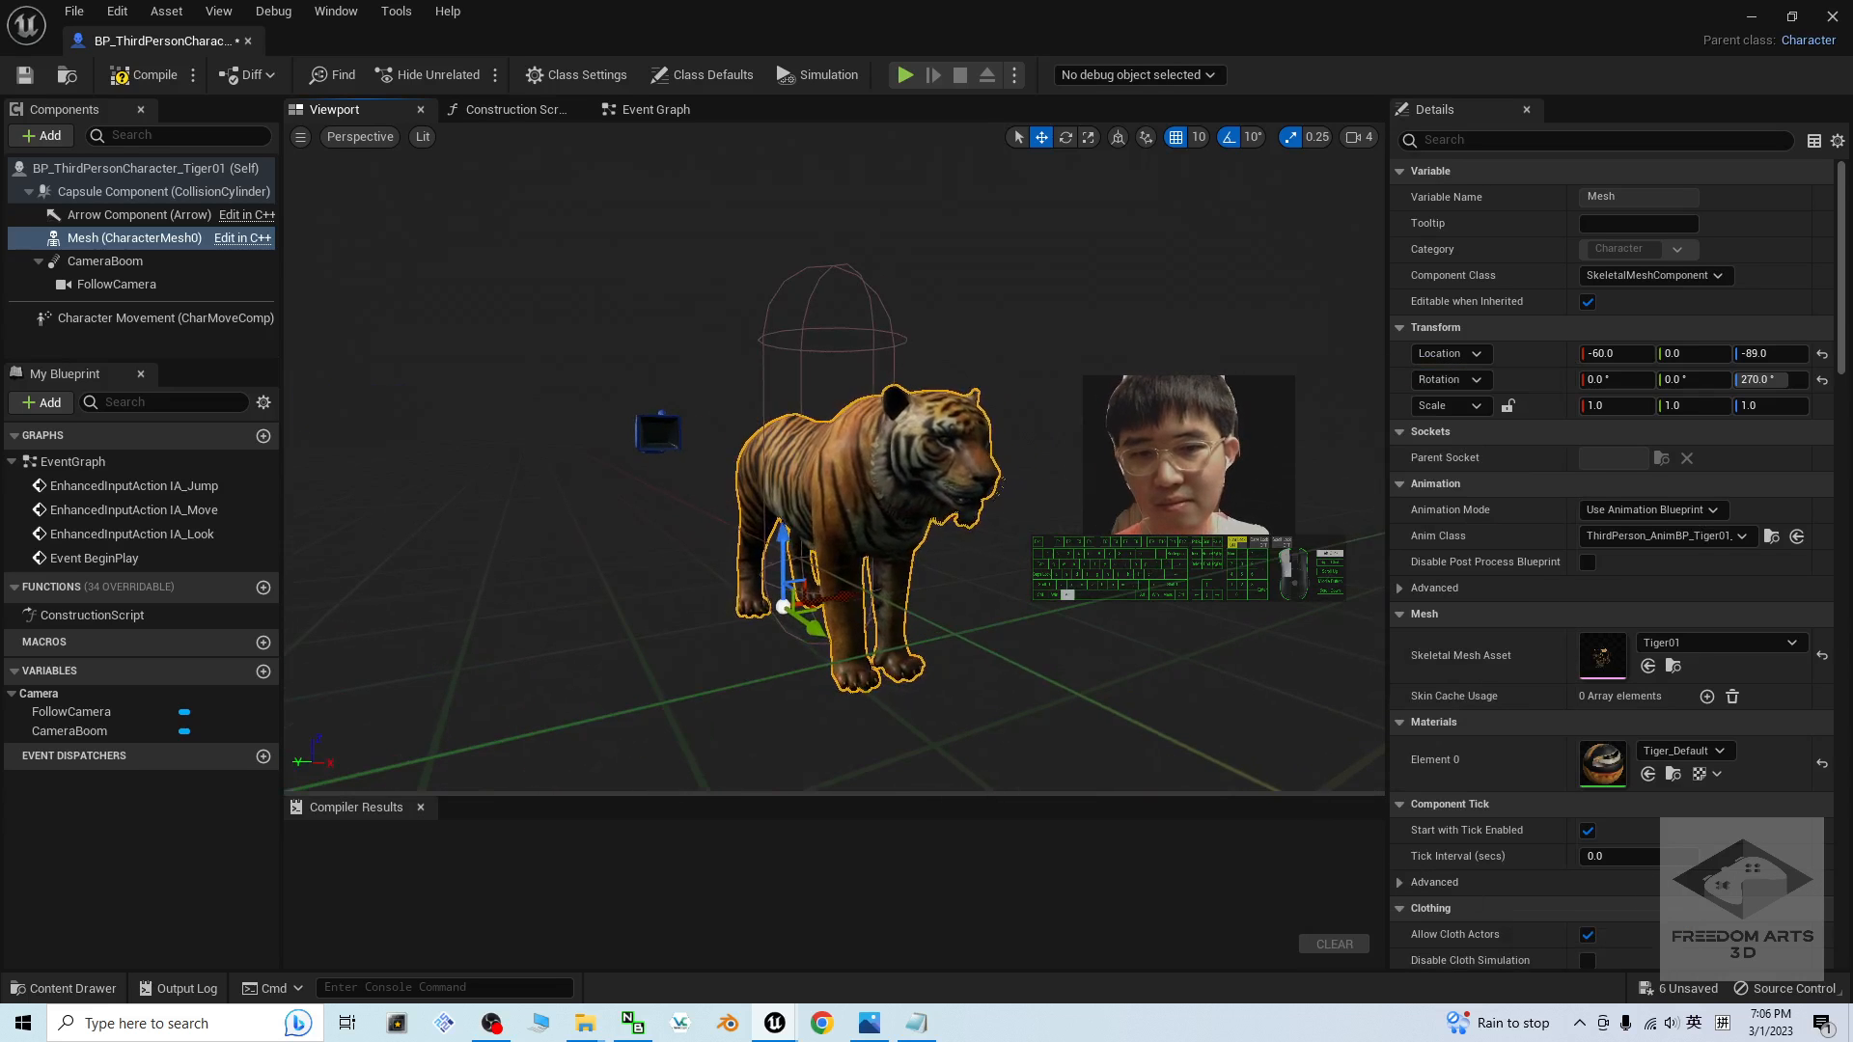
alt+drag(1075, 625, 1149, 623)
click(141, 79)
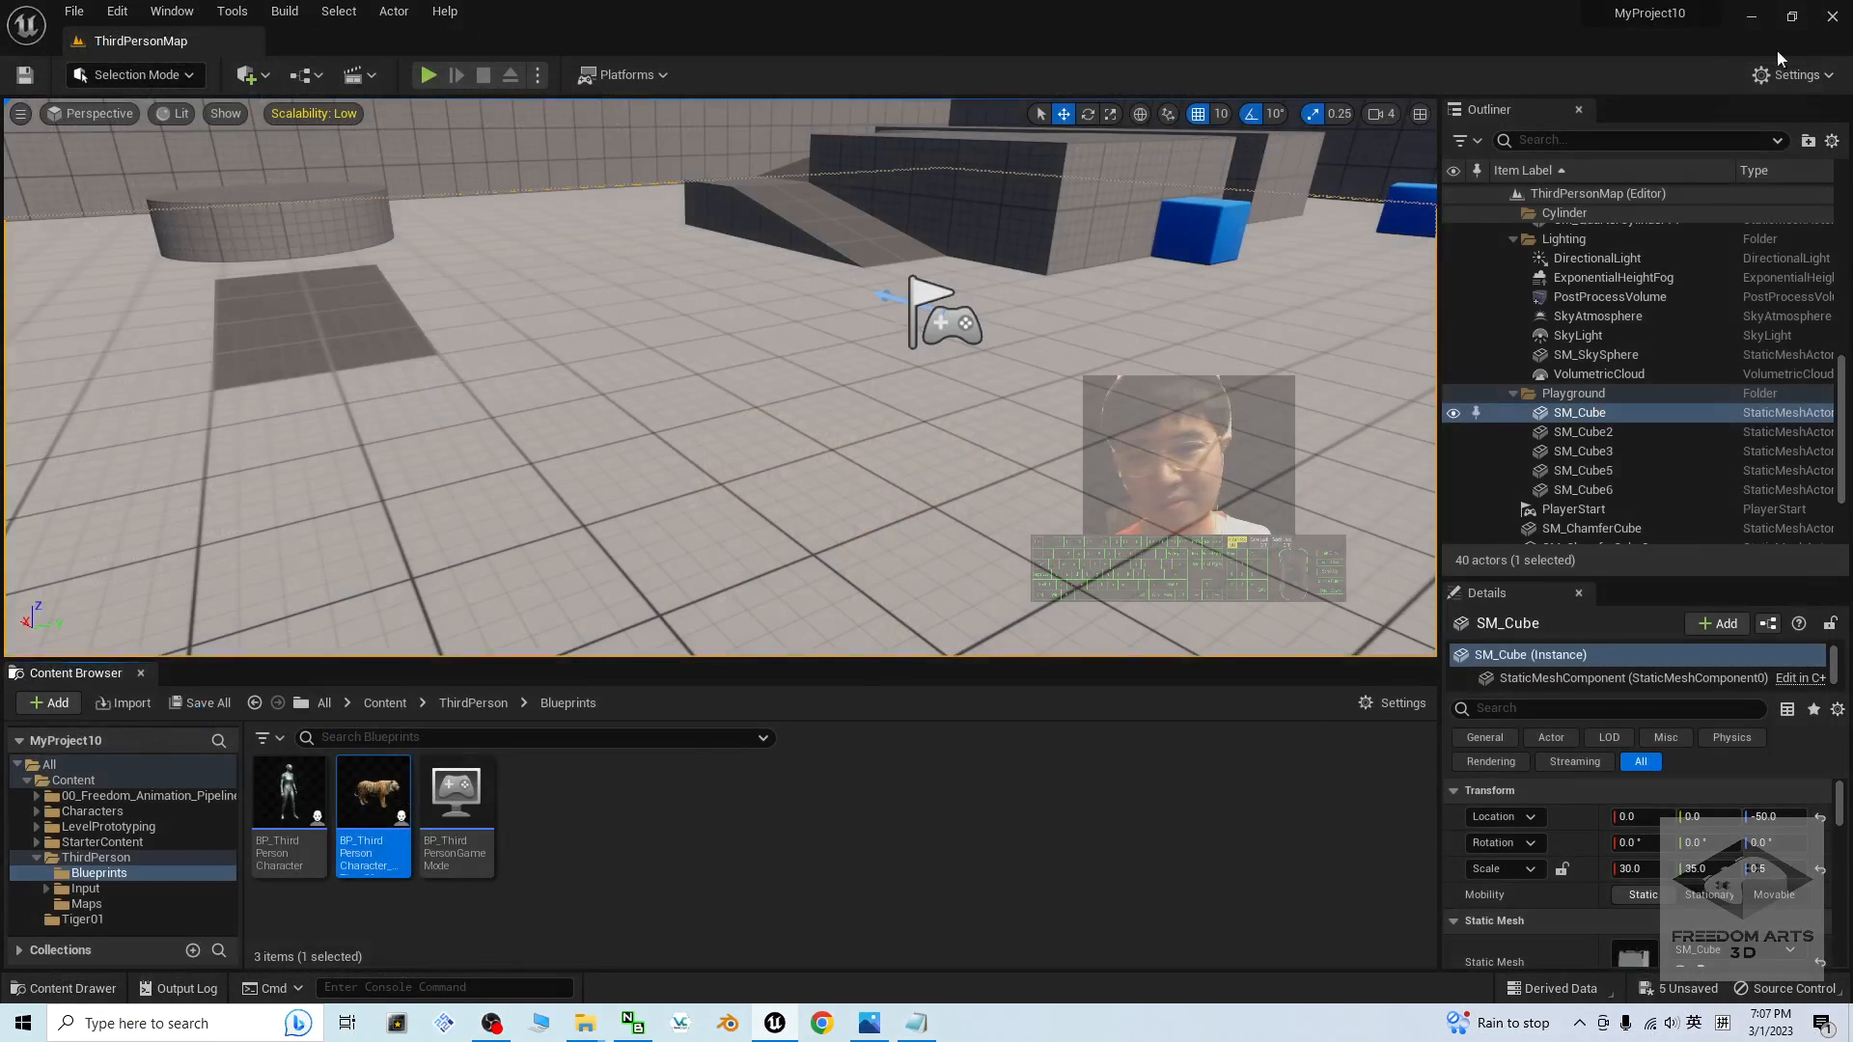
- Set the Default Pawn Class of BP_ThirdPersonGameMode to BP_ThirdPersonCharacter_Tiger01, then compile and close the blueprint
click(636, 834)
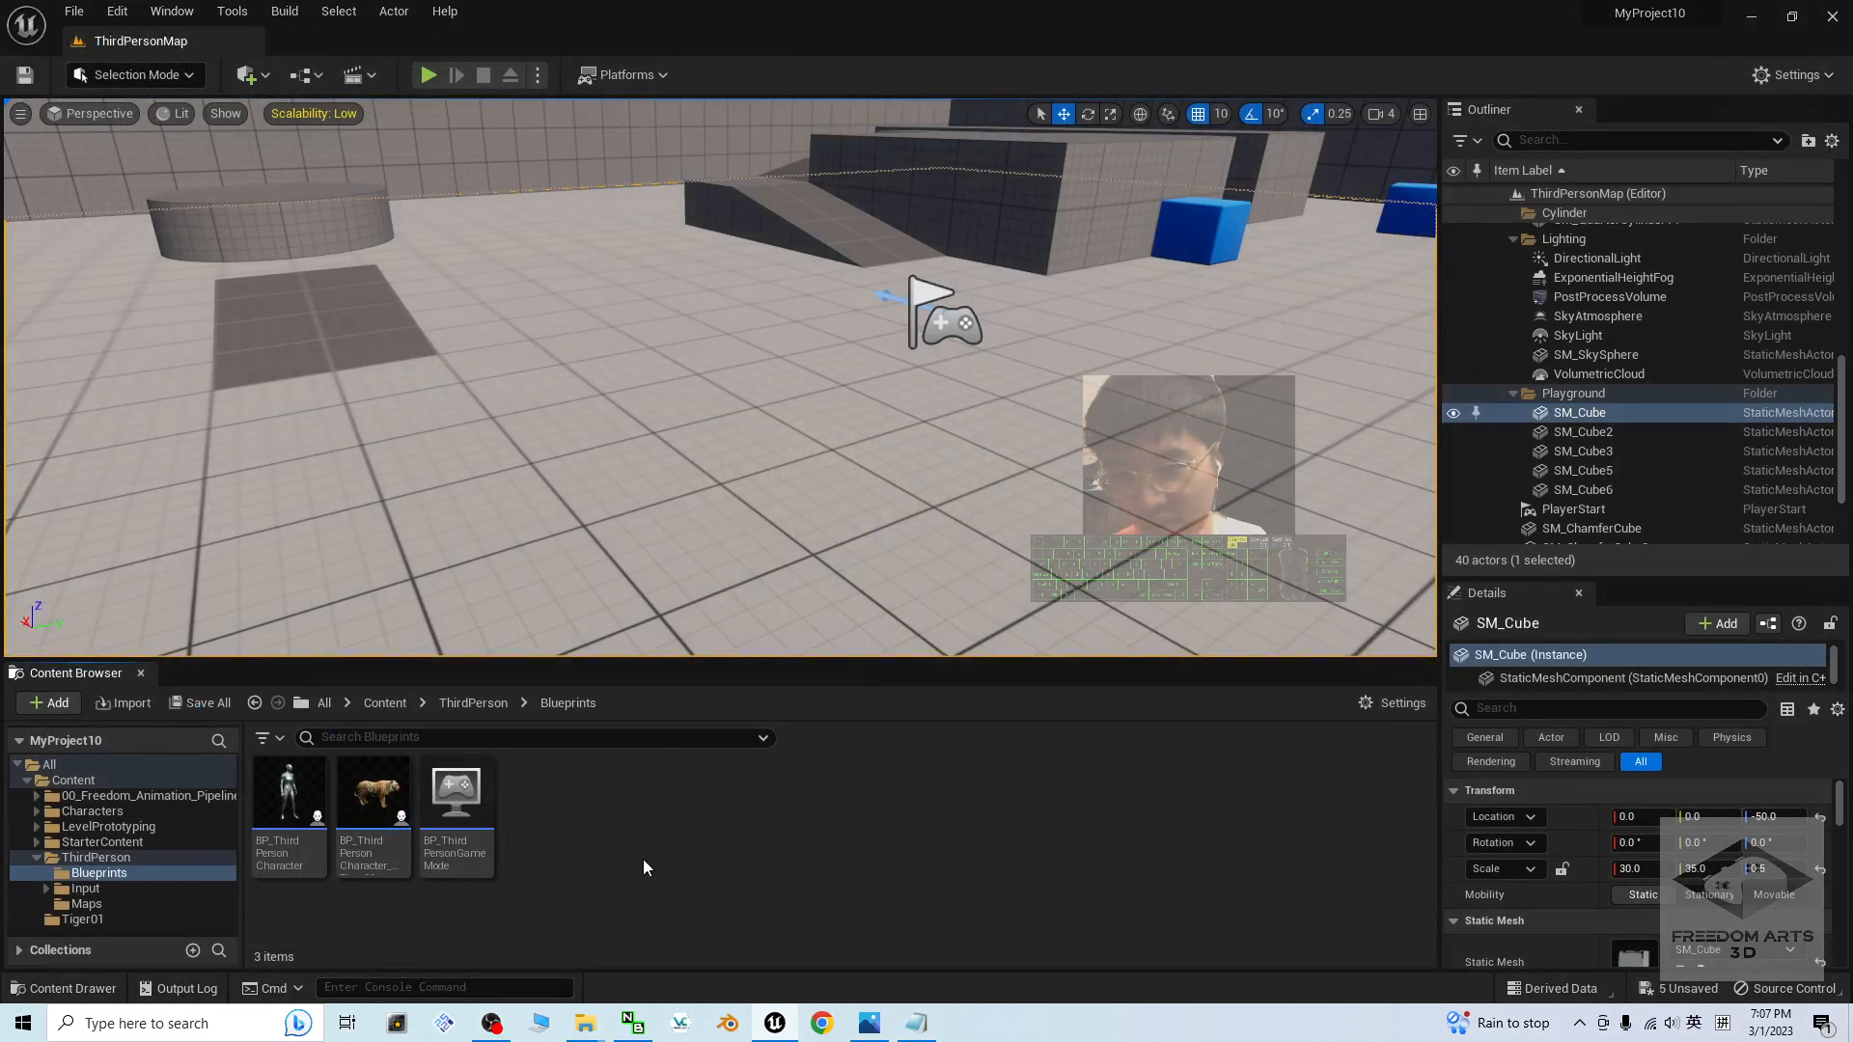
double_click(459, 813)
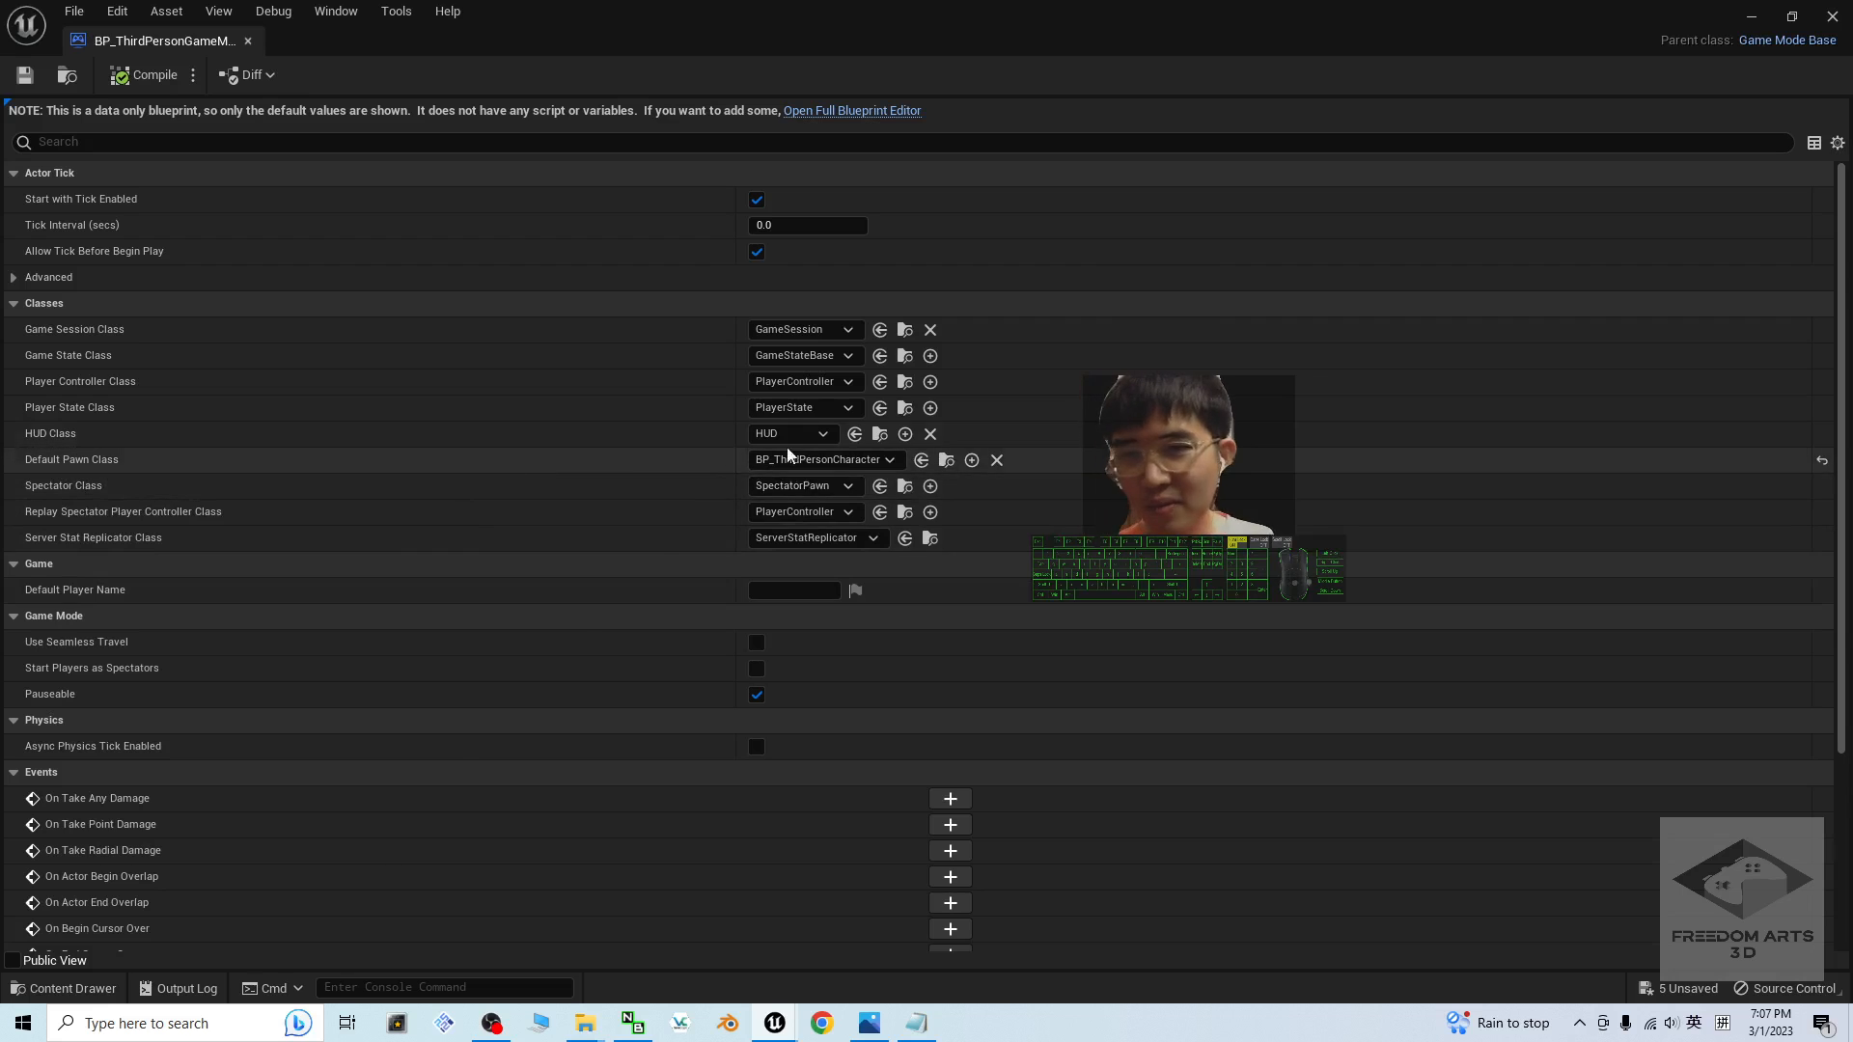
click(825, 460)
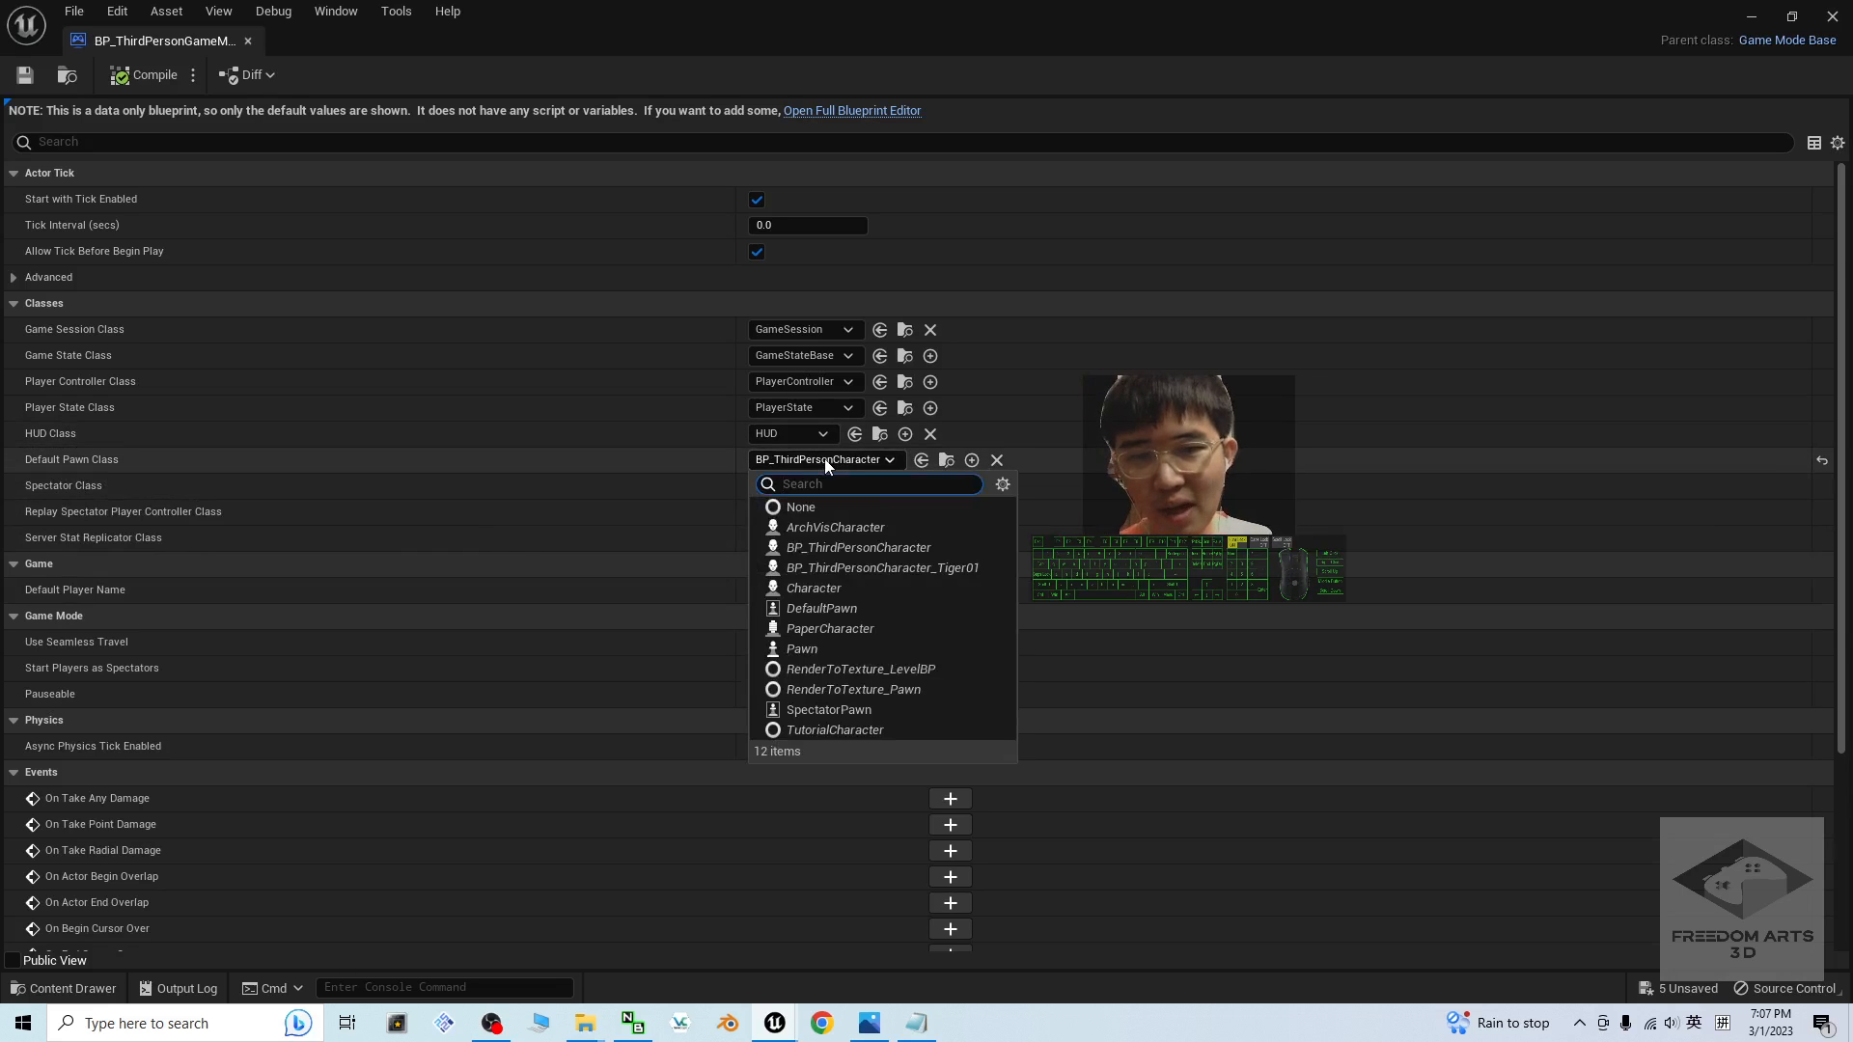
click(964, 569)
click(145, 74)
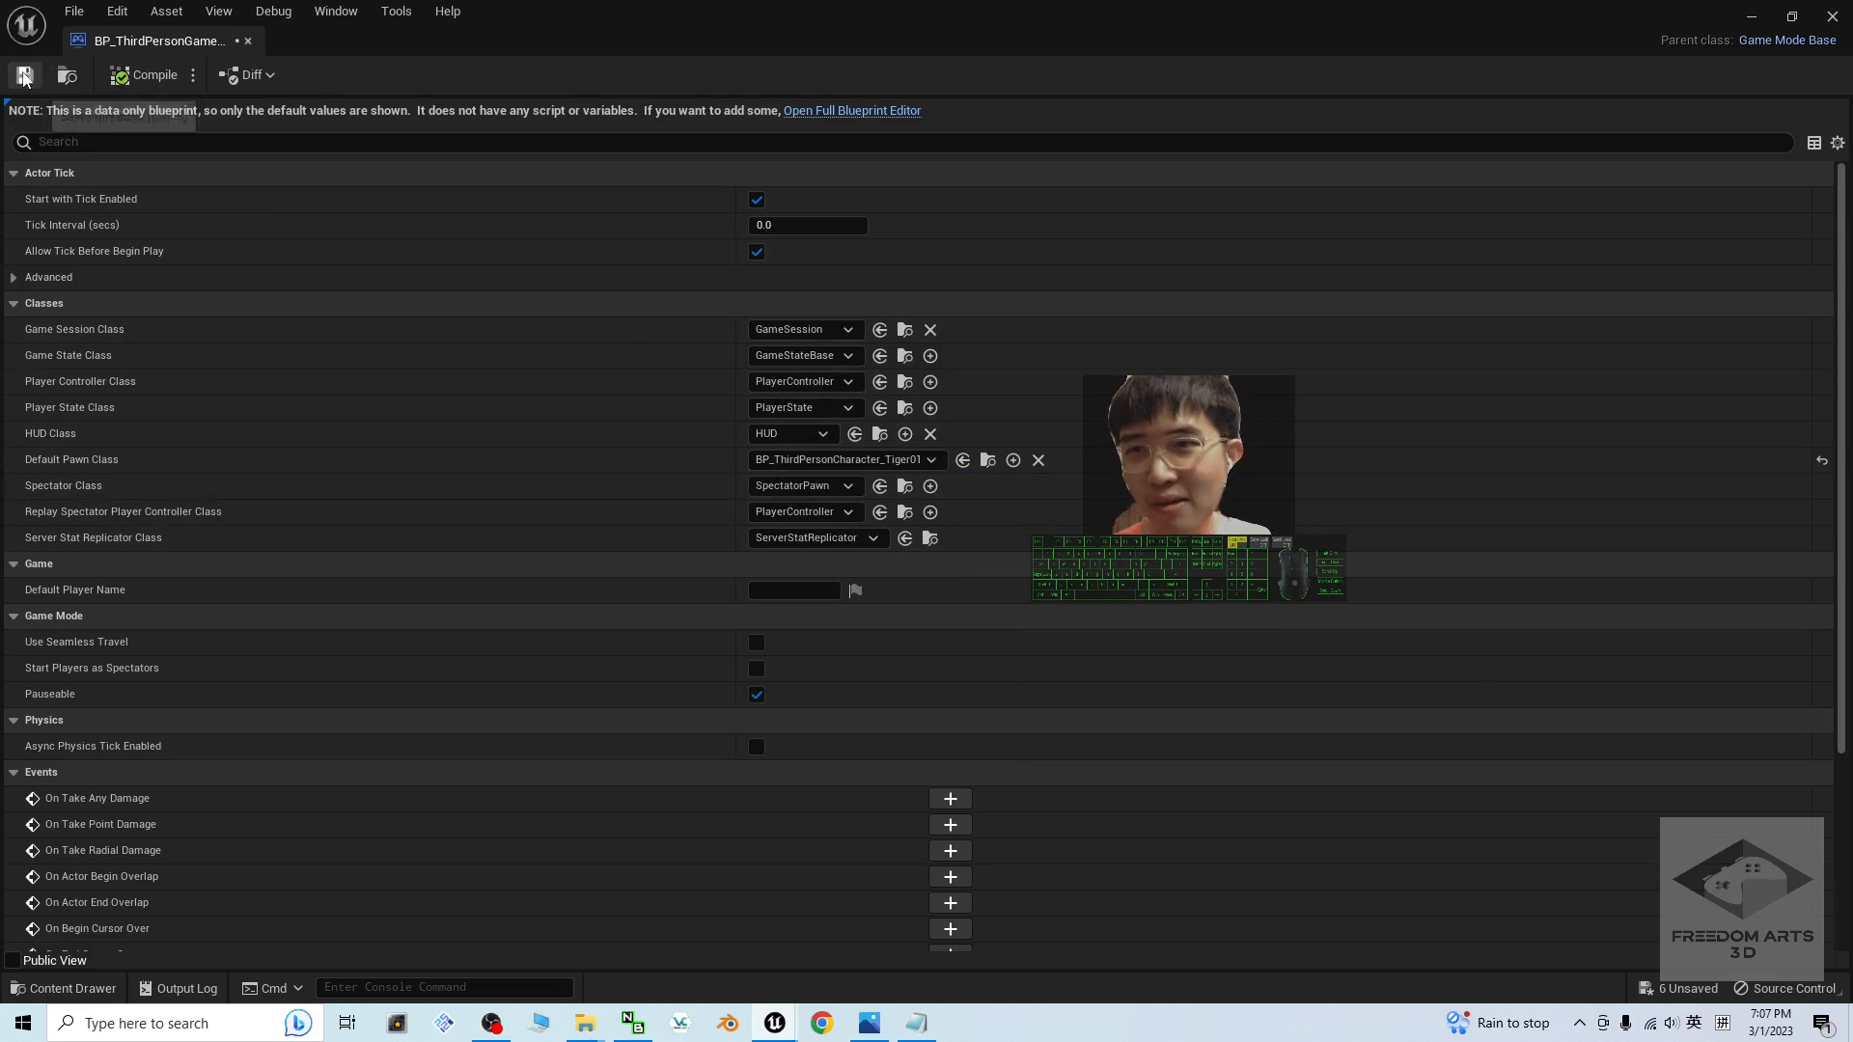
click(1833, 16)
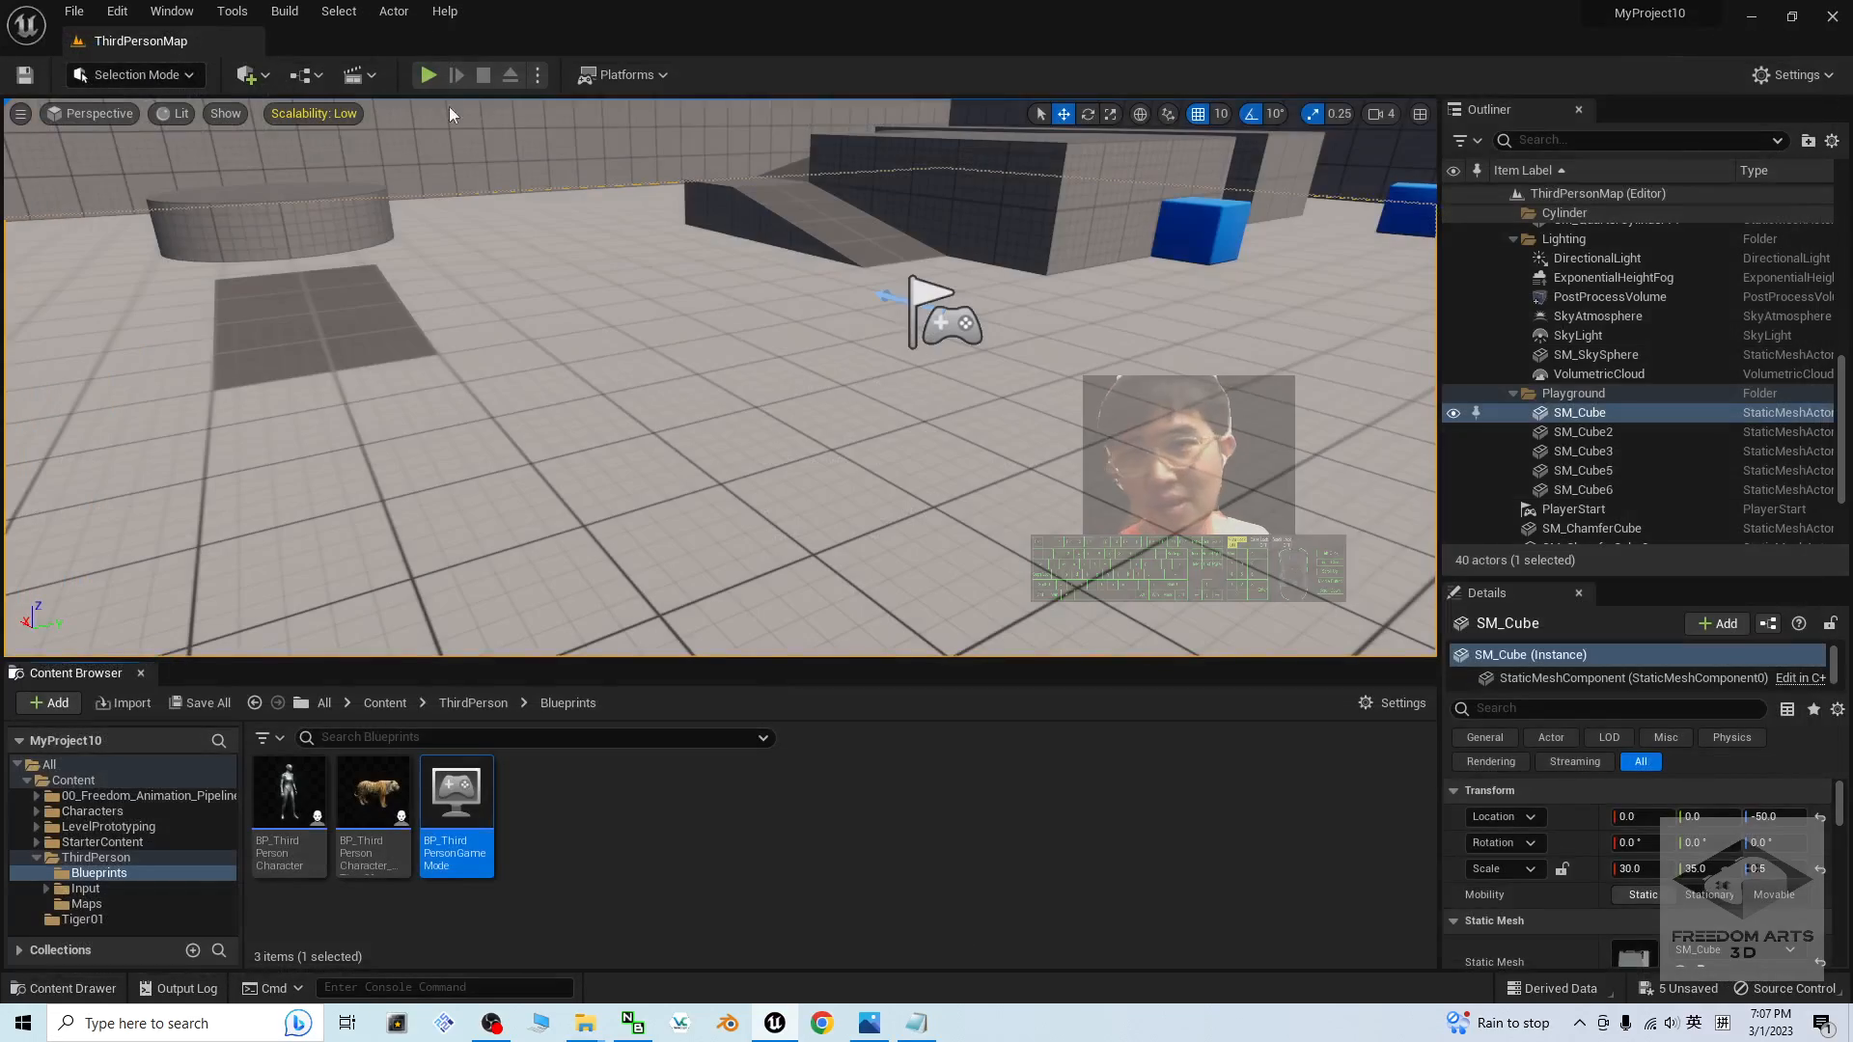
- Play-test the level by running the tiger in all directions, jumping and pushing the blue cubes, and stop the session
click(428, 74)
key(w)
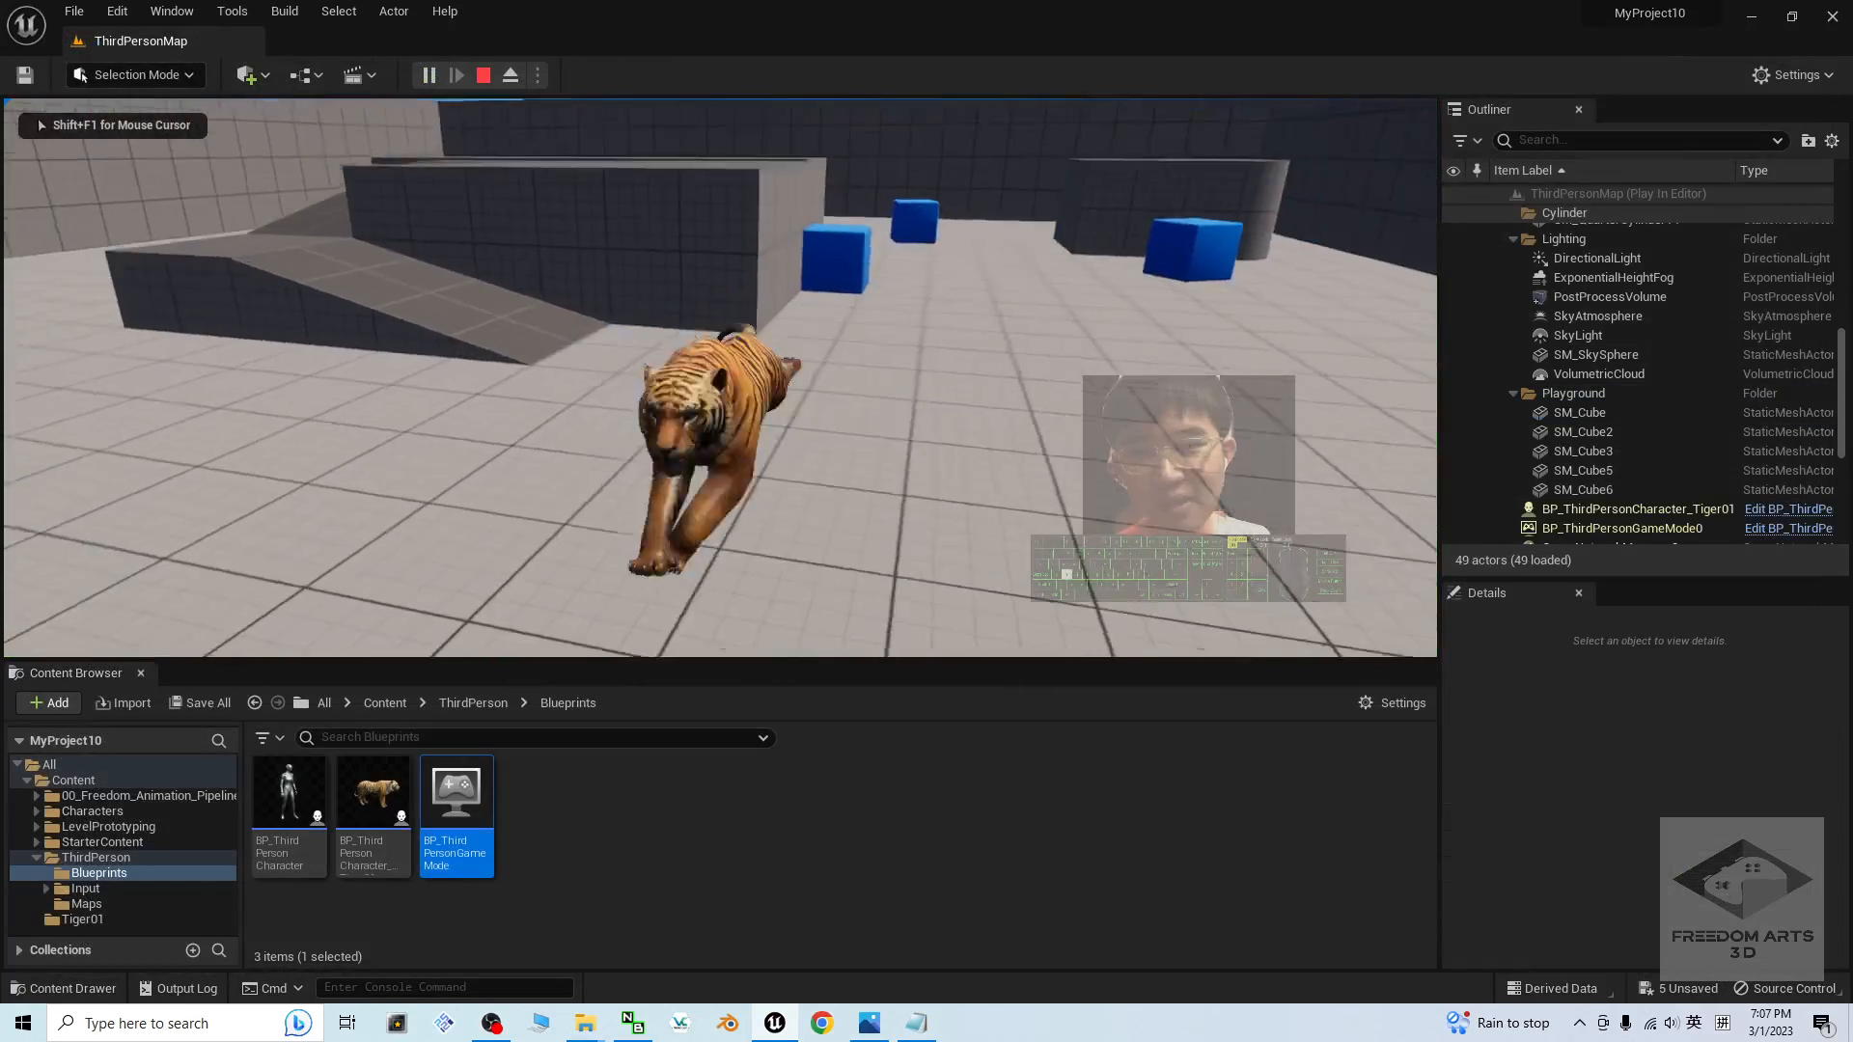
key(a)
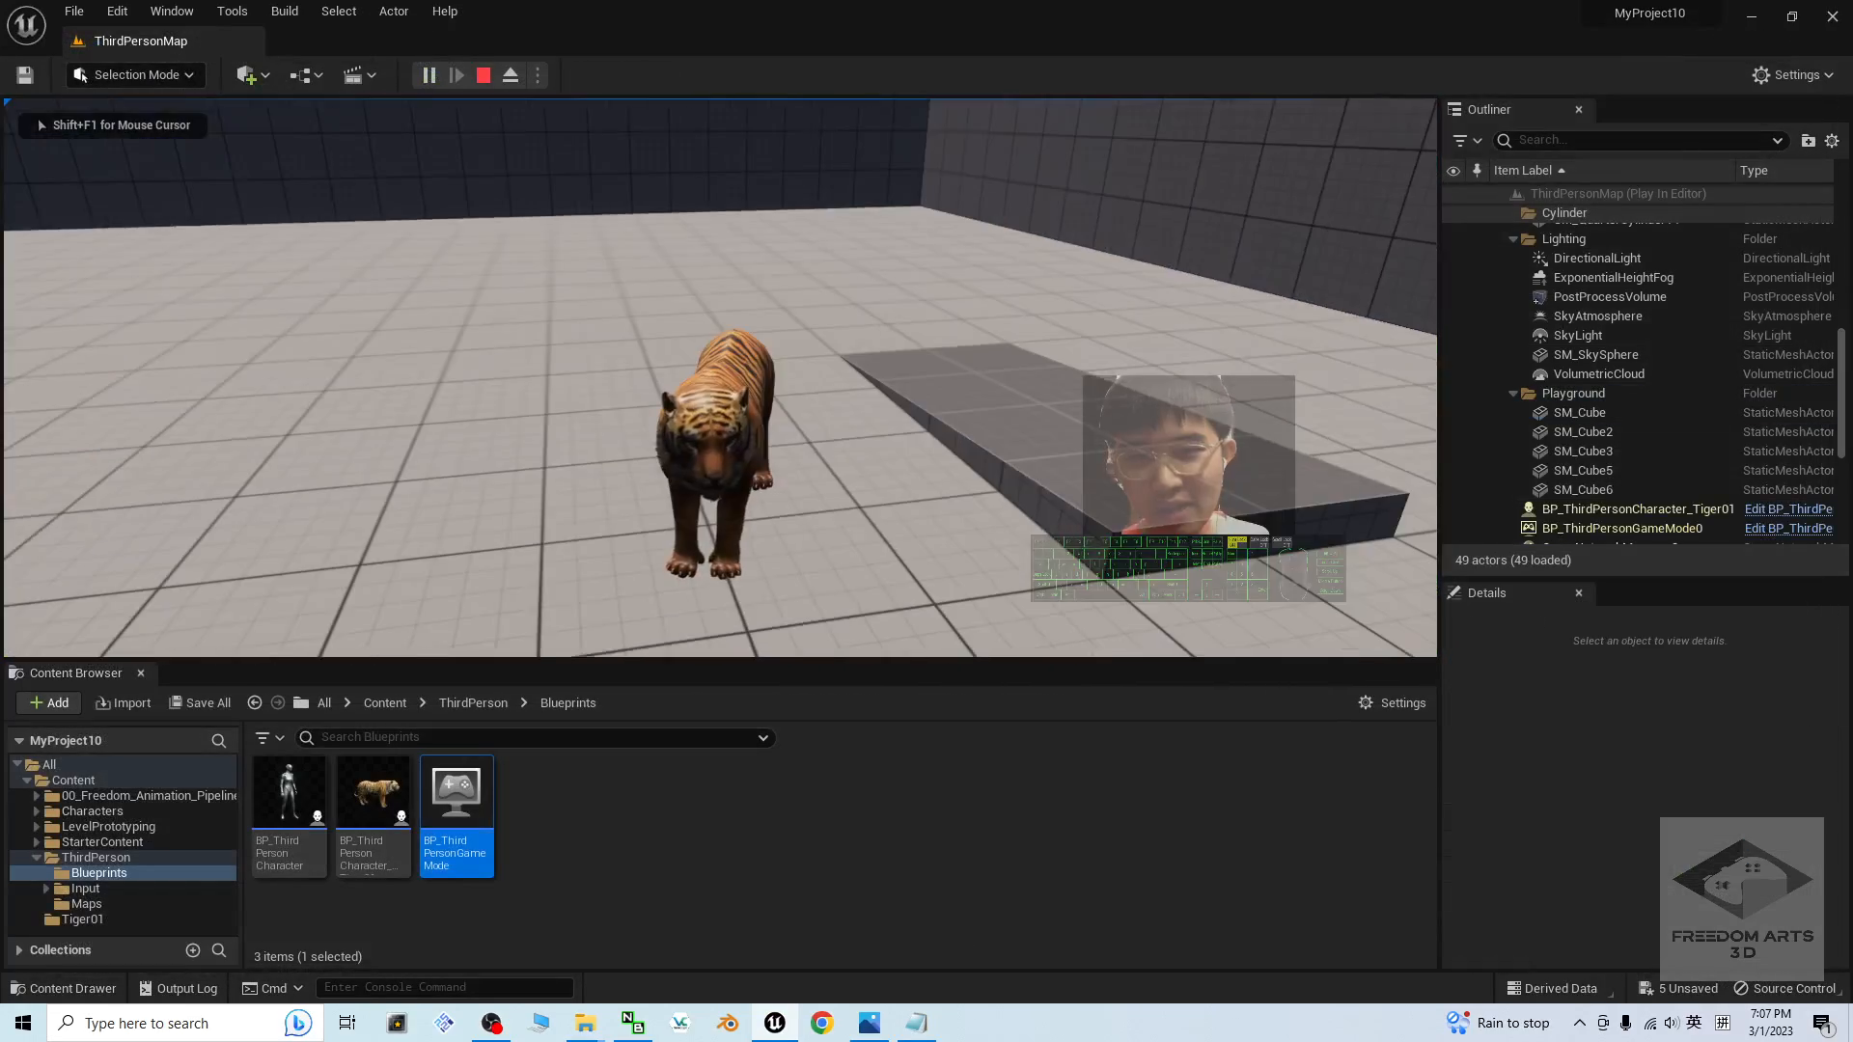
key(d)
key(a)
key(w)
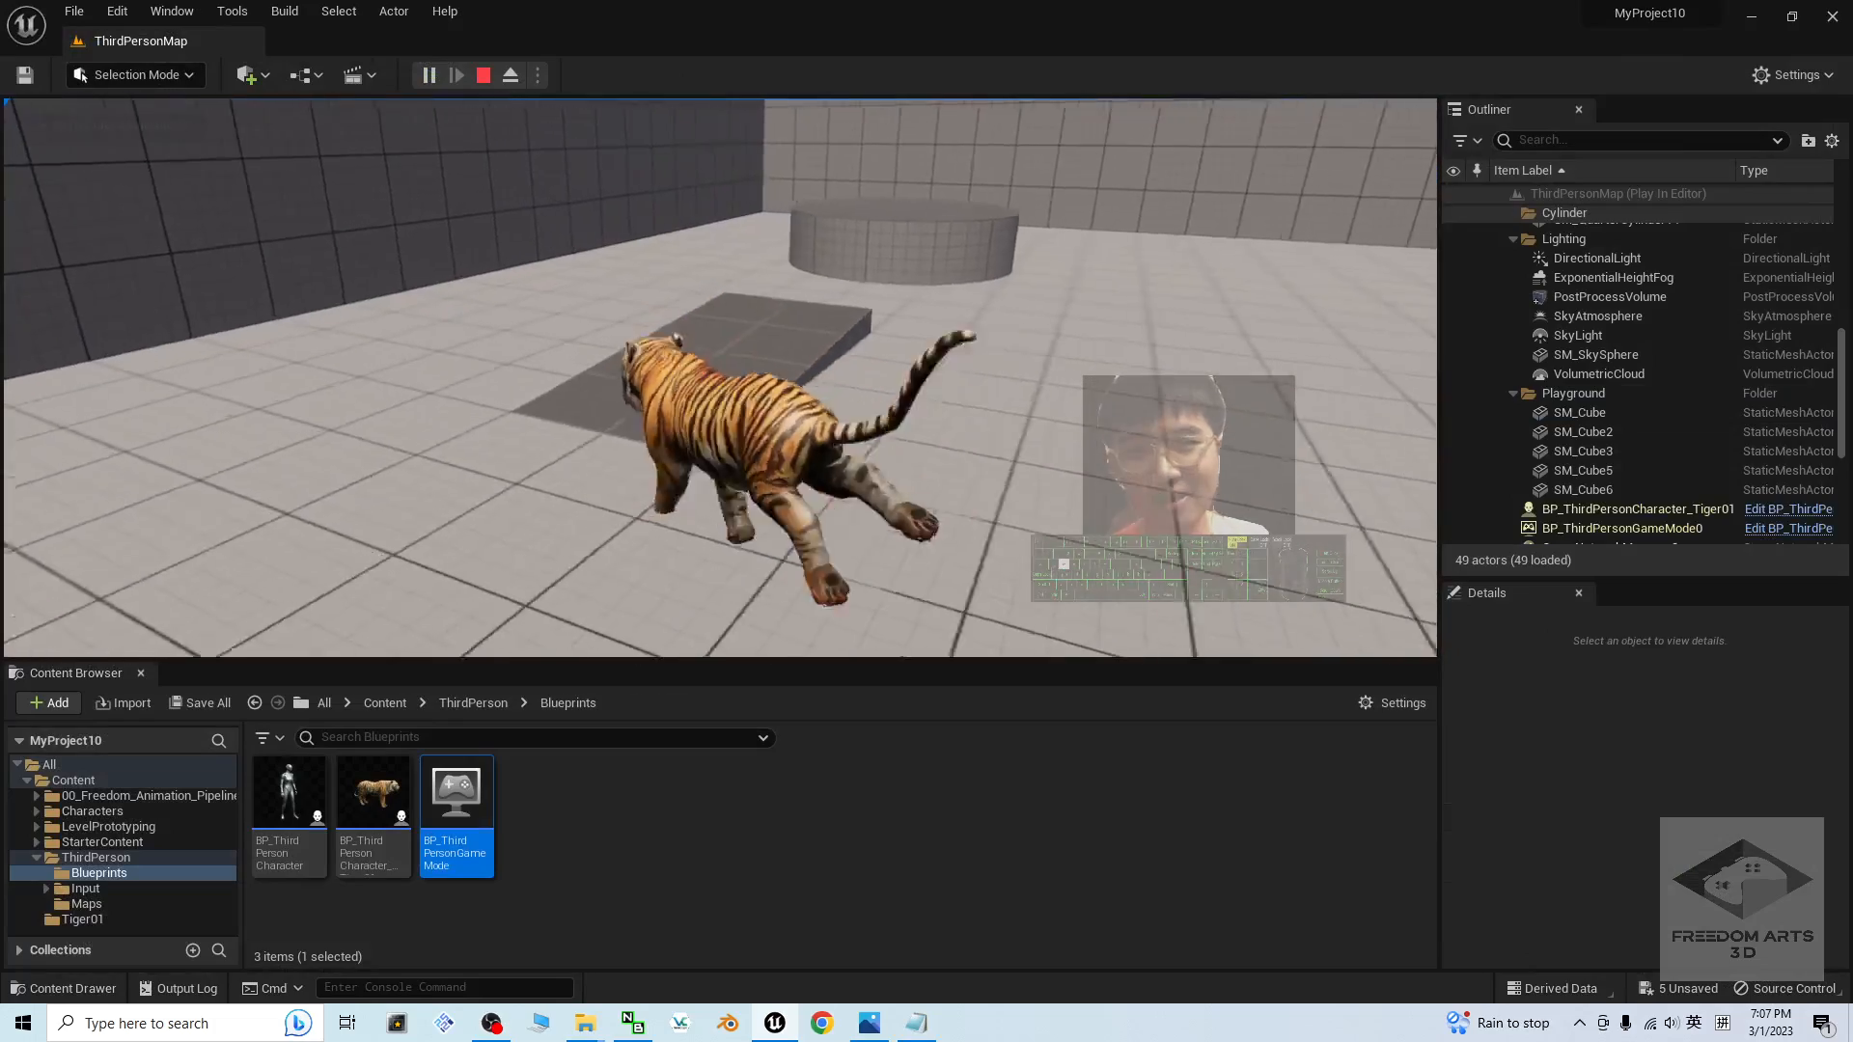
key(space)
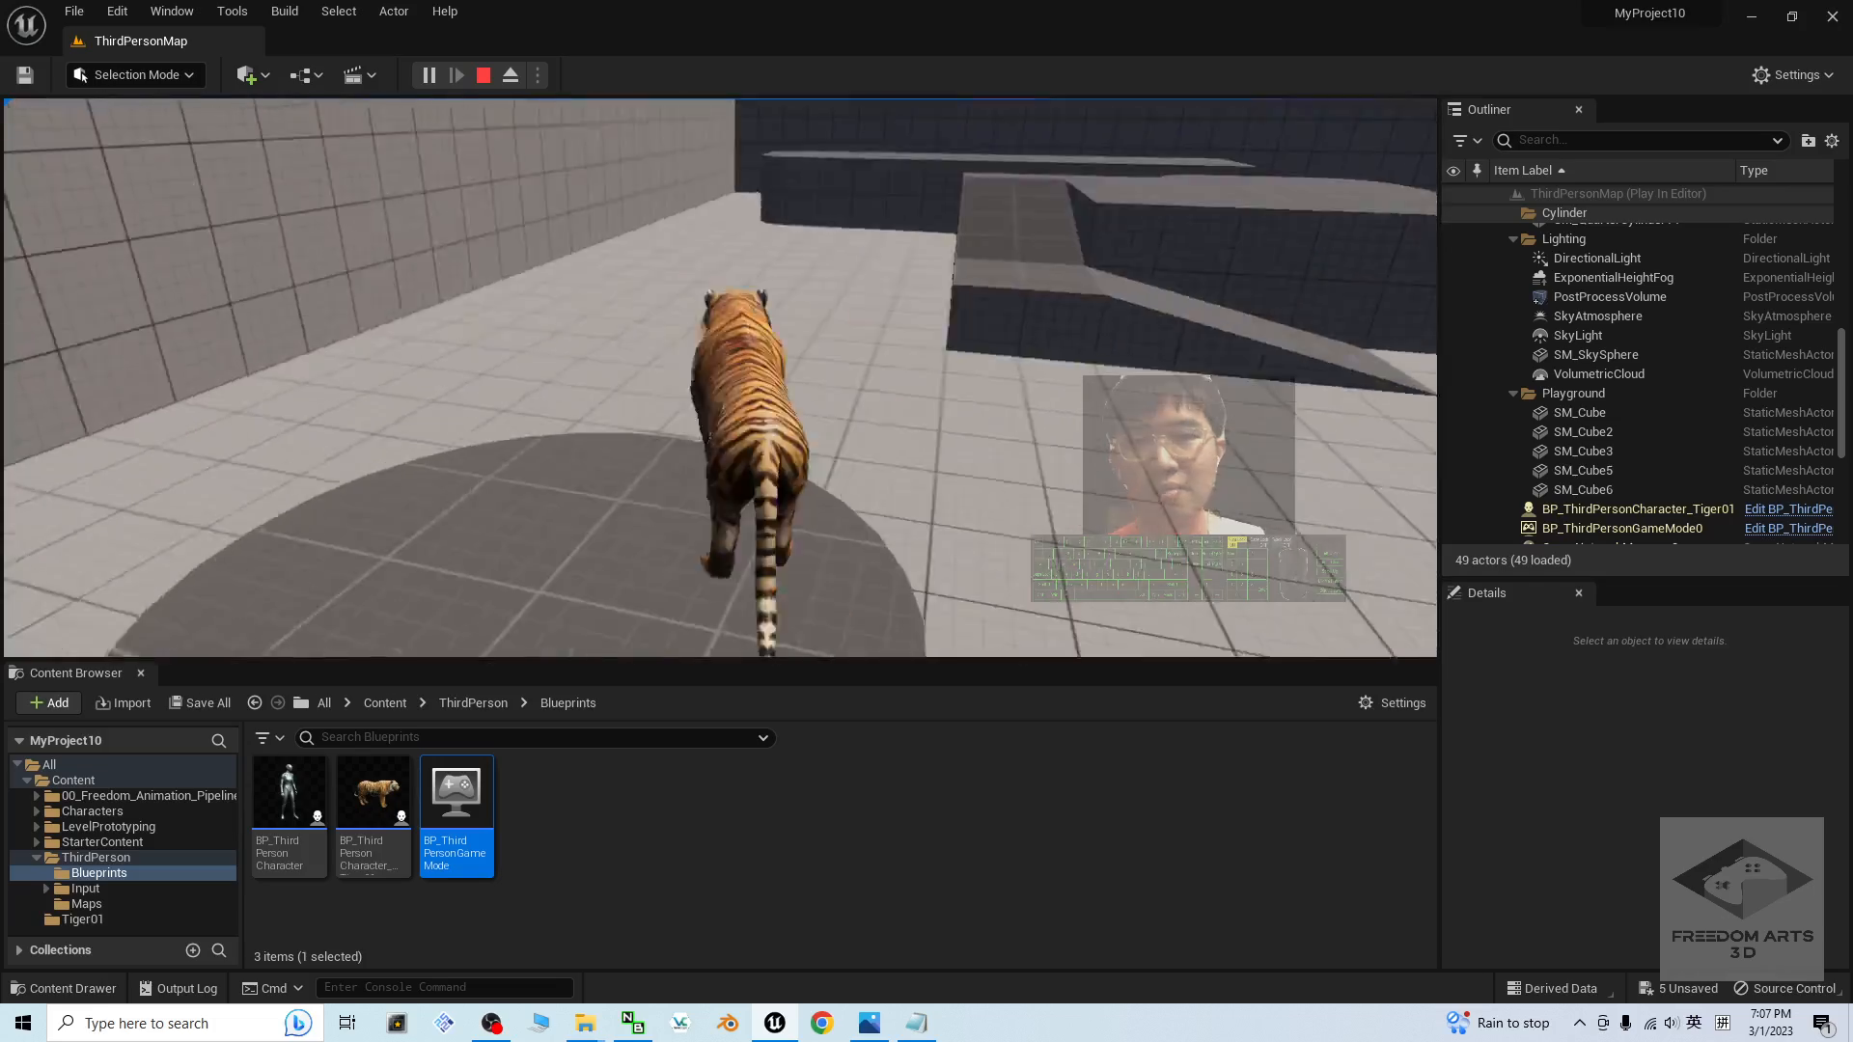
key(d)
key(w)
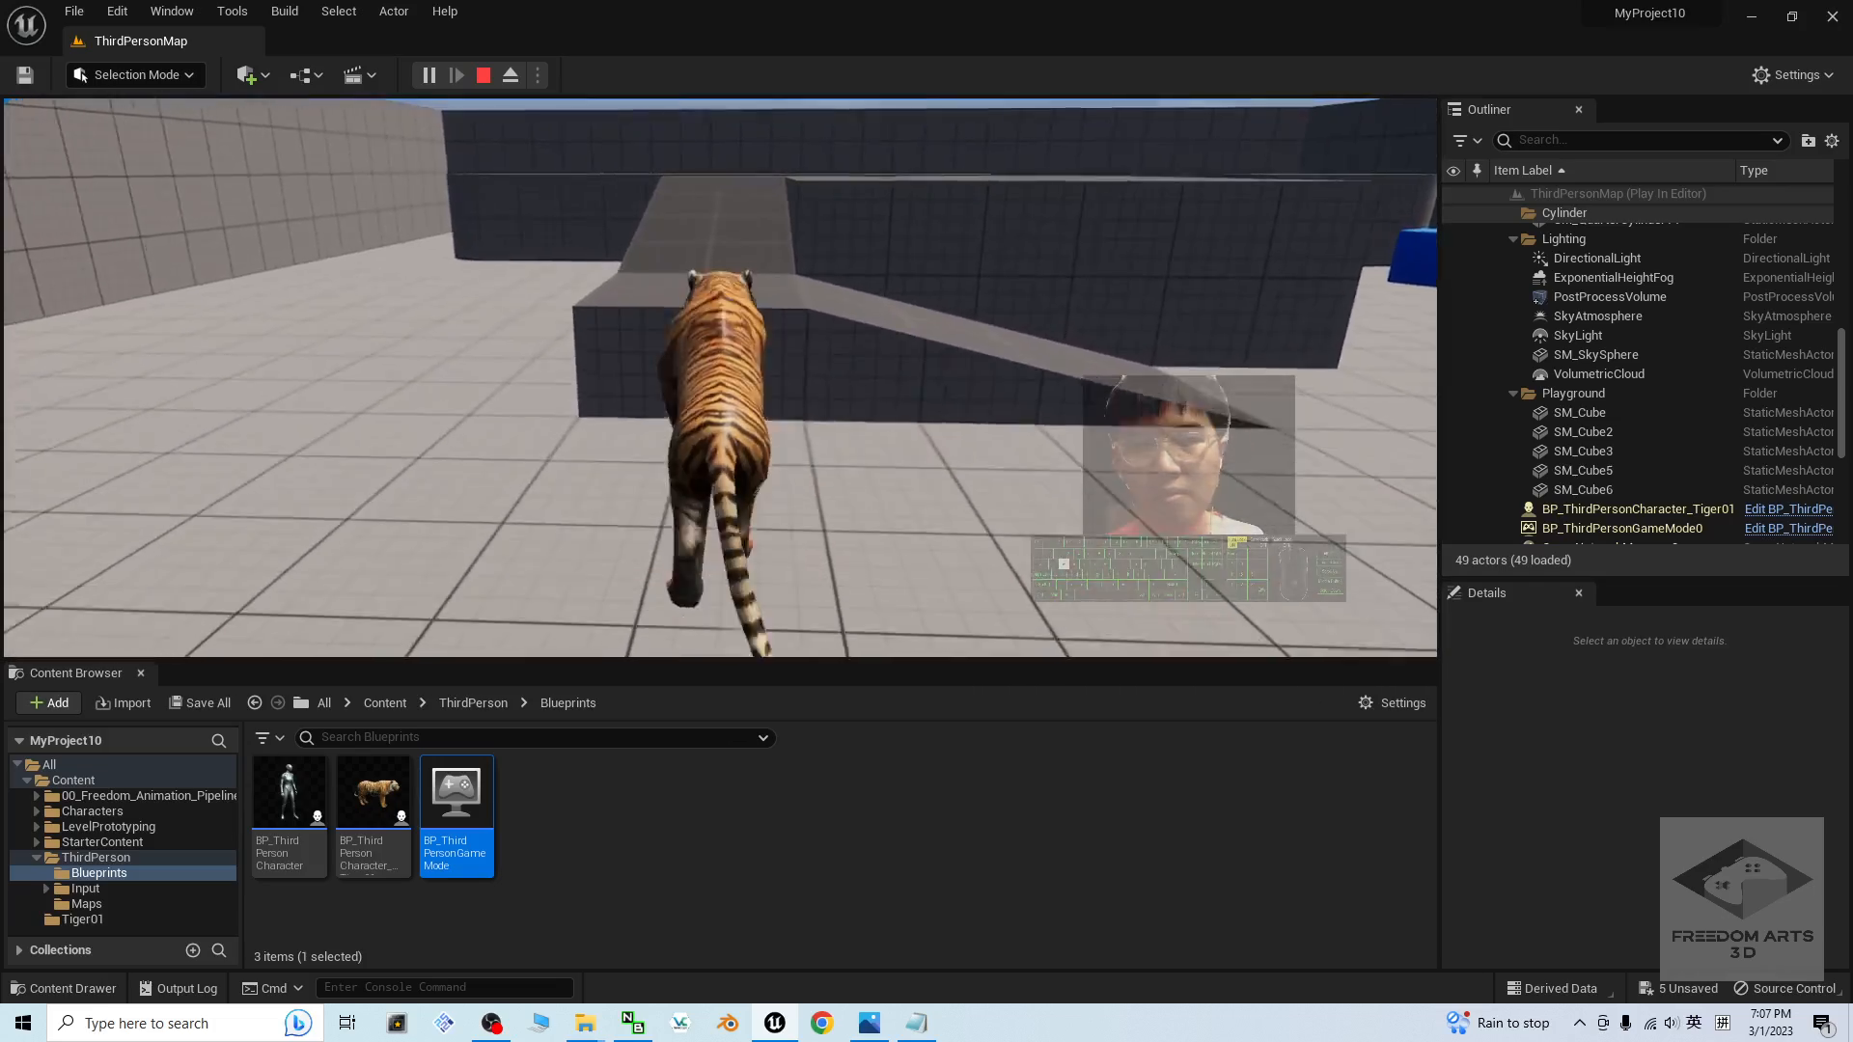
key(space)
key(d)
key(s)
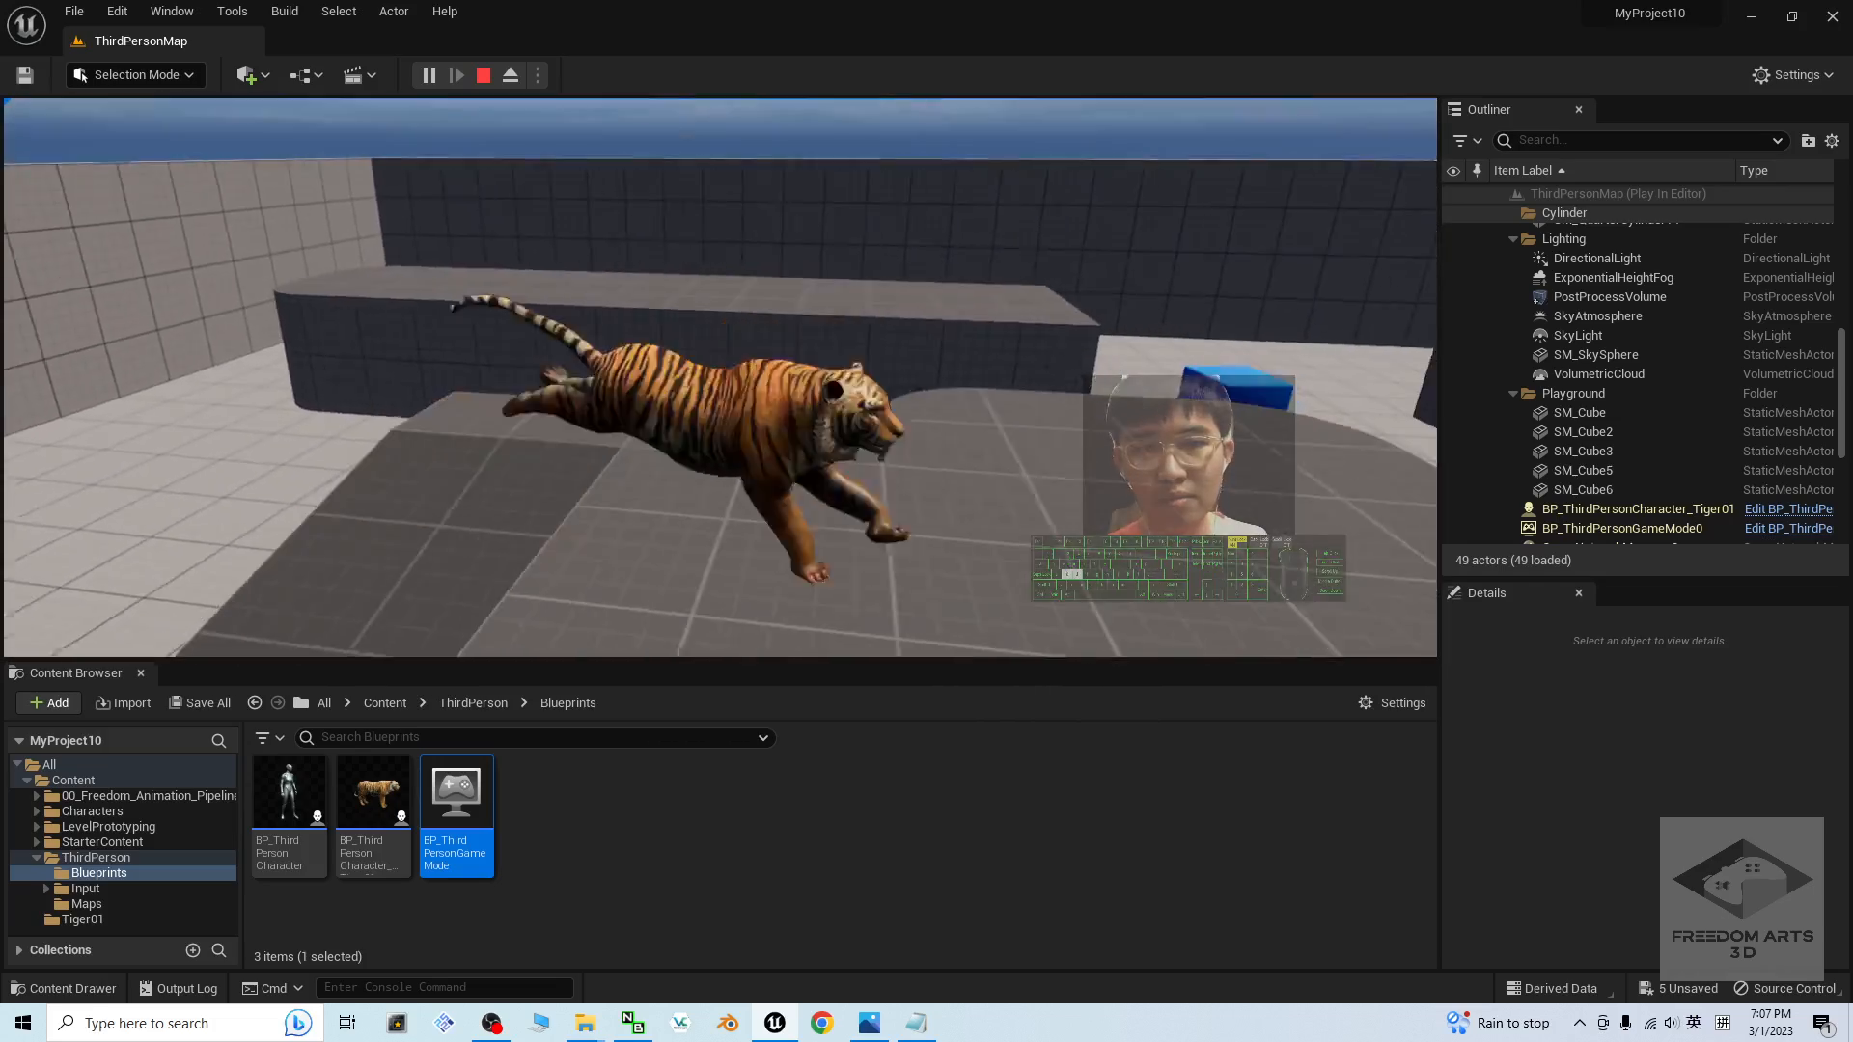
key(w)
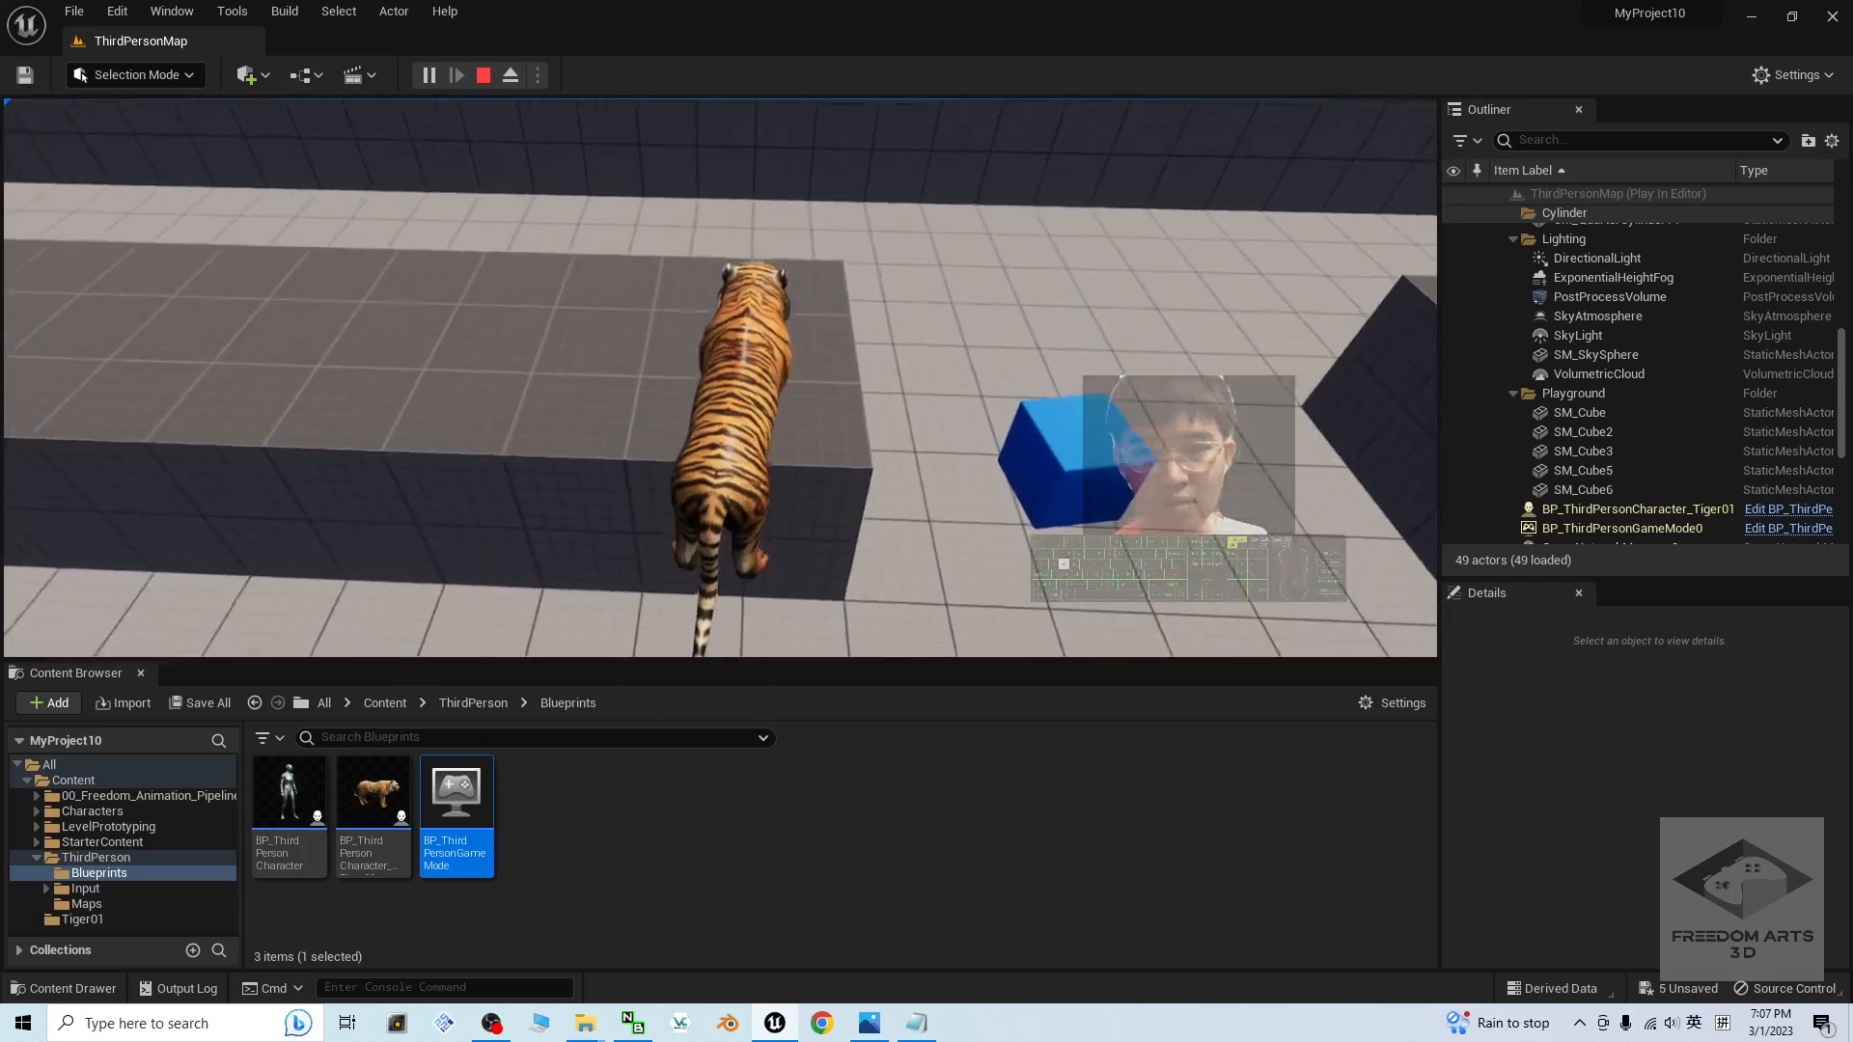
key(d)
key(w)
key(d)
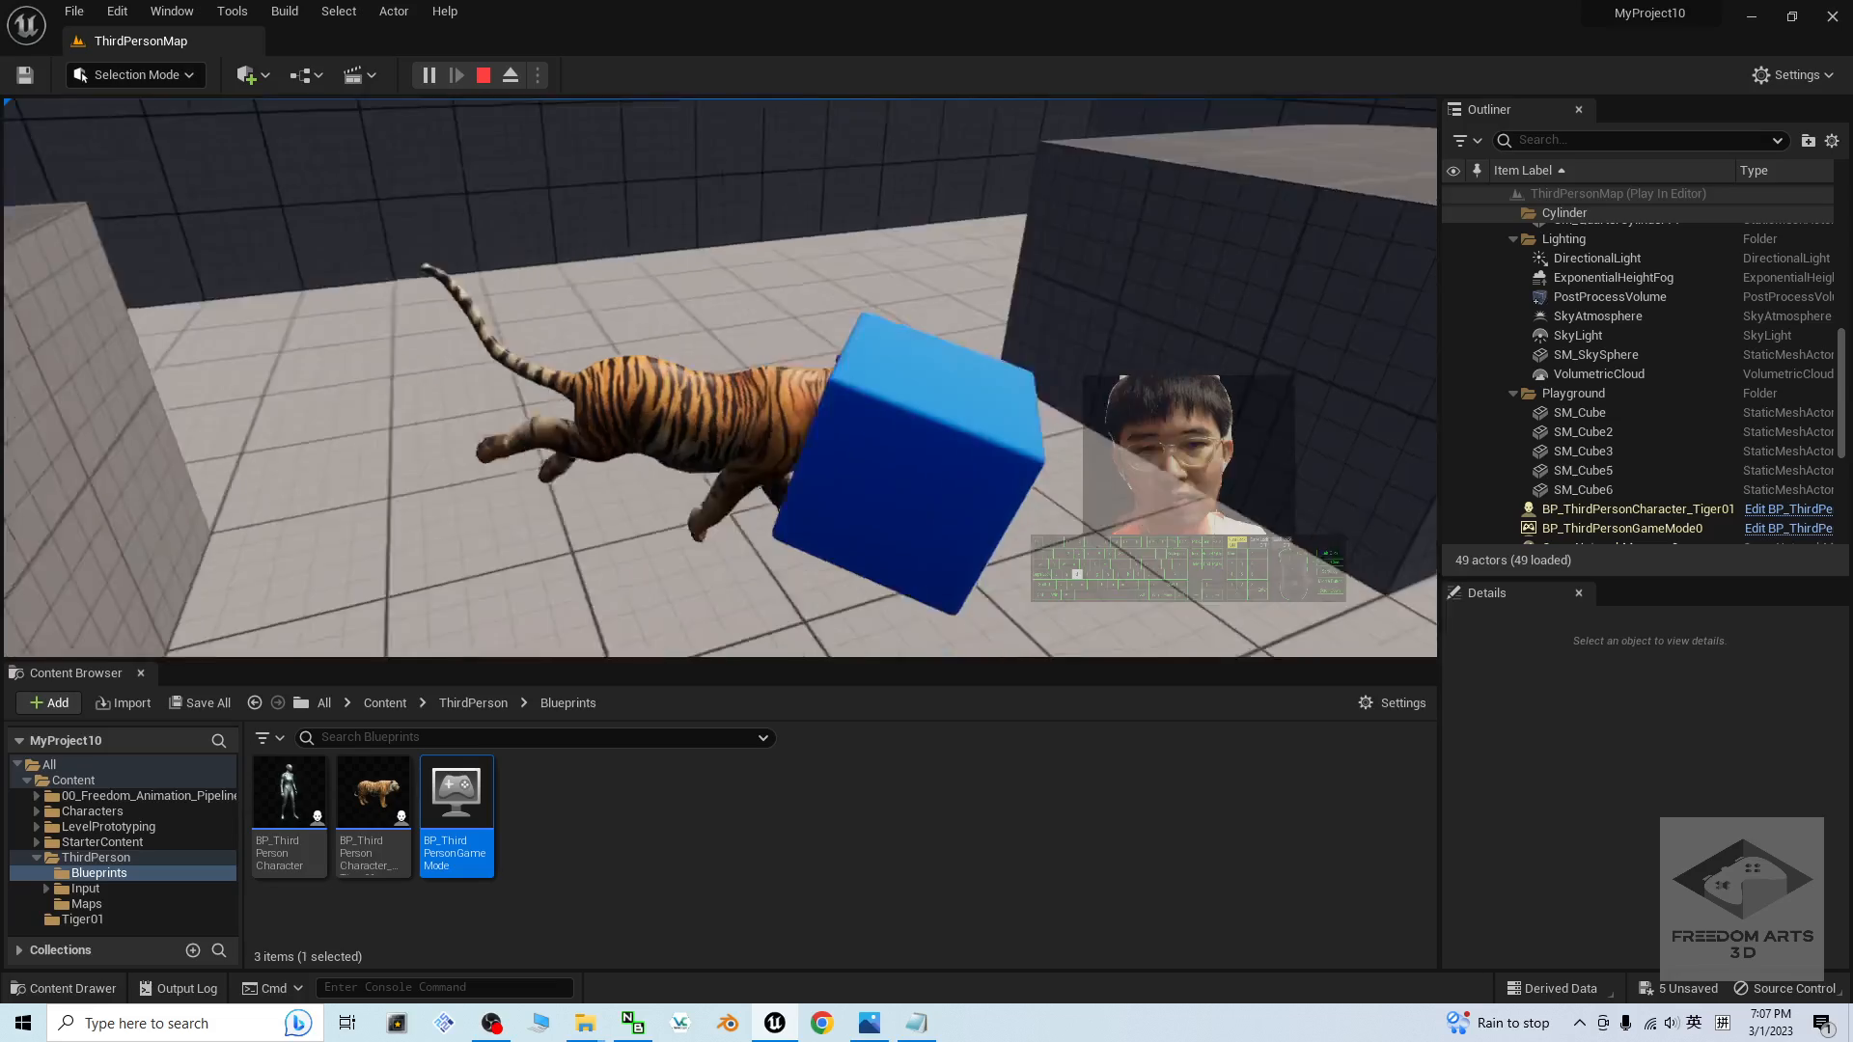
key(a)
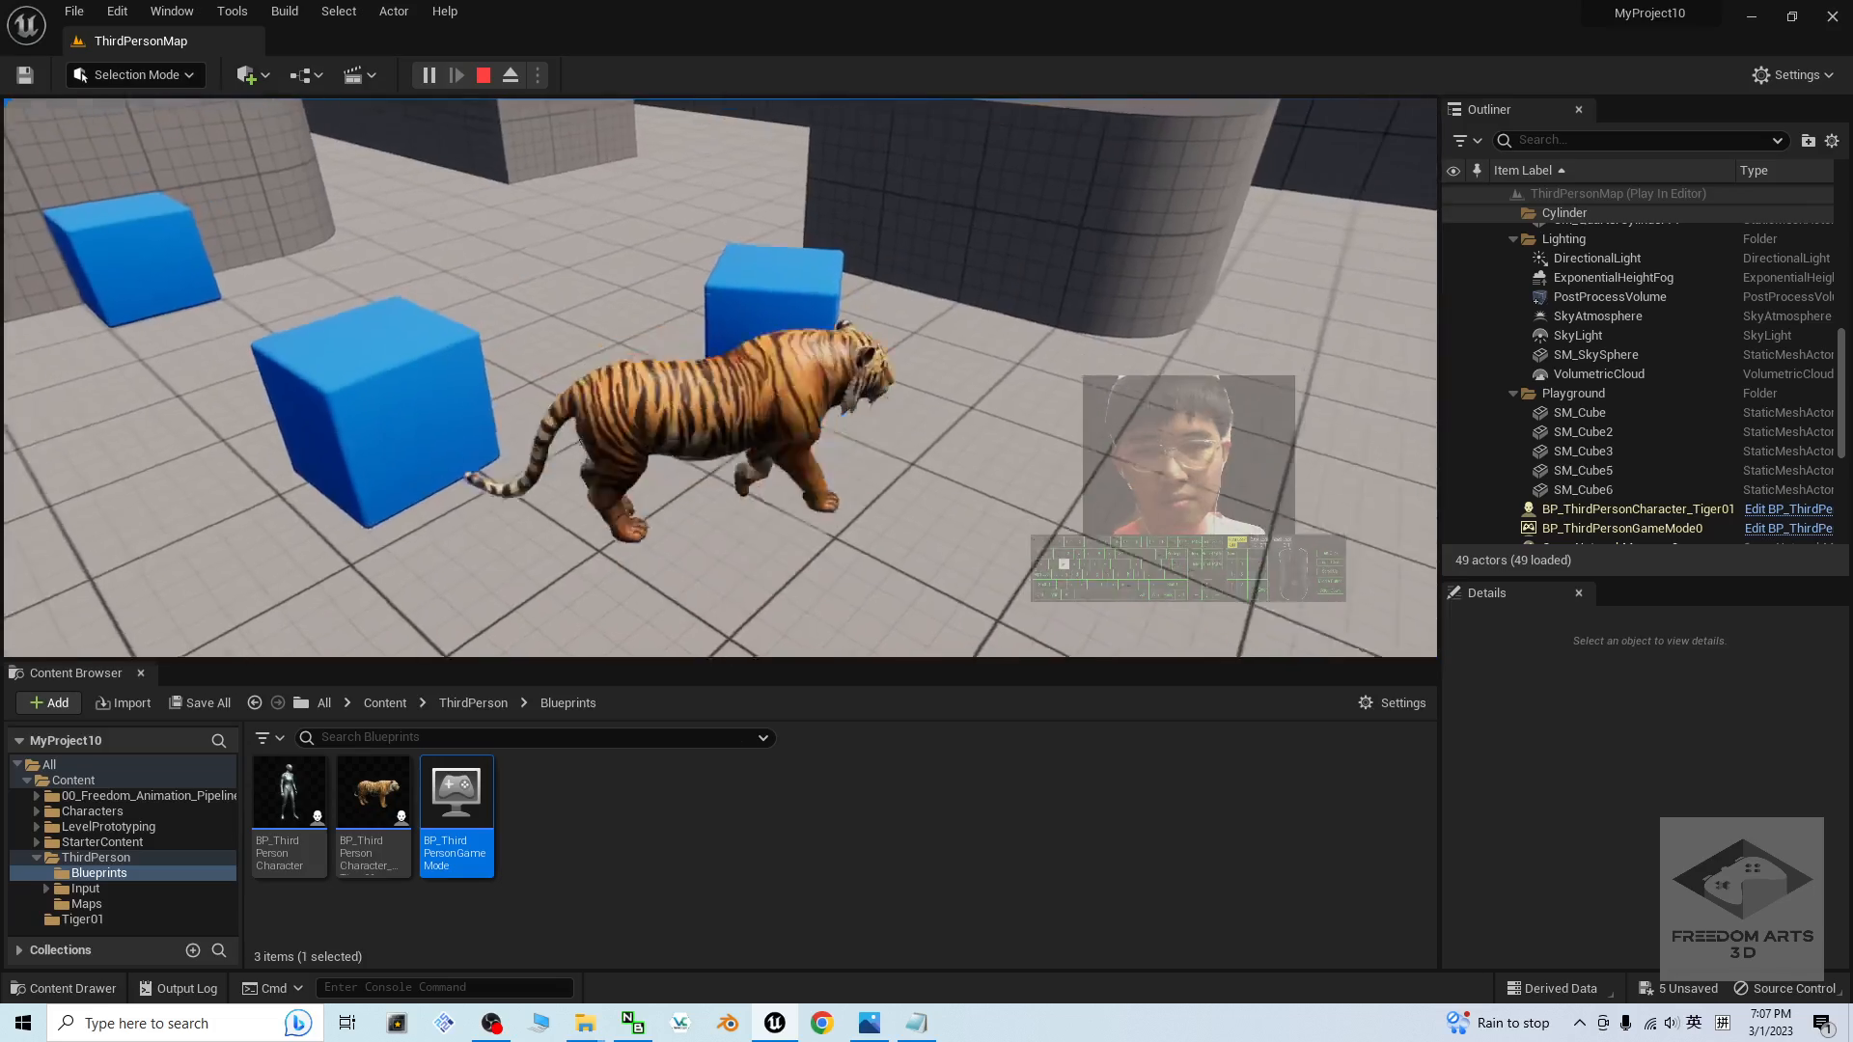
key(a)
key(w)
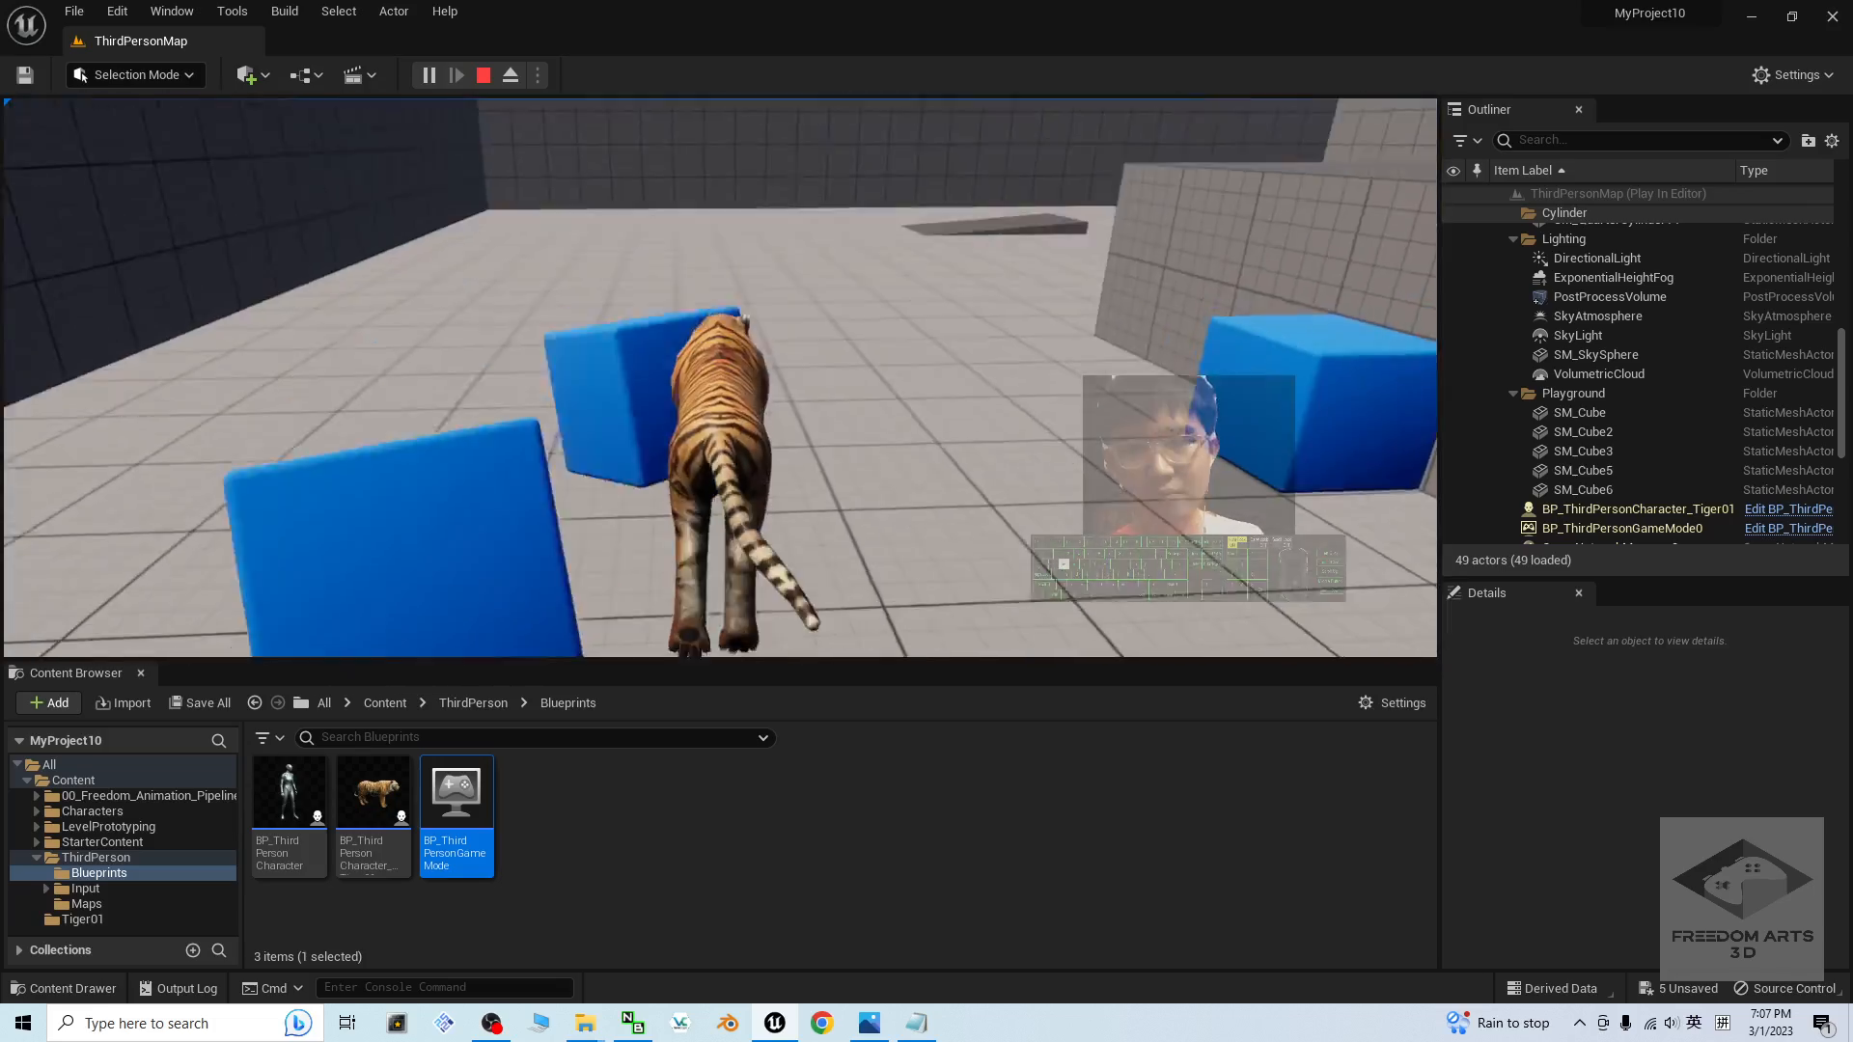
key(a)
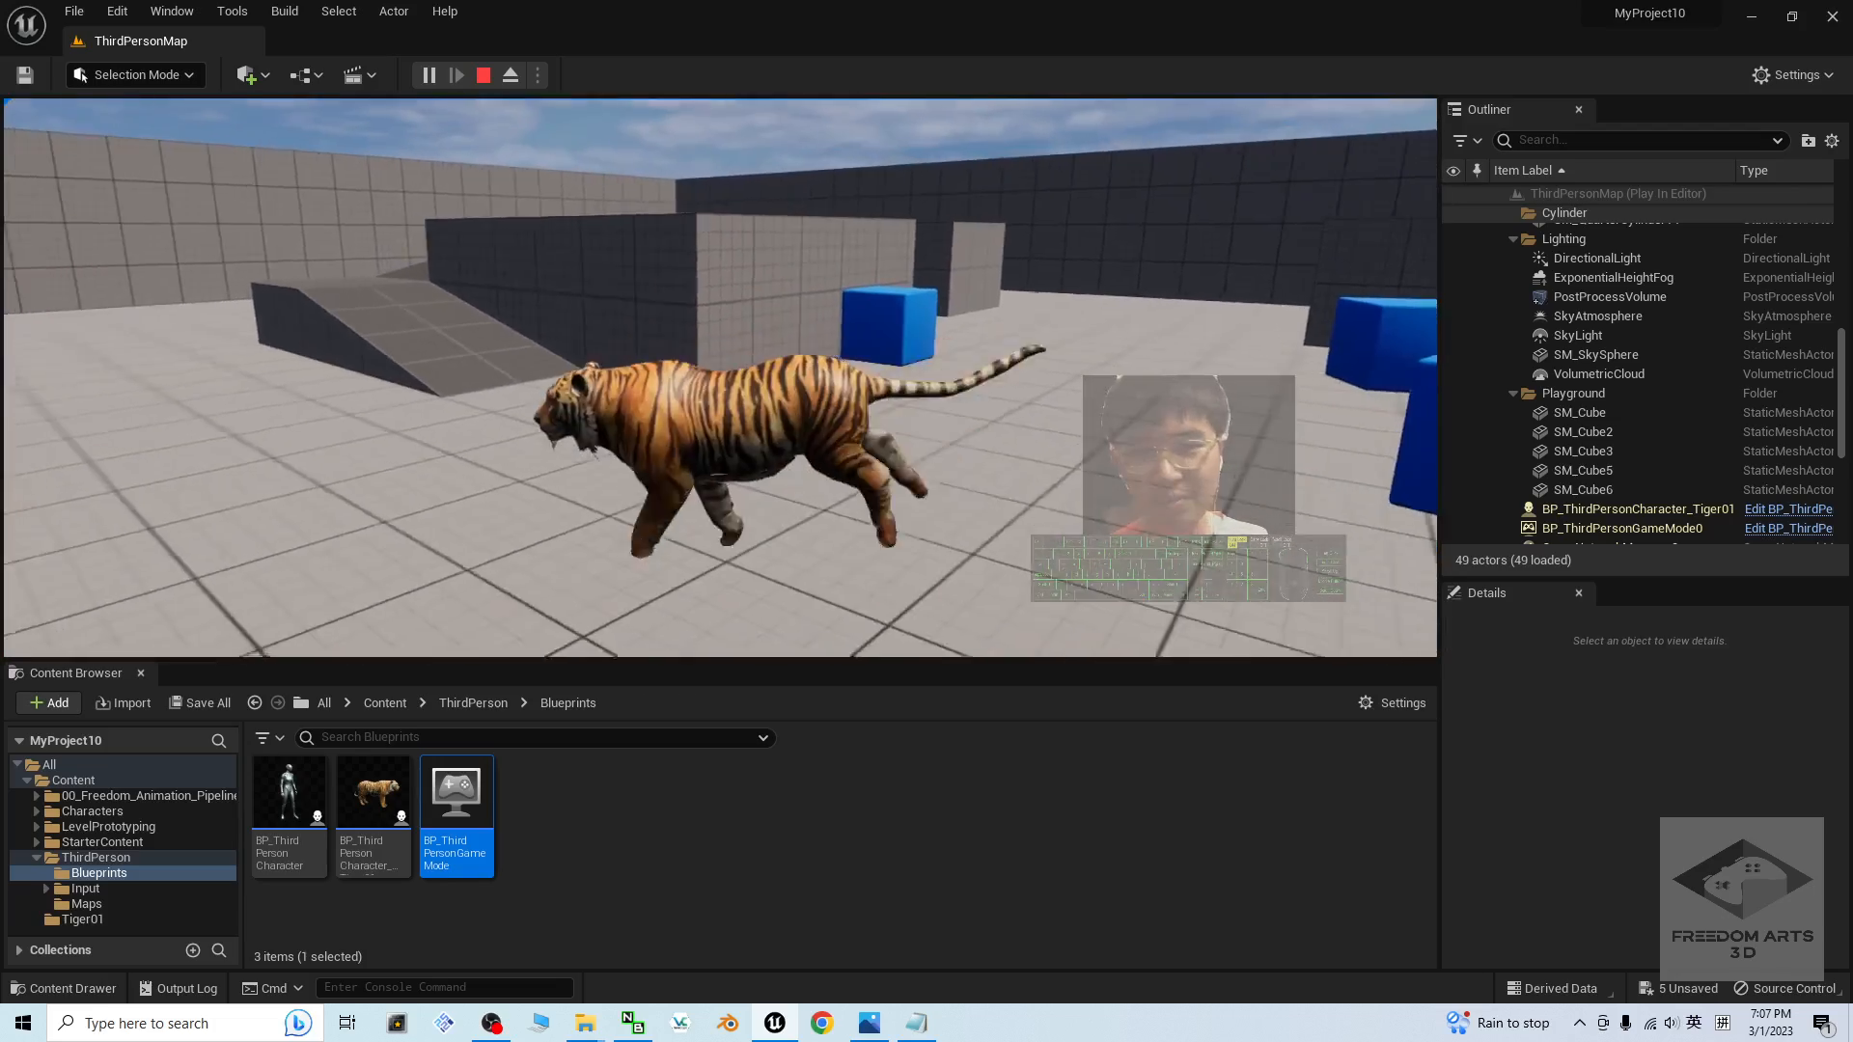
key(s)
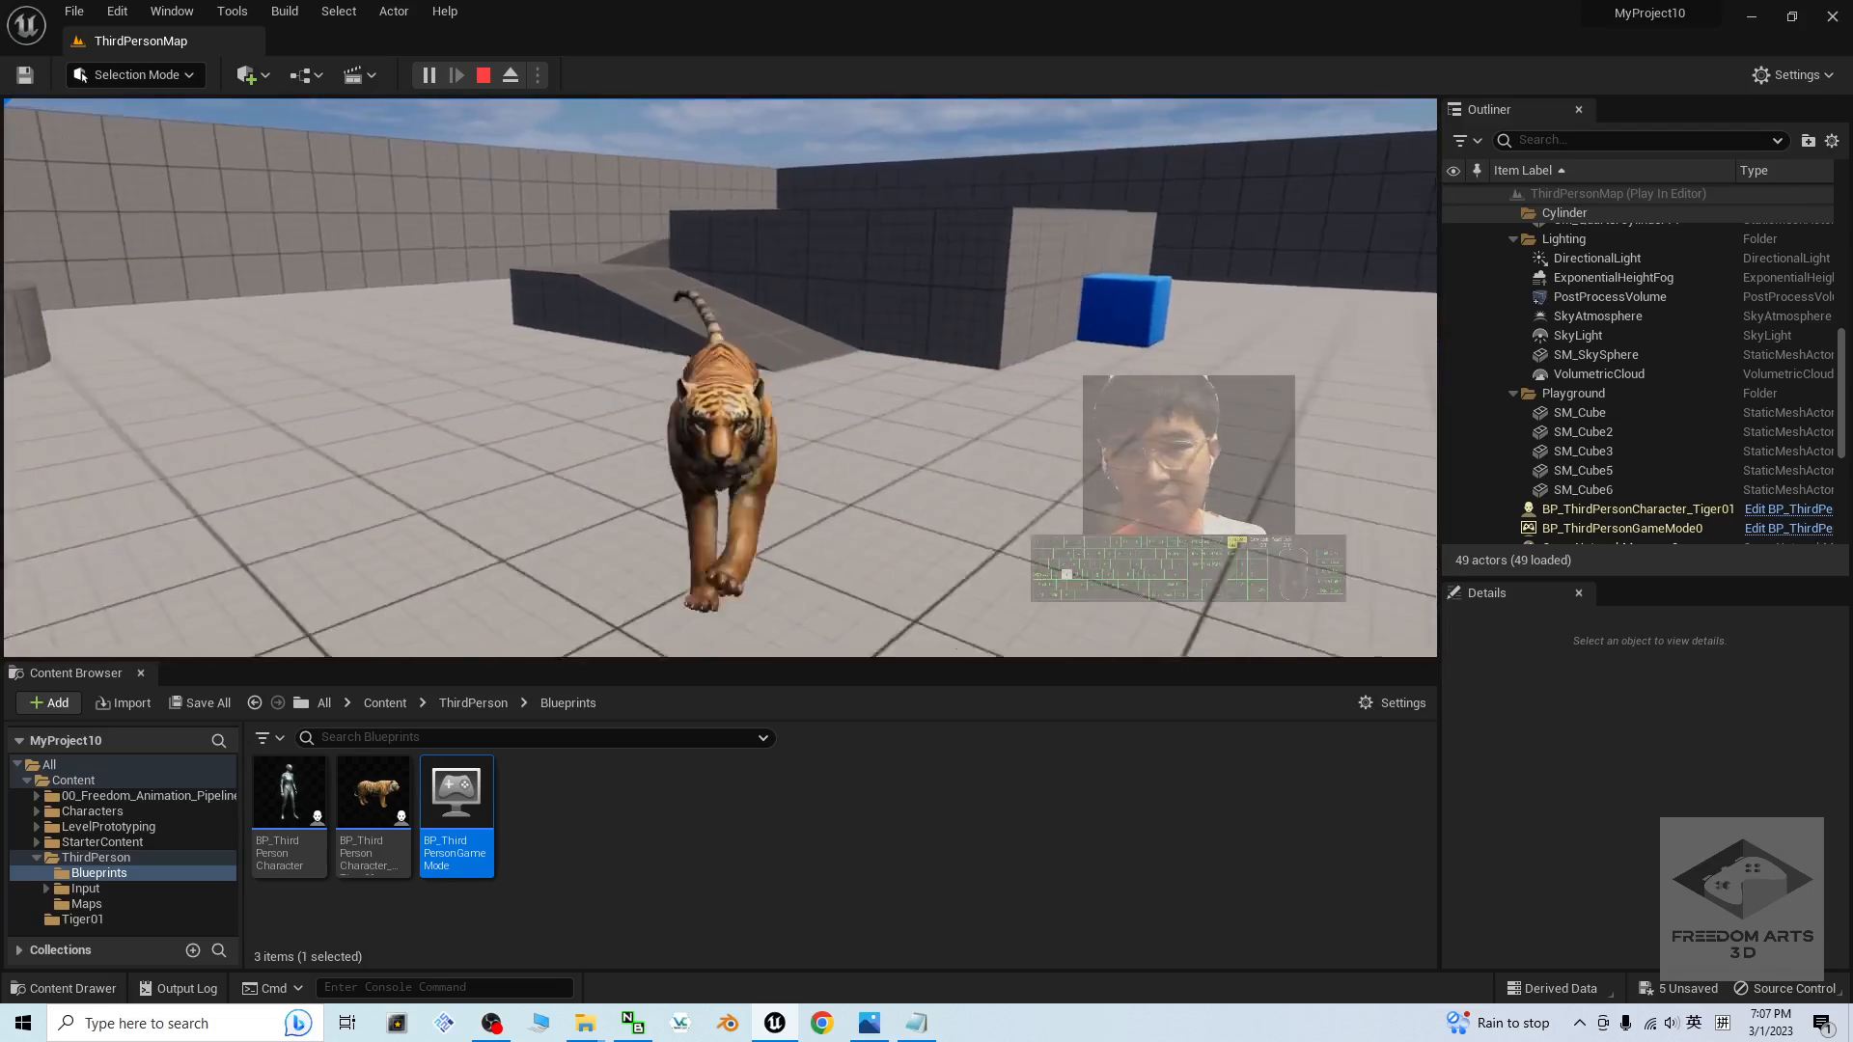
key(d)
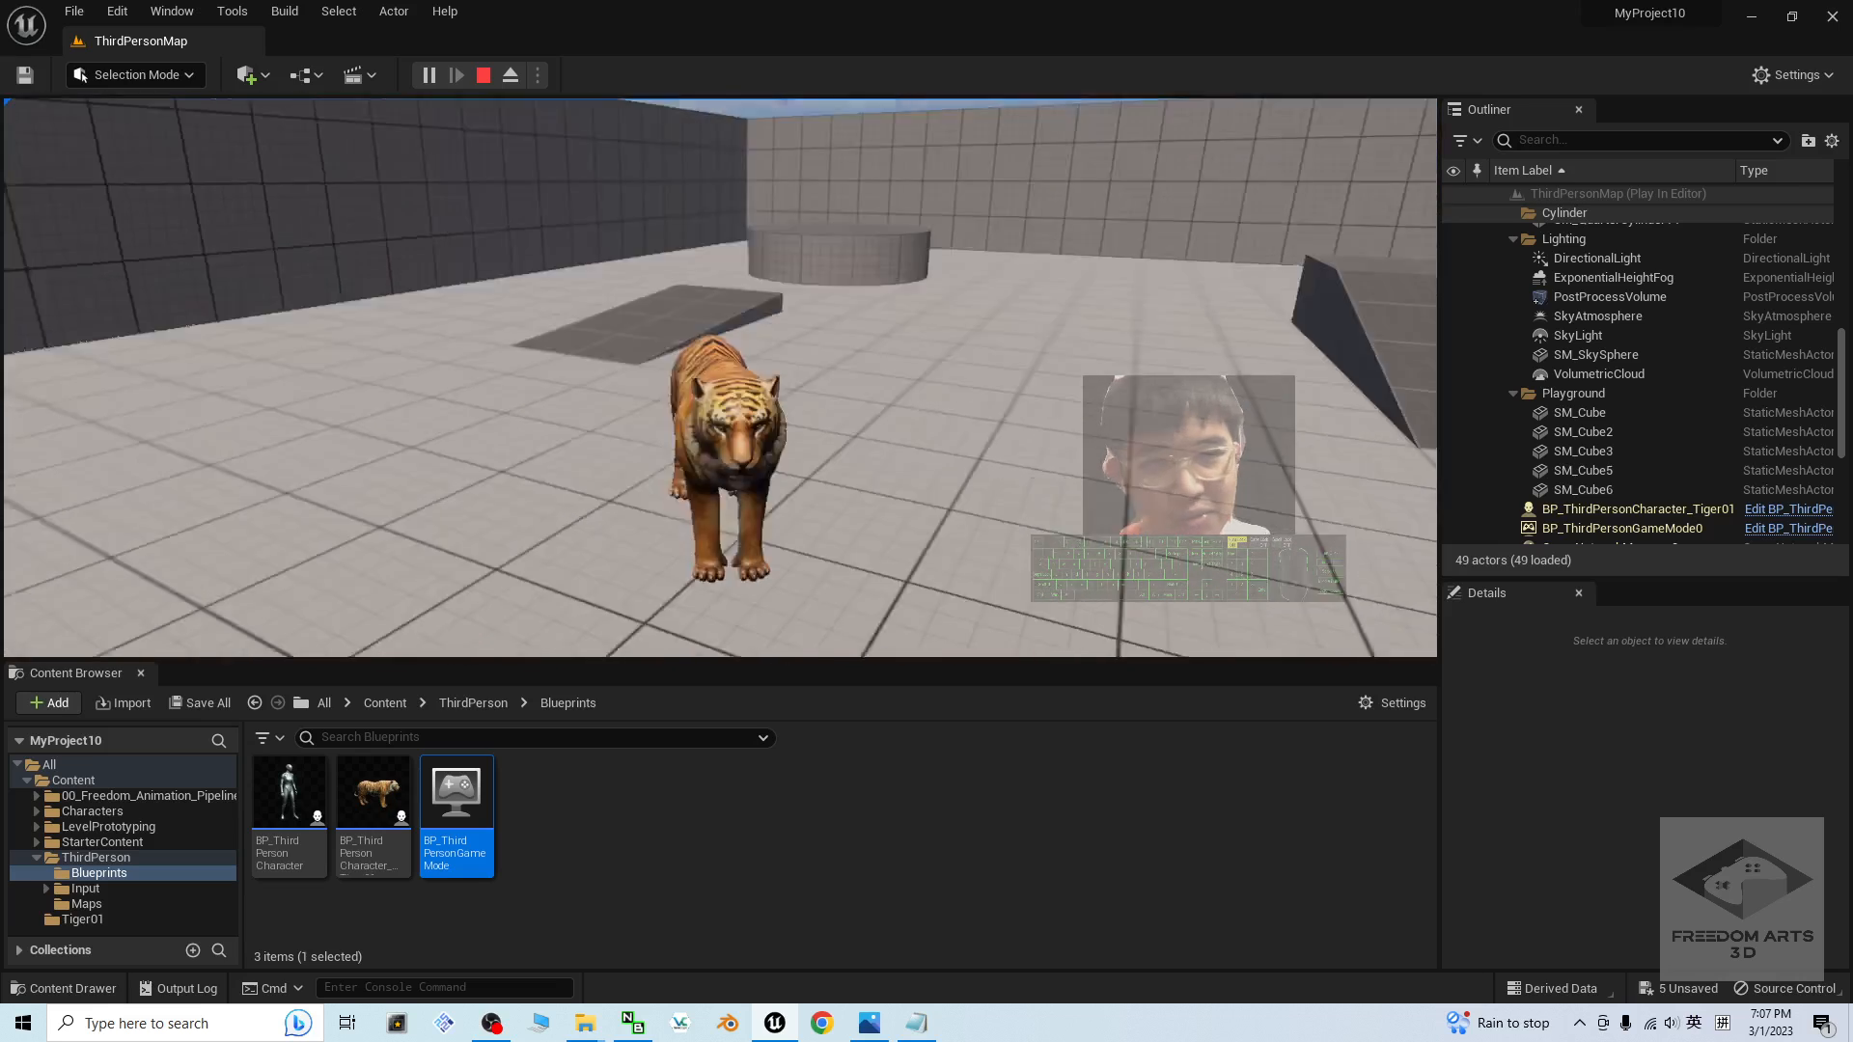
key(Escape)
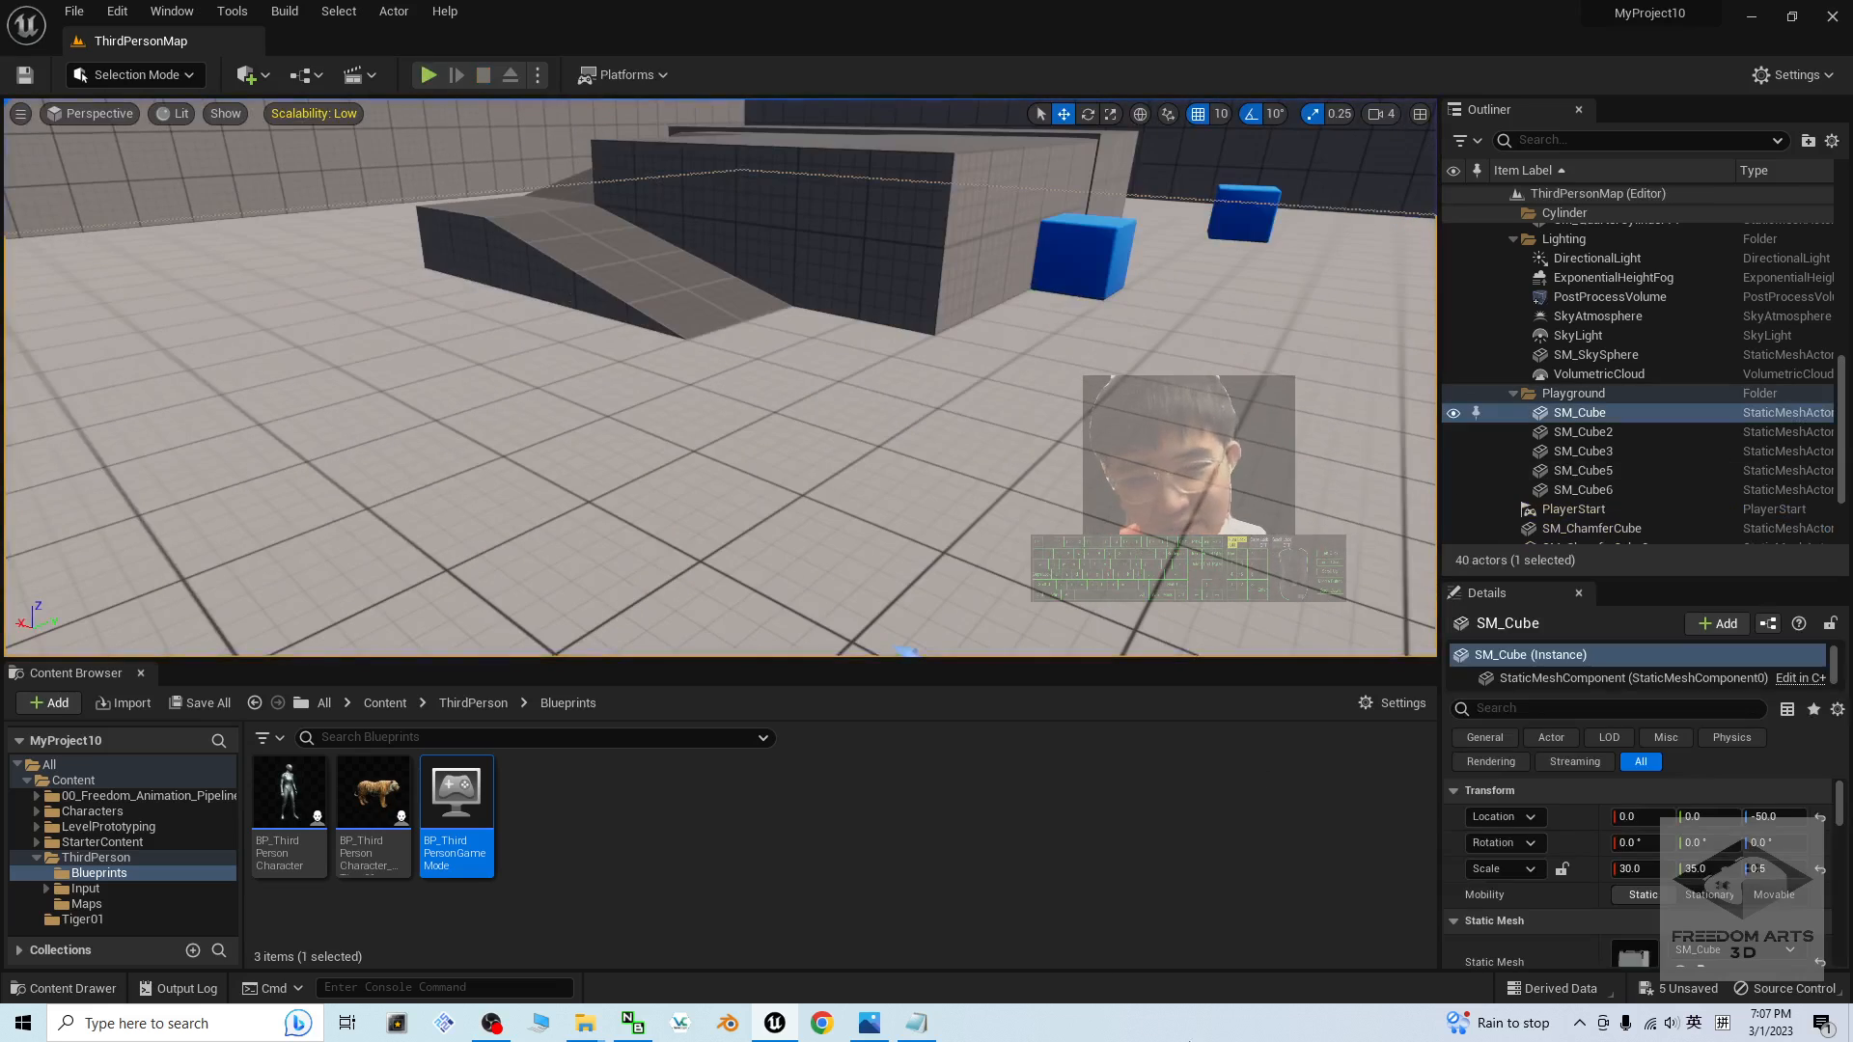
- Switch to the image viewer to look at cover.jpg, and return to Unreal Engine
click(877, 1031)
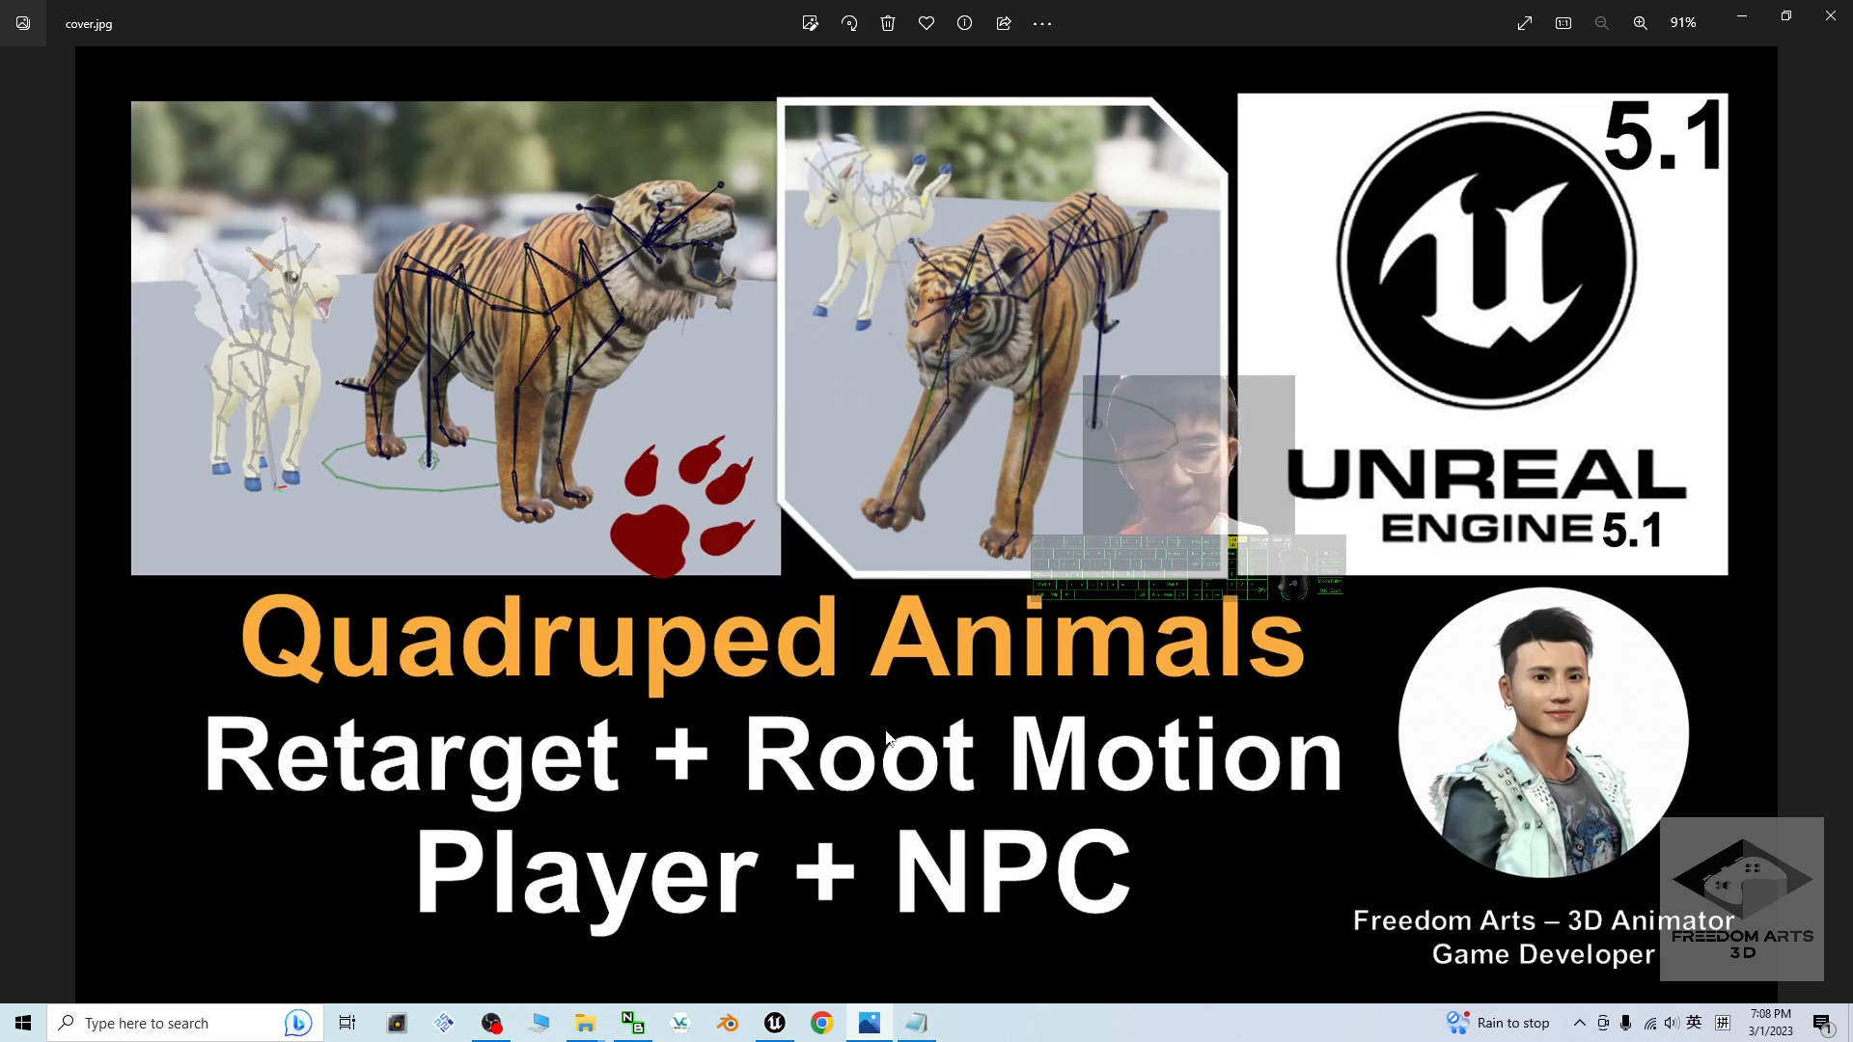
click(1742, 22)
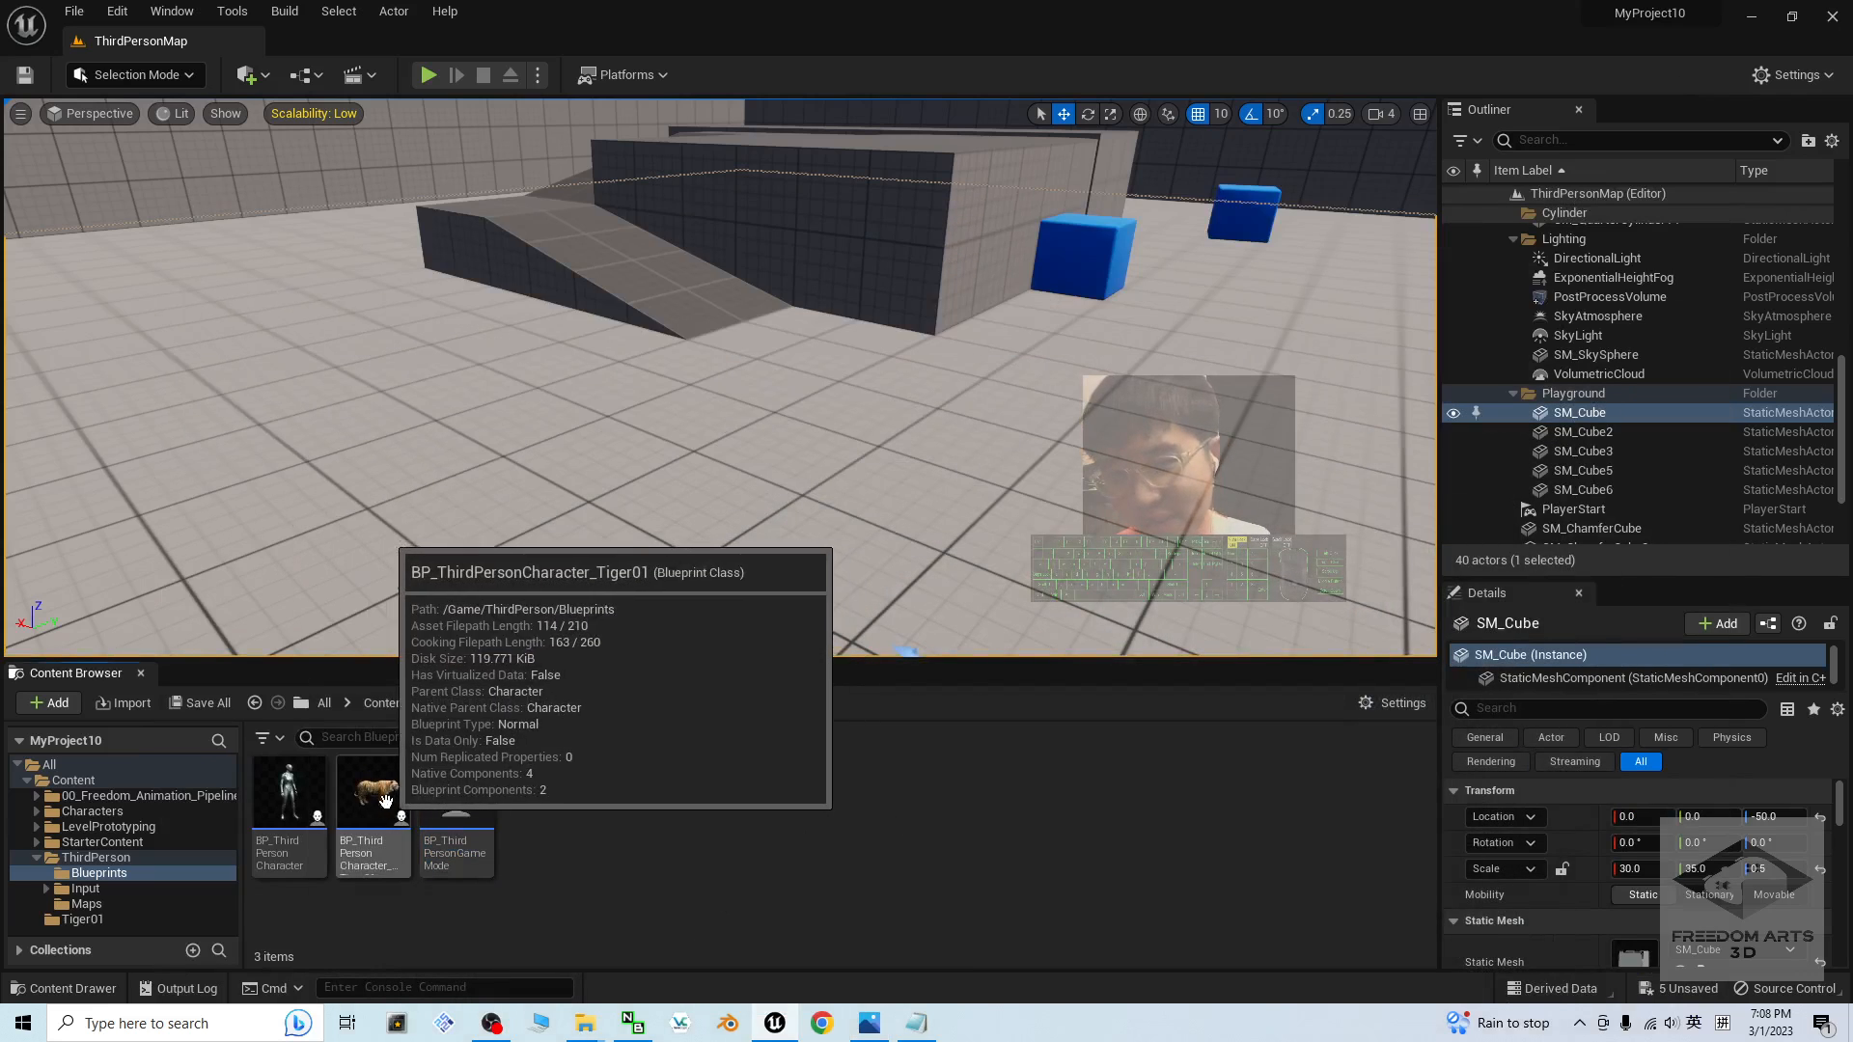
- Duplicate BP_ThirdPersonCharacter_Tiger01 in the ThirdPerson Blueprints folder as BP_ThirdPersonCharacter_Tiger01_NPC and open the copy
click(384, 703)
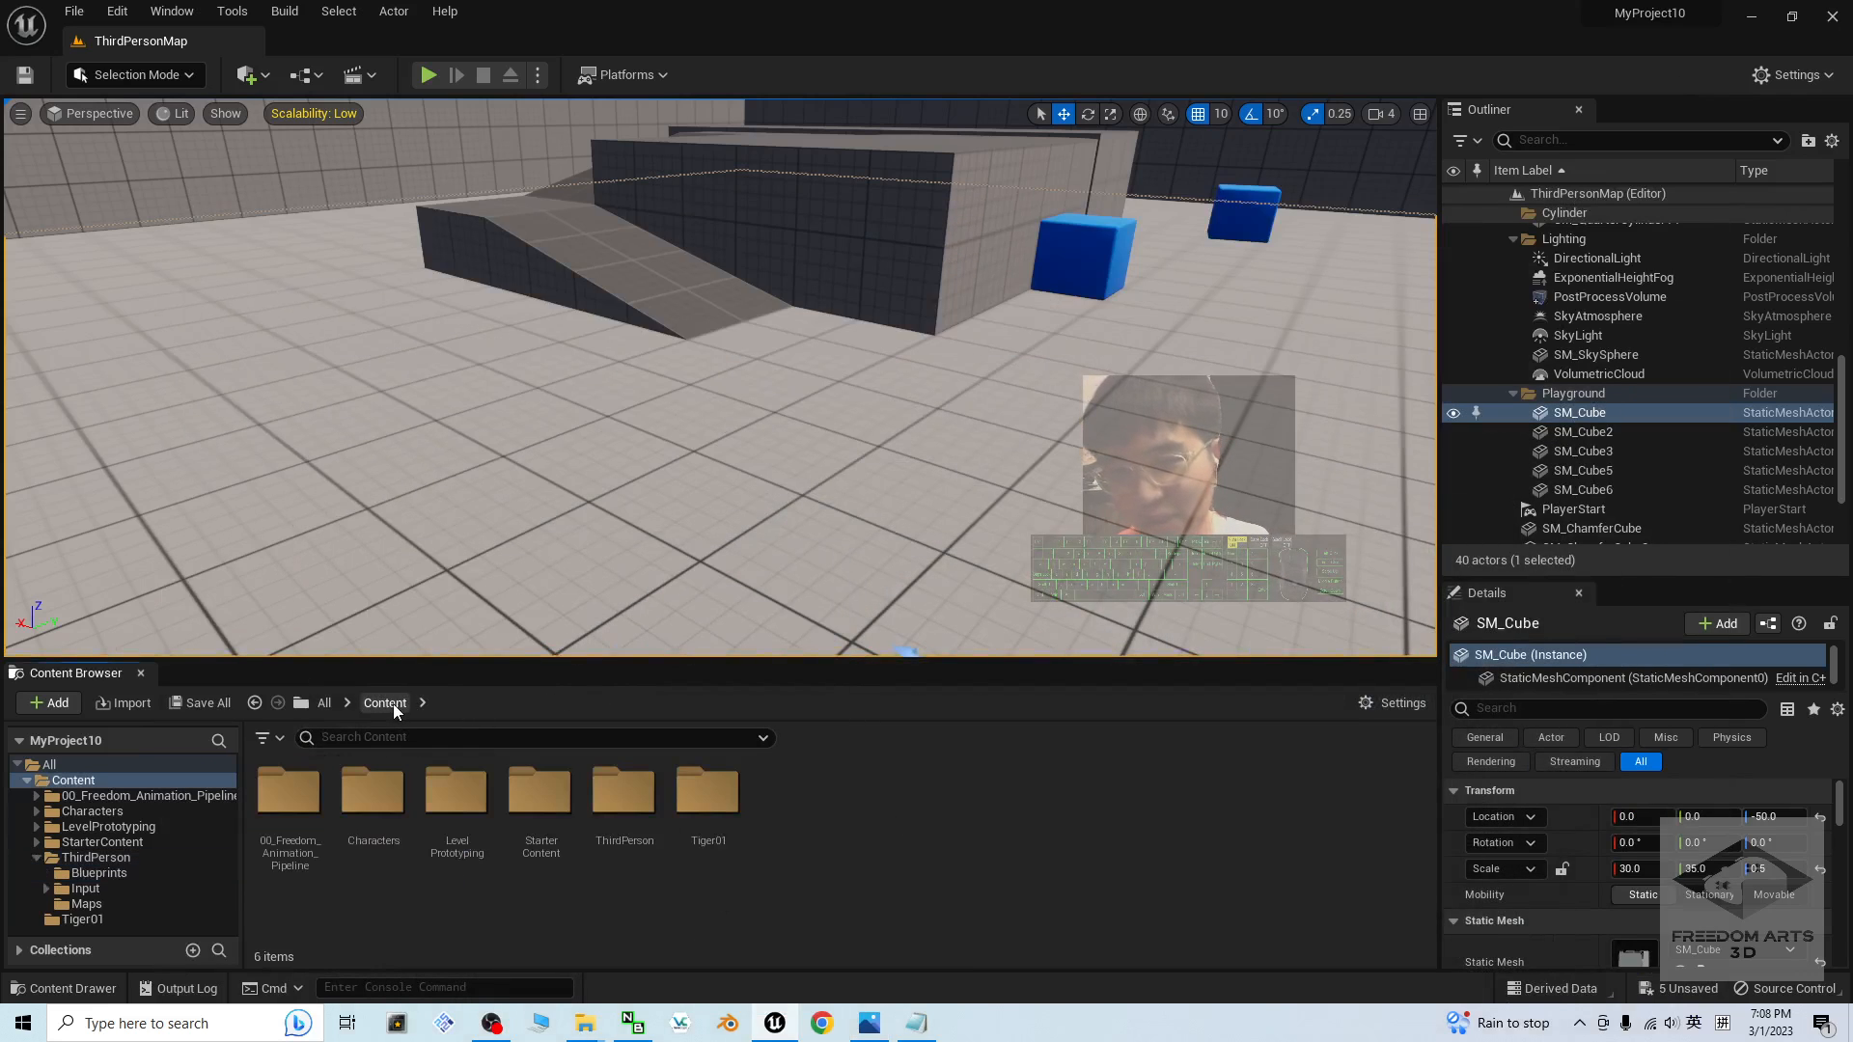
click(706, 797)
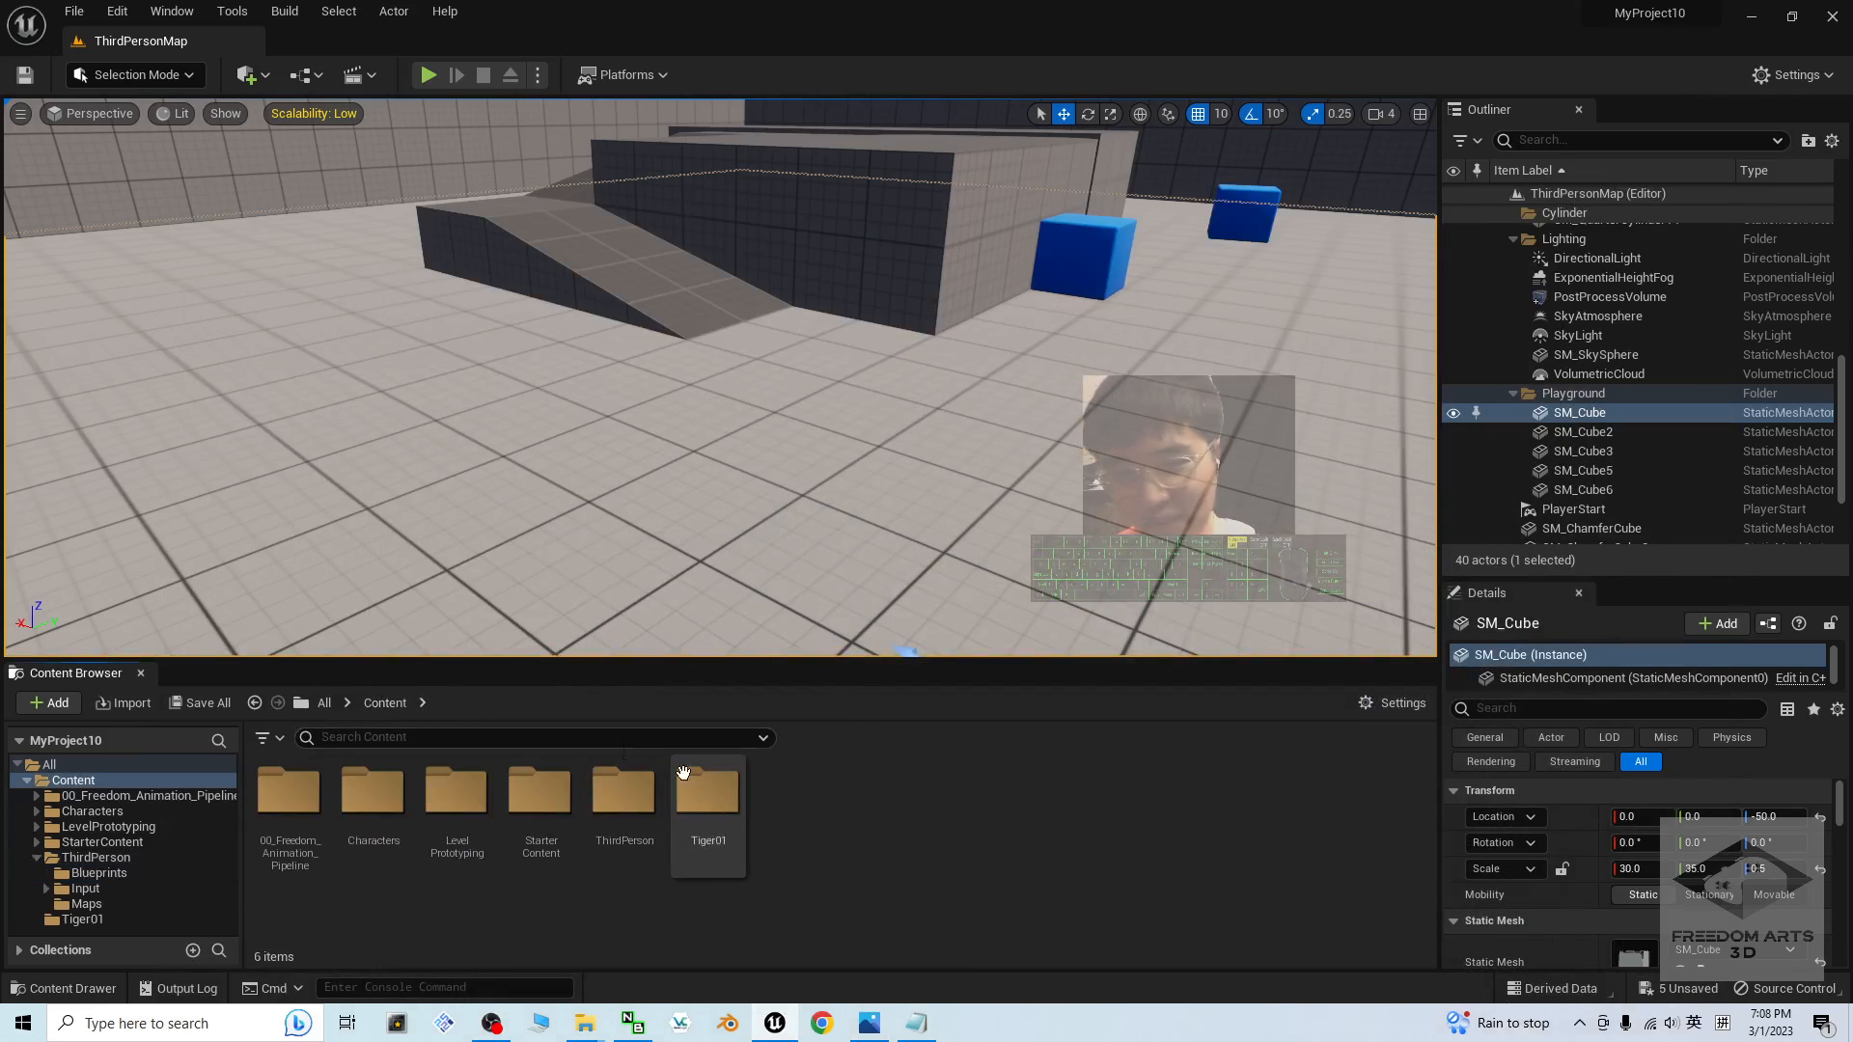
double_click(624, 792)
double_click(287, 794)
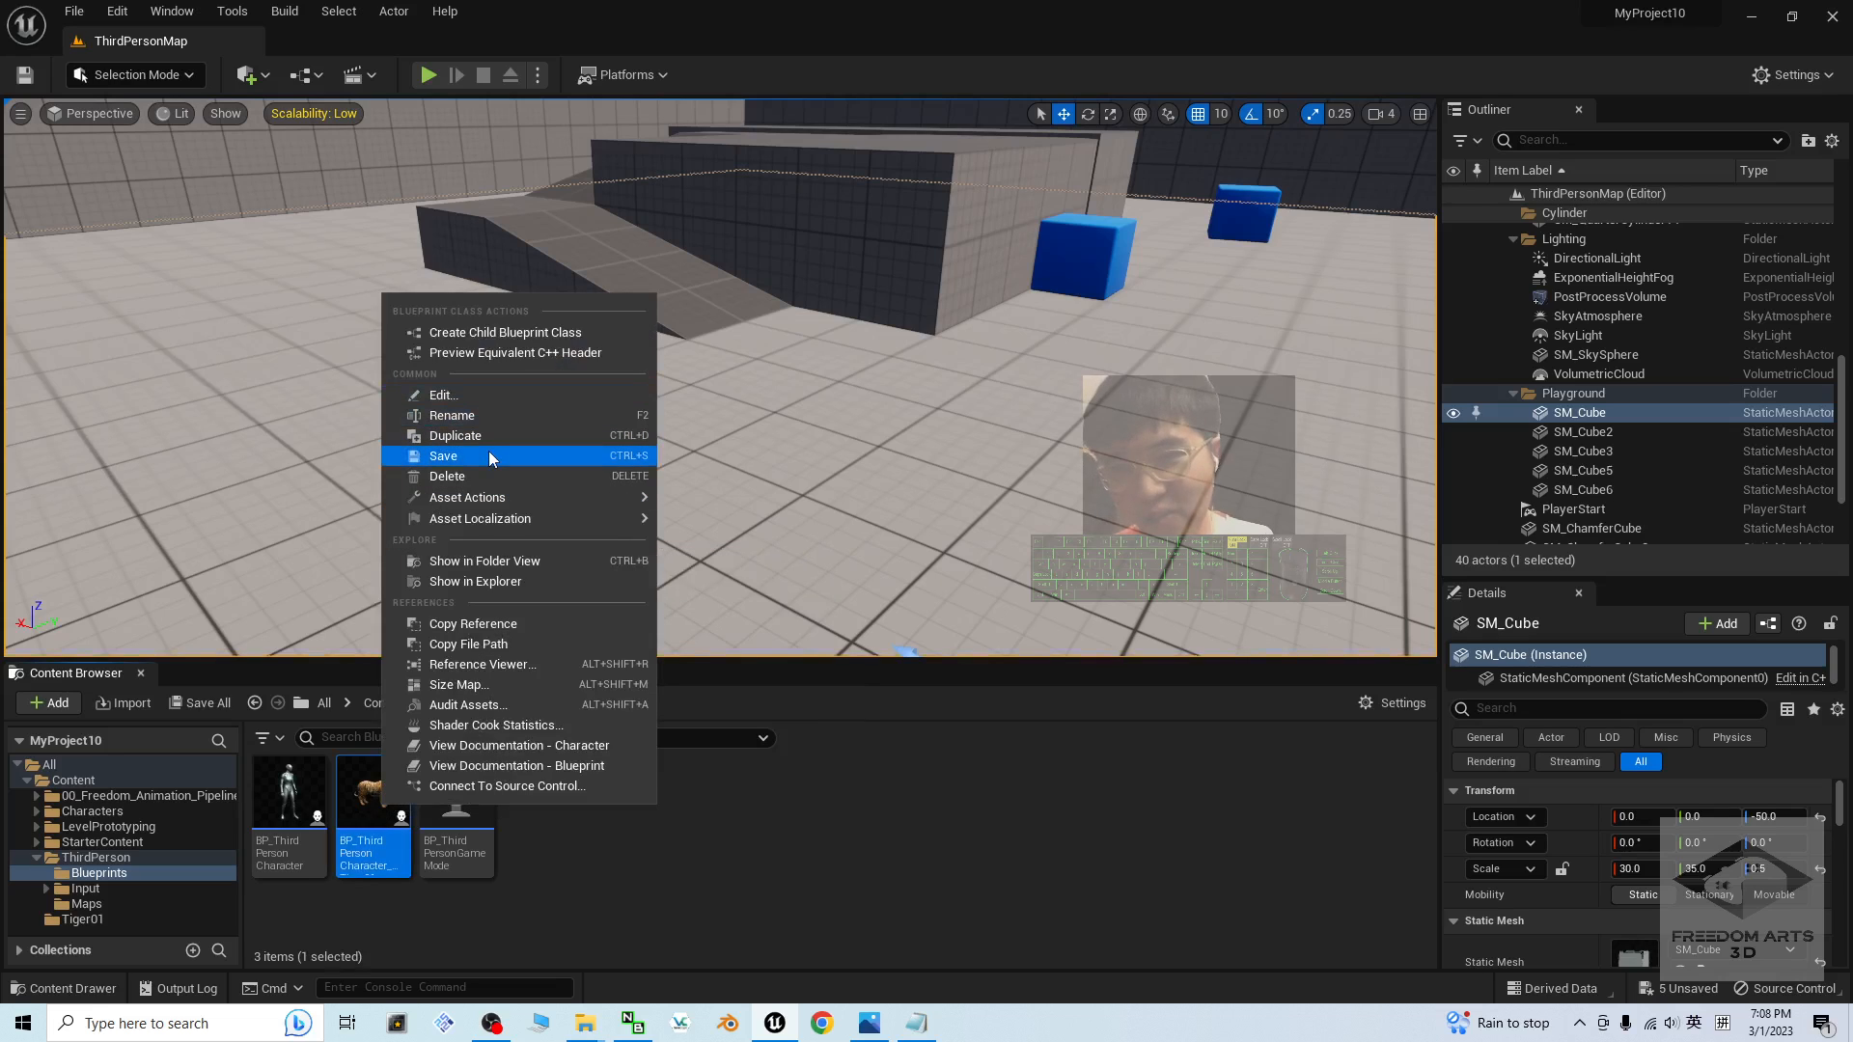
click(484, 437)
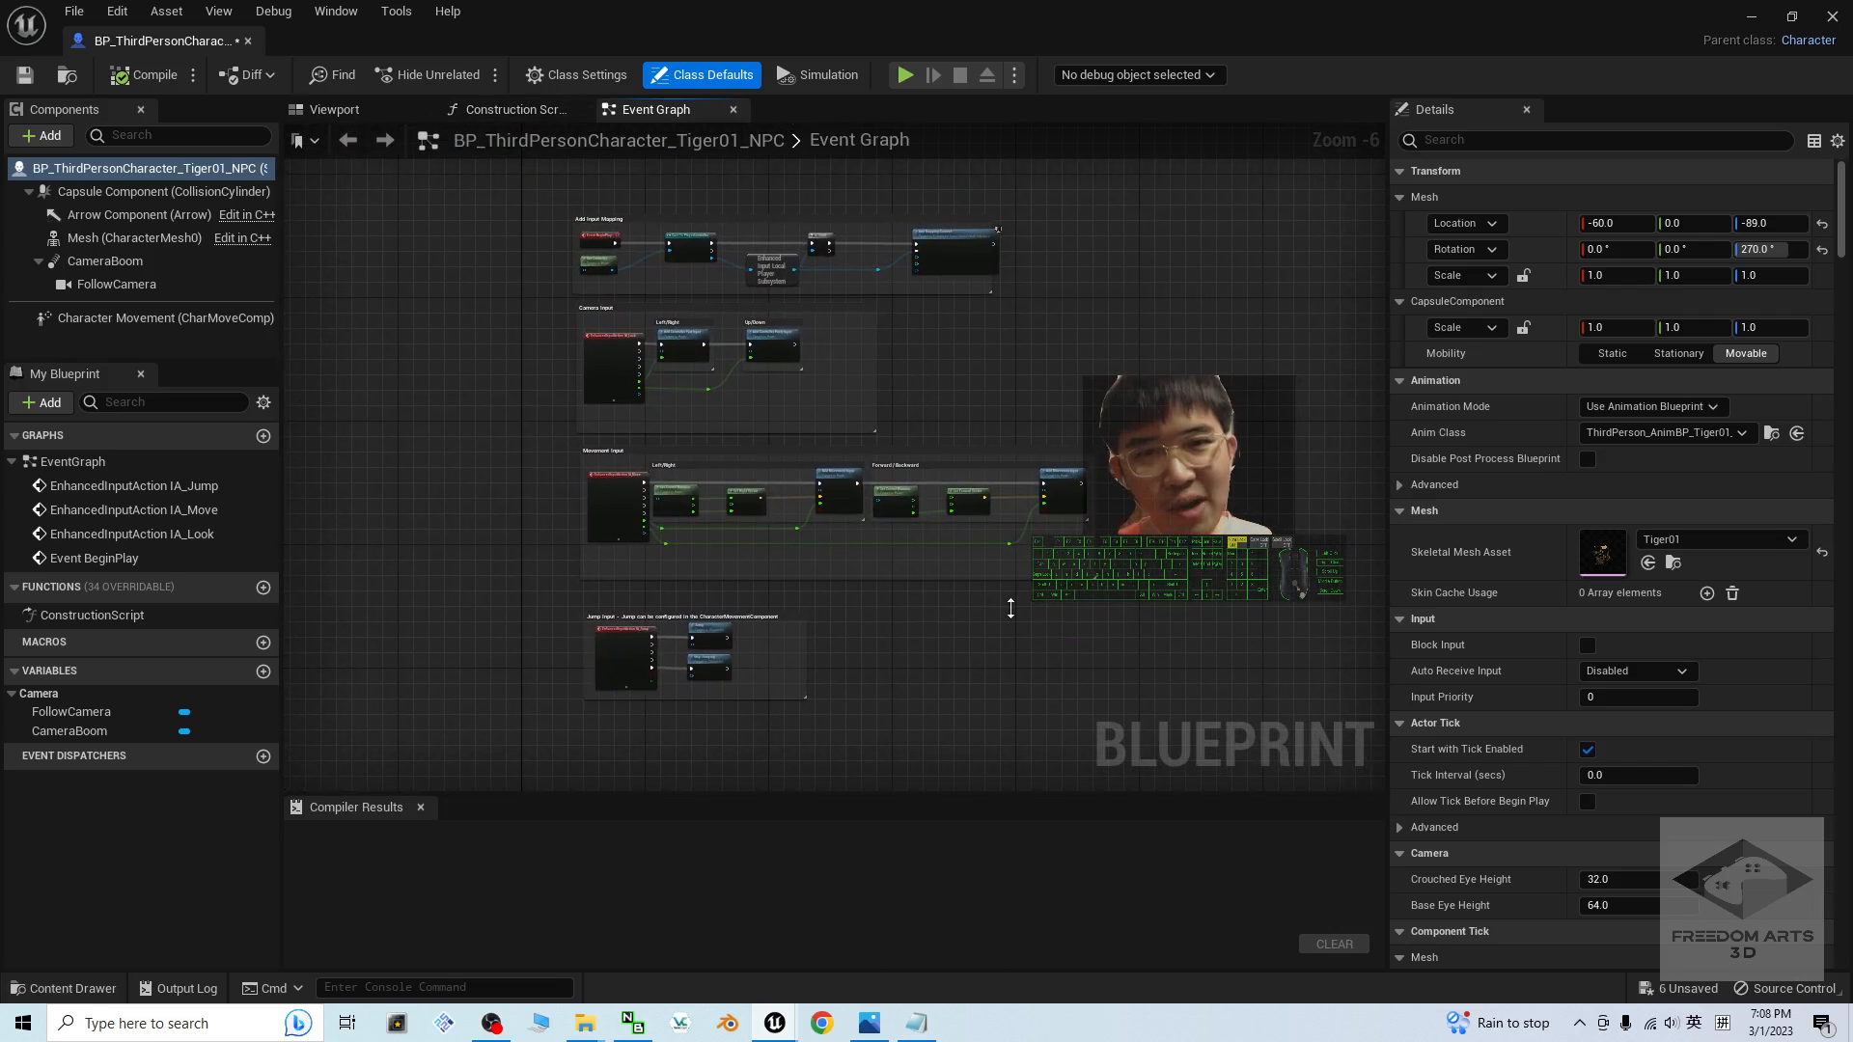
- Look over the jump input nodes in the Tiger01_NPC event graph, then compile the blueprint and close its editor
scroll(1011, 608, up, 5)
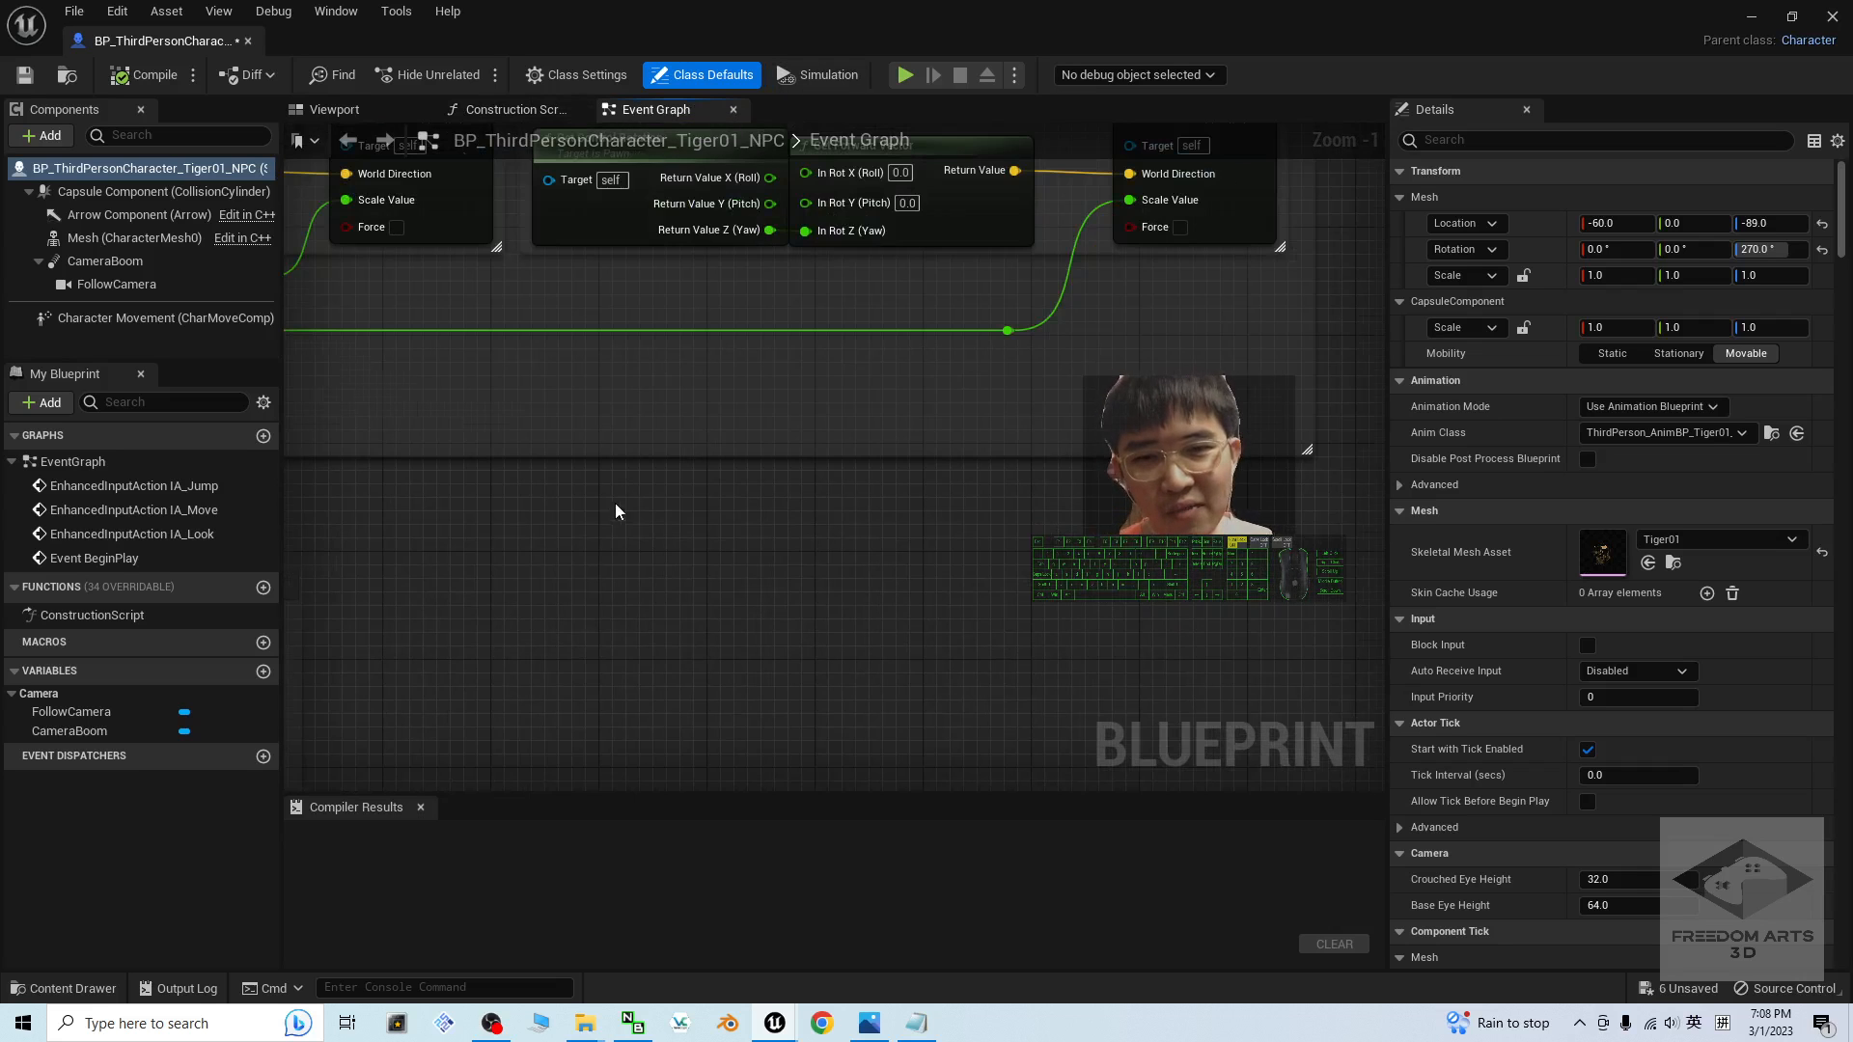
right_drag(615, 512, 952, 264)
right_drag(820, 526, 1233, 327)
right_drag(811, 599, 892, 550)
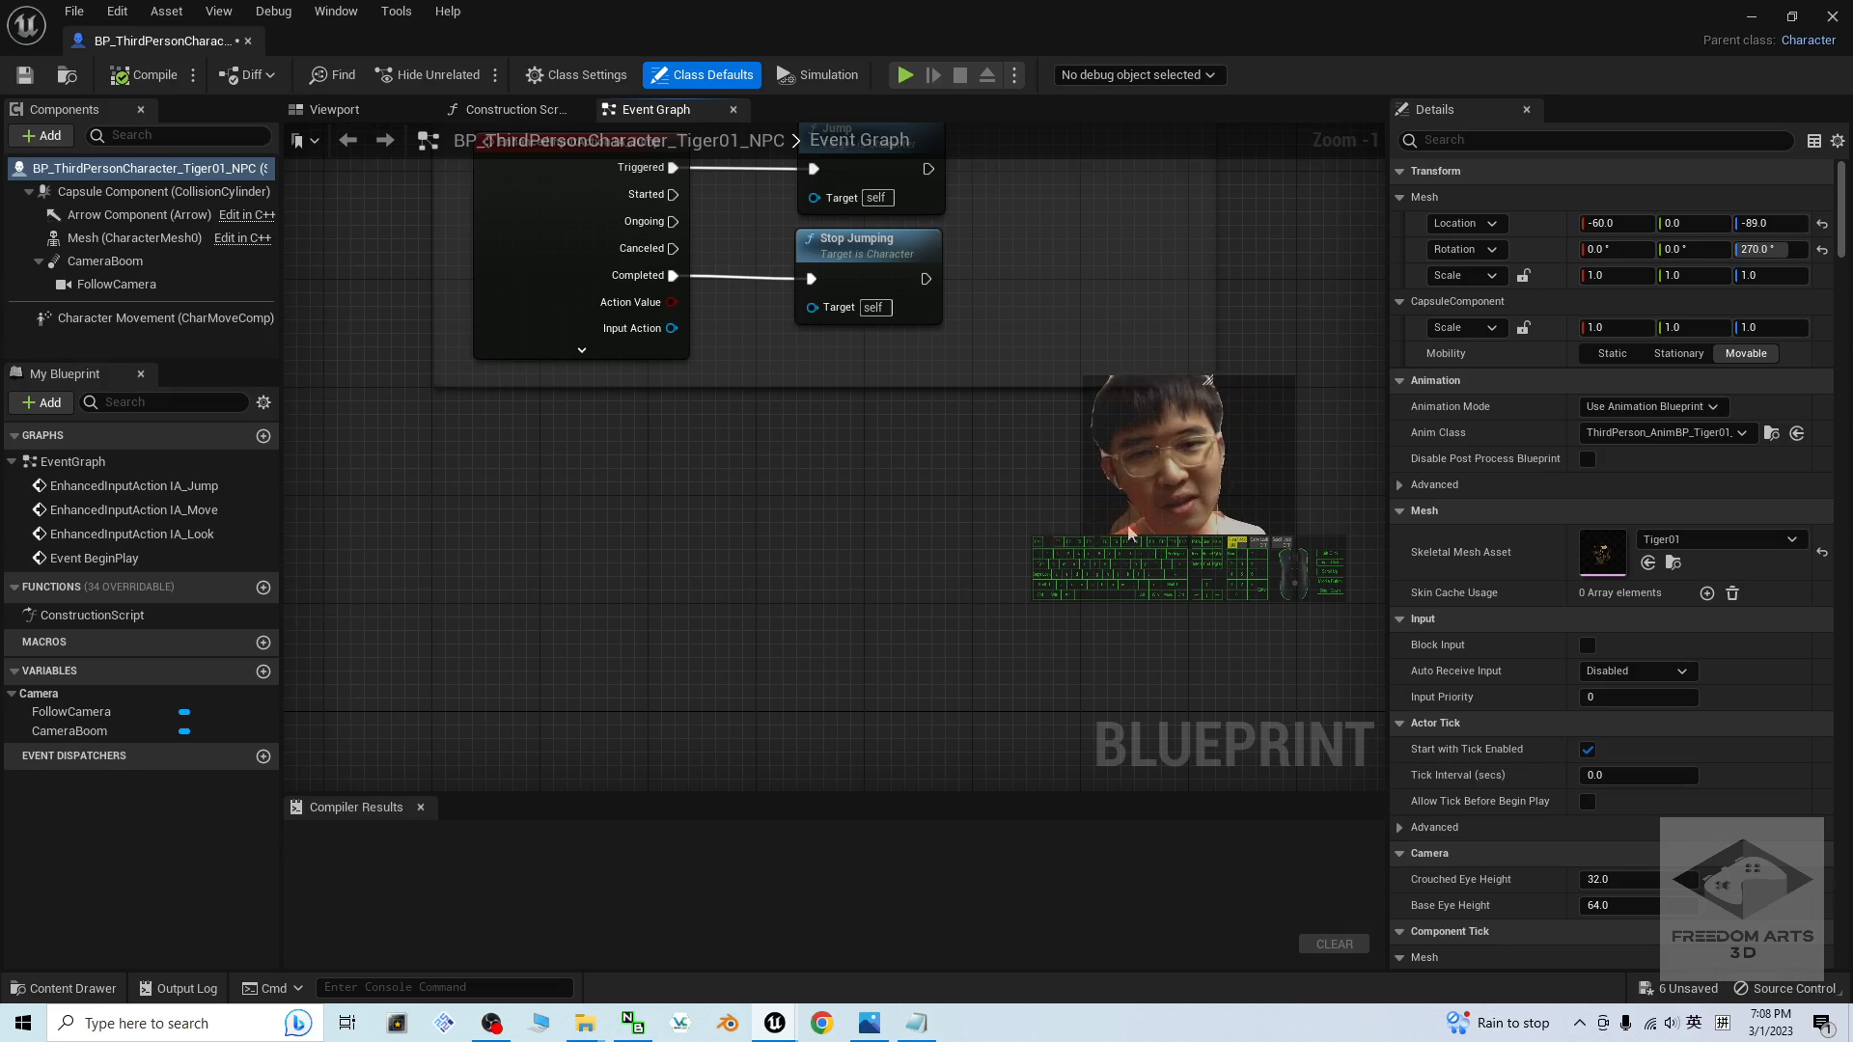
right_drag(741, 486, 685, 572)
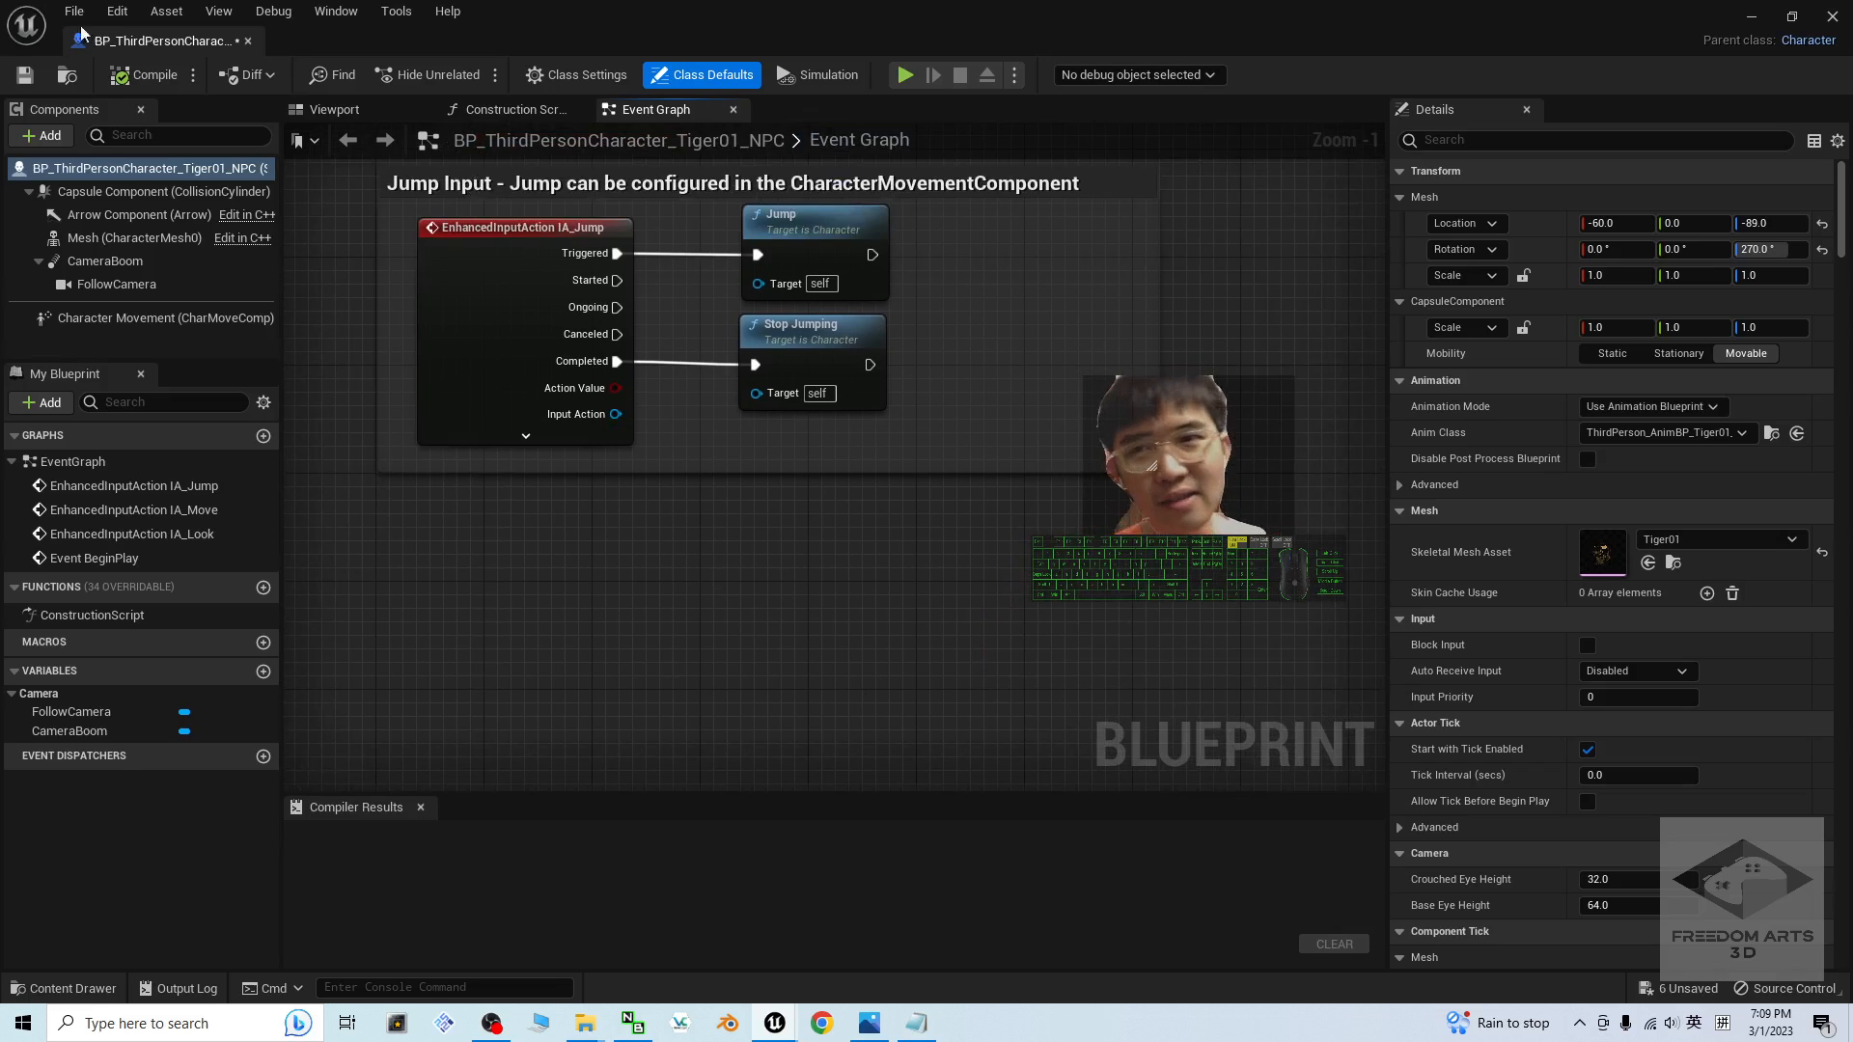
click(145, 75)
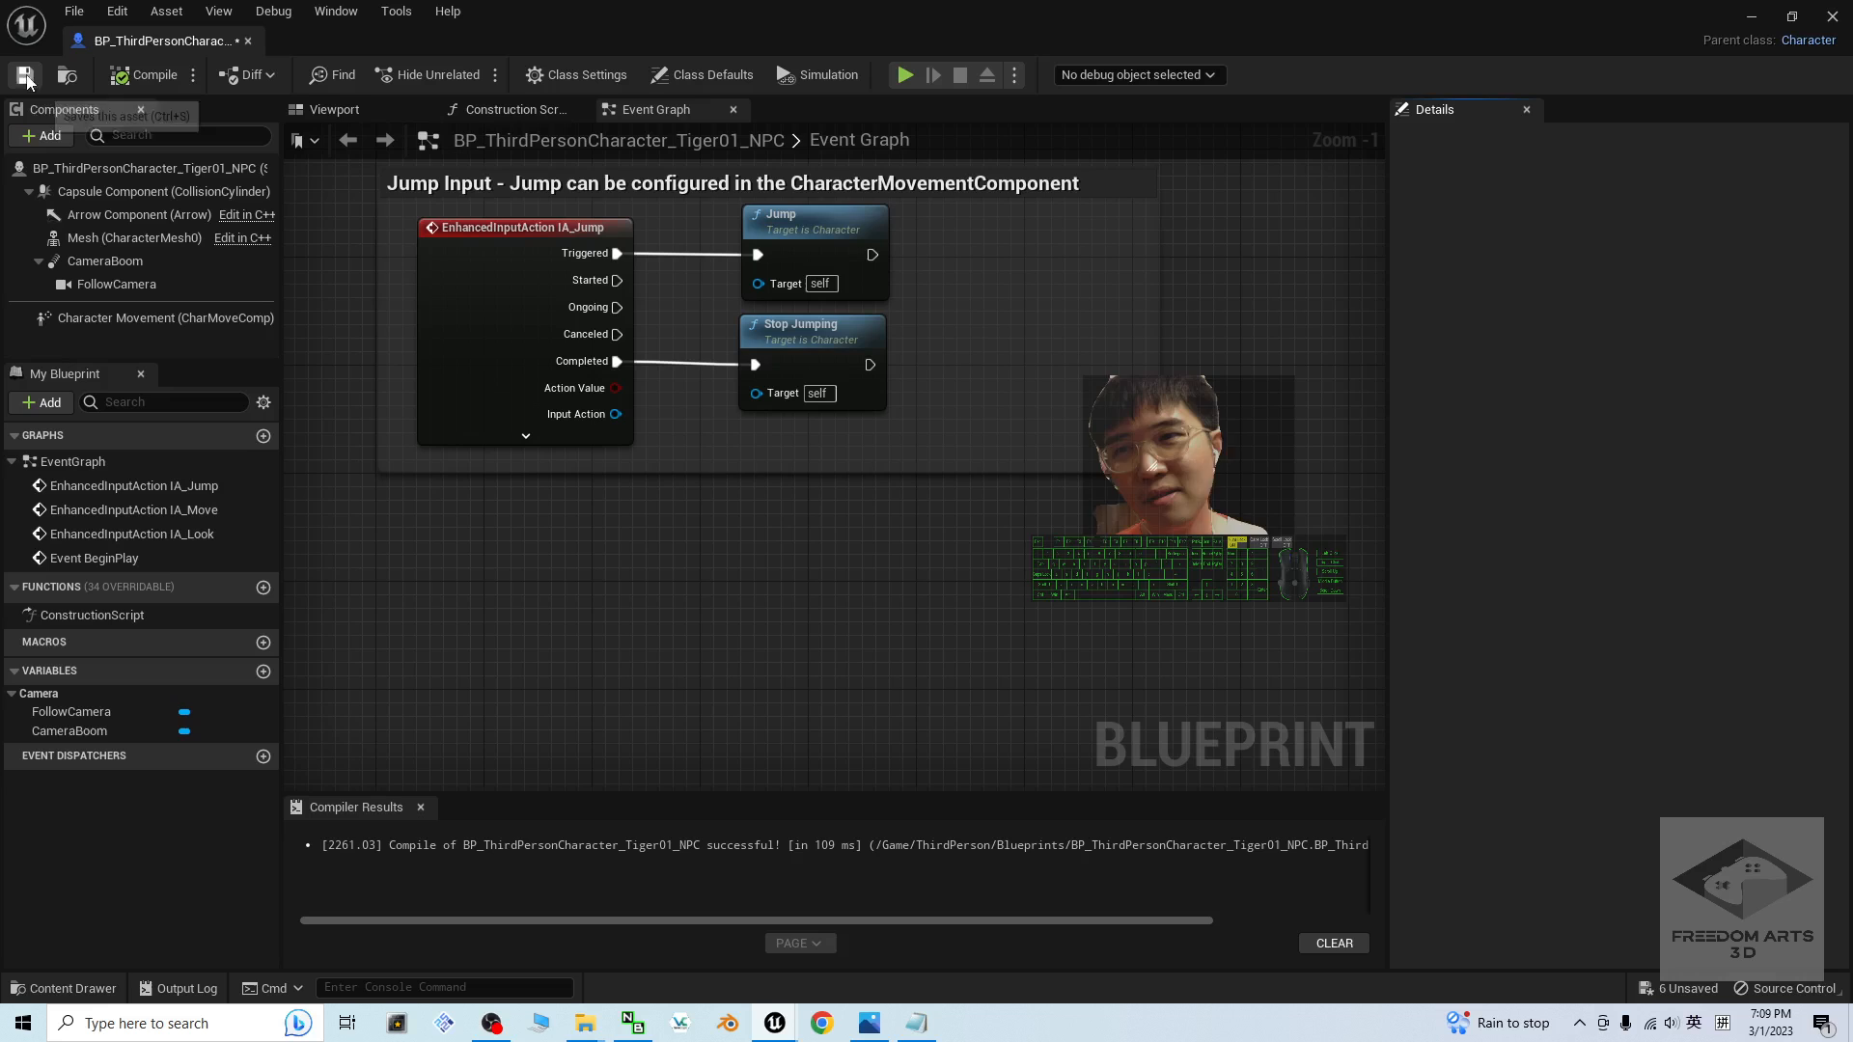
click(1832, 16)
- Place two instances of BP_ThirdPersonCharacter_Tiger01_NPC on the level floor, with the second near the blue cubes and rotated -60° about Z
drag(456, 806, 439, 281)
drag(480, 782, 1170, 252)
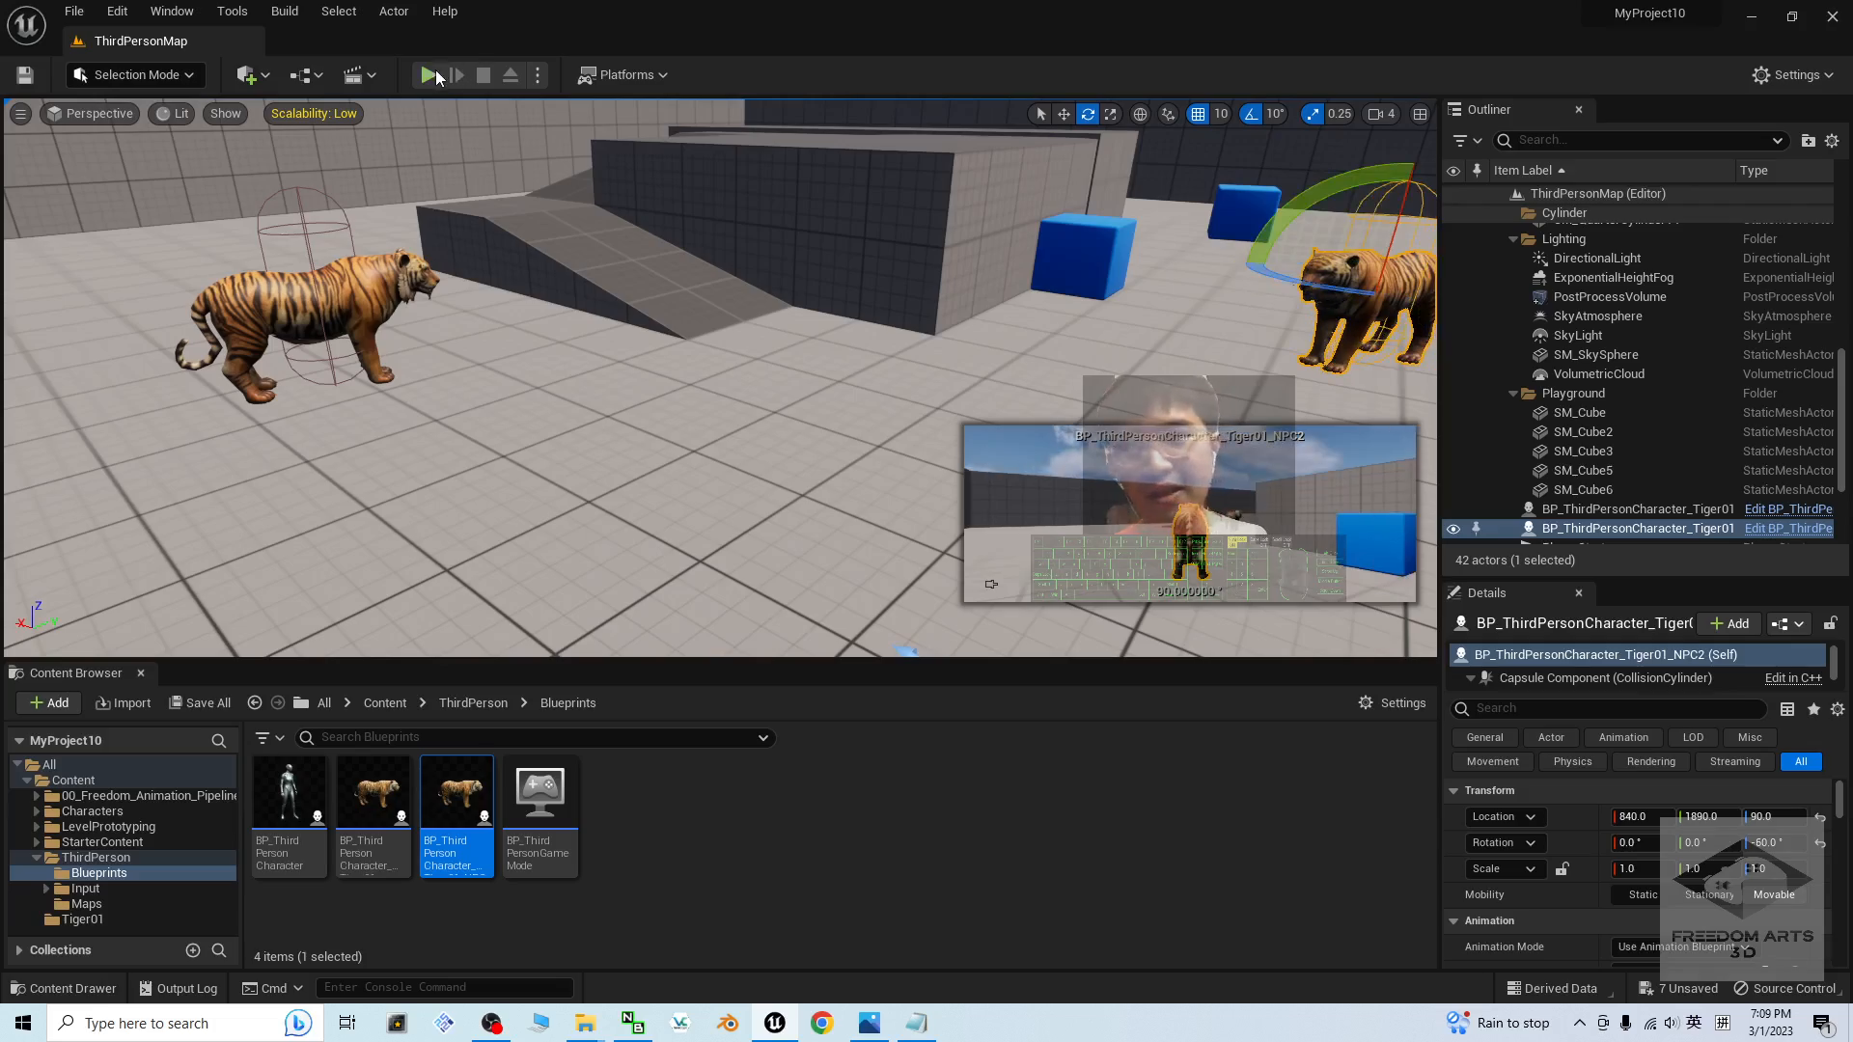
- Play-test the level by running the player tiger around and into the placed NPC tigers, and stop the session
click(429, 75)
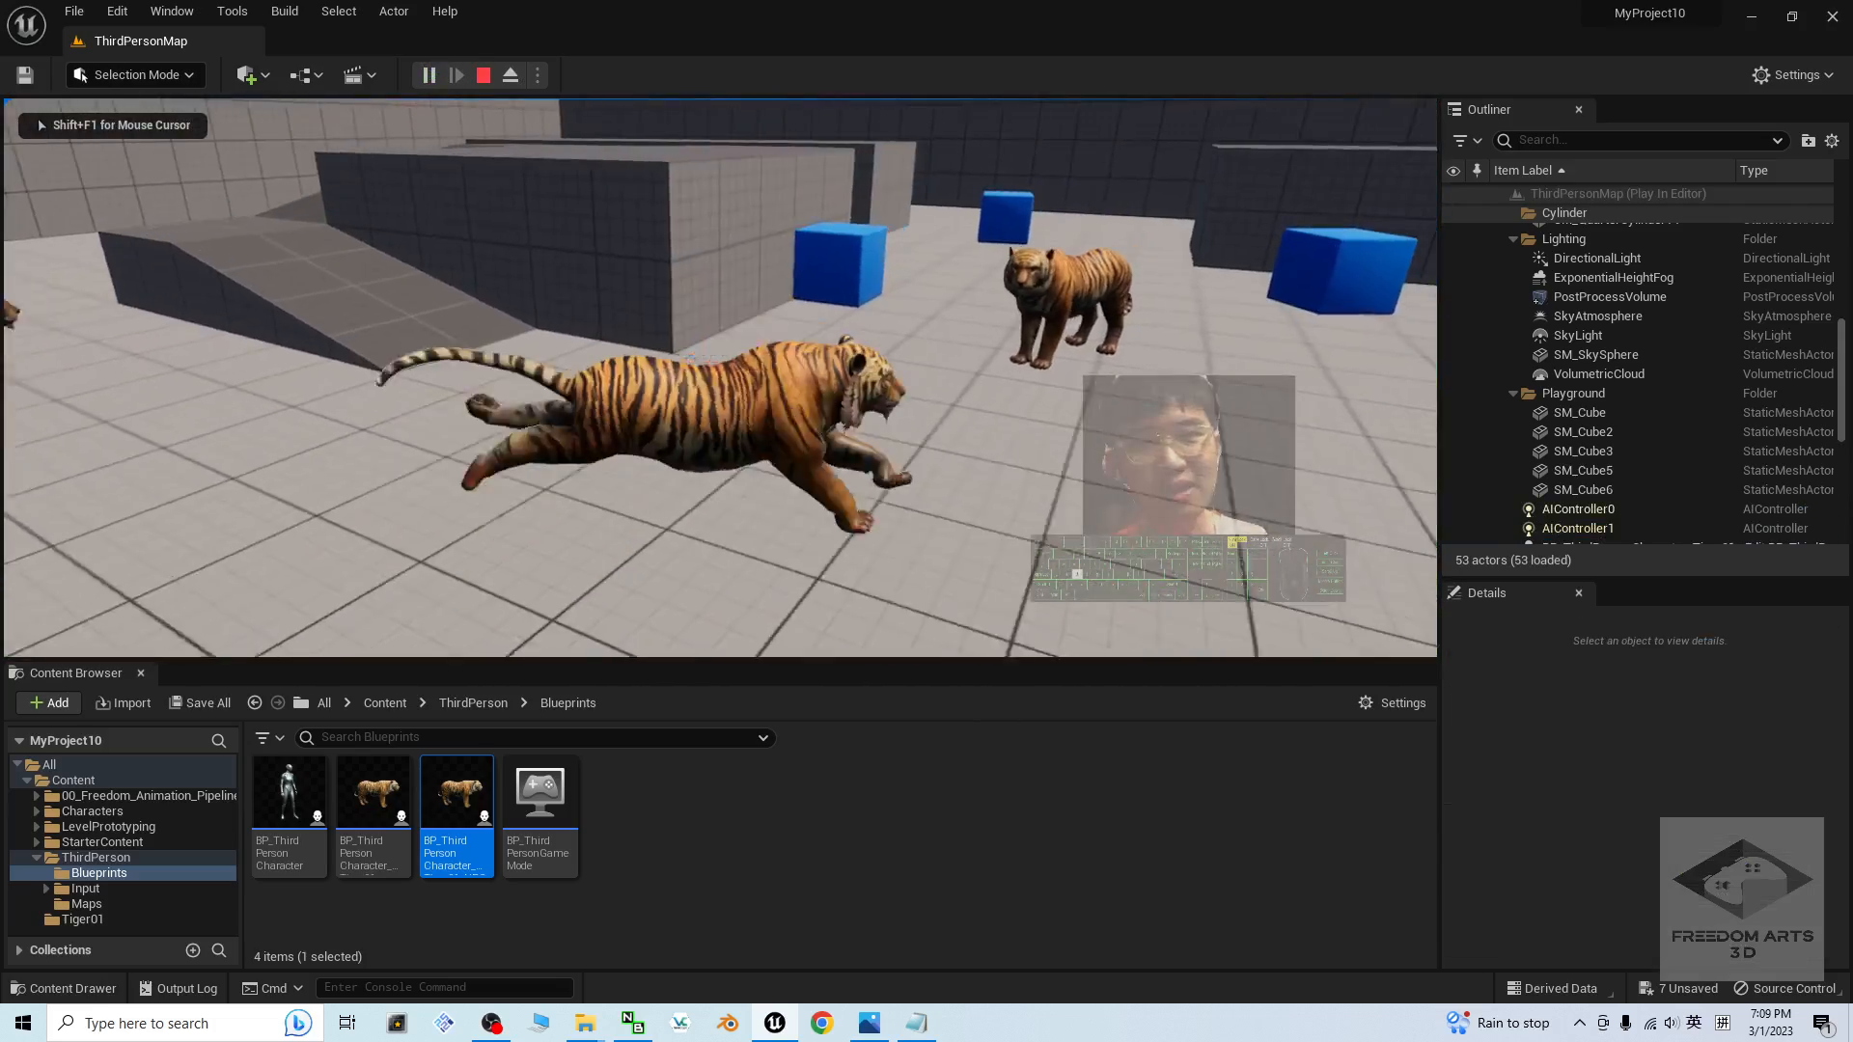
key(s)
key(d)
key(w)
key(d)
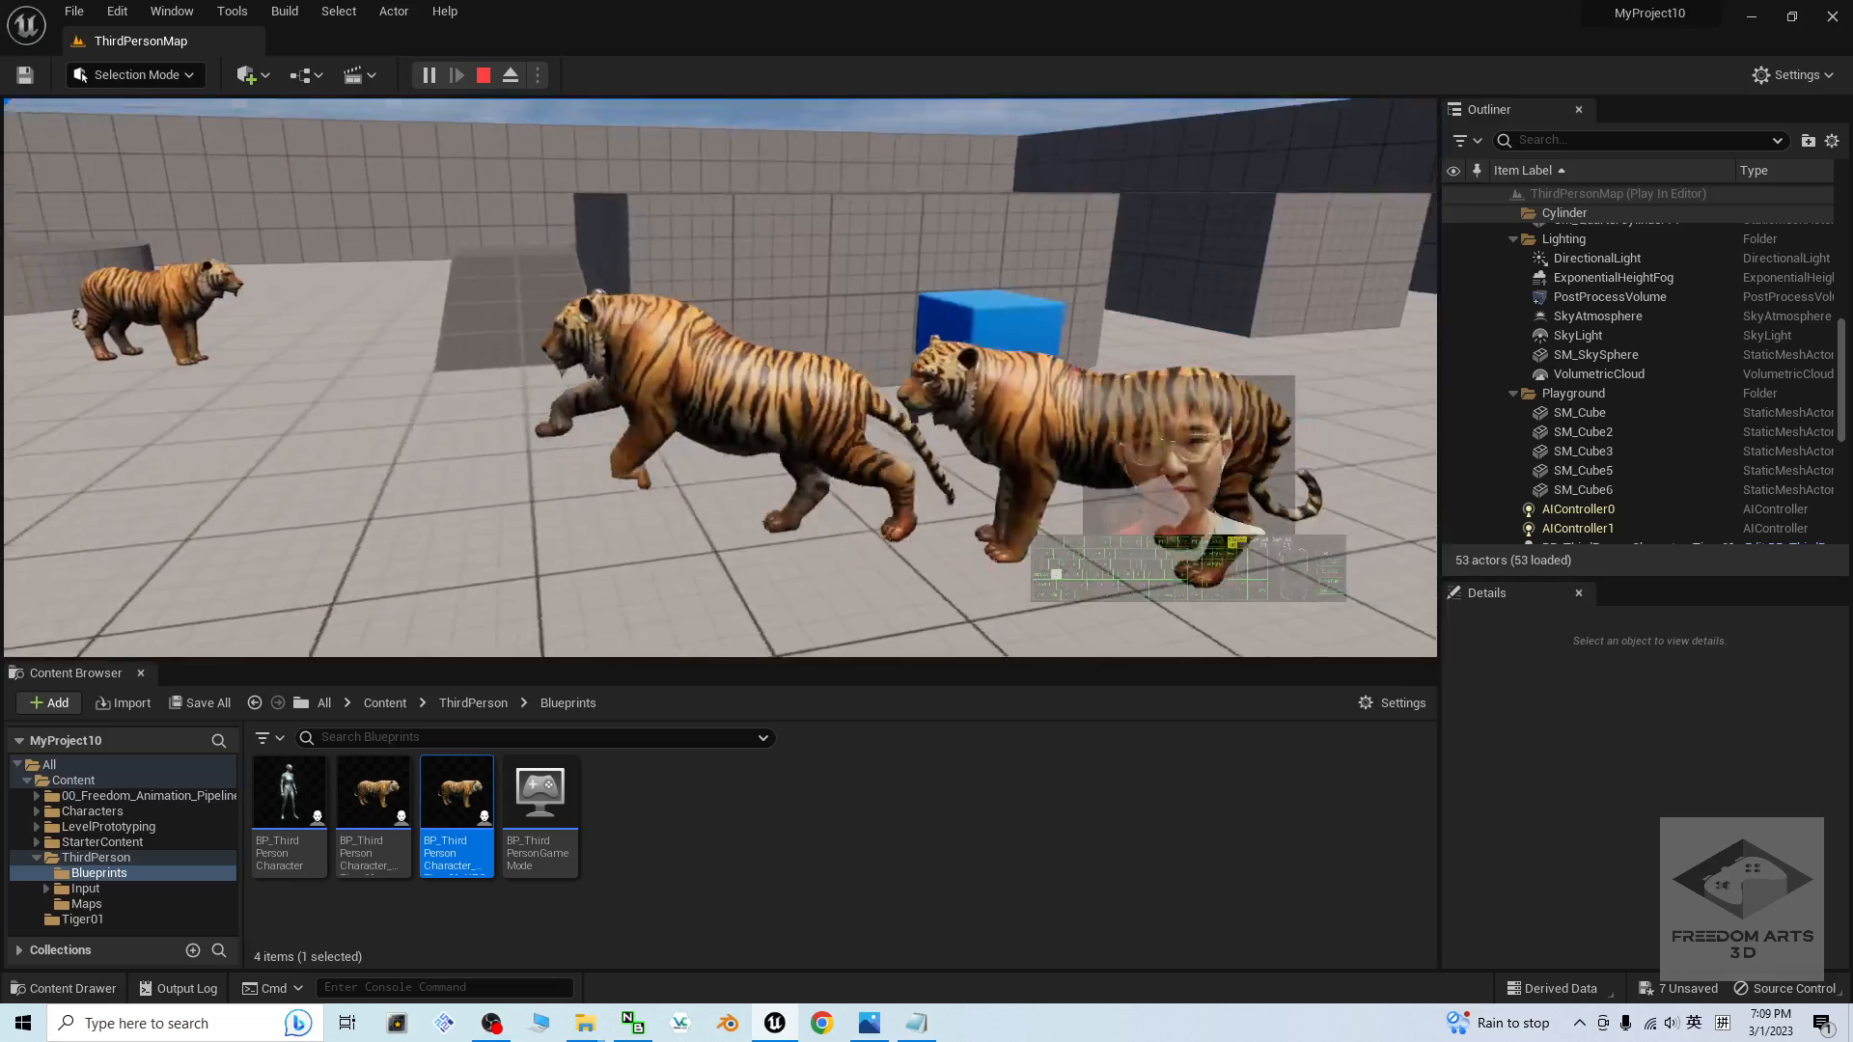
key(a)
key(s)
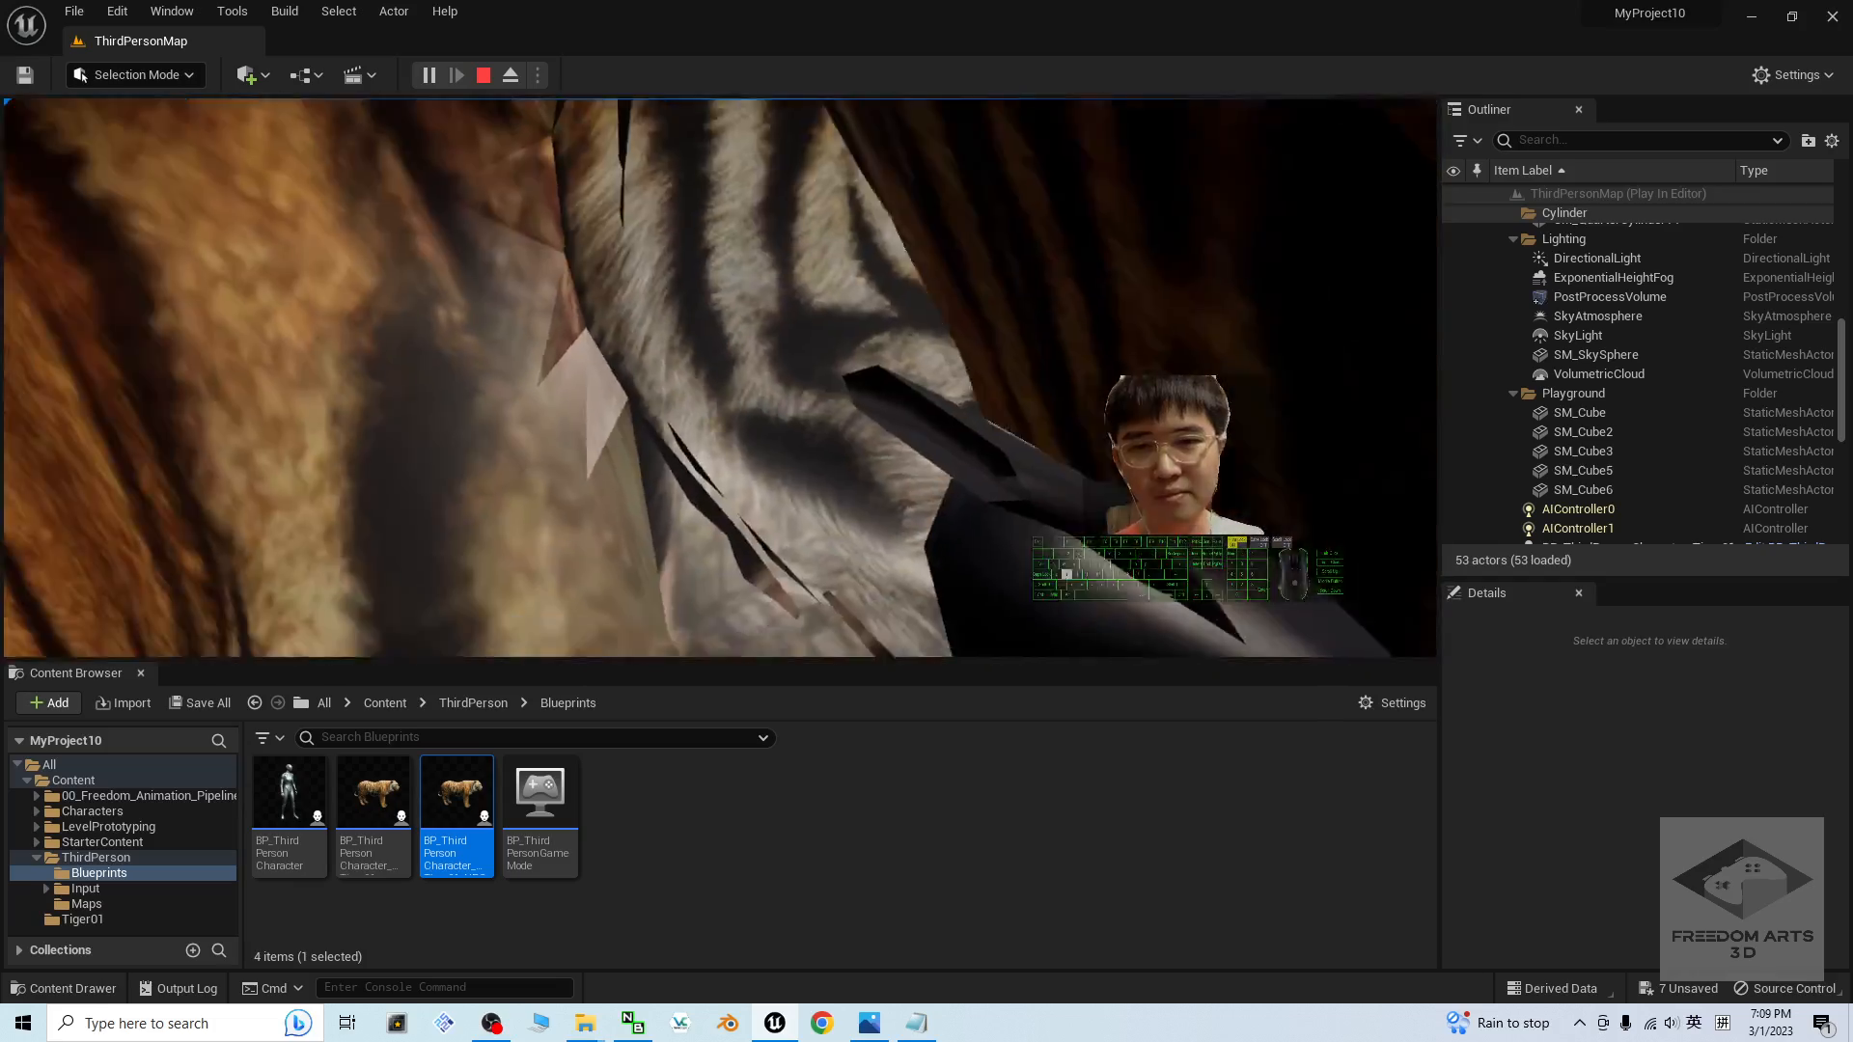
key(d)
key(s)
key(d)
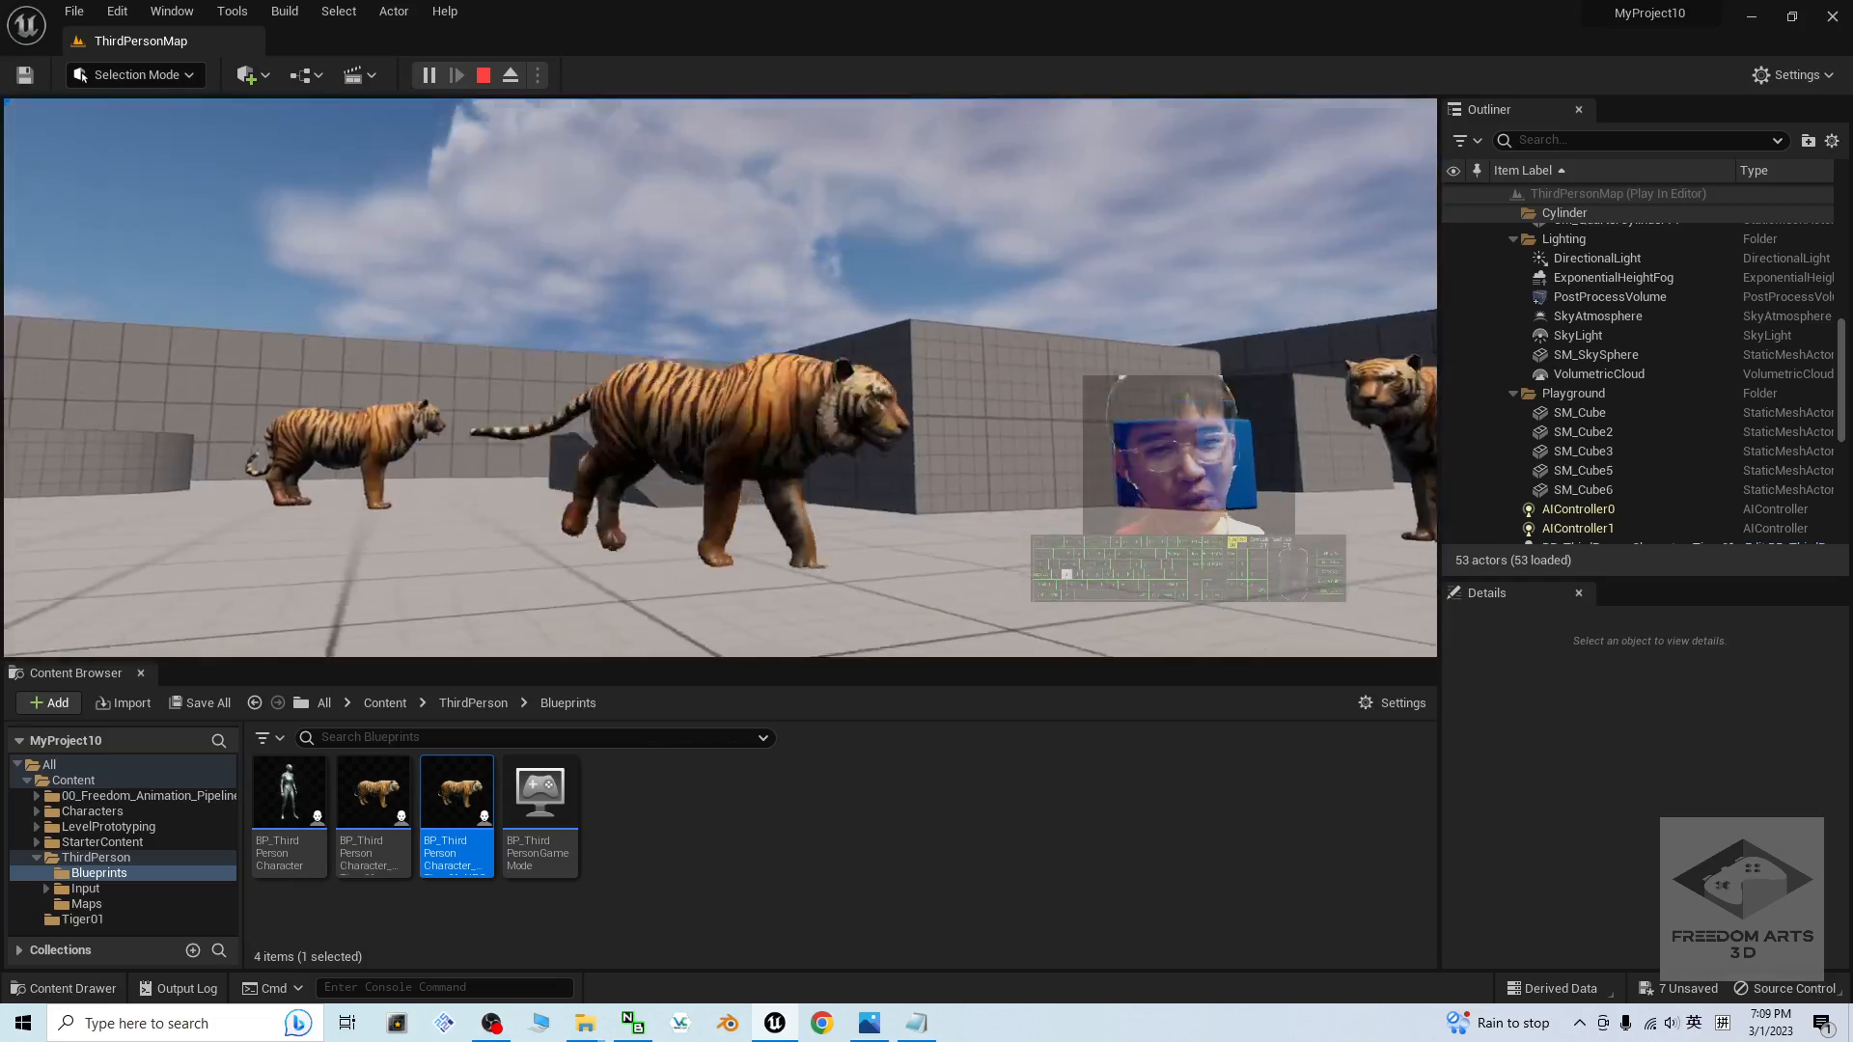
key(s)
key(d)
key(s)
key(d)
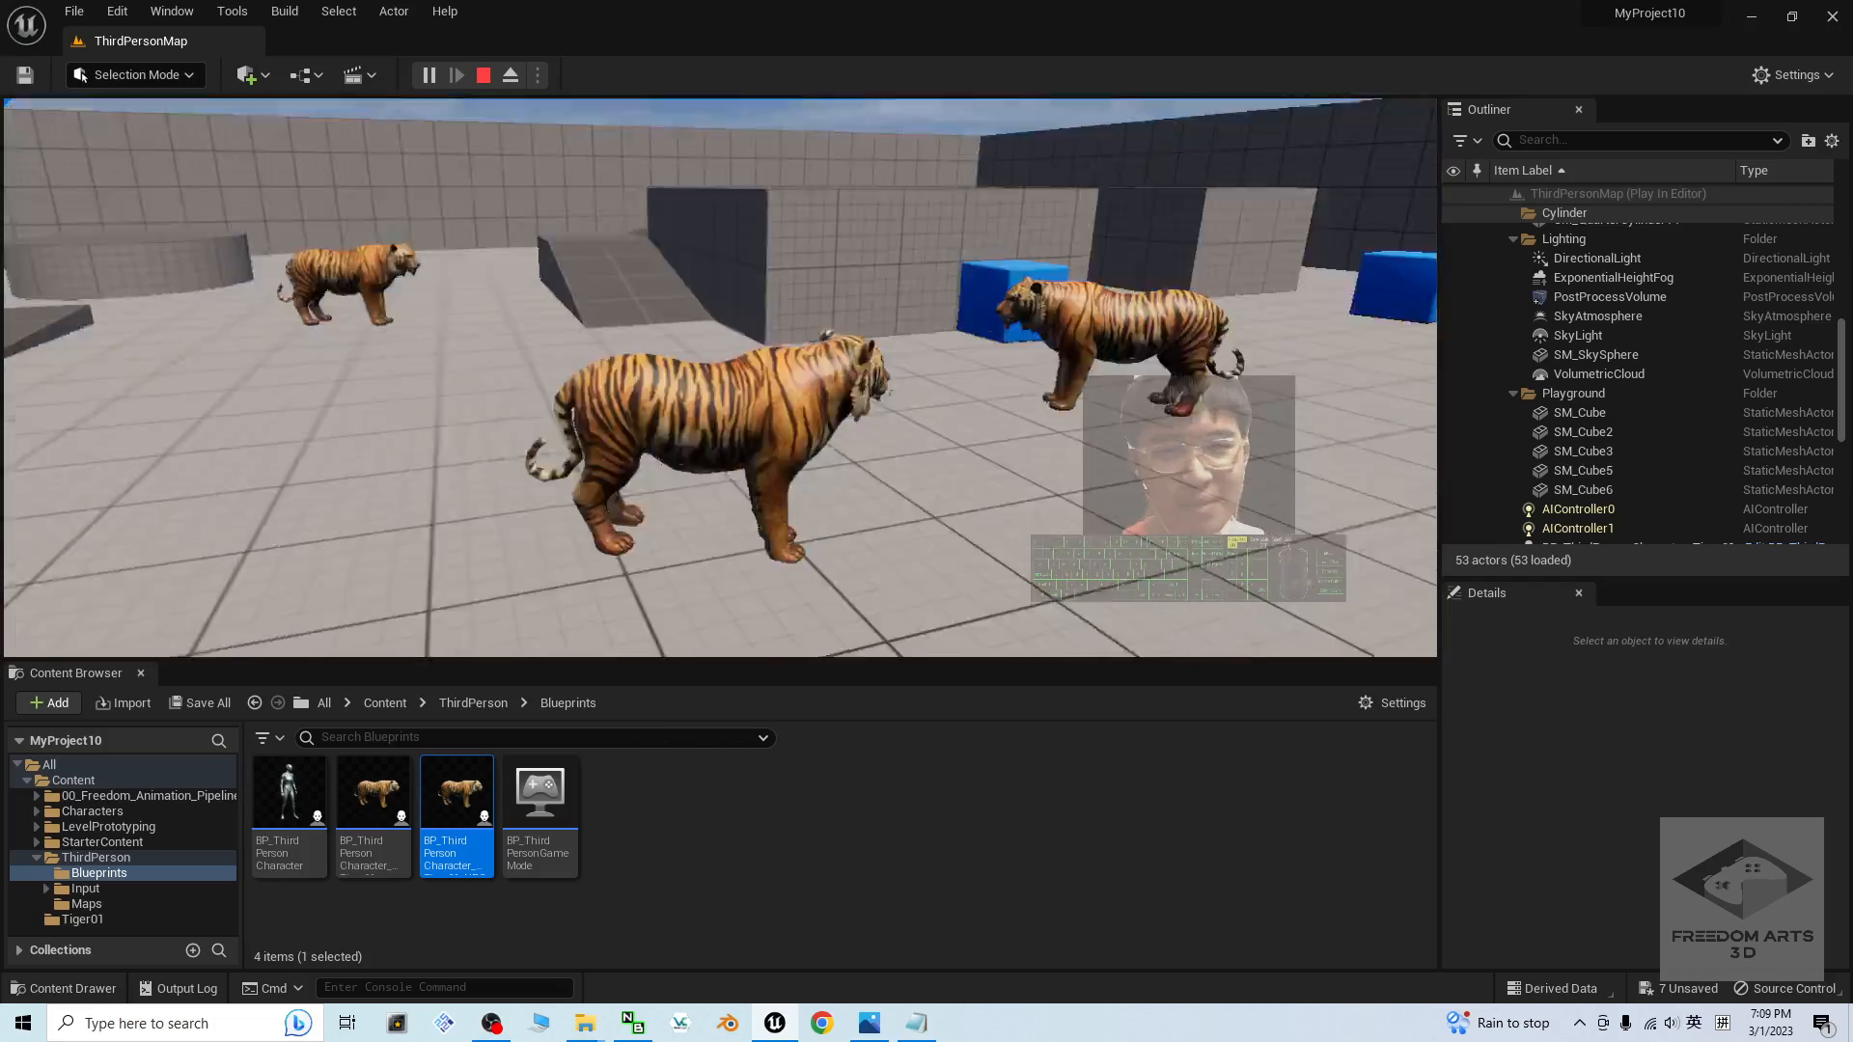
key(w)
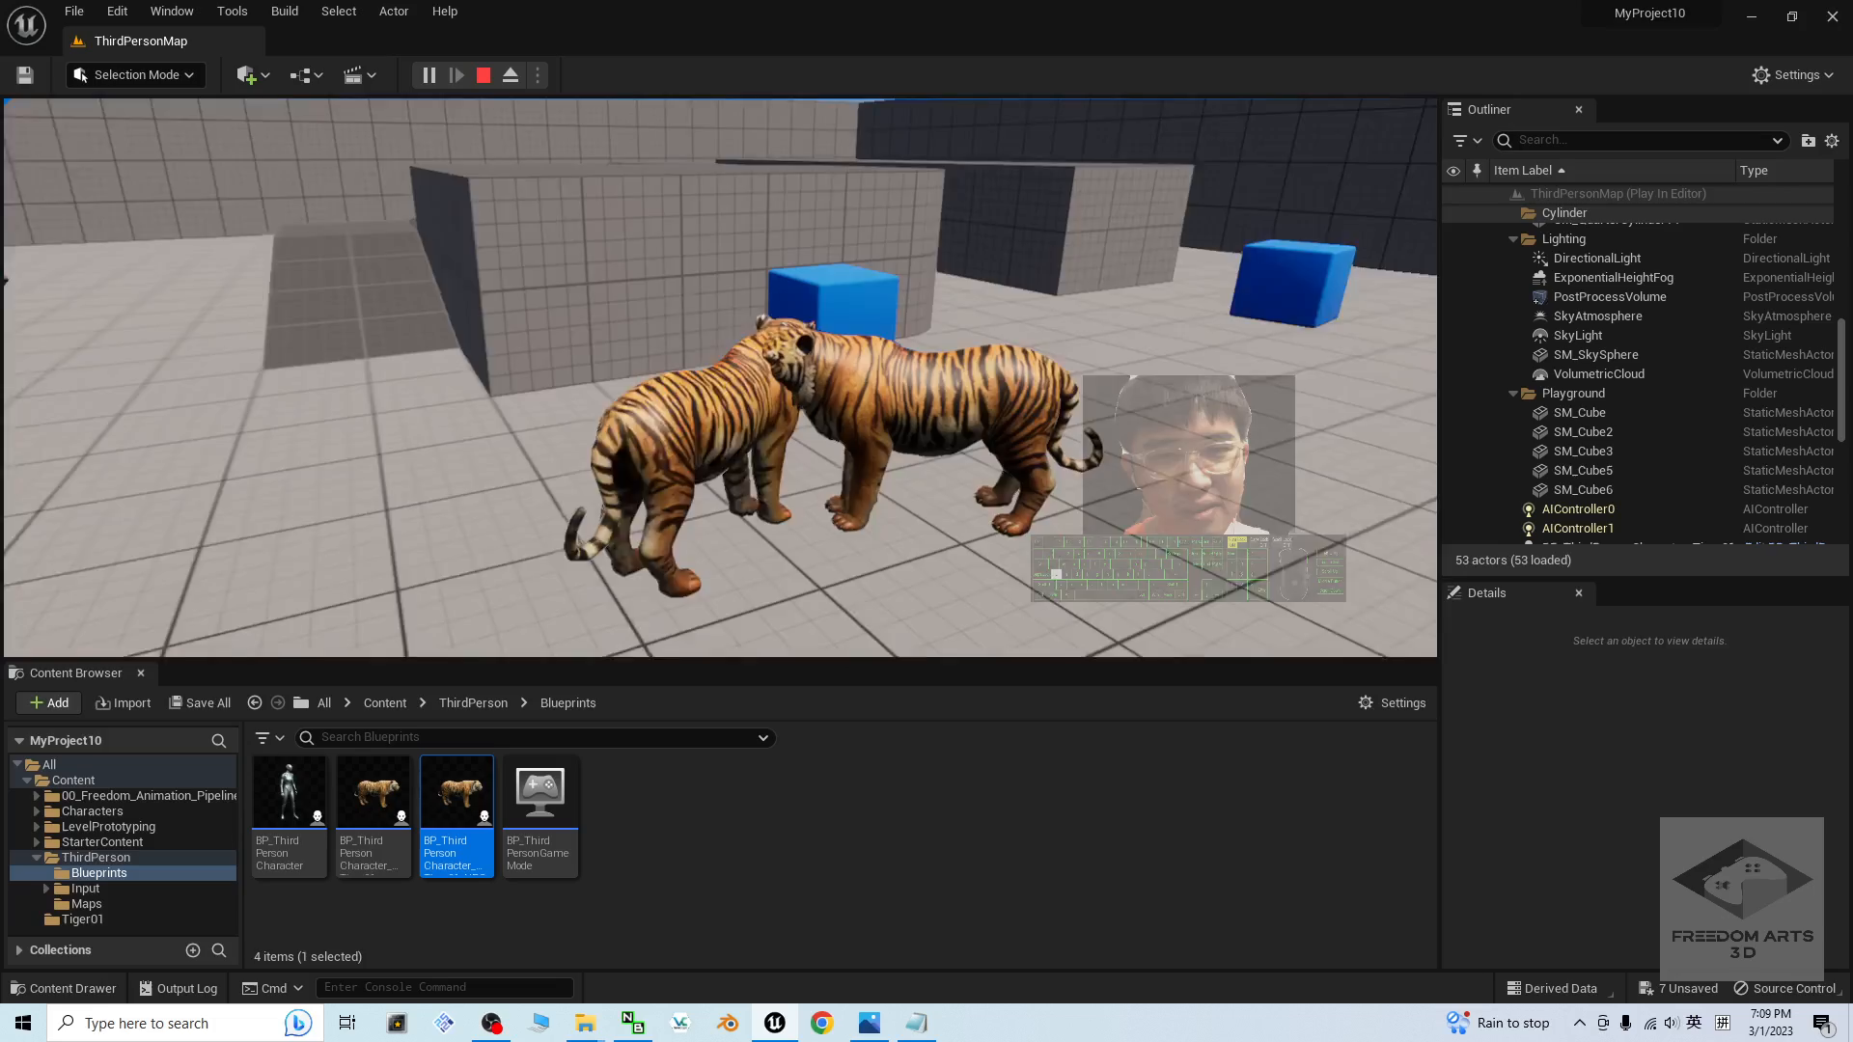
key(s)
key(d)
key(w)
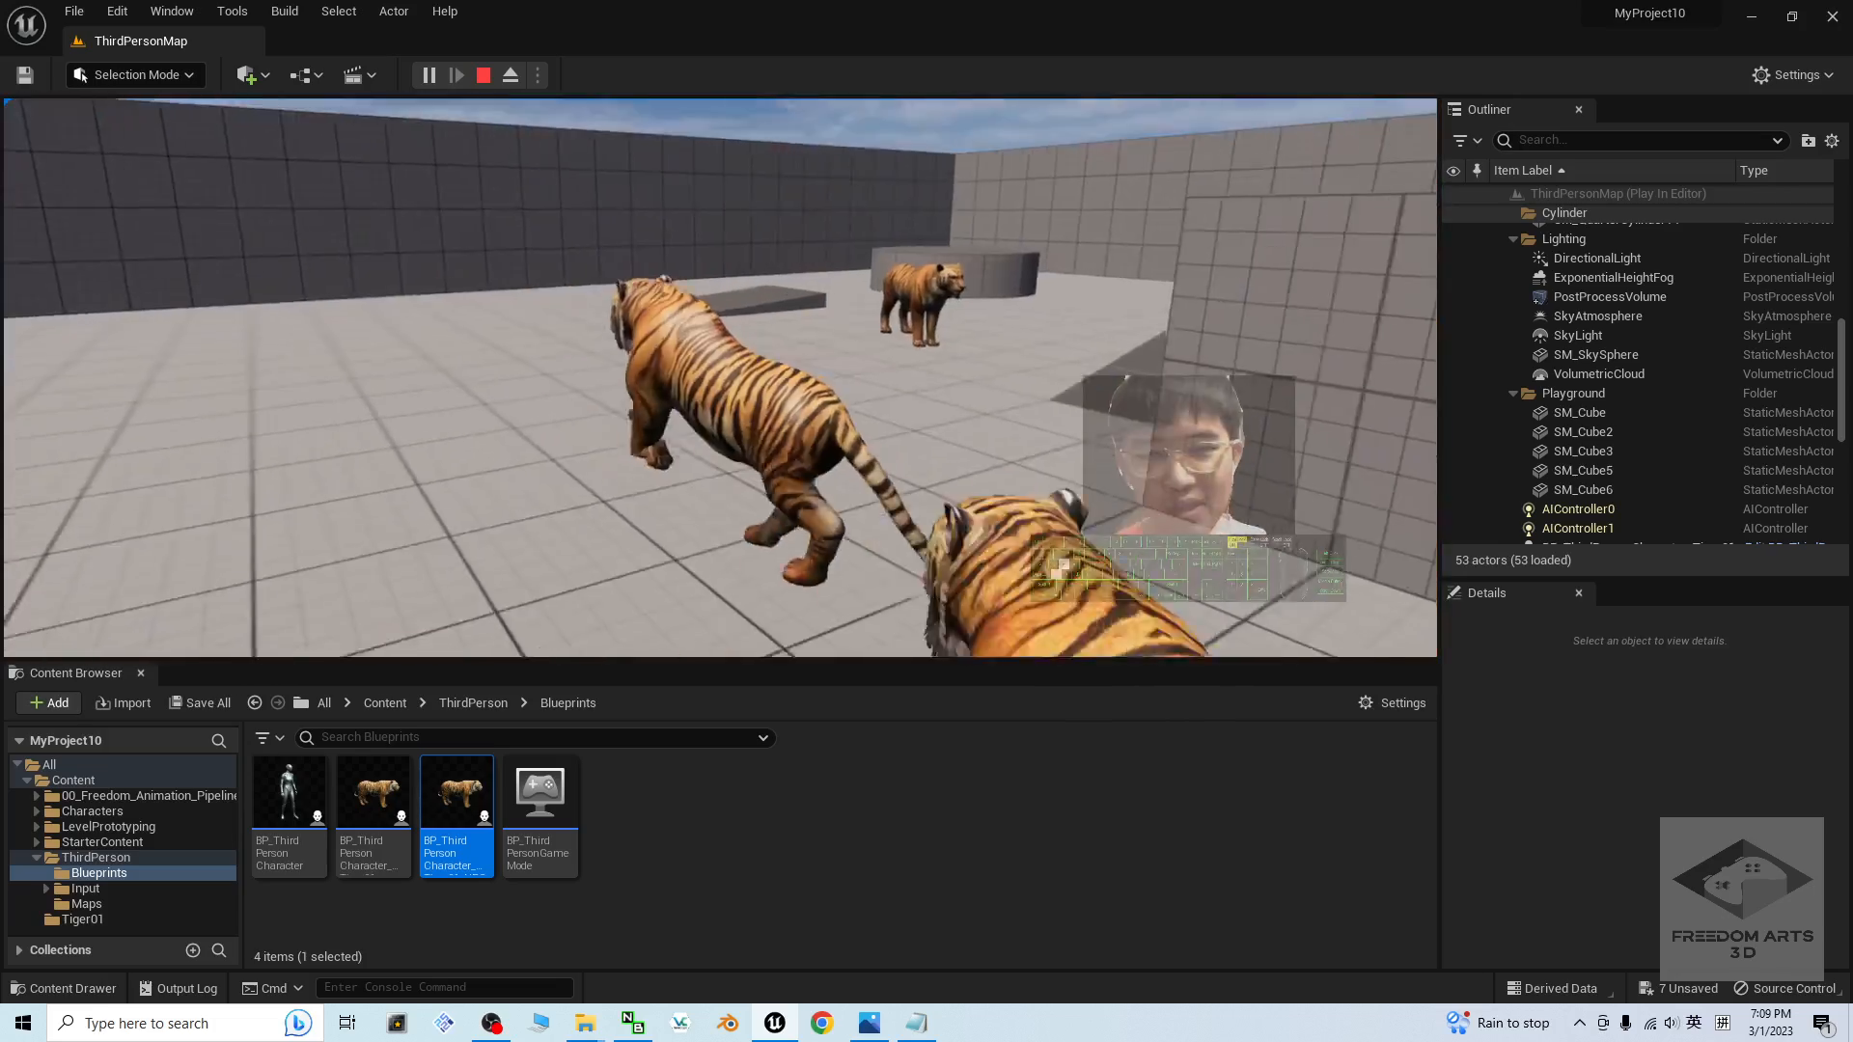
key(Escape)
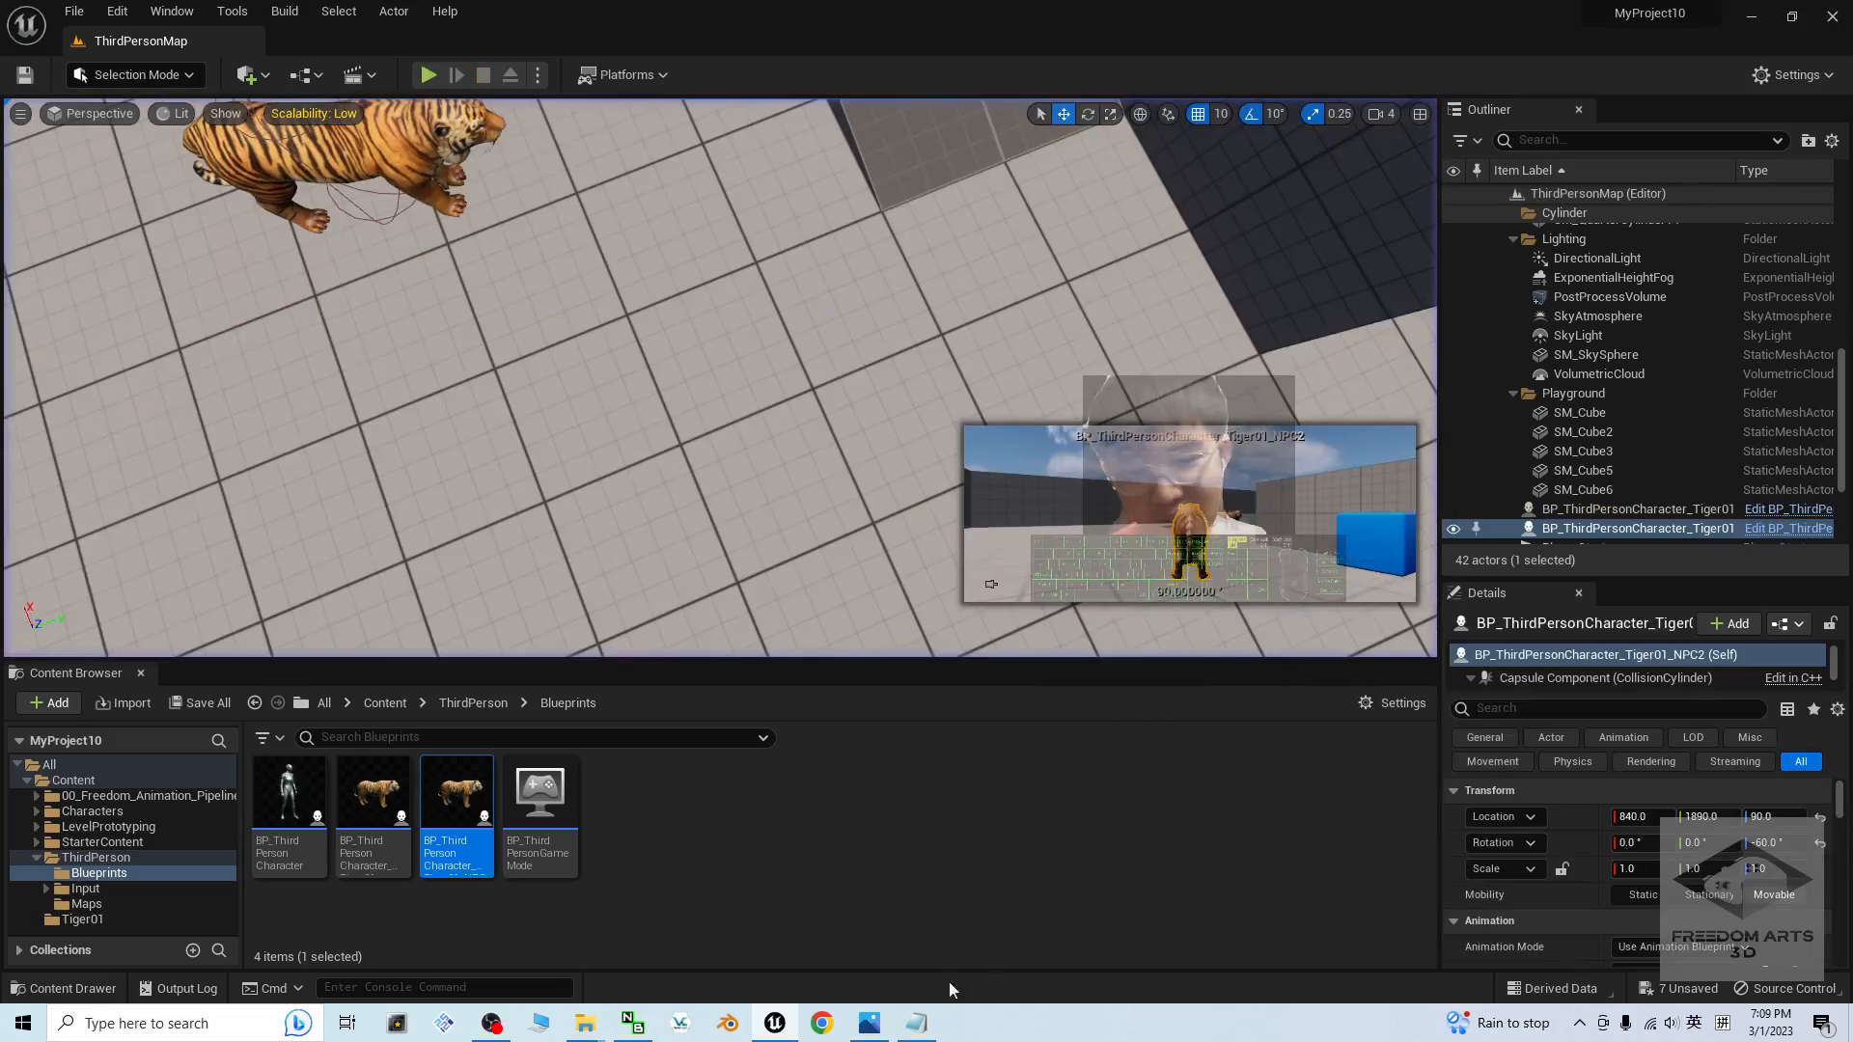
- Switch to the image viewer to look at cover.jpg, and return to Unreal Engine
click(880, 1023)
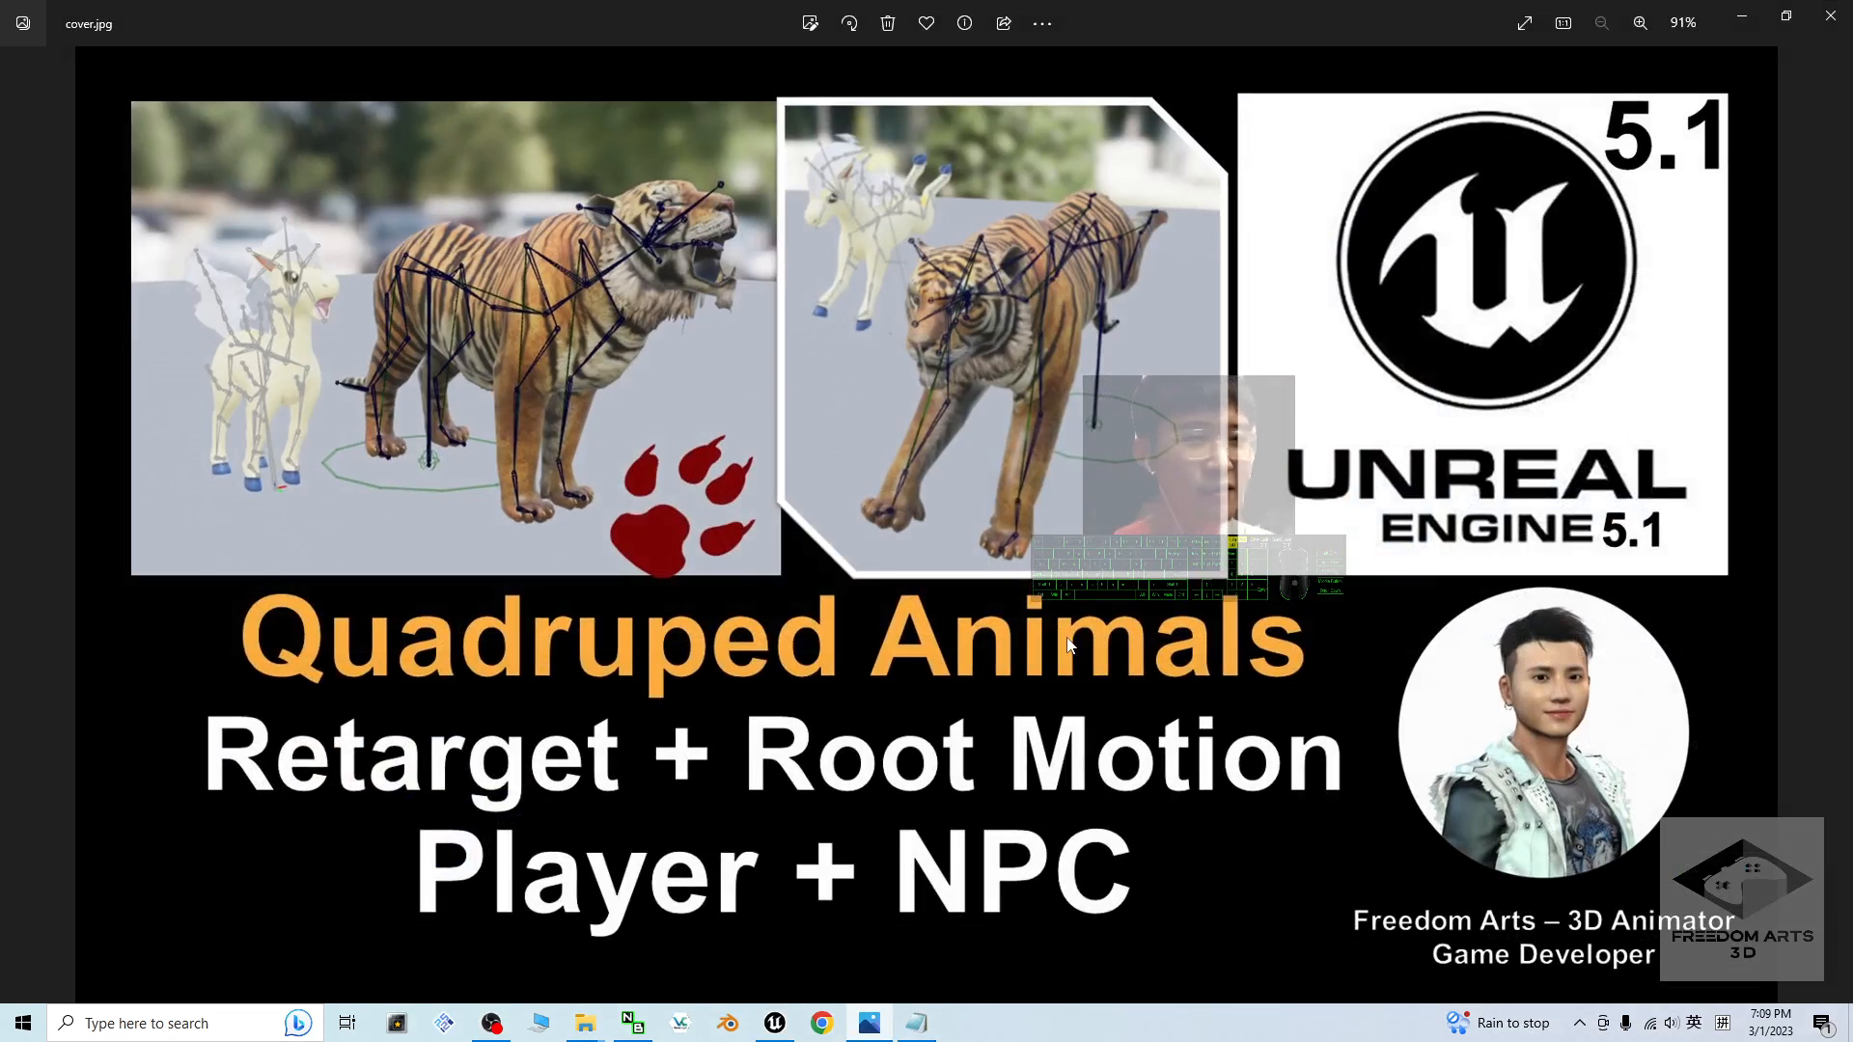
click(778, 1023)
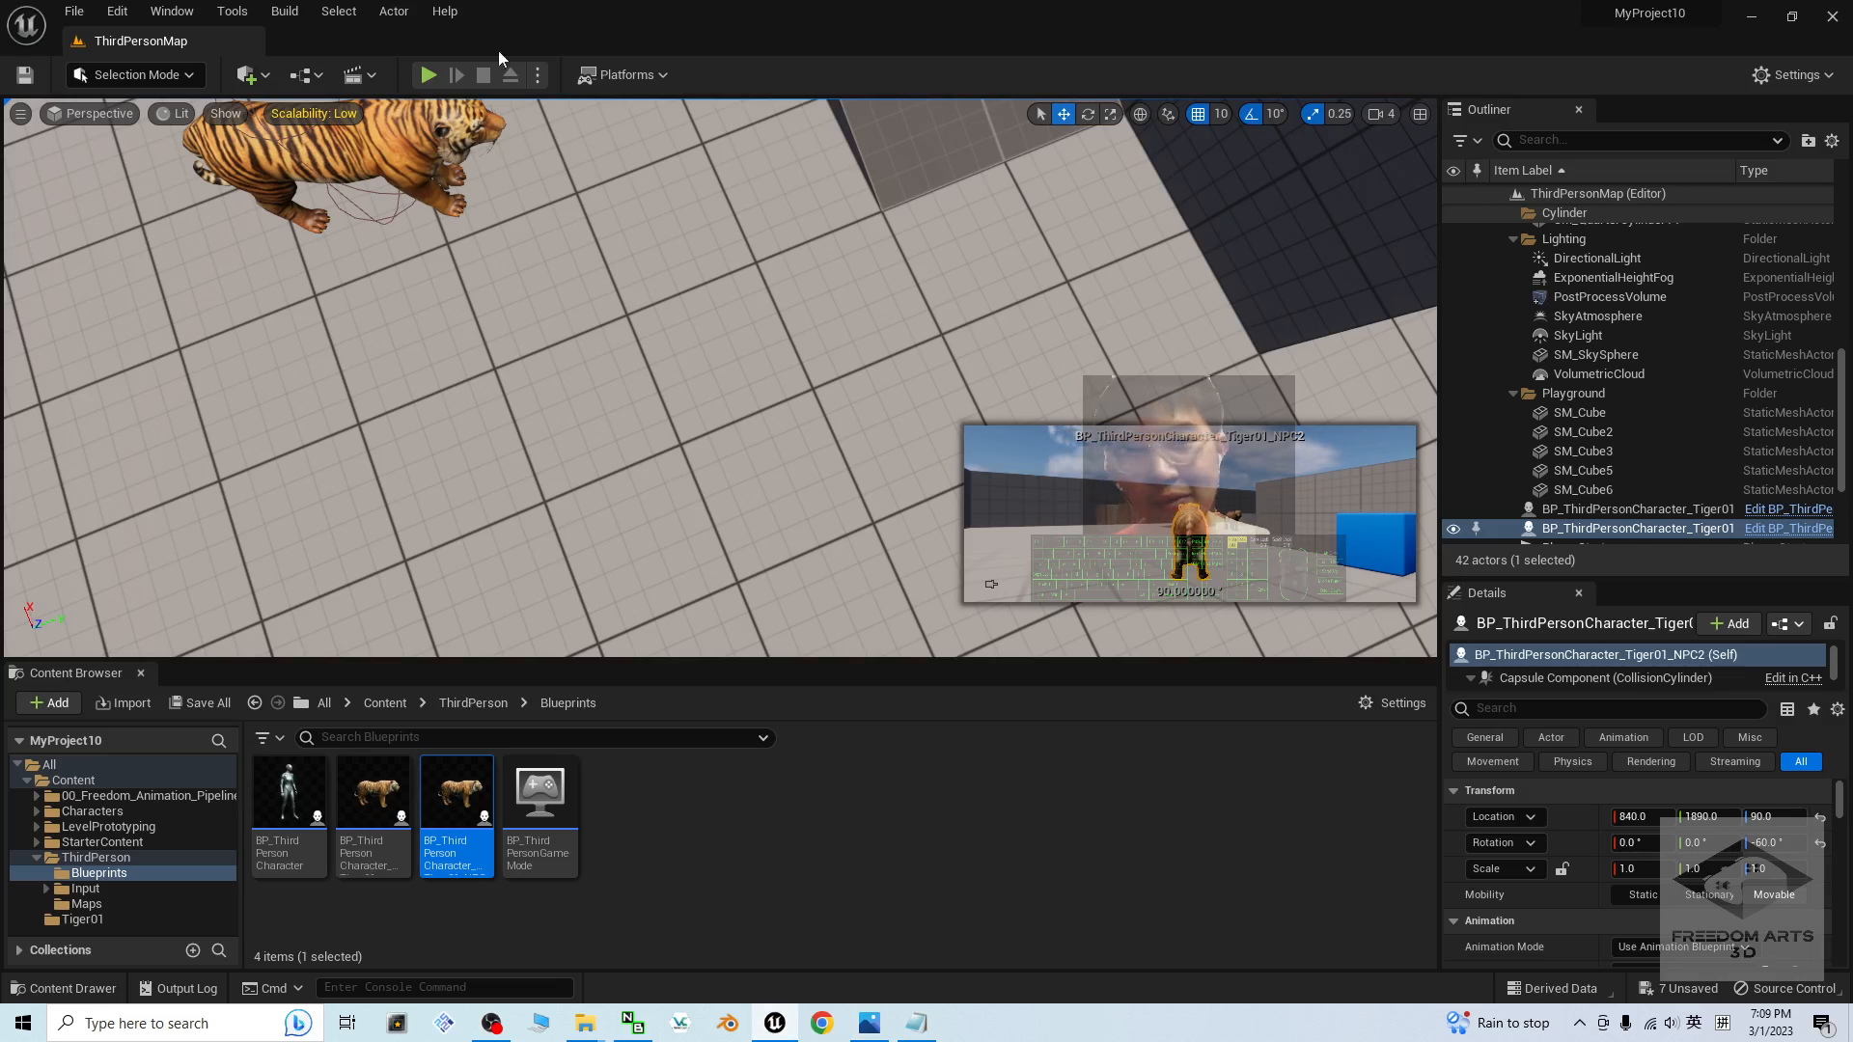
- Play-test the level again, running past the NPC tigers, jumping onto the round platform and running up to a blue cube, and stop
click(428, 74)
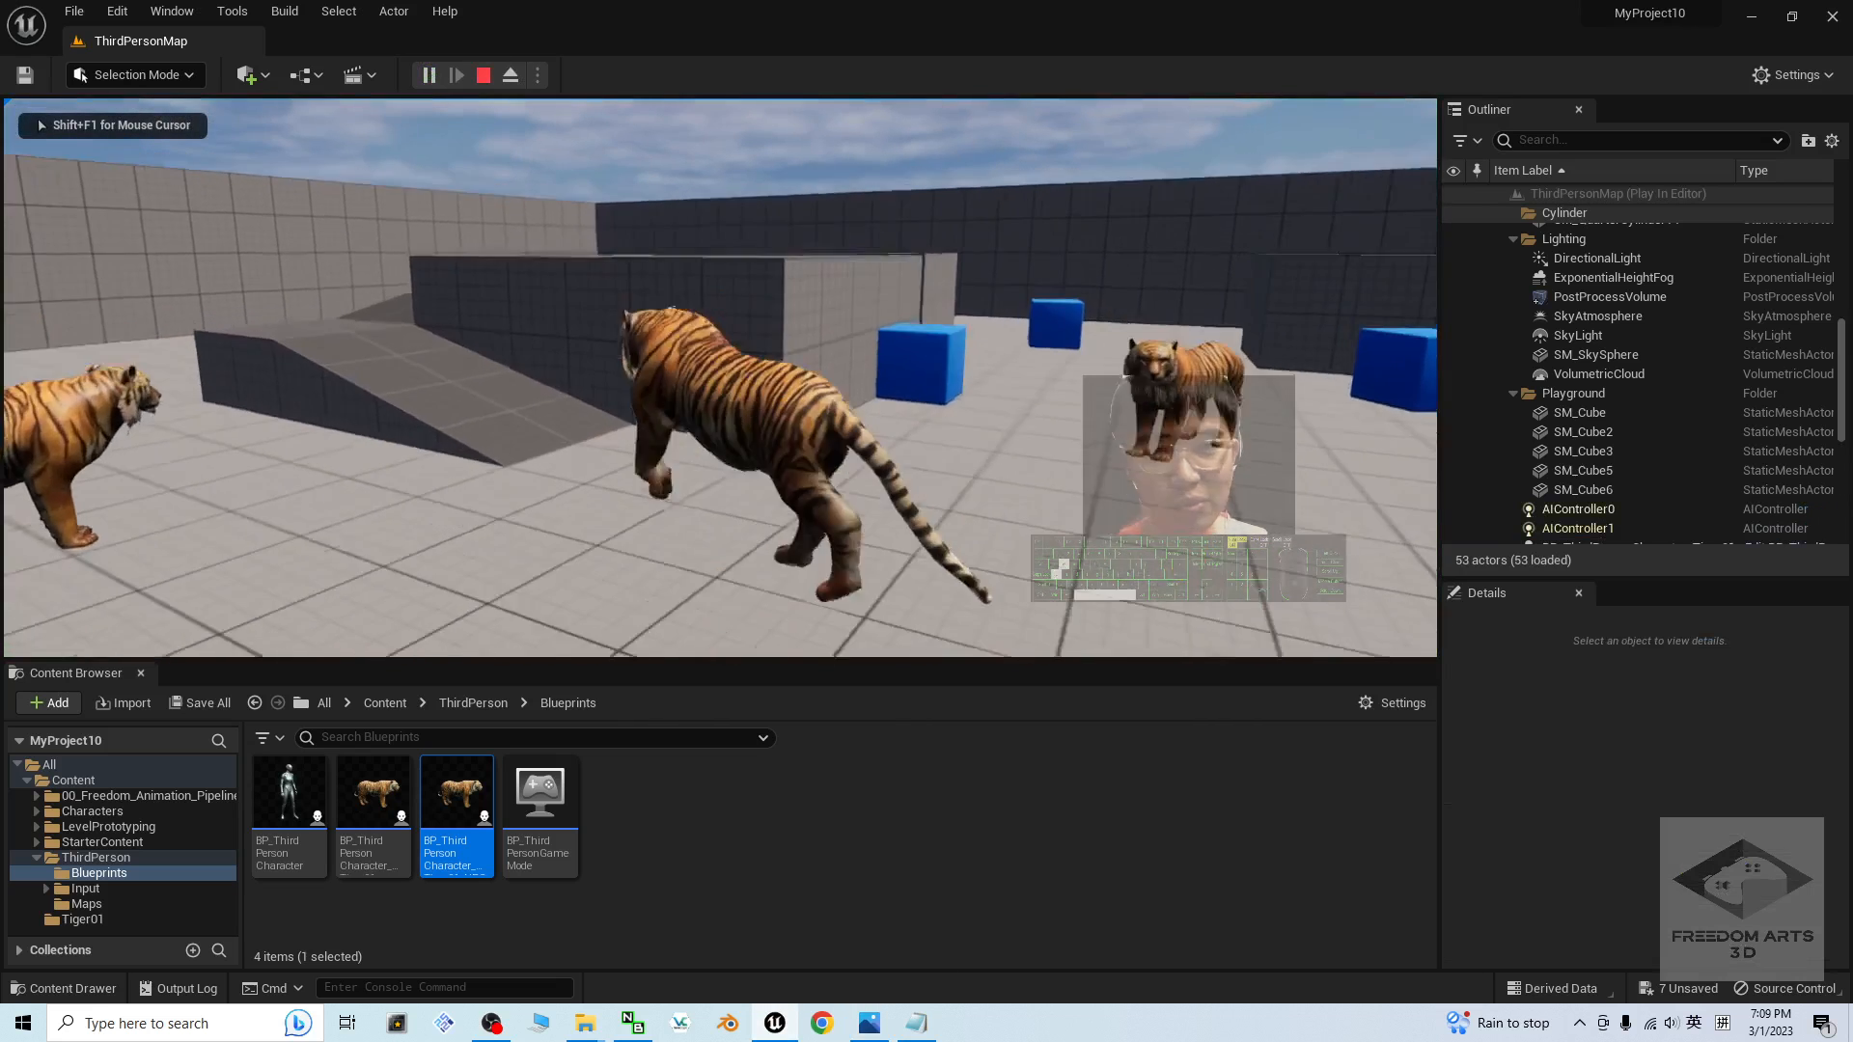
key(d)
key(s)
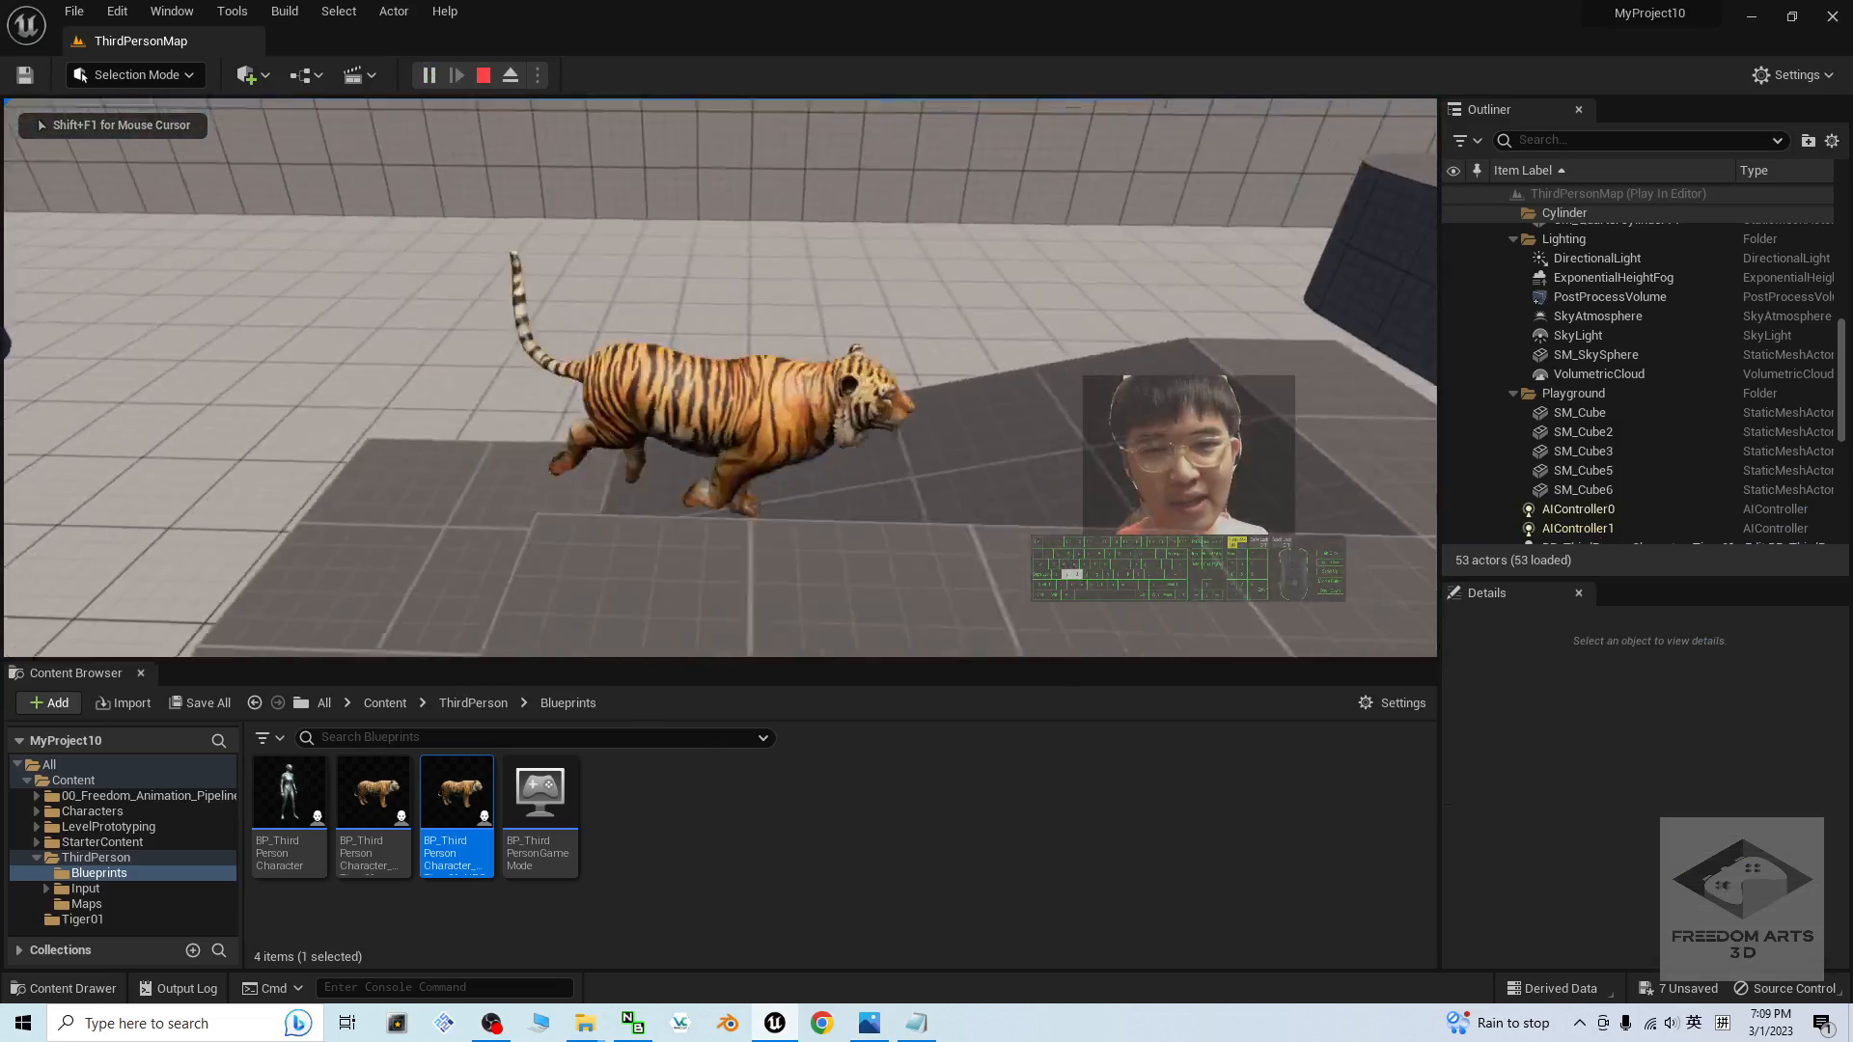
key(a)
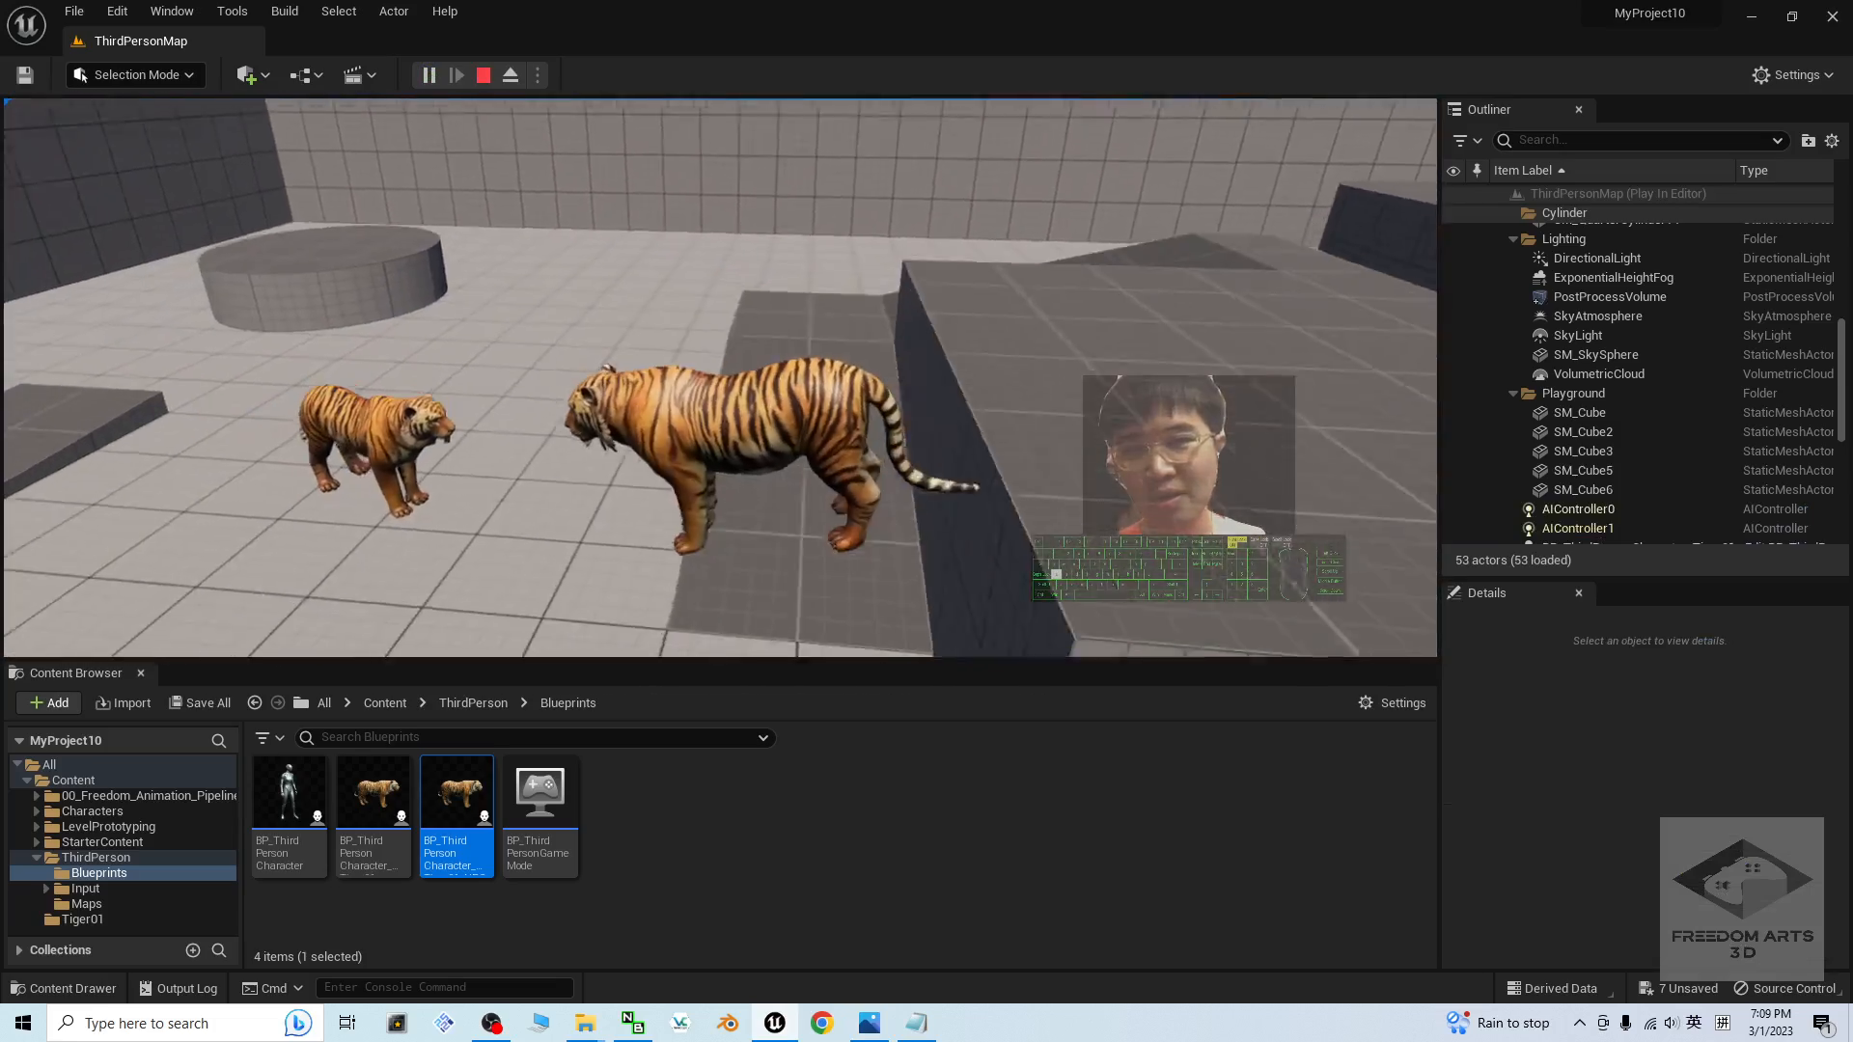
key(w)
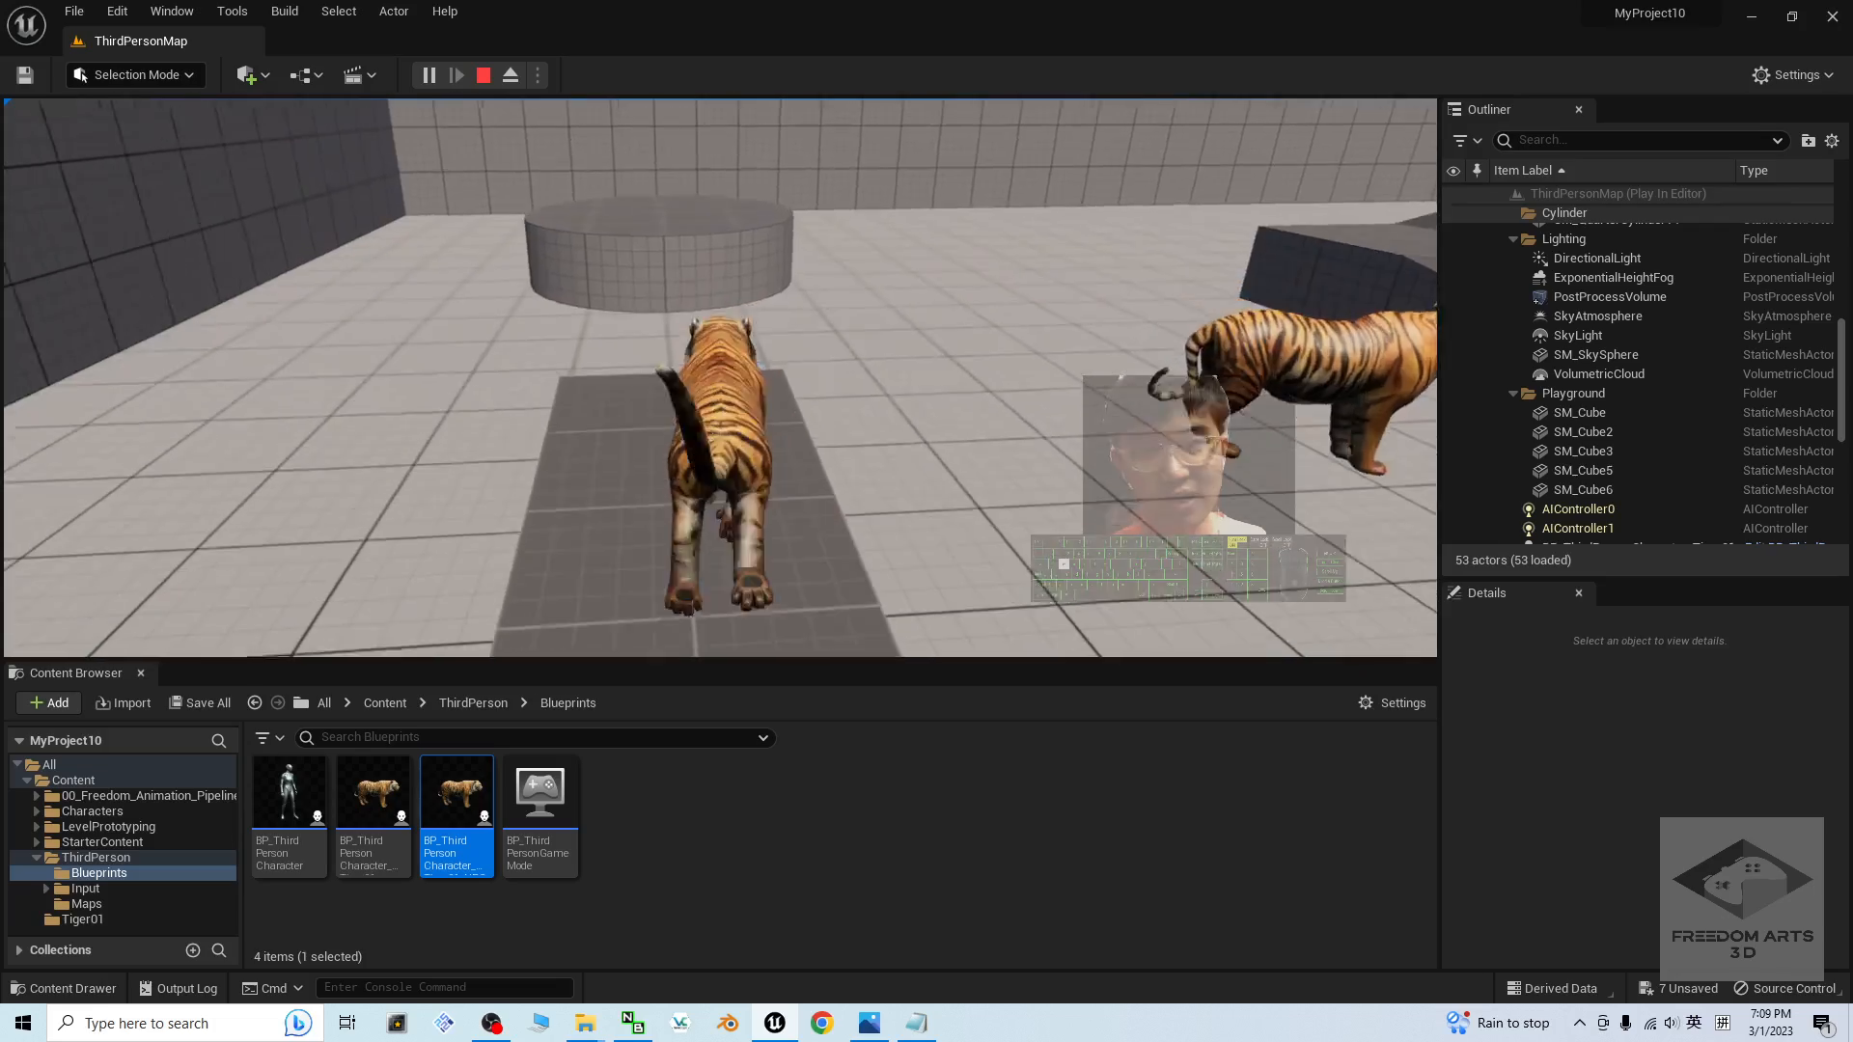
key(space)
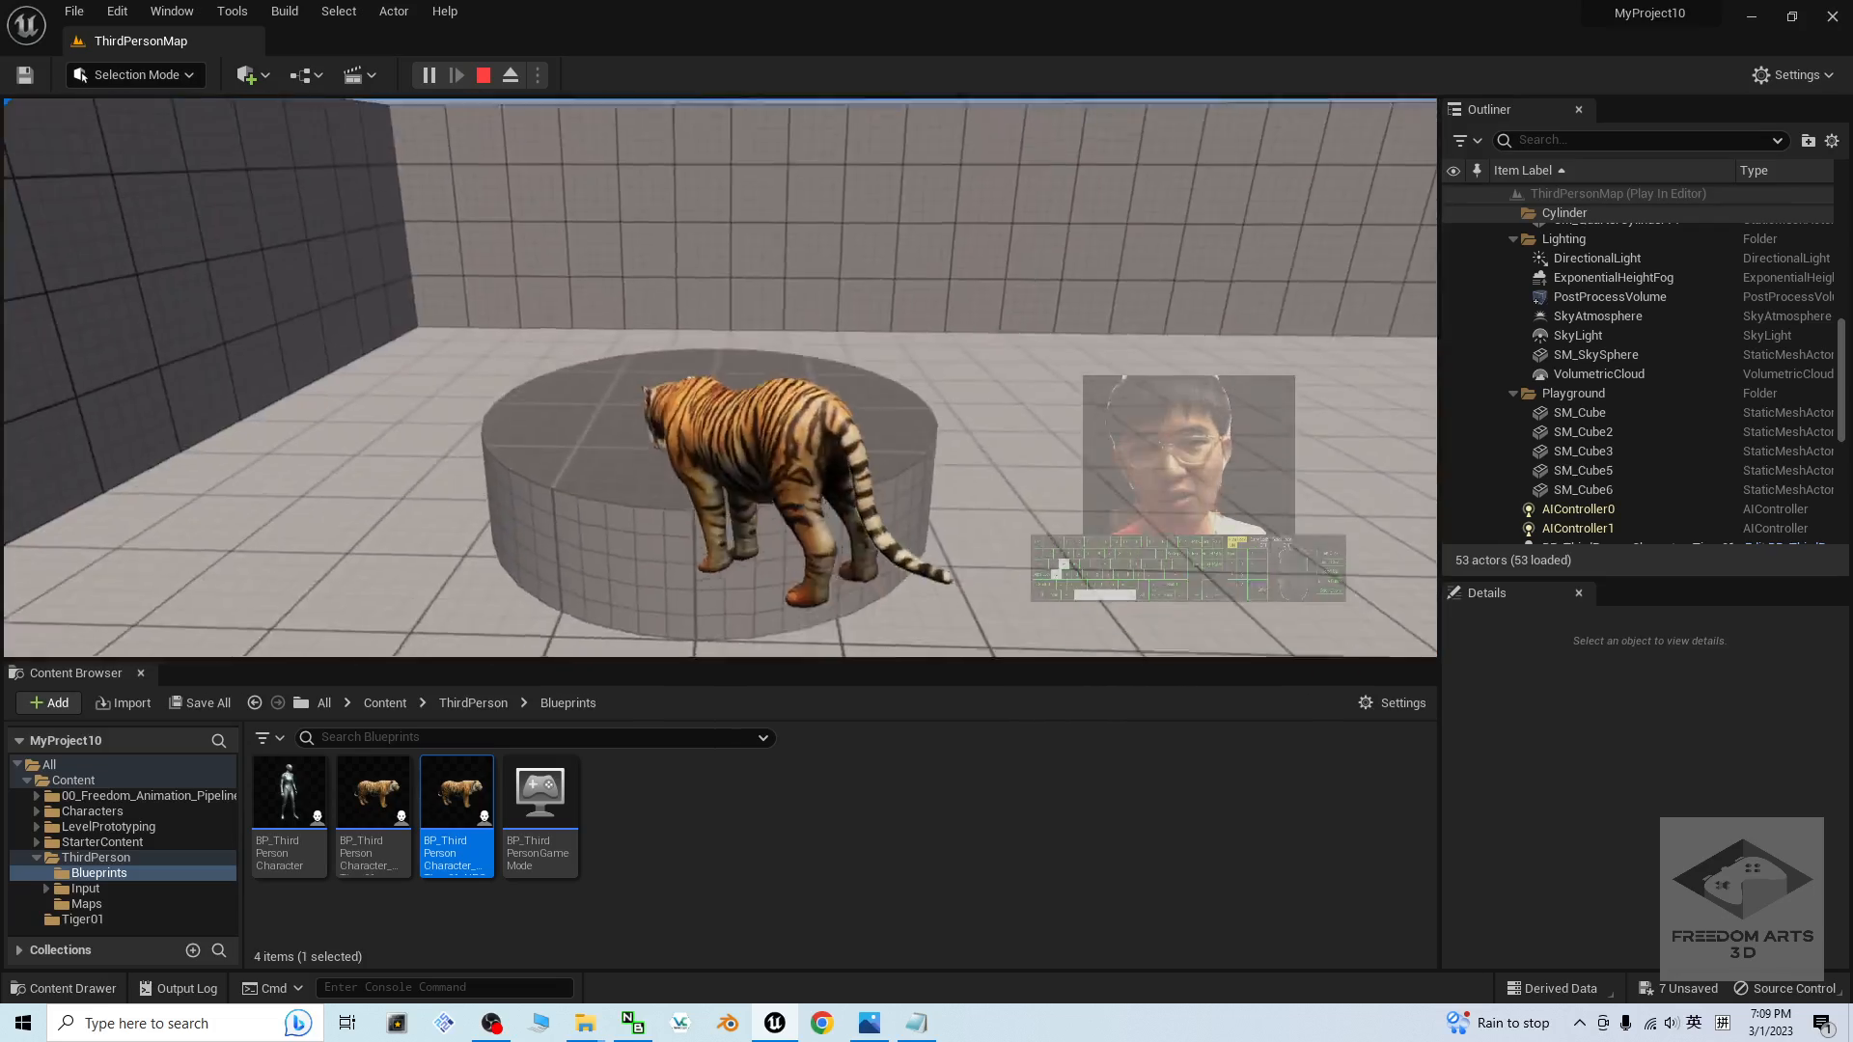
key(a)
key(w)
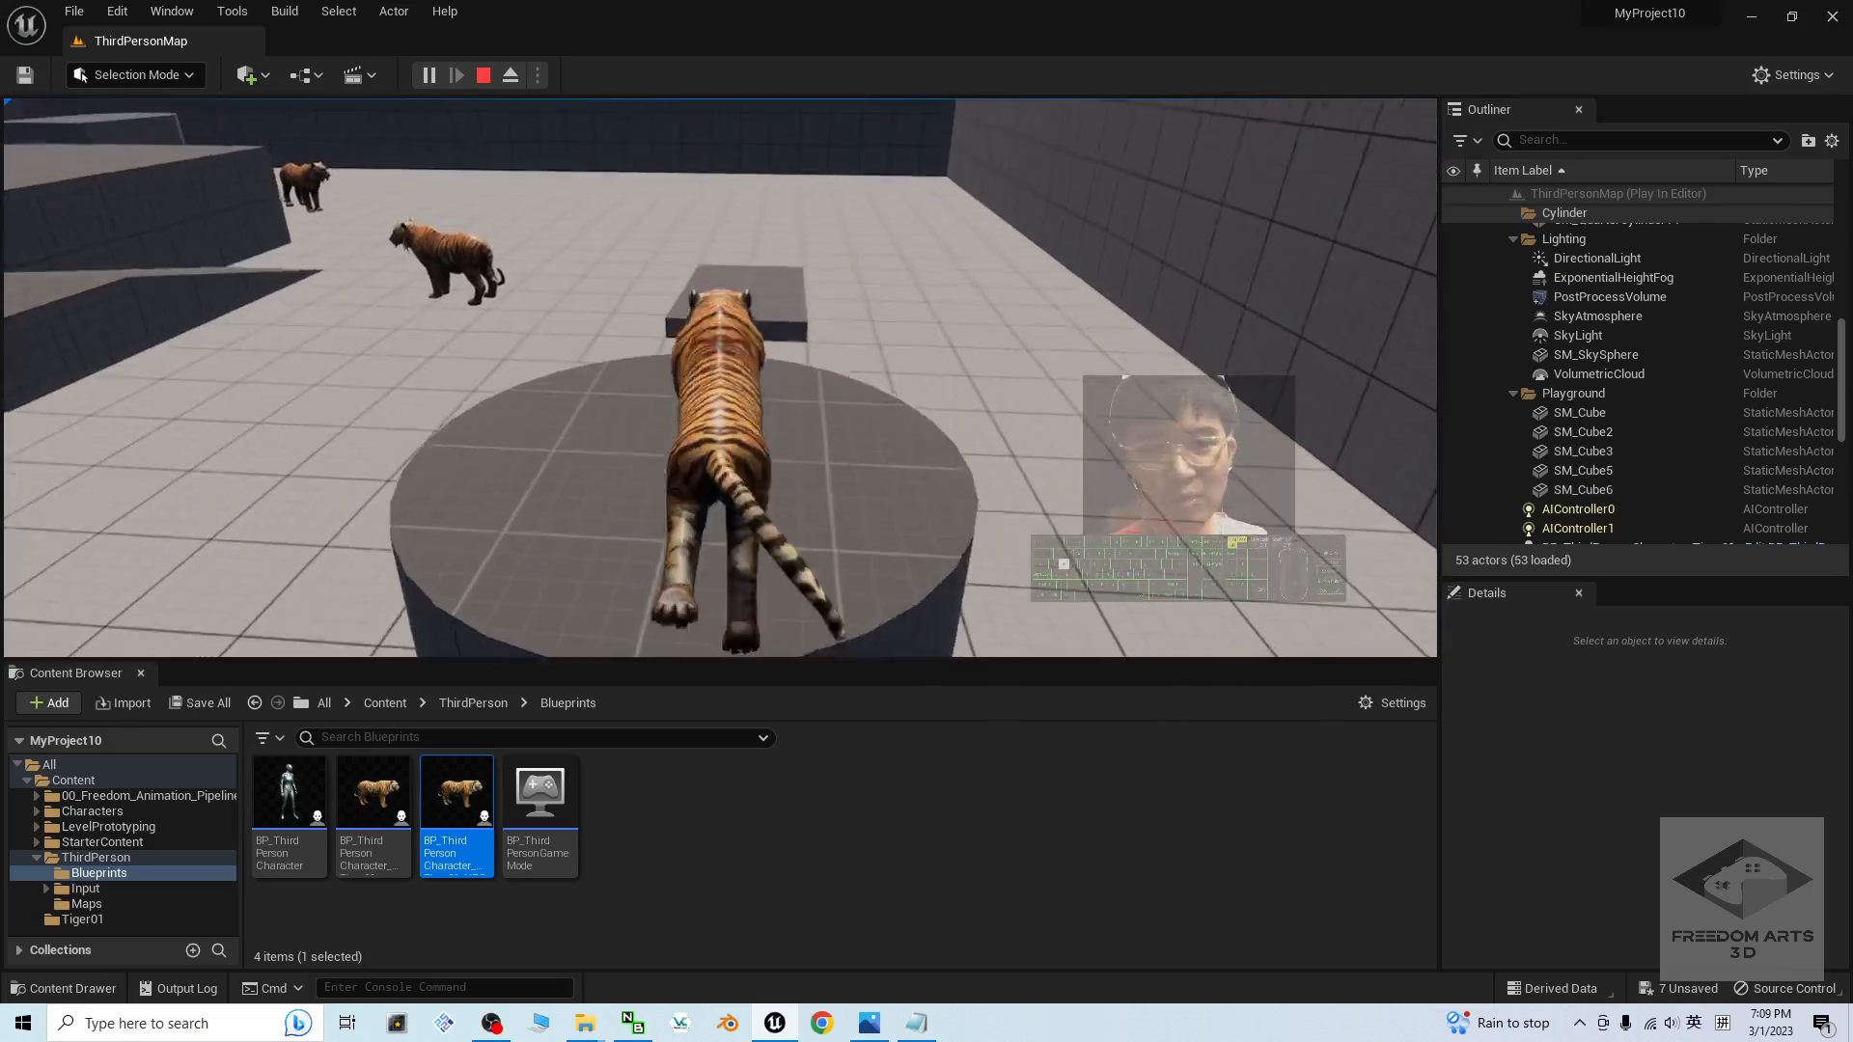
key(s)
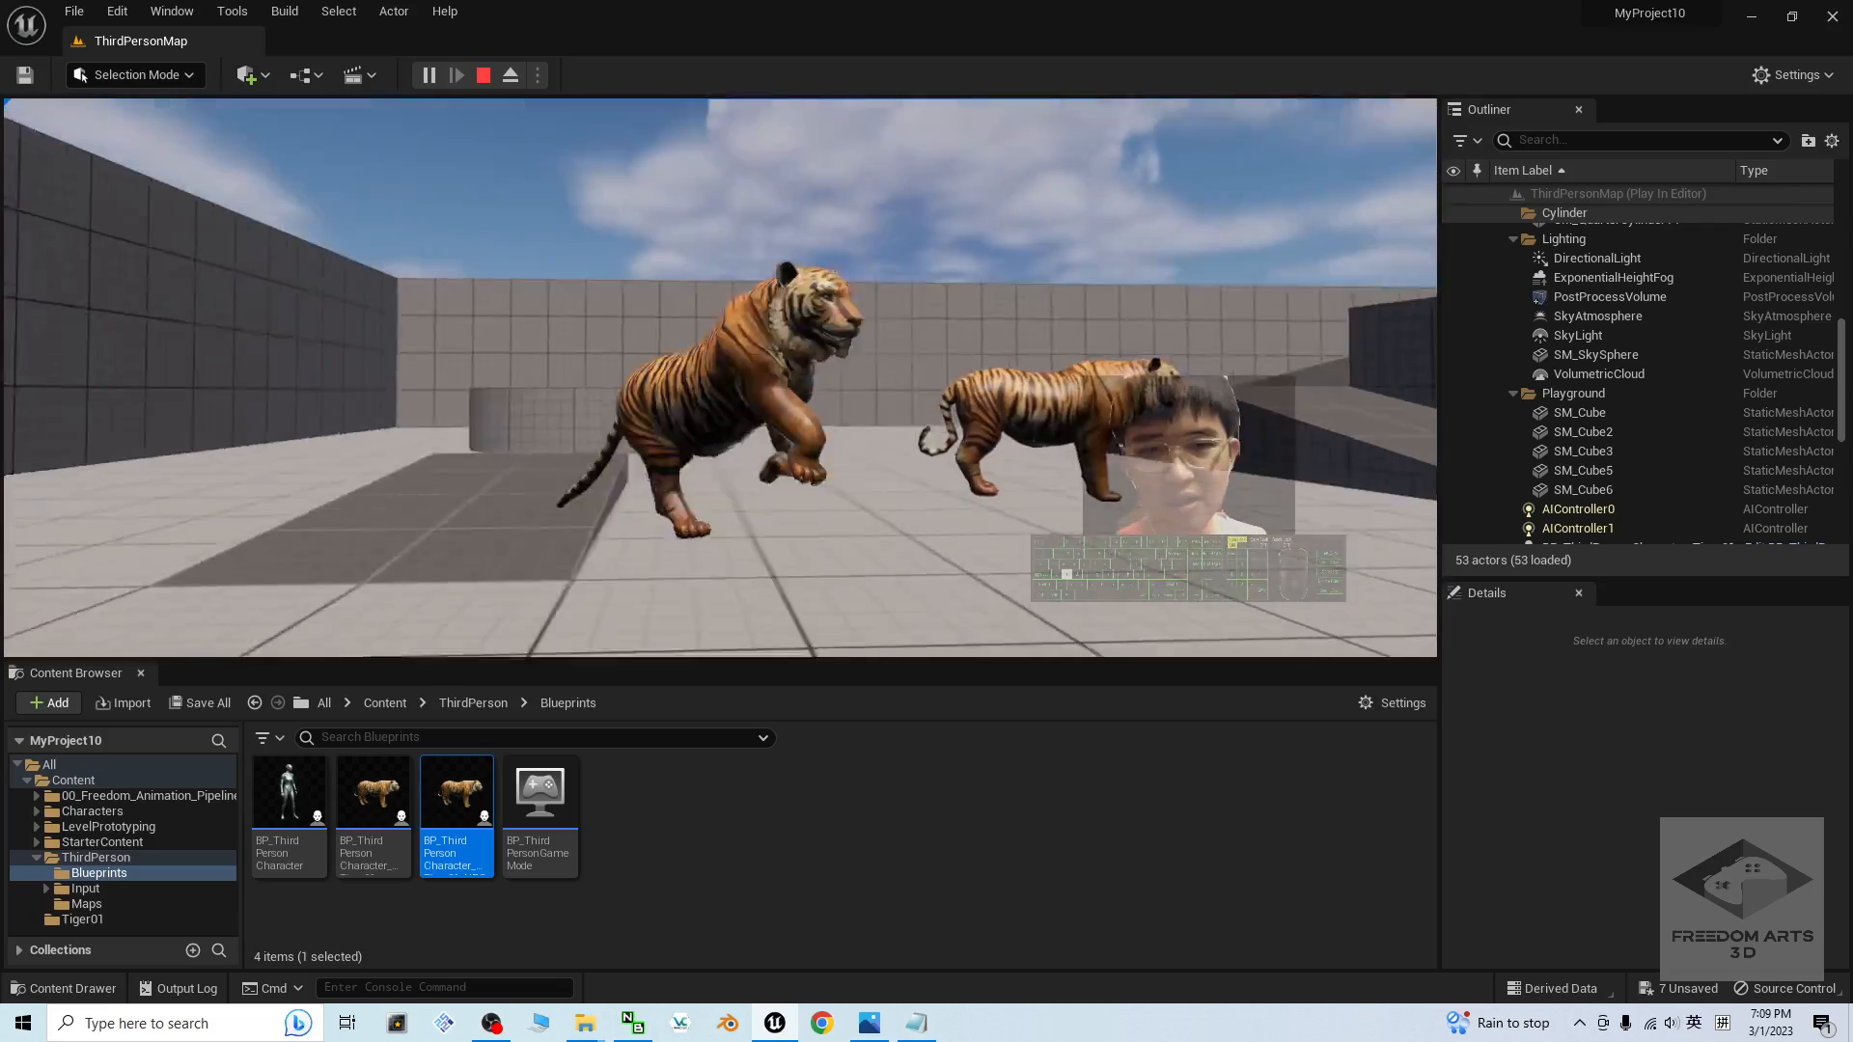
key(a)
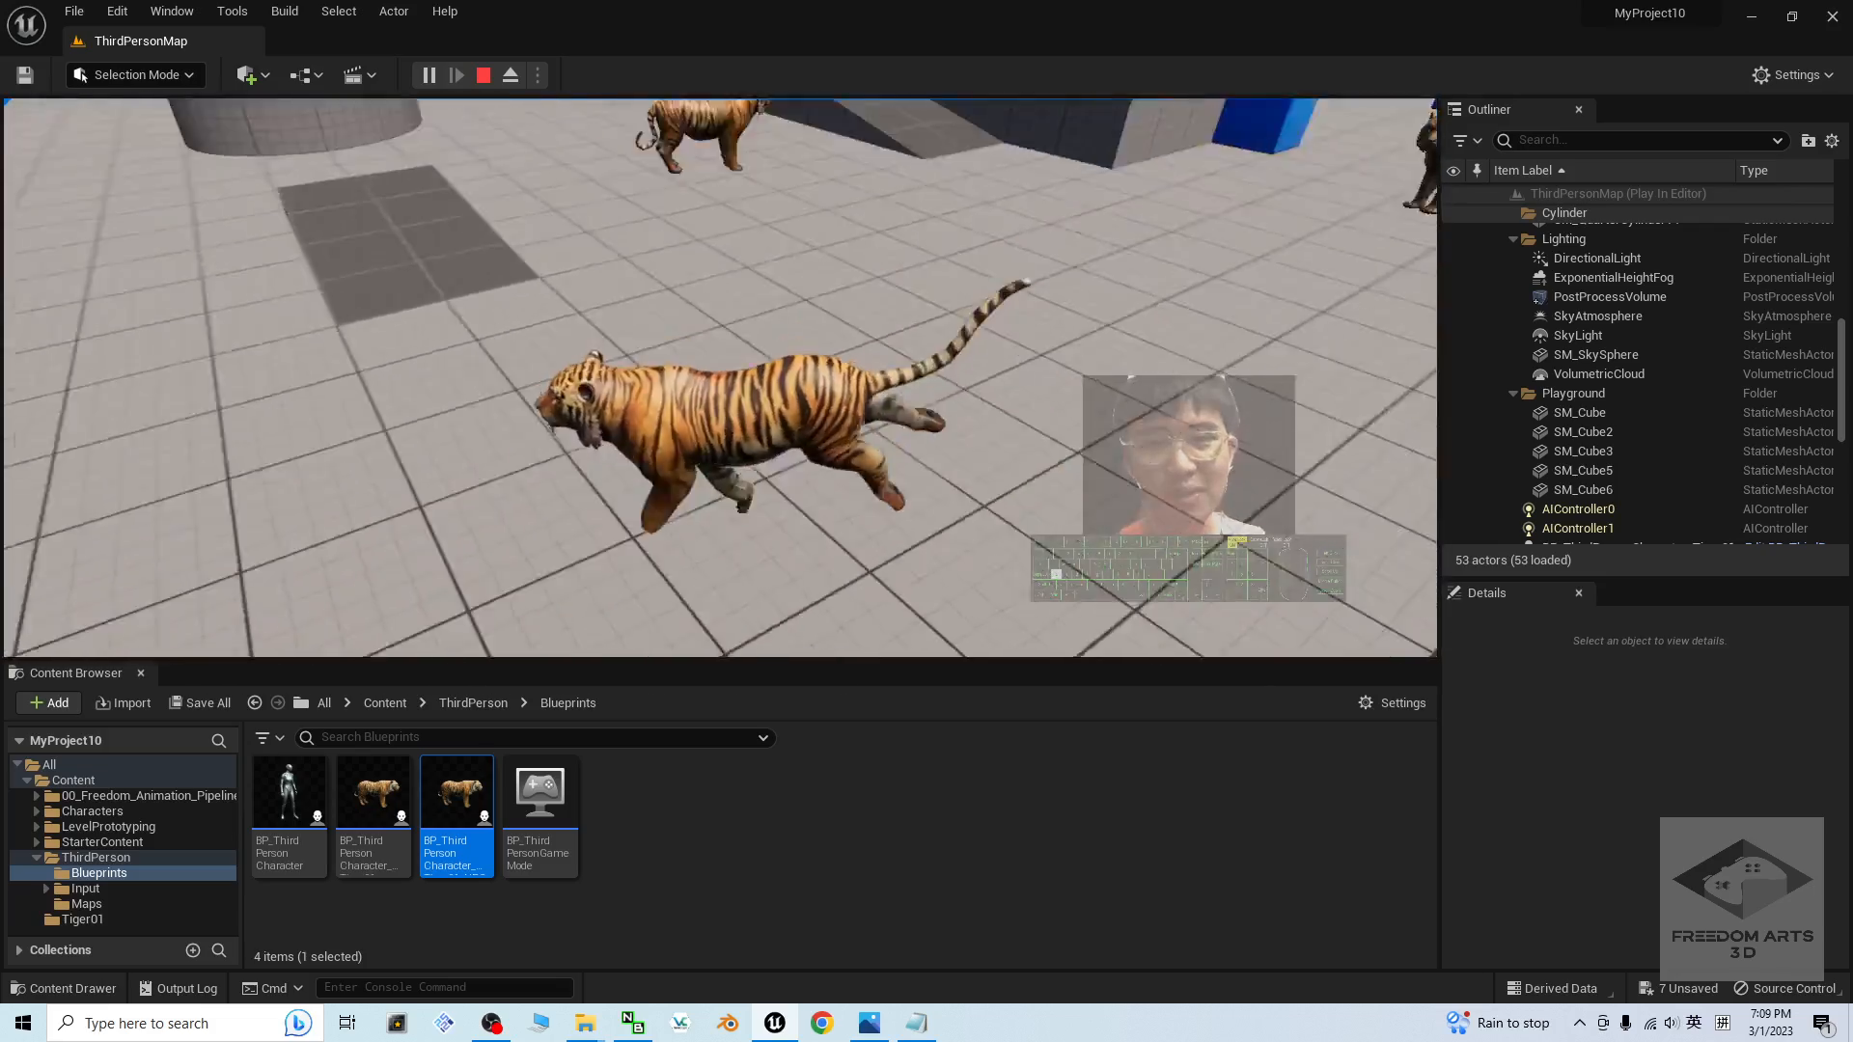
key(w)
key(d)
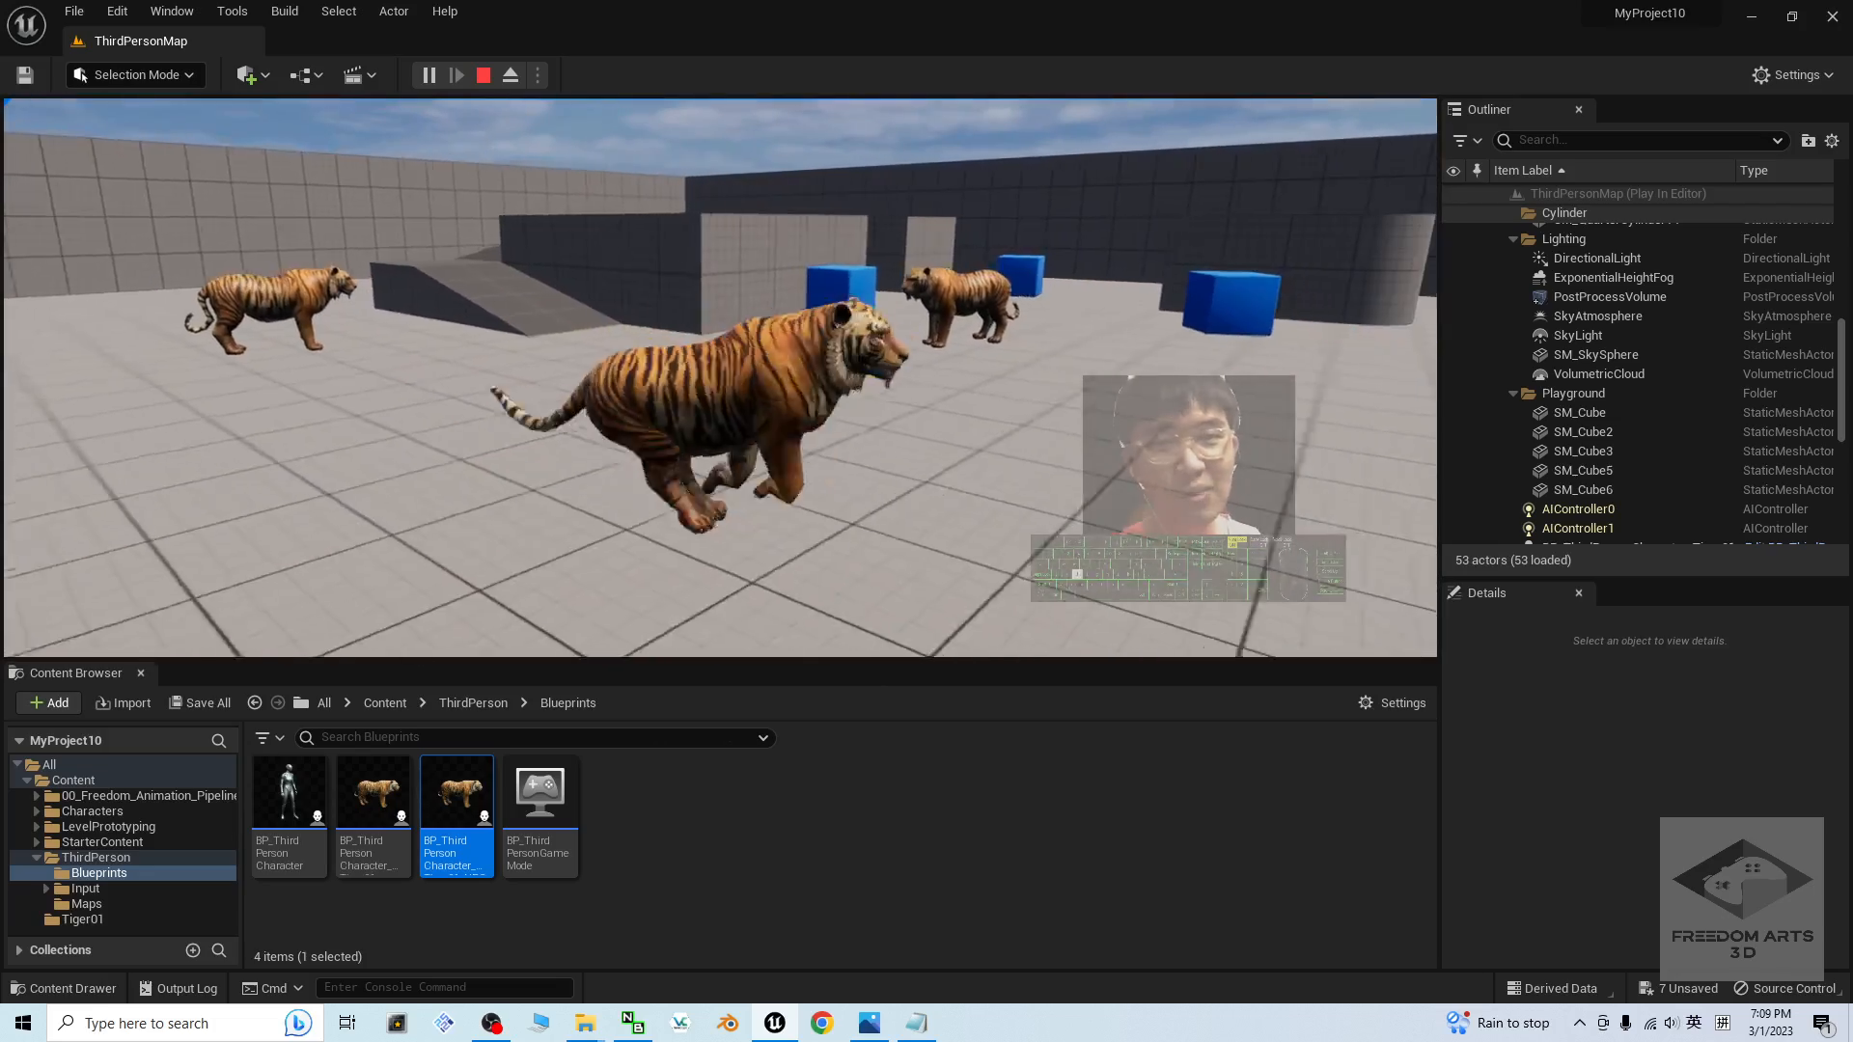
key(w)
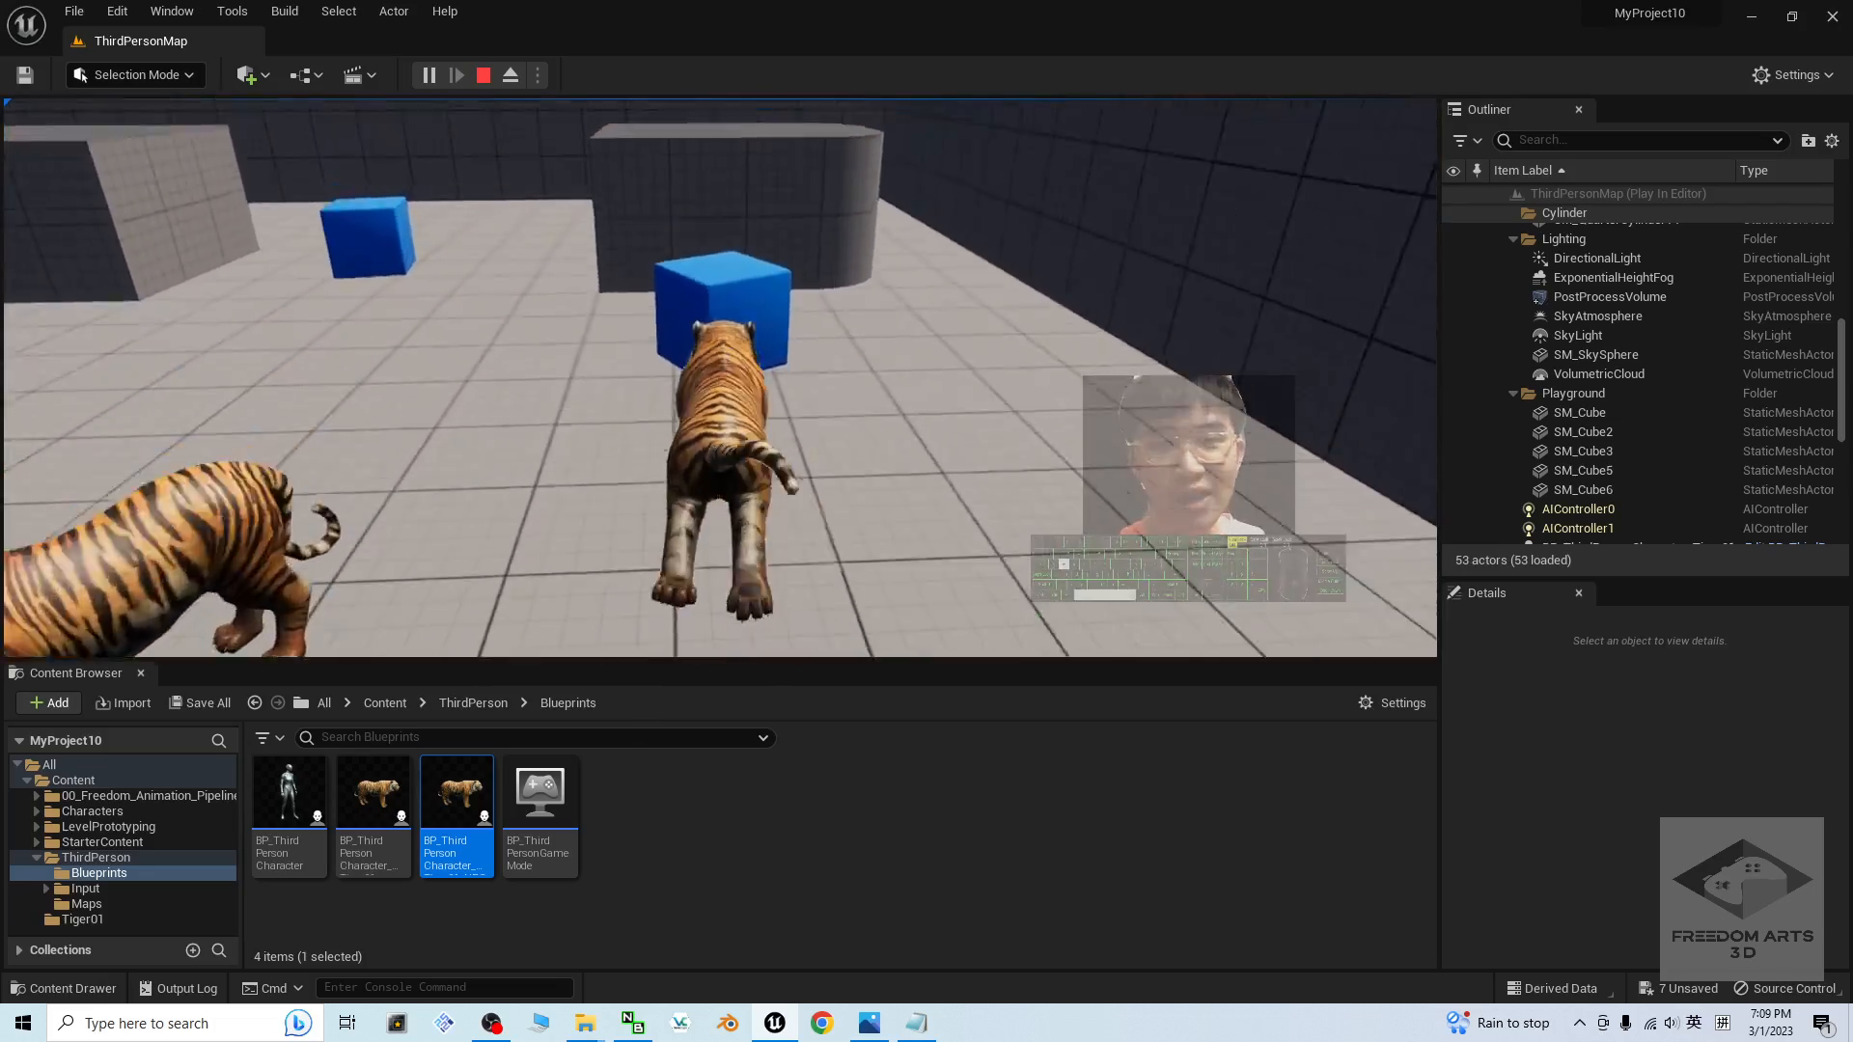
key(d)
key(a)
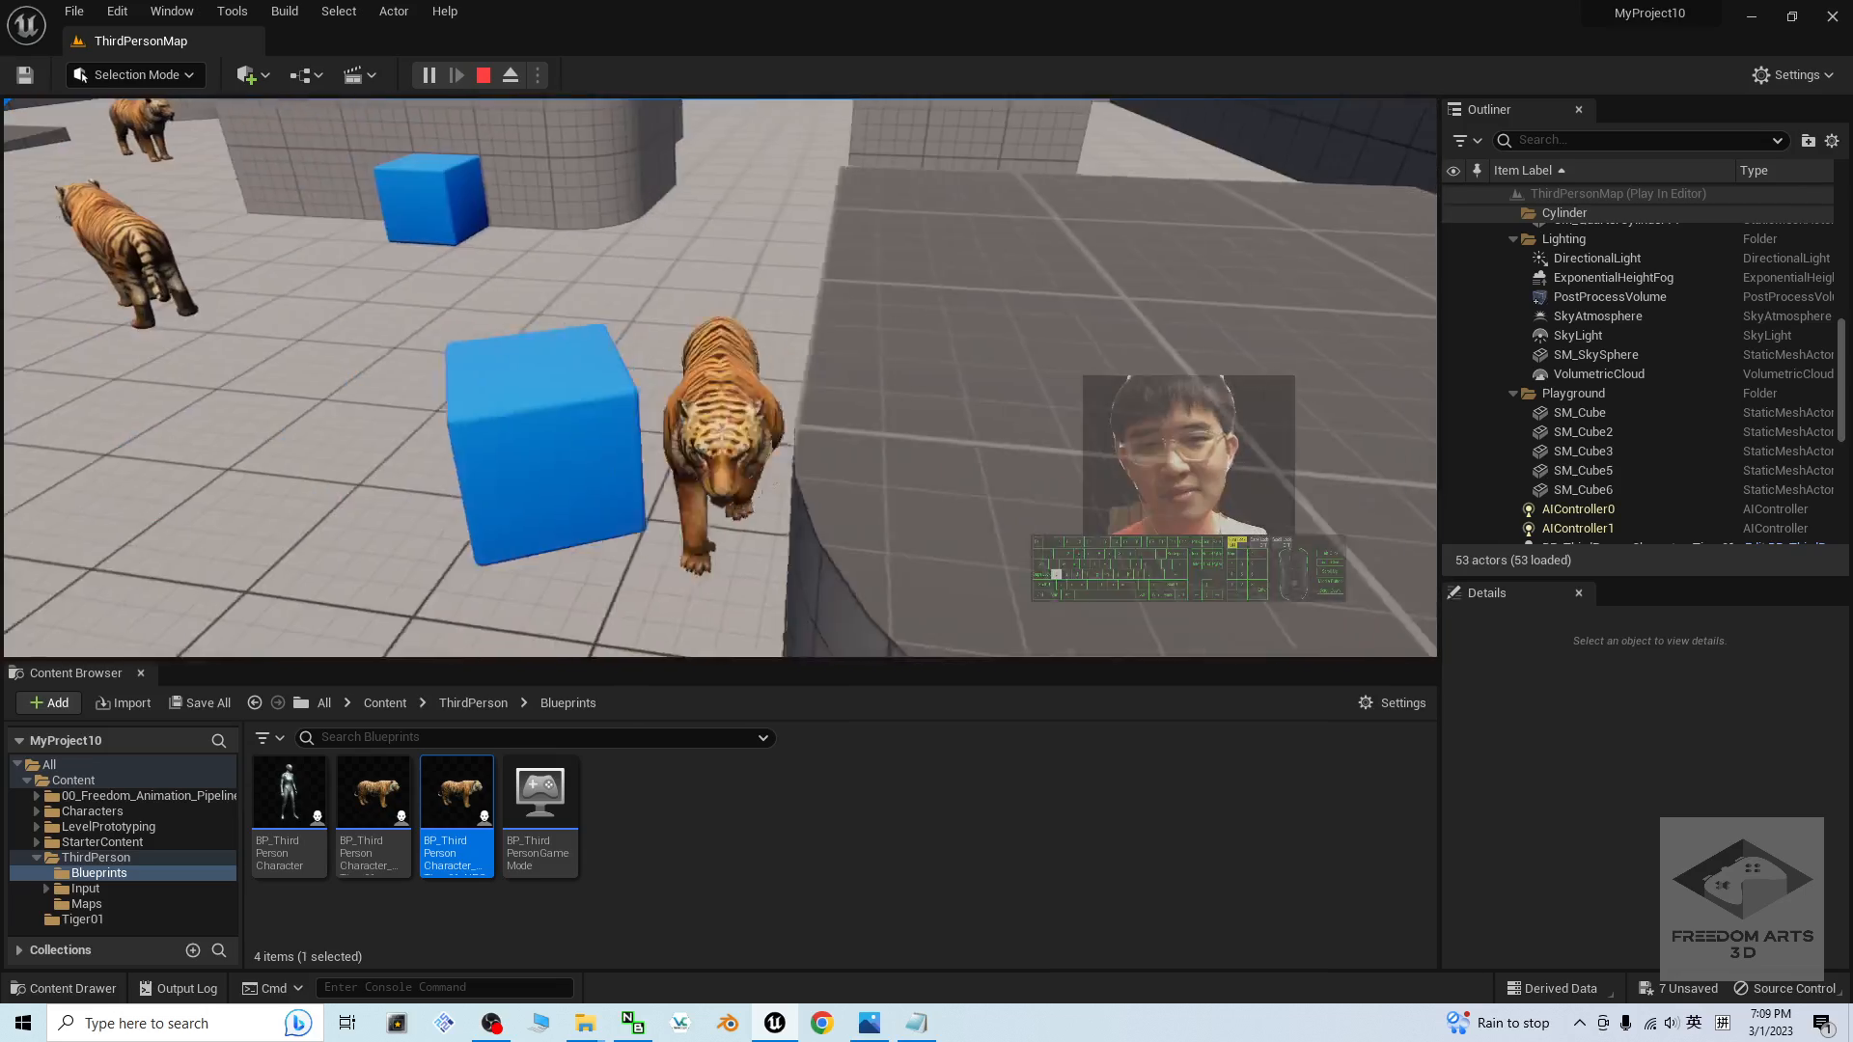
key(Escape)
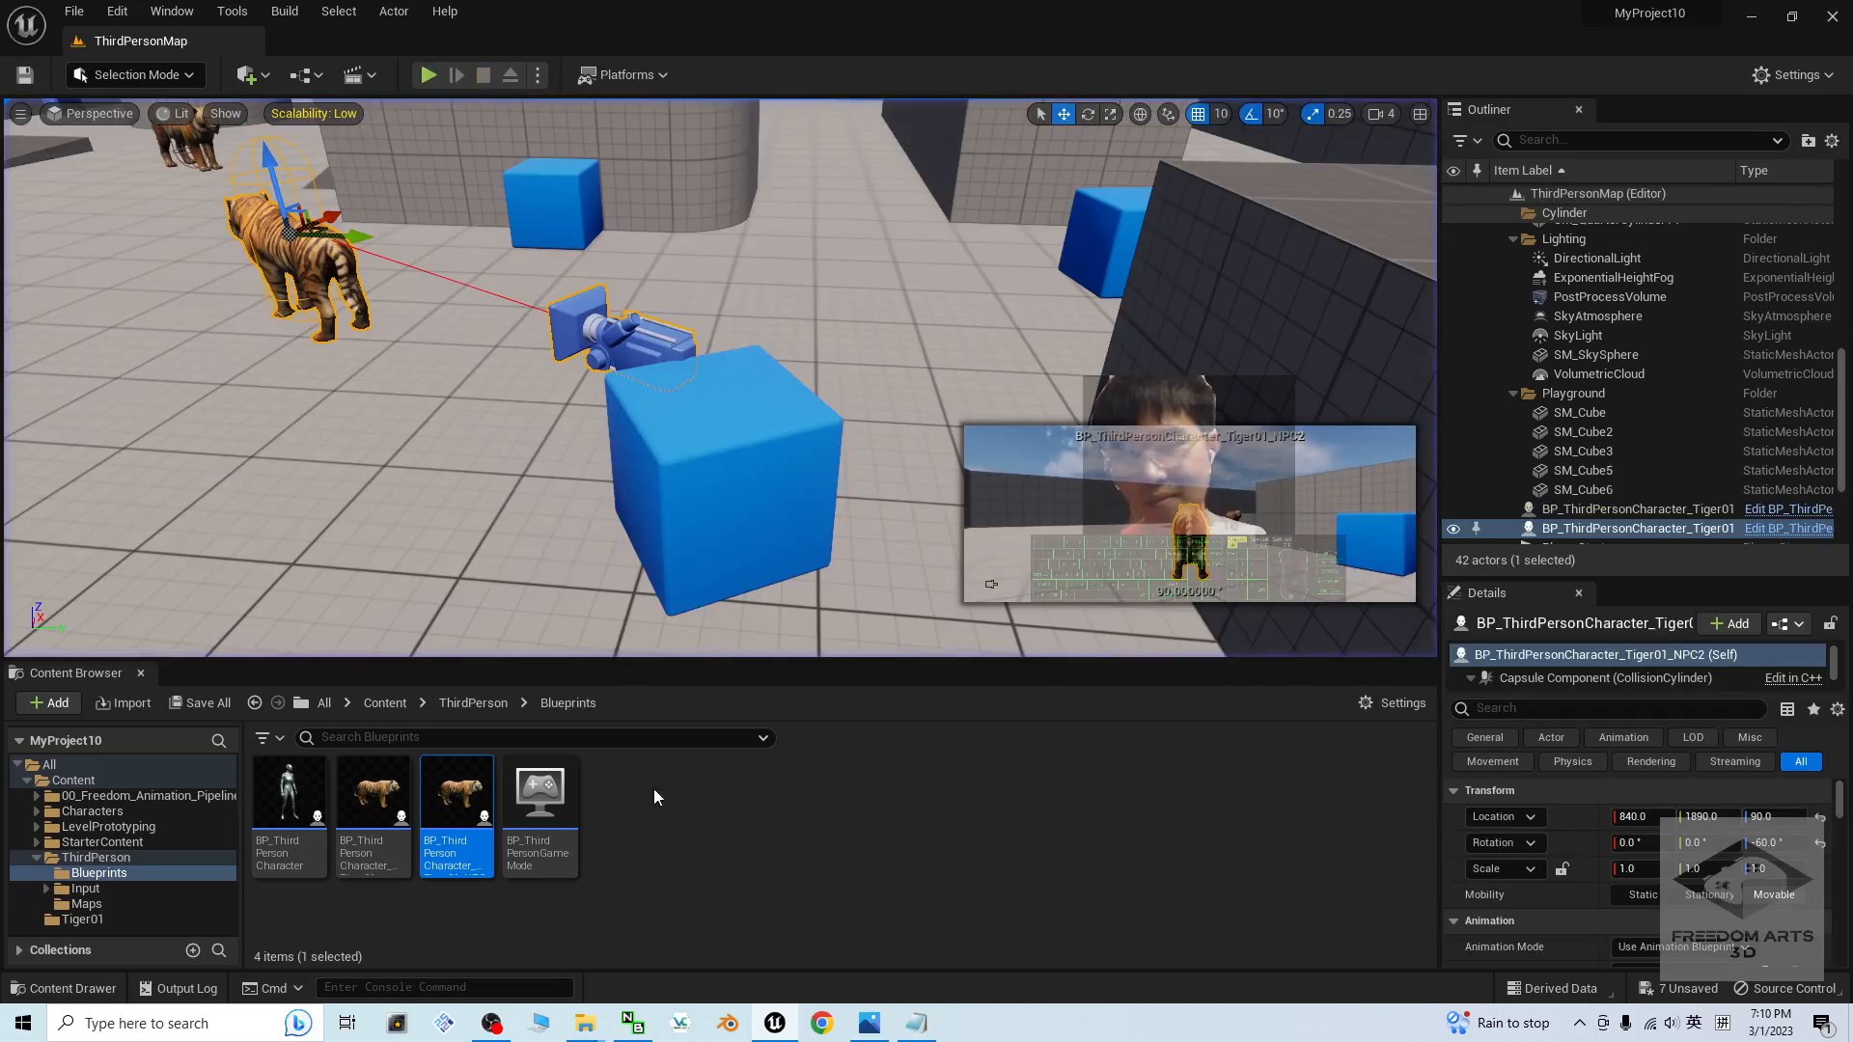